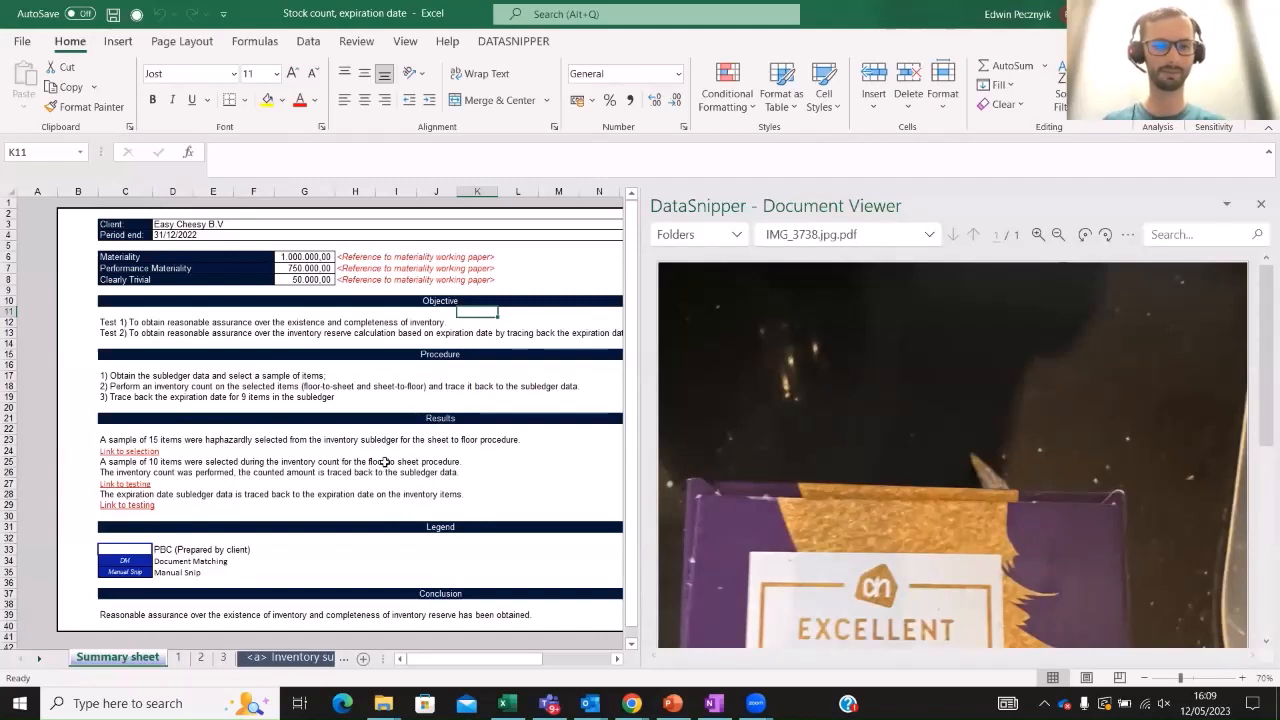
pyautogui.click(474, 363)
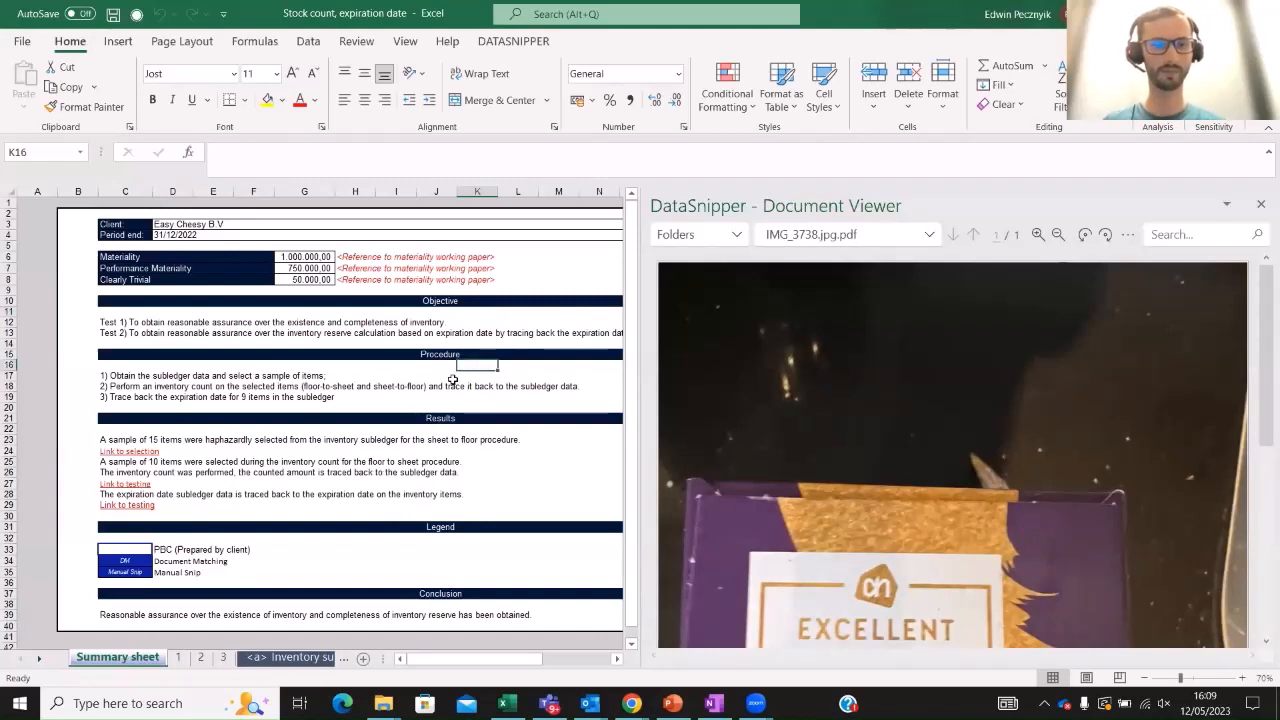
pyautogui.click(437, 364)
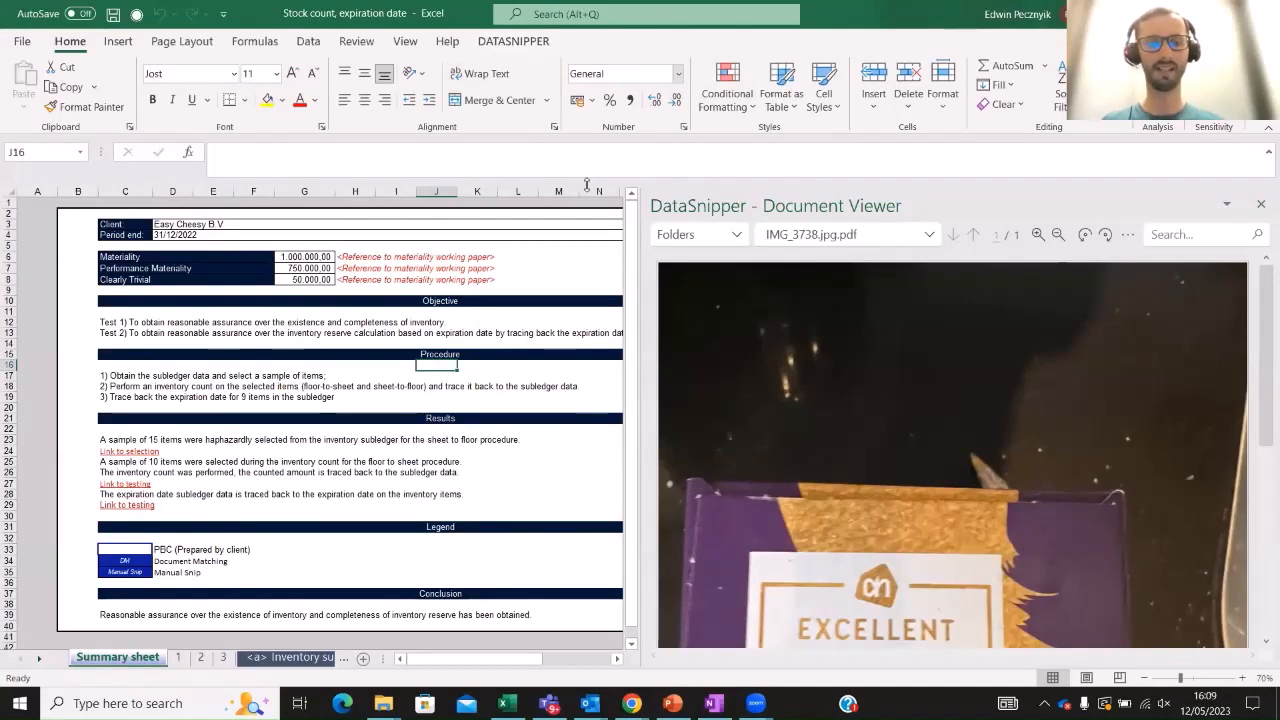
pyautogui.click(514, 41)
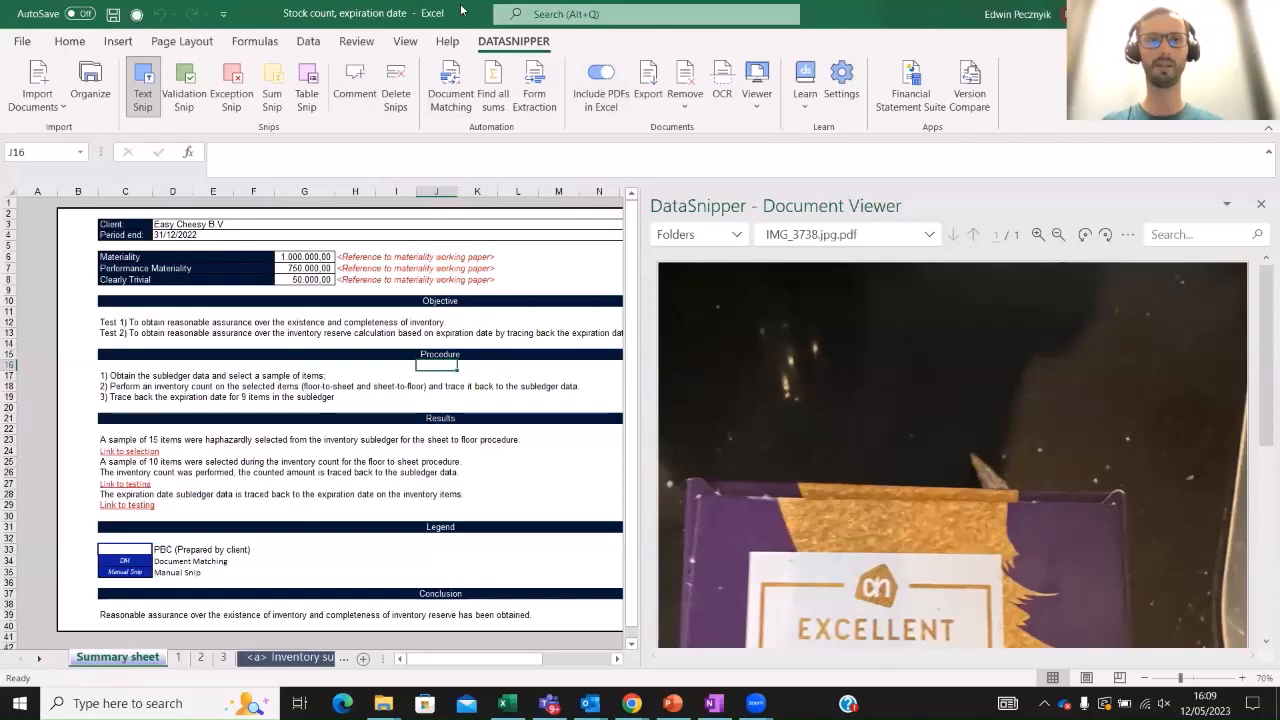
pyautogui.click(38, 76)
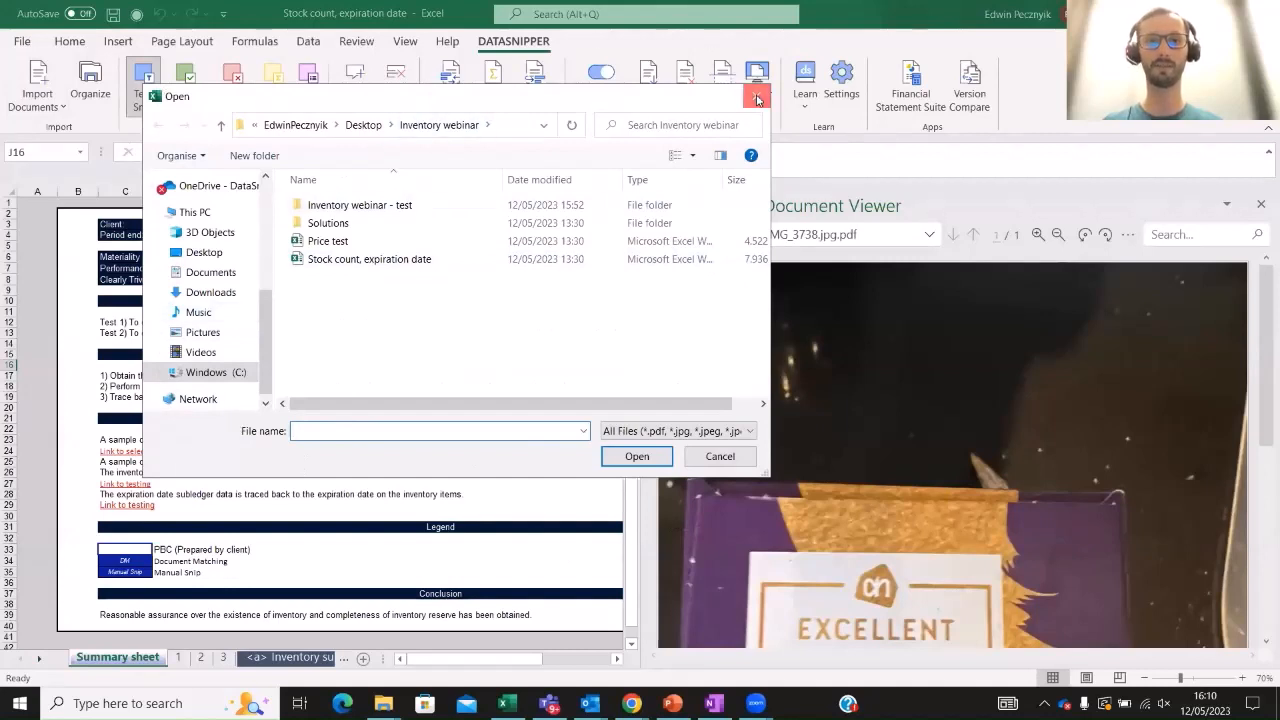
pyautogui.click(757, 98)
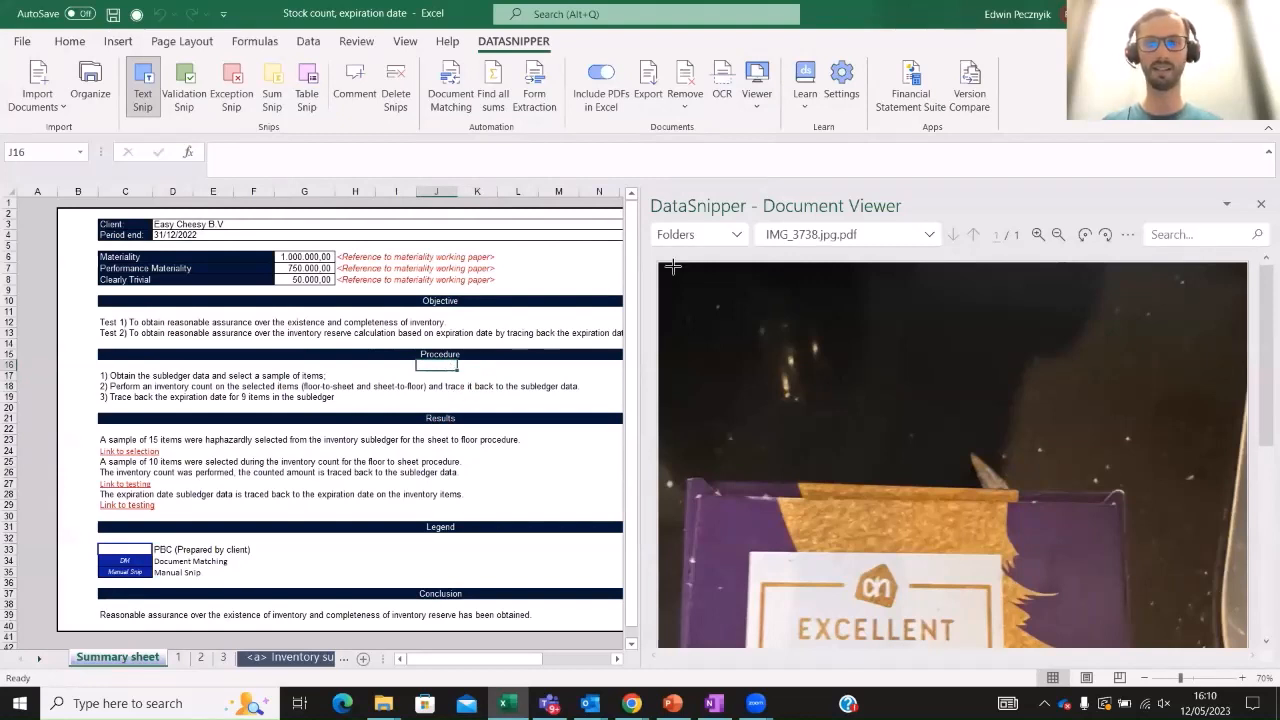
# Close the DataSnipper document viewer and enlarge the summary sheet to 85%
pyautogui.click(1258, 208)
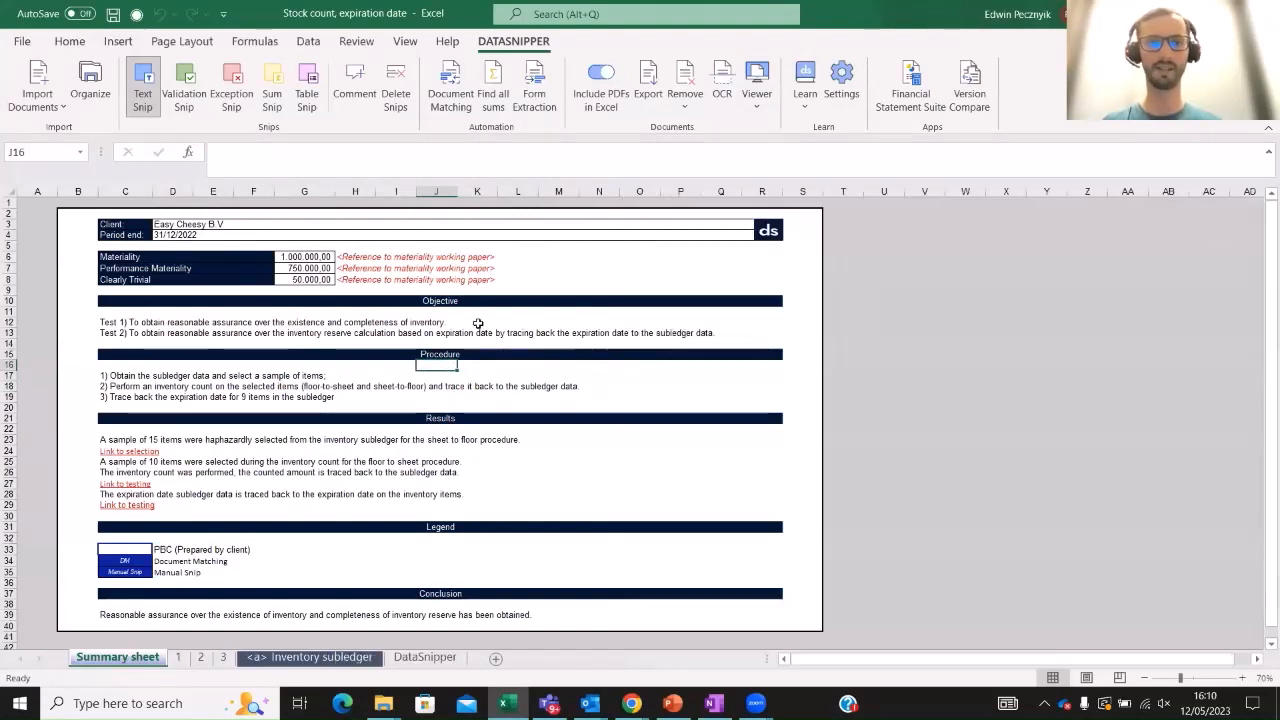
pyautogui.keyDown('ctrl'); pyautogui.scroll(1, 450, 322); pyautogui.keyUp('ctrl')
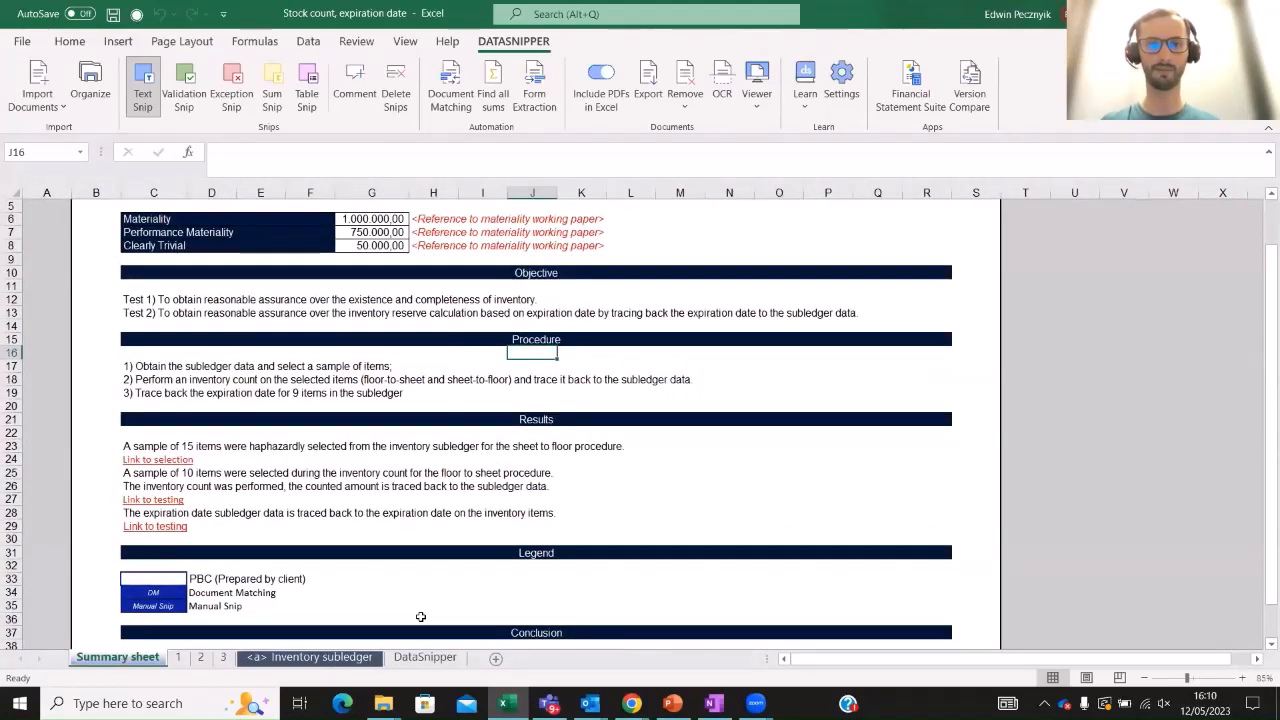
pyautogui.click(508, 703)
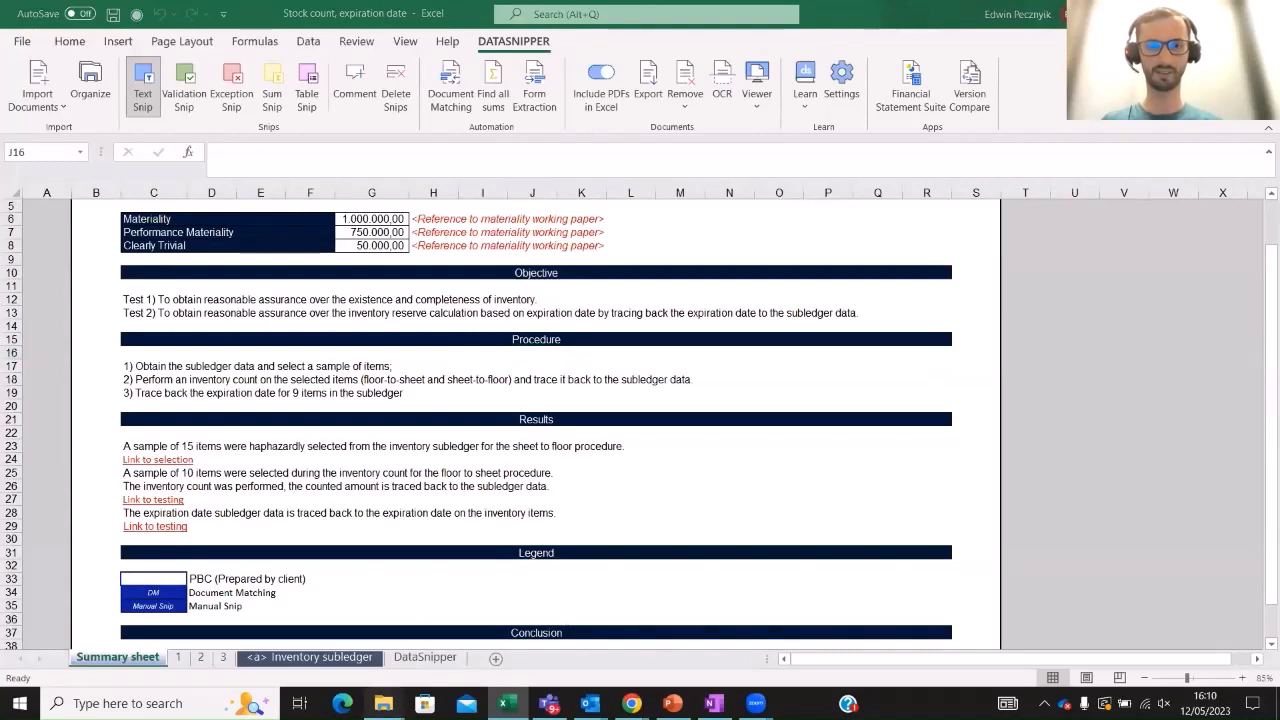
pyautogui.moveTo(383, 703)
pyautogui.click(450, 620)
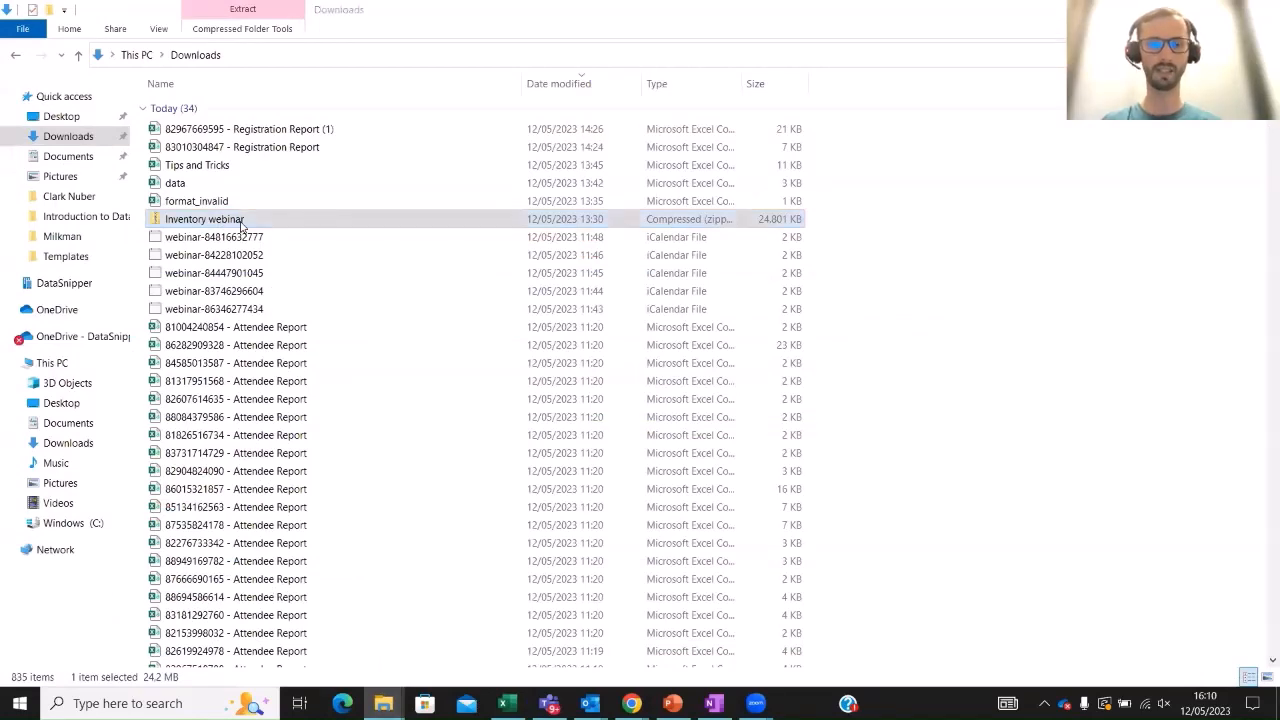
pyautogui.hotkey('alt', 'Tab')
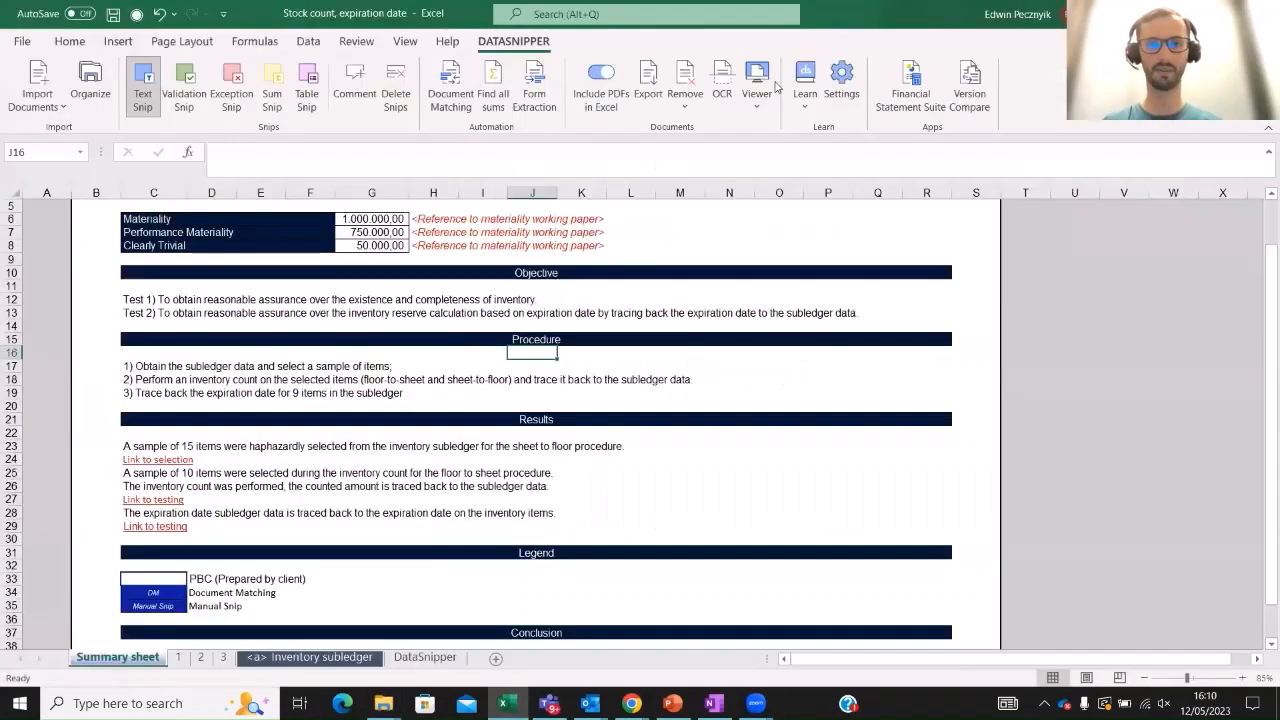
pyautogui.click(775, 85)
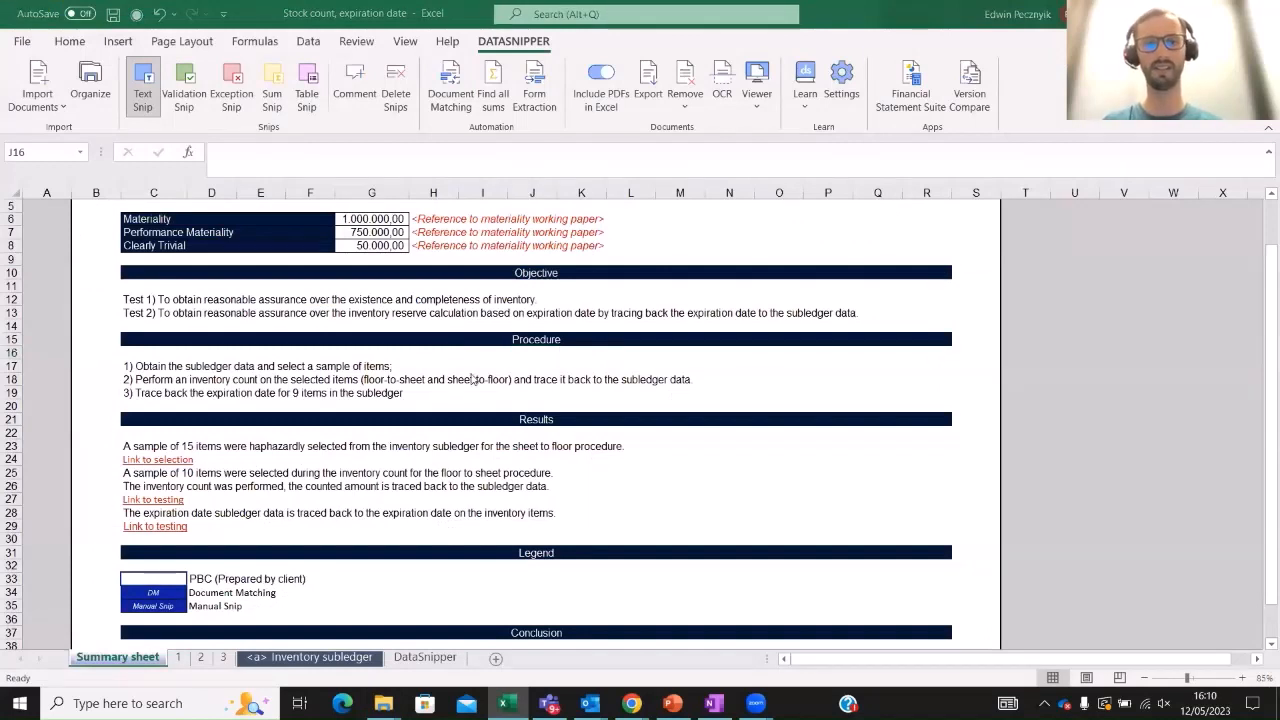
# Review the test objectives and the first two procedure items on the summary sheet
pyautogui.click(356, 352)
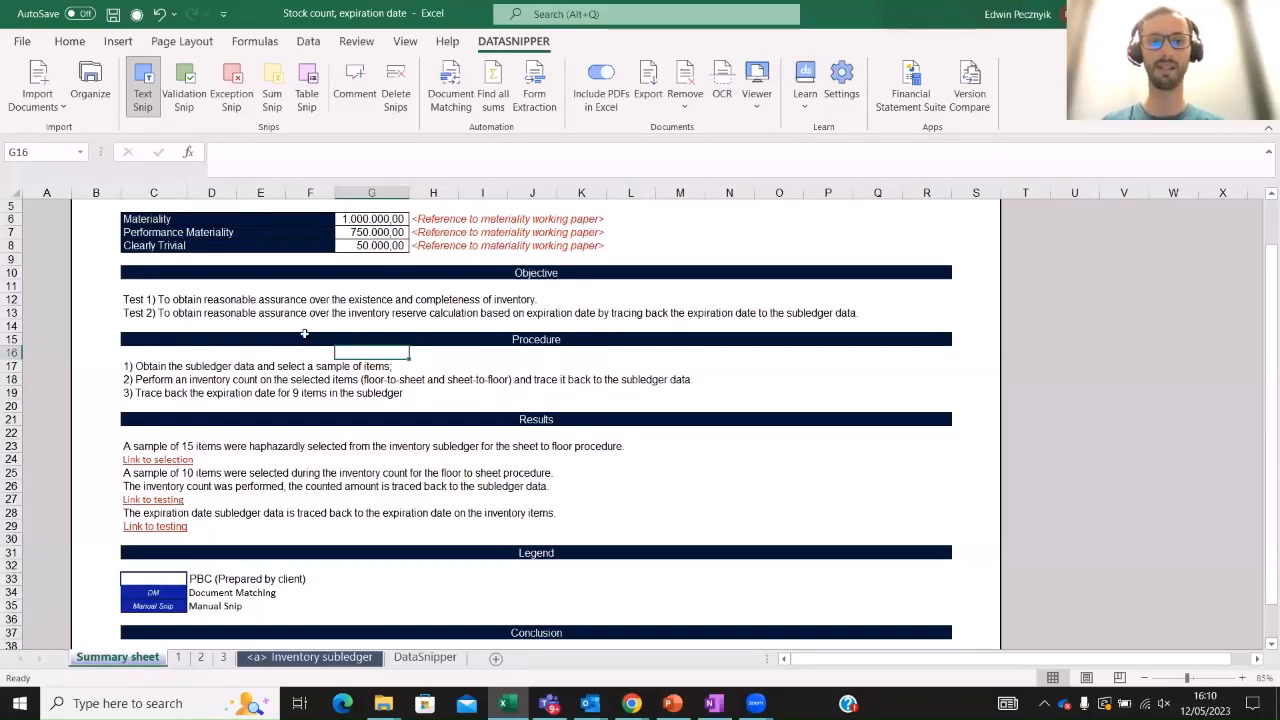
pyautogui.scroll(-2, 320, 356)
pyautogui.scroll(1, 318, 357)
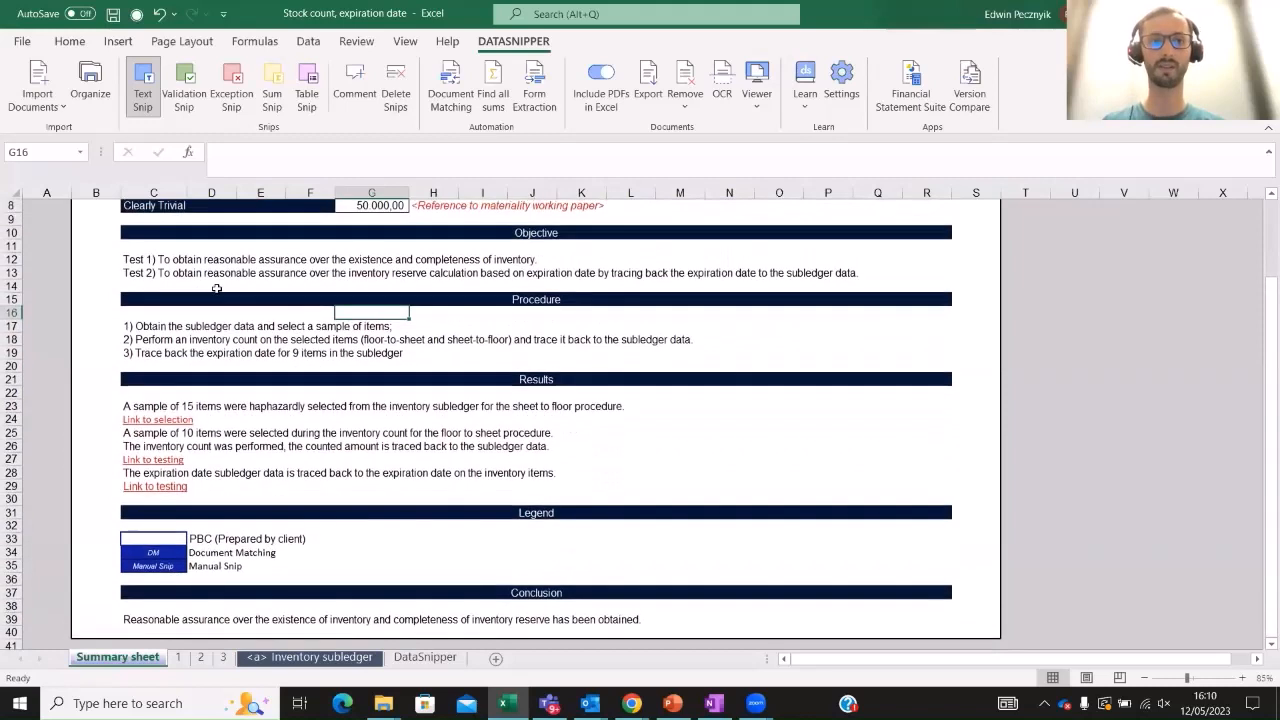
pyautogui.click(151, 277)
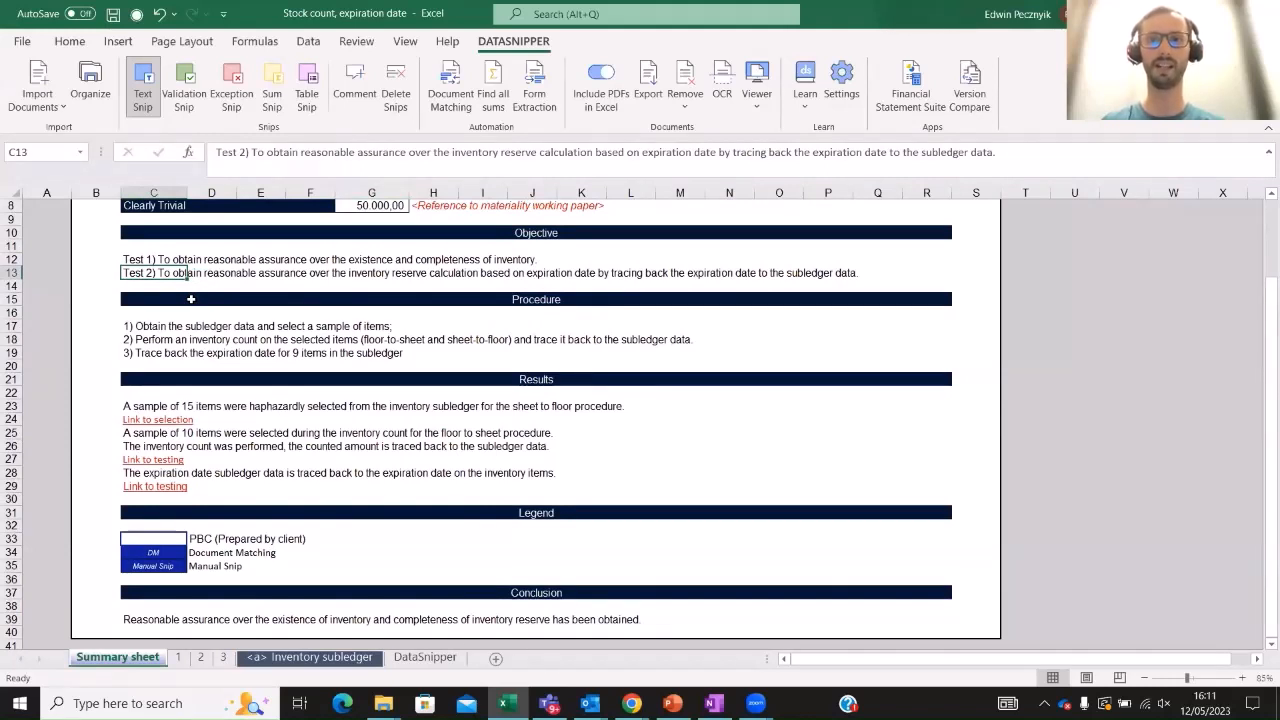
pyautogui.click(148, 326)
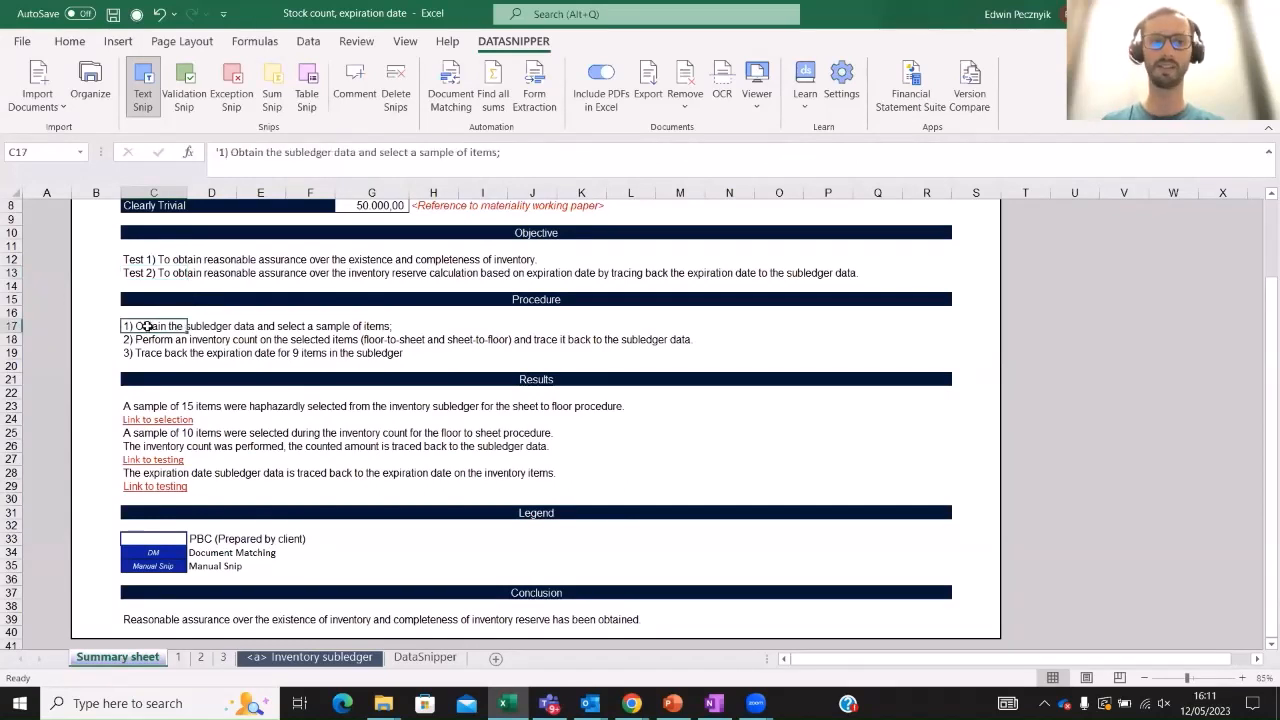
pyautogui.click(148, 339)
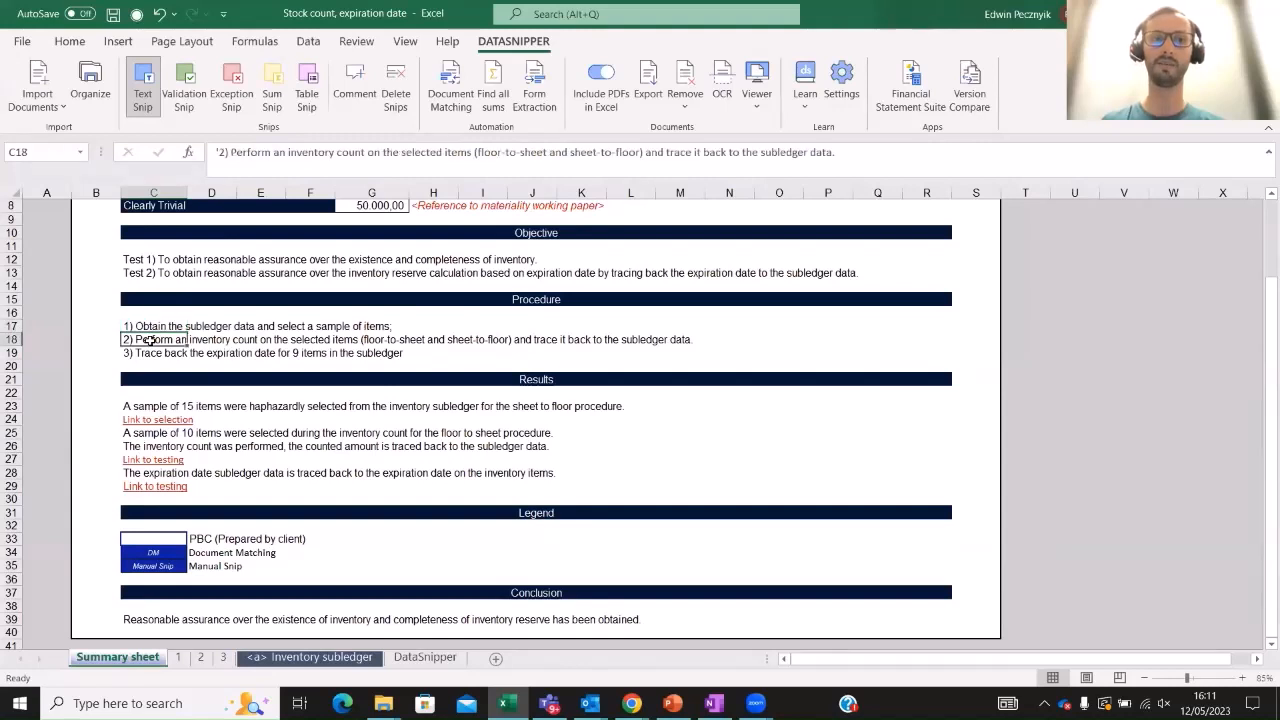
pyautogui.click(150, 316)
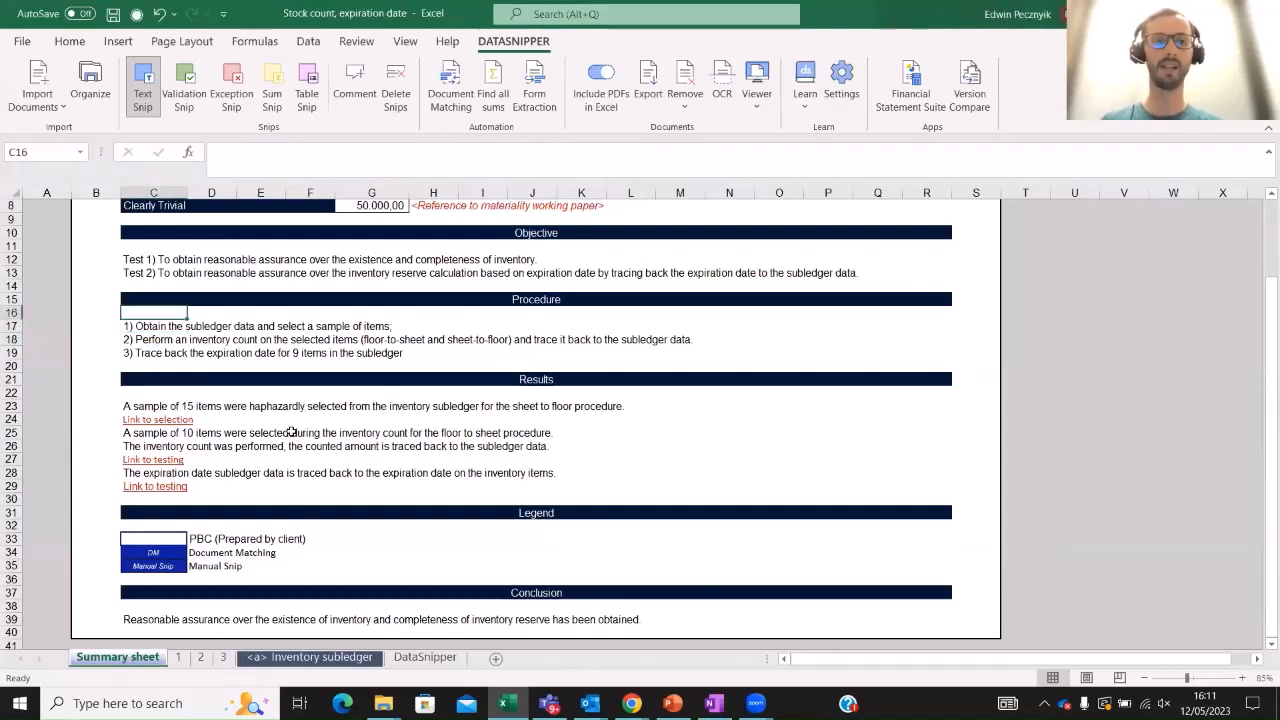
# Open the inventory subledger sheet and check the note stating where the data was received from
pyautogui.click(305, 662)
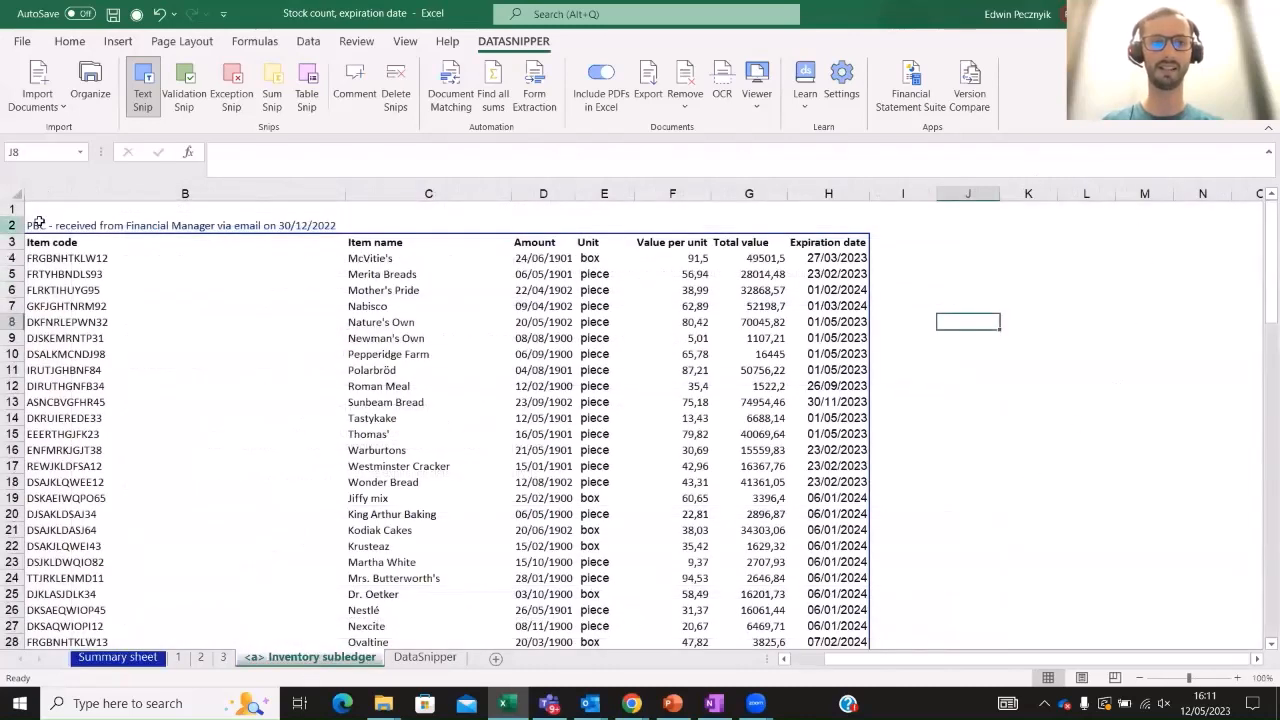
pyautogui.click(70, 244)
pyautogui.click(70, 262)
pyautogui.click(70, 225)
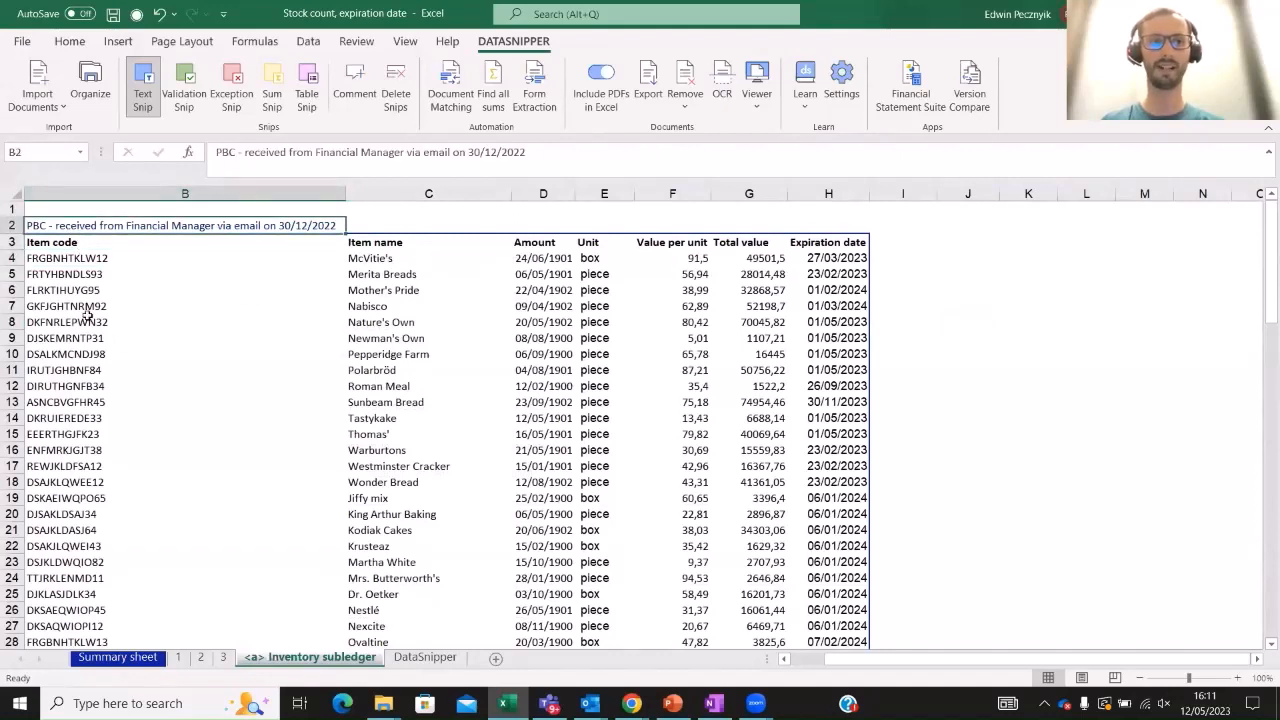
# Go through the subledger's column headers from Item code to Expiration date
pyautogui.click(86, 244)
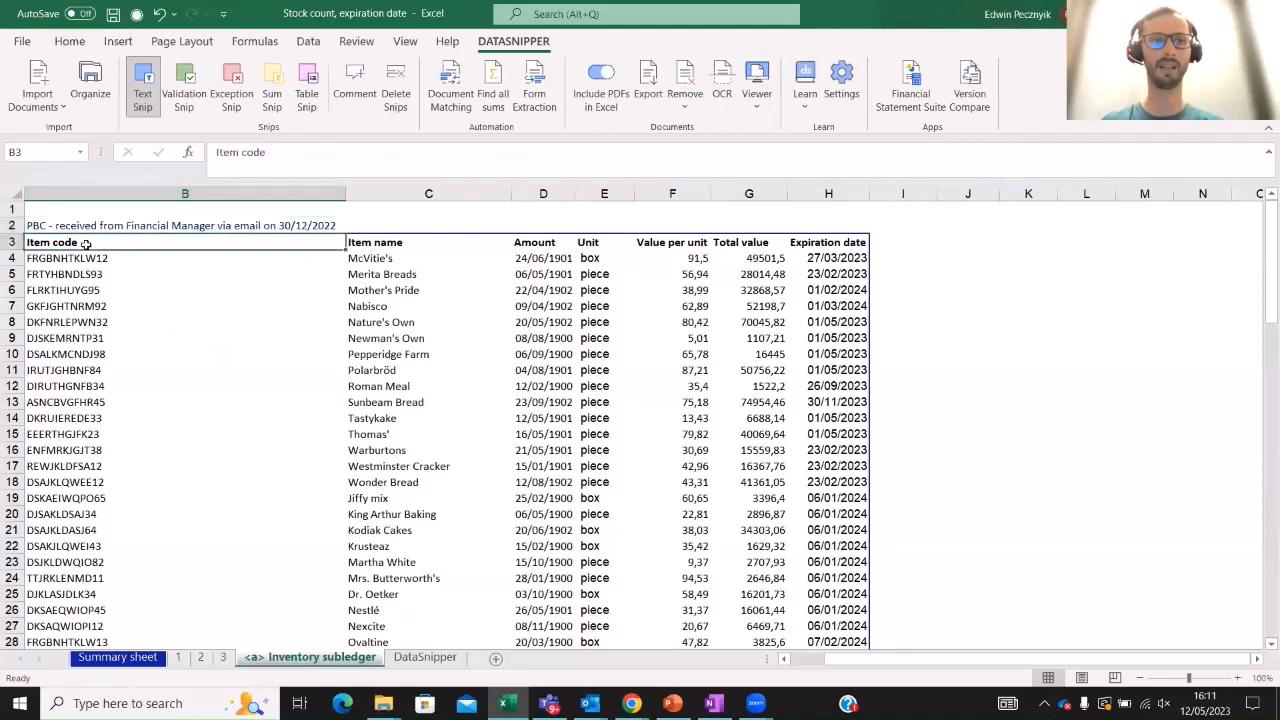
pyautogui.moveTo(115, 243); pyautogui.dragTo(829, 243)
pyautogui.click(468, 322)
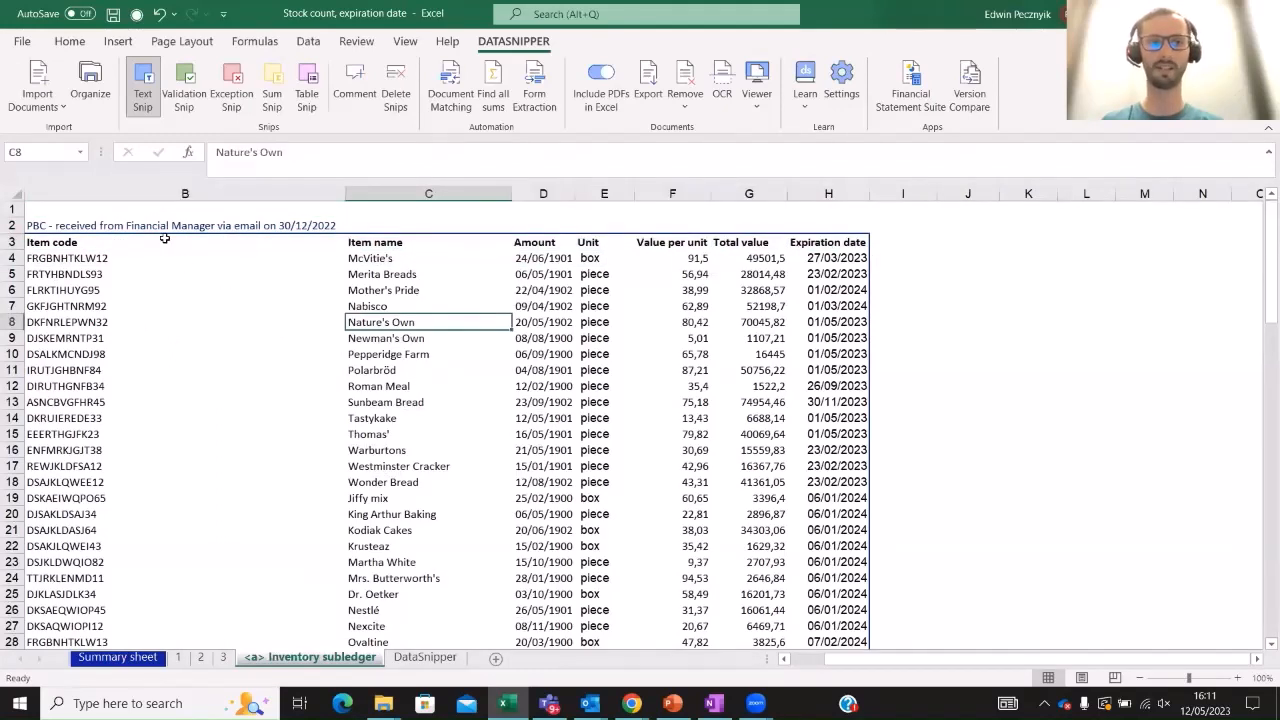
pyautogui.click(164, 238)
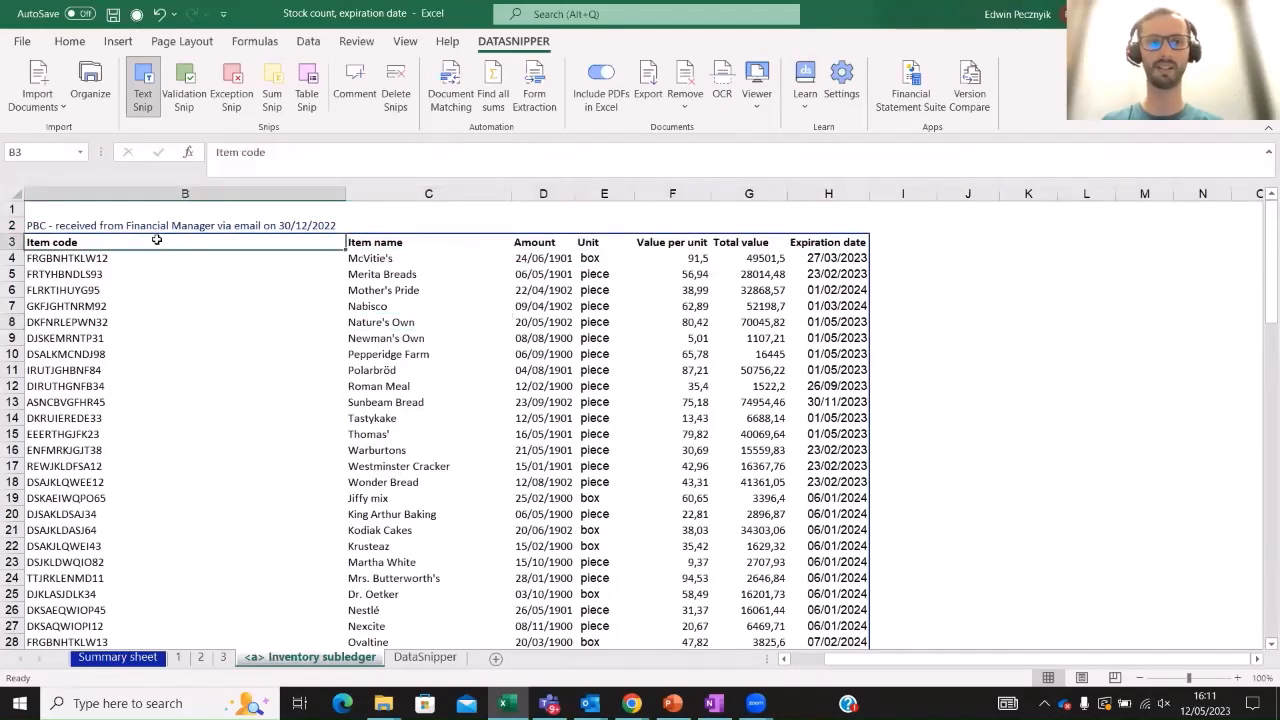
pyautogui.click(445, 244)
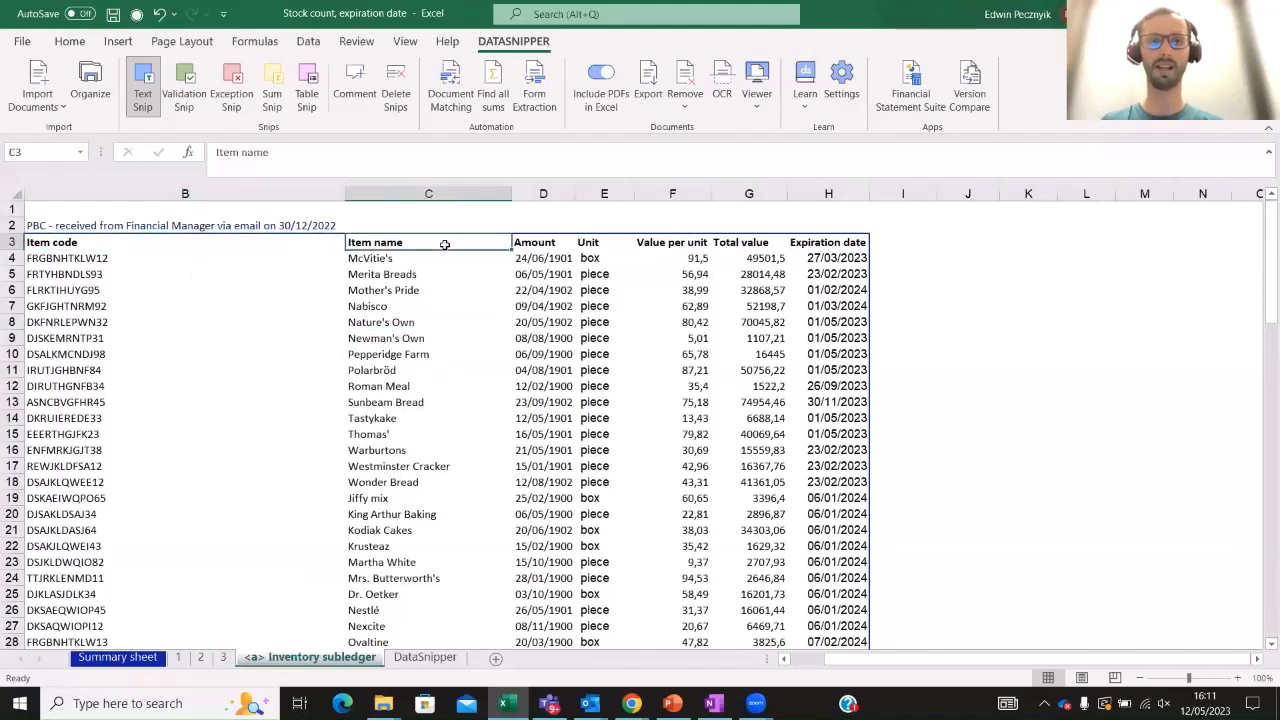
pyautogui.click(545, 243)
pyautogui.click(609, 245)
pyautogui.click(676, 245)
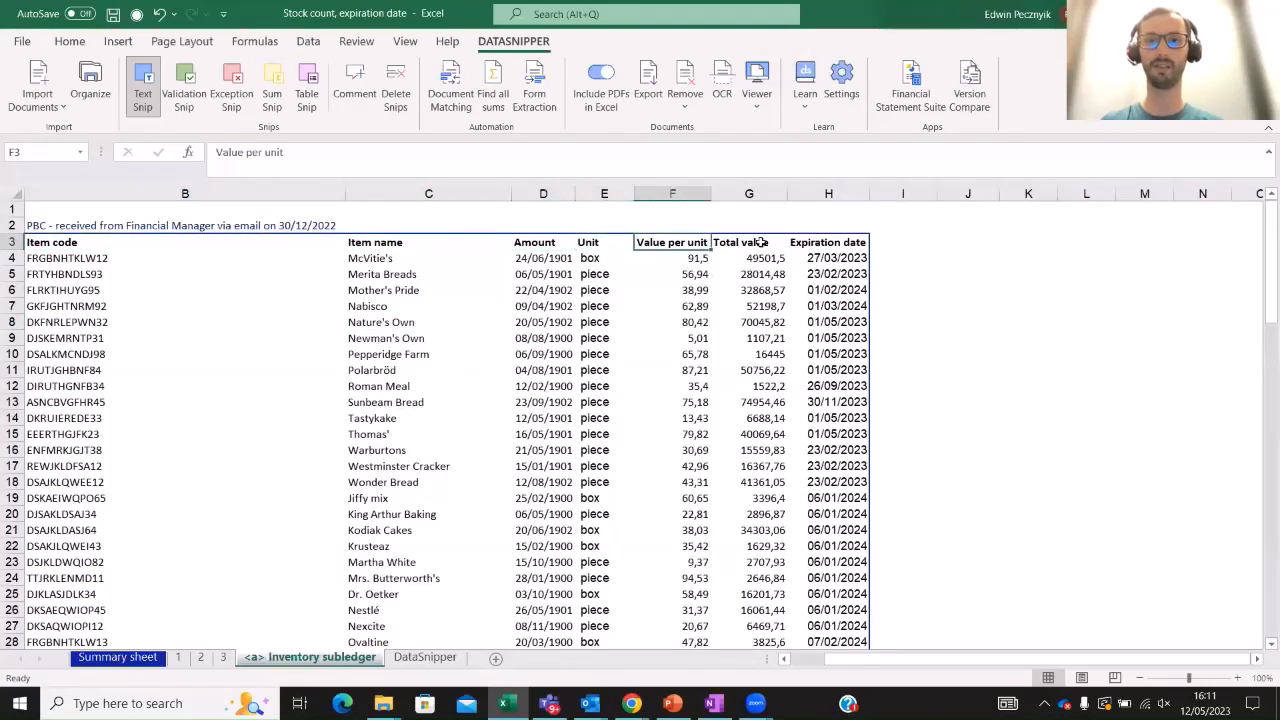
pyautogui.click(784, 244)
pyautogui.click(821, 243)
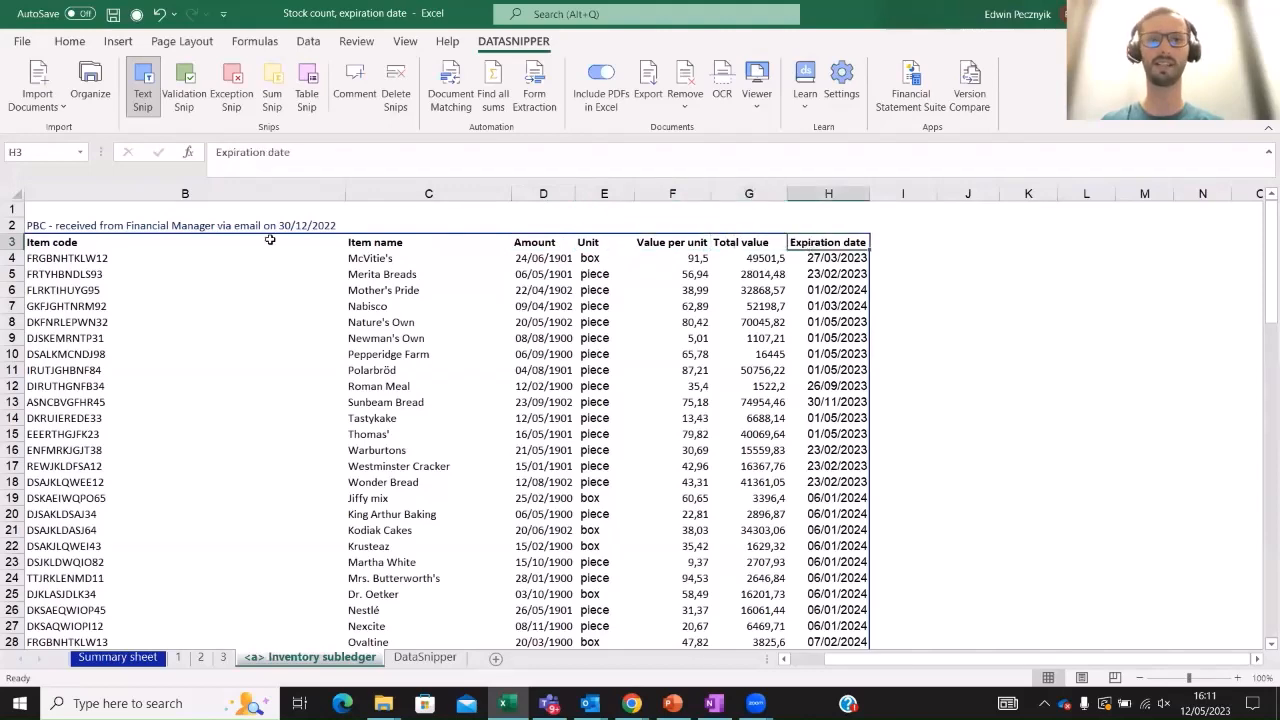
pyautogui.click(140, 248)
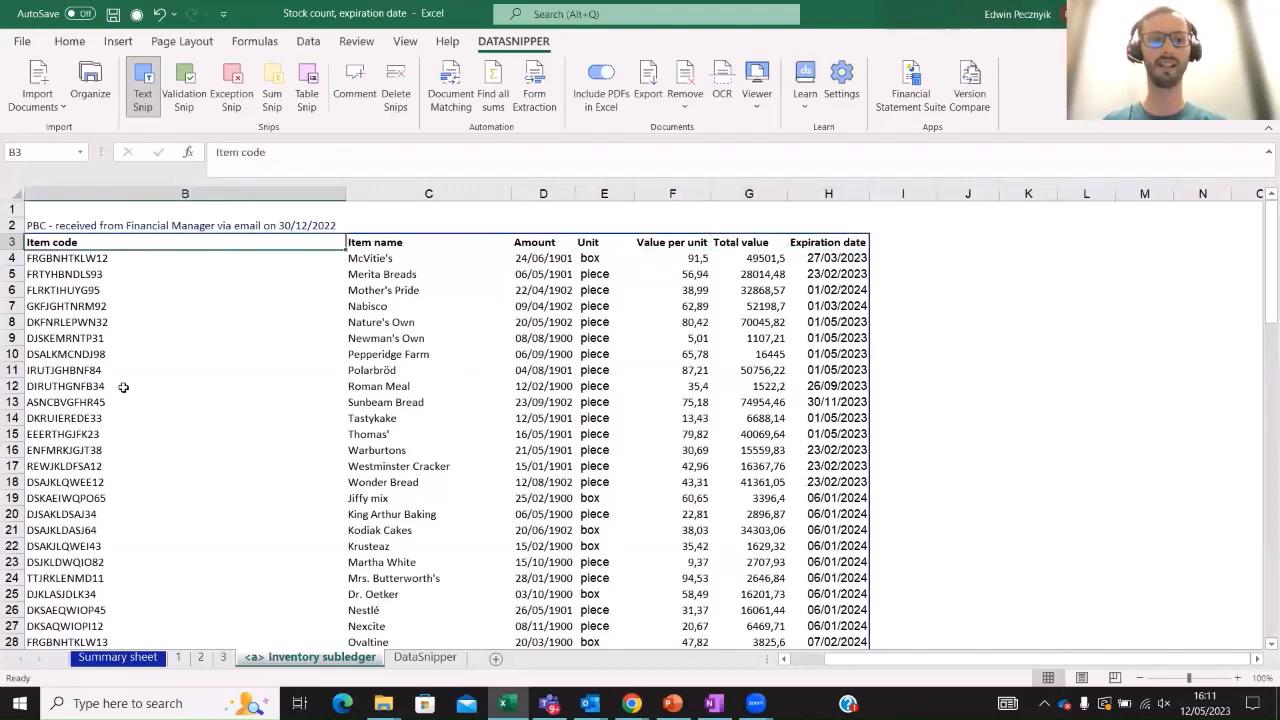
# Return briefly to the summary sheet, and on sheet 1 review the selection of 15 items for the inventory count
pyautogui.click(120, 658)
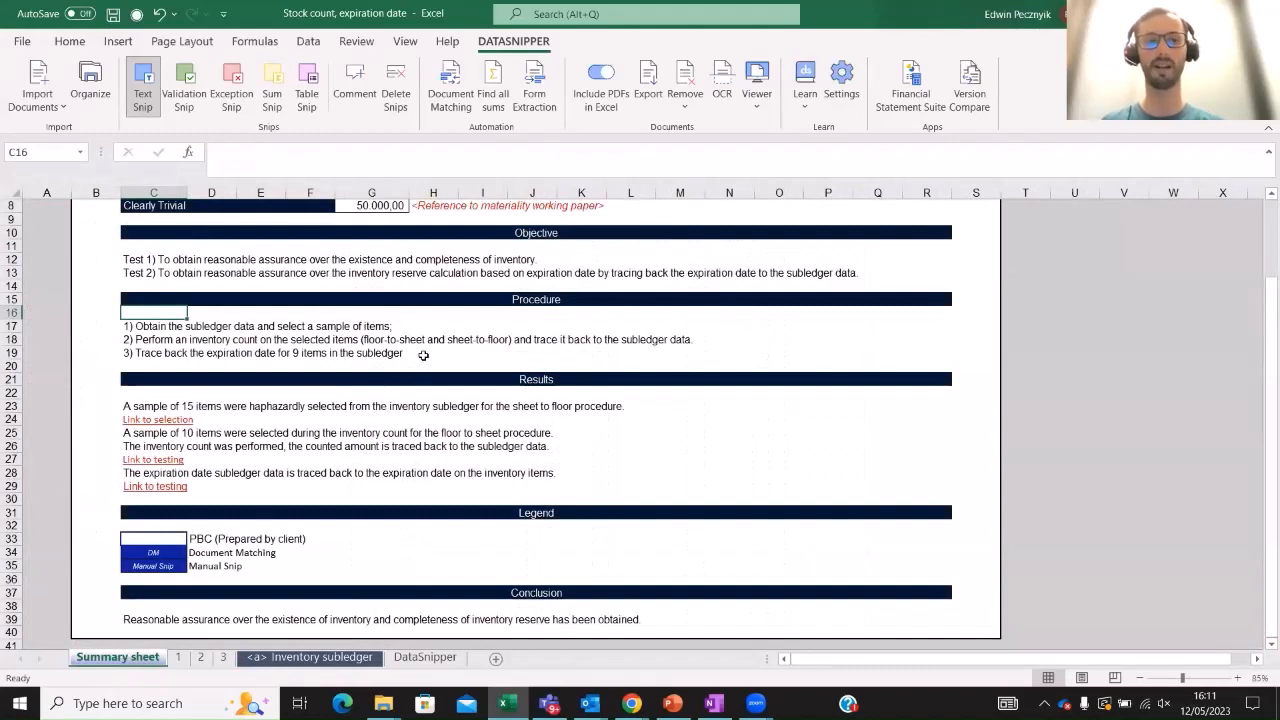
pyautogui.click(179, 660)
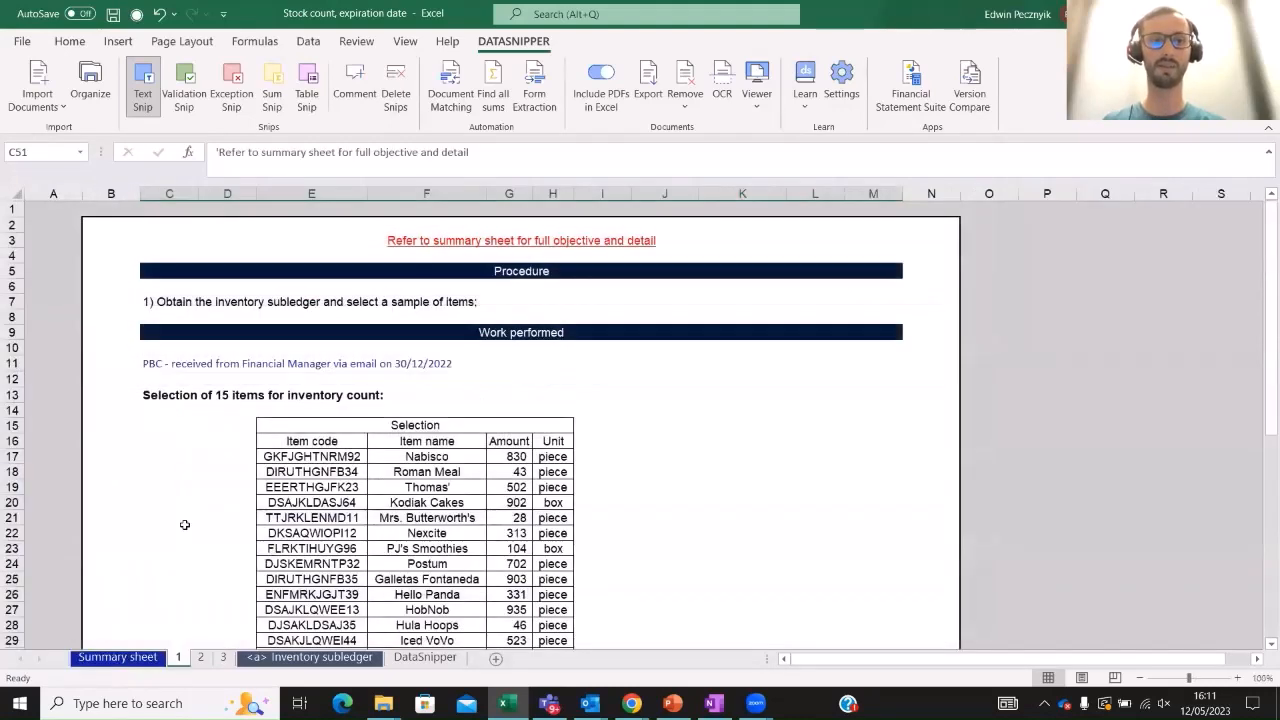
pyautogui.scroll(-1, 208, 466)
pyautogui.scroll(-1, 208, 455)
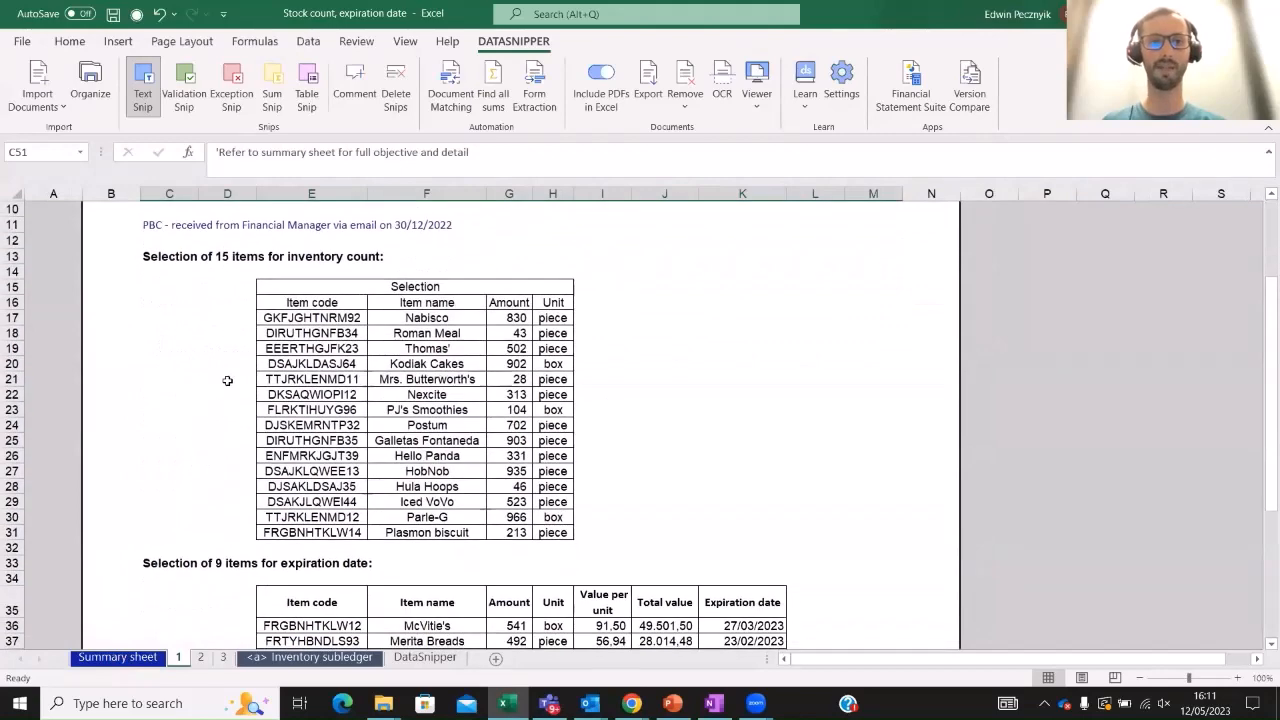
pyautogui.moveTo(313, 286); pyautogui.dragTo(320, 532)
pyautogui.click(205, 474)
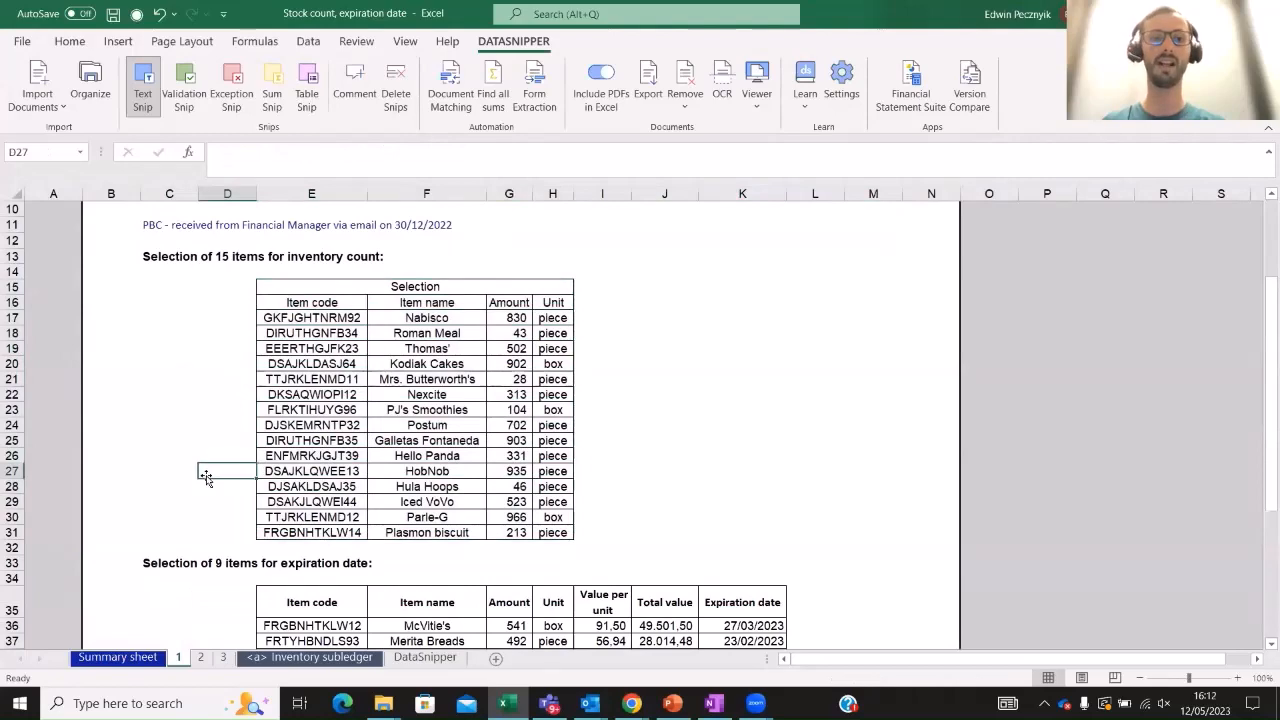
# Review the item codes in the selection of 9 items for expiration date on sheet 1
pyautogui.scroll(-4, 205, 477)
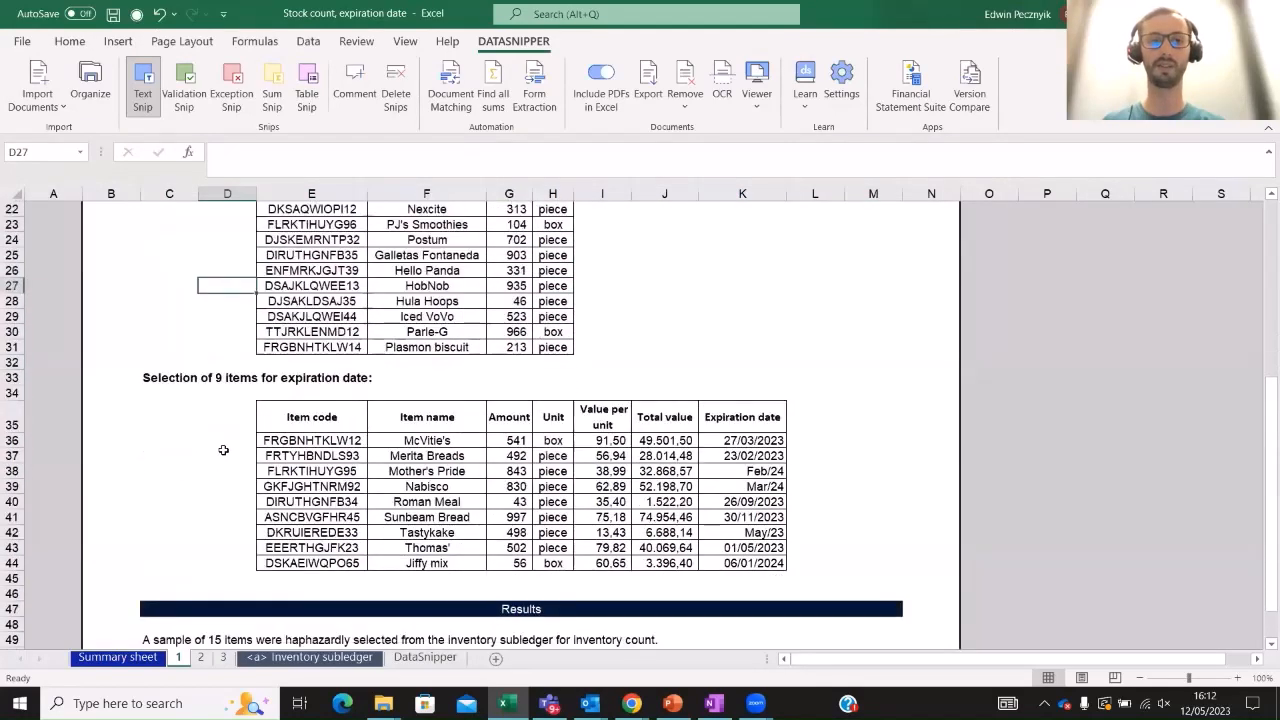
pyautogui.moveTo(289, 438); pyautogui.dragTo(305, 563)
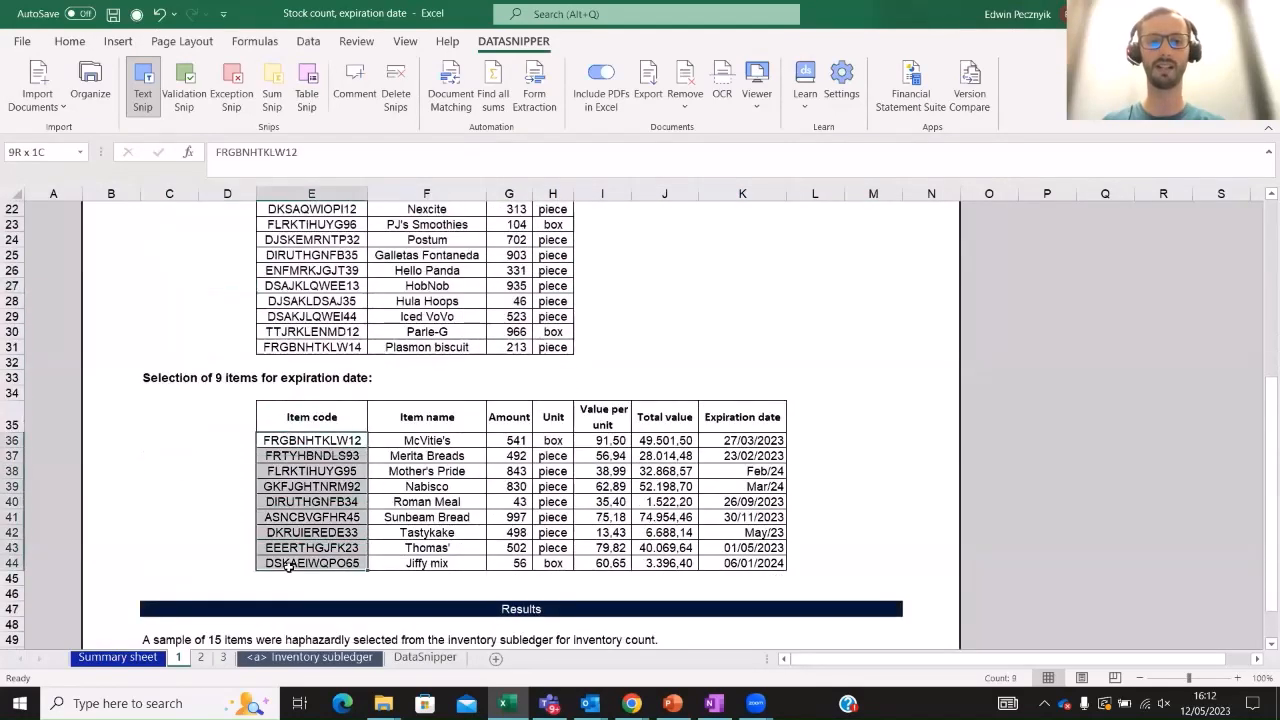
pyautogui.click(163, 482)
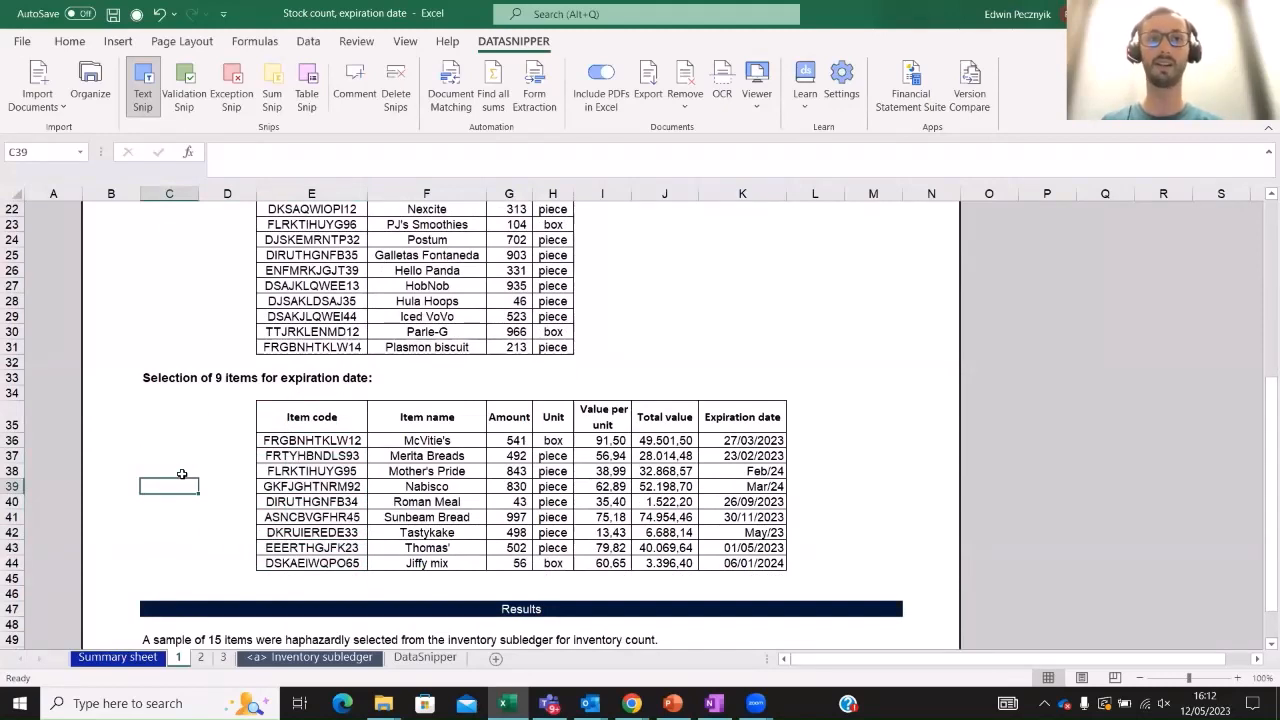
# Open sheet 2 and review the item codes in the floor to sheet and sheet to floor selections
pyautogui.click(200, 657)
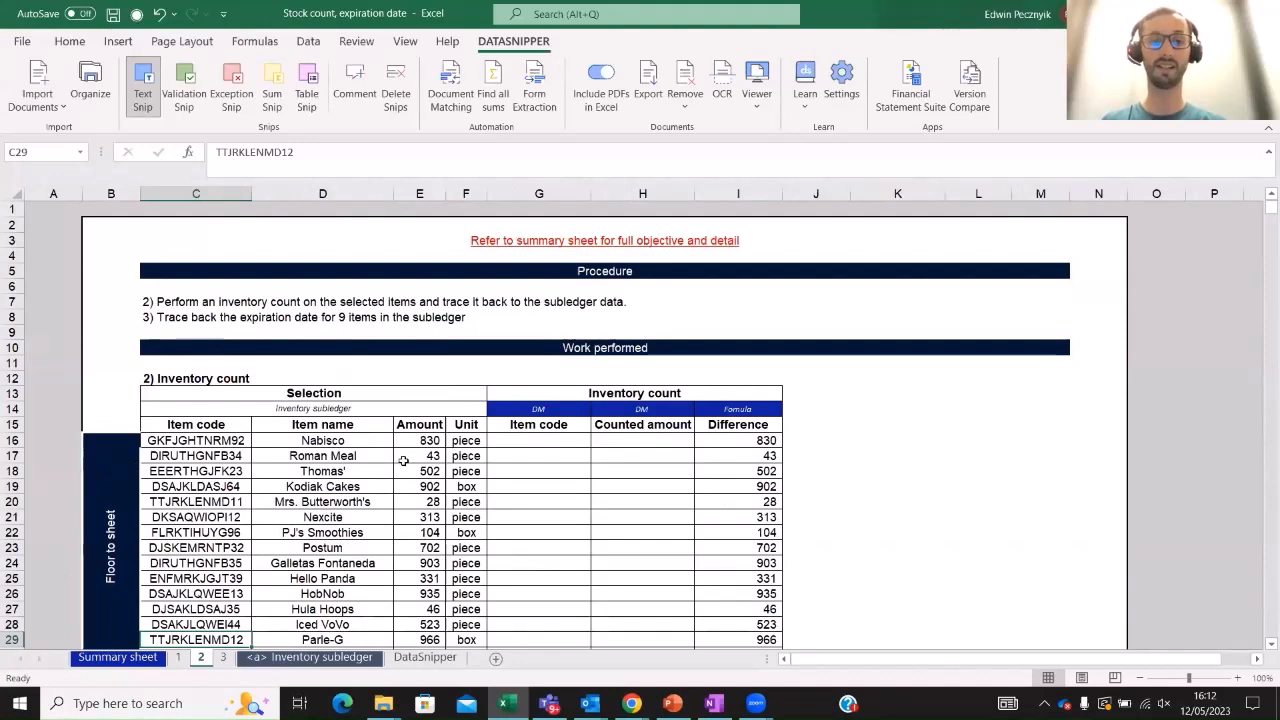
pyautogui.scroll(-1, 401, 455)
pyautogui.scroll(-2, 399, 447)
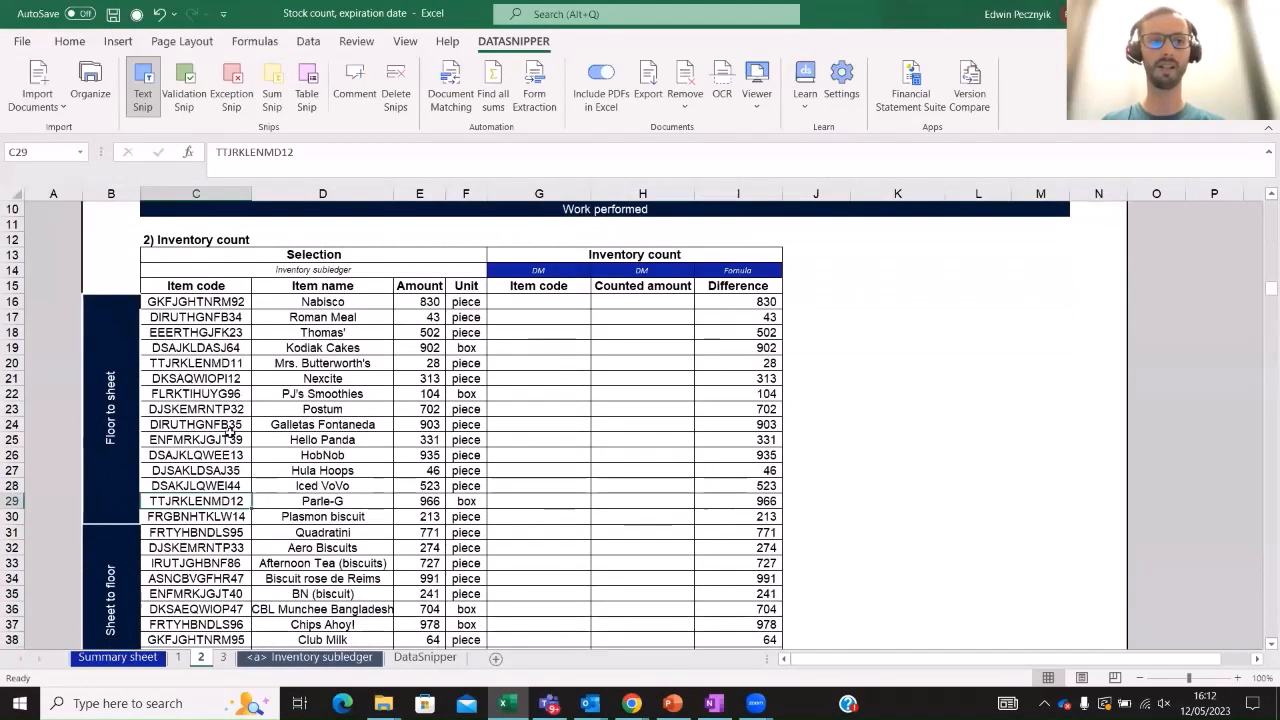
pyautogui.click(190, 517)
pyautogui.moveTo(190, 517); pyautogui.dragTo(195, 300)
pyautogui.scroll(-2, 213, 507)
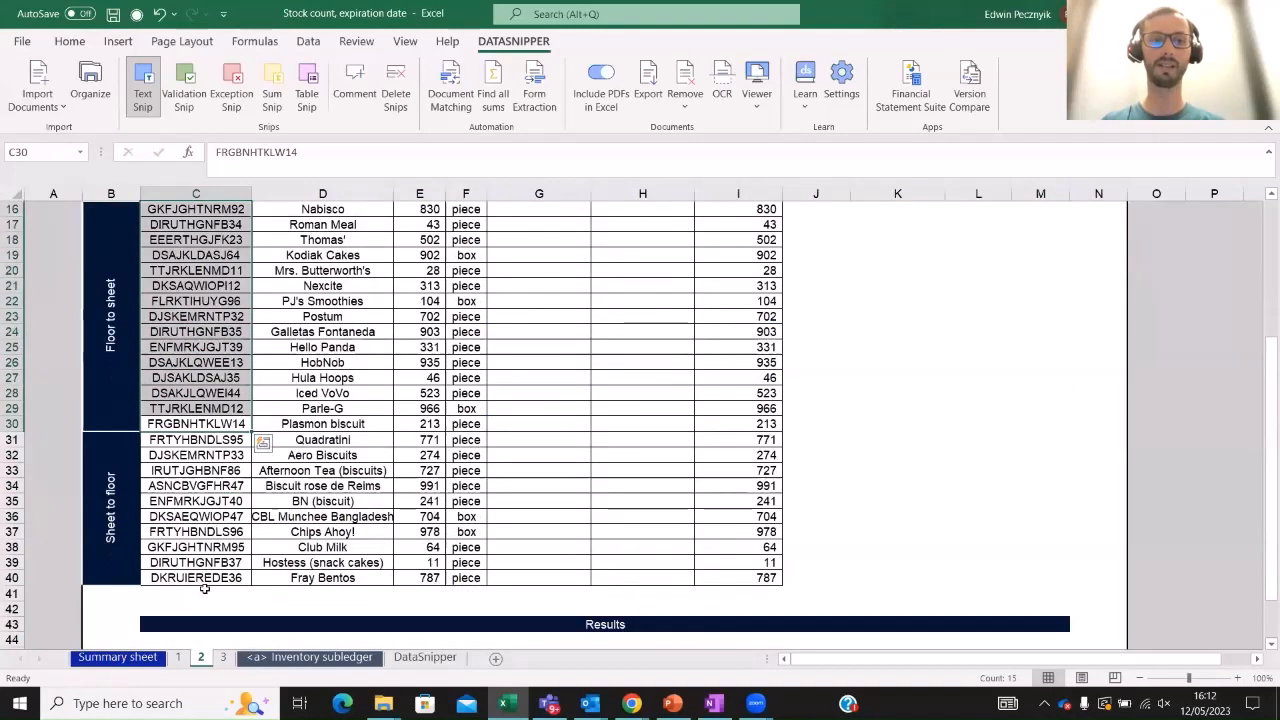
pyautogui.moveTo(205, 578); pyautogui.dragTo(192, 440)
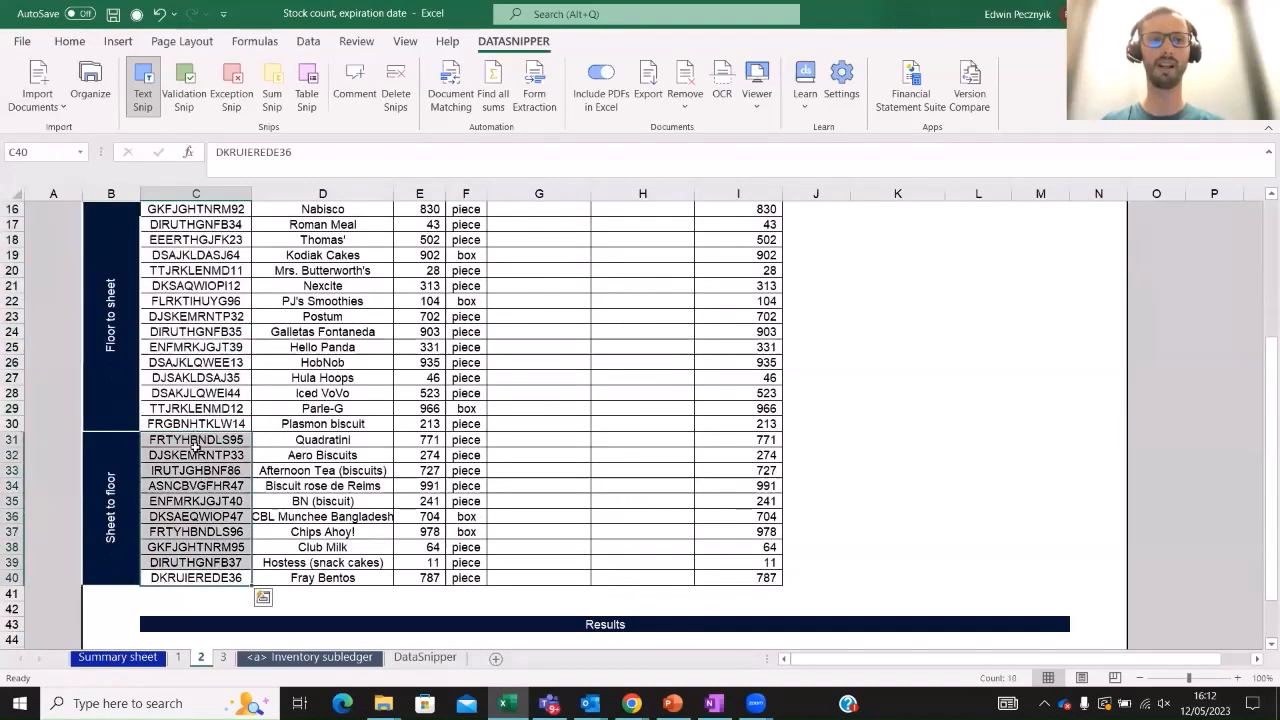
# Review the item code, amount and unit columns of the inventory count selection, starting with the Nabisco row
pyautogui.scroll(2, 192, 440)
pyautogui.click(188, 304)
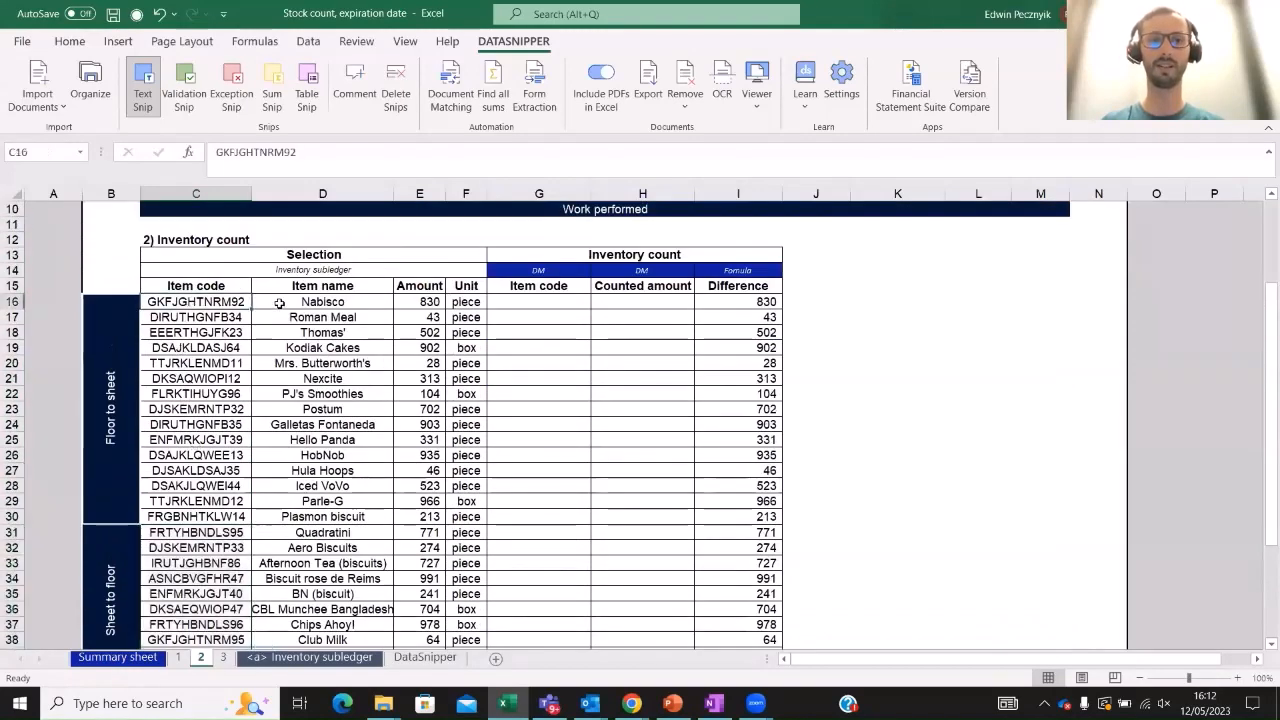
pyautogui.click(412, 304)
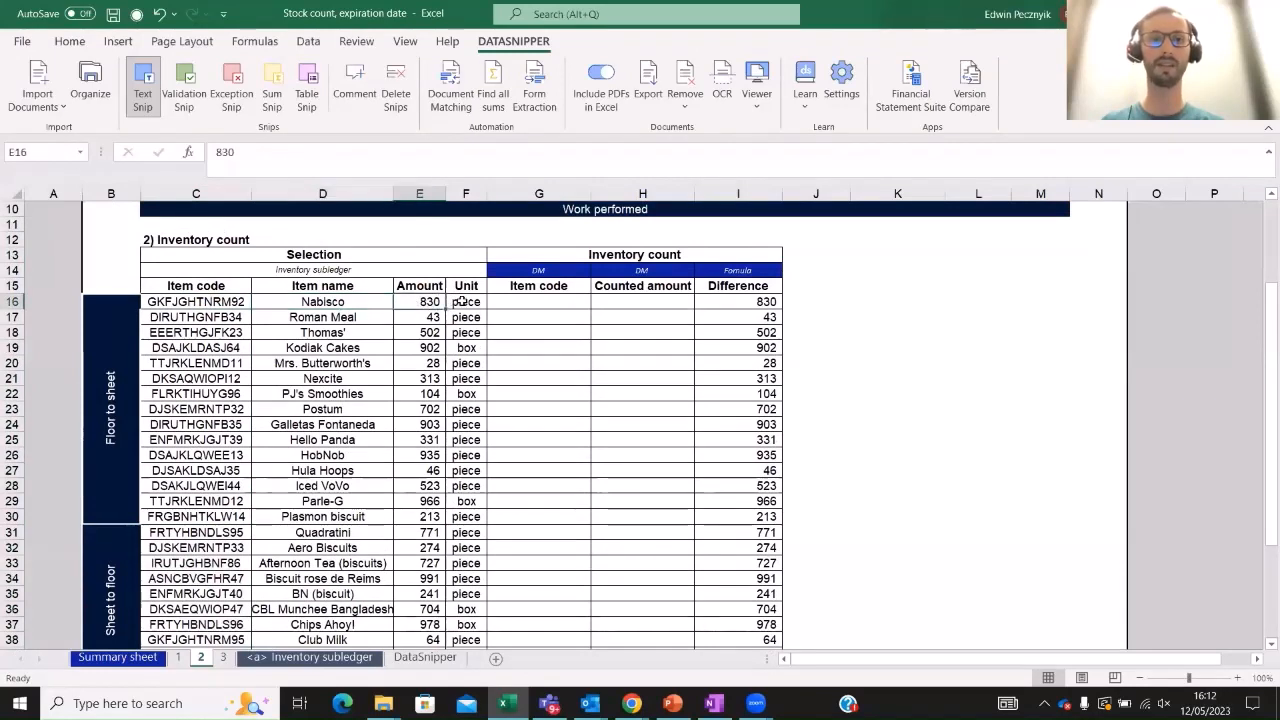
pyautogui.moveTo(463, 287); pyautogui.dragTo(215, 505)
pyautogui.click(203, 392)
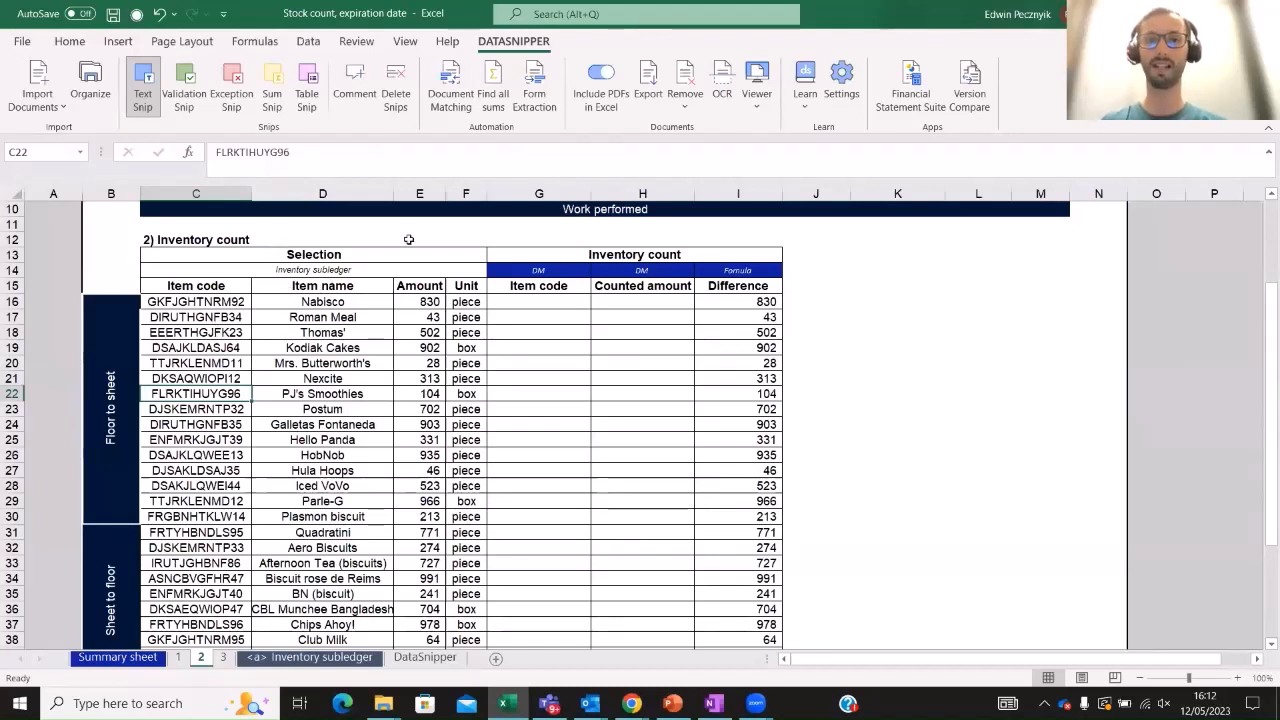
# Show the DataSnipper document viewer in Excel and examine the handwritten counted amounts in Stock count.pdf
pyautogui.click(765, 98)
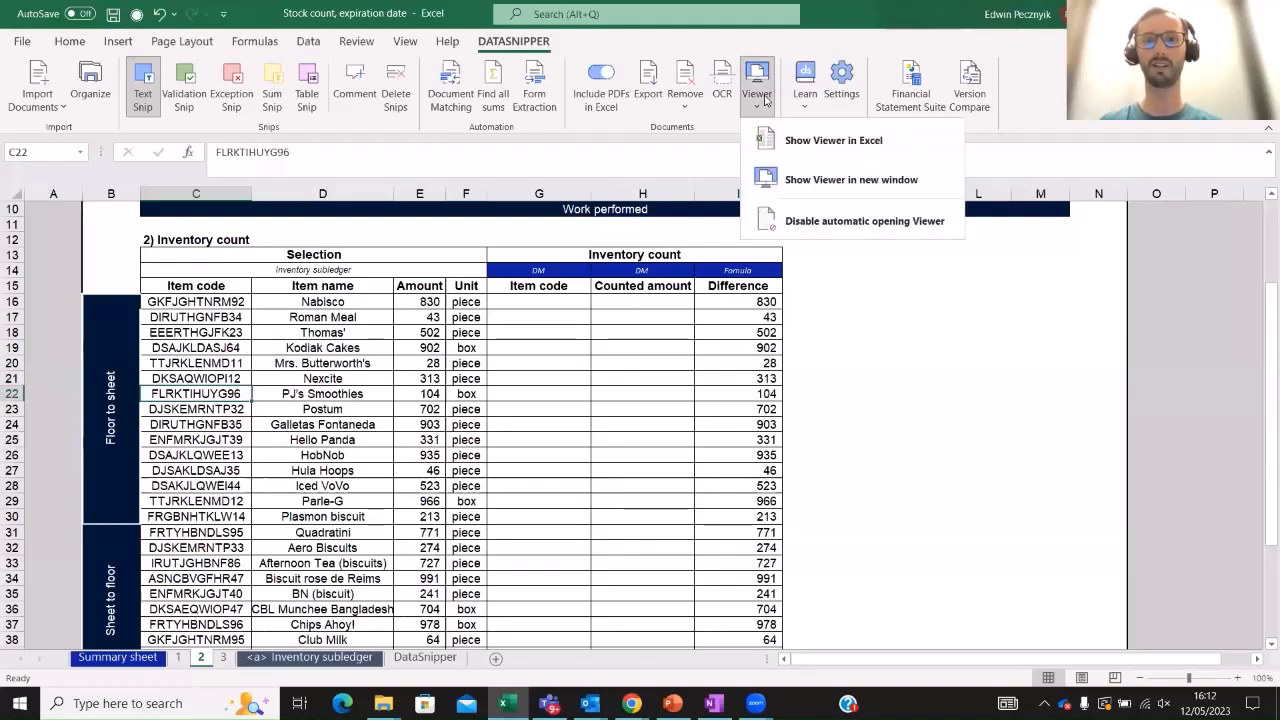
pyautogui.click(828, 142)
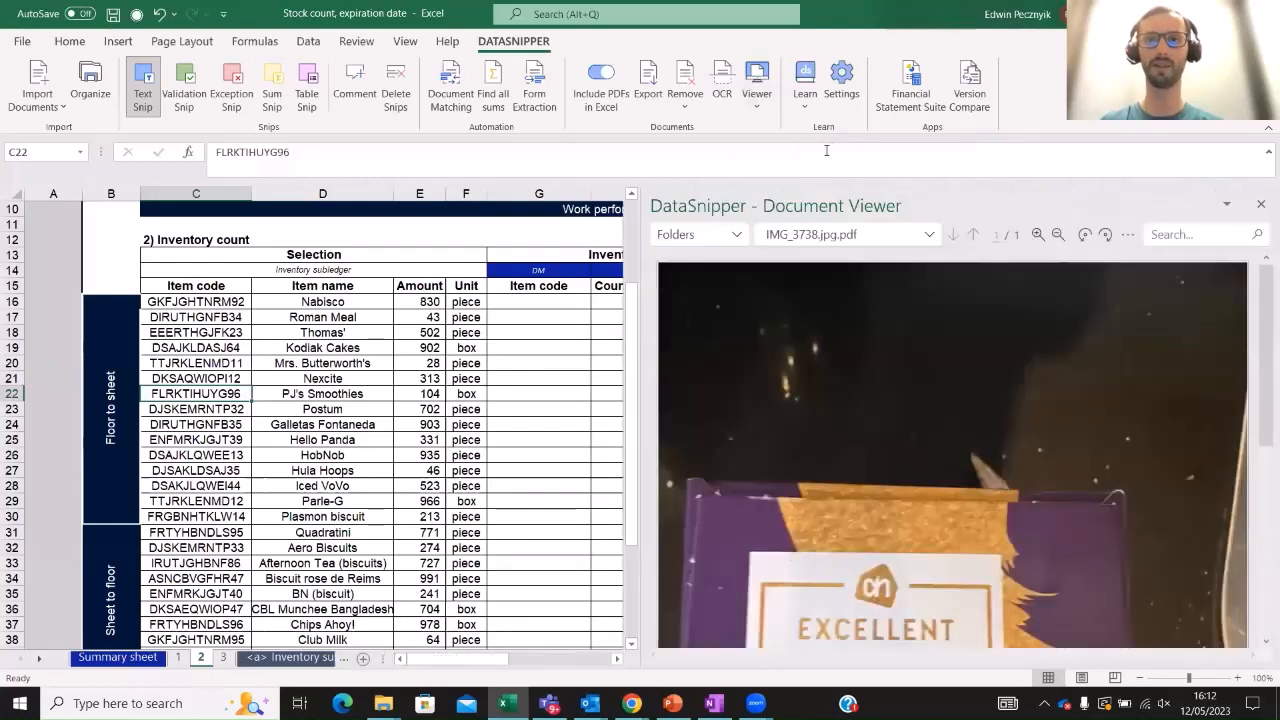
pyautogui.click(920, 240)
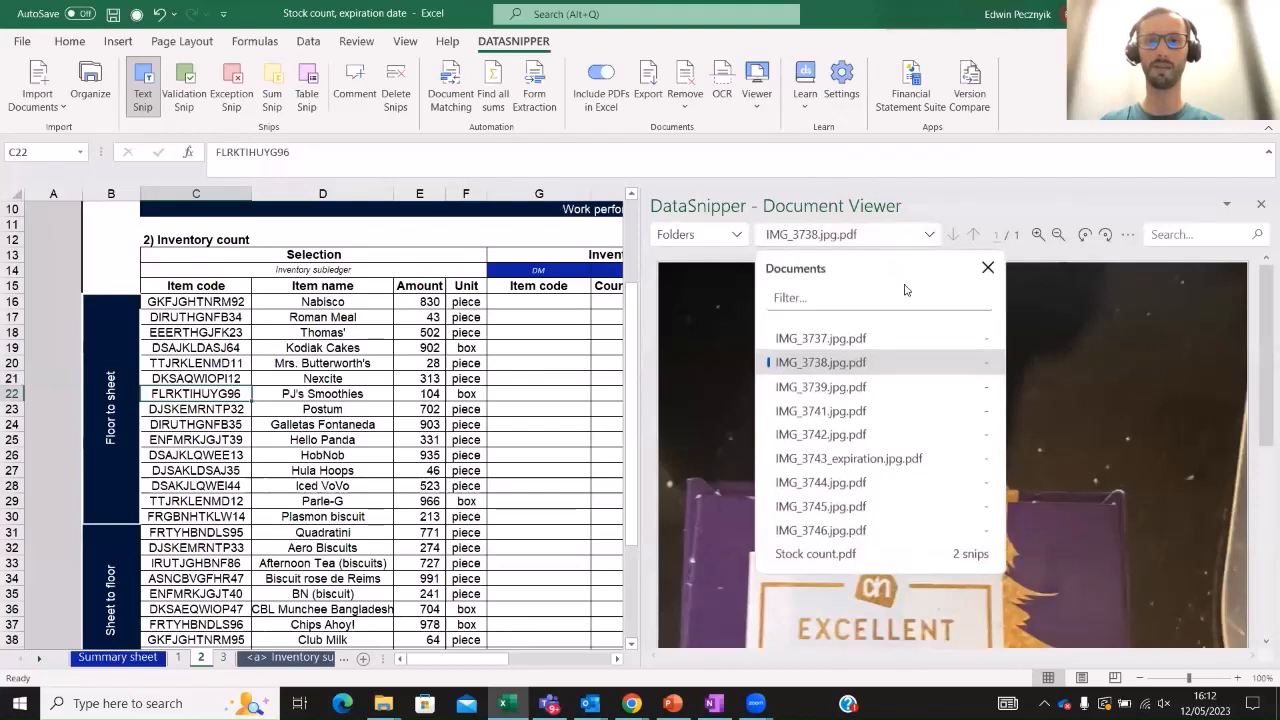
pyautogui.click(866, 556)
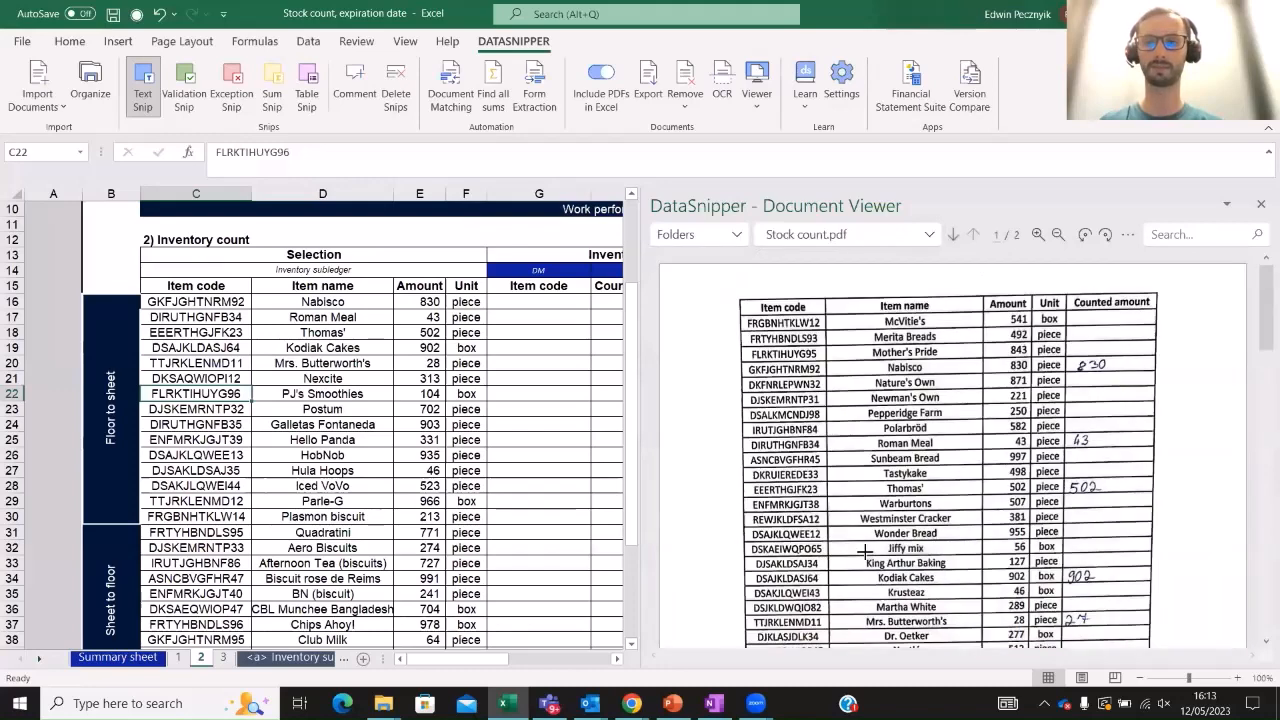
pyautogui.scroll(-1, 862, 400)
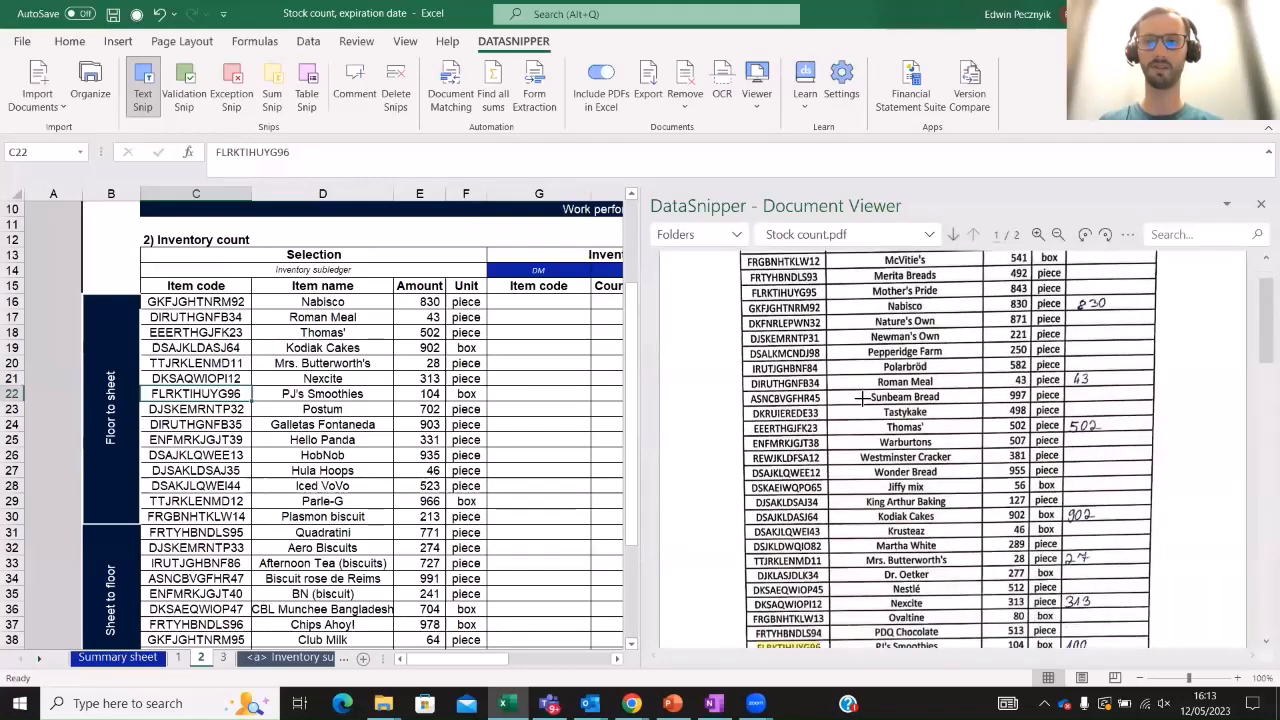
pyautogui.scroll(1, 862, 398)
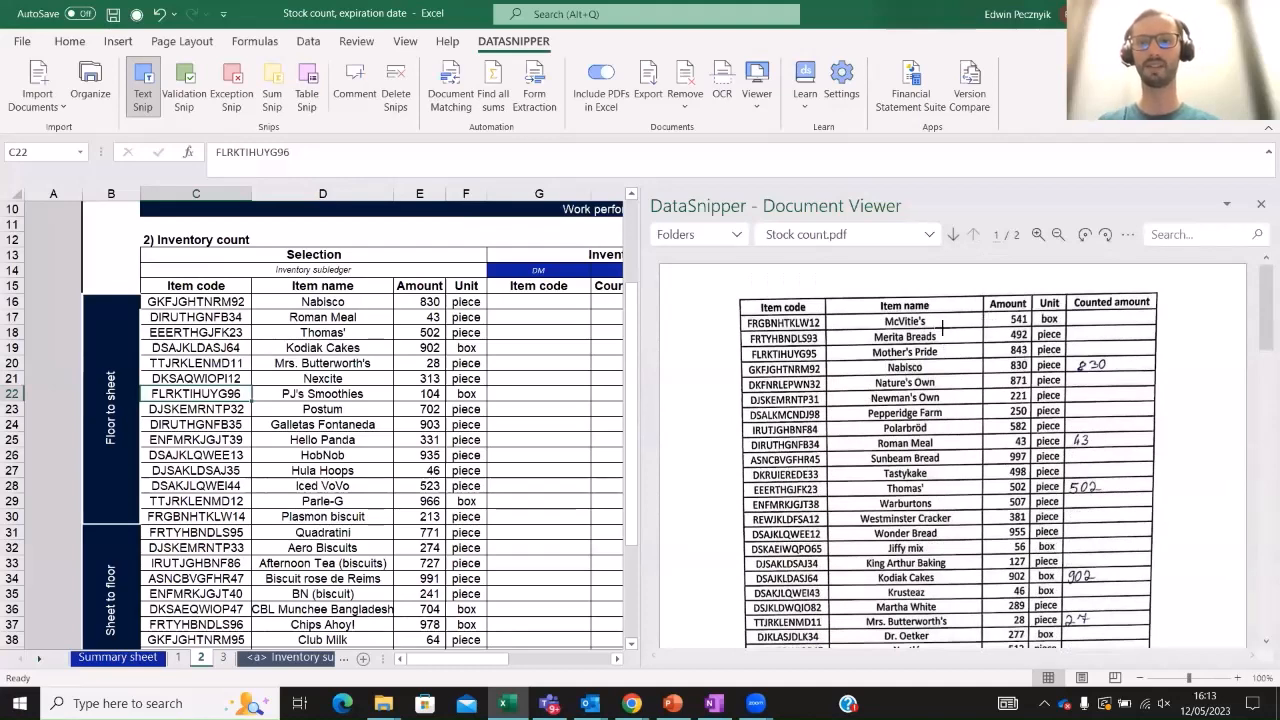
pyautogui.scroll(1, 931, 302)
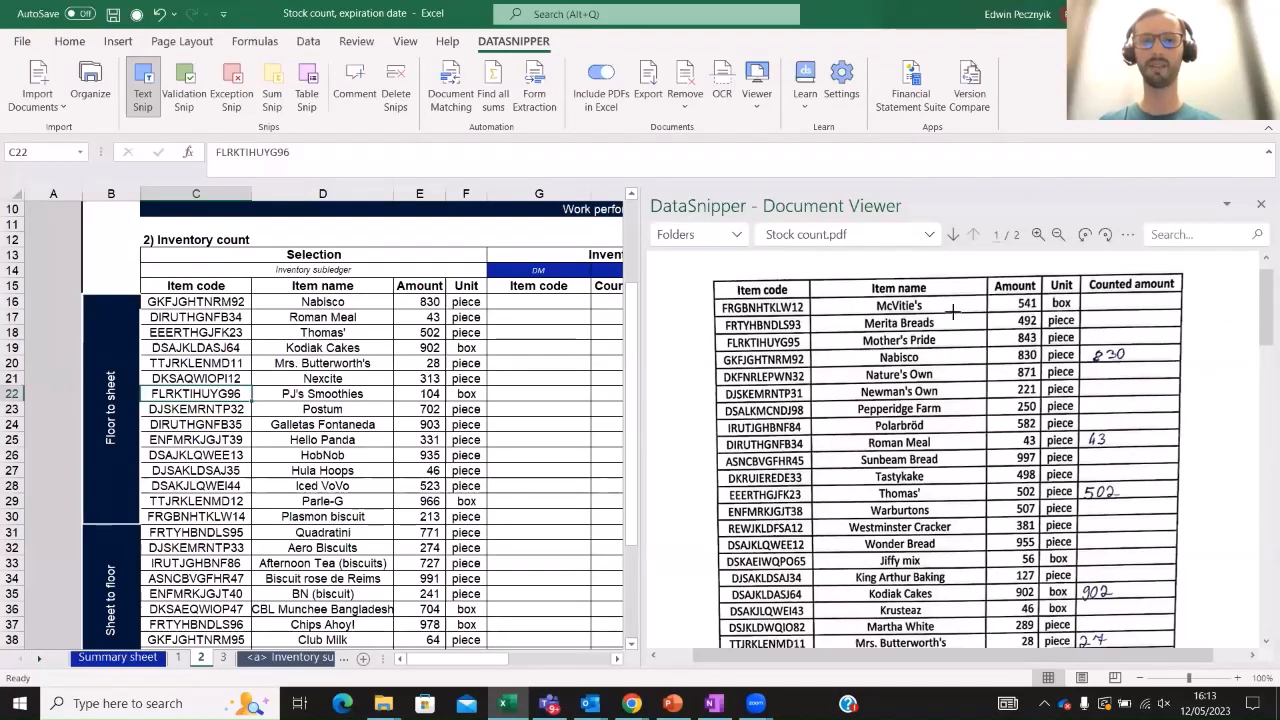
# Look up Nabisco's amount and item code in Stock count.pdf and close the document viewer
pyautogui.click(417, 301)
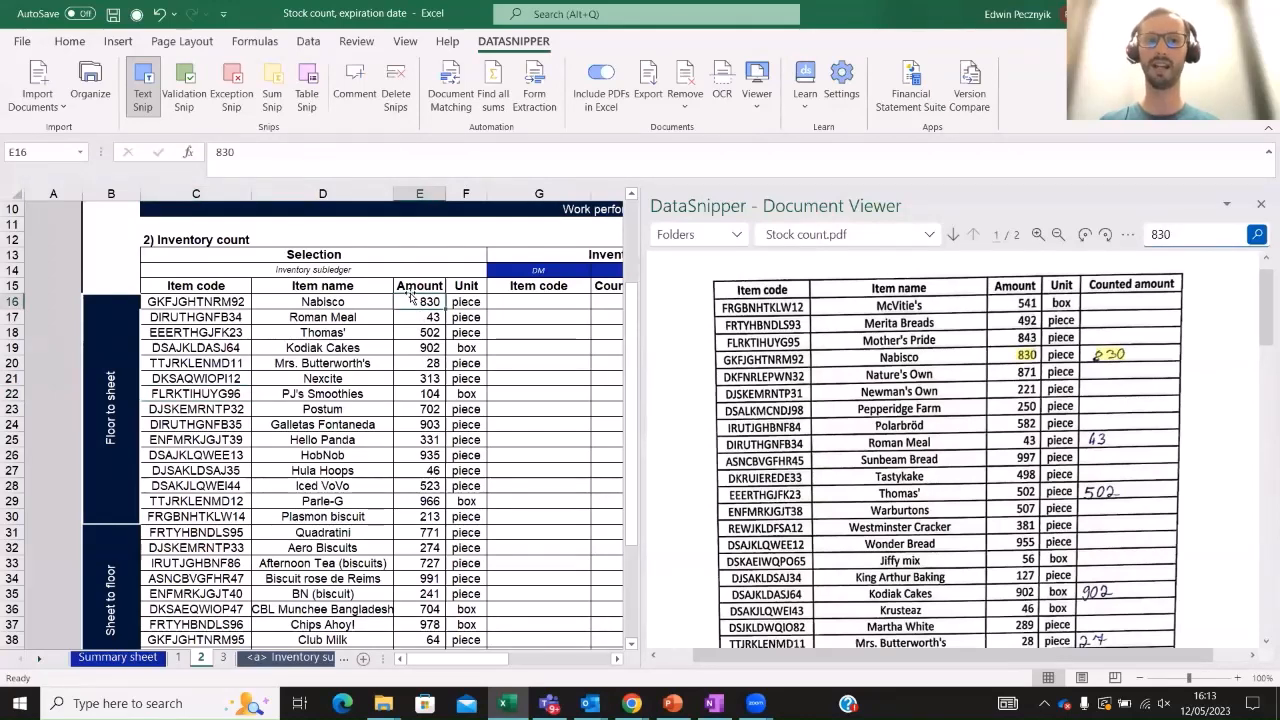
pyautogui.click(181, 303)
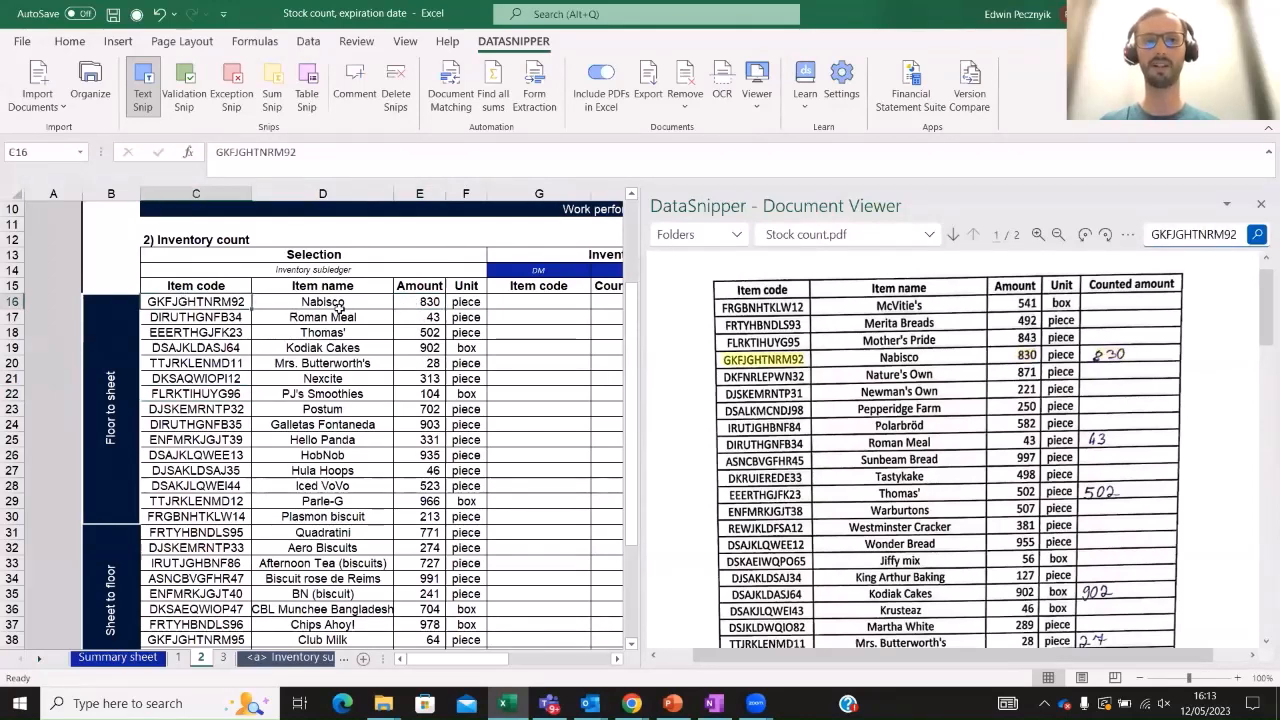
pyautogui.click(423, 302)
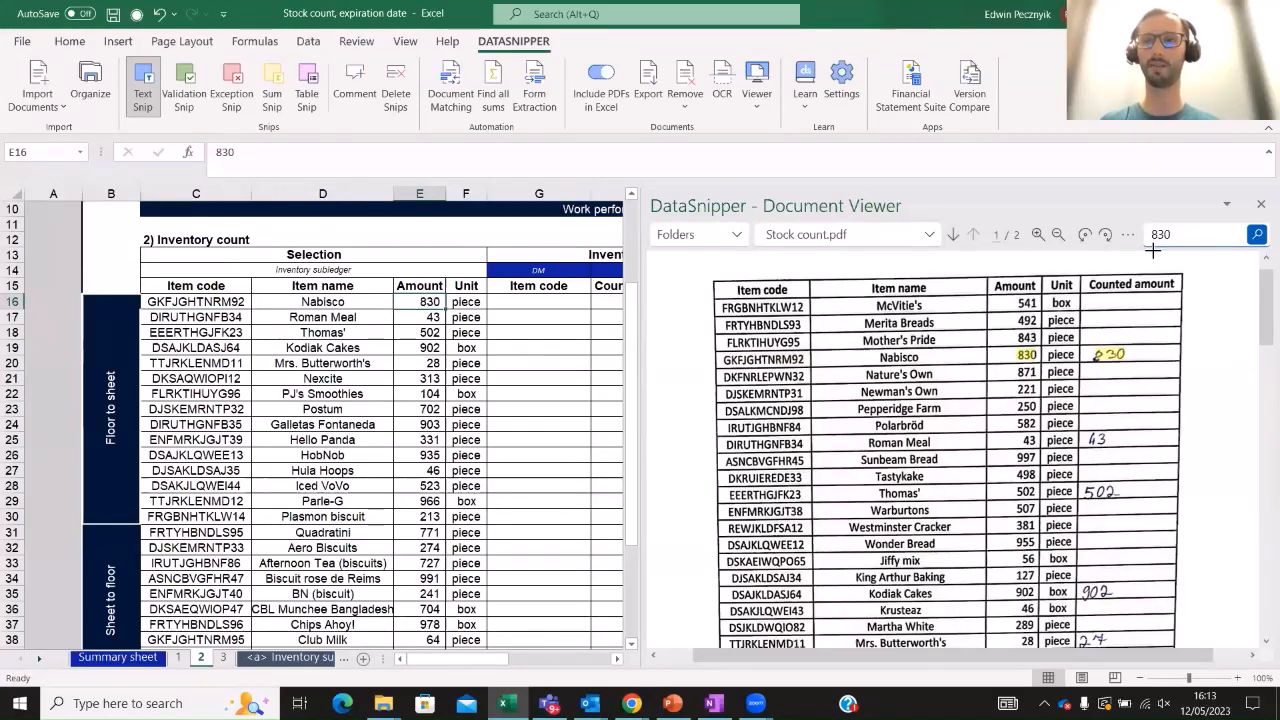
pyautogui.click(1260, 205)
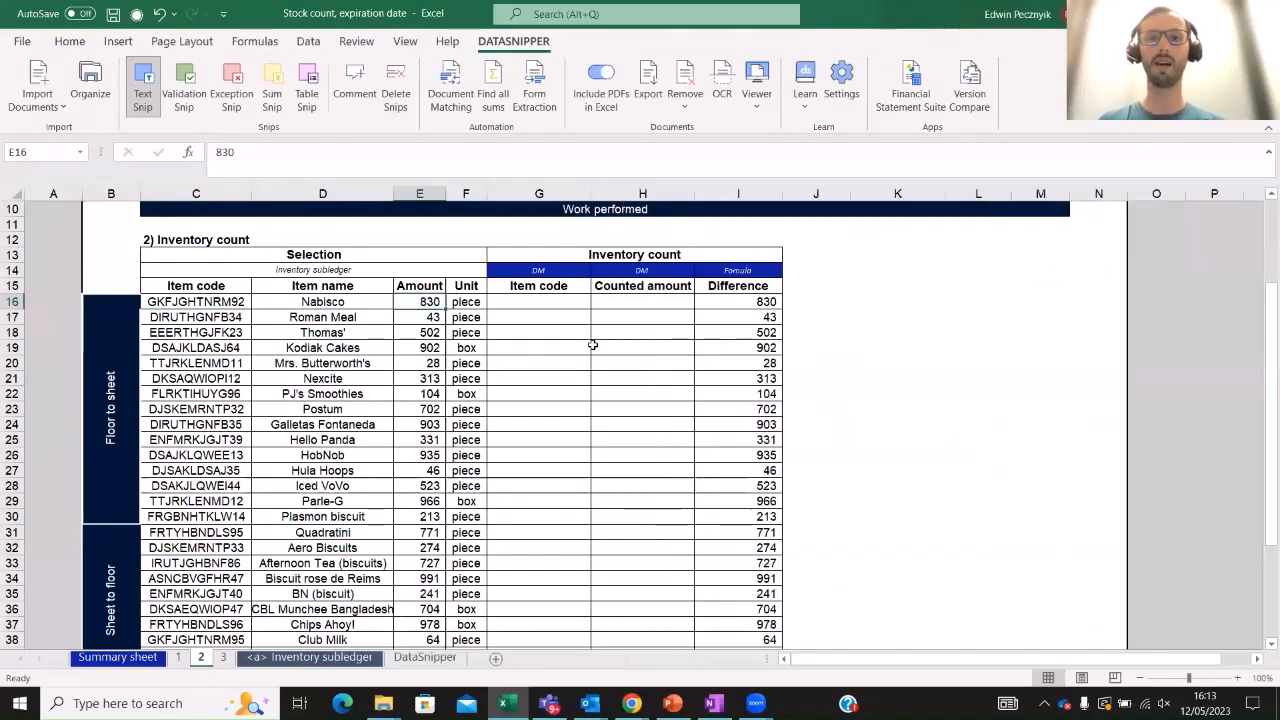
# Start a new document matching for the inventory count and clear its prefilled sample data range
pyautogui.click(527, 304)
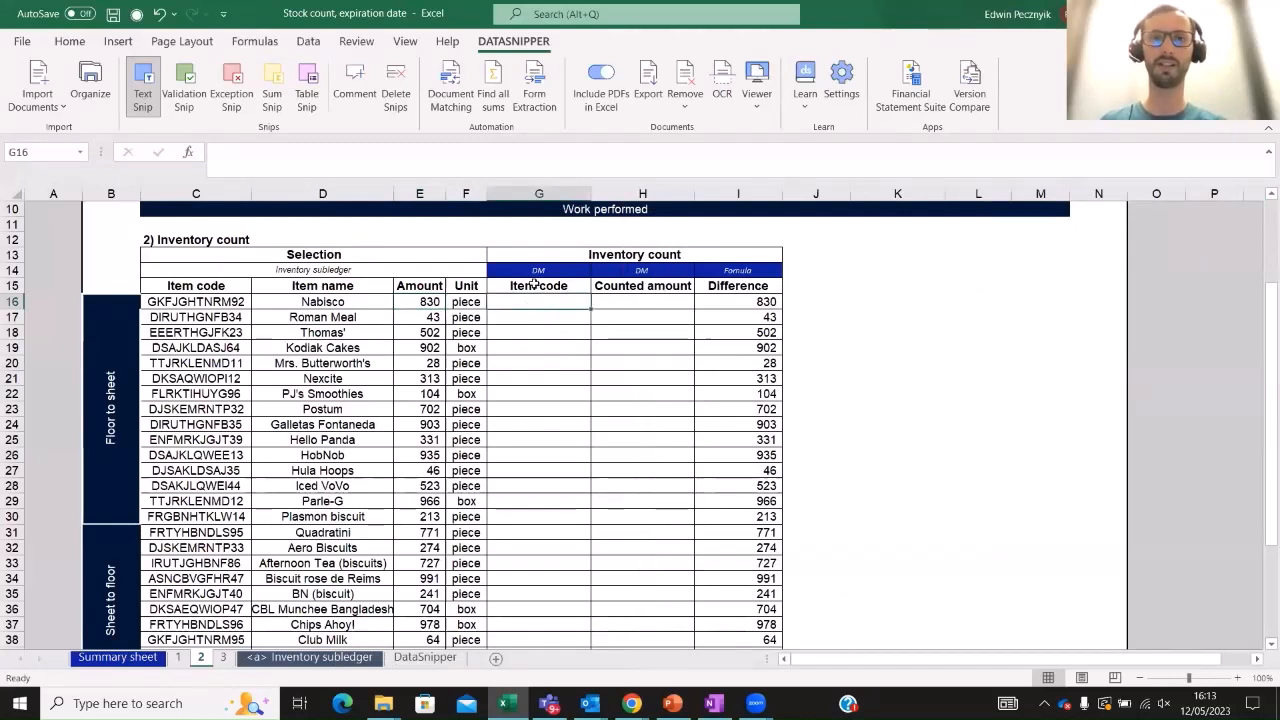
pyautogui.click(870, 75)
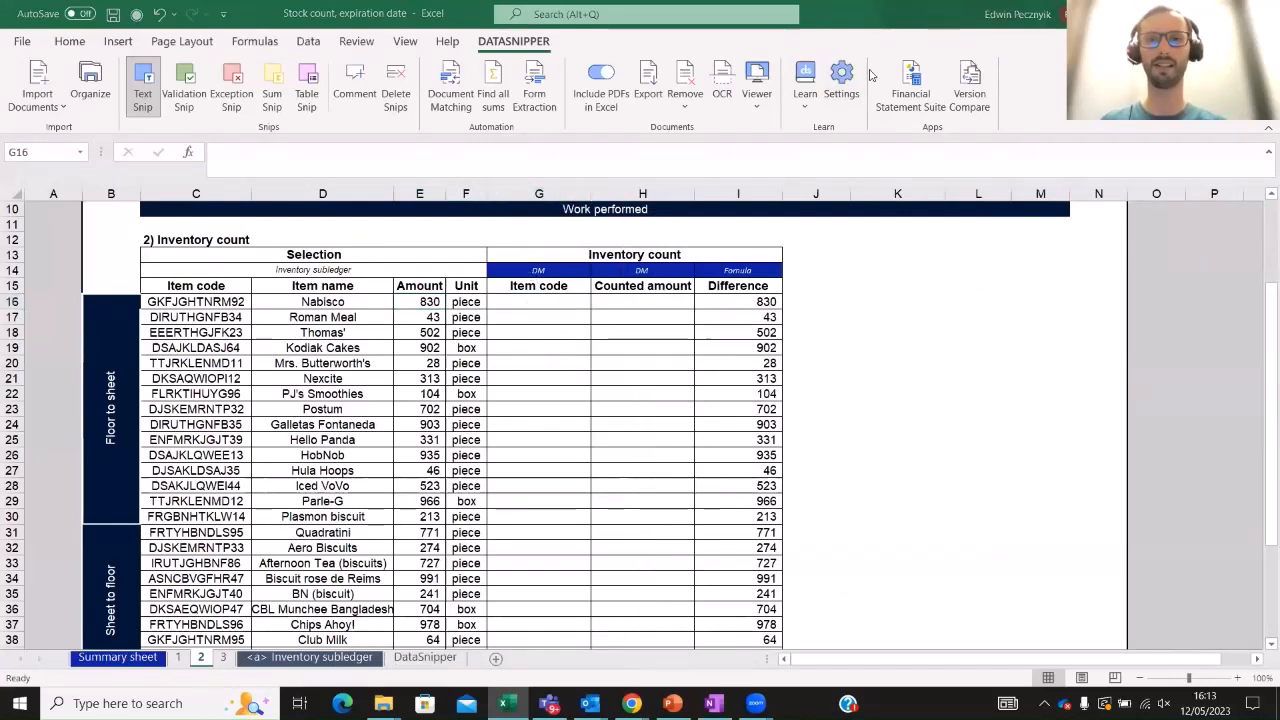
pyautogui.click(451, 88)
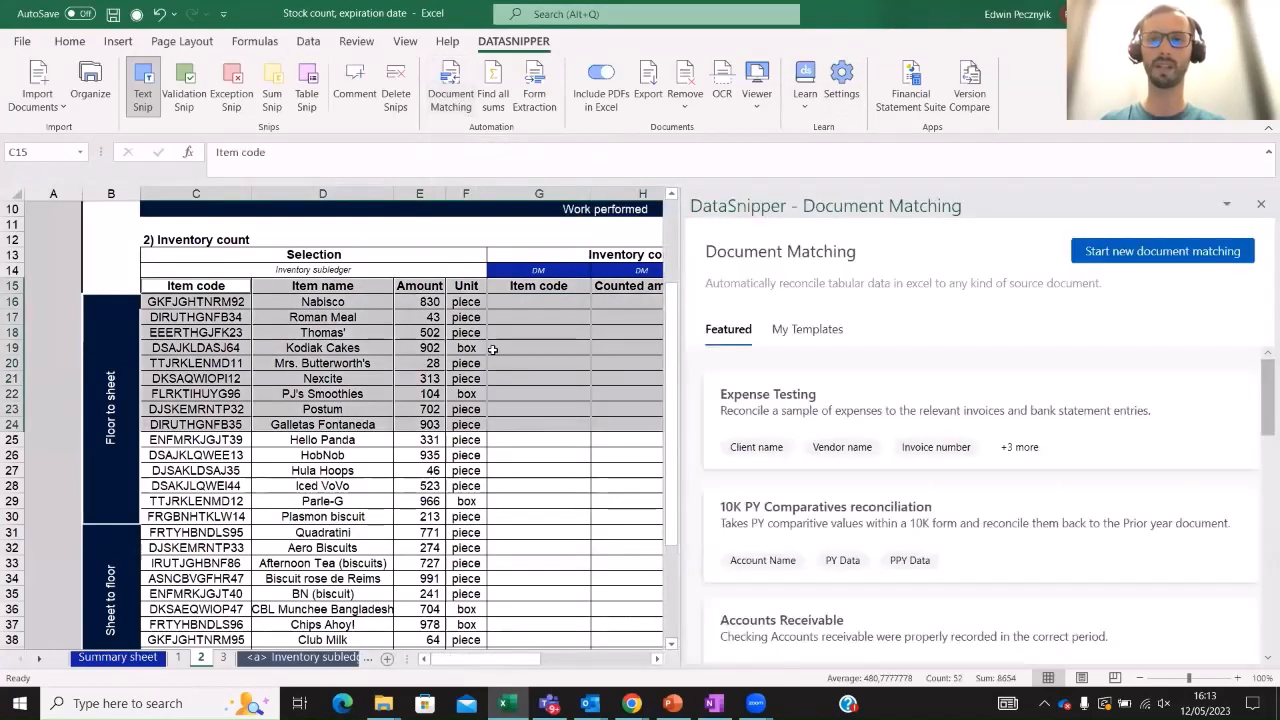
pyautogui.click(529, 303)
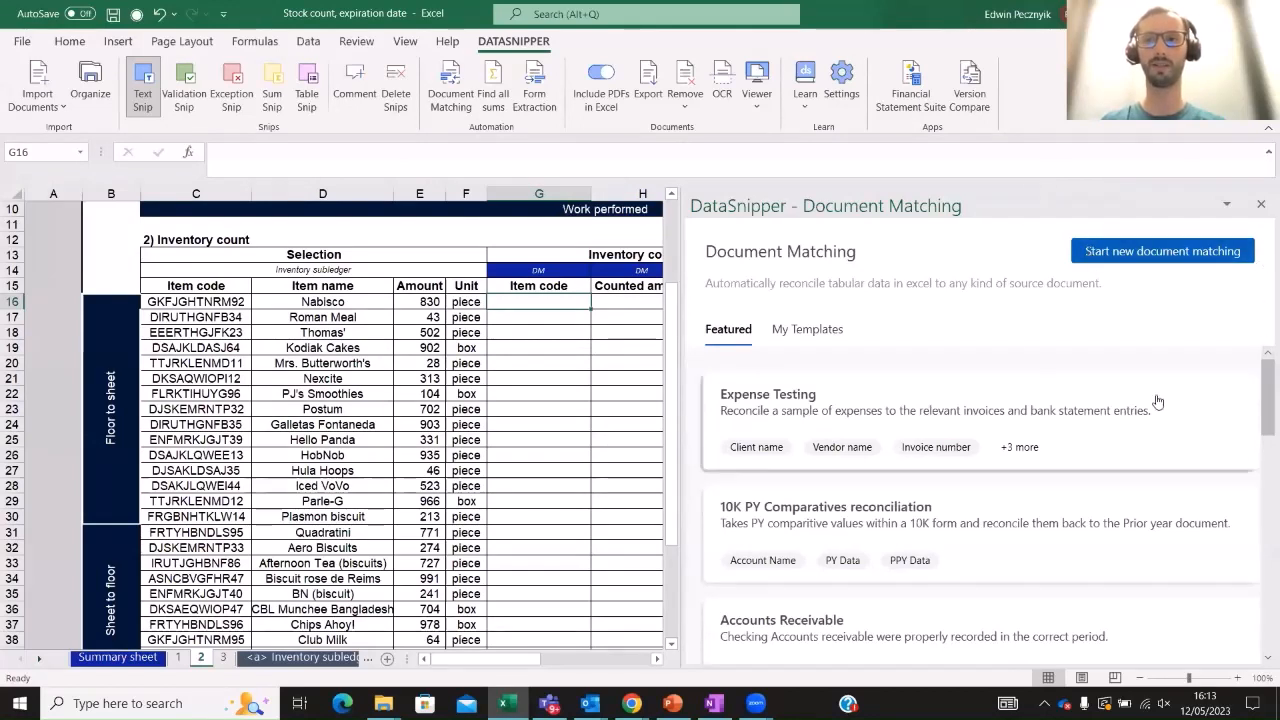
pyautogui.click(1181, 258)
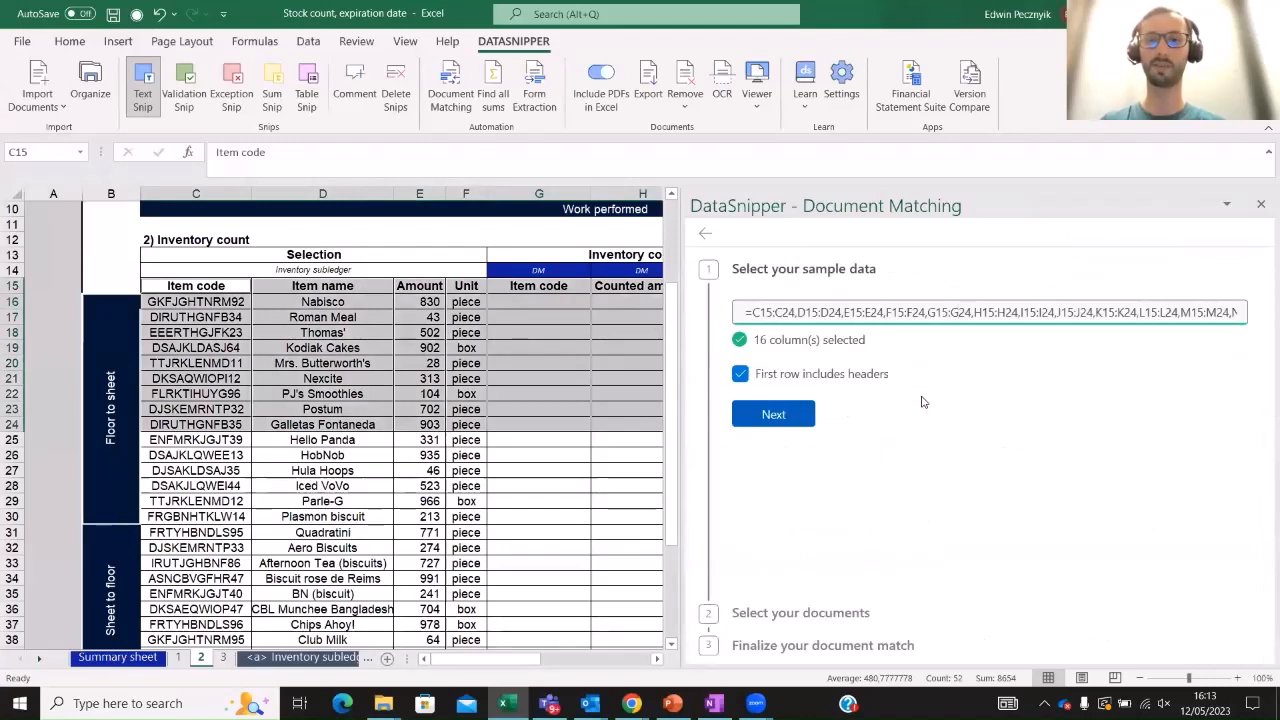
pyautogui.tripleClick(903, 305)
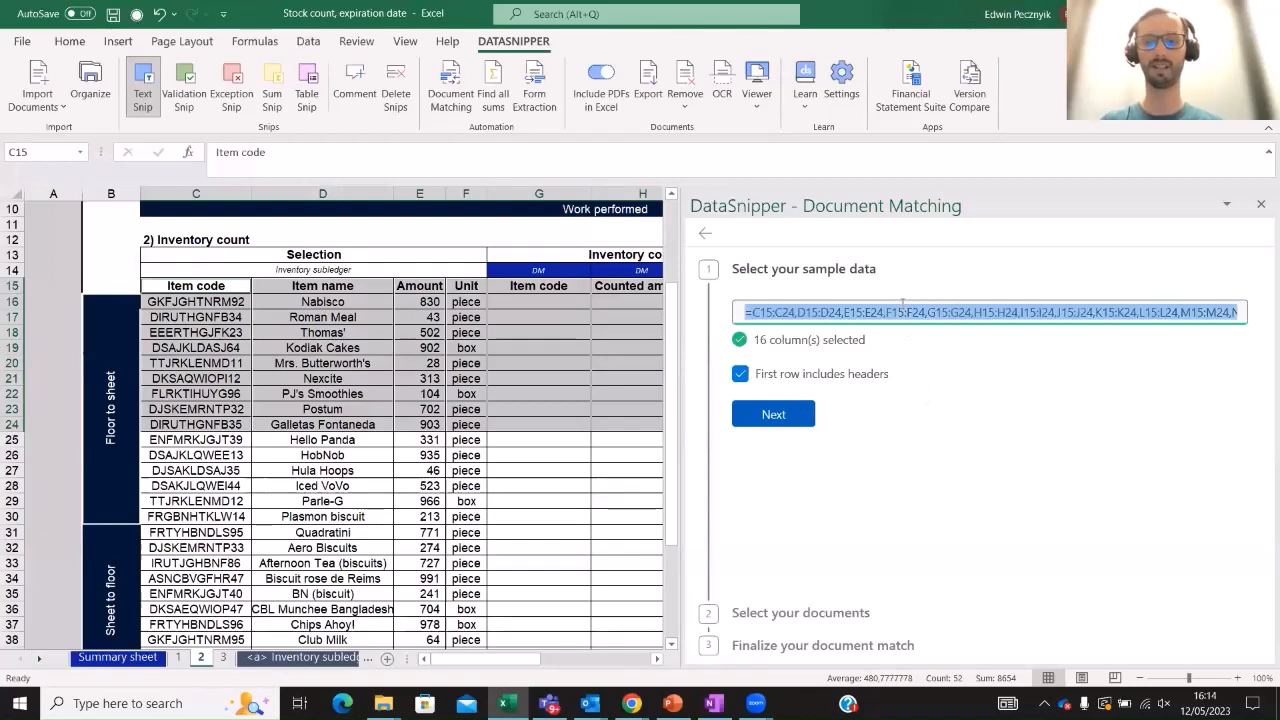
pyautogui.press('BackSpace')
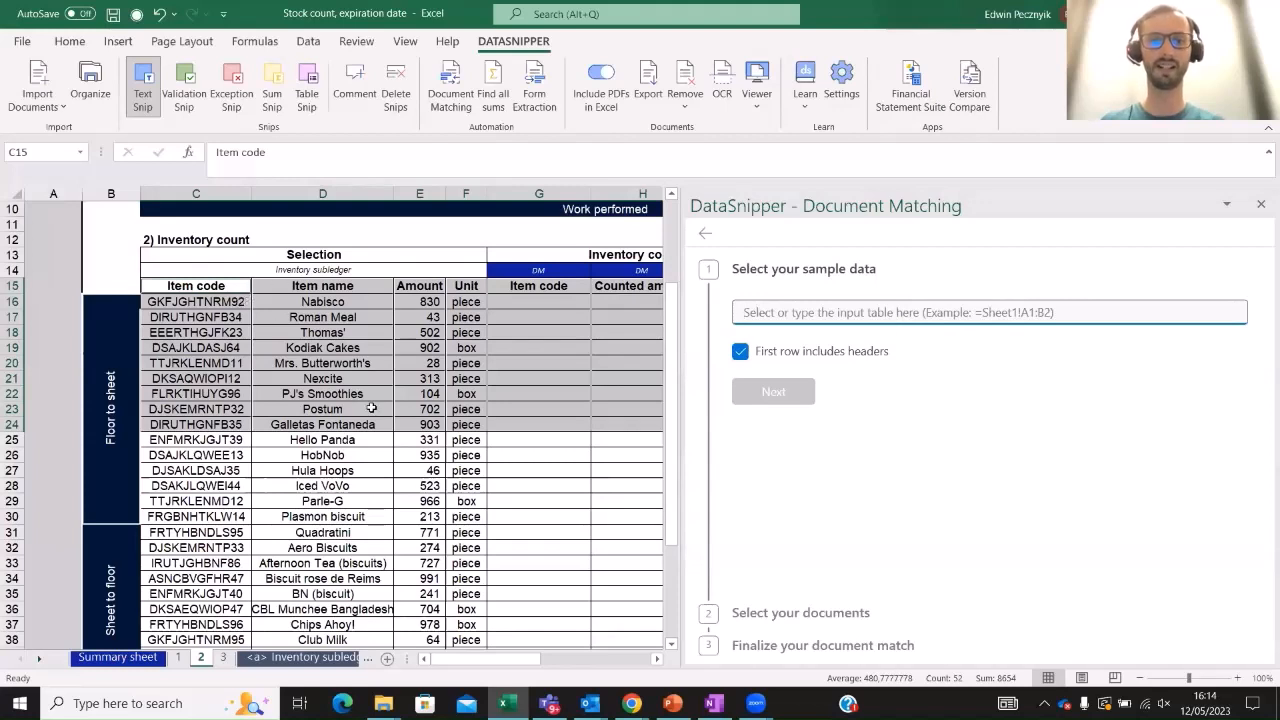
pyautogui.click(196, 288)
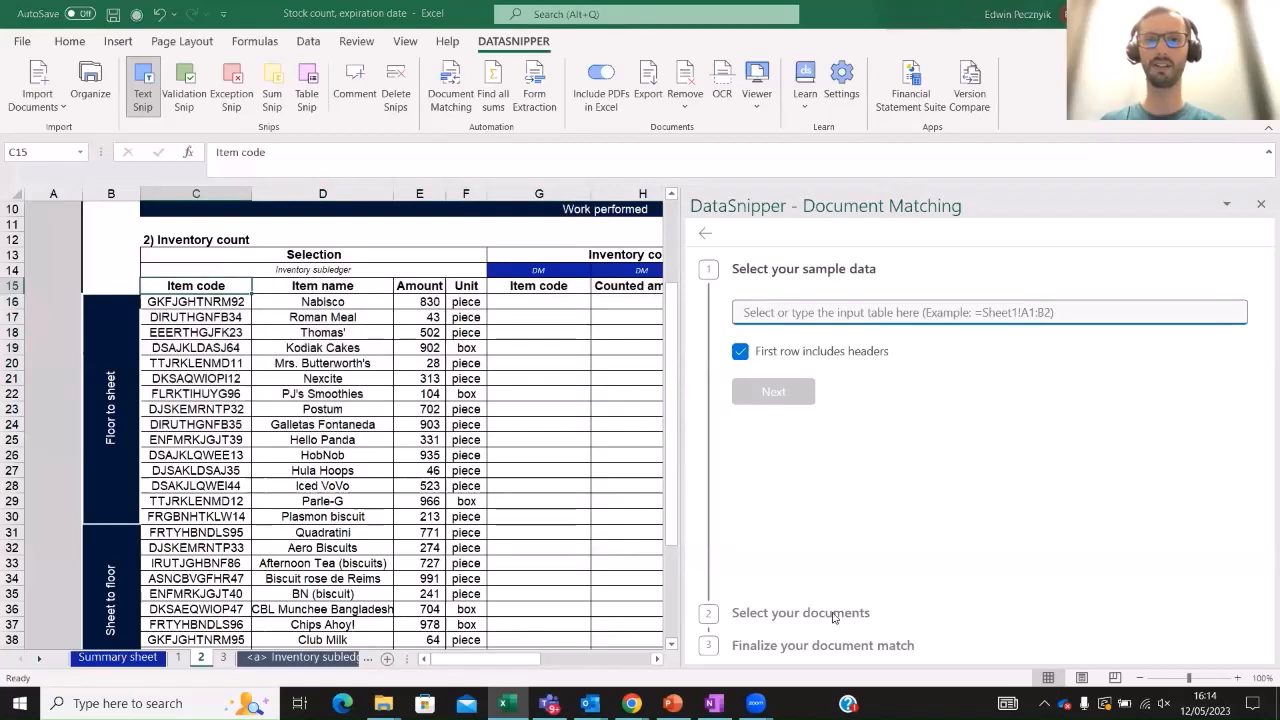
# Go over the Item code and Counted amount headers of the inventory count columns
pyautogui.moveTo(497, 663); pyautogui.dragTo(527, 663)
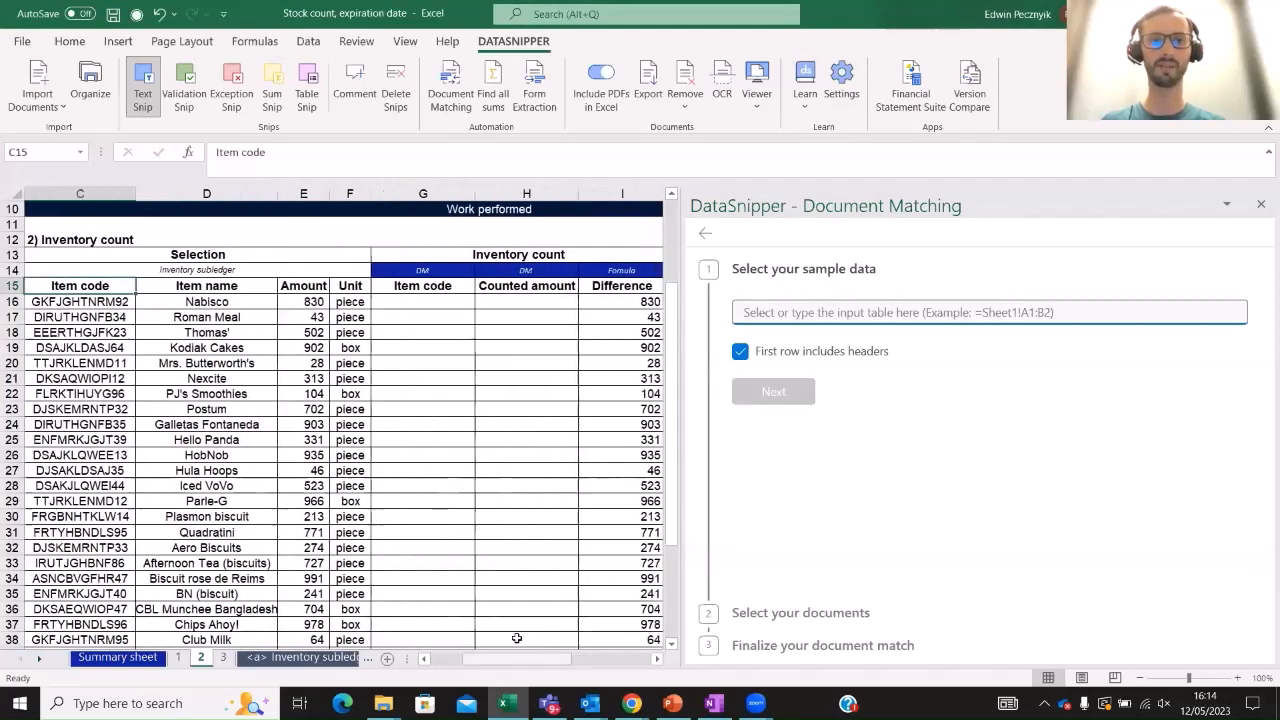
pyautogui.click(420, 287)
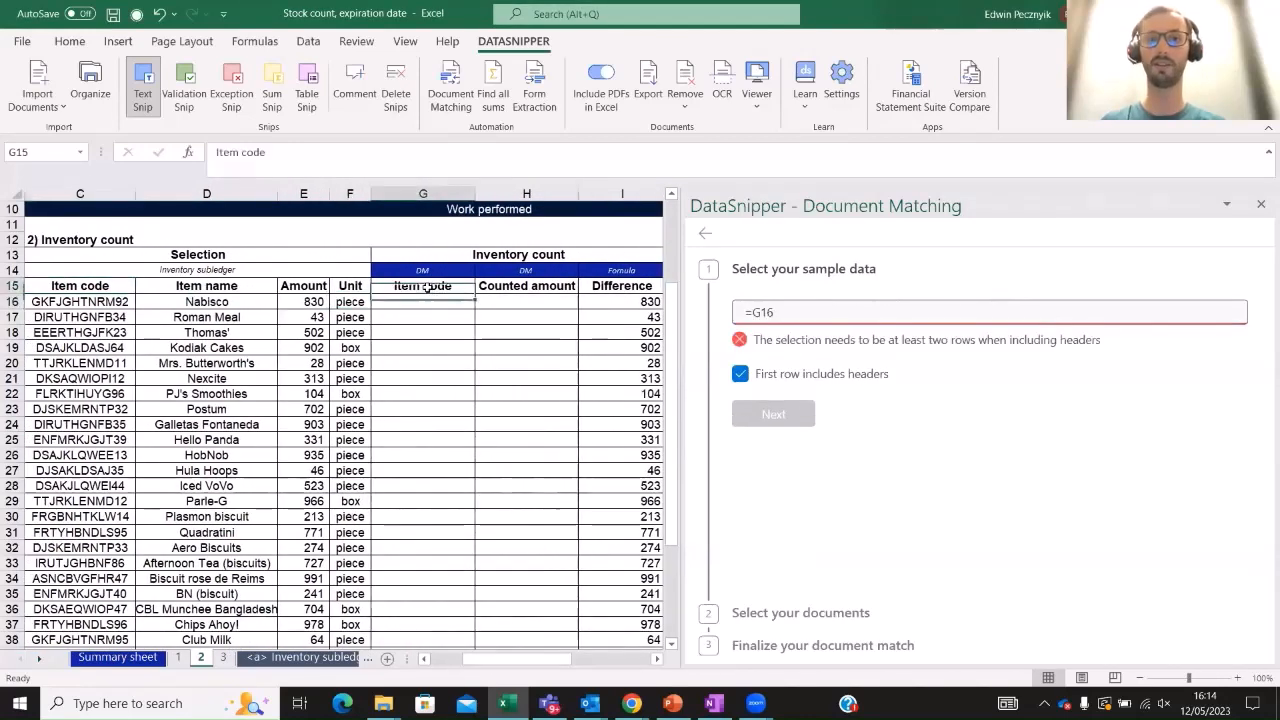
pyautogui.click(530, 287)
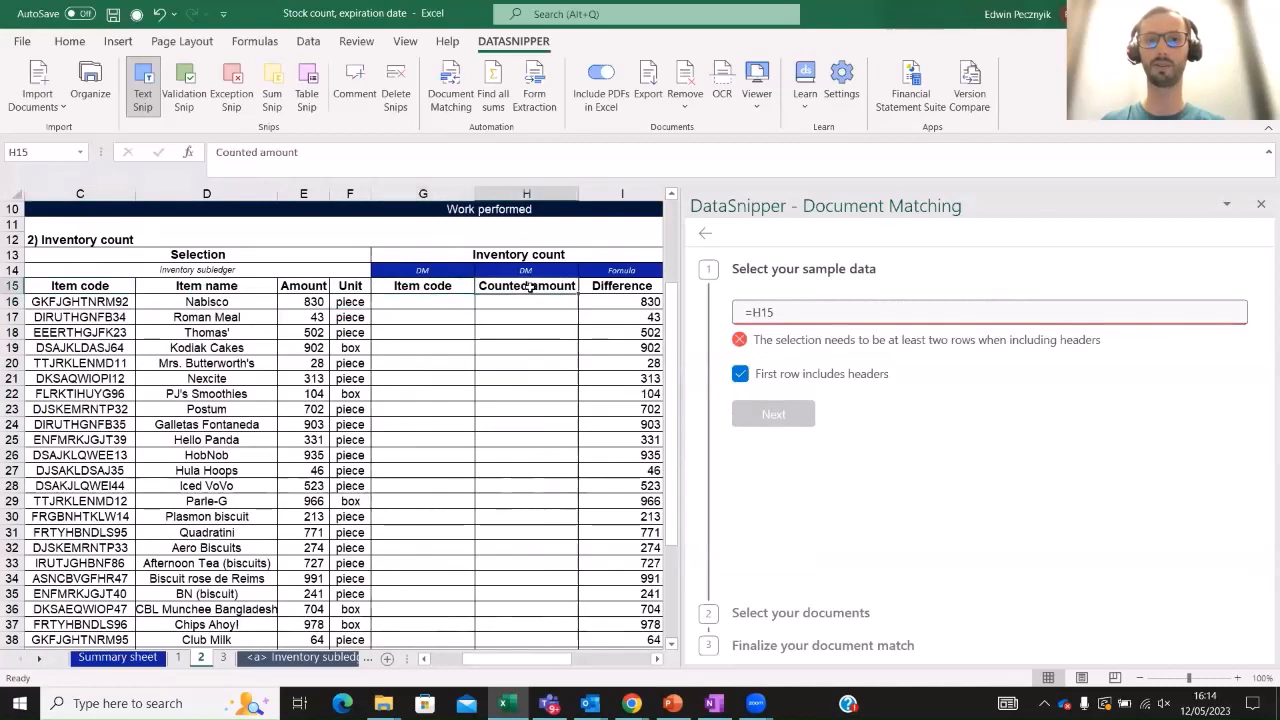
pyautogui.click(416, 287)
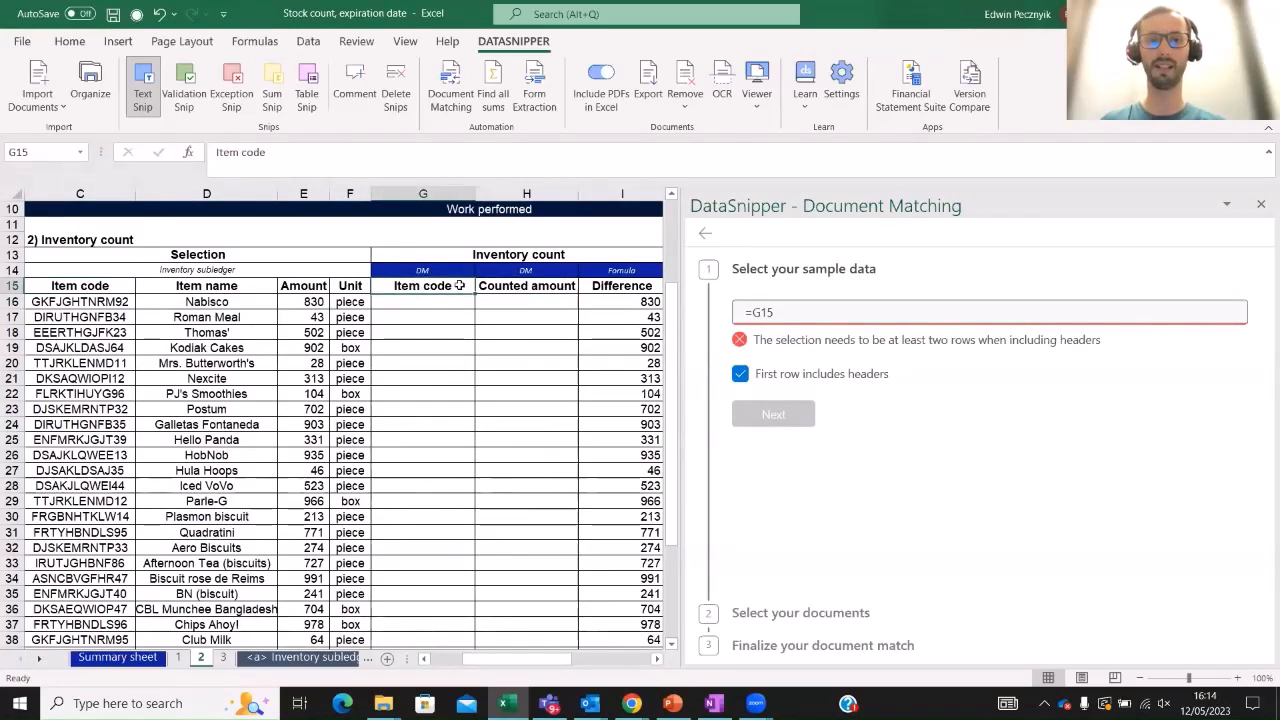
pyautogui.click(510, 288)
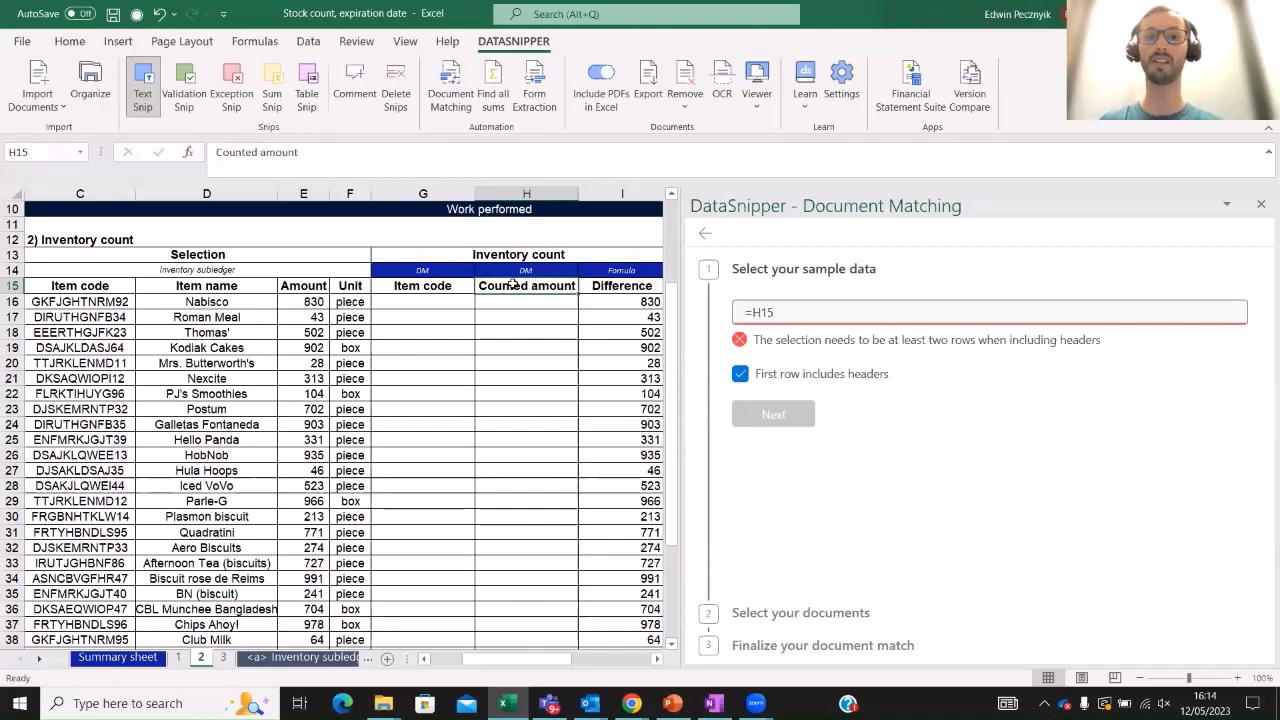
pyautogui.moveTo(500, 659); pyautogui.dragTo(485, 661)
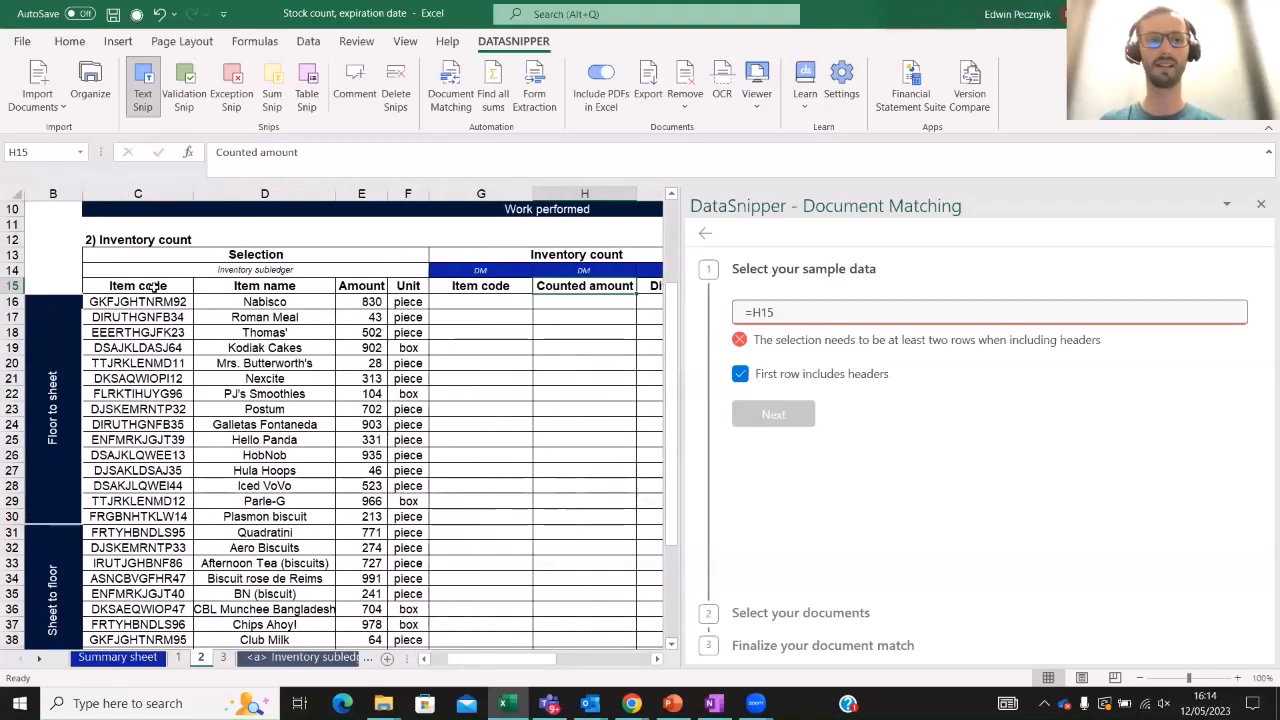
# Set the matching's sample data to the selection's Item code and Amount columns, C15:C40 and E15:E40
pyautogui.moveTo(152, 287); pyautogui.dragTo(155, 318)
pyautogui.hotkey('ctrl', 'shift', 'Down')
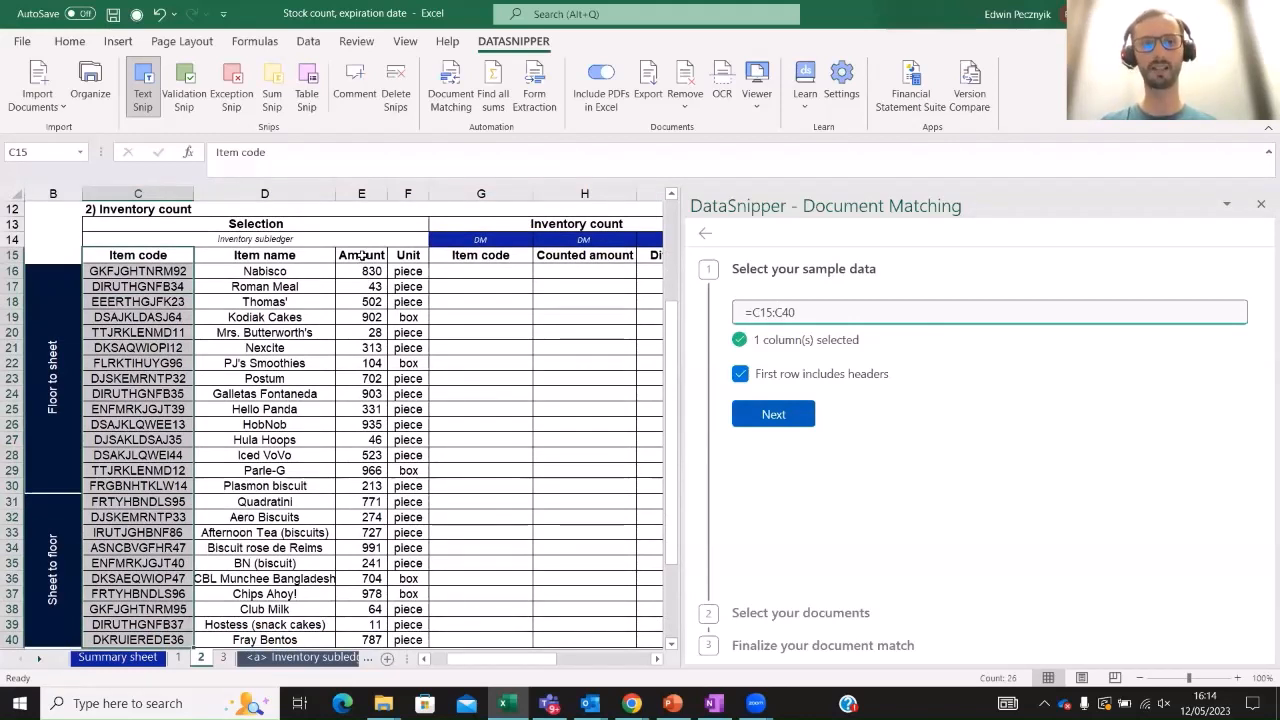
pyautogui.moveTo(360, 258); pyautogui.dragTo(357, 532)
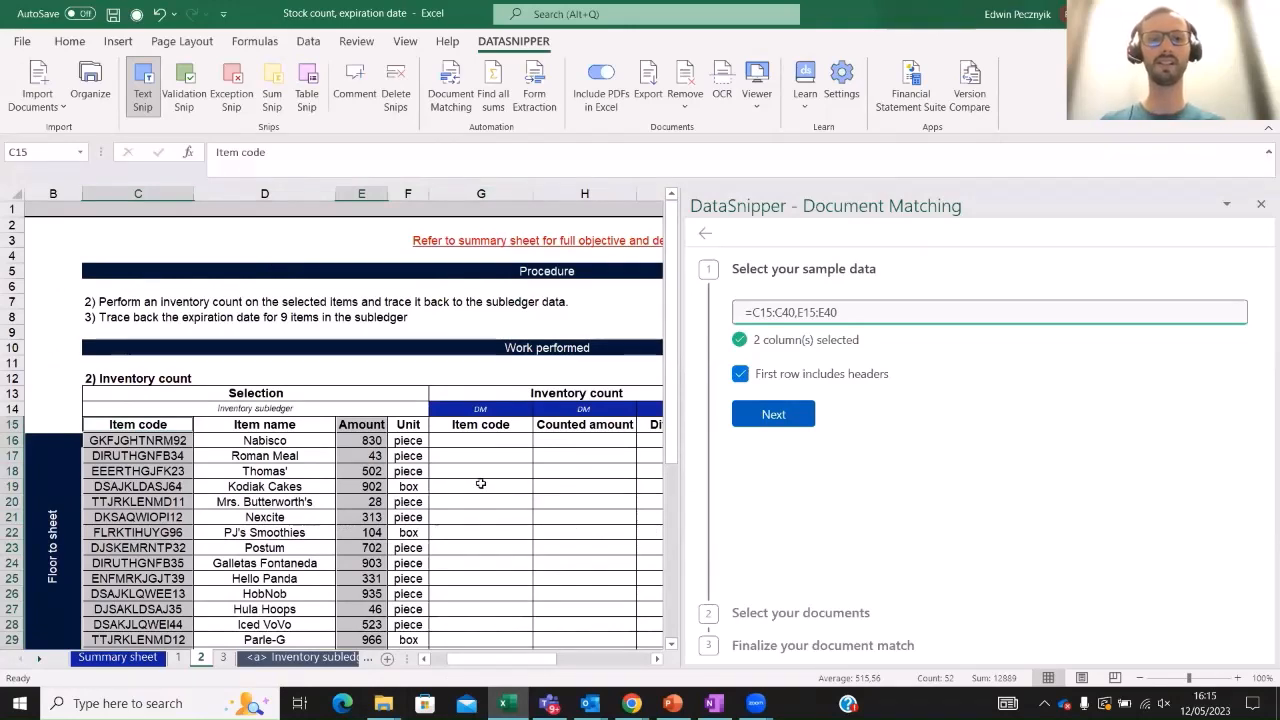
pyautogui.scroll(-2, 457, 477)
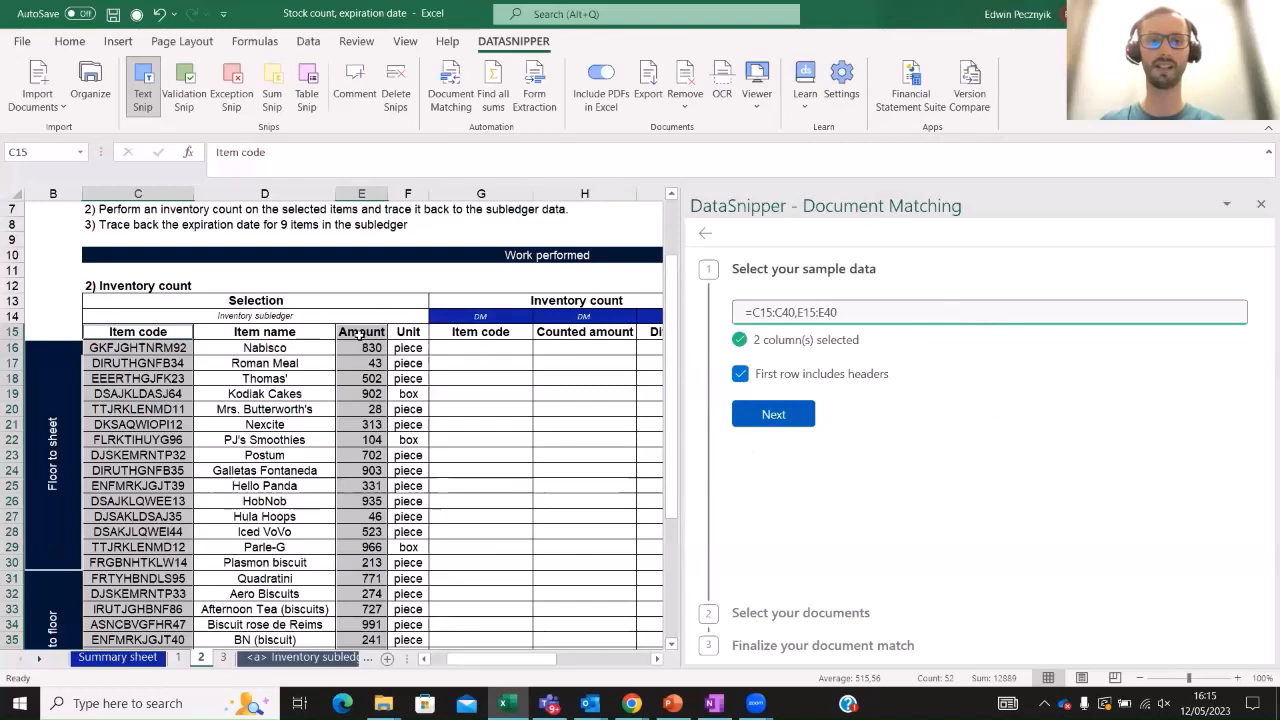
# Confirm the sample data, choose to match against document folders, and add a new folder named "Stock count"
pyautogui.click(789, 418)
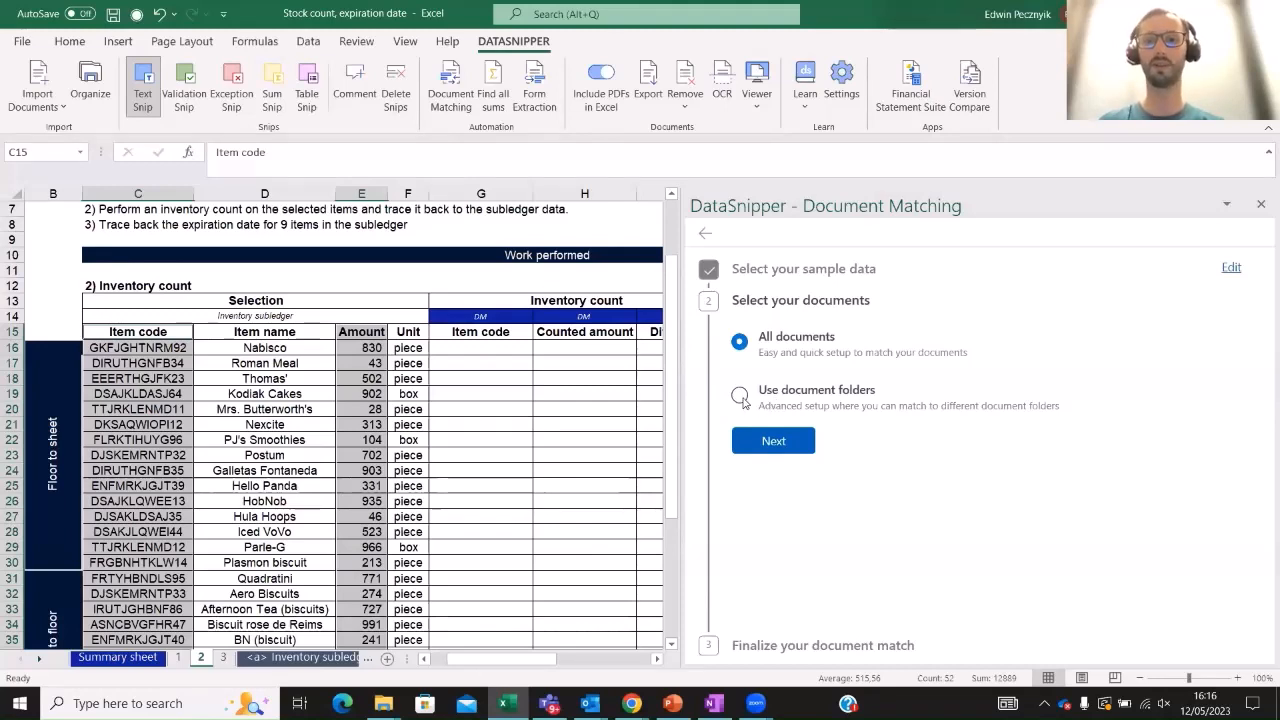
pyautogui.click(741, 397)
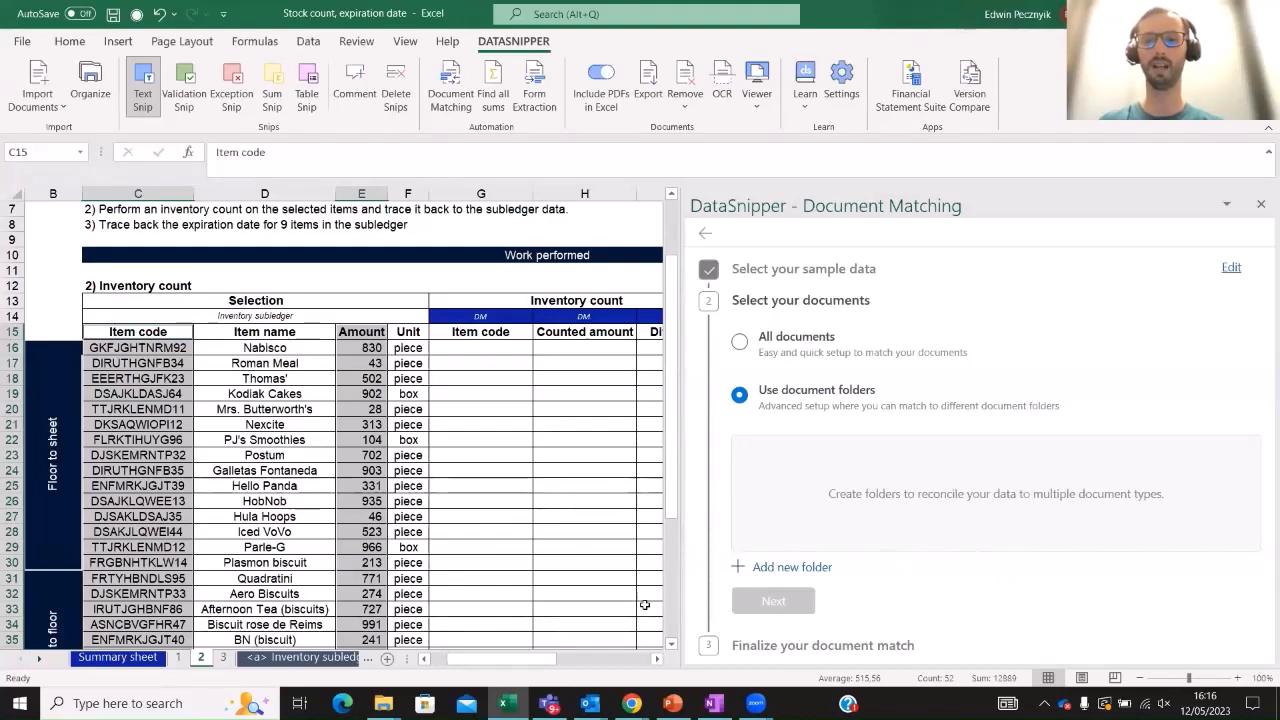
pyautogui.click(797, 568)
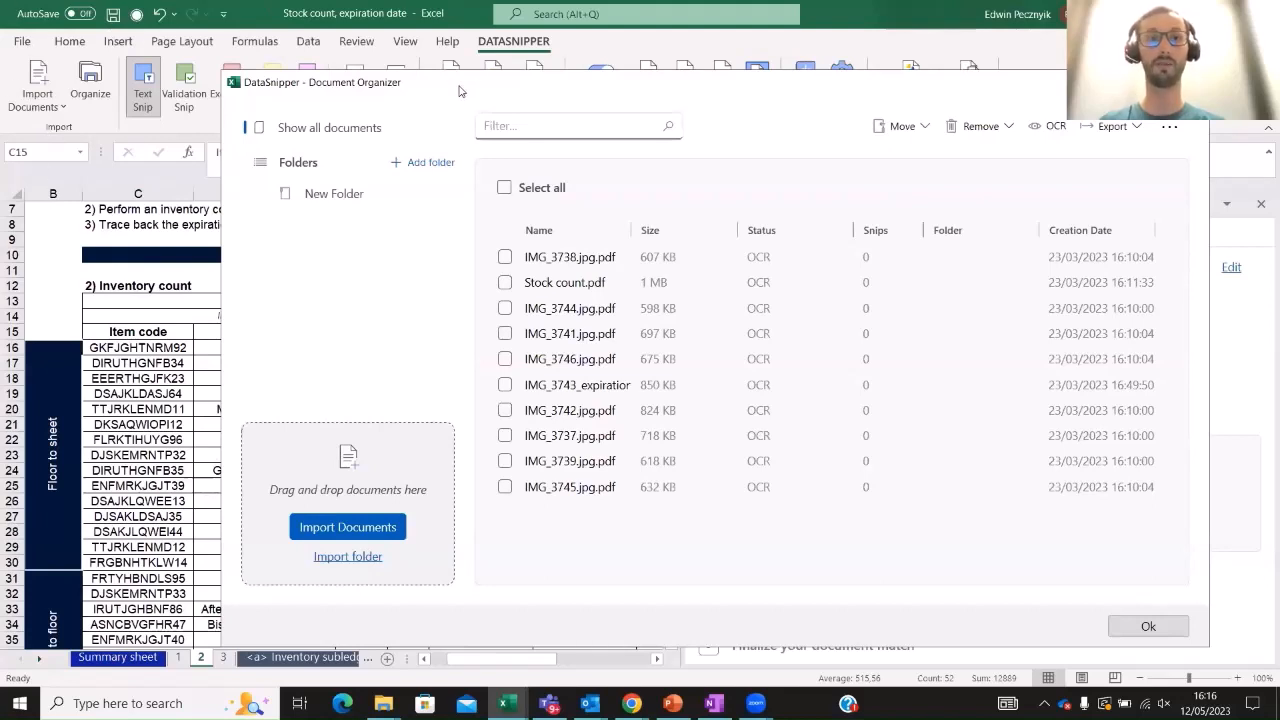
pyautogui.moveTo(459, 91); pyautogui.dragTo(381, 75)
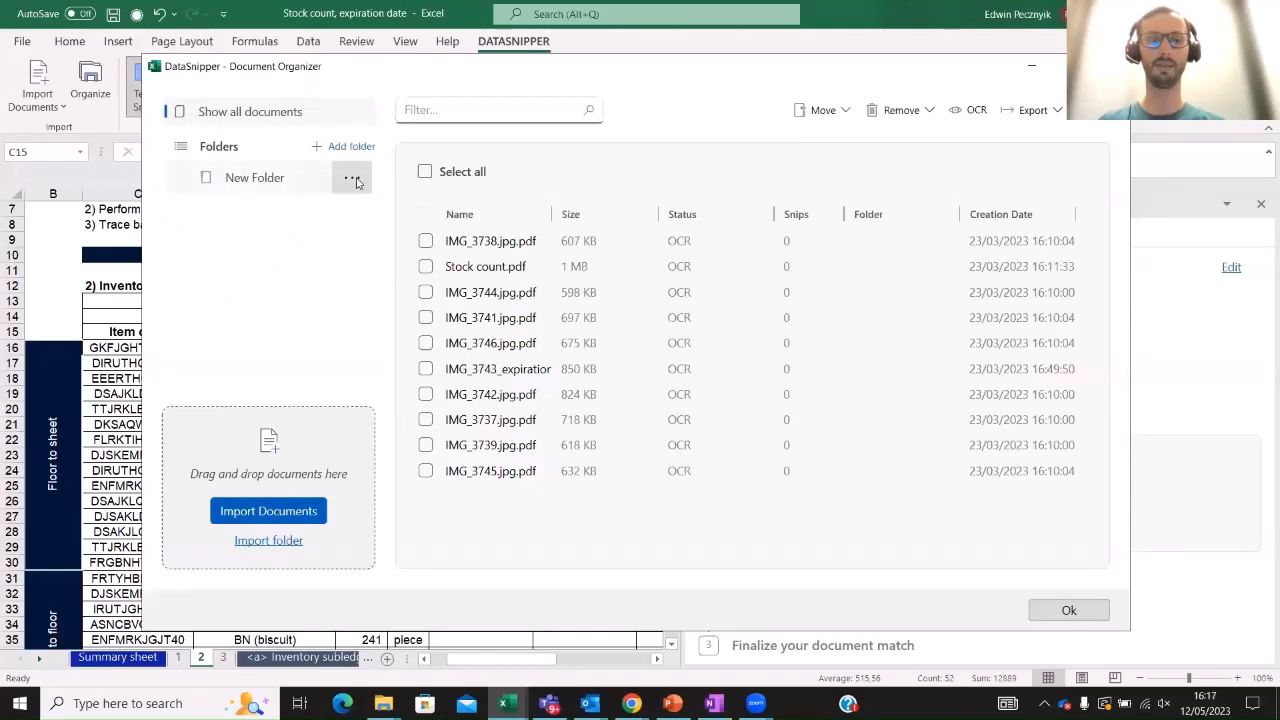
pyautogui.click(352, 179)
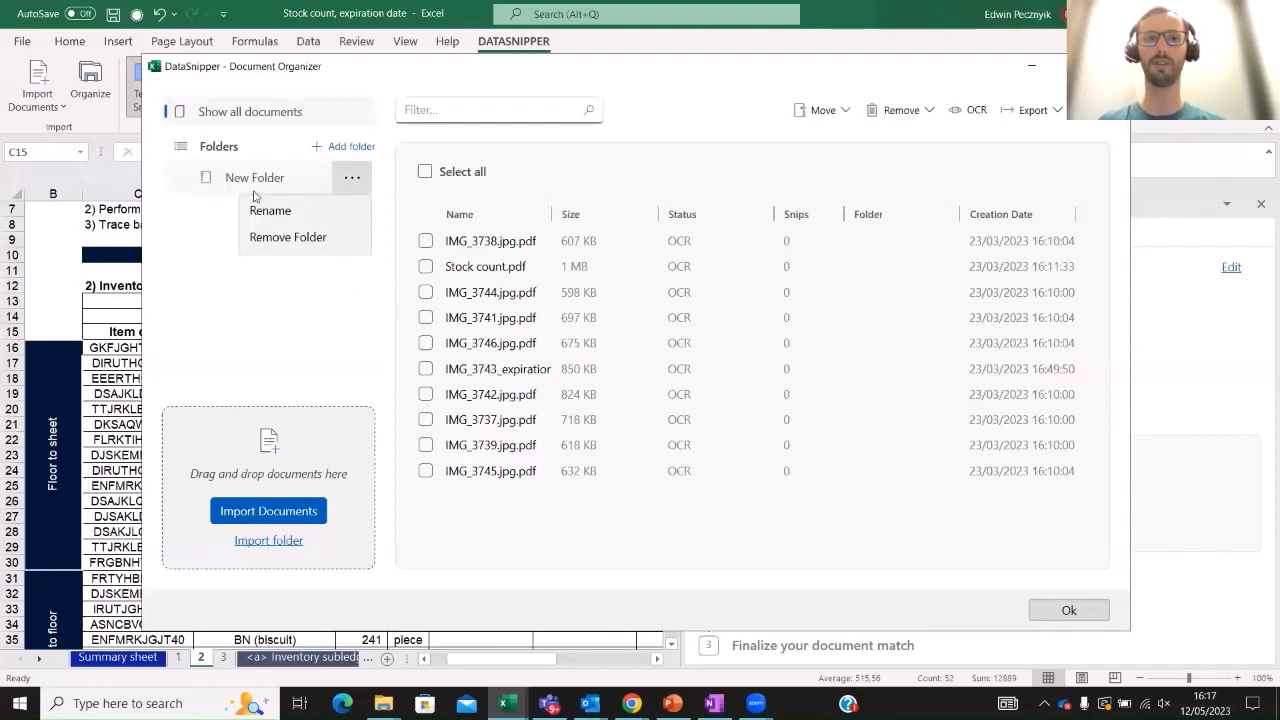
pyautogui.click(288, 221)
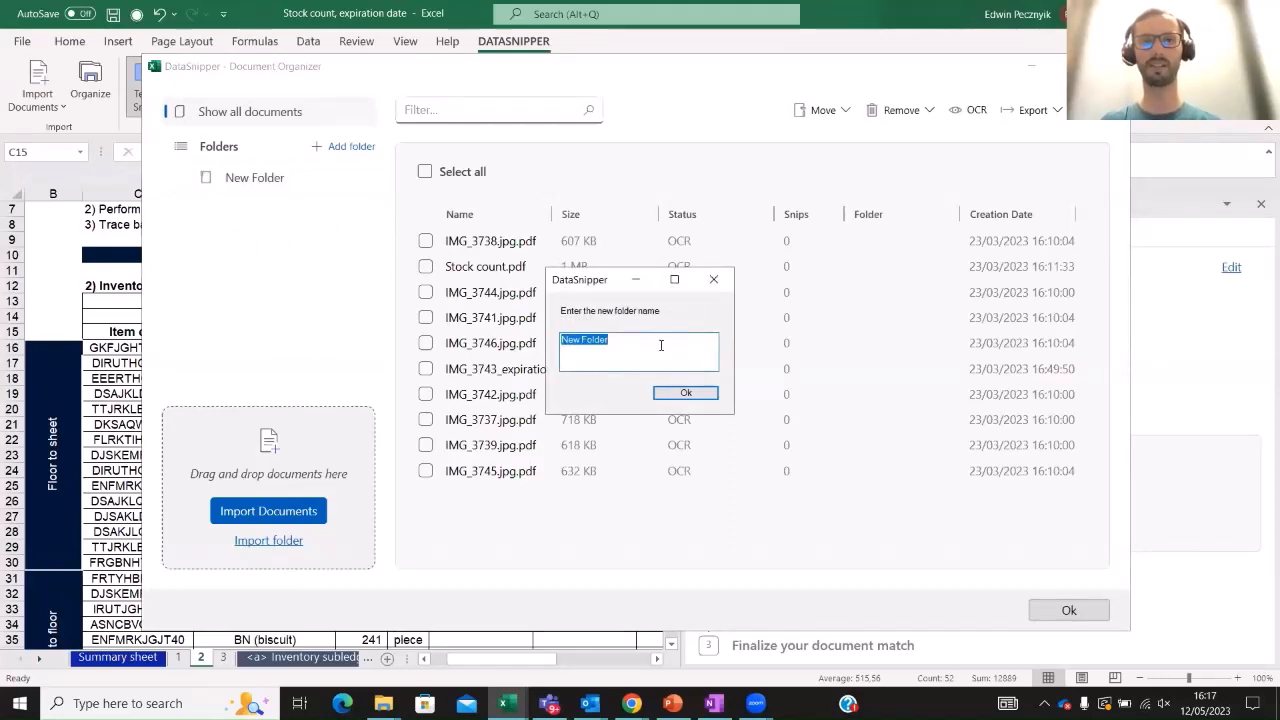
pyautogui.write('S')
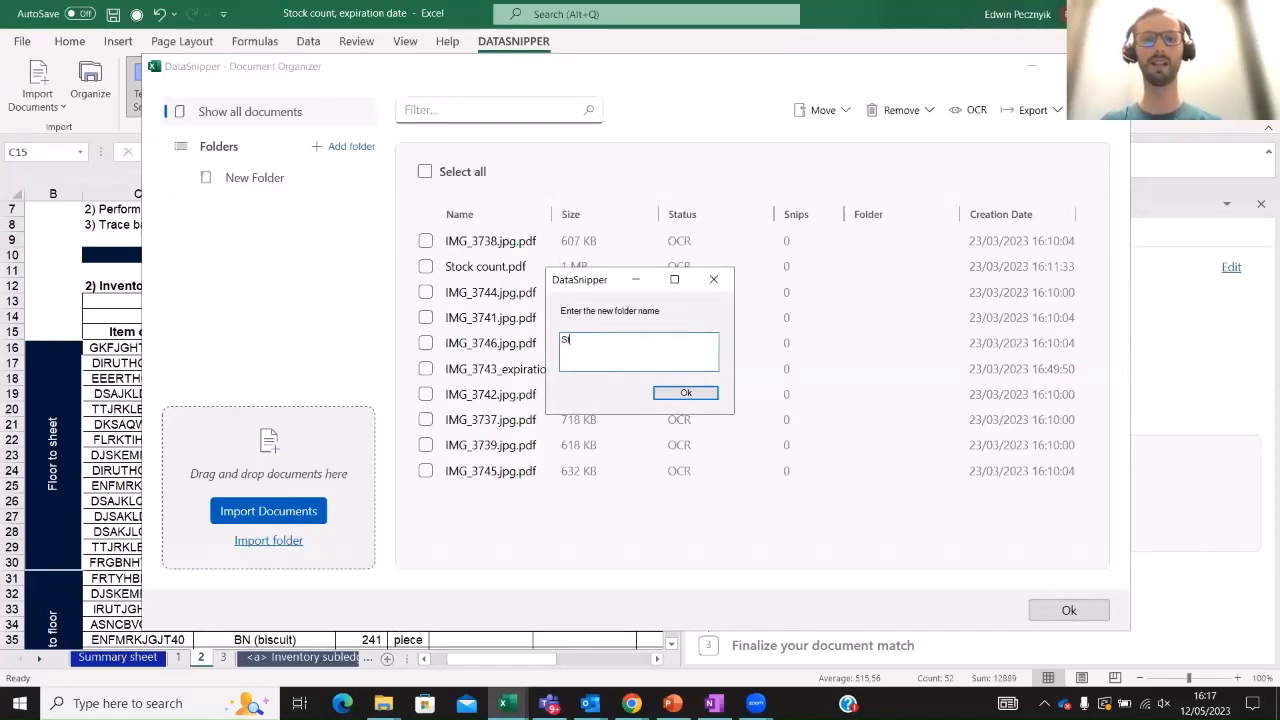
pyautogui.write('tock count')
pyautogui.press('Return')
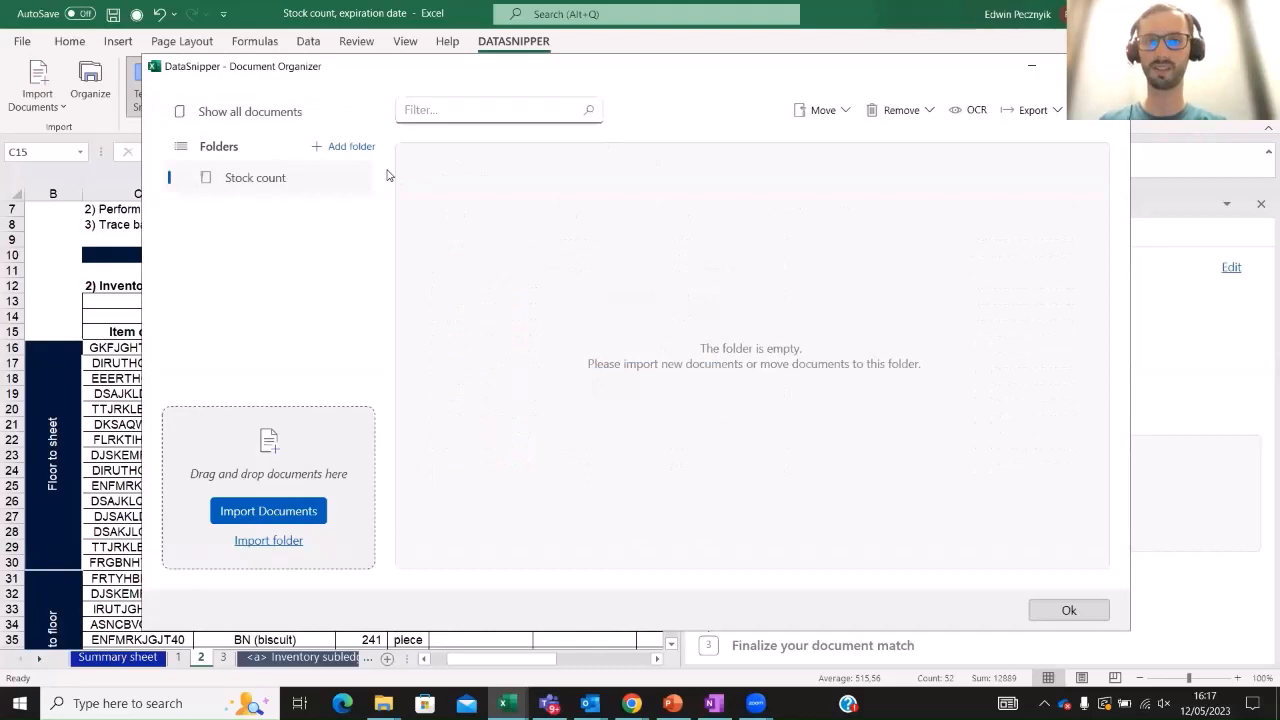
# Move Stock count.pdf from the full document list into the Stock count folder and view that folder's contents
pyautogui.click(268, 116)
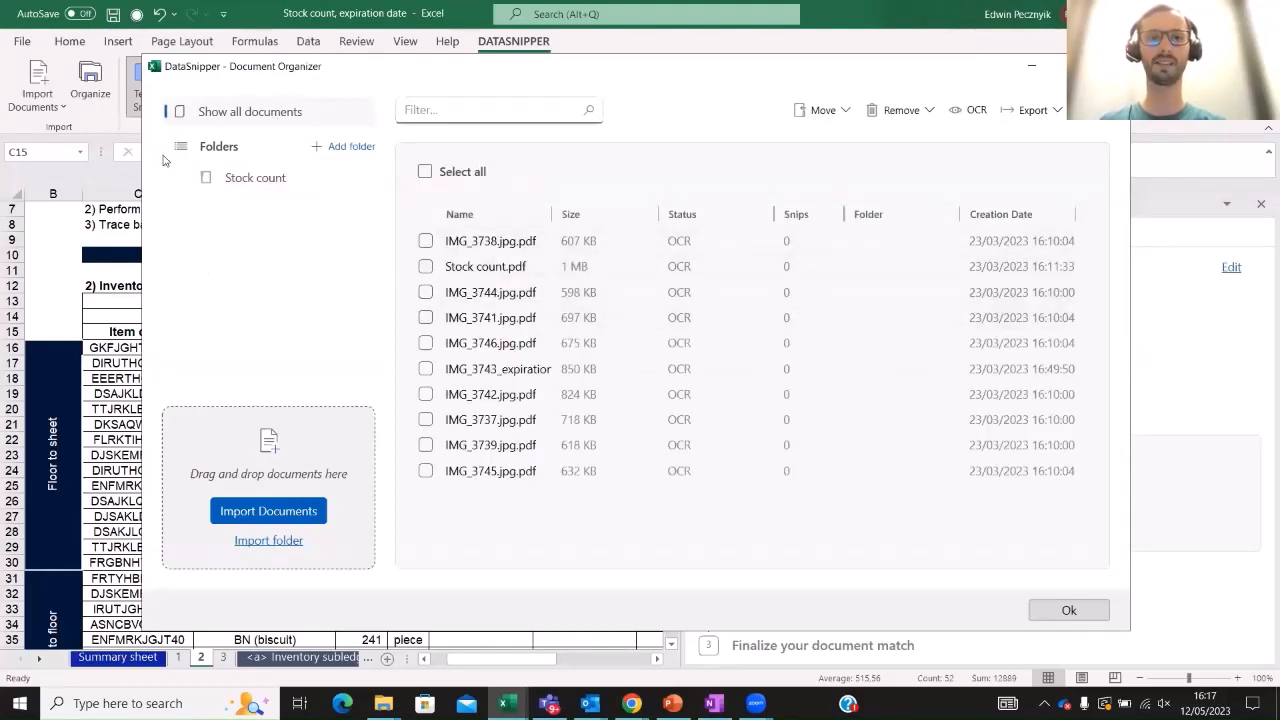
pyautogui.click(426, 267)
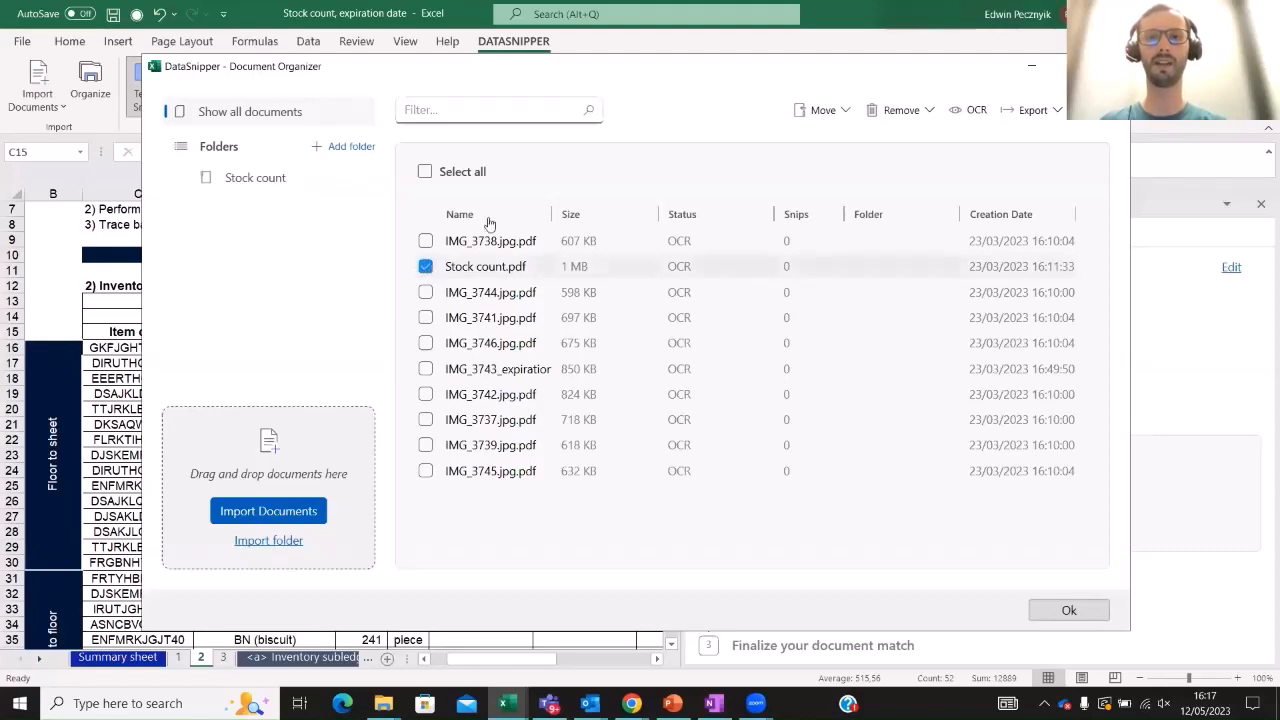
pyautogui.click(828, 114)
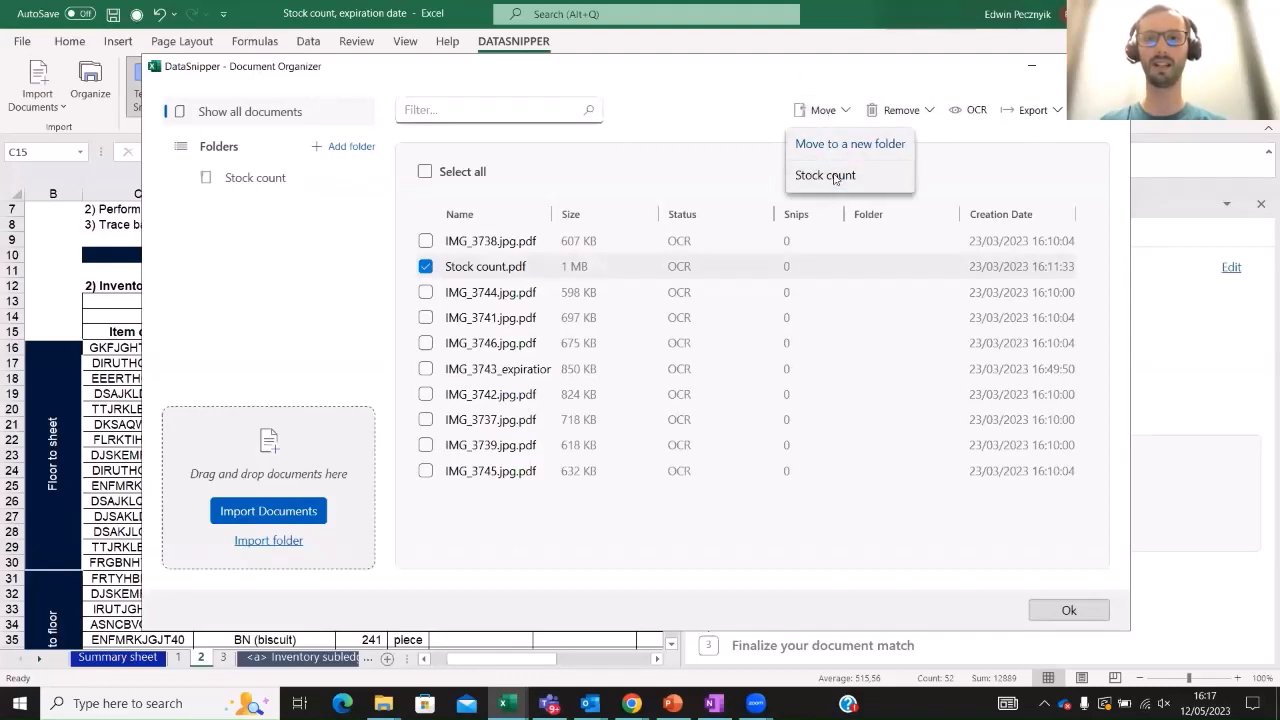
pyautogui.click(675, 122)
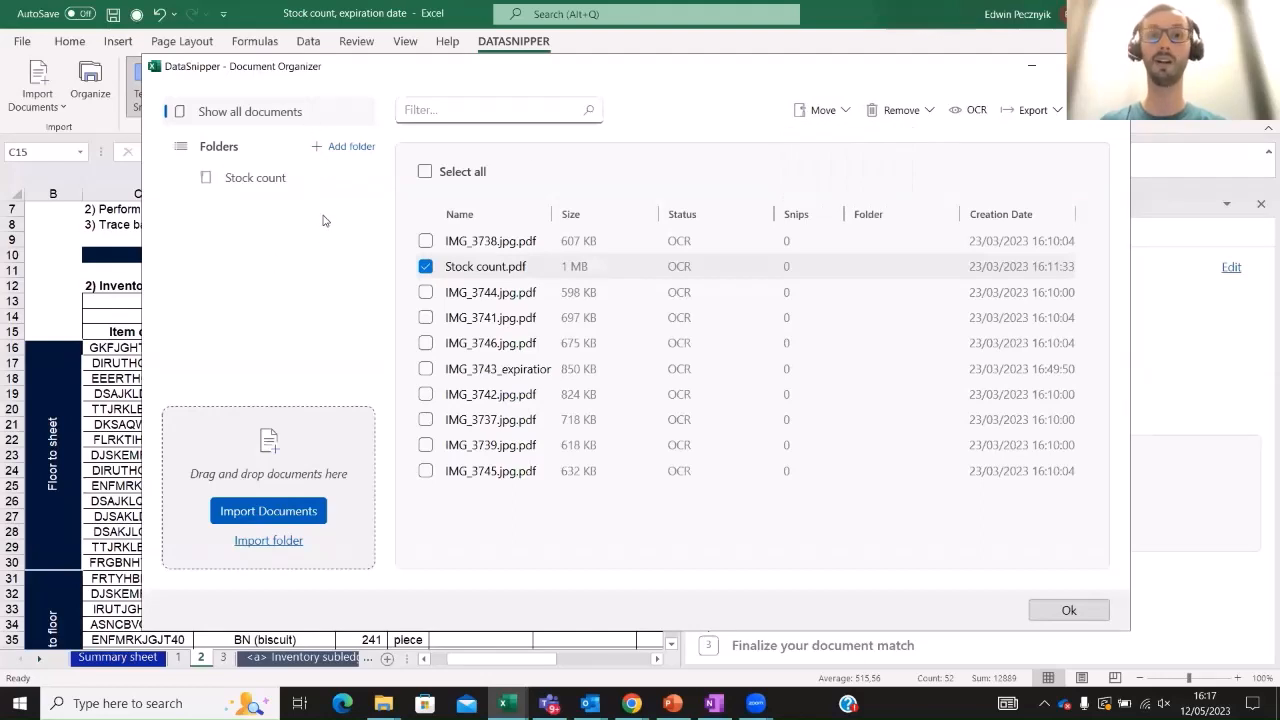
pyautogui.moveTo(491, 267); pyautogui.dragTo(295, 187)
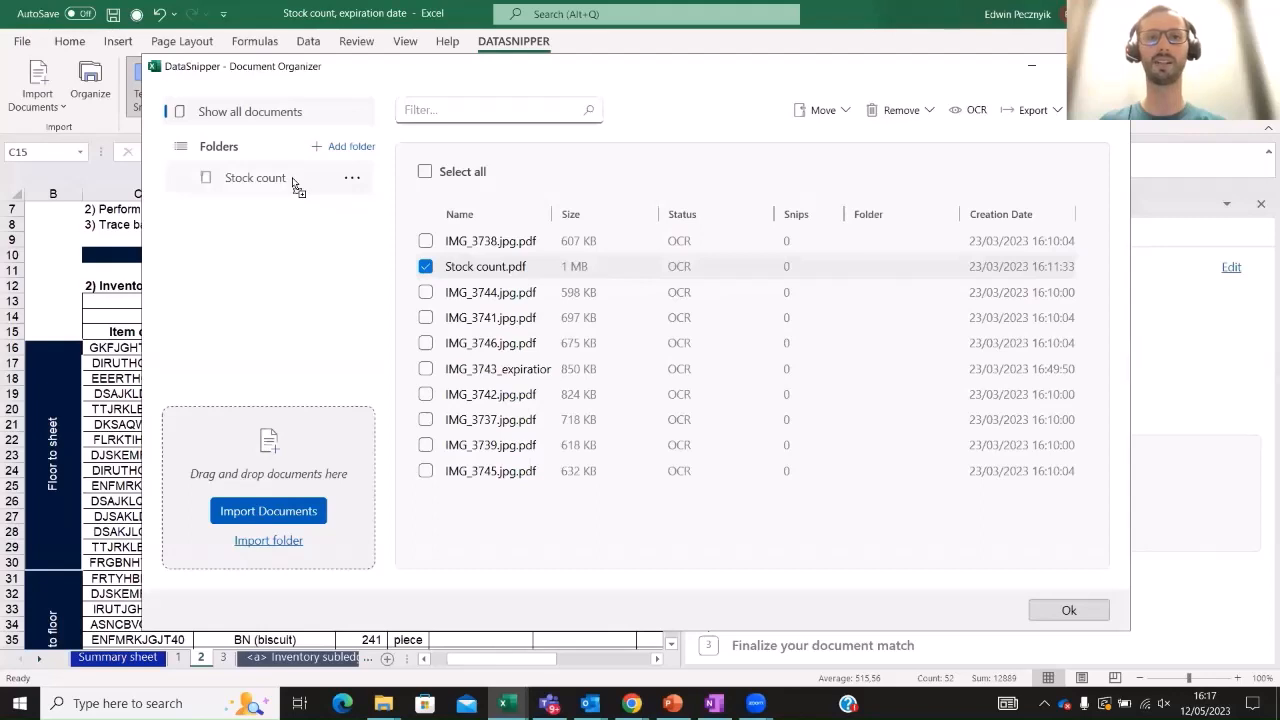
pyautogui.moveTo(295, 187); pyautogui.dragTo(293, 182)
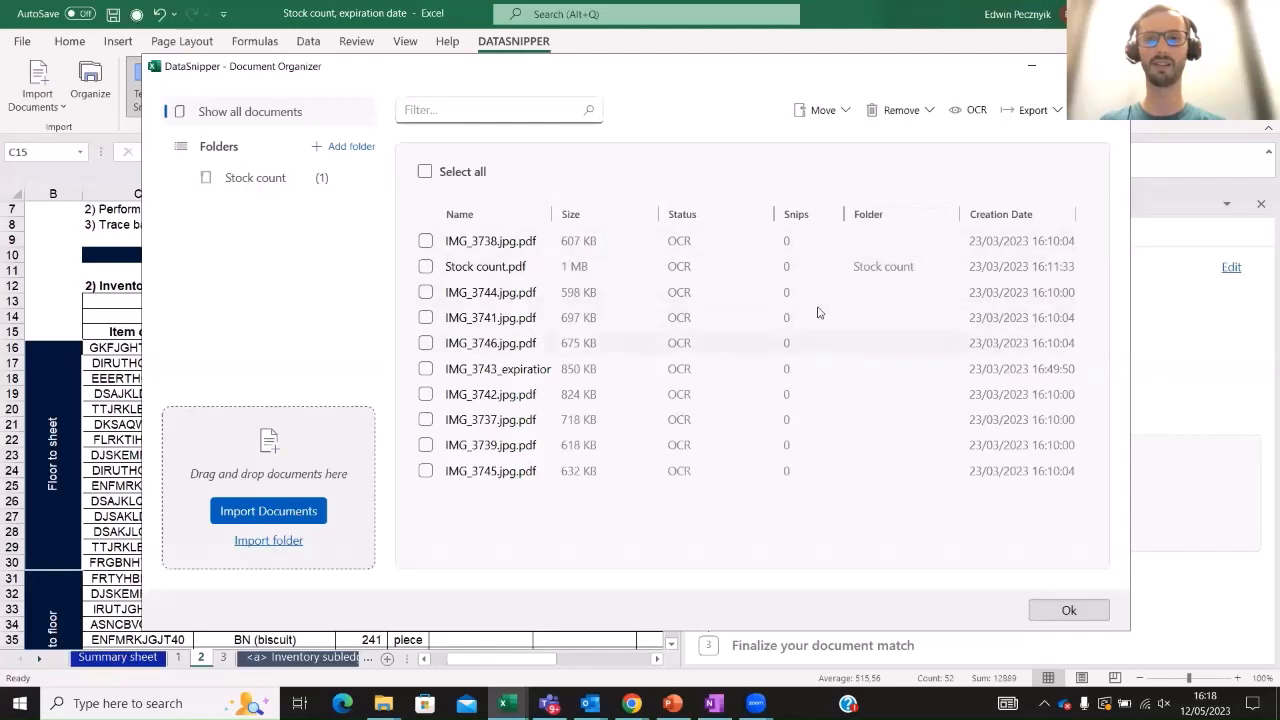
pyautogui.click(258, 178)
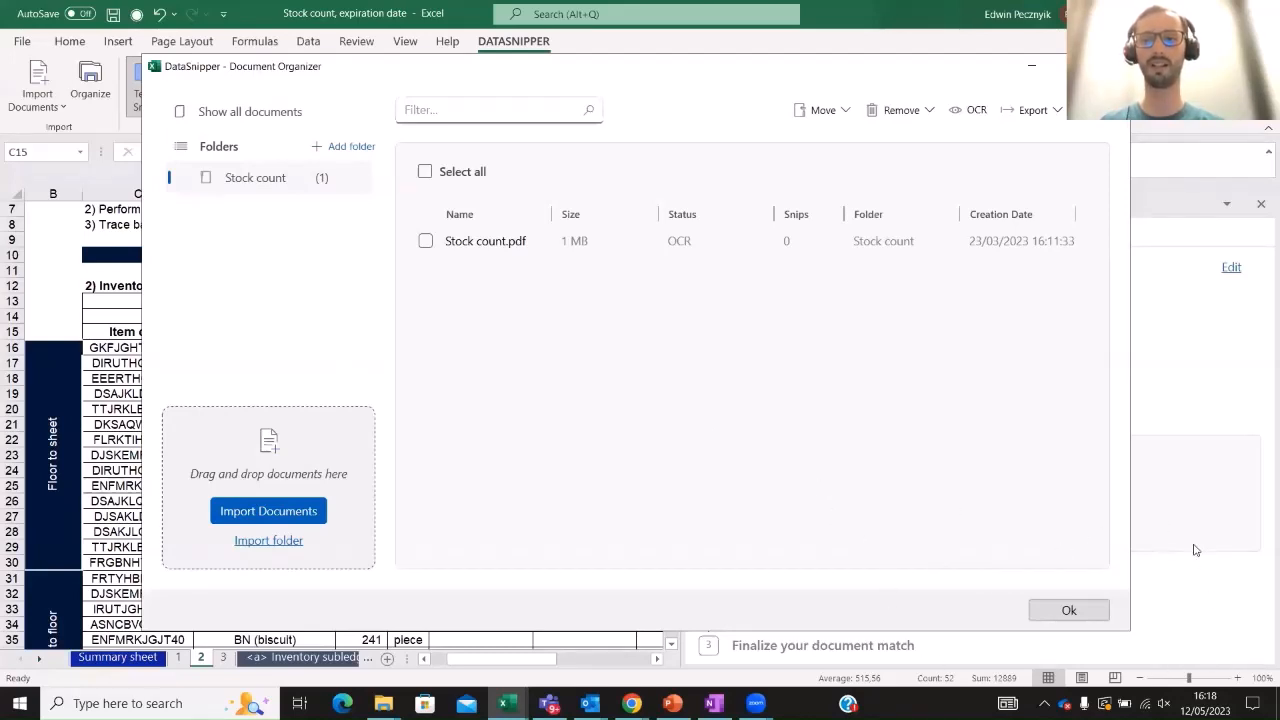
# Close the document organizer and set the Stock count folder as the document source for the matching
pyautogui.click(1062, 612)
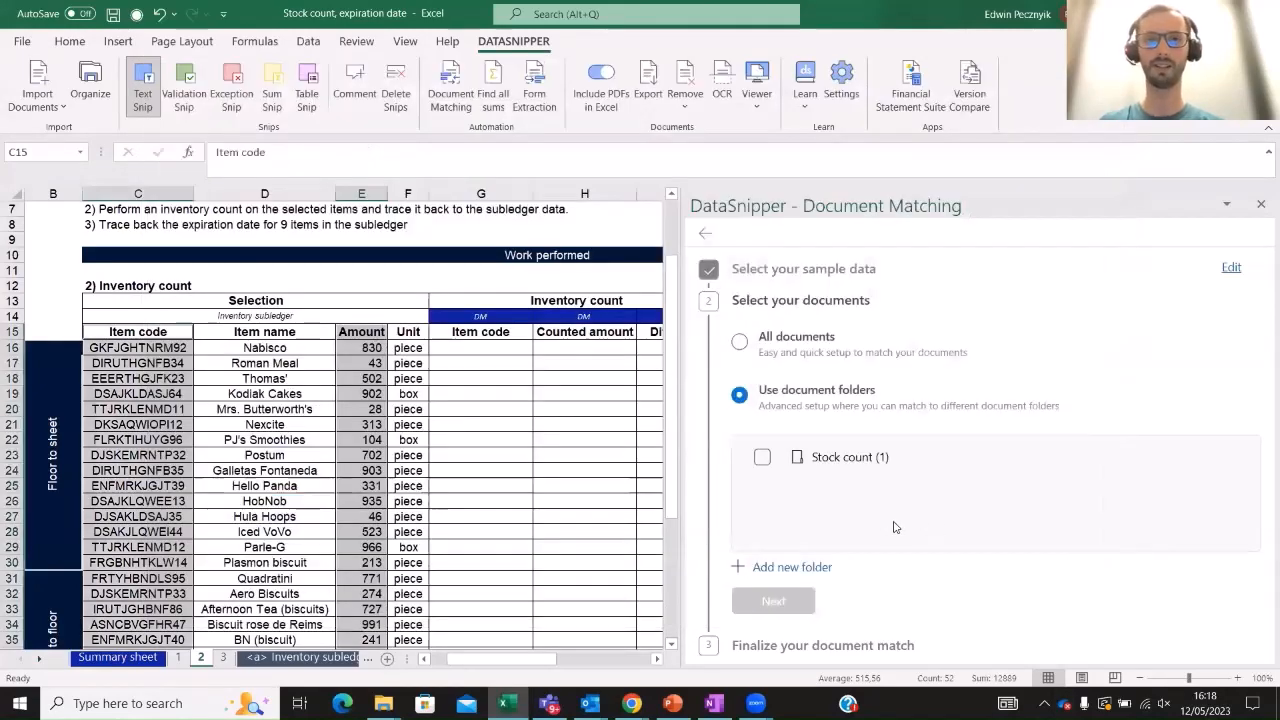
pyautogui.click(762, 458)
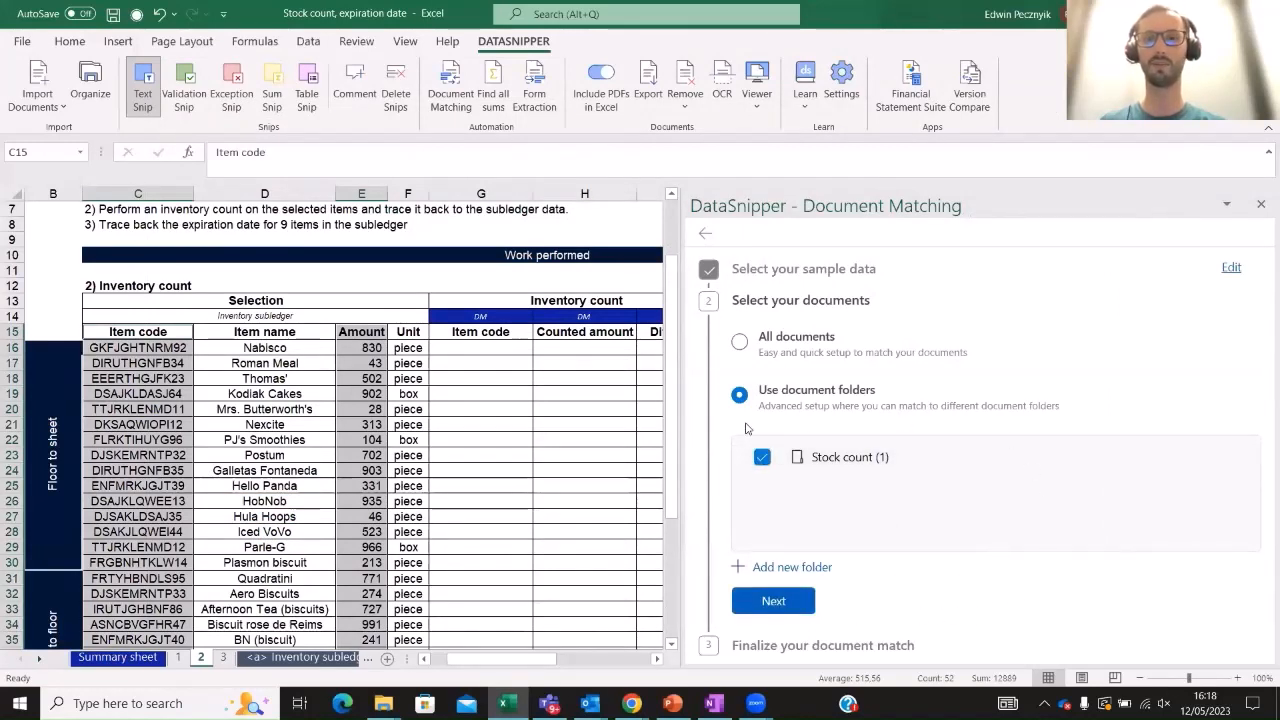
pyautogui.click(772, 604)
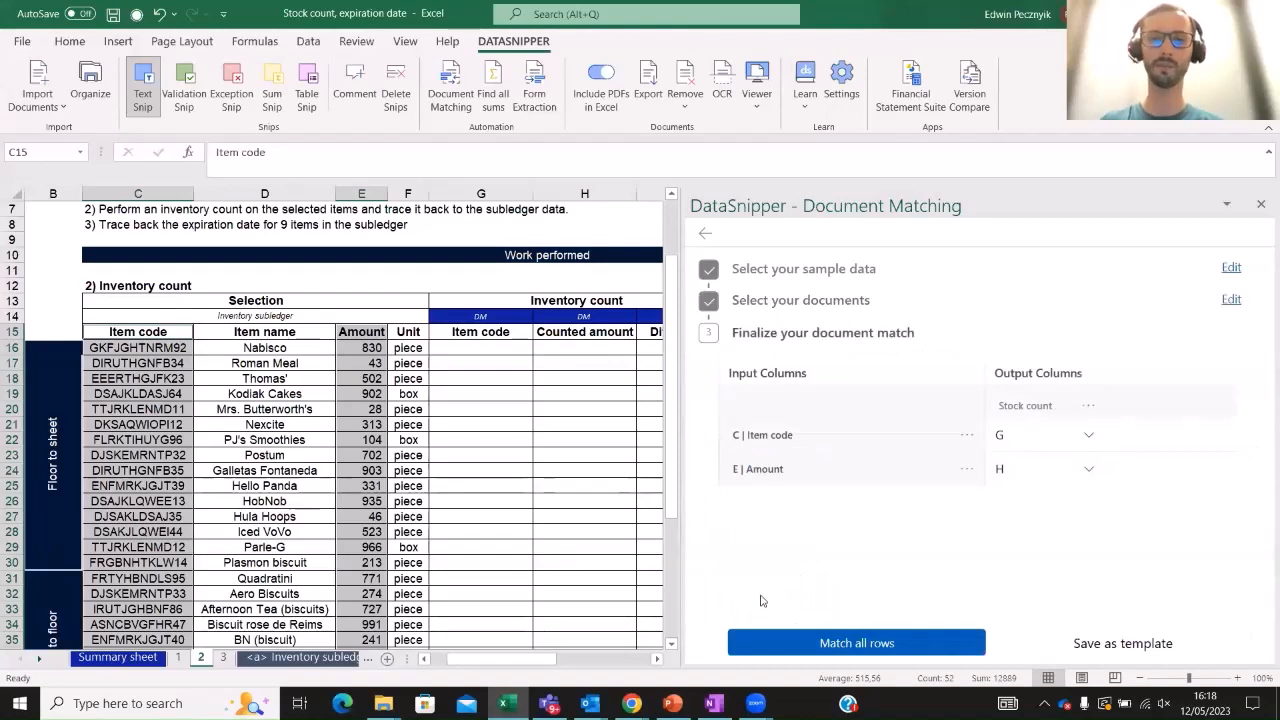
# Check the matching's output columns G and H against the sheet's inventory count Item code and Counted amount columns
pyautogui.moveTo(503, 660); pyautogui.dragTo(528, 665)
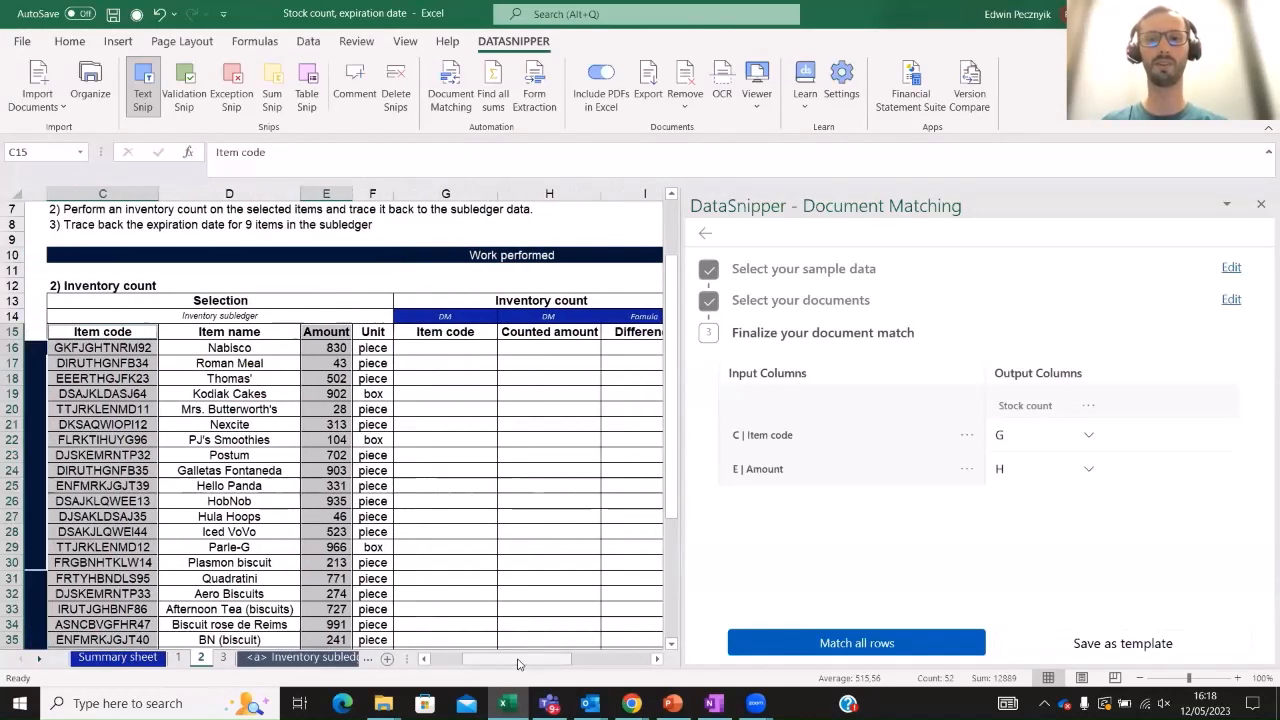
pyautogui.click(413, 192)
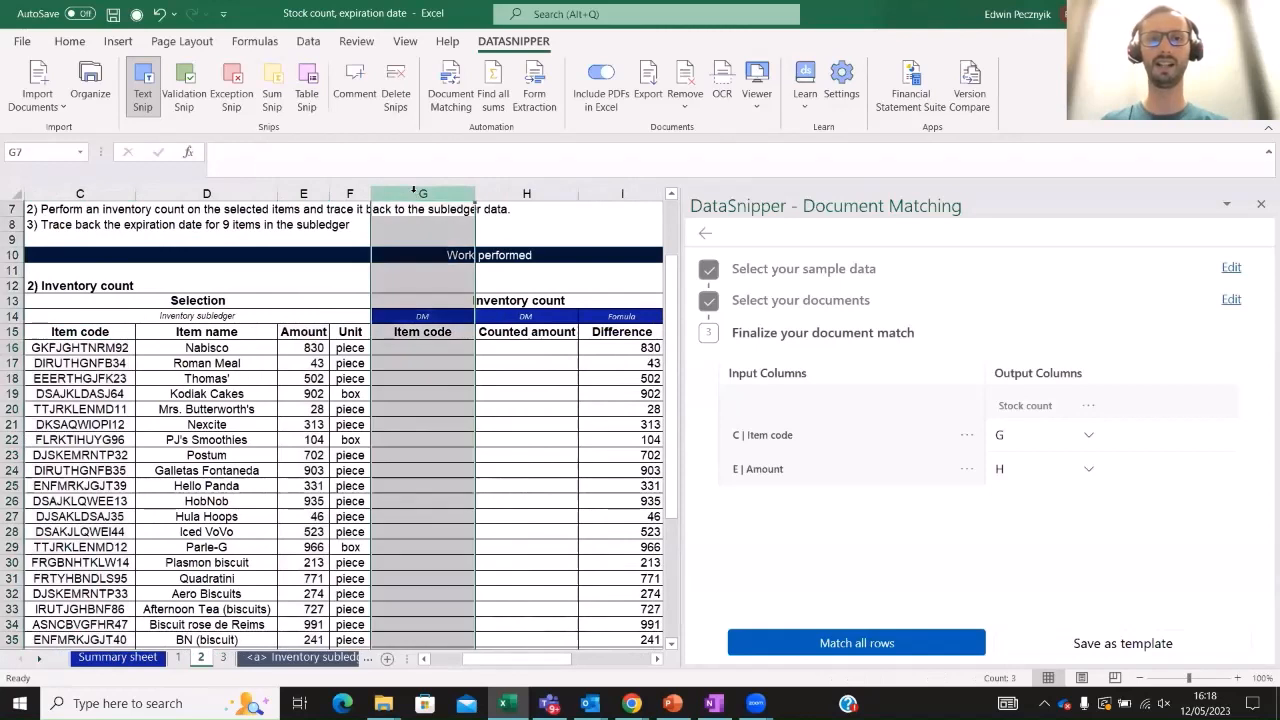
pyautogui.click(423, 347)
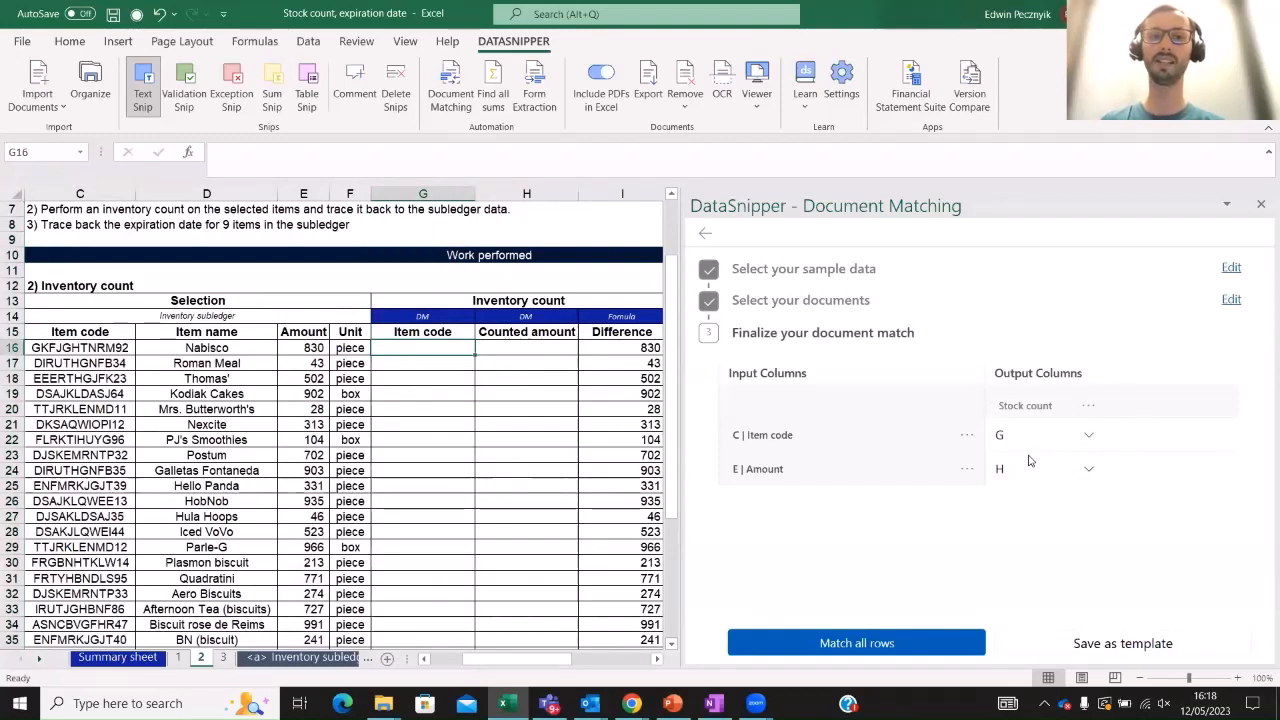
pyautogui.click(1090, 438)
pyautogui.moveTo(1095, 491); pyautogui.dragTo(1096, 485)
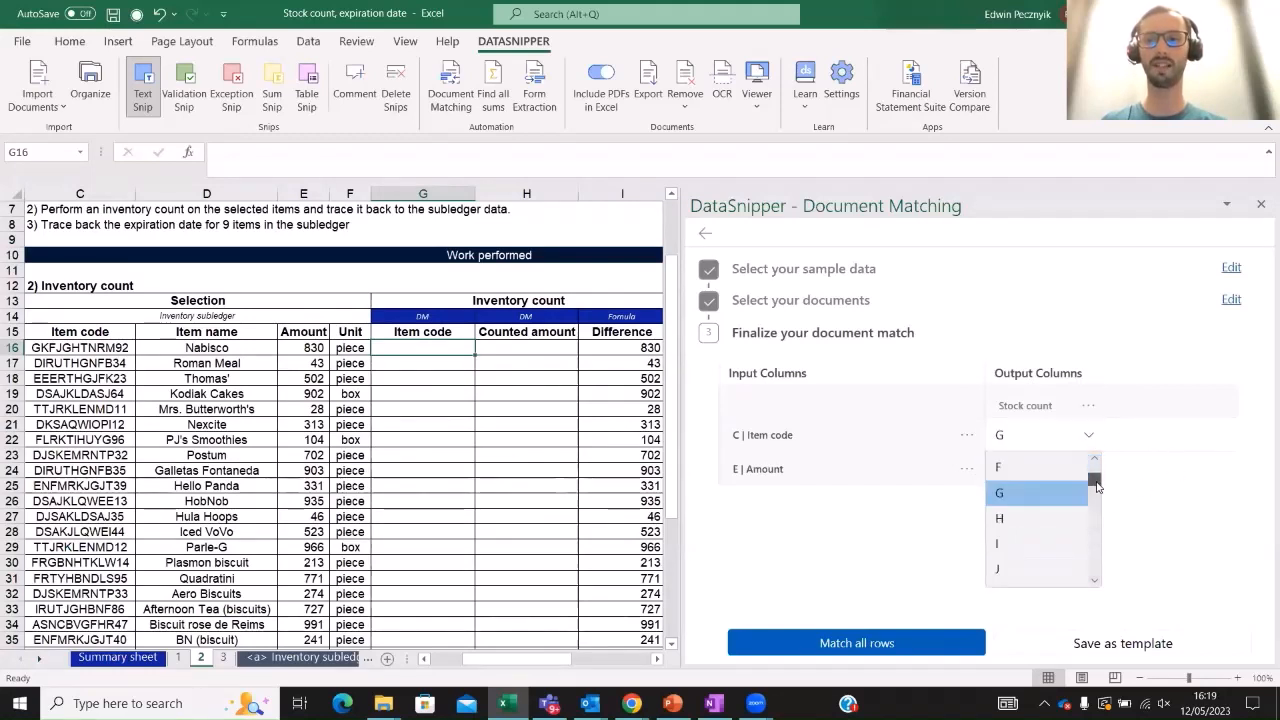
pyautogui.click(1180, 510)
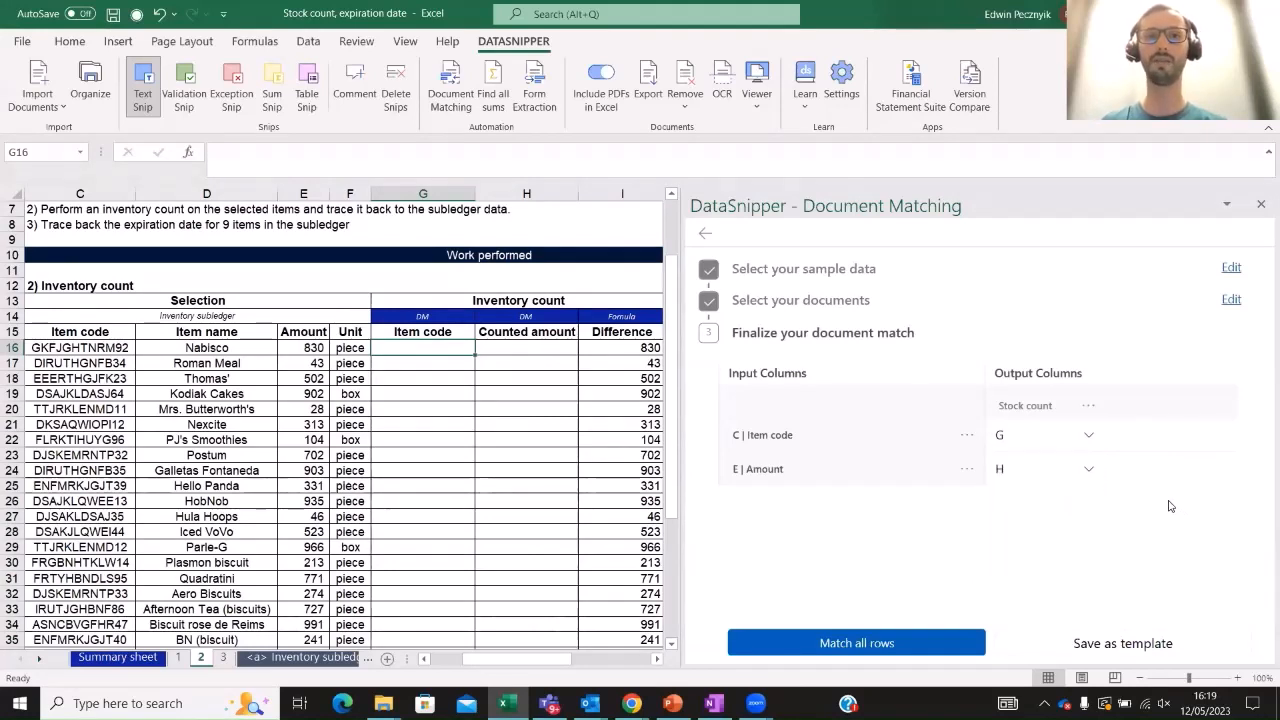
pyautogui.click(492, 349)
pyautogui.click(497, 333)
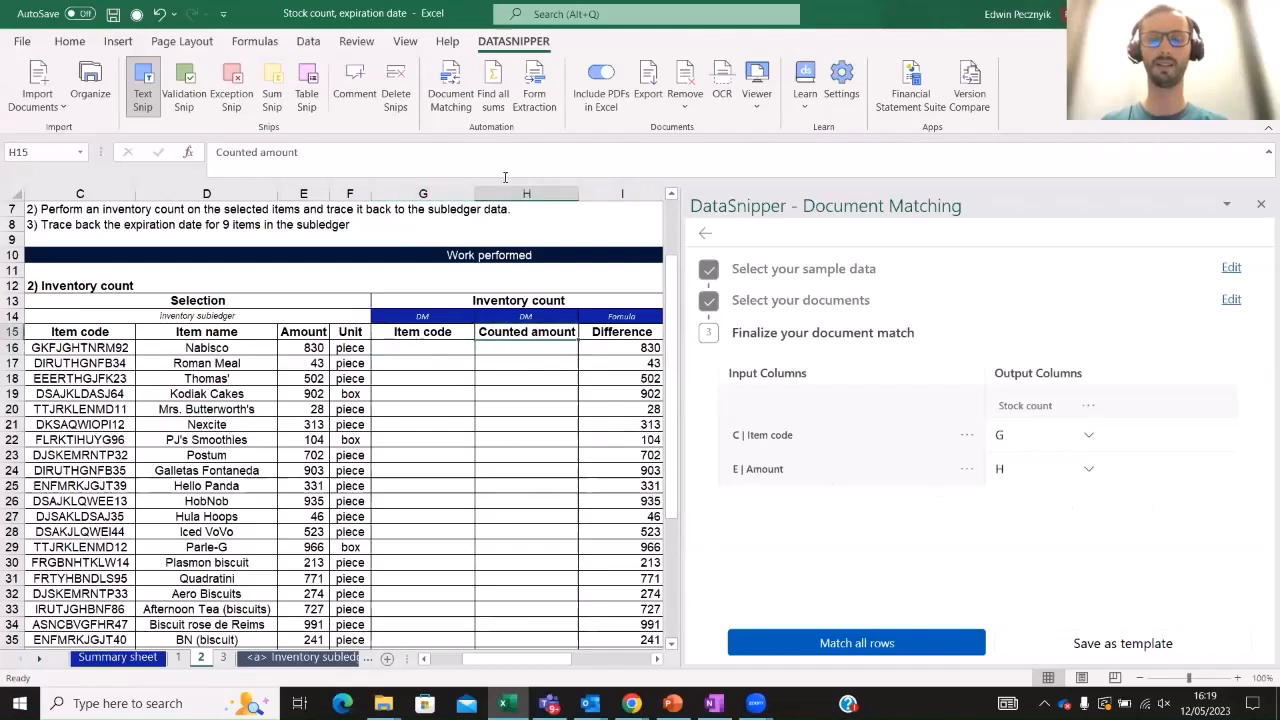
pyautogui.click(543, 192)
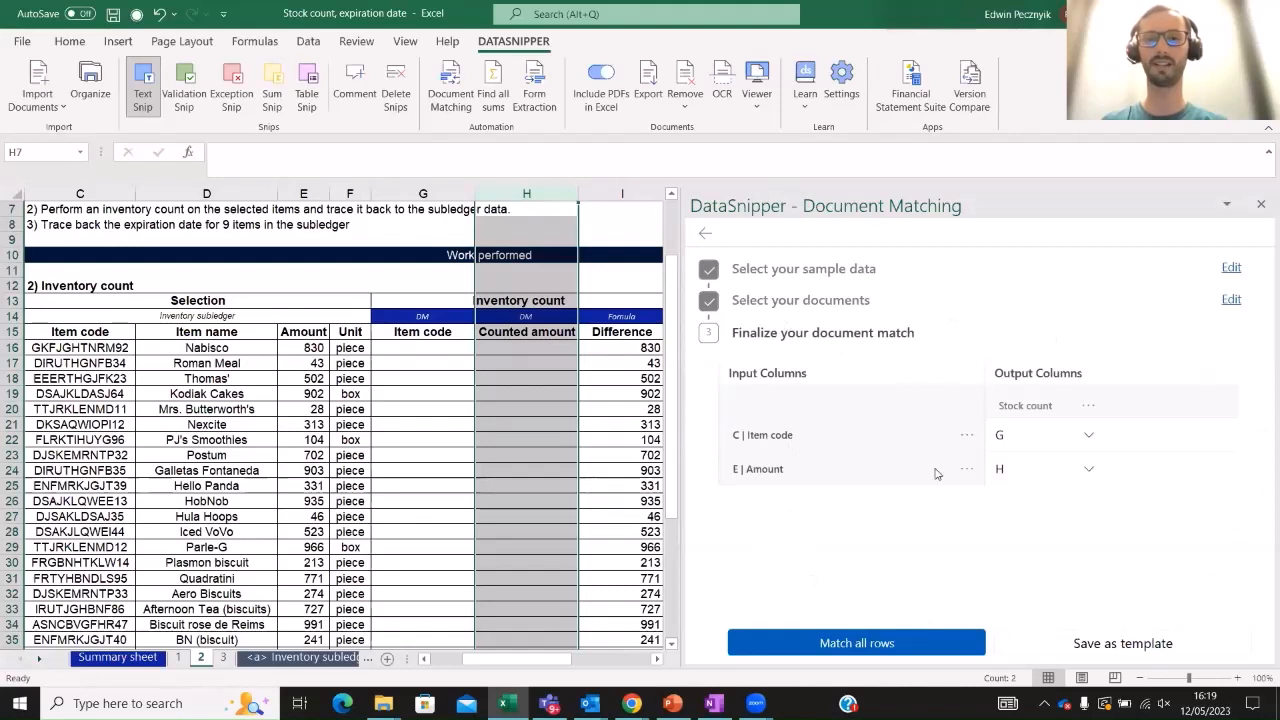
pyautogui.click(302, 347)
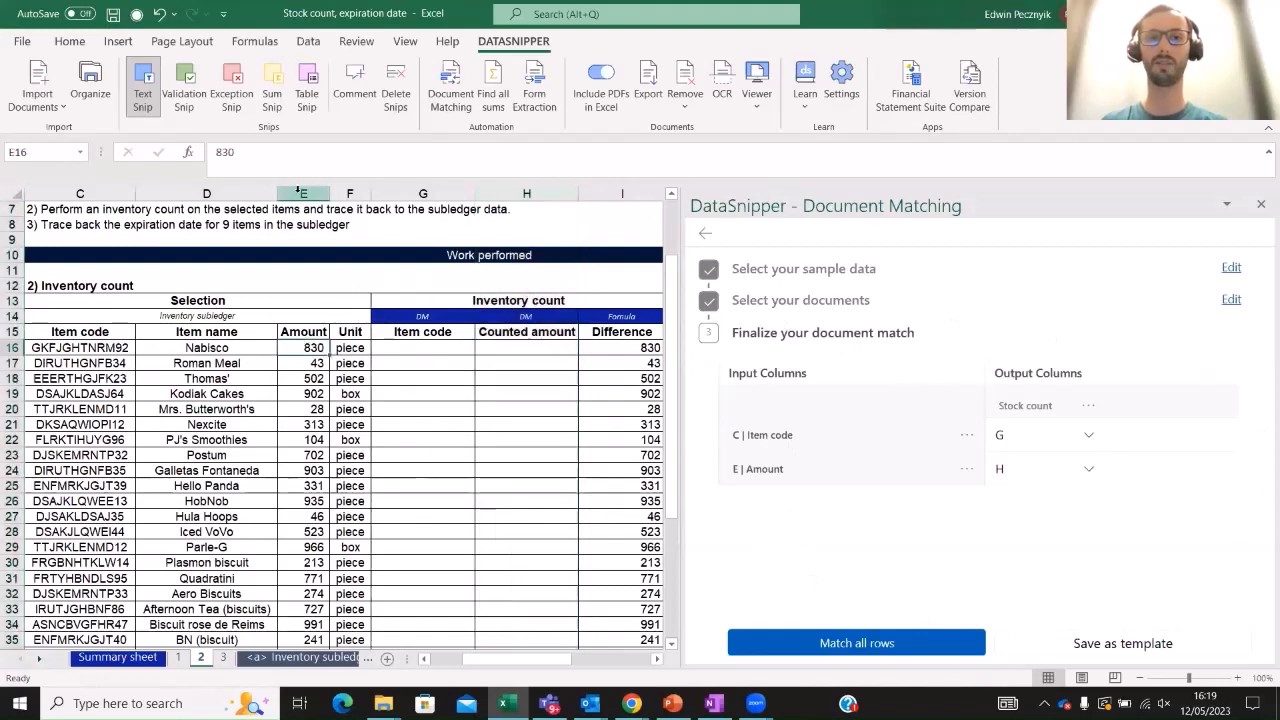
pyautogui.click(302, 194)
pyautogui.click(550, 194)
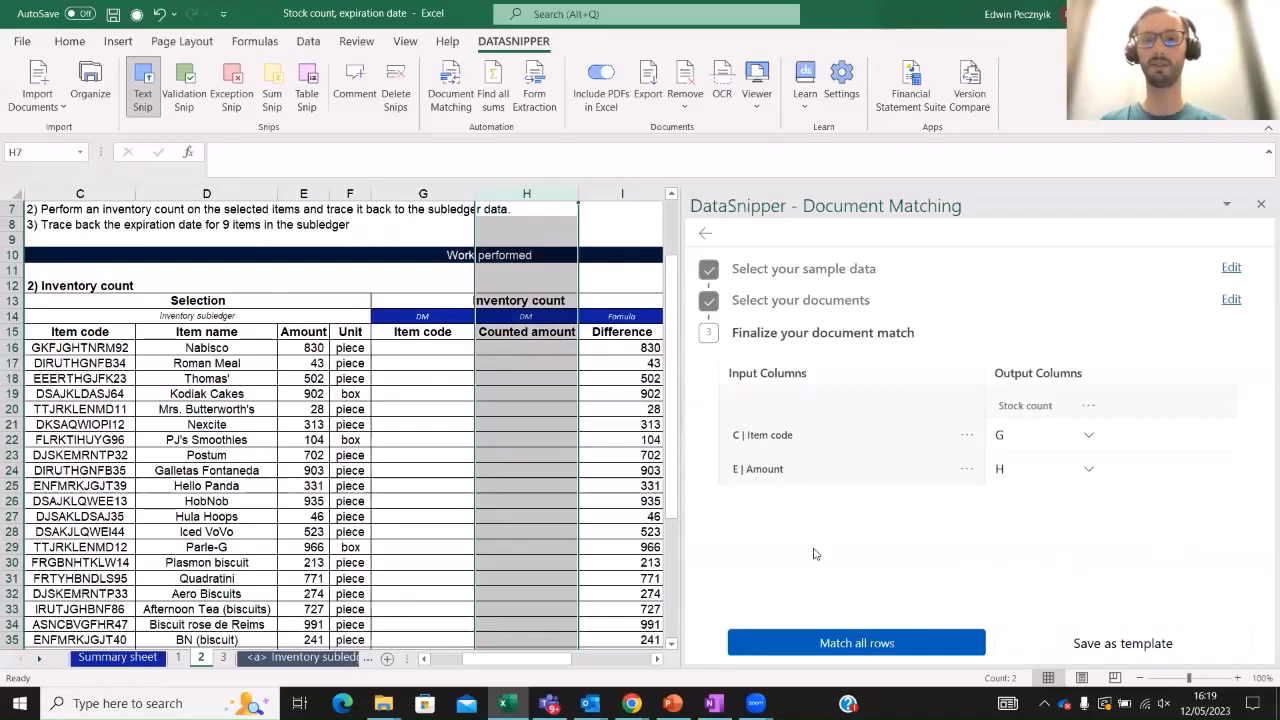
pyautogui.click(532, 334)
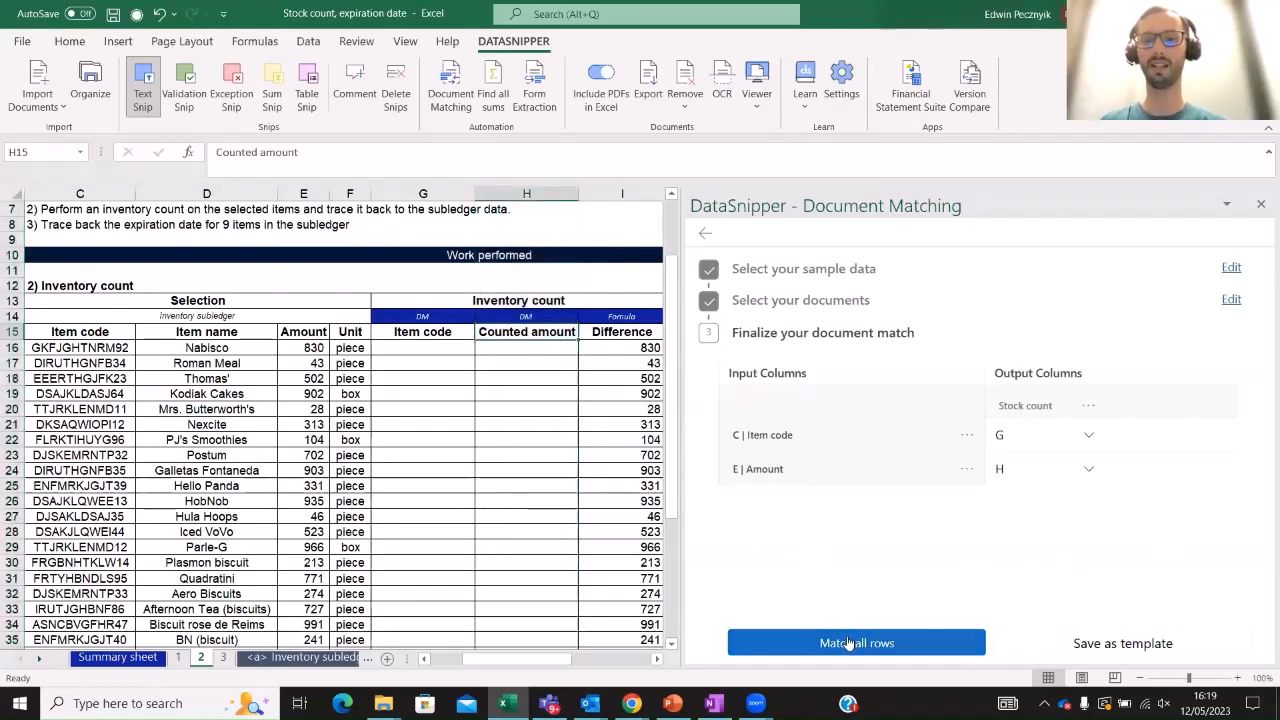
# Run the document matching for all rows, dismiss the completion message and close the matching pane
pyautogui.click(798, 647)
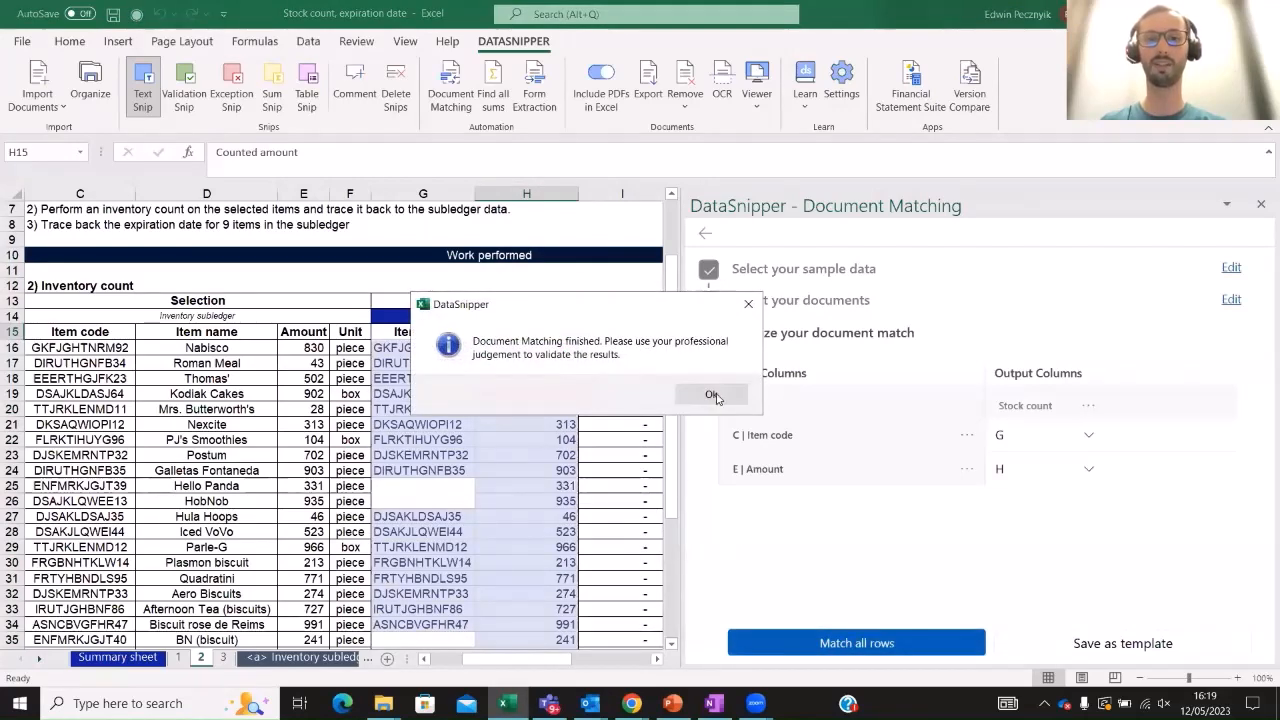
pyautogui.click(712, 395)
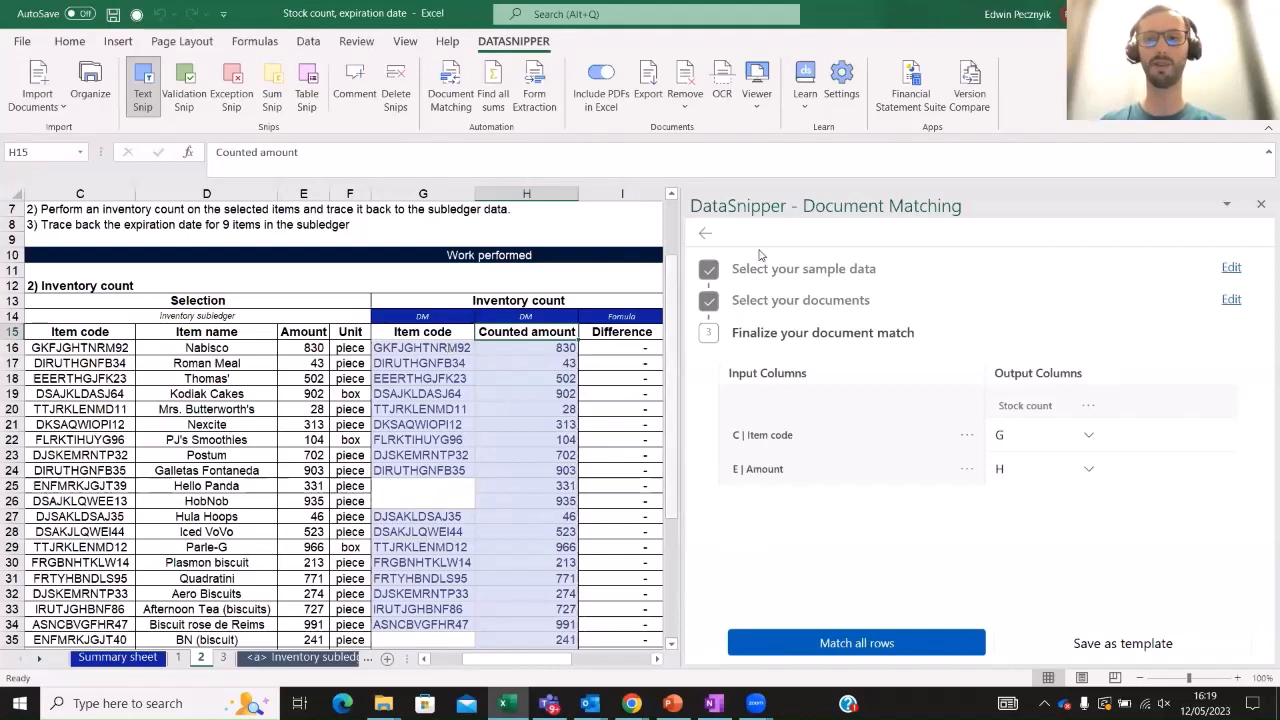
pyautogui.click(1261, 205)
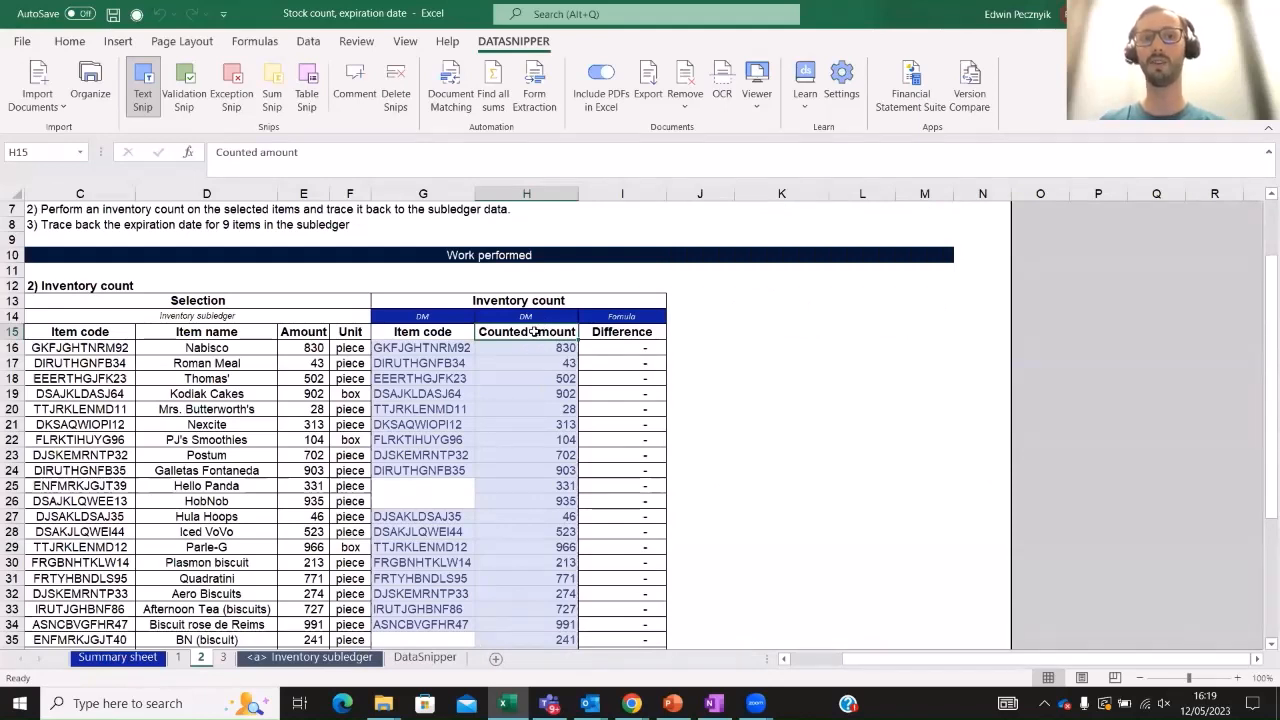
# Examine Nabisco's matched item code and the counted amounts in H16 to H19 against their snips in Stock count.pdf
pyautogui.click(414, 347)
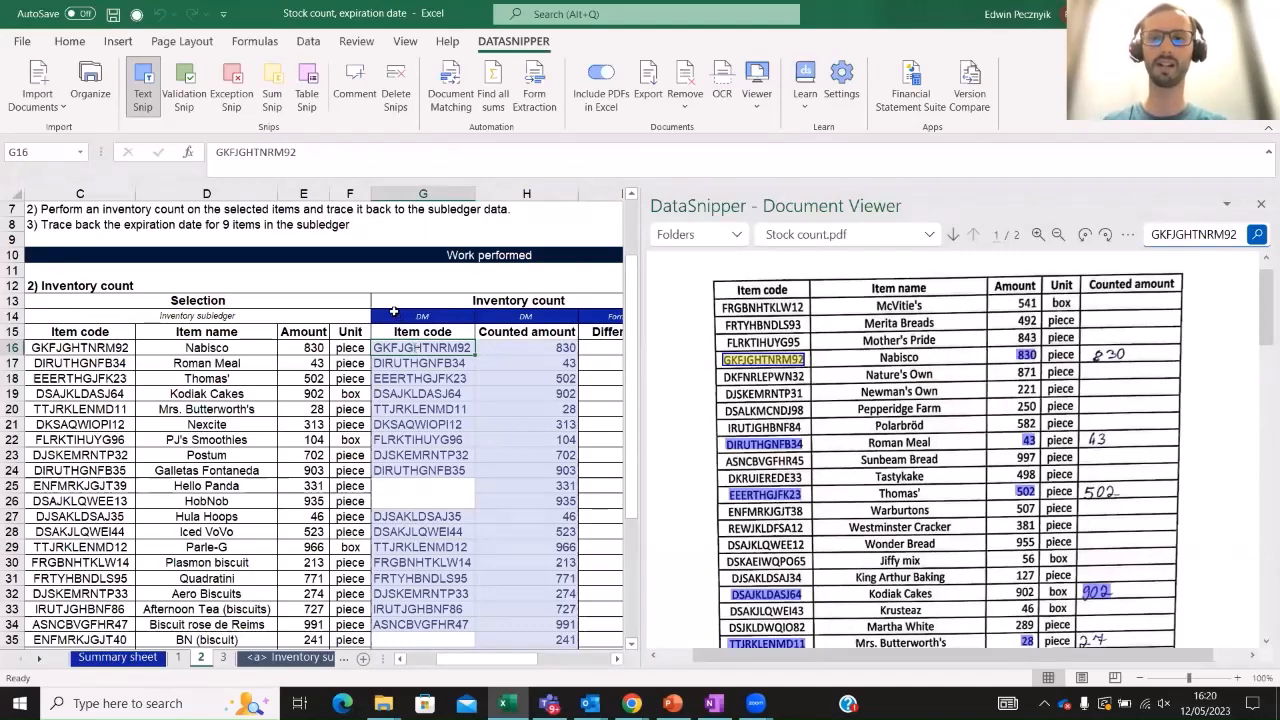
pyautogui.press('Right')
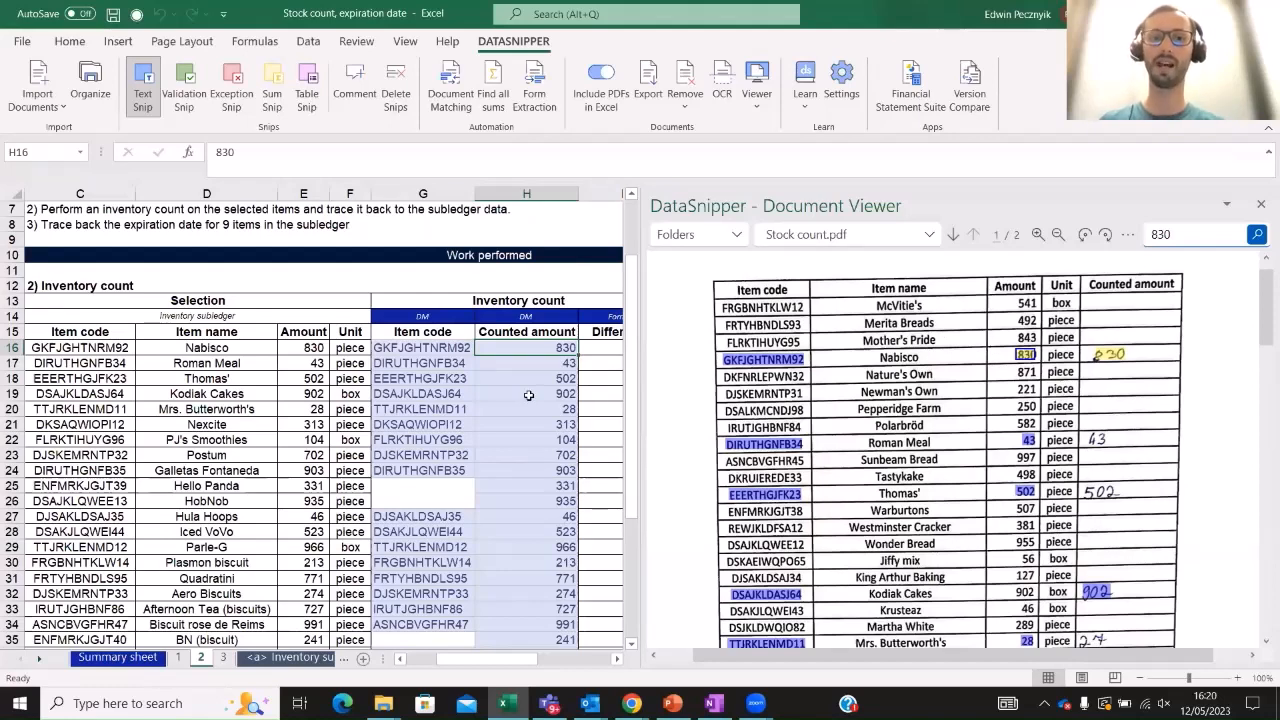
pyautogui.click(526, 363)
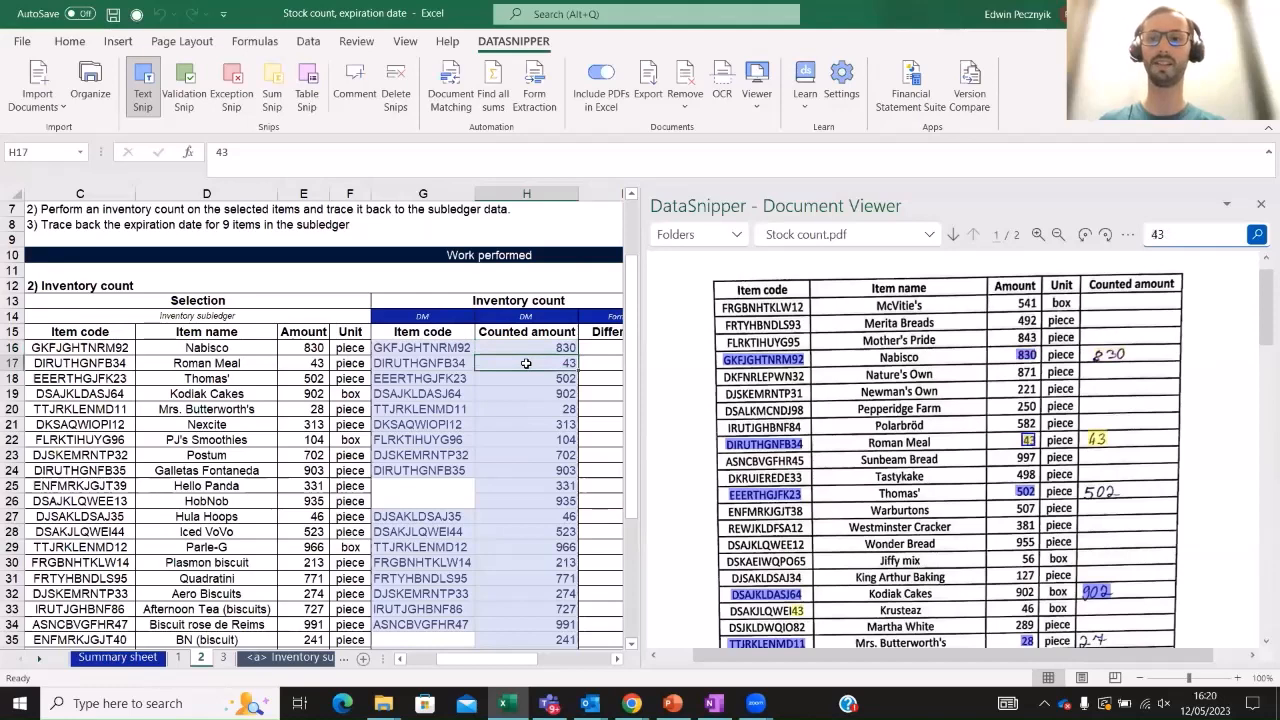
pyautogui.press('Down')
pyautogui.press('Down')
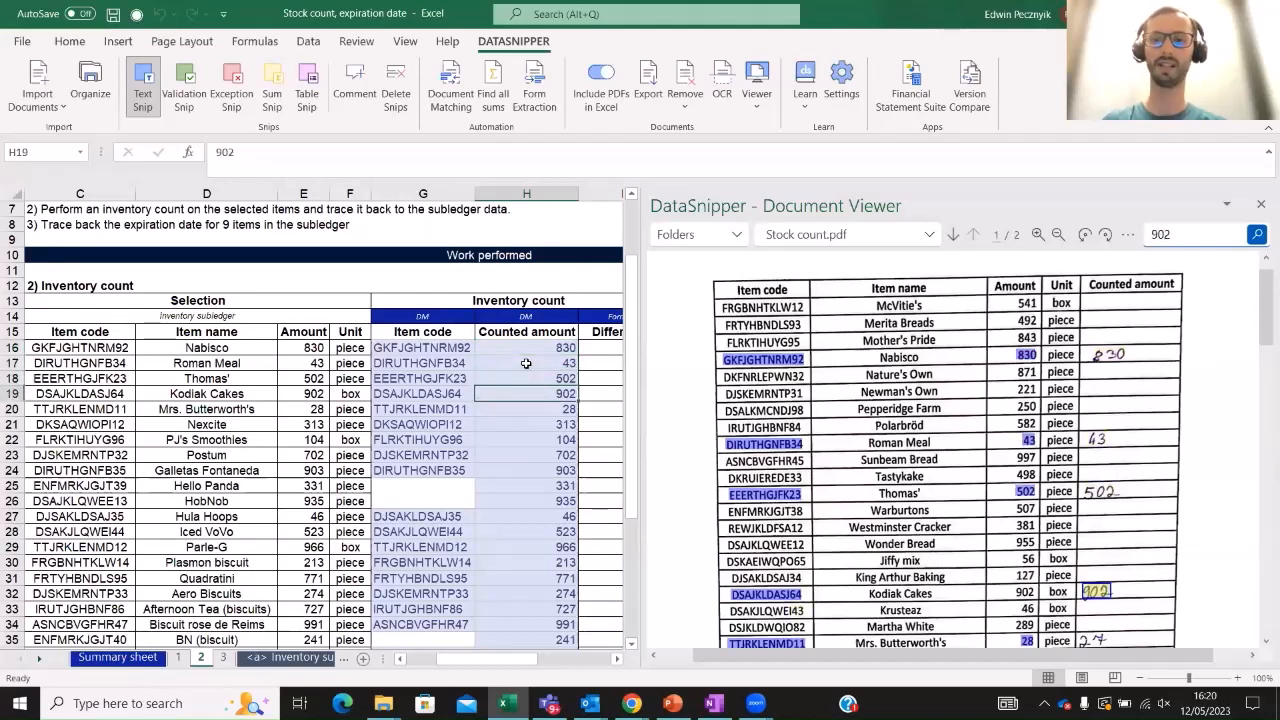
# Compare the counted amounts in H16 to H22 with where their snips sit in Stock count.pdf
pyautogui.press('Down')
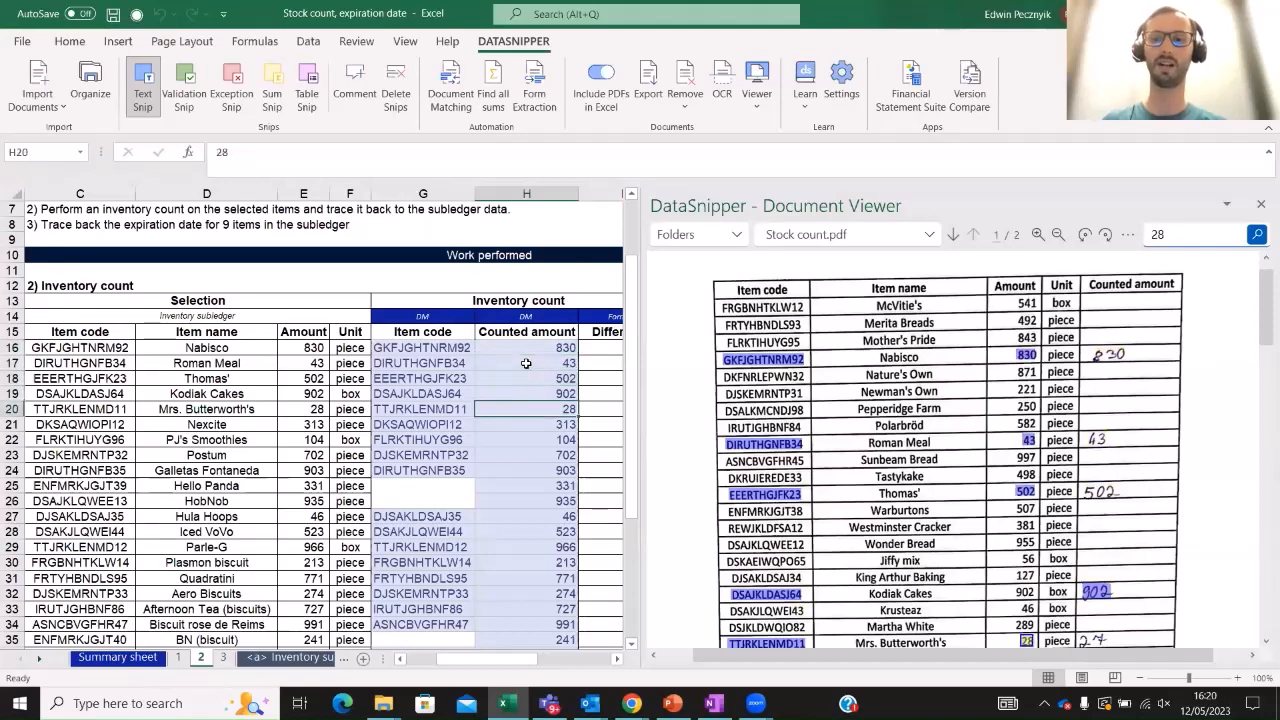
pyautogui.press('Down')
pyautogui.press('Down')
pyautogui.press('Up')
pyautogui.press('Up')
pyautogui.press('Up')
pyautogui.press('Up')
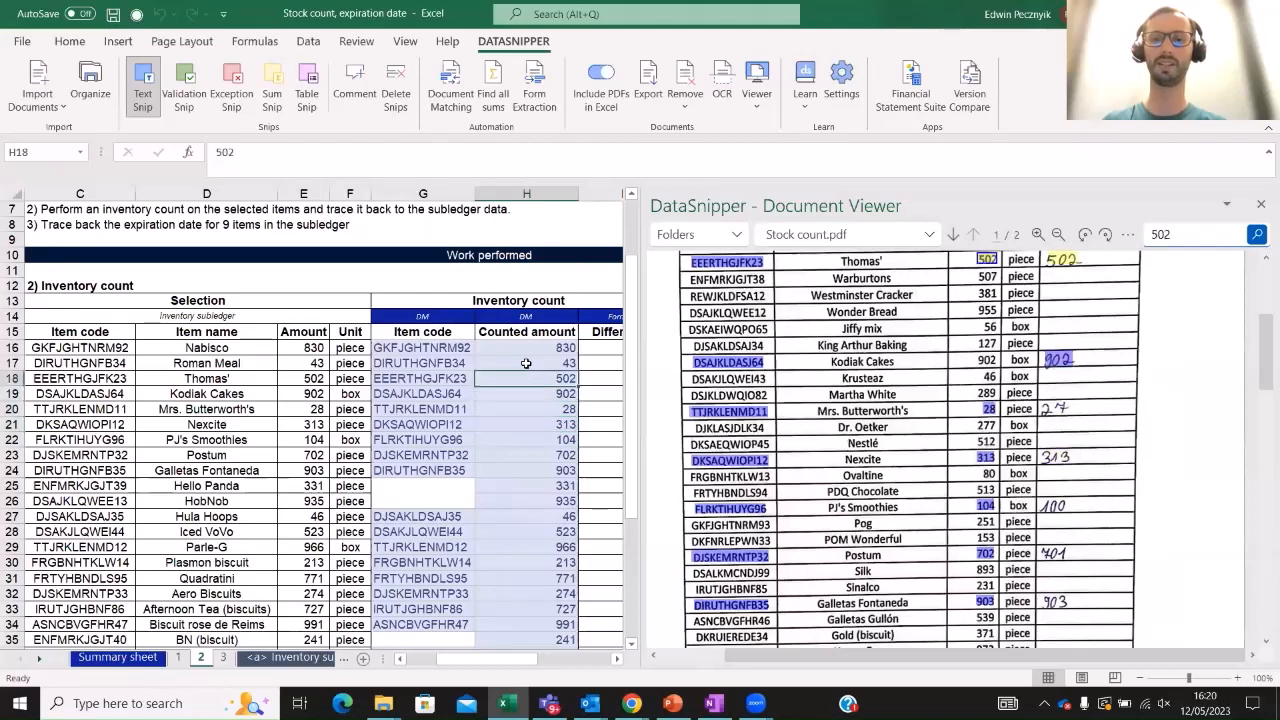
pyautogui.press('Up')
pyautogui.press('Up')
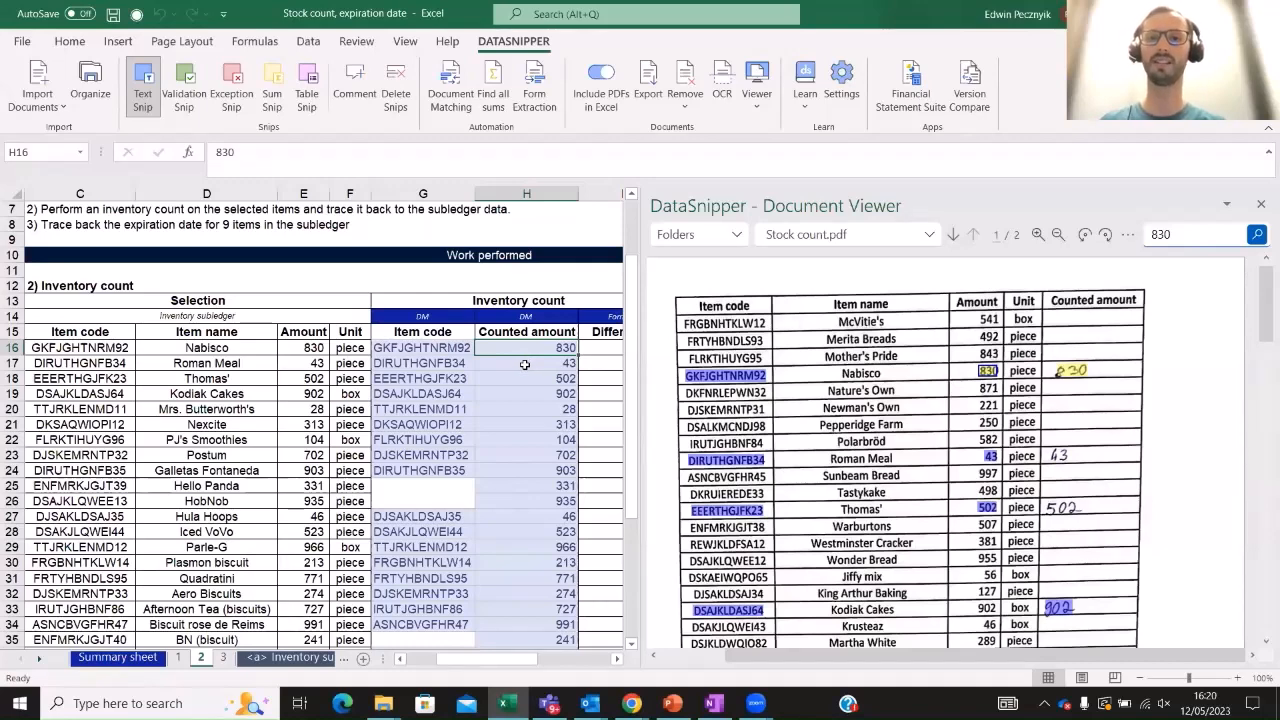
pyautogui.click(527, 363)
pyautogui.click(530, 384)
# Move Nabisco's 830 snip in Stock count.pdf from the printed Amount column onto the handwritten counted amount and enlarge it to fit
pyautogui.click(521, 347)
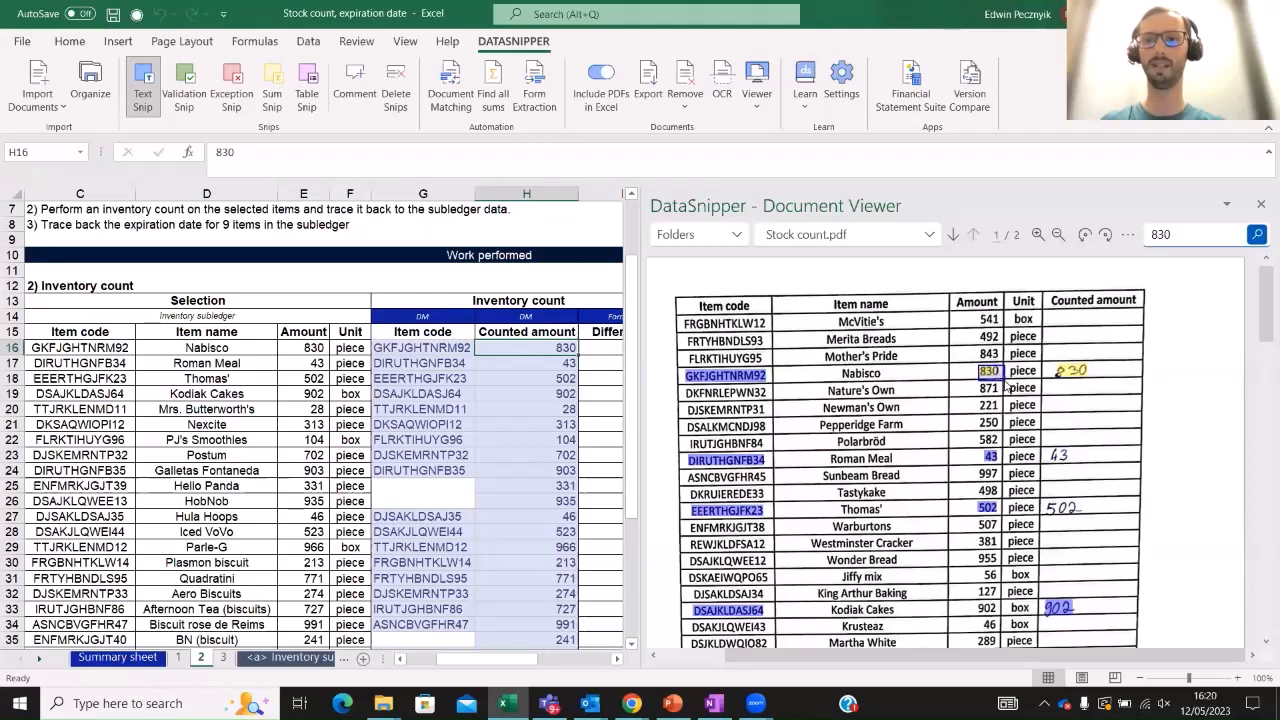
pyautogui.moveTo(996, 371); pyautogui.dragTo(1074, 372)
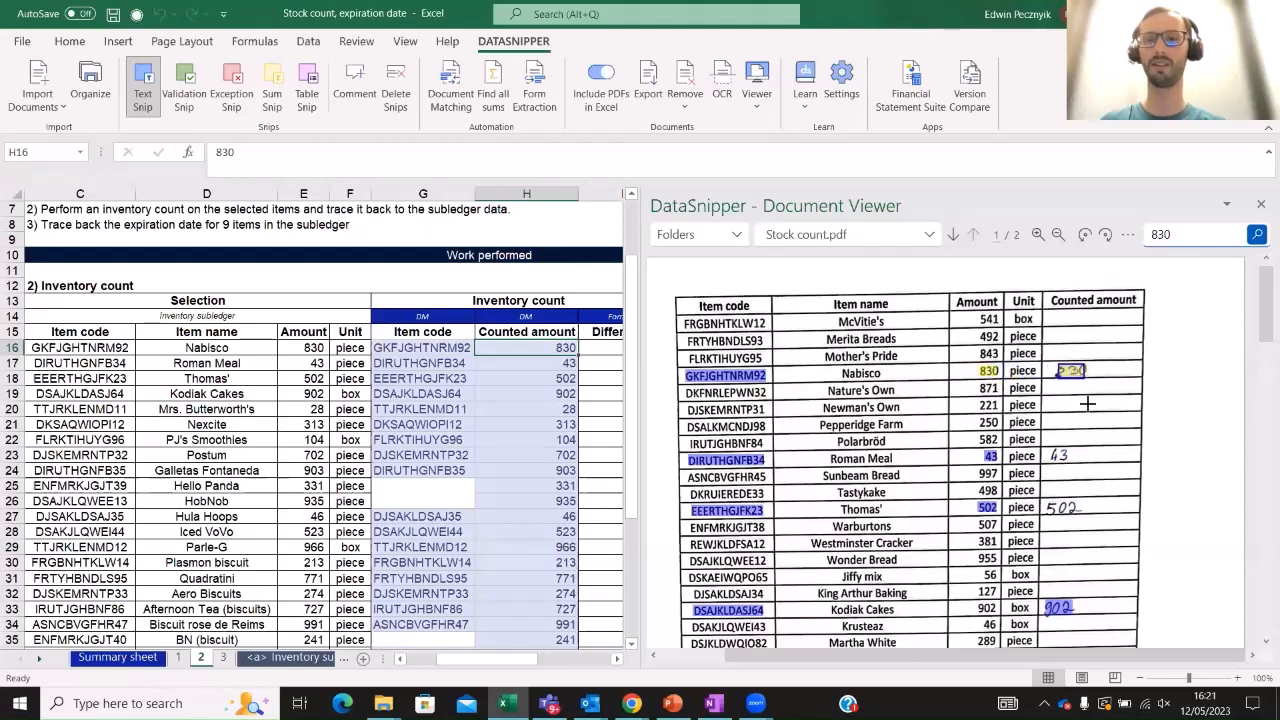
pyautogui.moveTo(1086, 378)
pyautogui.mouseDown()
pyautogui.moveTo(1097, 379)
pyautogui.moveTo(1086, 373)
pyautogui.mouseUp()
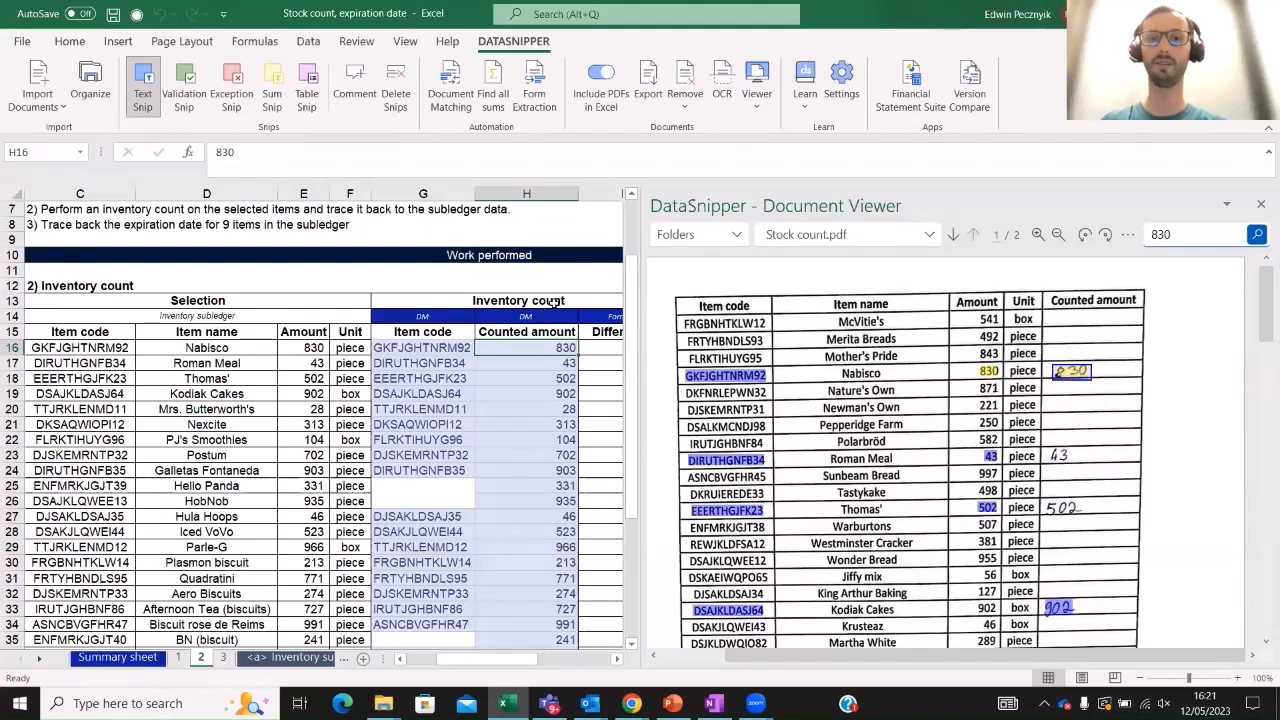
# Review the snips behind the counted amounts in H16 to H20 and Nabisco's item code, checking printed against handwritten figures on page 1
pyautogui.click(539, 365)
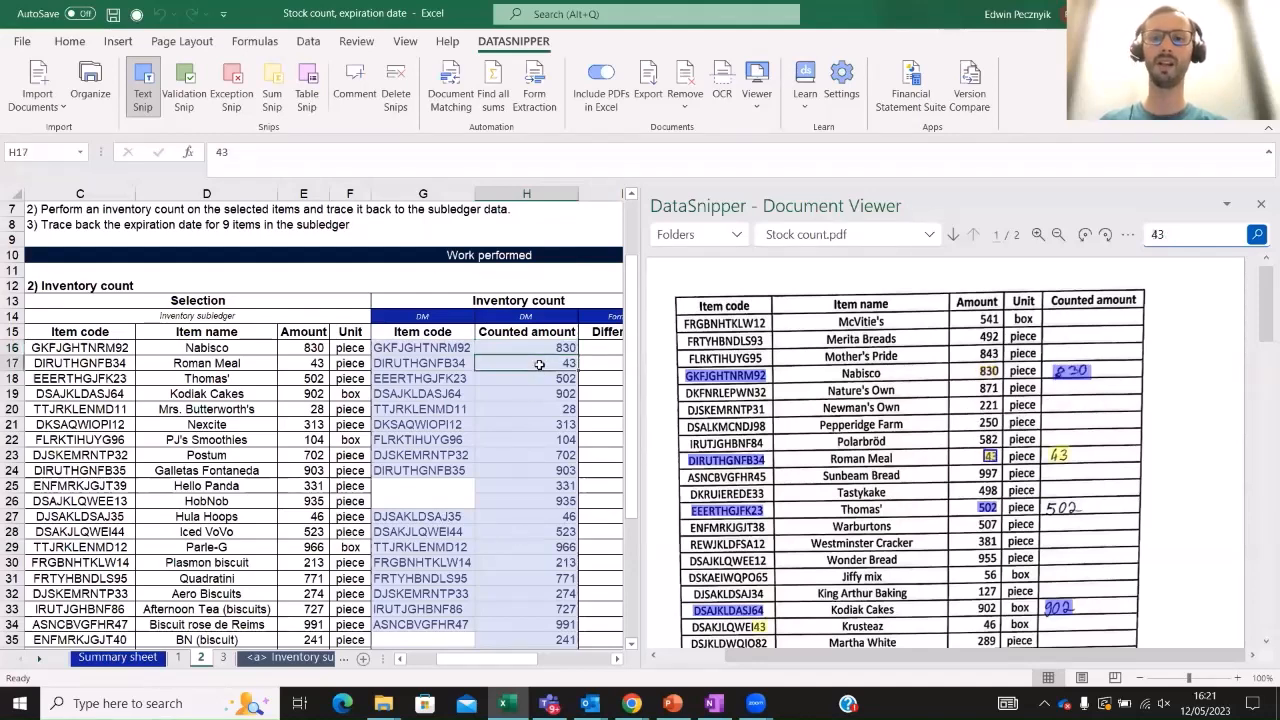
pyautogui.click(521, 380)
pyautogui.click(521, 395)
pyautogui.click(516, 408)
pyautogui.click(518, 393)
pyautogui.click(517, 378)
pyautogui.click(515, 363)
pyautogui.click(514, 347)
pyautogui.click(421, 347)
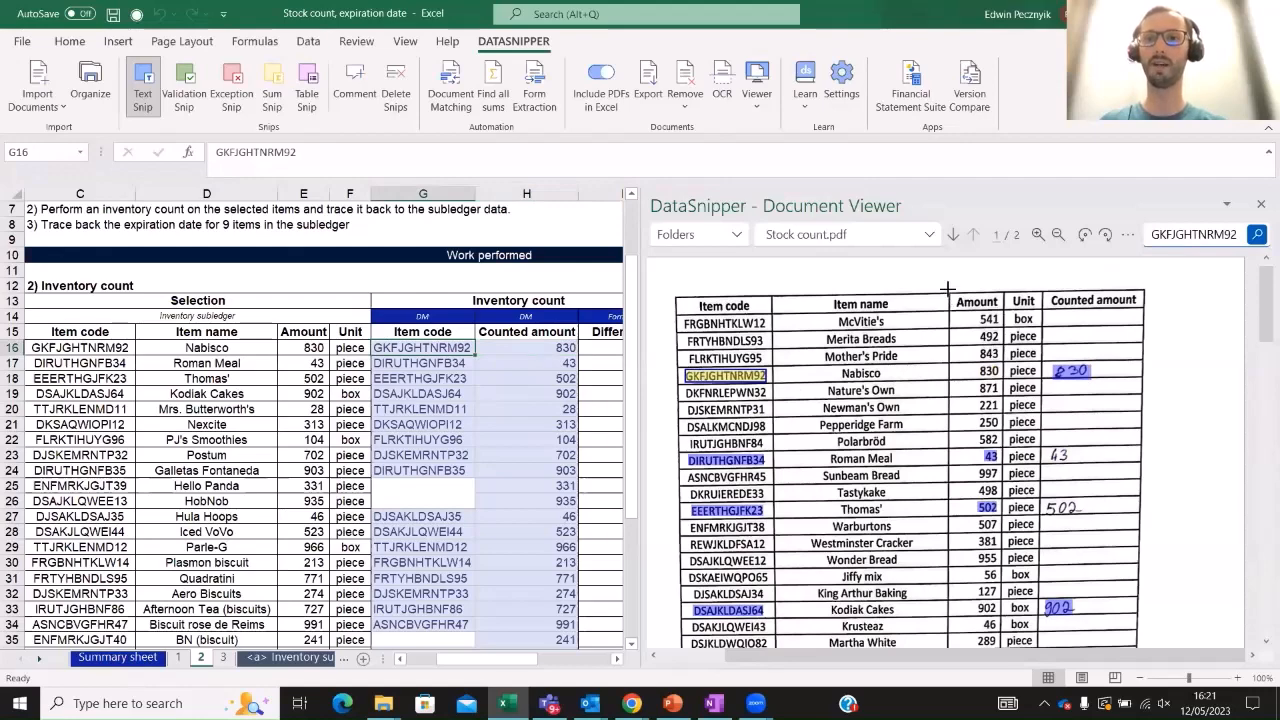
pyautogui.scroll(-3, 947, 295)
pyautogui.scroll(-1, 948, 310)
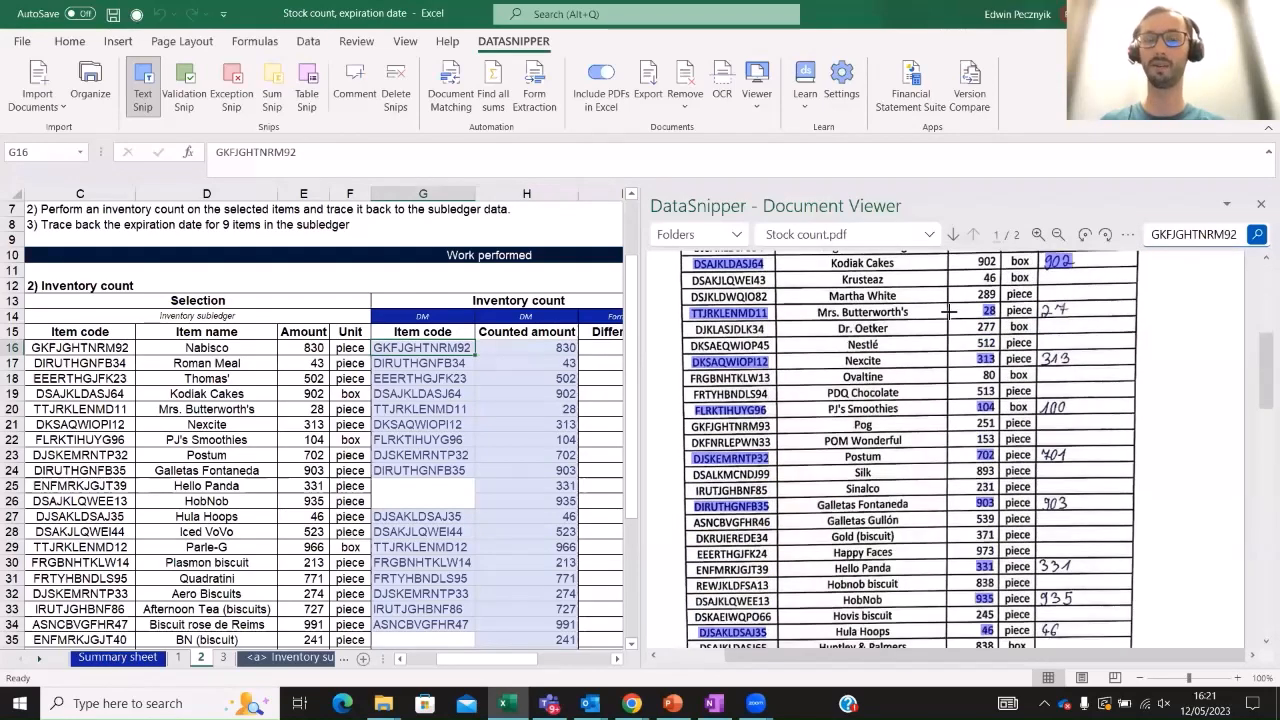
pyautogui.scroll(1, 947, 314)
pyautogui.scroll(2, 905, 331)
pyautogui.scroll(2, 913, 332)
pyautogui.scroll(2, 945, 330)
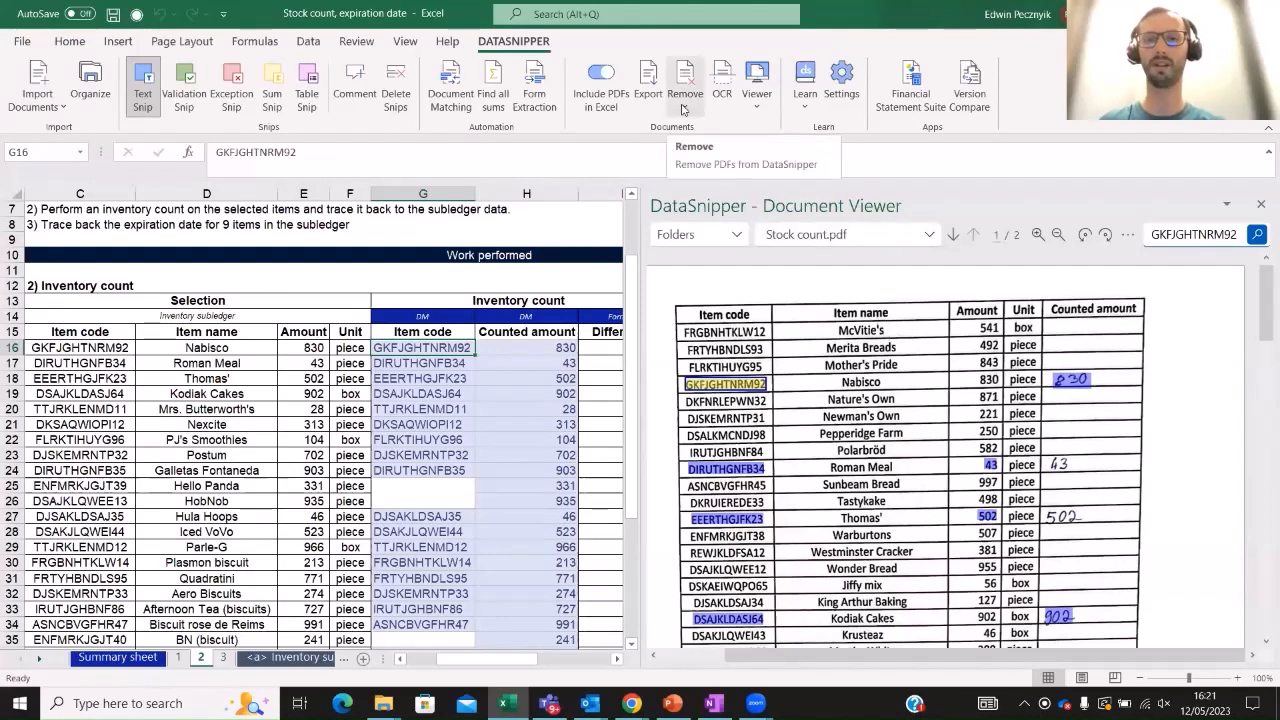
# Redact the printed Amount column on page 1 of Stock count.pdf and apply the redaction
pyautogui.click(684, 100)
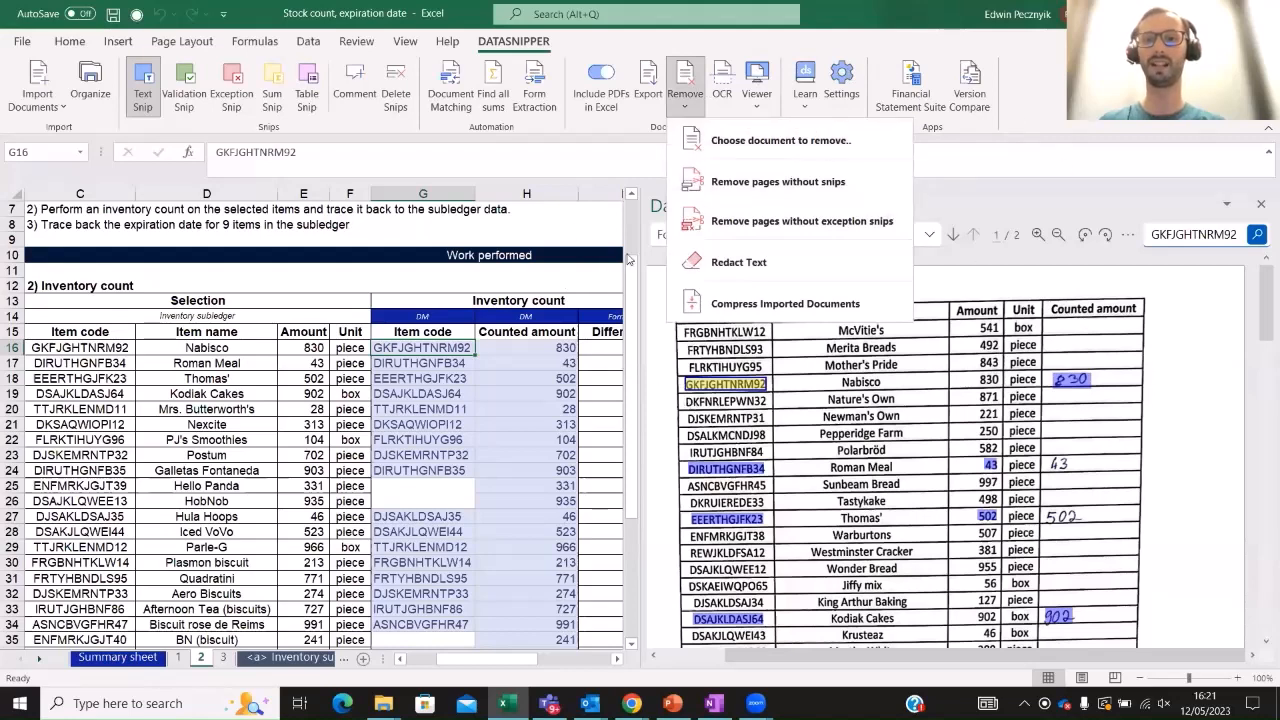
pyautogui.click(847, 266)
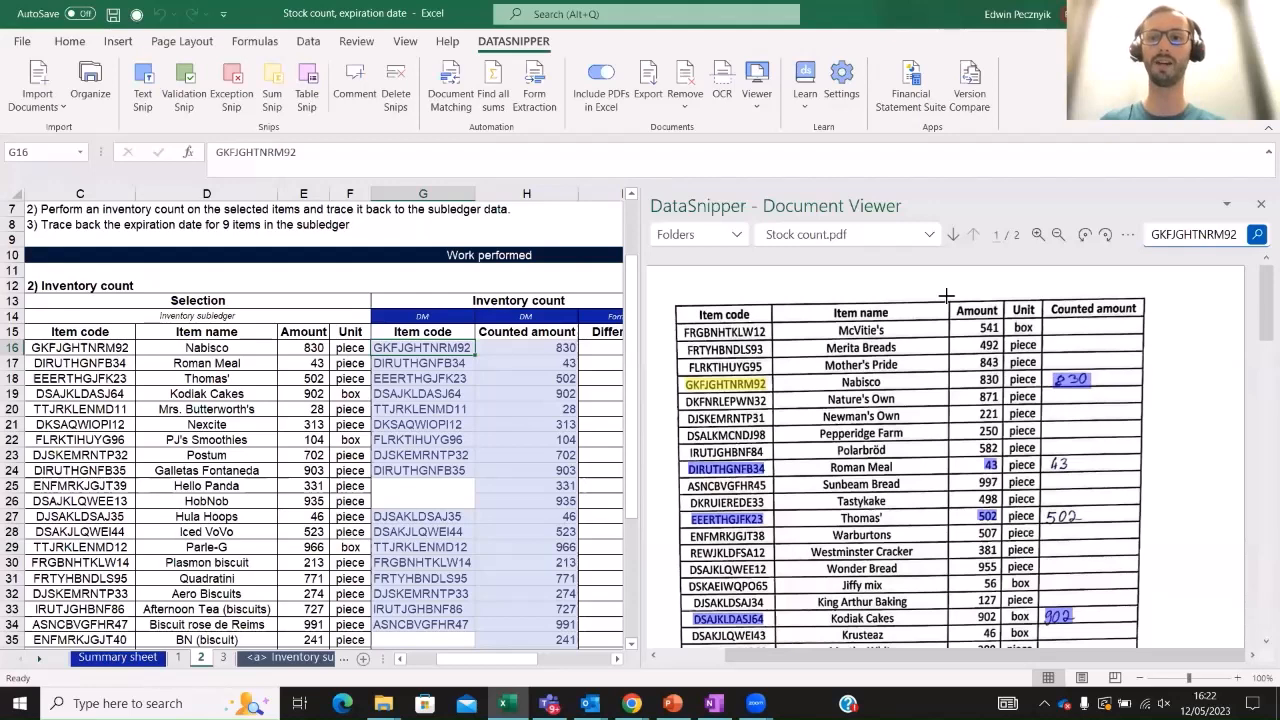
pyautogui.press('Right')
pyautogui.press('Right')
pyautogui.press('Right')
pyautogui.moveTo(947, 297)
pyautogui.mouseDown()
pyautogui.moveTo(970, 340)
pyautogui.moveTo(1014, 356)
pyautogui.moveTo(997, 528)
pyautogui.mouseUp()
pyautogui.scroll(-10, 995, 400)
pyautogui.scroll(-4, 988, 390)
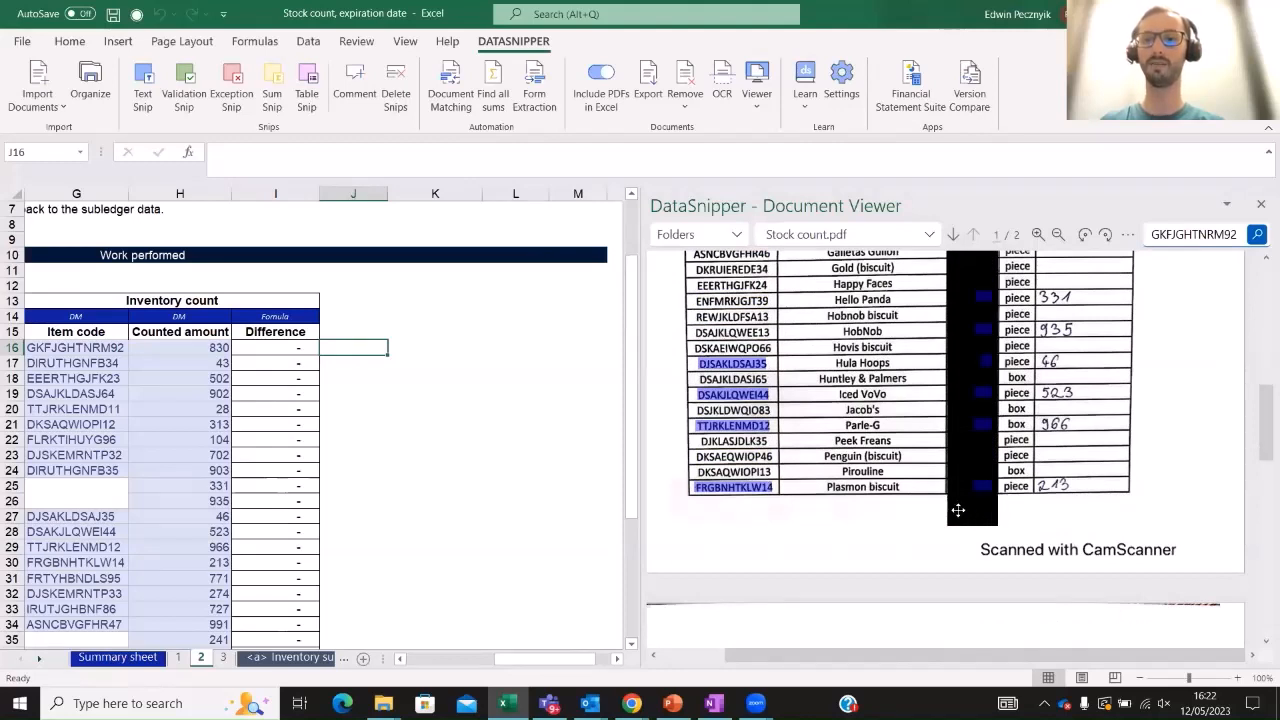
pyautogui.rightClick(960, 513)
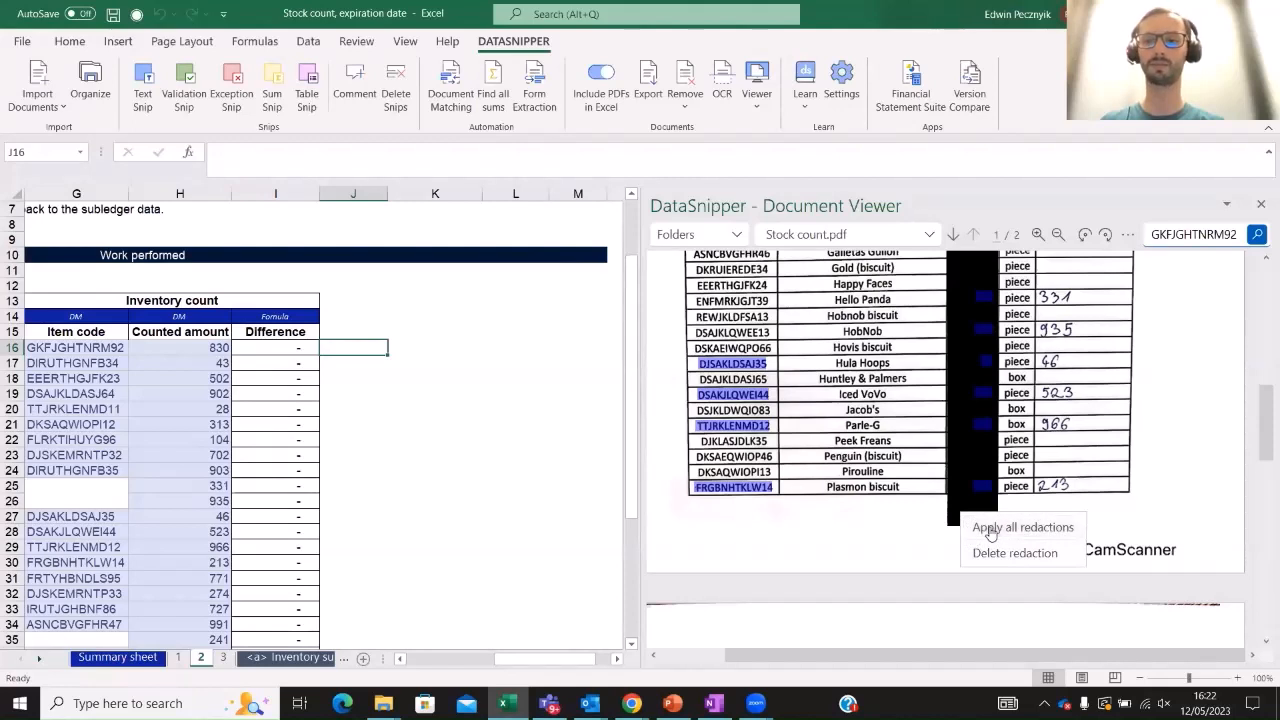
pyautogui.click(990, 530)
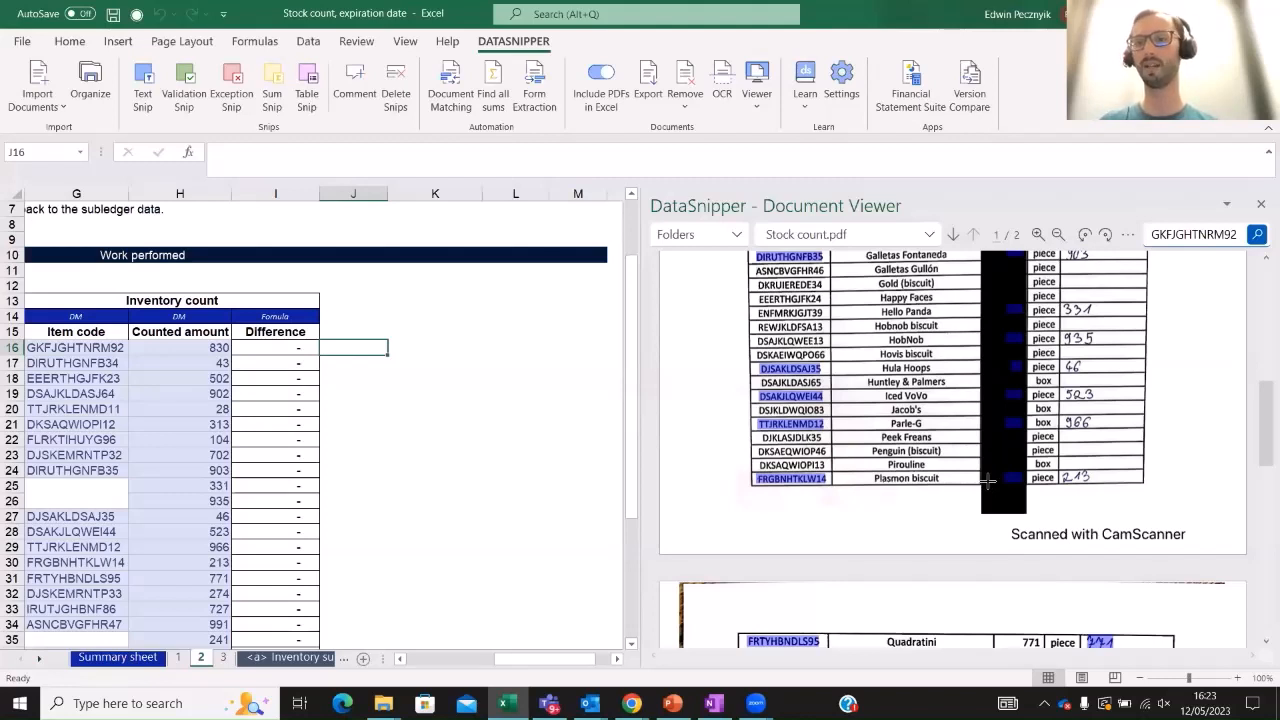
# Redact the printed Amount column on page 2 of Stock count.pdf and apply the redaction
pyautogui.scroll(-2, 989, 503)
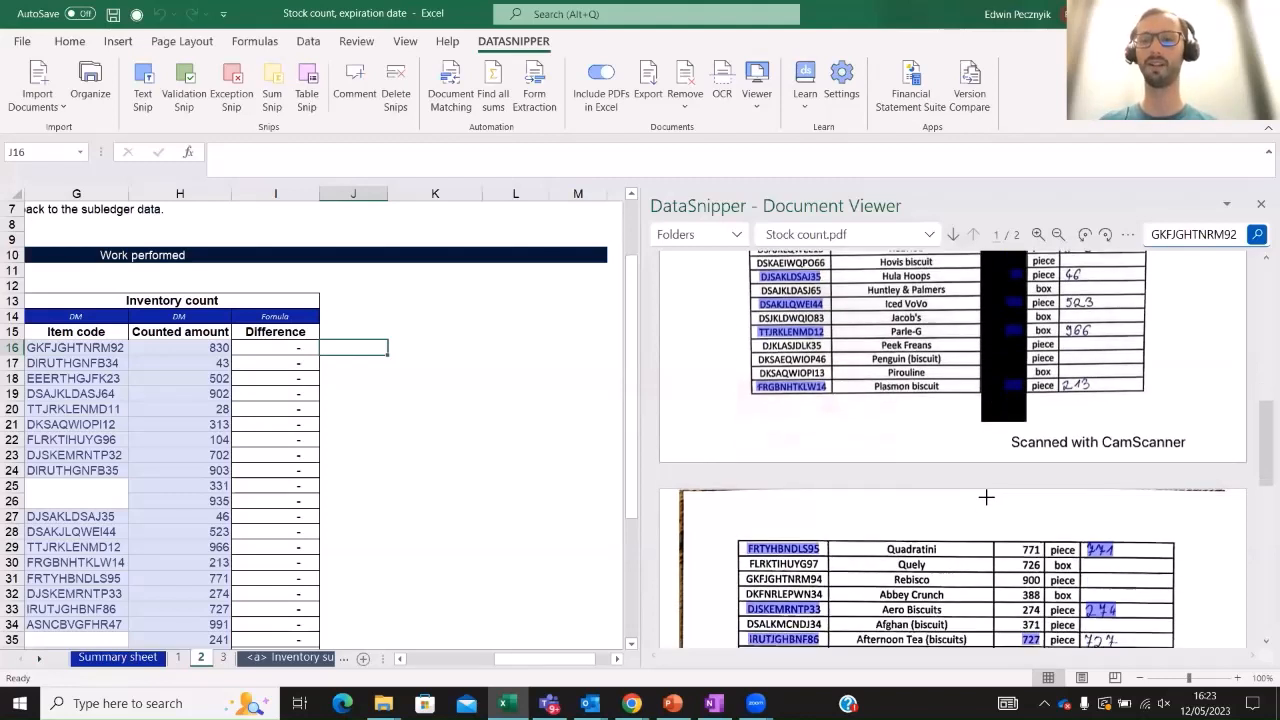
pyautogui.scroll(-2, 990, 495)
pyautogui.scroll(-1, 993, 453)
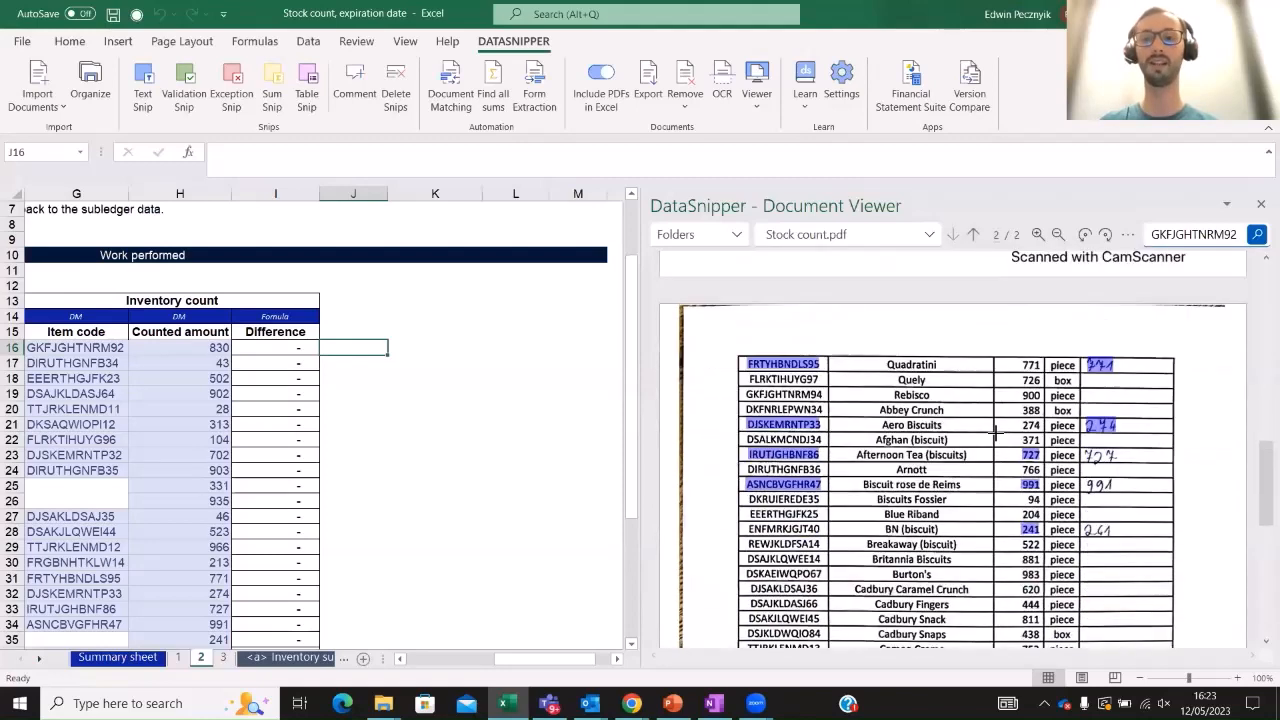
pyautogui.moveTo(993, 344); pyautogui.dragTo(1042, 594)
pyautogui.scroll(-5, 1044, 450)
pyautogui.scroll(-4, 1042, 450)
pyautogui.rightClick(1012, 572)
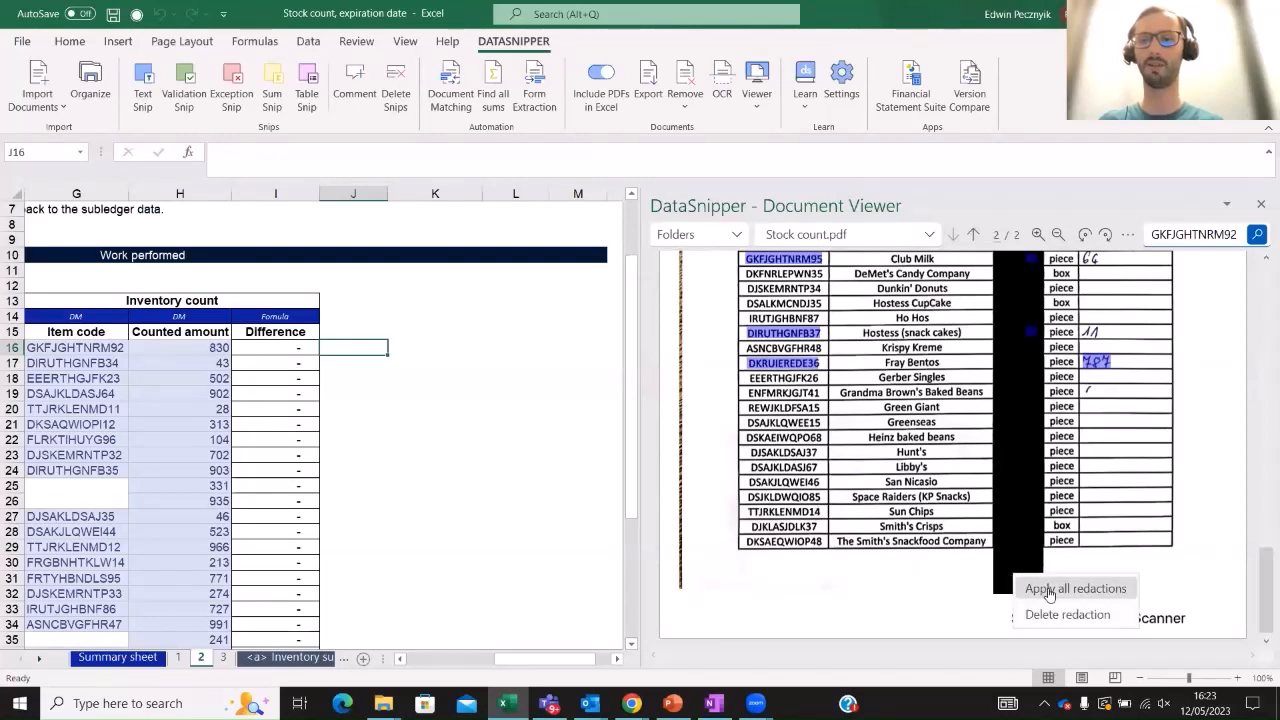
pyautogui.click(1047, 590)
# Rerun the document matching for all rows, overwriting the existing output, and dismiss the completion message
pyautogui.click(480, 379)
pyautogui.click(355, 347)
pyautogui.moveTo(556, 658); pyautogui.dragTo(504, 646)
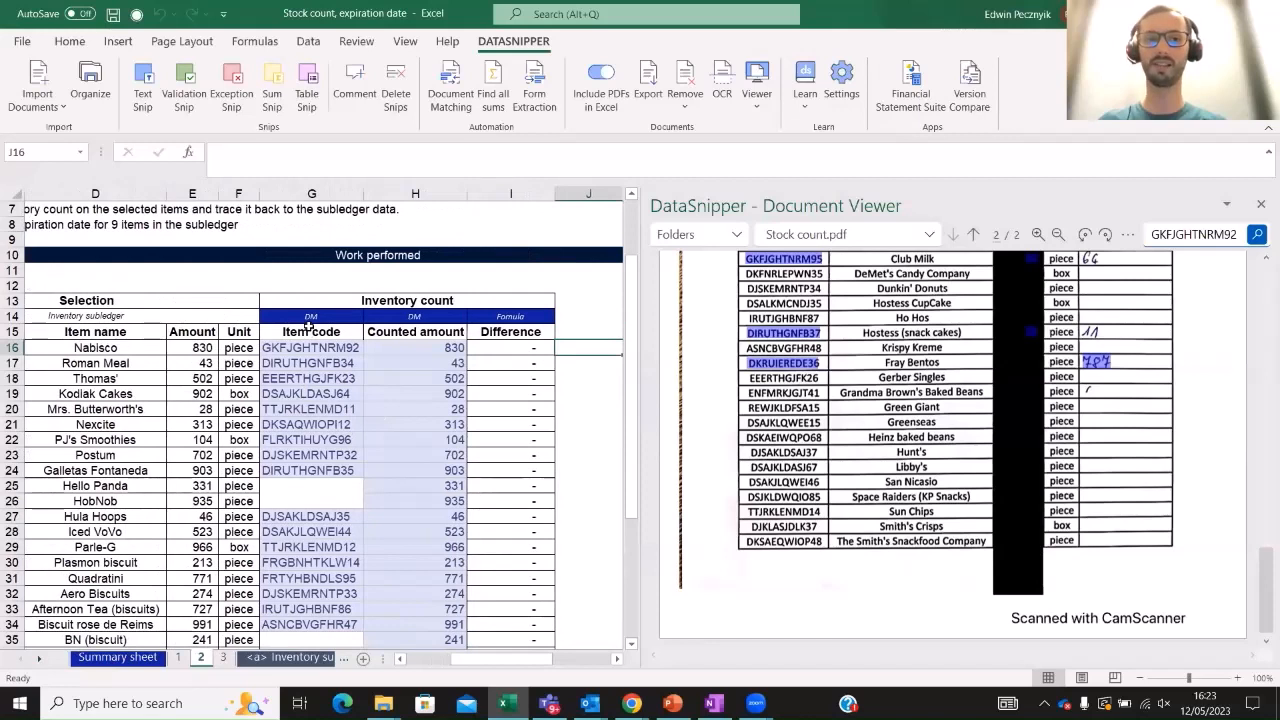
pyautogui.click(310, 328)
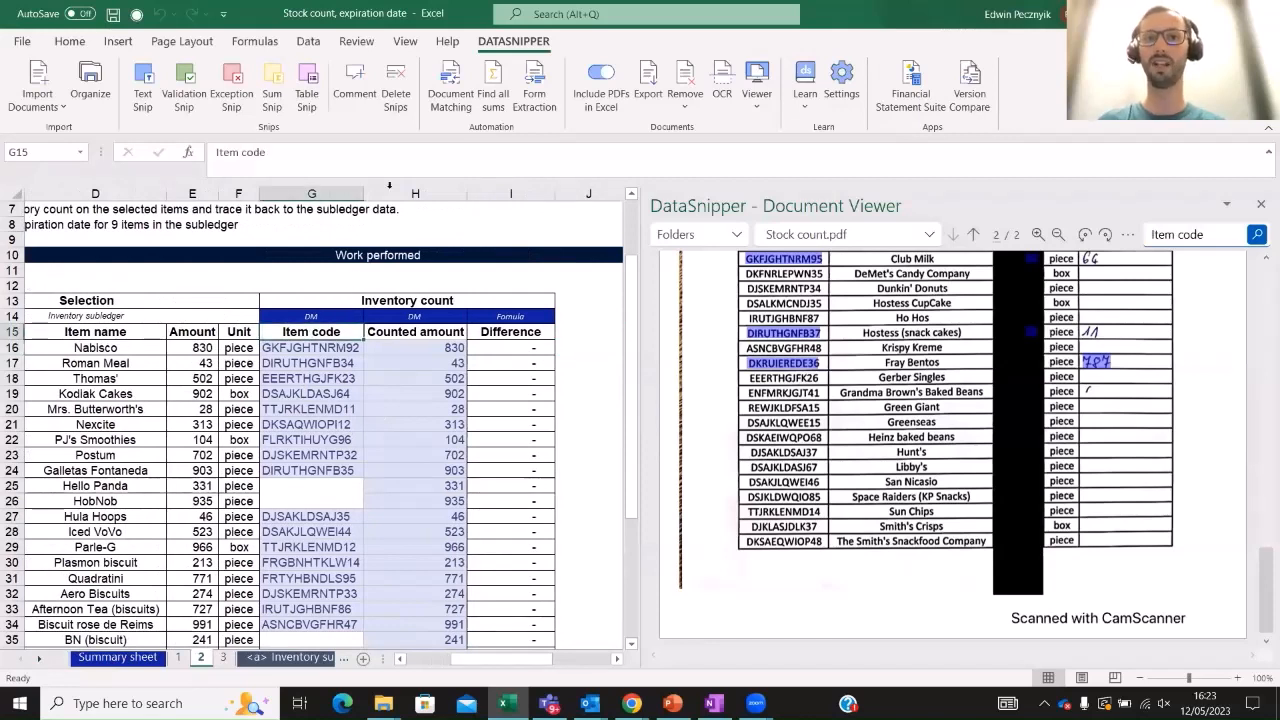
pyautogui.click(450, 97)
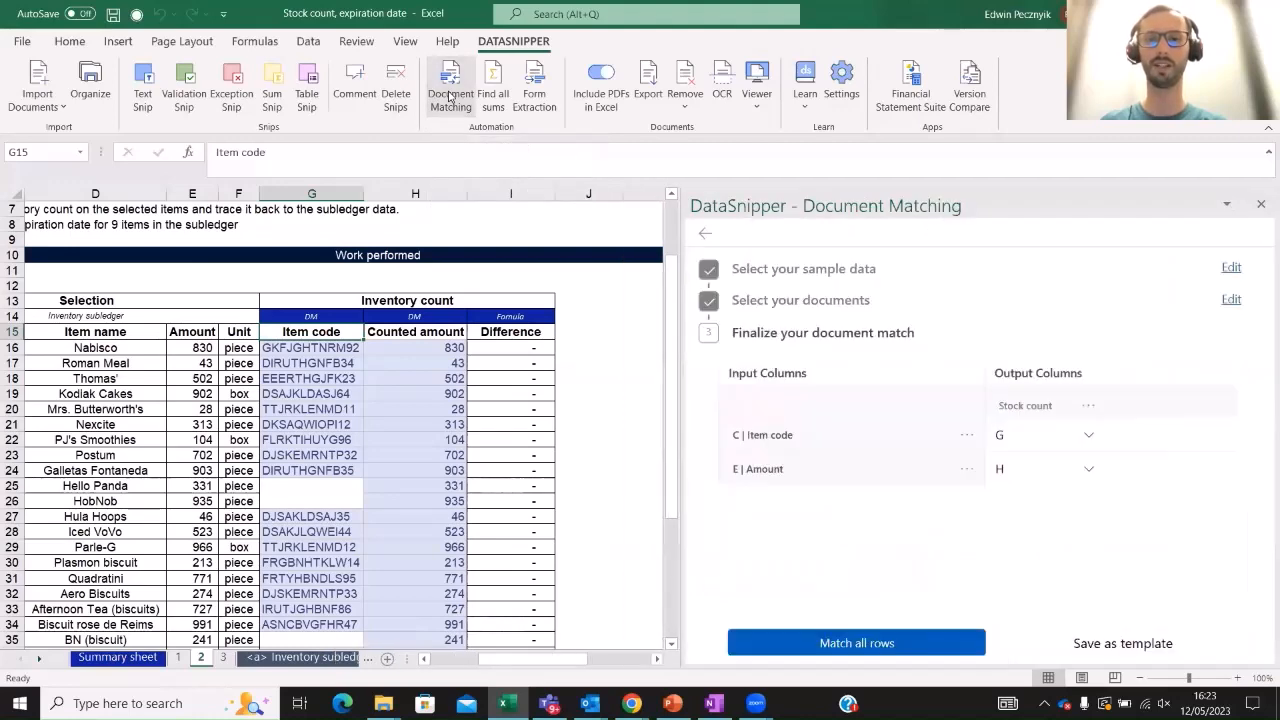
pyautogui.click(820, 645)
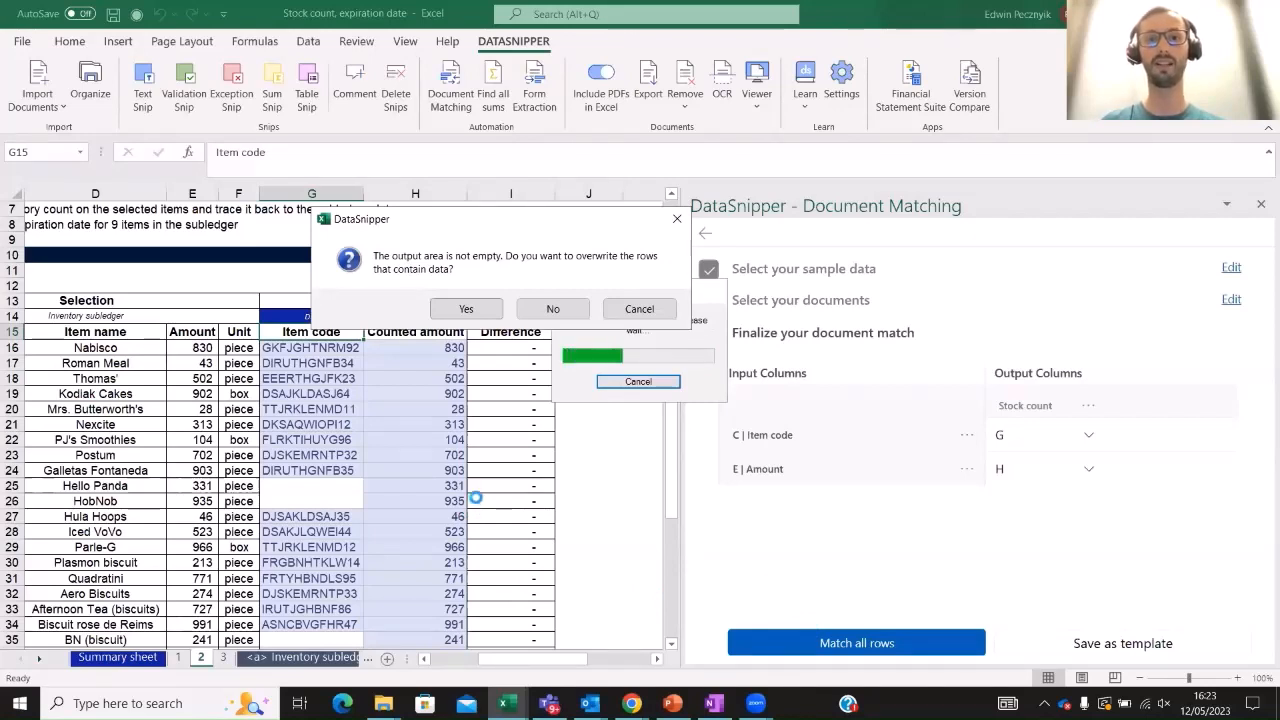
pyautogui.click(464, 311)
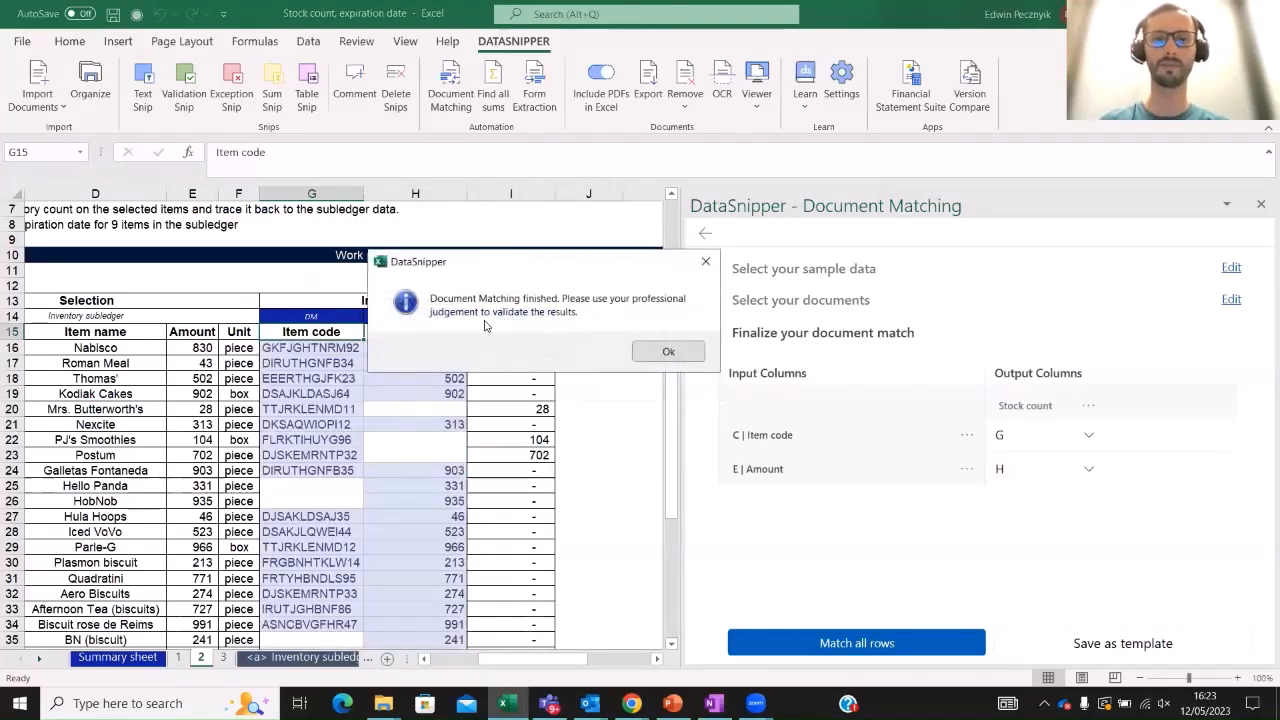
pyautogui.click(668, 354)
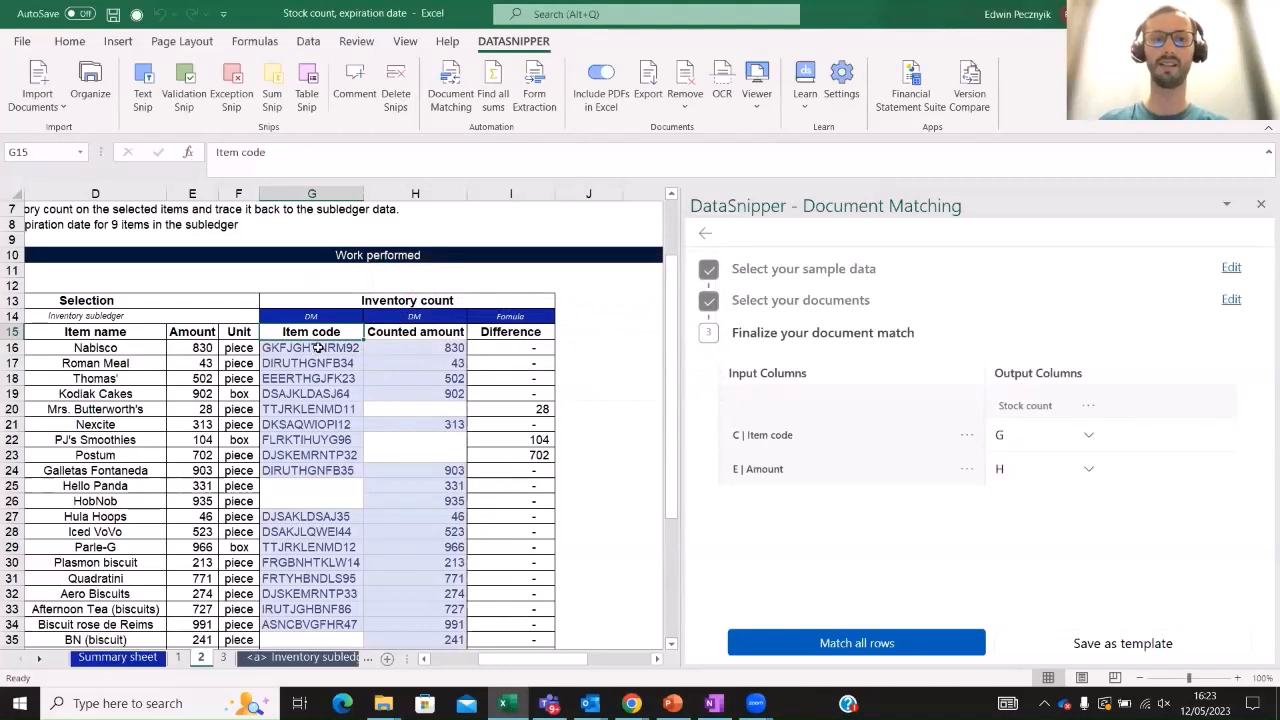
# Examine Nabisco's rematched item code and counted amount and the item codes in G17 to G20 against the redacted Stock count.pdf
pyautogui.click(318, 347)
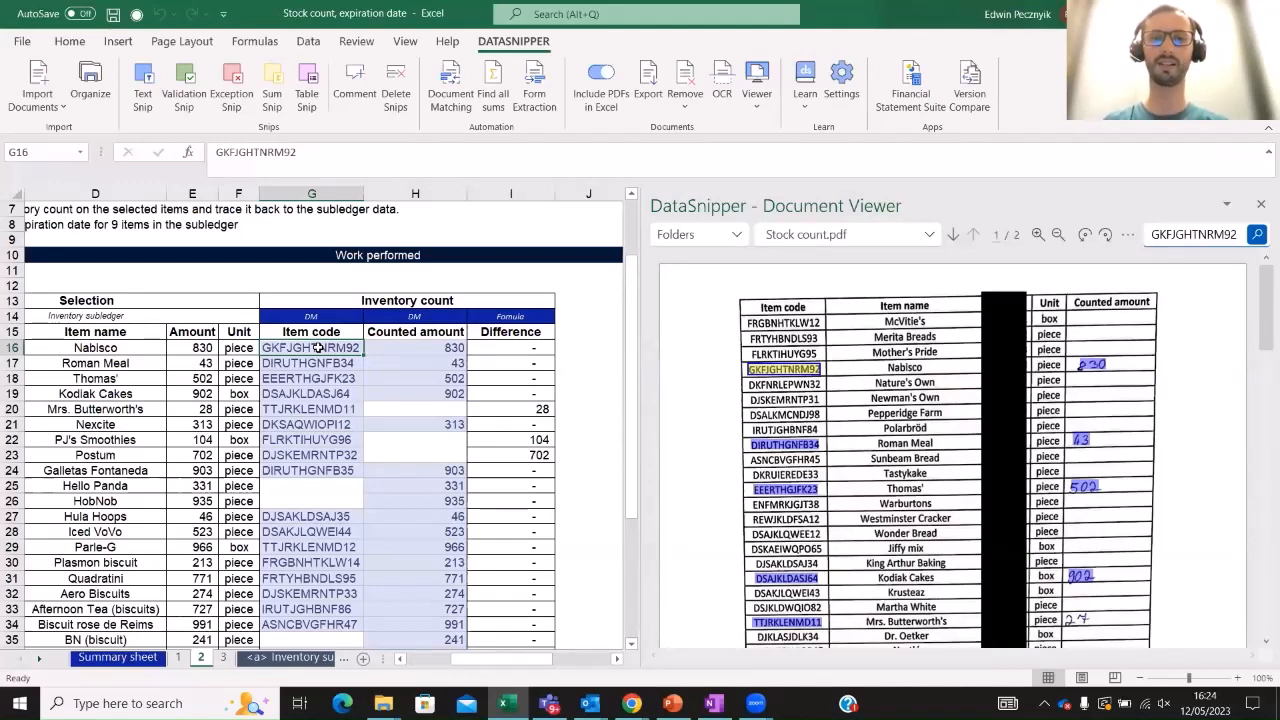
pyautogui.press('Right')
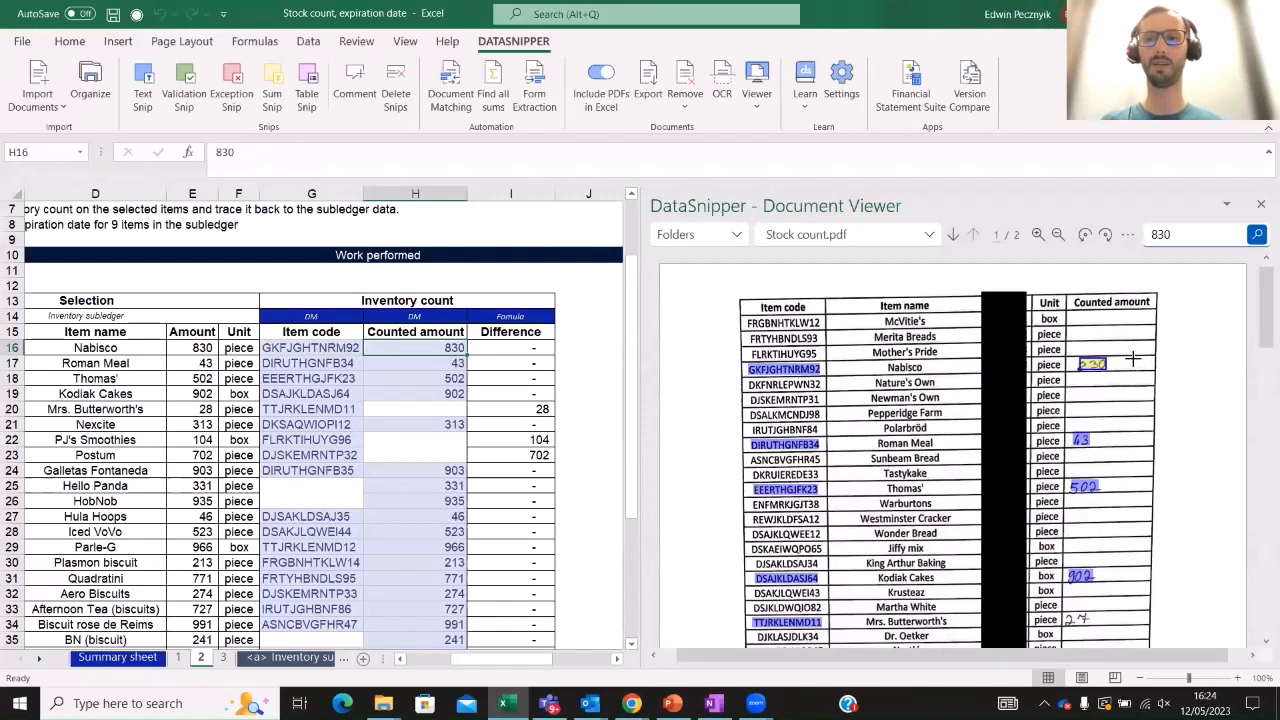
pyautogui.keyDown('ctrl'); pyautogui.scroll(2, 1130, 362); pyautogui.keyUp('ctrl')
pyautogui.moveTo(916, 657); pyautogui.dragTo(975, 657)
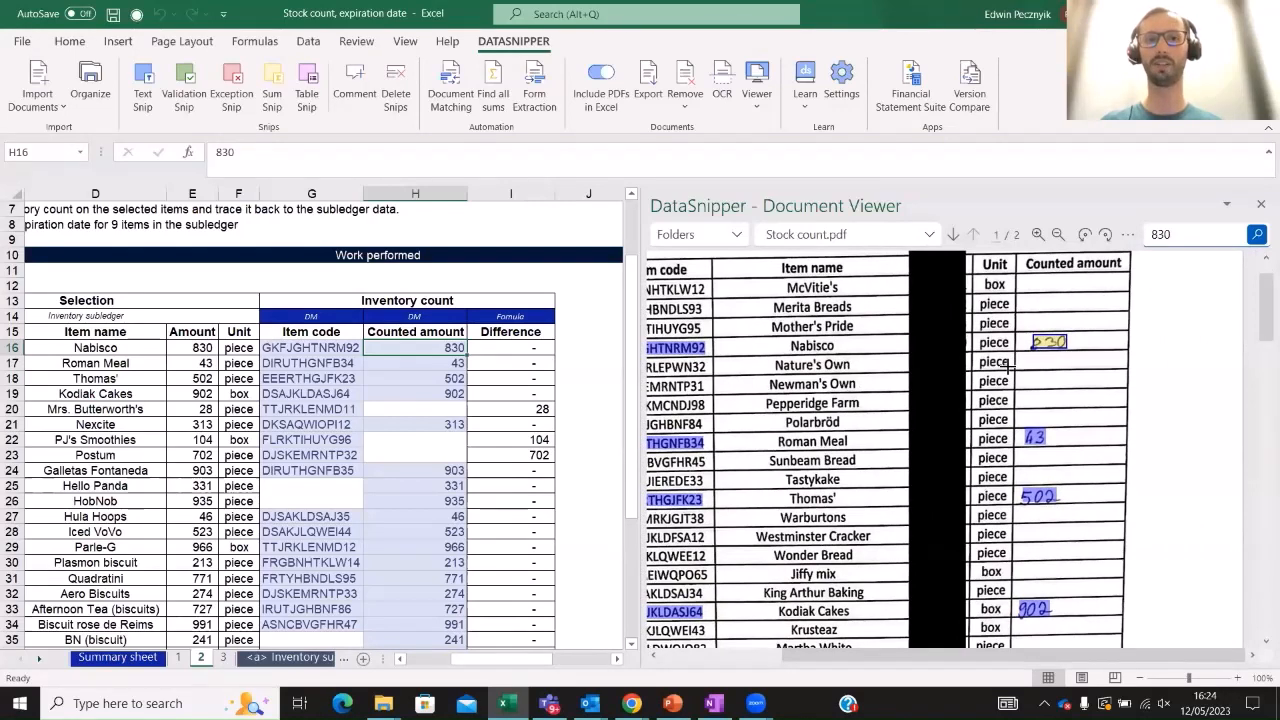
pyautogui.click(686, 95)
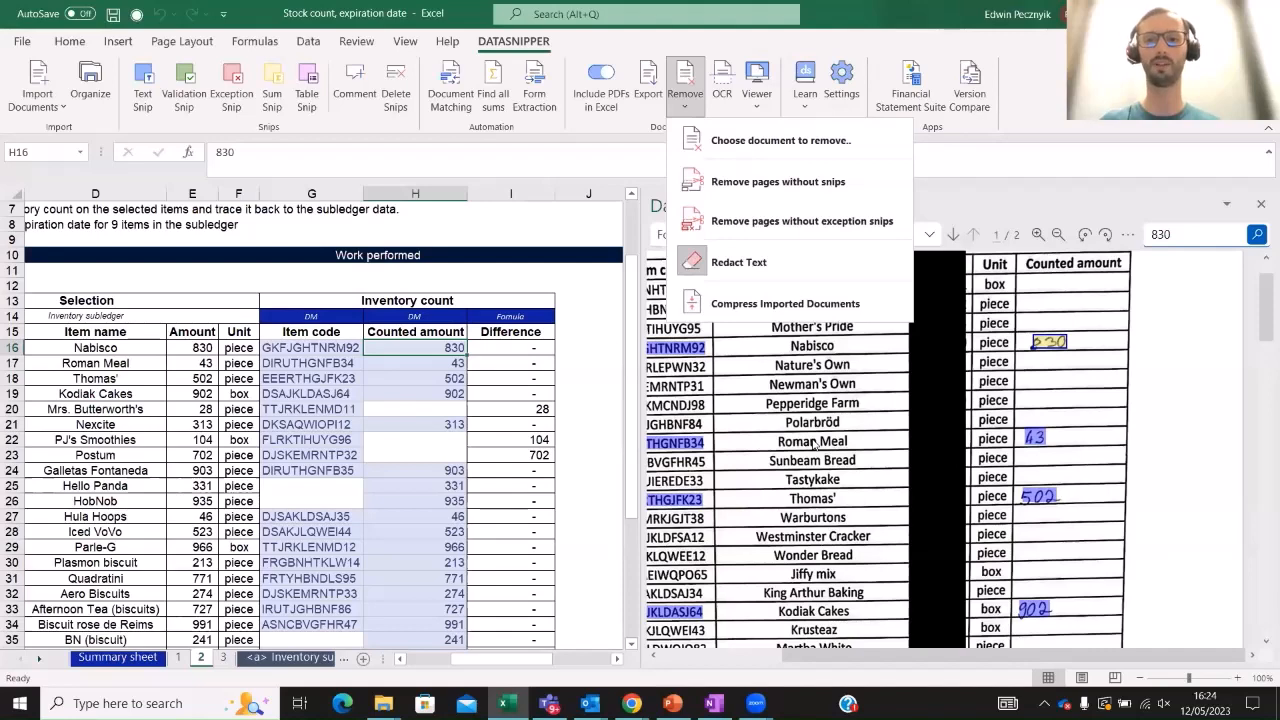
pyautogui.click(813, 442)
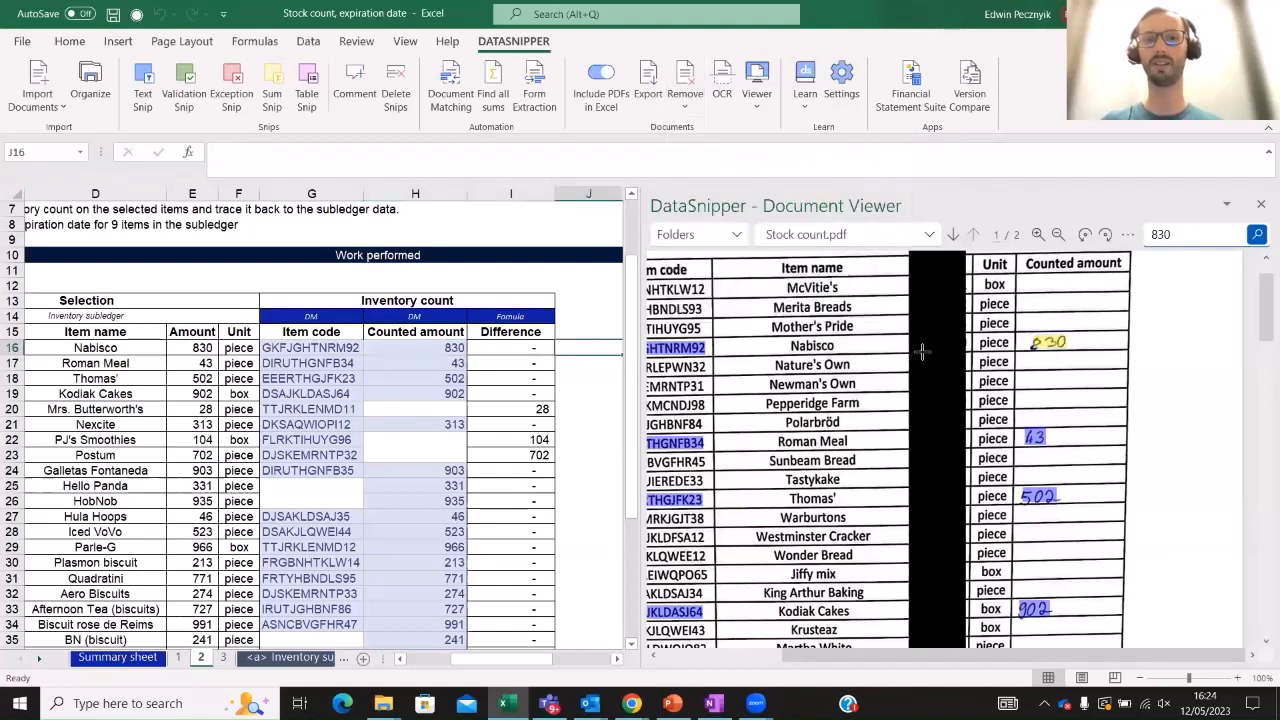
pyautogui.scroll(1, 922, 350)
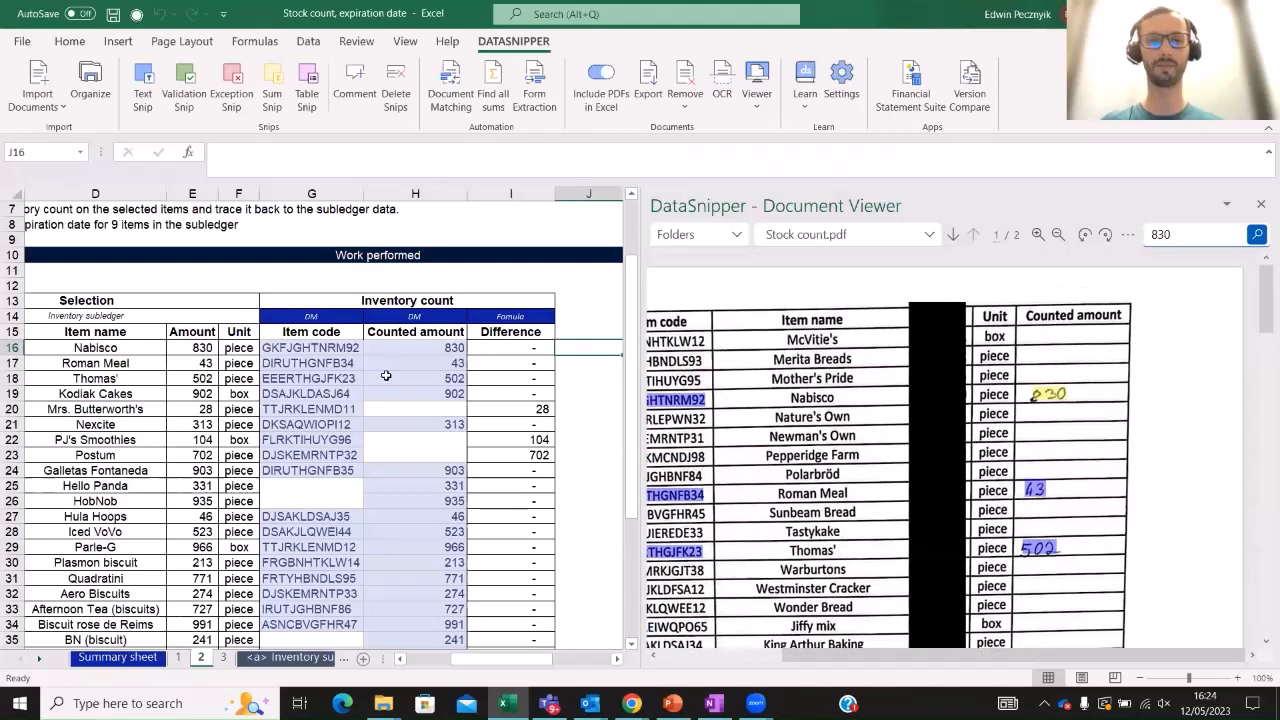
pyautogui.click(338, 363)
pyautogui.press('Down')
pyautogui.press('Down')
pyautogui.press('Down')
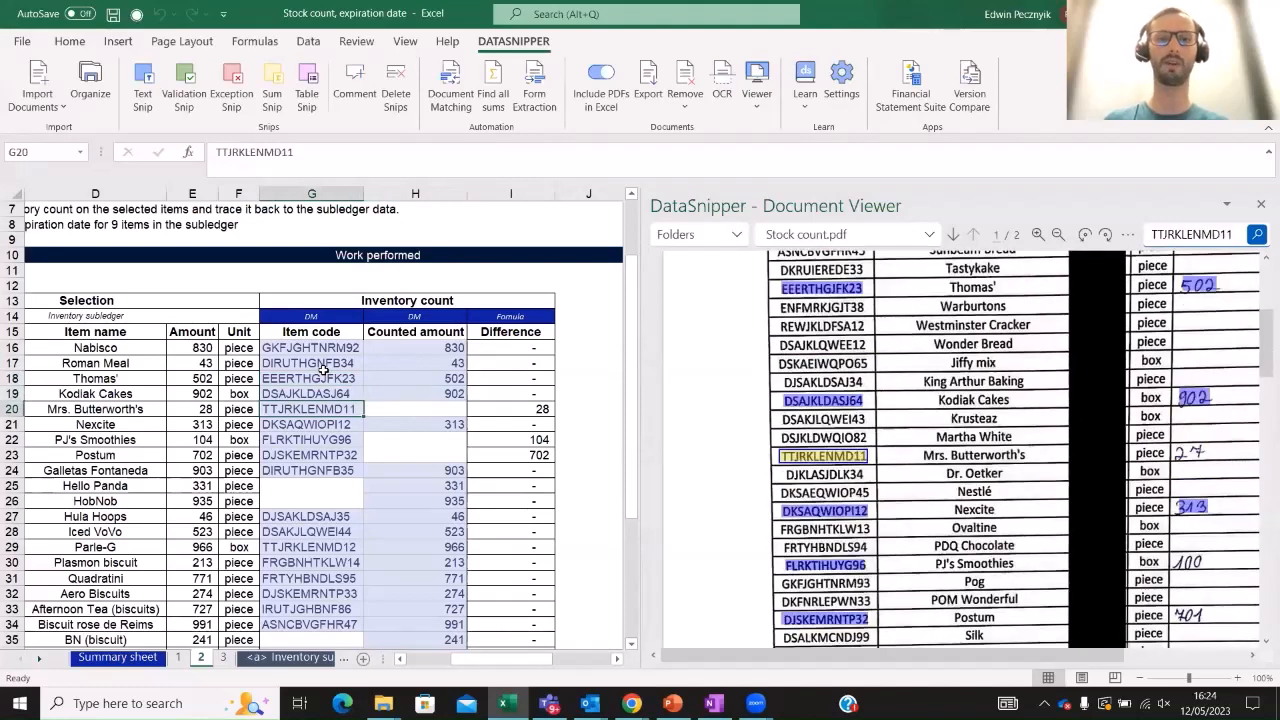
# Highlight the empty match cells H20, H22, H23, G25, G26 and G35 in yellow
pyautogui.scroll(-3, 325, 430)
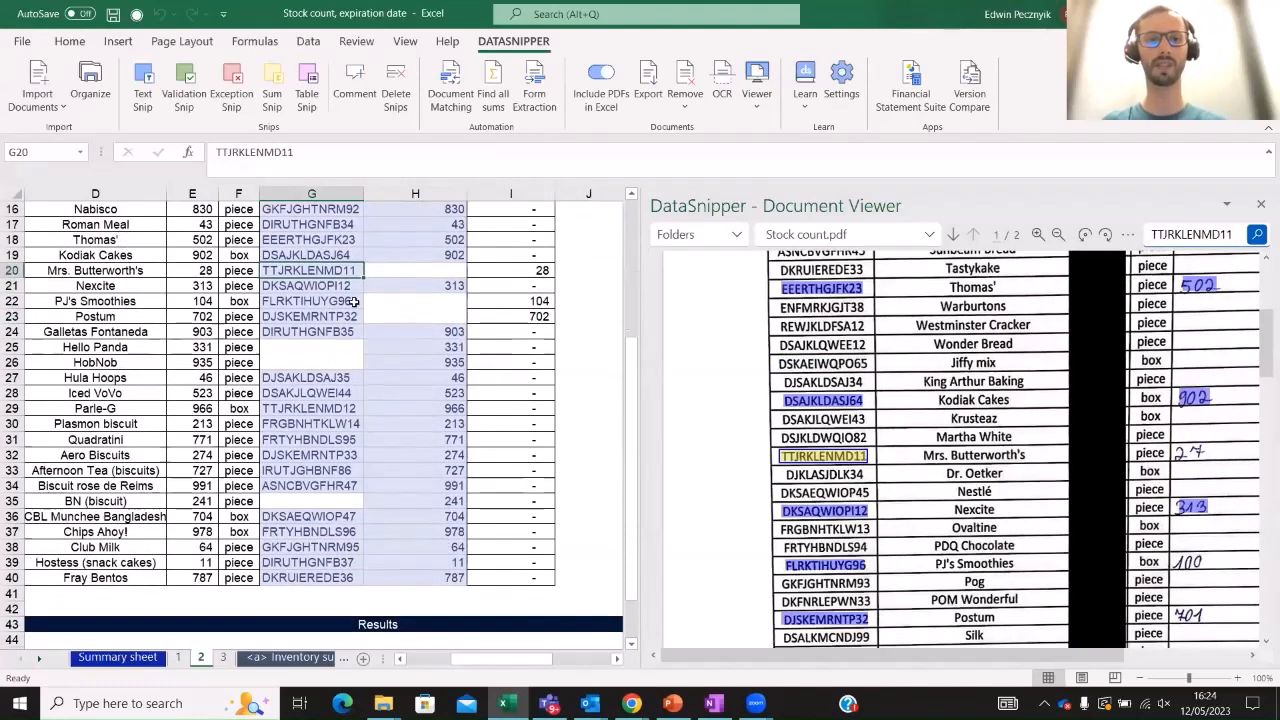
pyautogui.click(383, 271)
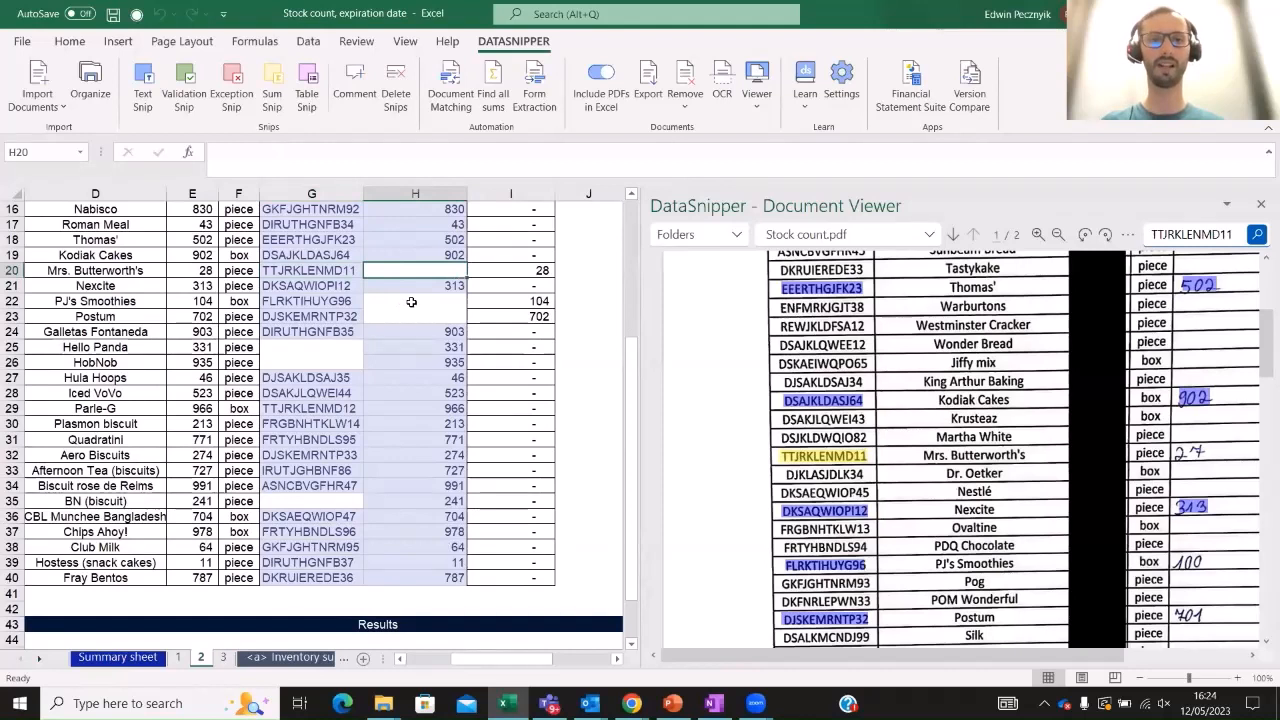
pyautogui.keyDown('ctrl'); pyautogui.click(411, 309); pyautogui.keyUp('ctrl')
pyautogui.keyDown('ctrl'); pyautogui.click(410, 316); pyautogui.keyUp('ctrl')
pyautogui.keyDown('ctrl'); pyautogui.click(312, 347); pyautogui.keyUp('ctrl')
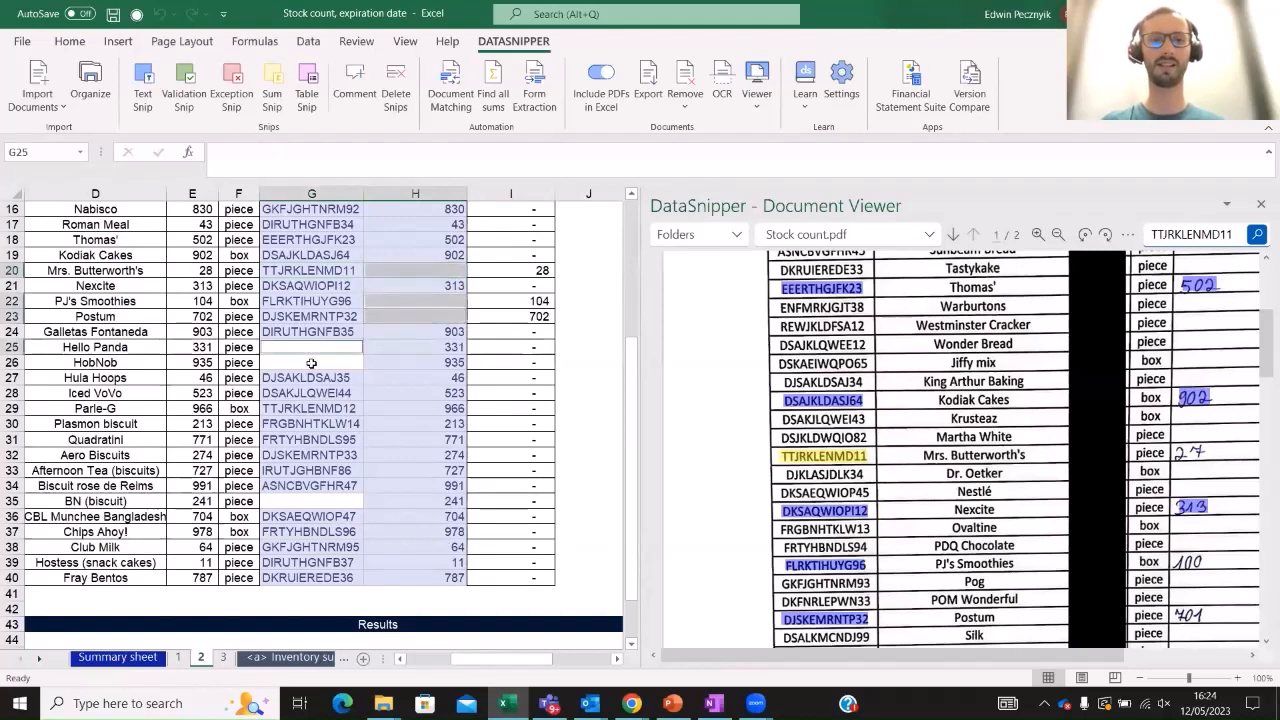
pyautogui.keyDown('ctrl'); pyautogui.click(310, 362); pyautogui.keyUp('ctrl')
pyautogui.keyDown('ctrl'); pyautogui.click(312, 500); pyautogui.keyUp('ctrl')
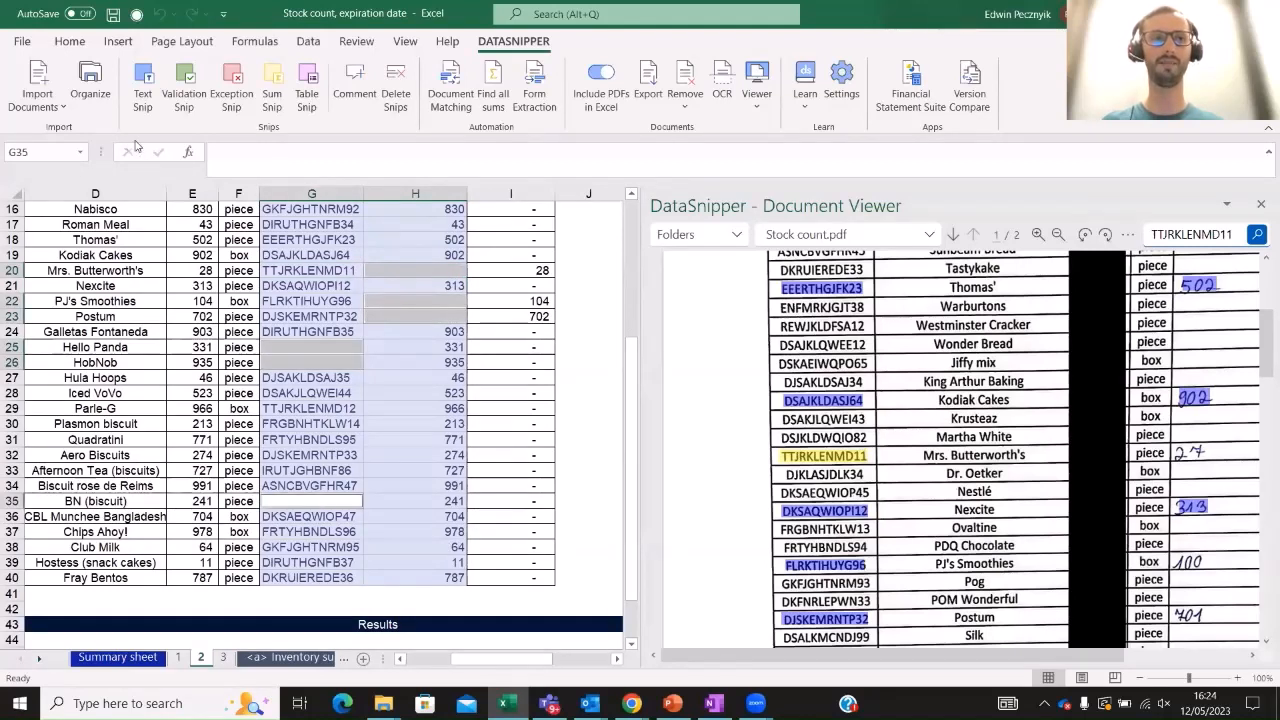
pyautogui.click(70, 41)
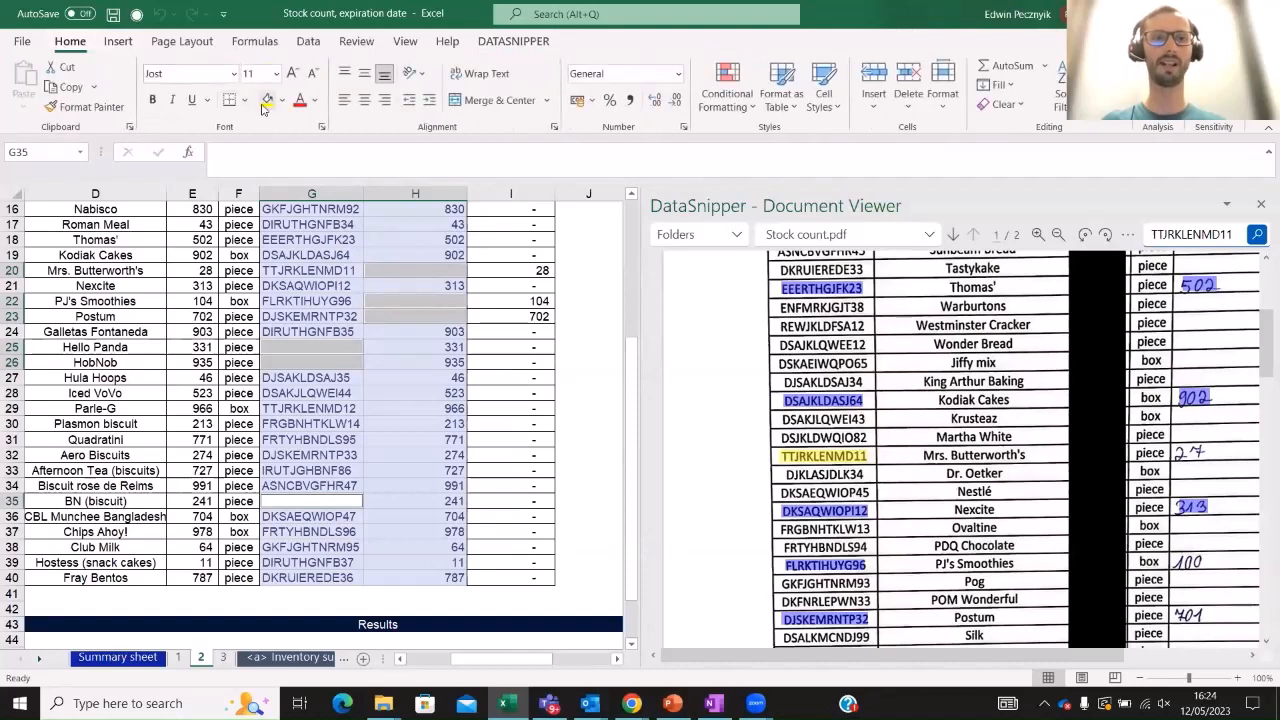
pyautogui.click(266, 99)
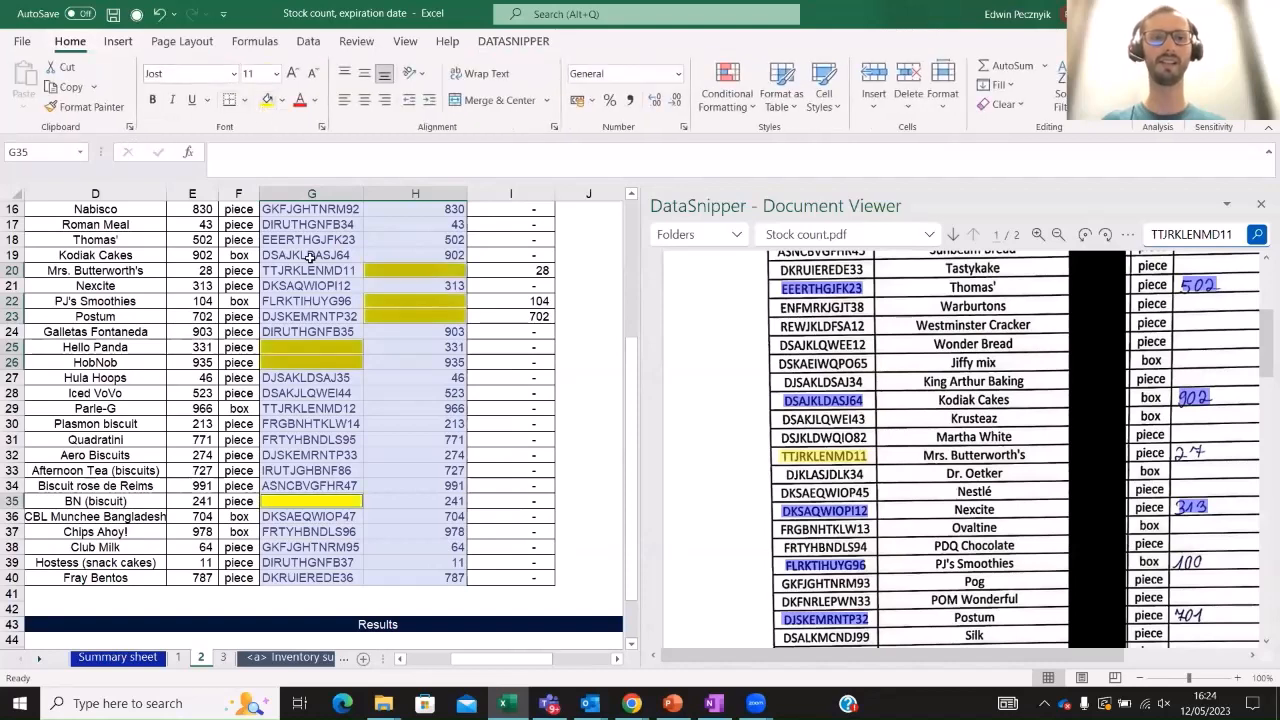
# Mark Mrs. Butterworth's handwritten count in Stock count.pdf with an exception snip linked to H20
pyautogui.click(411, 269)
pyautogui.scroll(3, 411, 269)
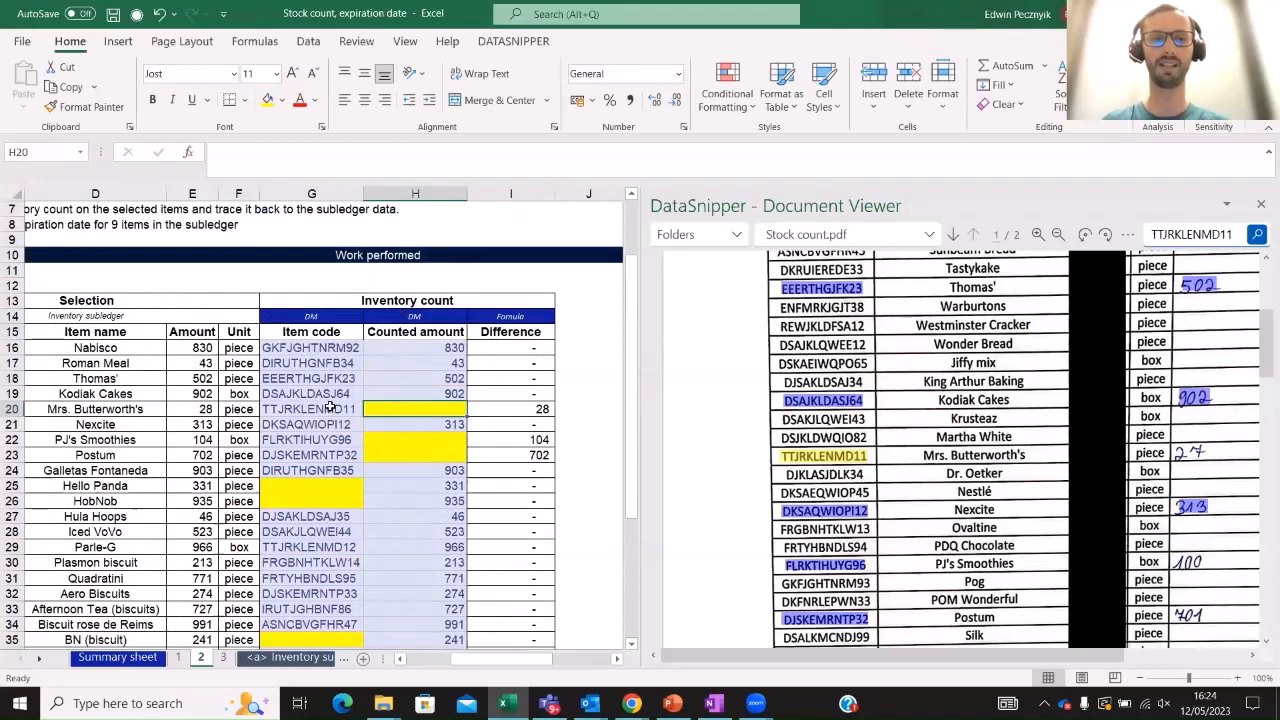
pyautogui.click(330, 407)
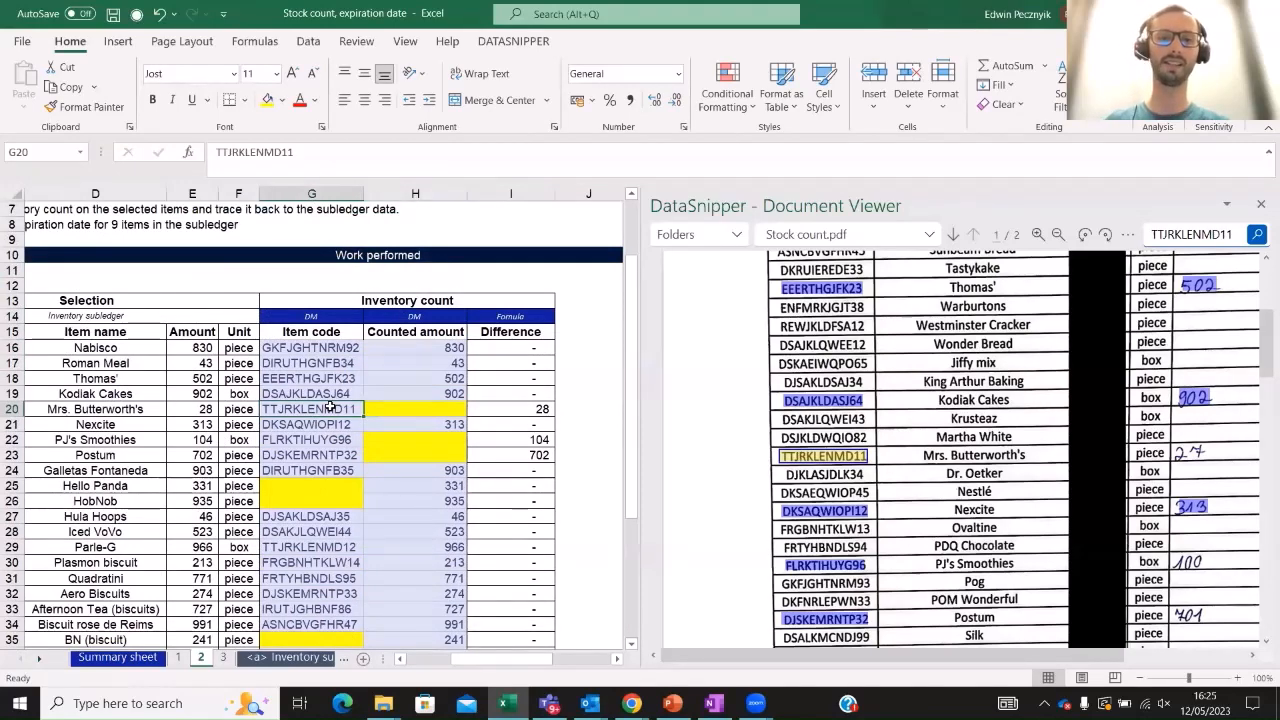
pyautogui.press('Up')
pyautogui.press('Down')
pyautogui.press('Right')
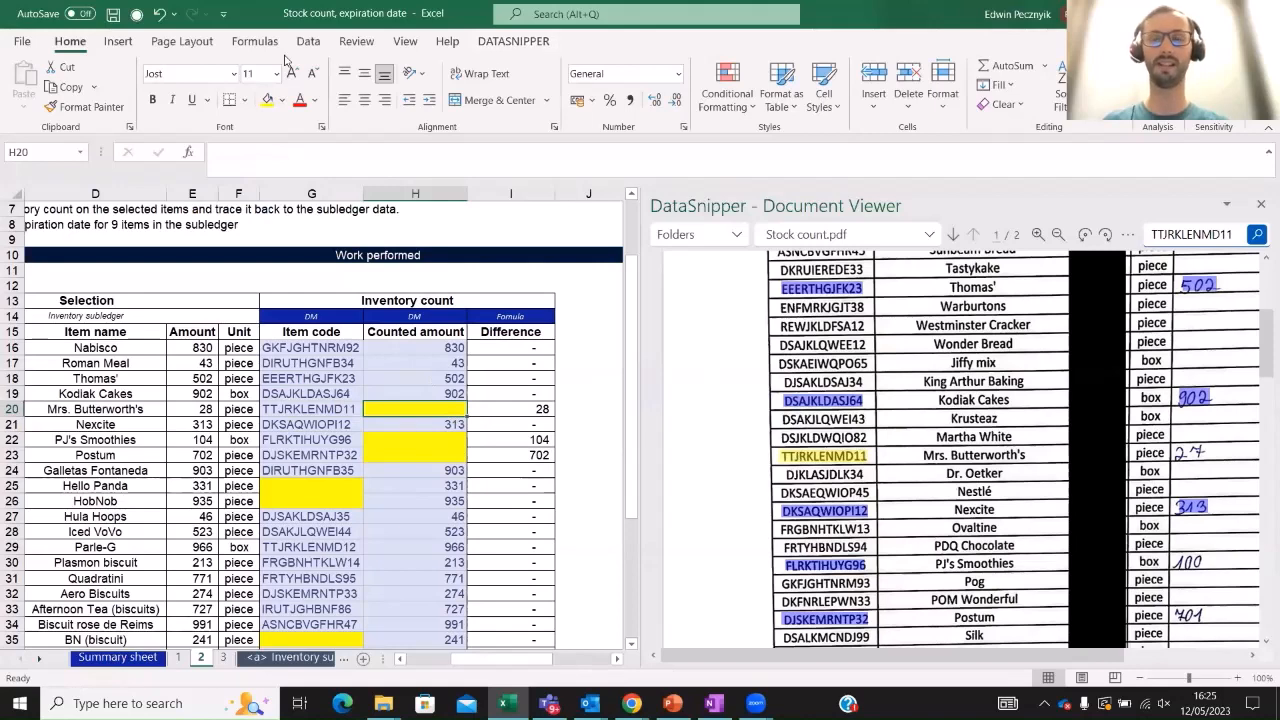
pyautogui.click(534, 42)
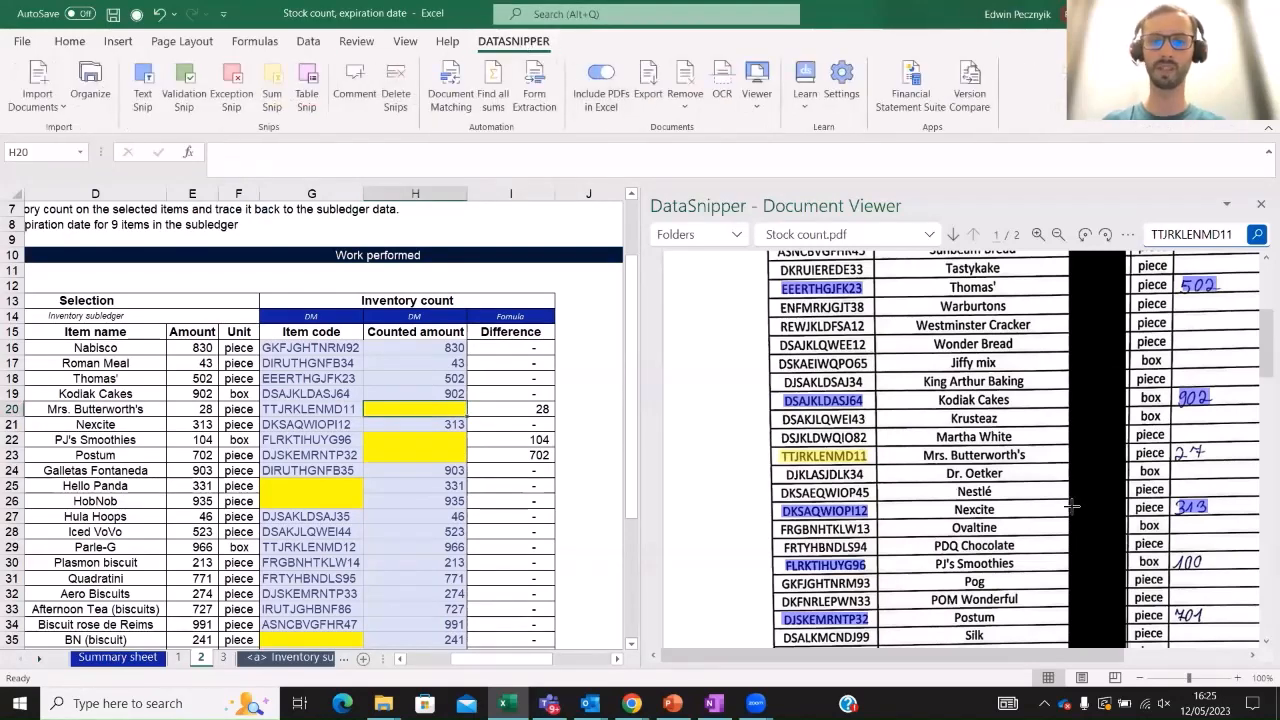
pyautogui.moveTo(936, 658); pyautogui.dragTo(1031, 656)
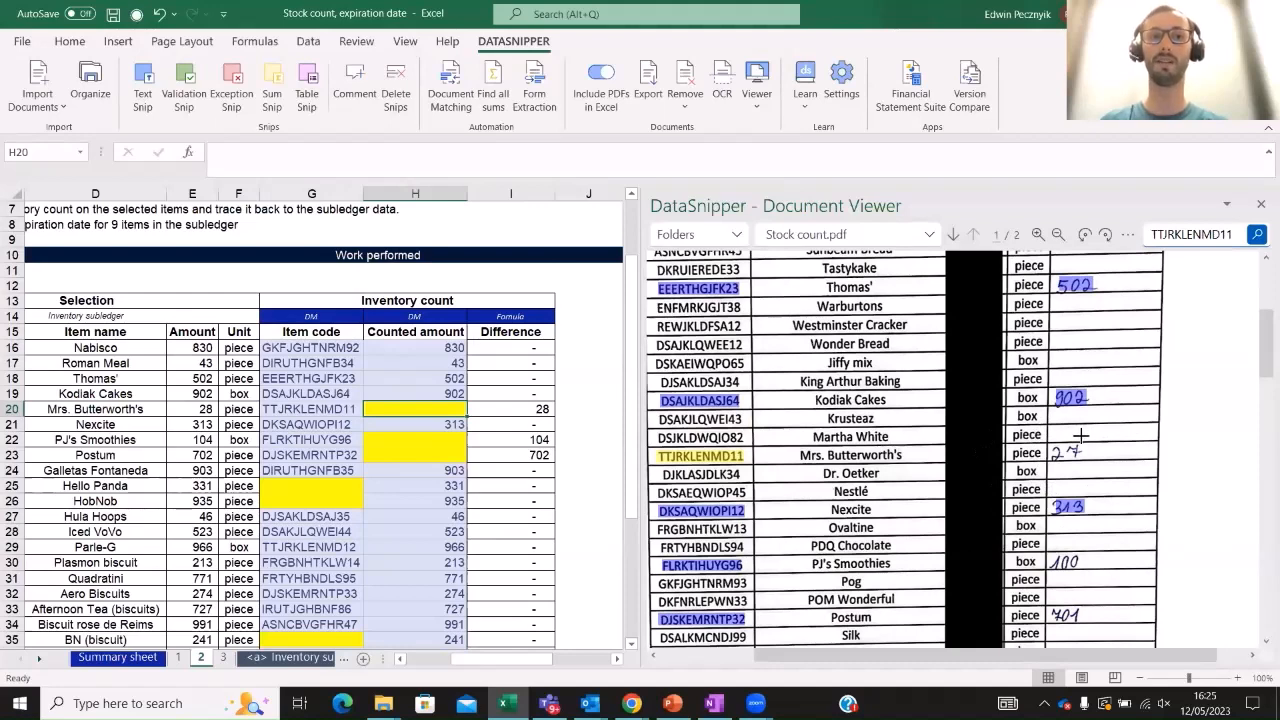
pyautogui.click(238, 94)
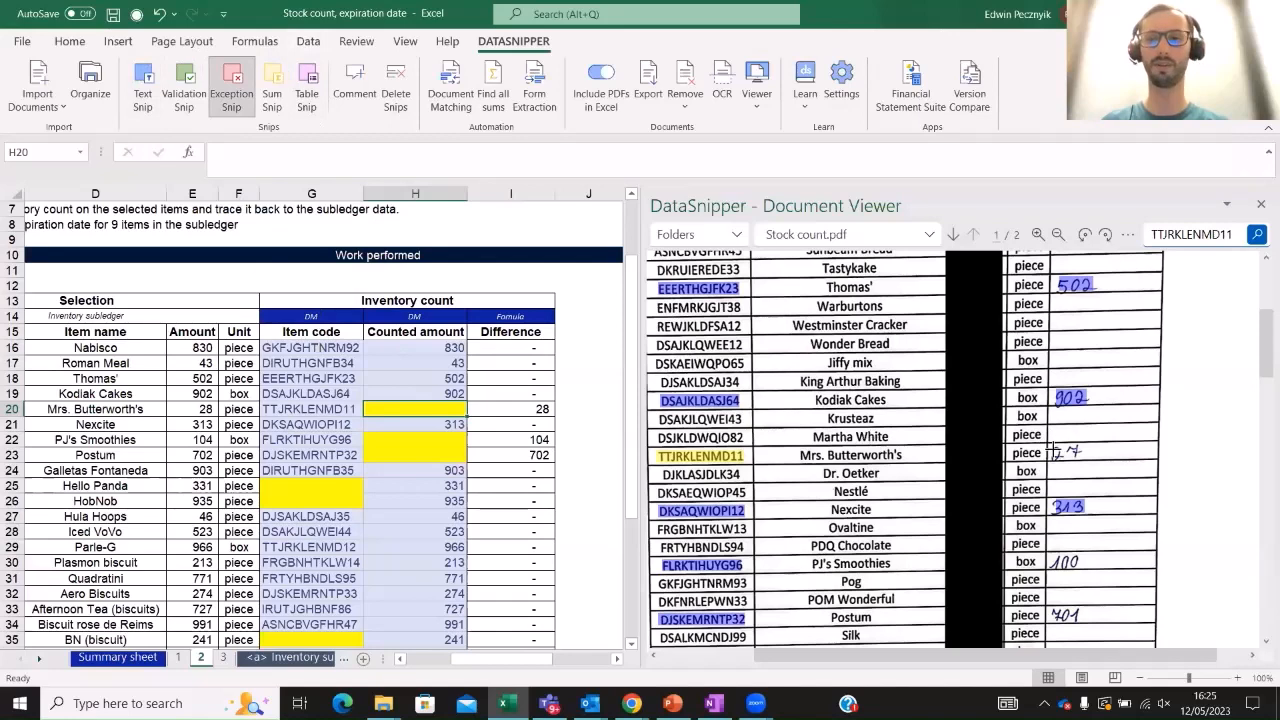
pyautogui.moveTo(1046, 437); pyautogui.dragTo(1088, 470)
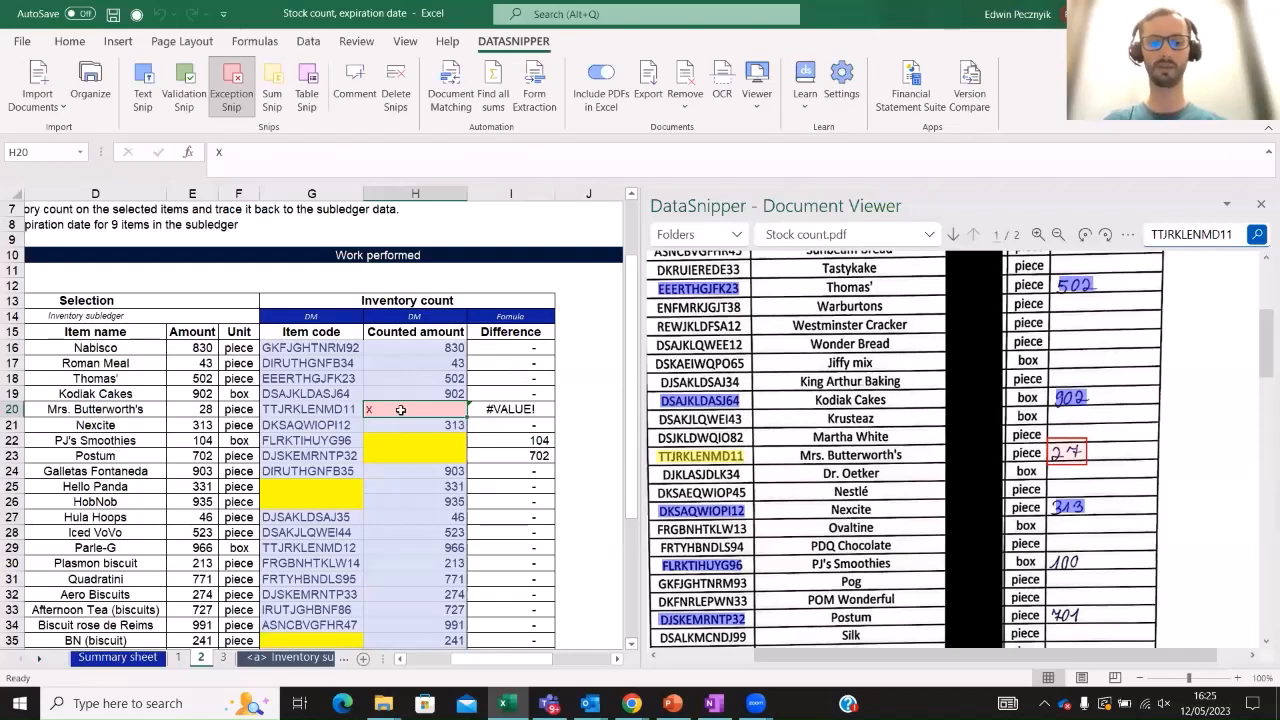
# Overwrite the exception mark in Mrs. Butterworth's counted amount cell H20 with 27
pyautogui.write('2')
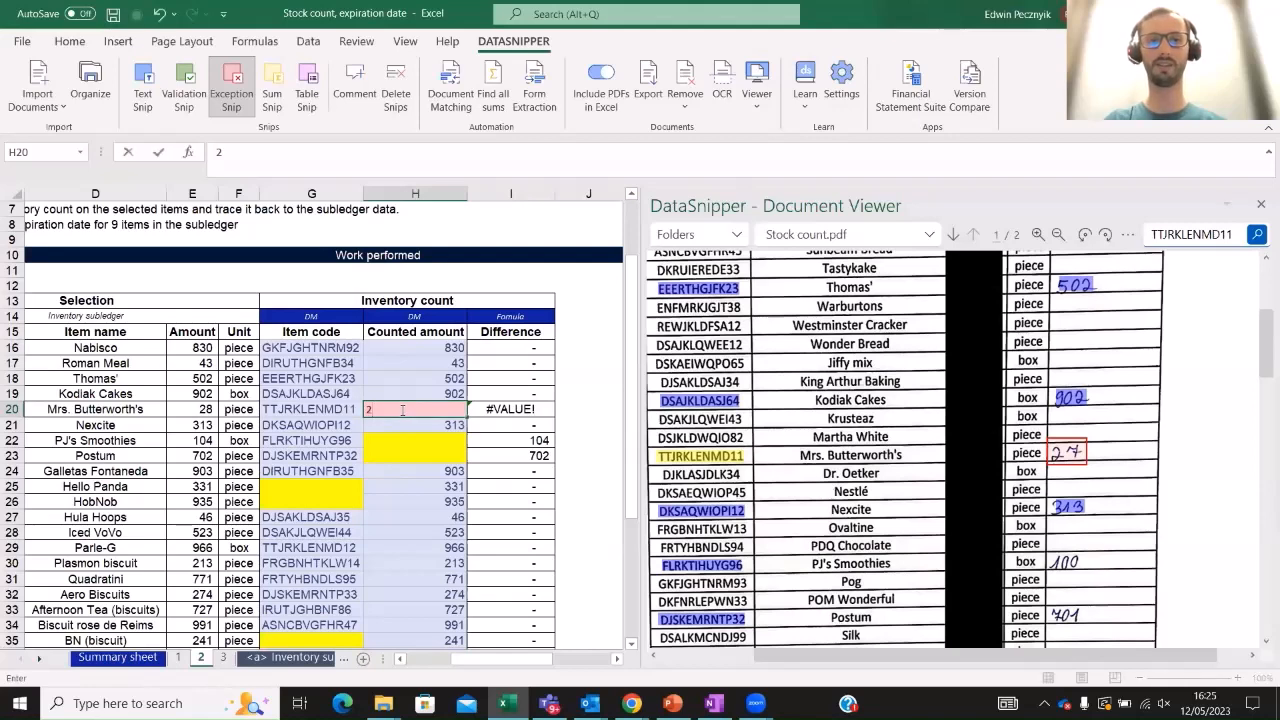
pyautogui.write('7')
pyautogui.press('Return')
pyautogui.click(400, 410)
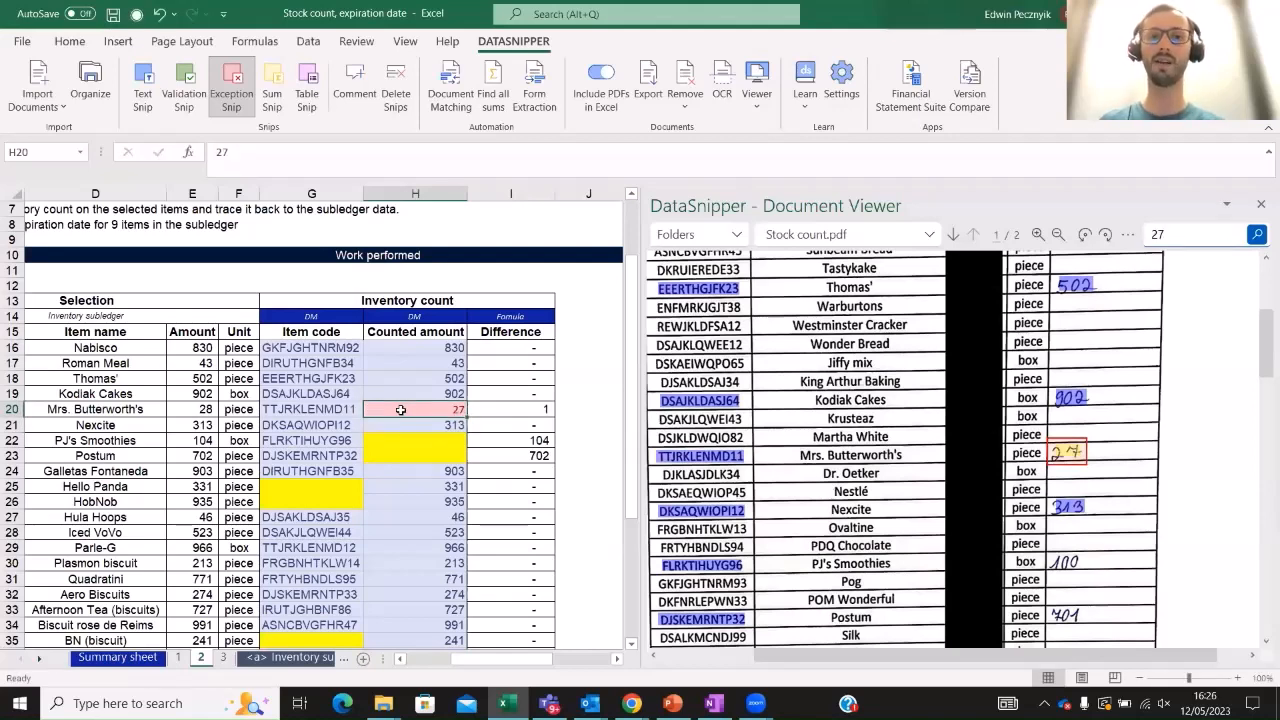
# Replace H20's exception snip with a text snip of Mrs. Butterworth's handwritten 27 and convert it to an exception snip
pyautogui.press('Delete')
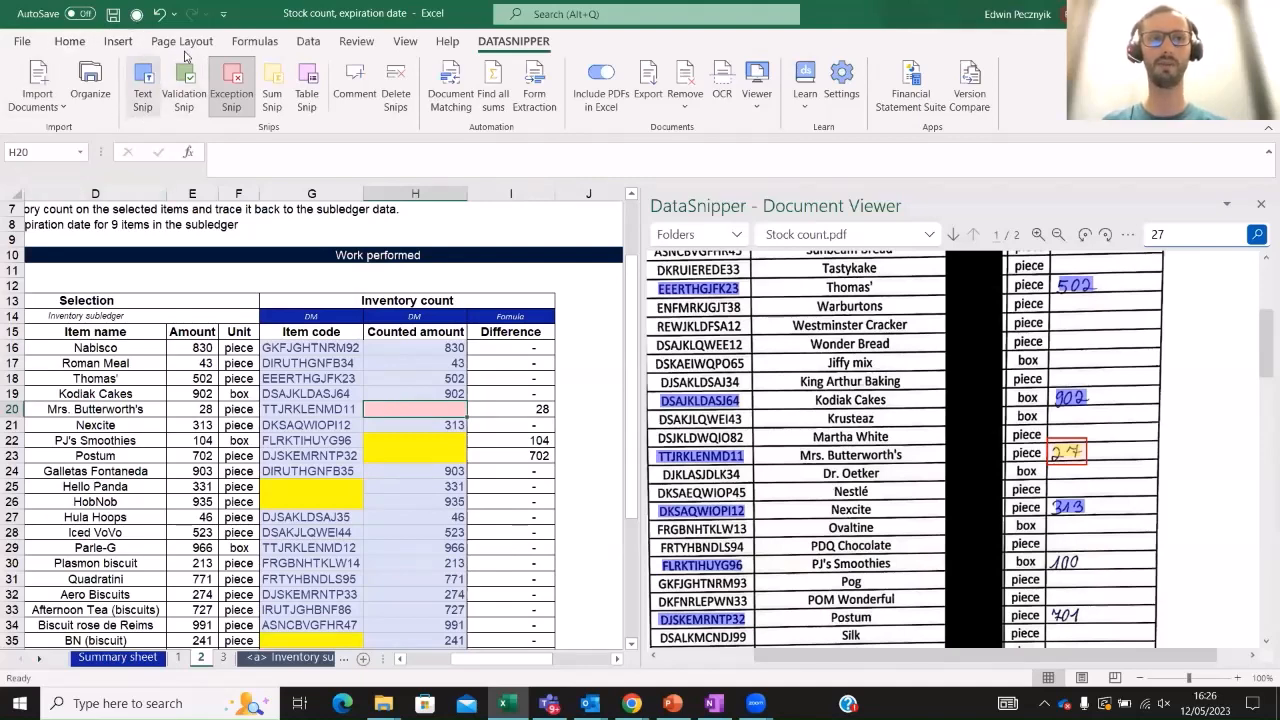
pyautogui.click(145, 96)
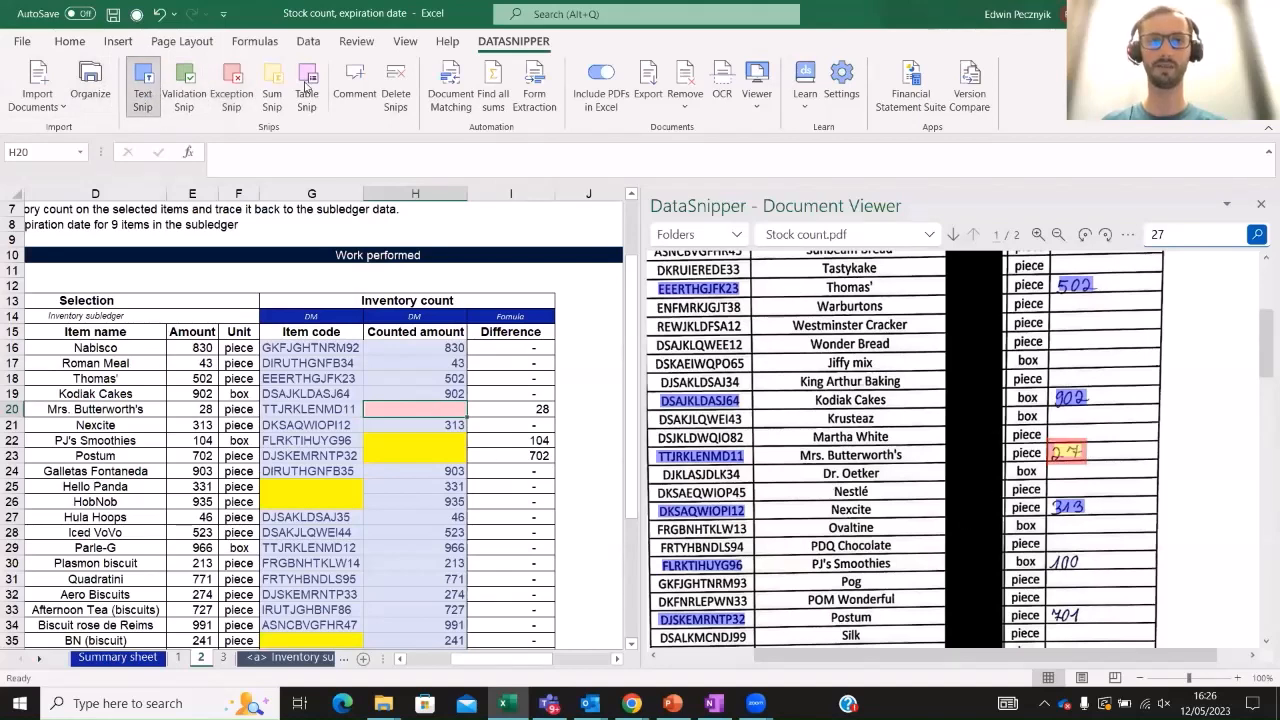
pyautogui.click(404, 88)
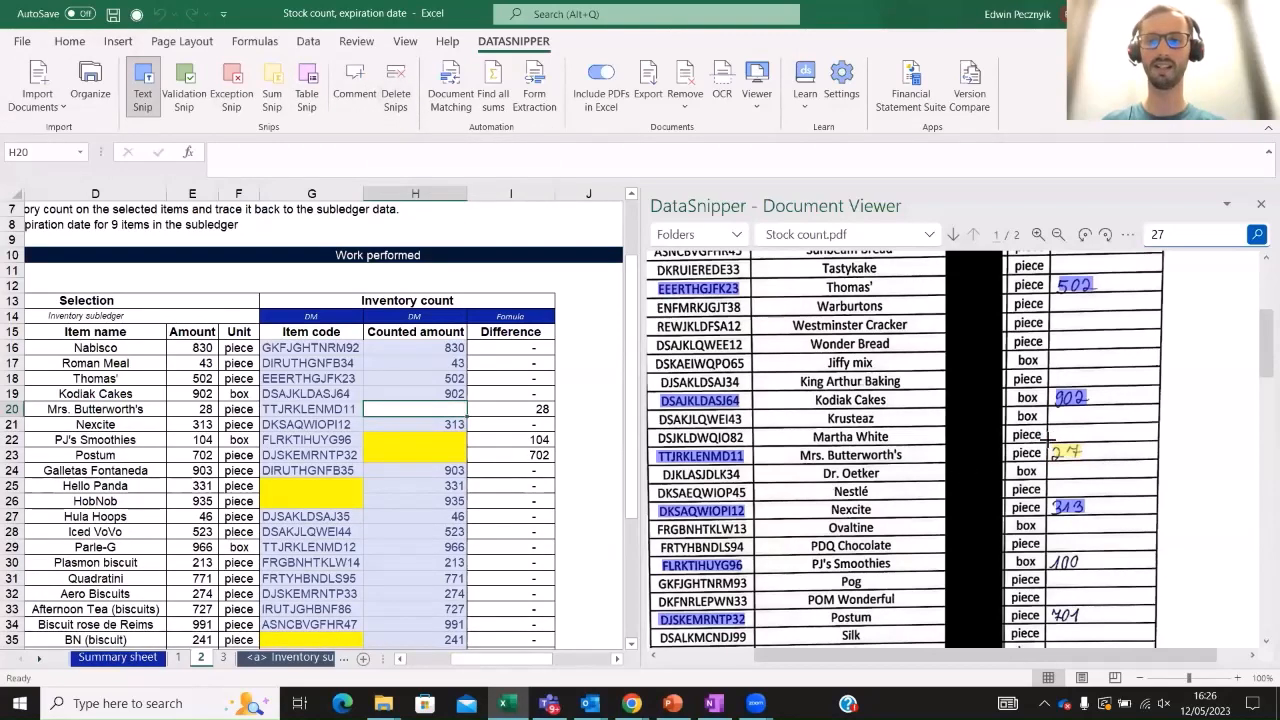
pyautogui.moveTo(1048, 440); pyautogui.dragTo(1085, 470)
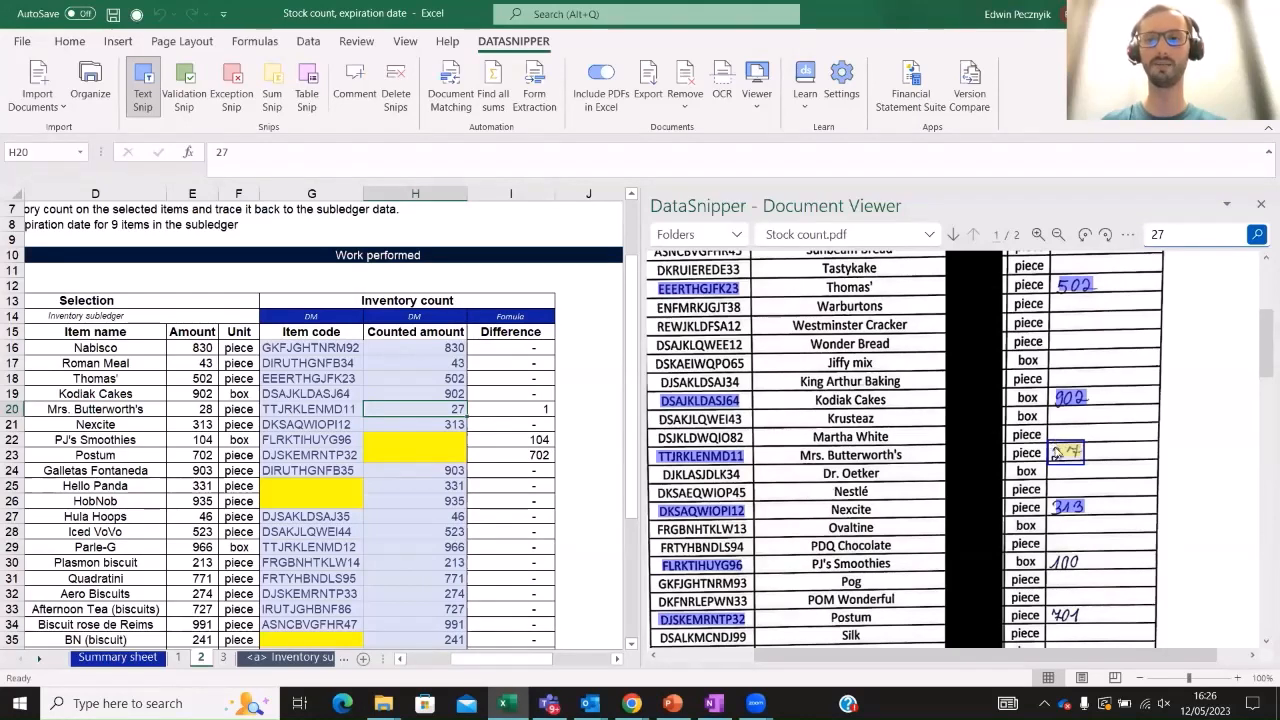
pyautogui.rightClick(1058, 453)
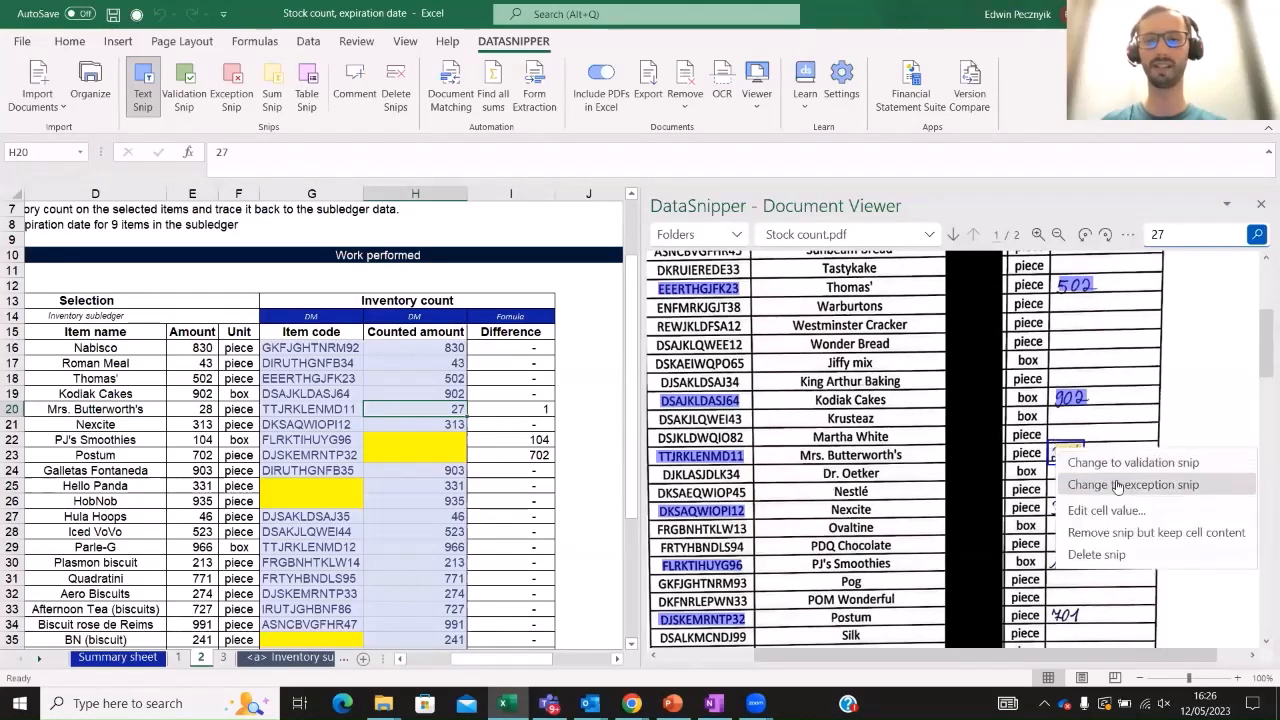
pyautogui.click(1117, 486)
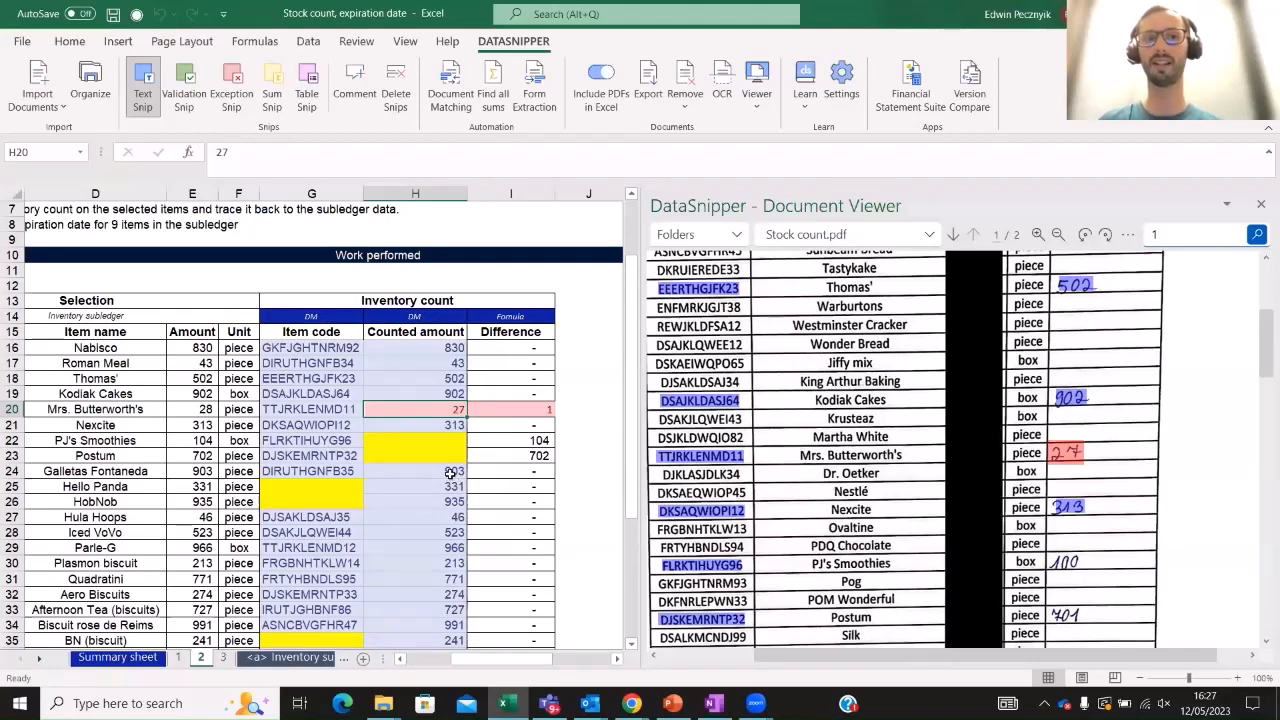
# Capture PJ's Smoothies' handwritten count of 100 into H22 with a text snip and convert it to an exception snip
pyautogui.click(339, 442)
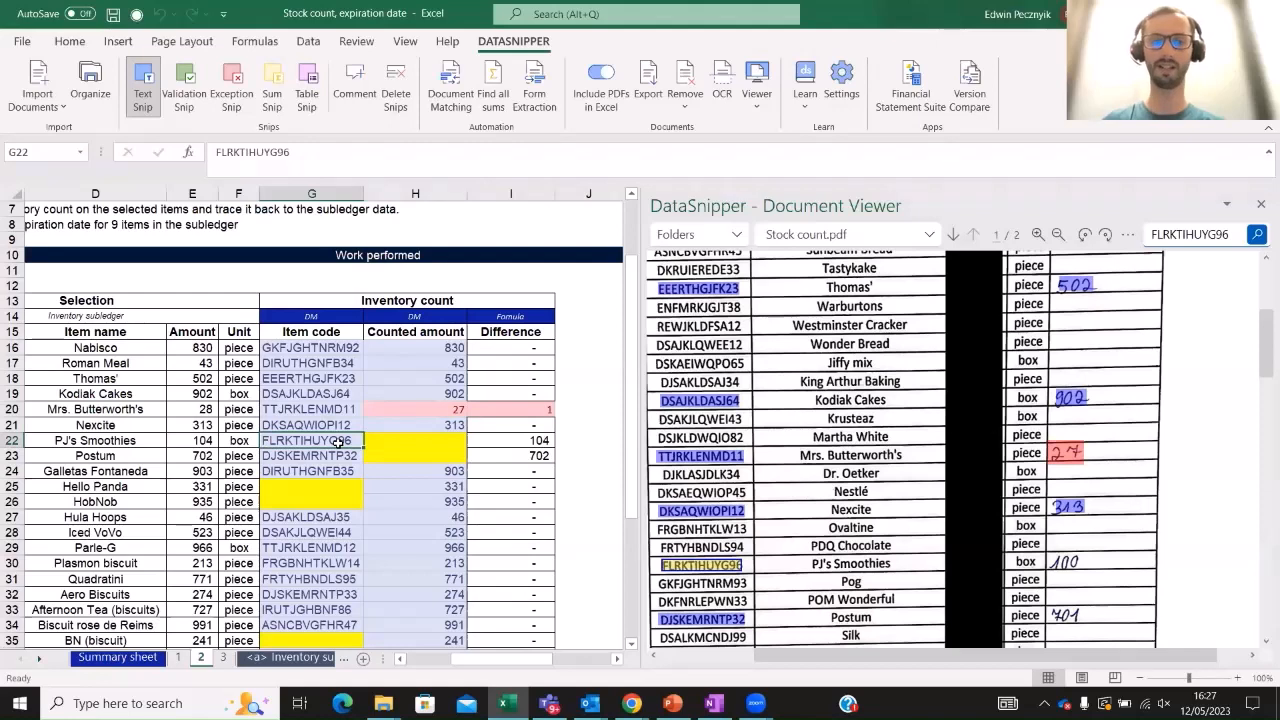
pyautogui.press('Tab')
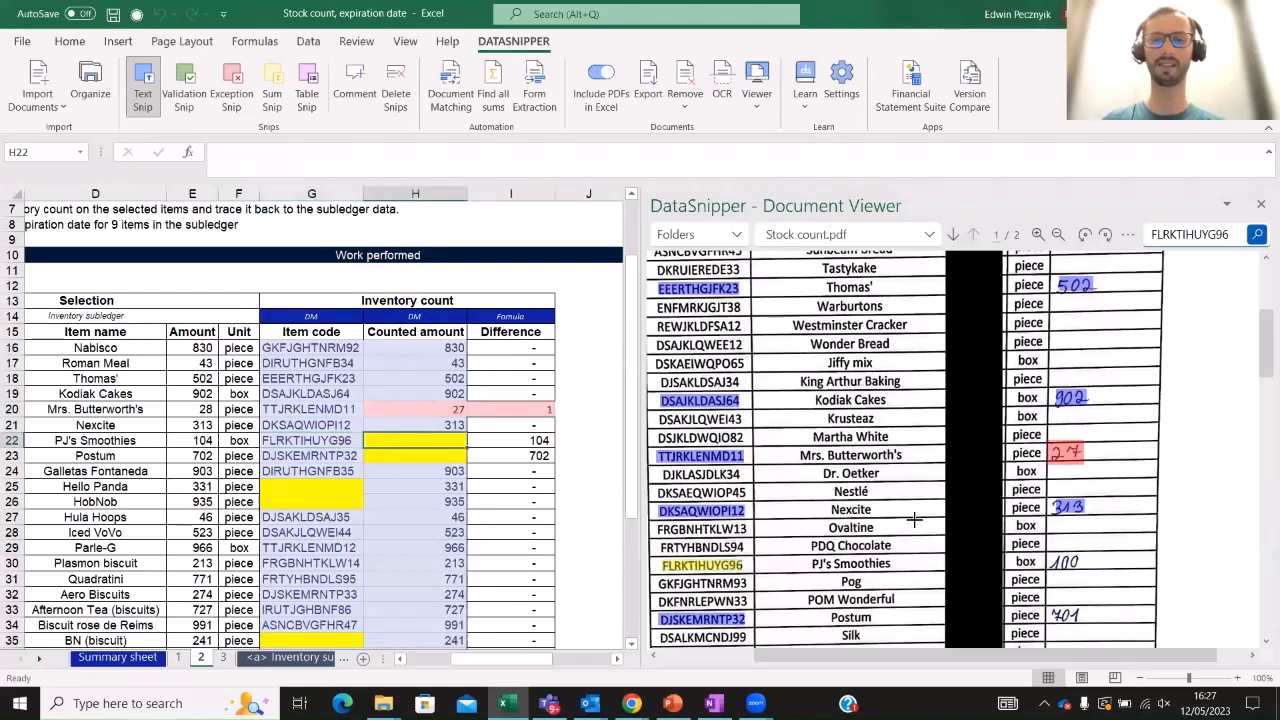
pyautogui.scroll(-2, 1038, 467)
pyautogui.moveTo(1046, 474); pyautogui.dragTo(1090, 498)
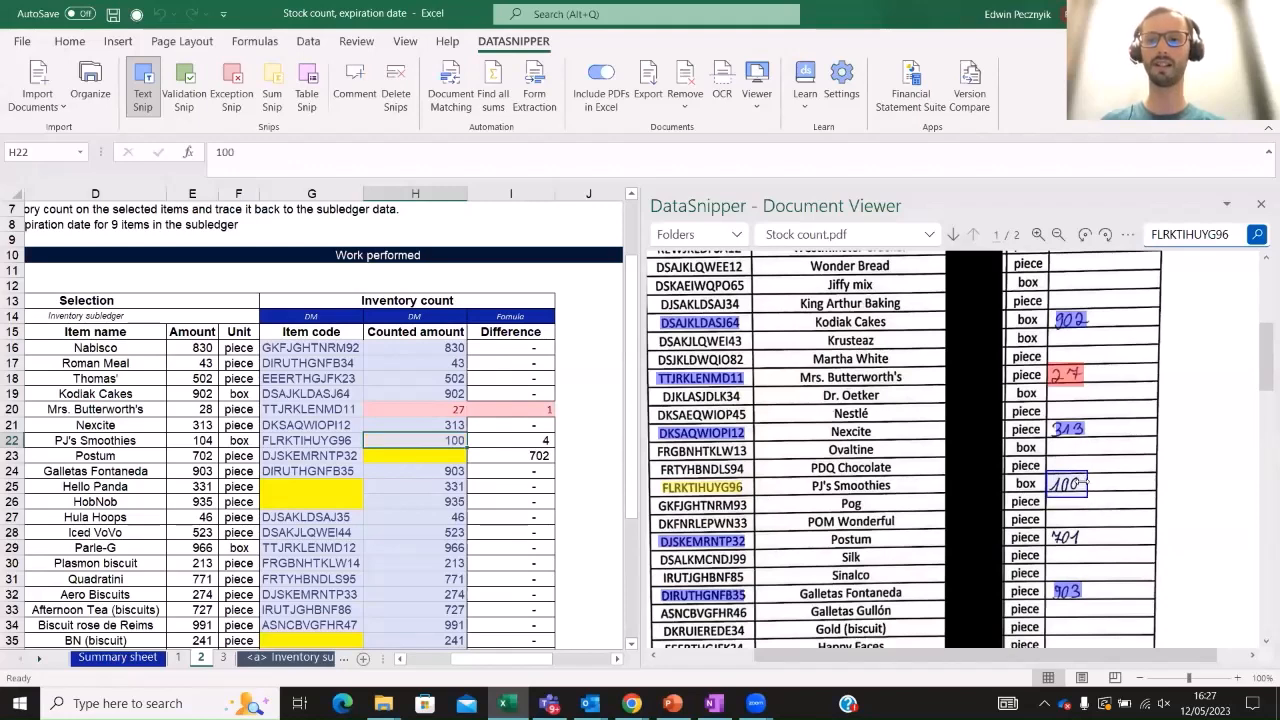
pyautogui.rightClick(1080, 479)
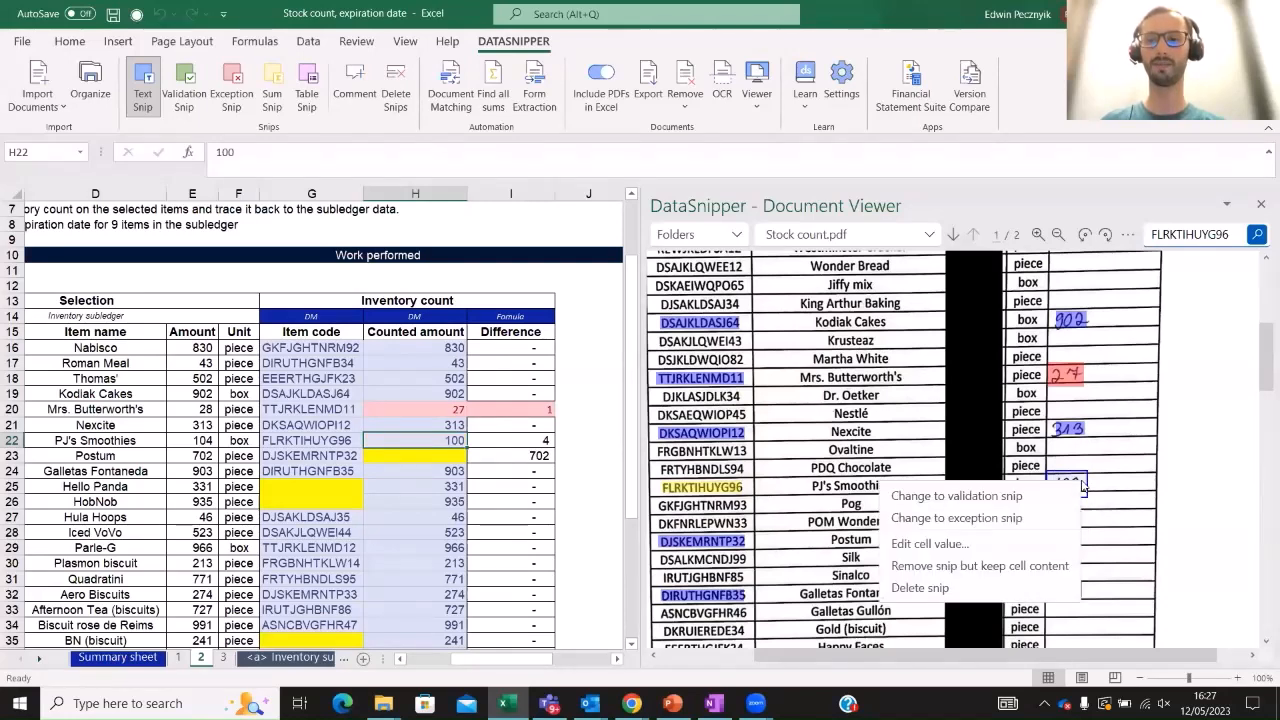
pyautogui.click(1010, 517)
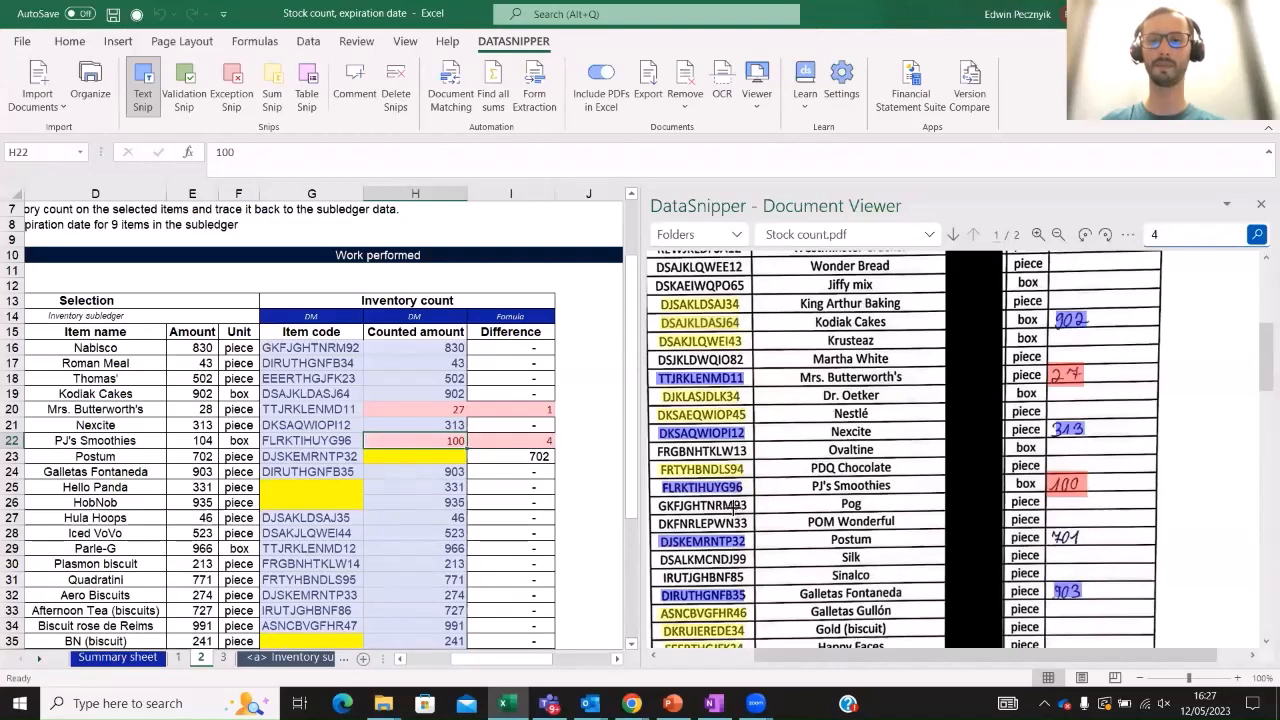
# Capture Postum's handwritten count of 701 into H23 with a text snip and convert it to an exception snip
pyautogui.click(347, 456)
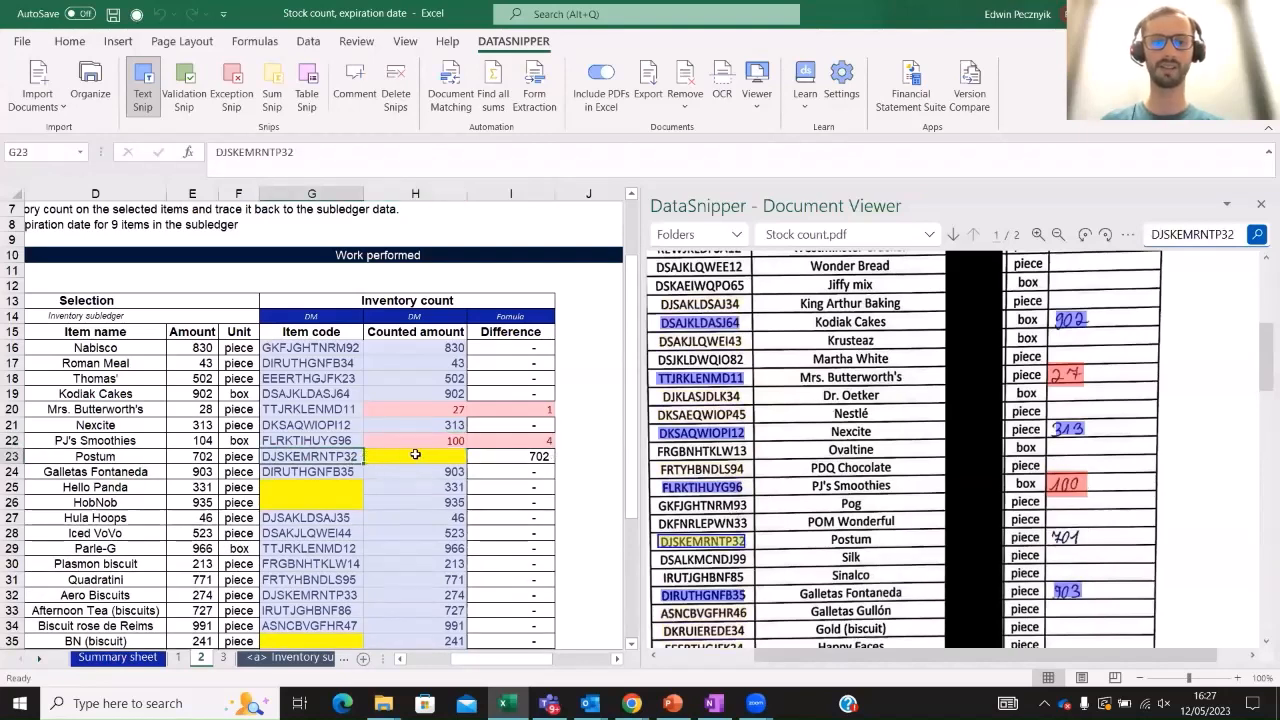
pyautogui.click(416, 456)
pyautogui.moveTo(1046, 528)
pyautogui.mouseDown()
pyautogui.moveTo(1100, 560)
pyautogui.moveTo(1090, 548)
pyautogui.mouseUp()
pyautogui.rightClick(1083, 540)
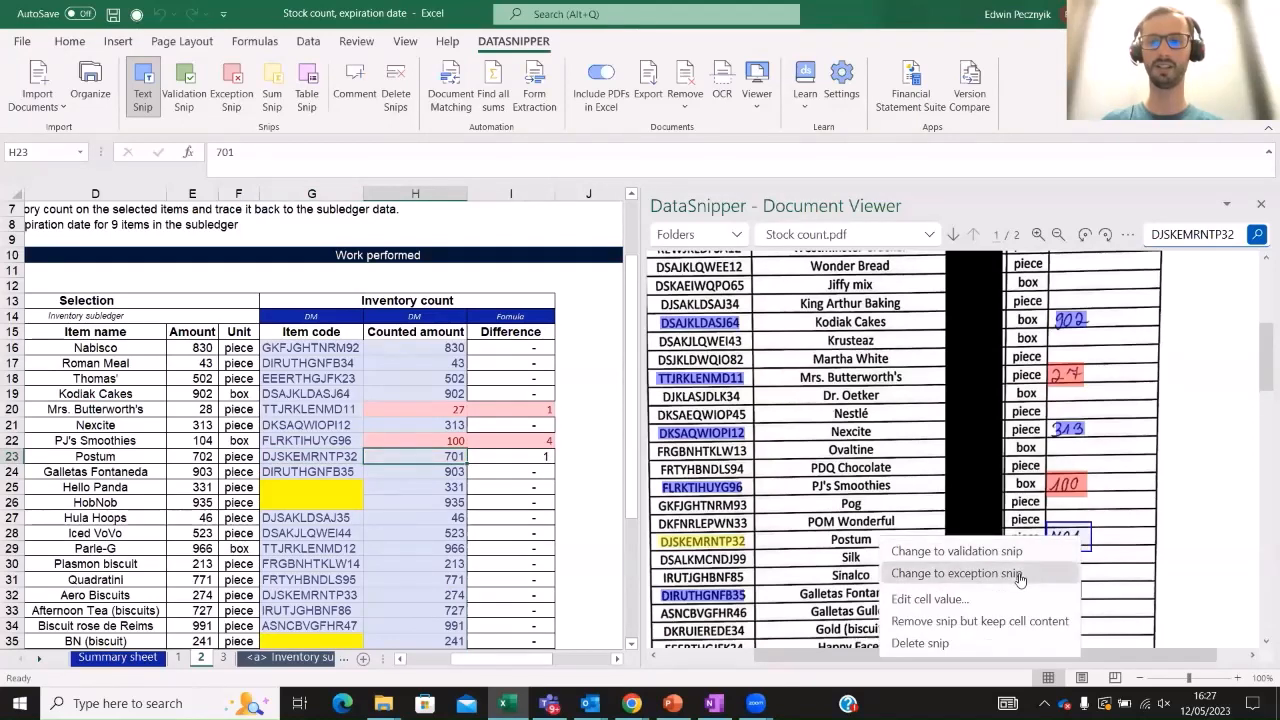
pyautogui.click(960, 569)
# Capture Hello Panda's item code from the stock count sheet into G25 with a text snip
pyautogui.scroll(-2, 452, 490)
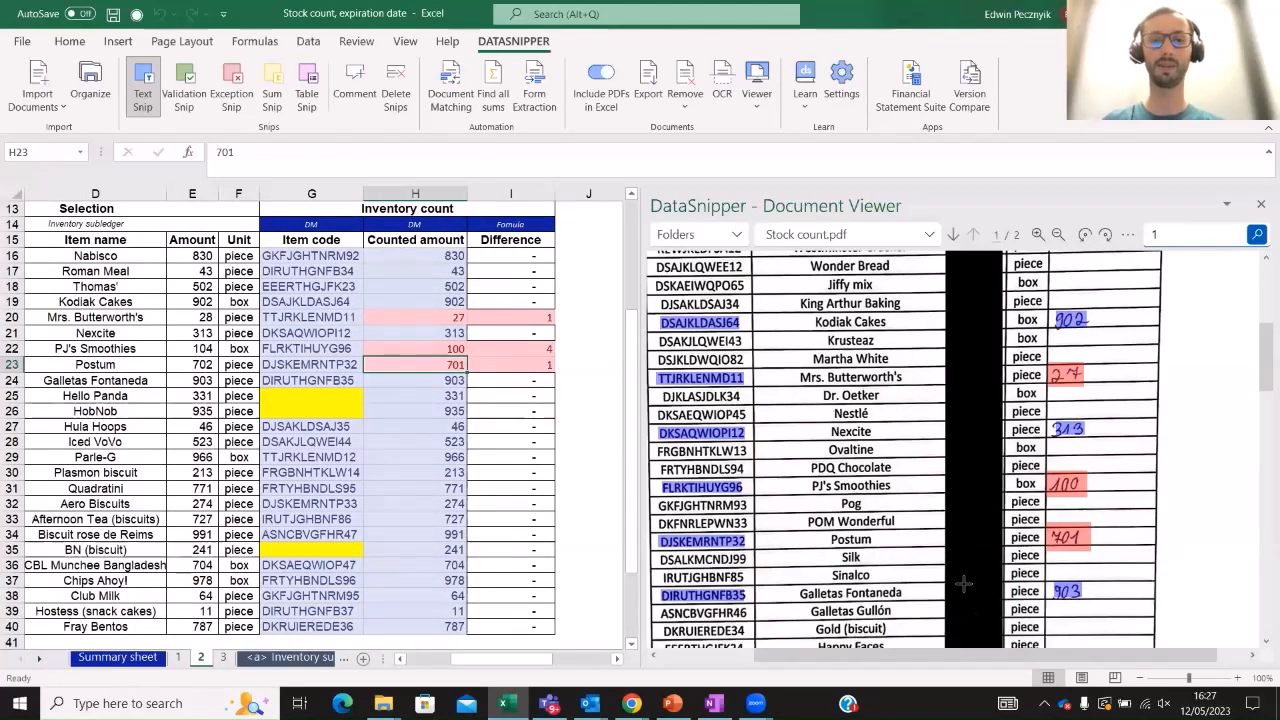
pyautogui.scroll(-2, 370, 457)
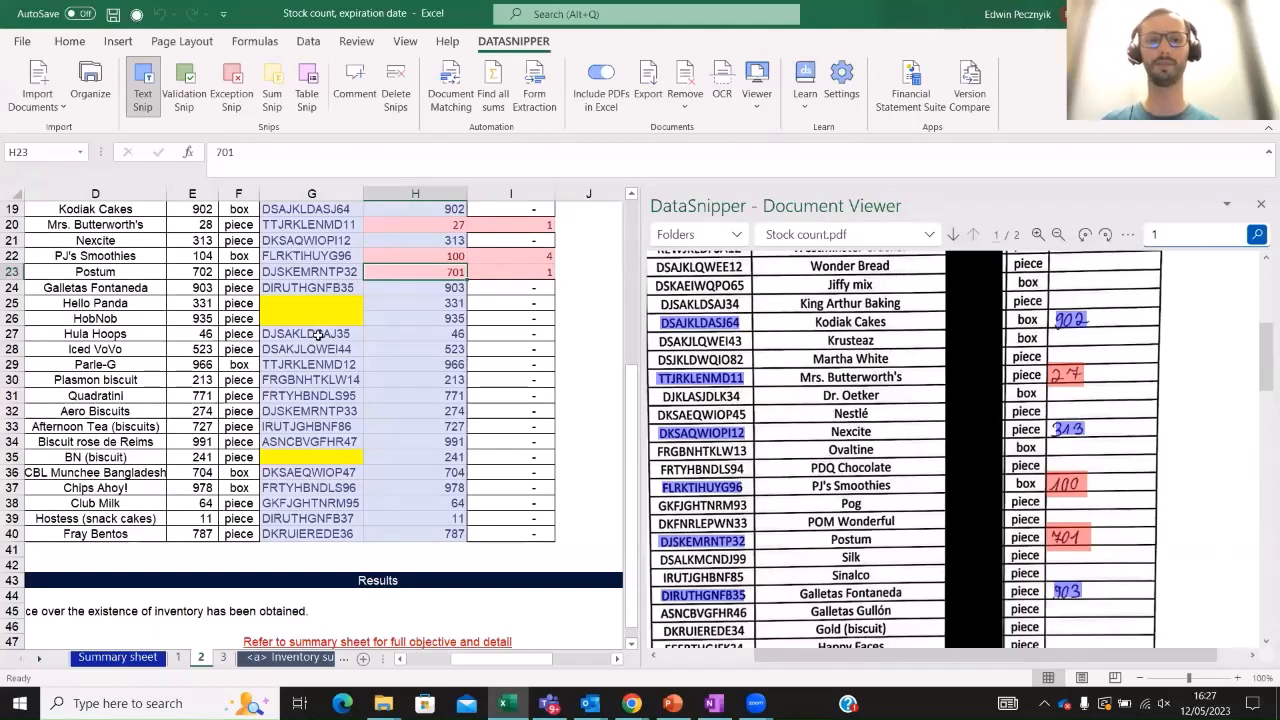
pyautogui.click(399, 303)
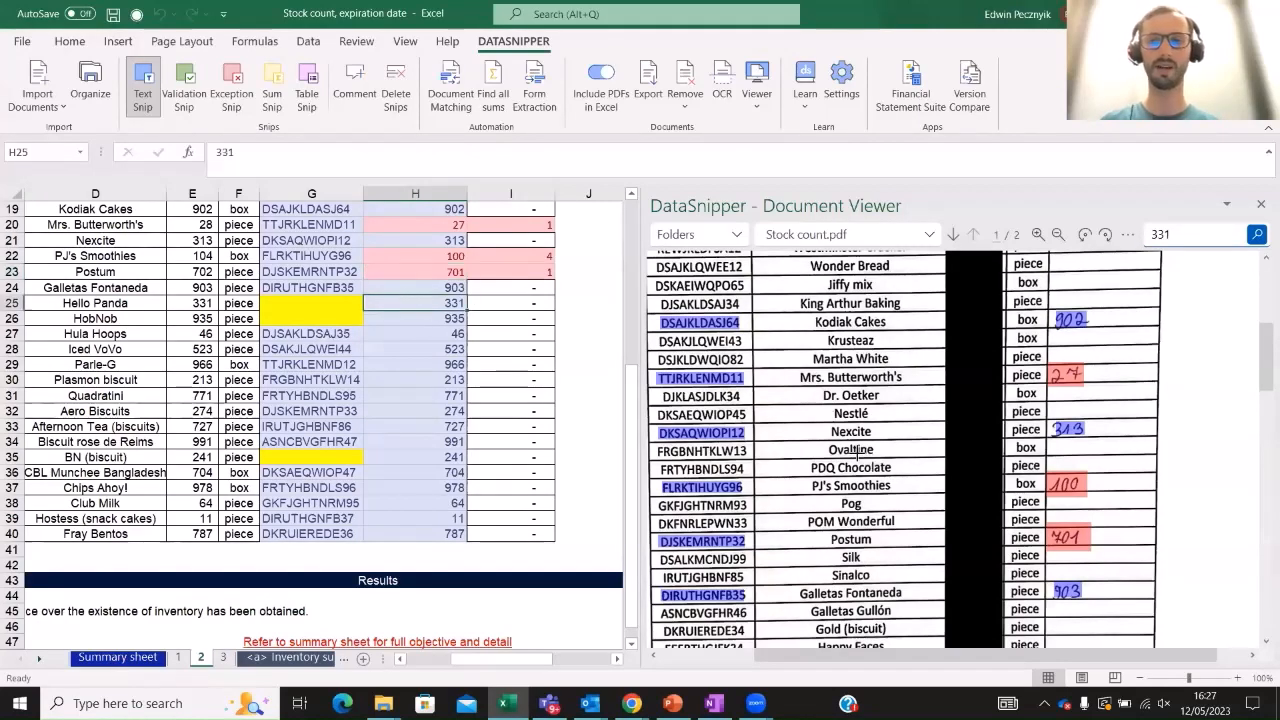
pyautogui.scroll(-1, 815, 435)
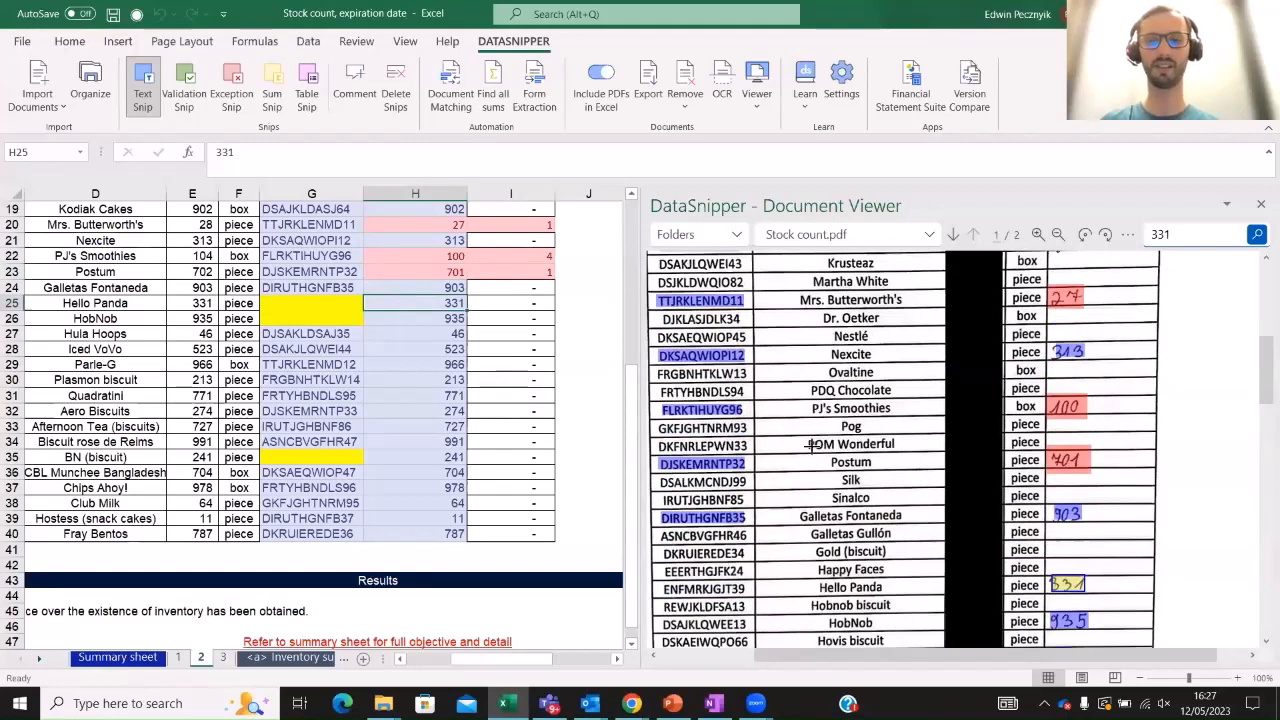
pyautogui.scroll(-1, 812, 442)
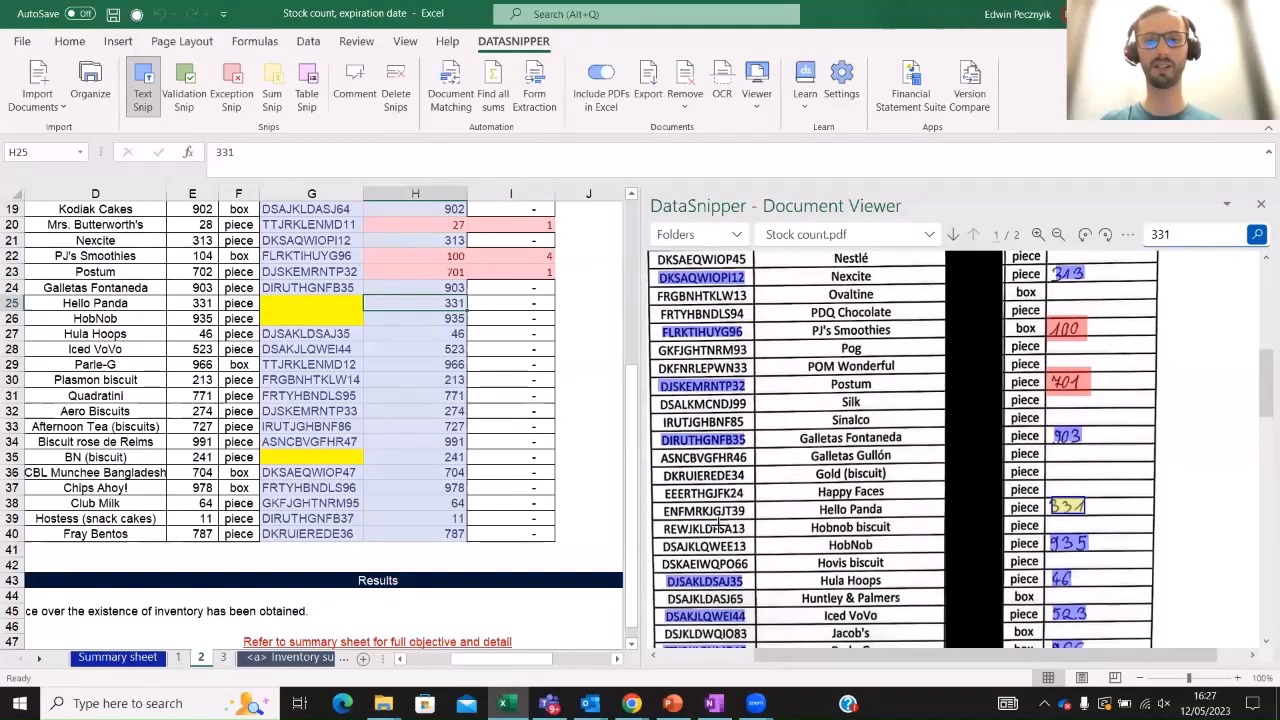
pyautogui.moveTo(536, 659); pyautogui.dragTo(481, 658)
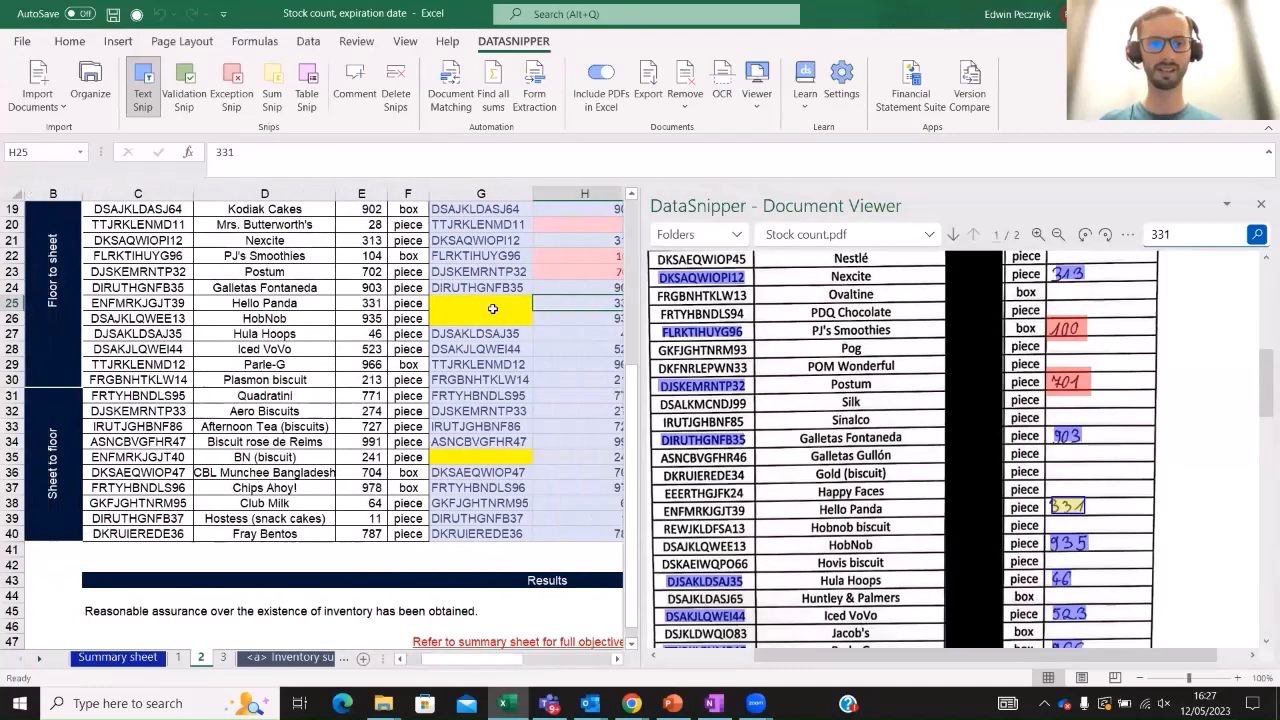
pyautogui.click(492, 301)
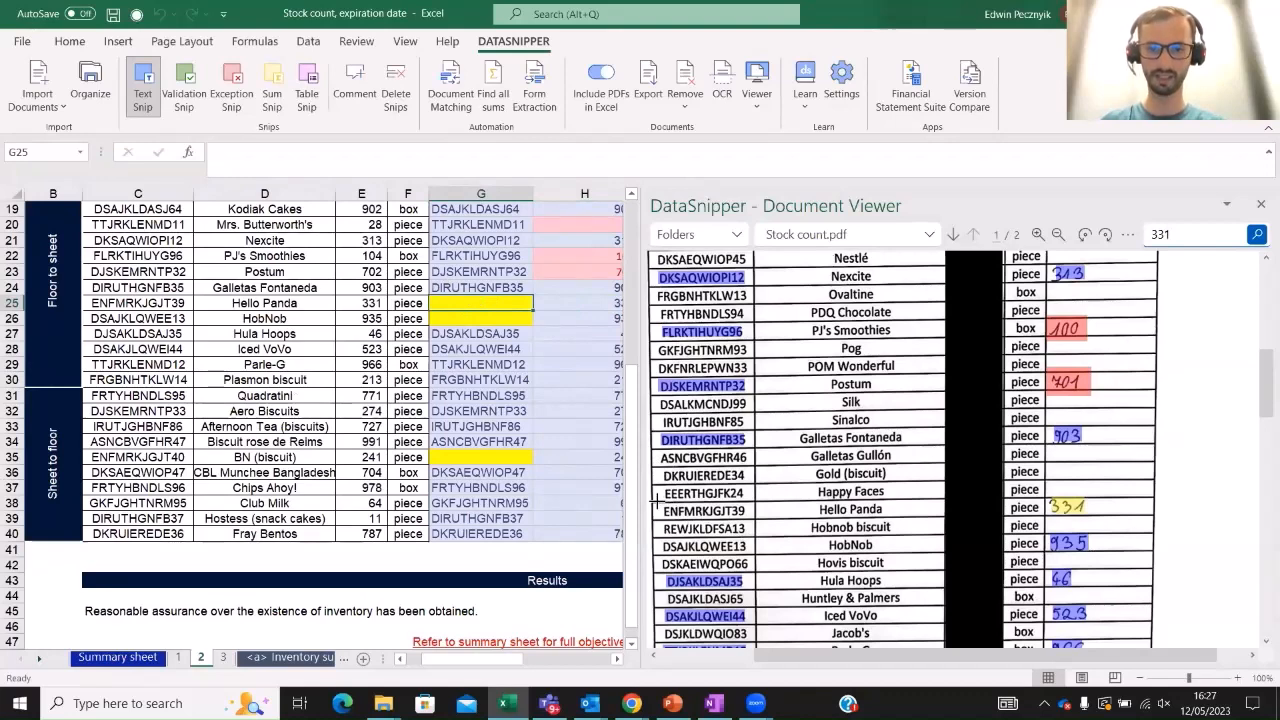
pyautogui.moveTo(660, 502); pyautogui.dragTo(756, 524)
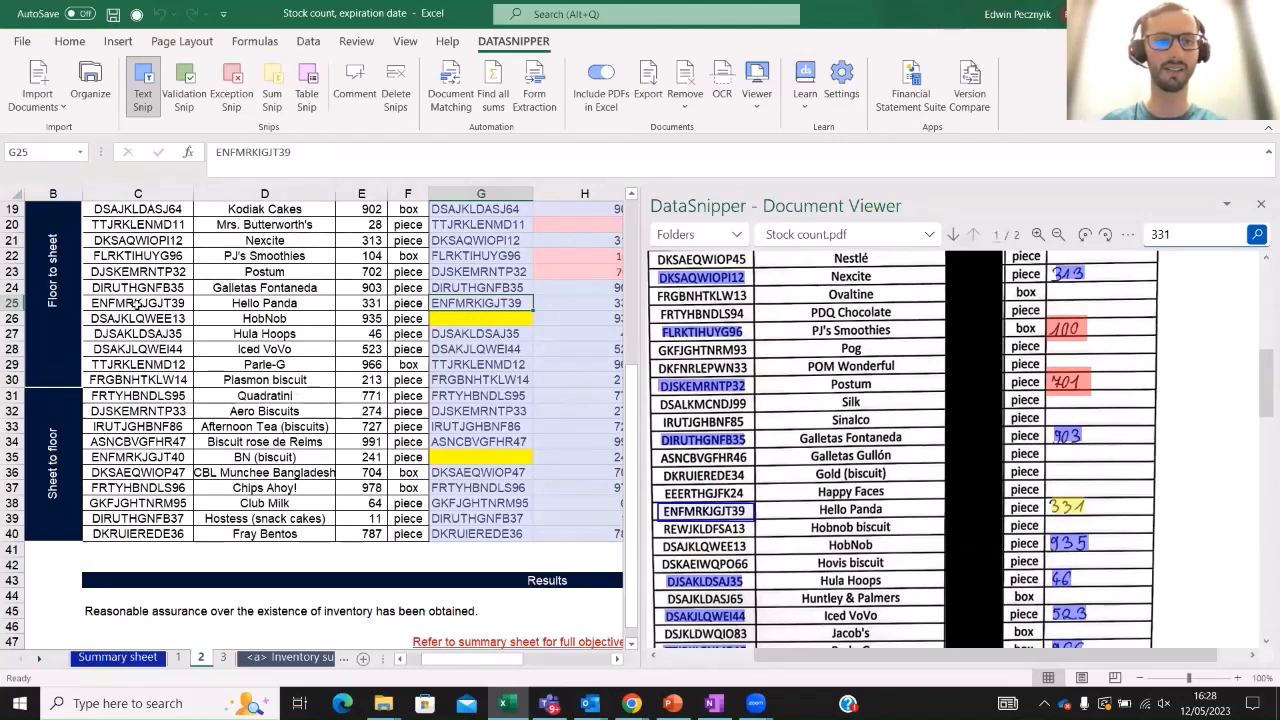
# Correct Hello Panda's snipped item code in G25 to ENFMRKJGJT39
pyautogui.doubleClick(481, 304)
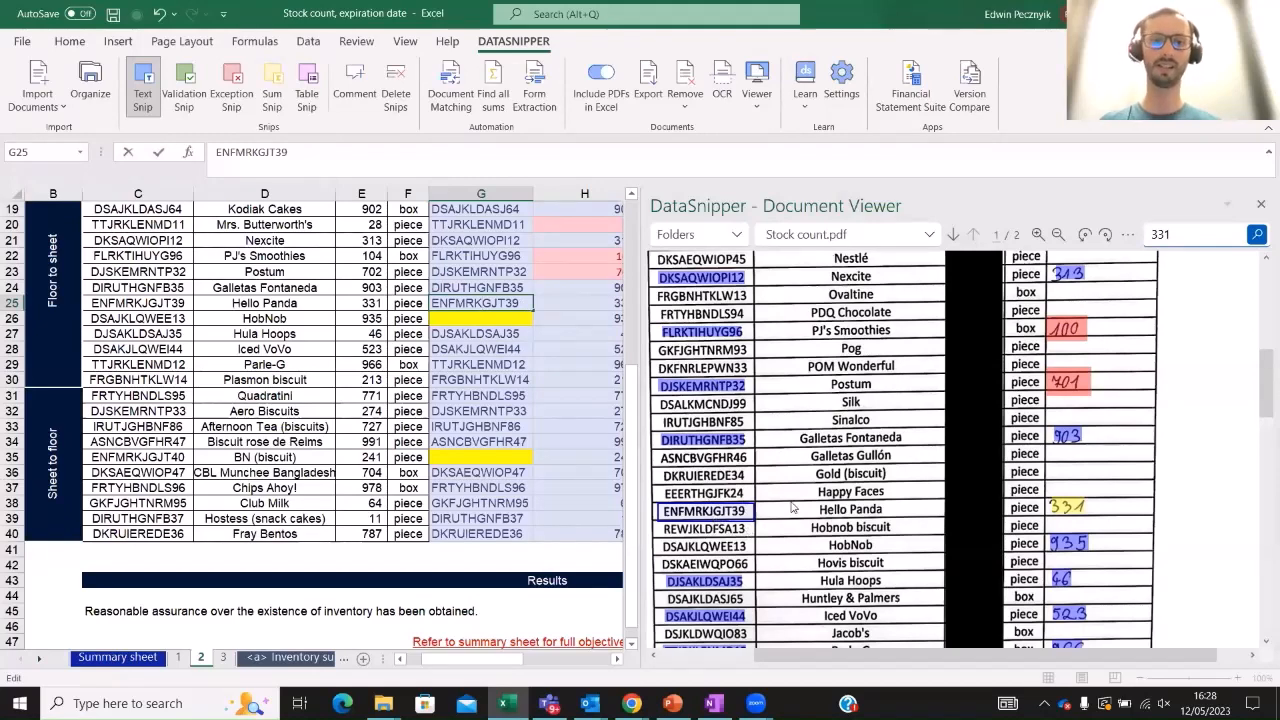
pyautogui.click(791, 508)
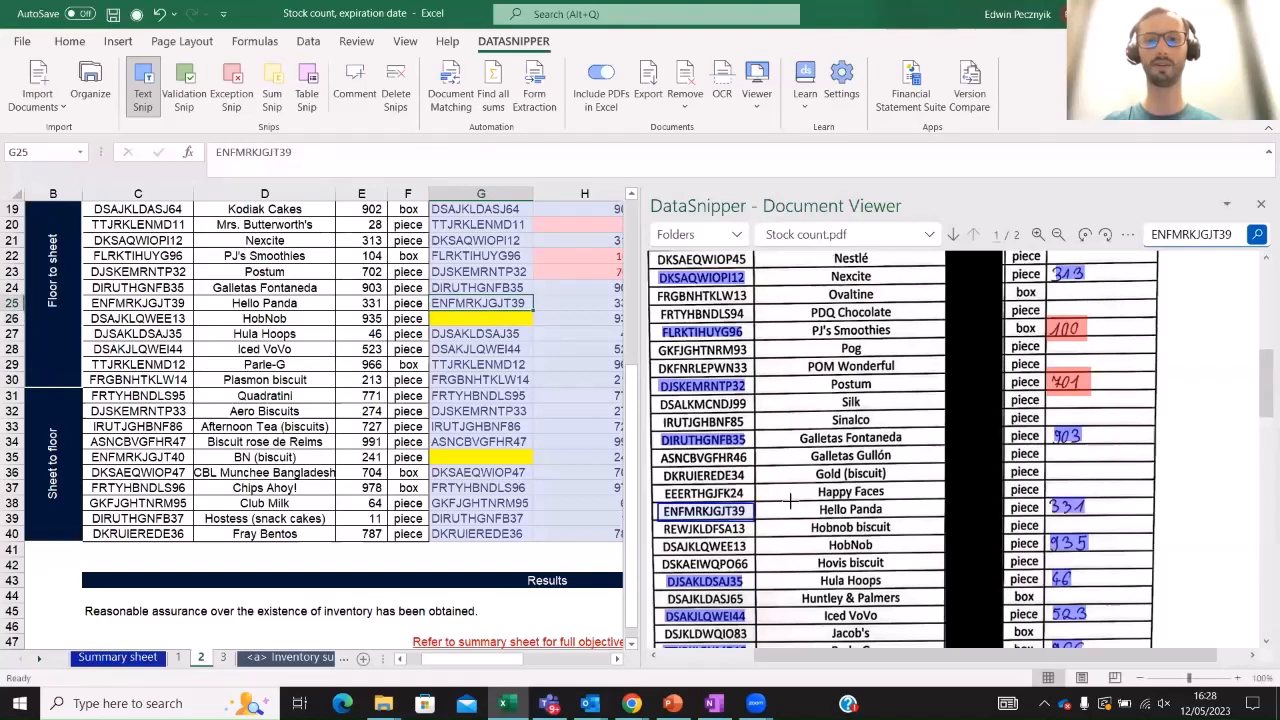
pyautogui.press('Right')
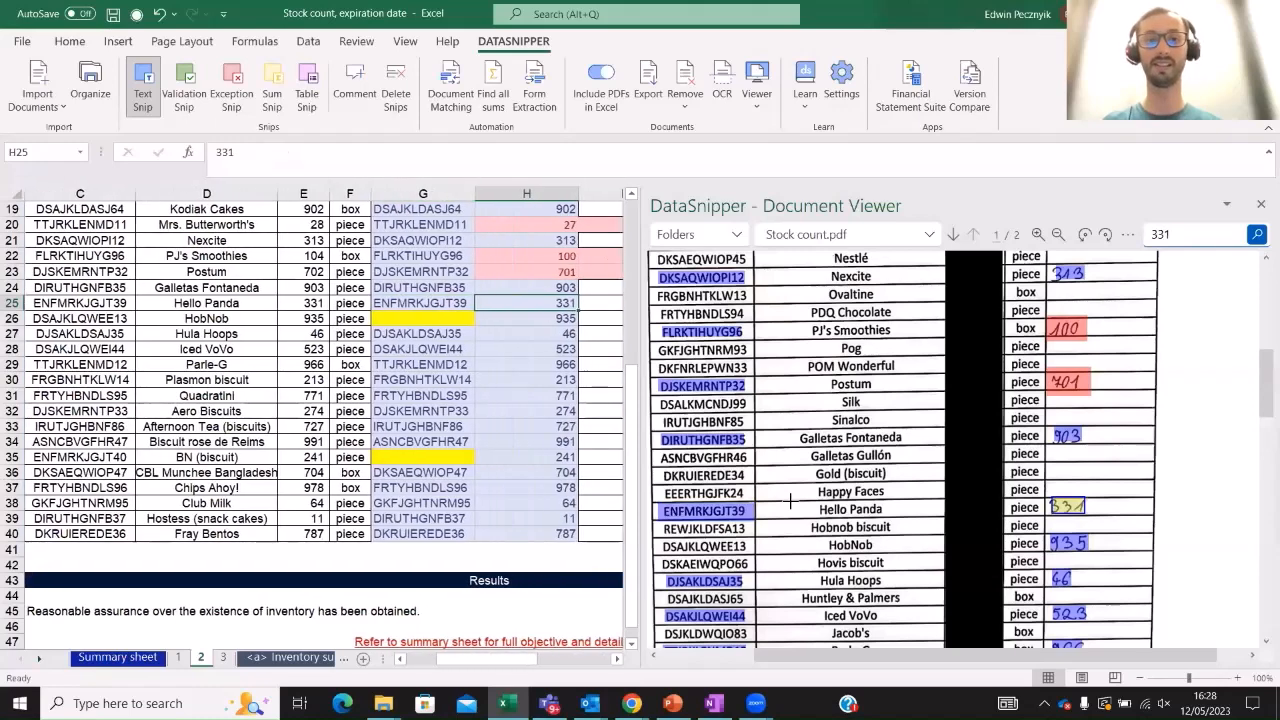
# Capture HobNob's item code from the stock count sheet into G26 with a text snip
pyautogui.press('Left')
pyautogui.press('Down')
pyautogui.press('Right')
pyautogui.press('Left')
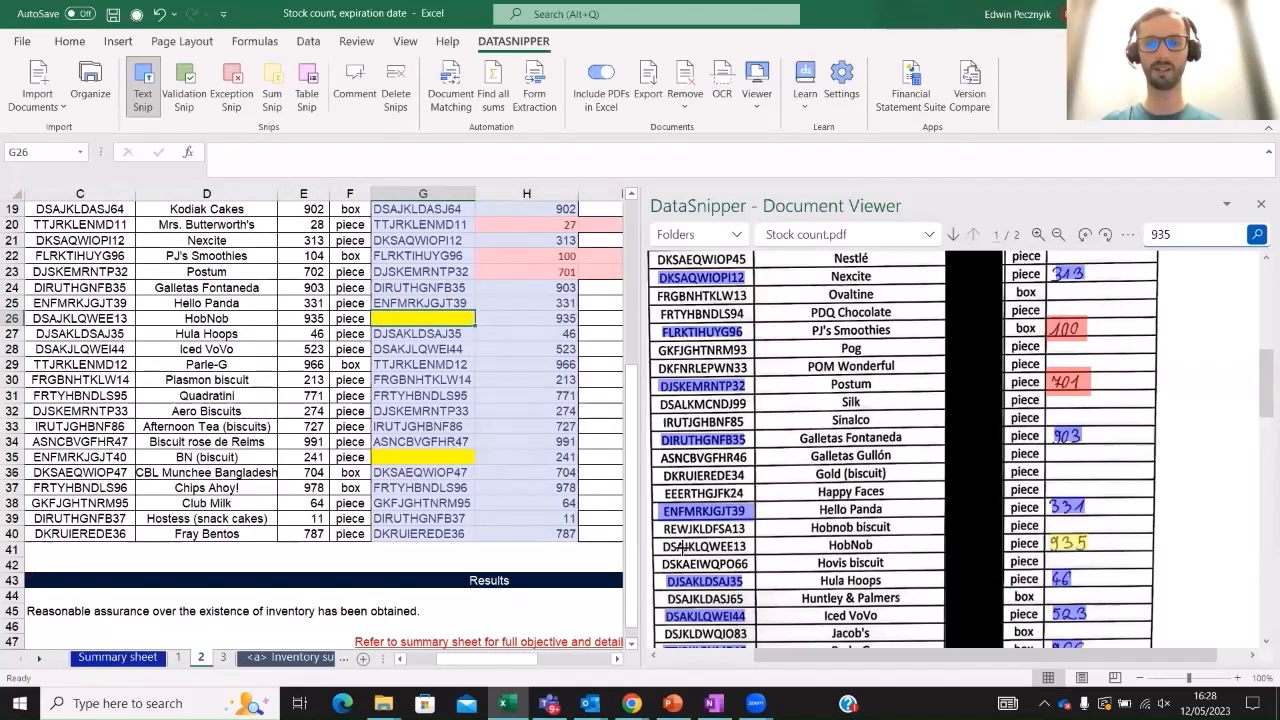
pyautogui.moveTo(657, 537); pyautogui.dragTo(755, 562)
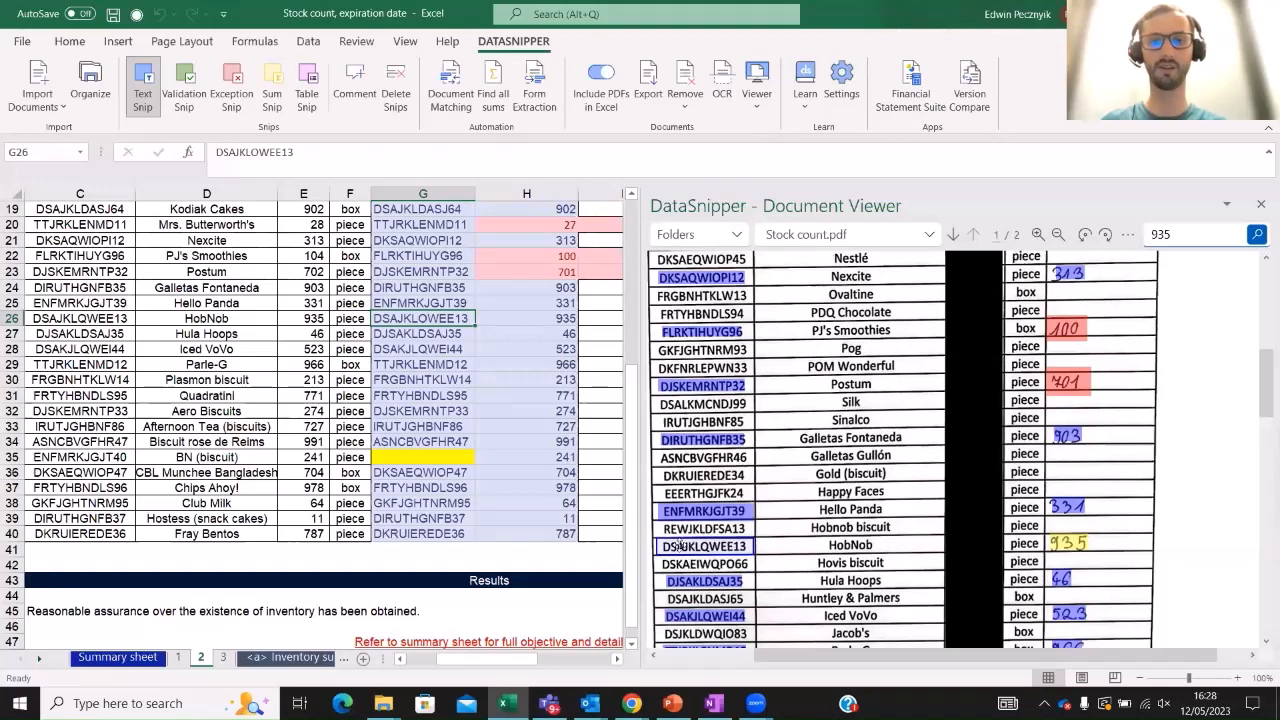
# Correct HobNob's snipped item code in G26 to DSAJKLQWEE13
pyautogui.doubleClick(426, 318)
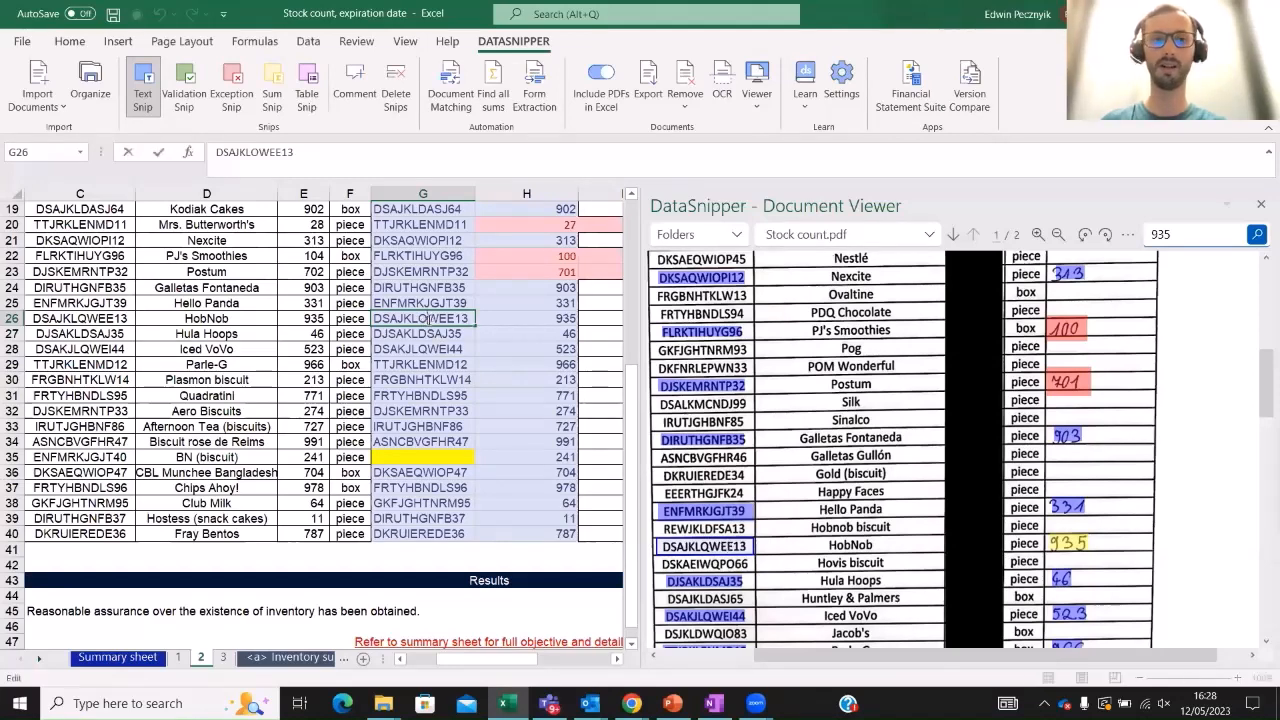
pyautogui.moveTo(427, 318); pyautogui.dragTo(420, 318)
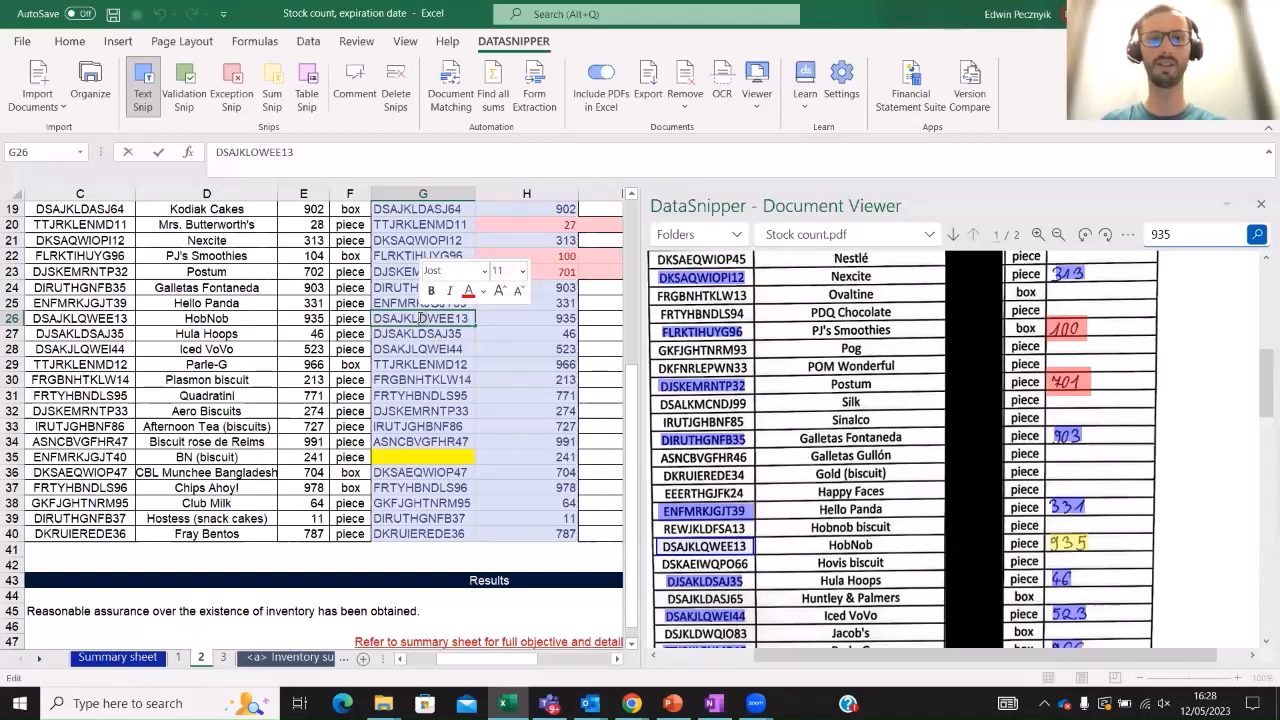
pyautogui.write('Q')
pyautogui.press('Return')
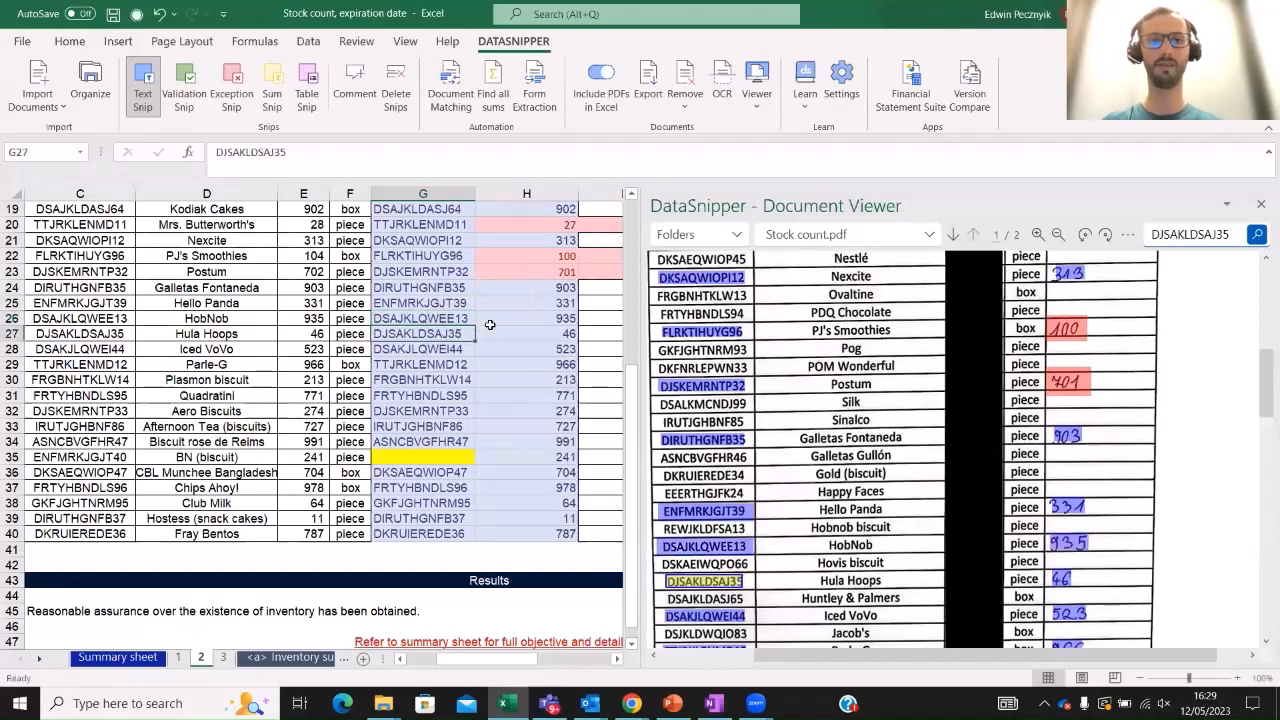
# Capture the item code of BN (biscuit) from page 2 of the stock count into G35 with a text snip
pyautogui.click(518, 453)
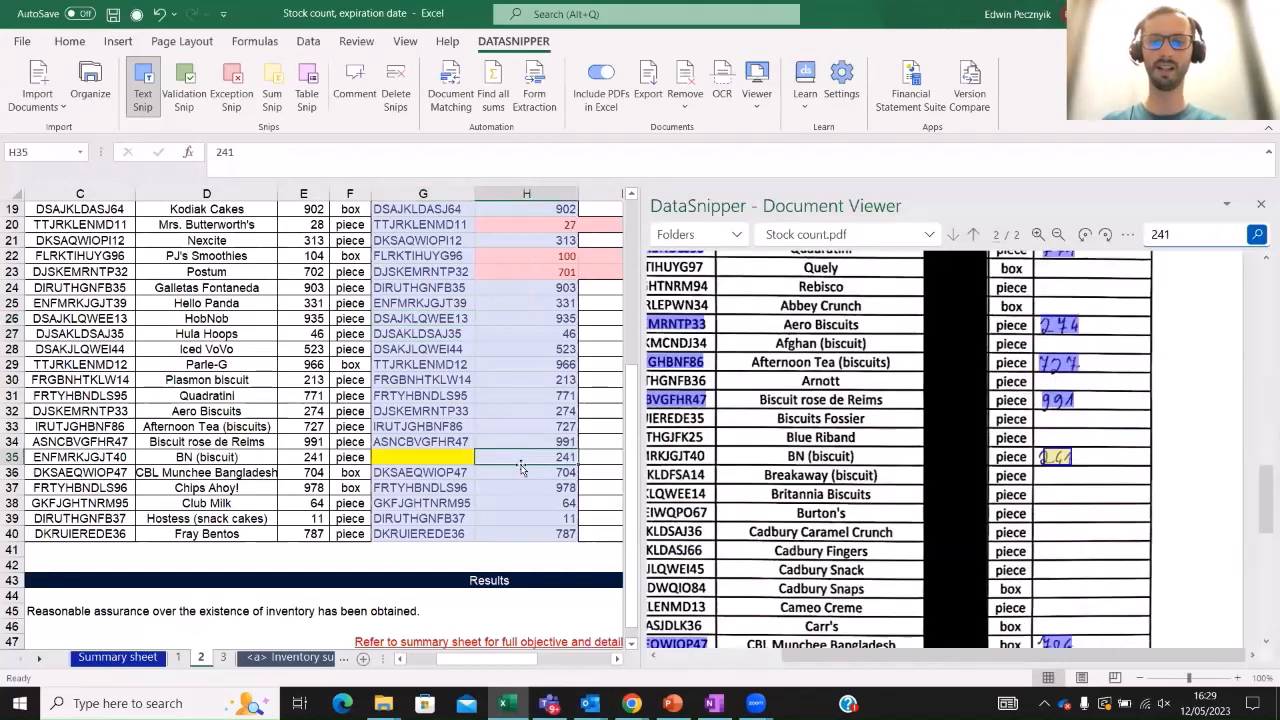
pyautogui.moveTo(1037, 652); pyautogui.dragTo(917, 653)
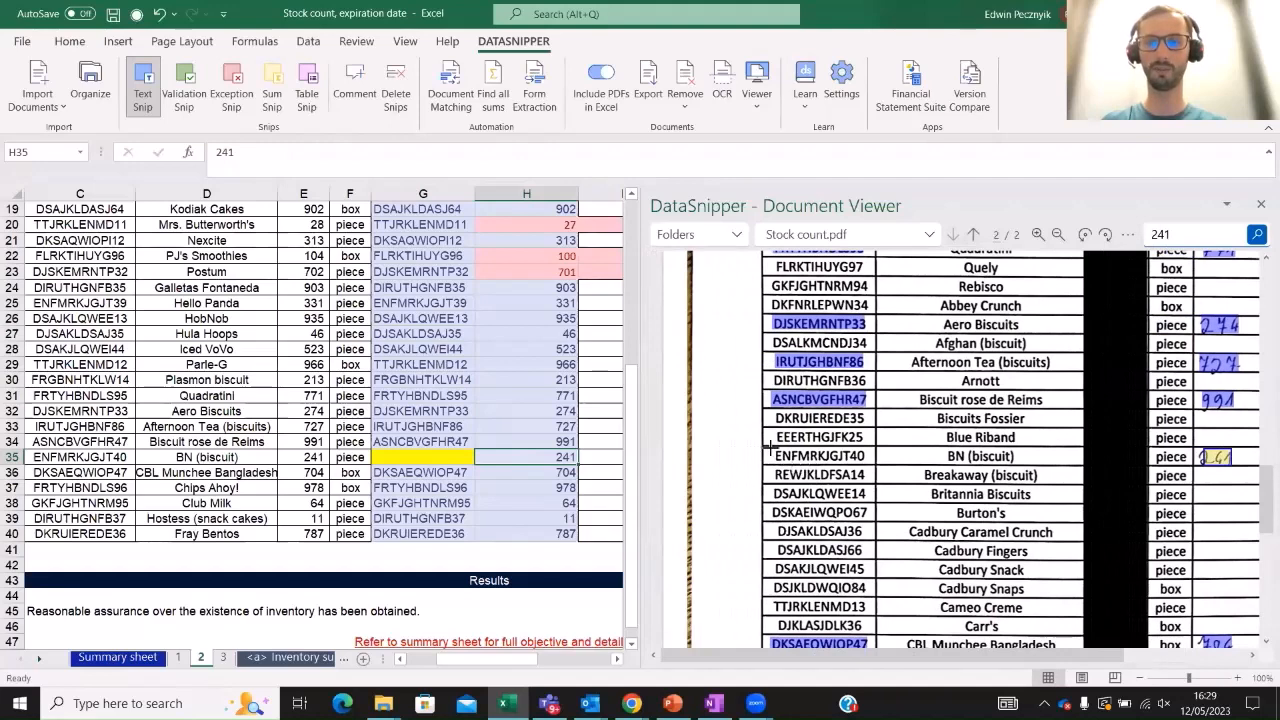
pyautogui.click(442, 460)
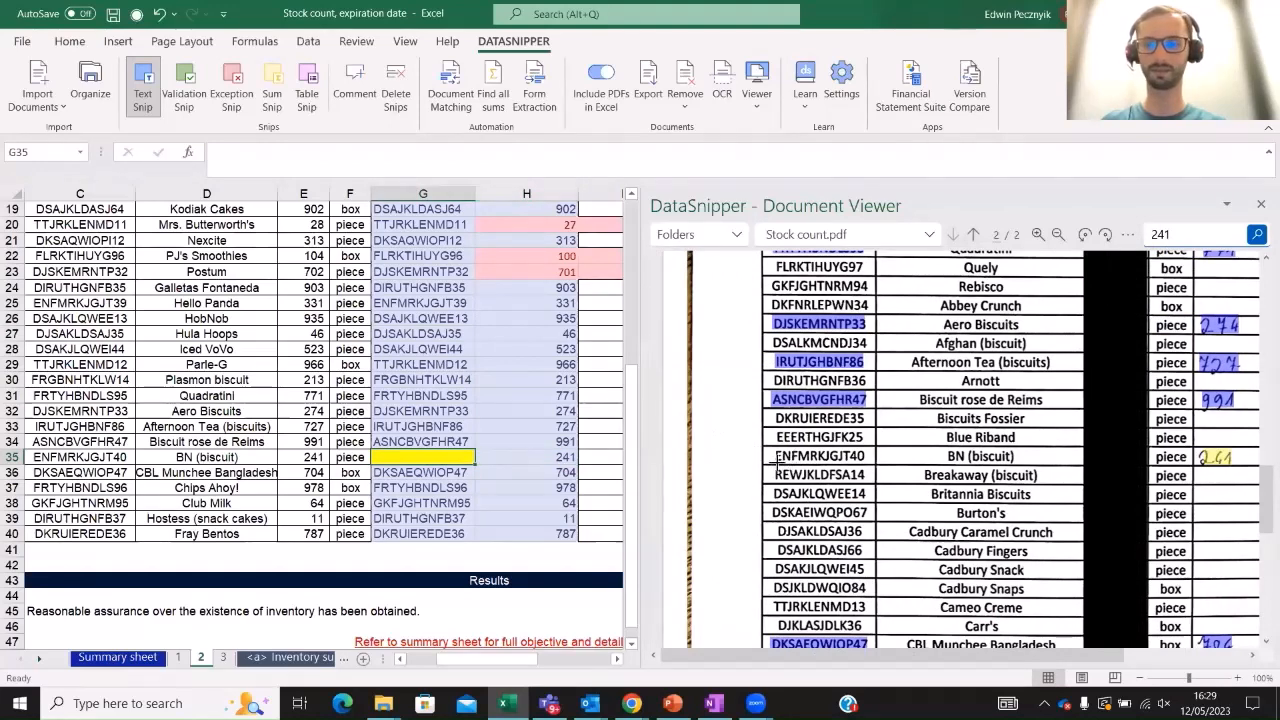
pyautogui.moveTo(768, 447); pyautogui.dragTo(868, 465)
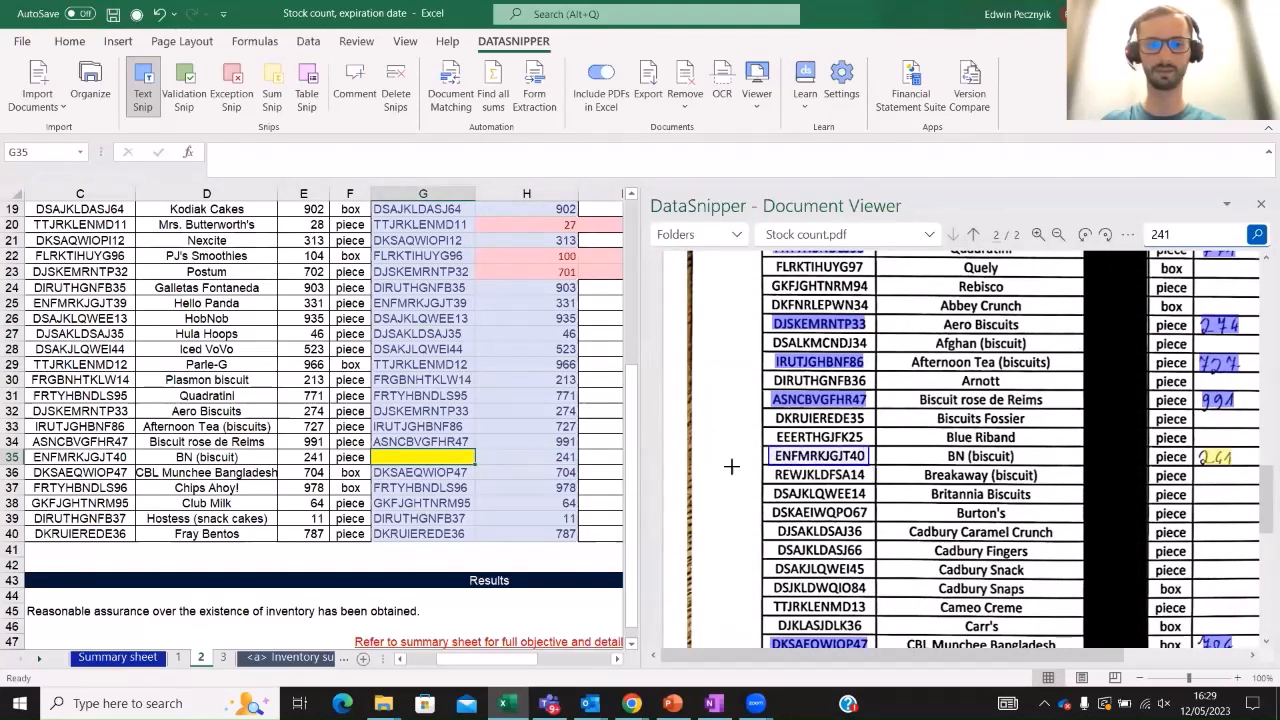
# Correct the snipped item code of BN (biscuit) in G35 to ENFMRKJGJT40
pyautogui.doubleClick(424, 457)
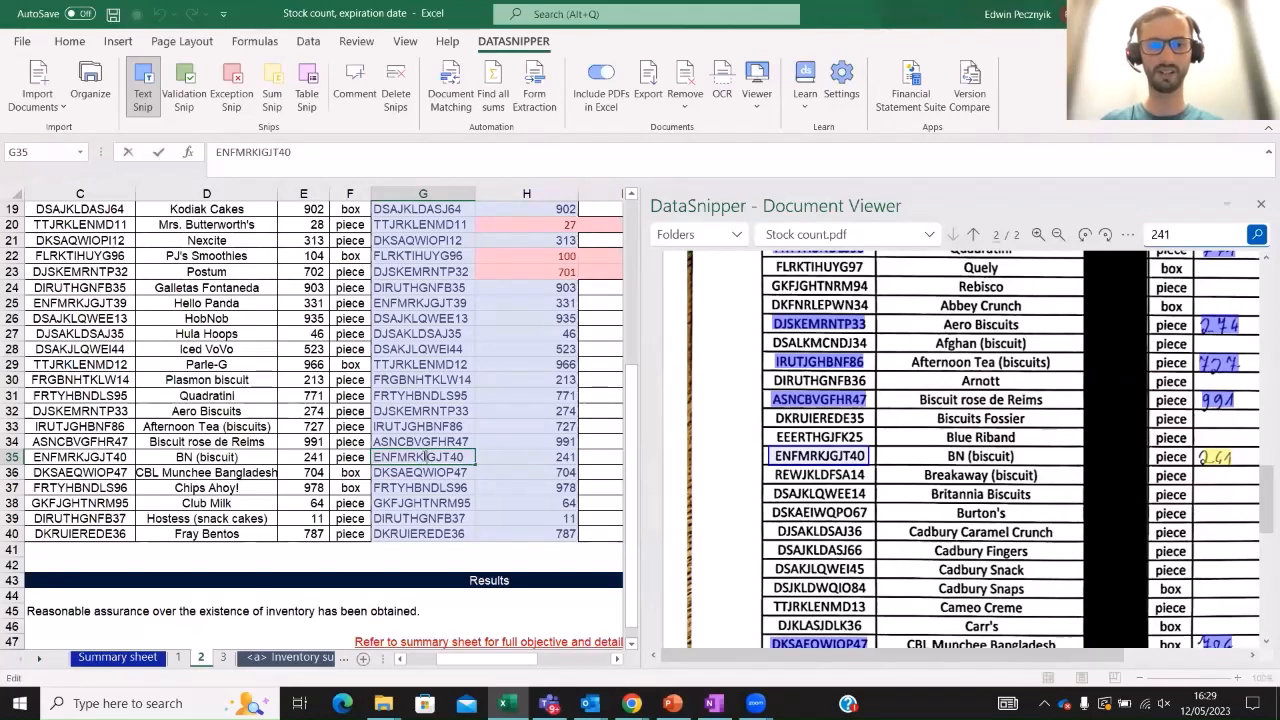
pyautogui.moveTo(428, 457); pyautogui.dragTo(425, 457)
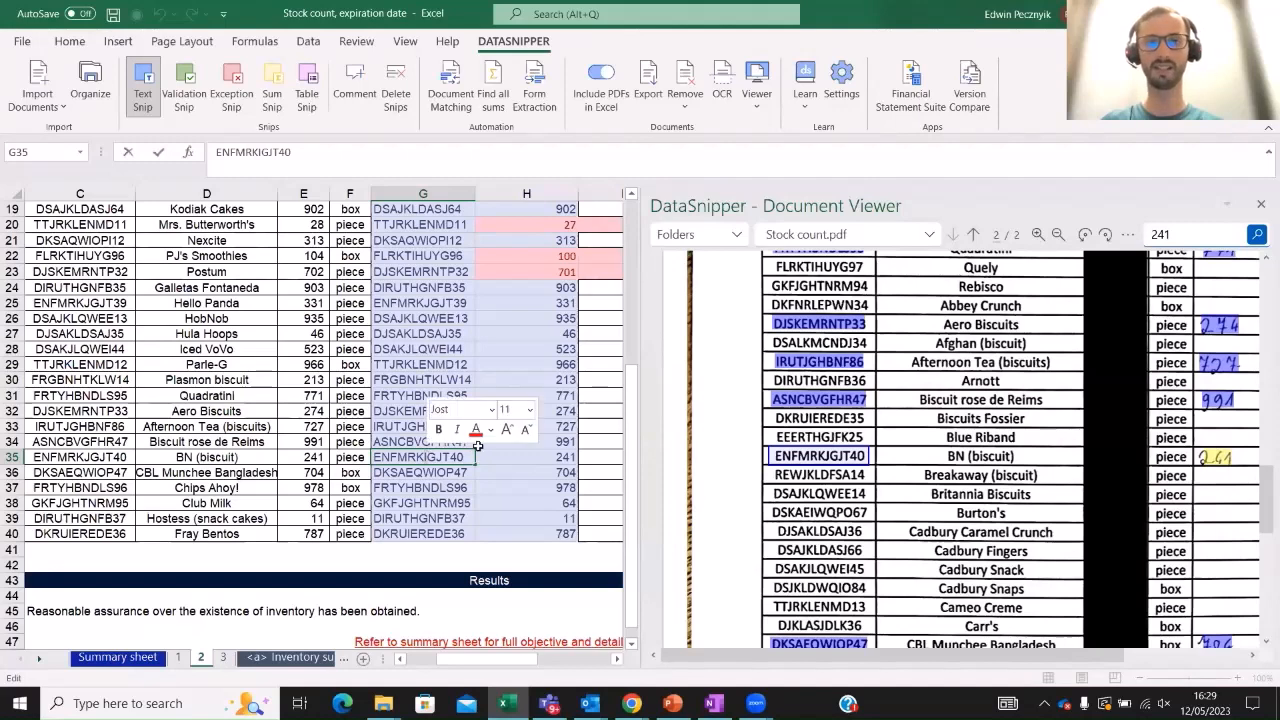
pyautogui.press('BackSpace')
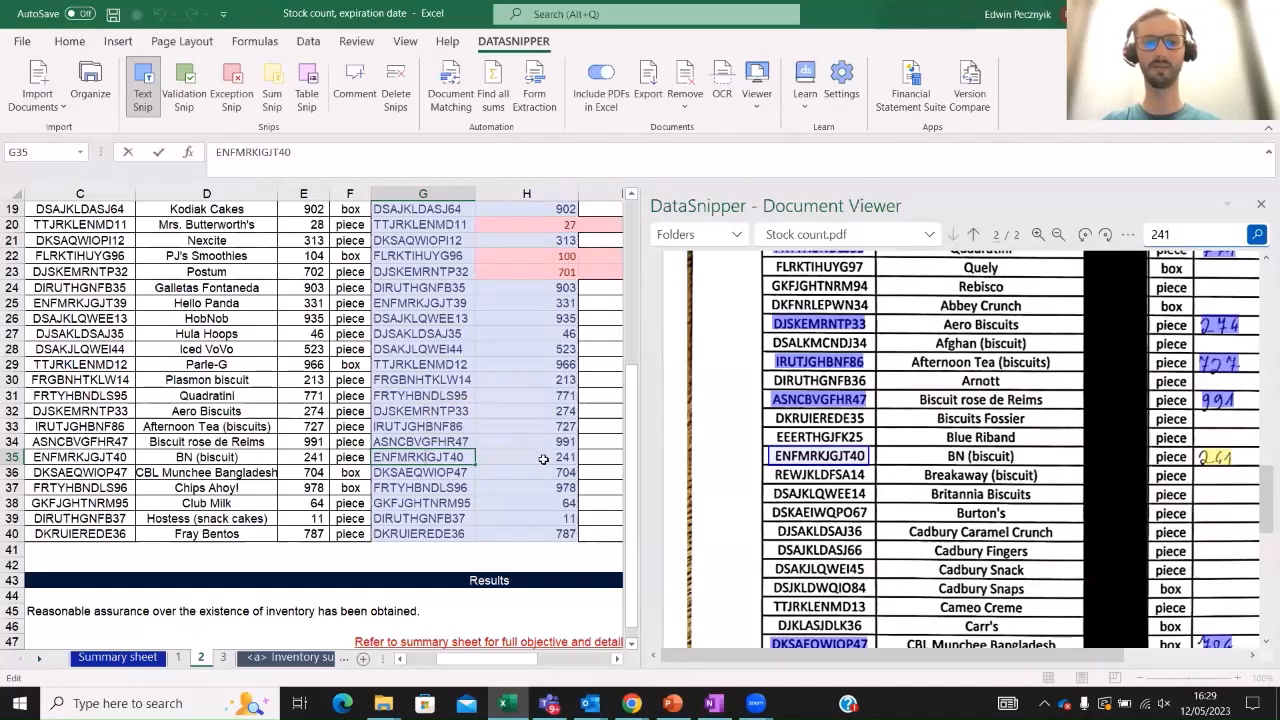
pyautogui.press('Return')
pyautogui.press('Up')
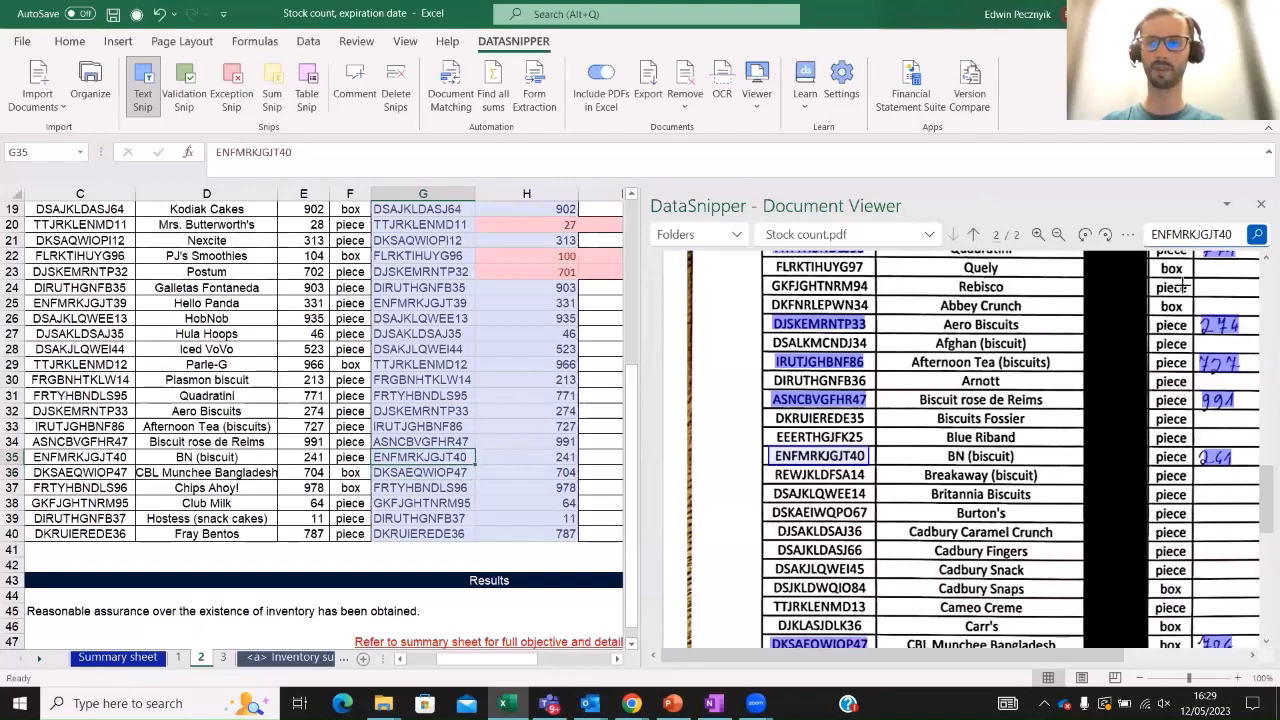
# Review the inventory count table and trace the item codes and counted amounts in rows 16 to 24 to their source snips
pyautogui.click(1261, 204)
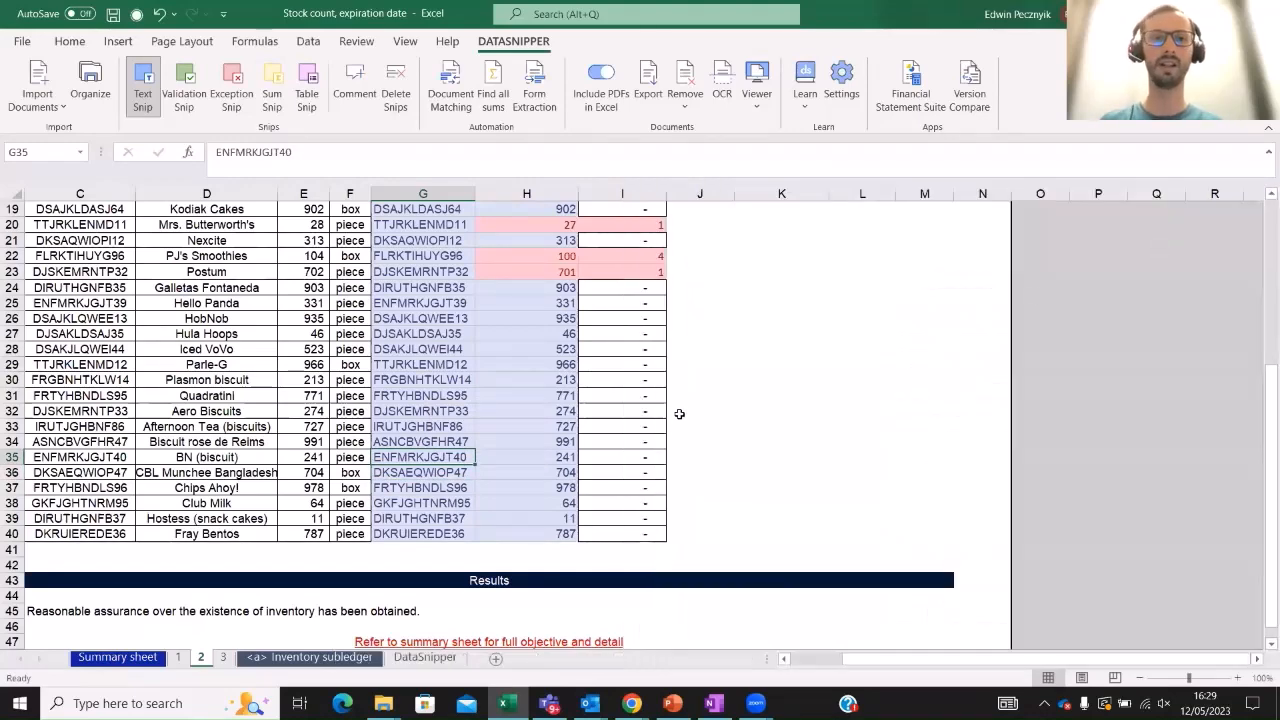
pyautogui.scroll(4, 665, 416)
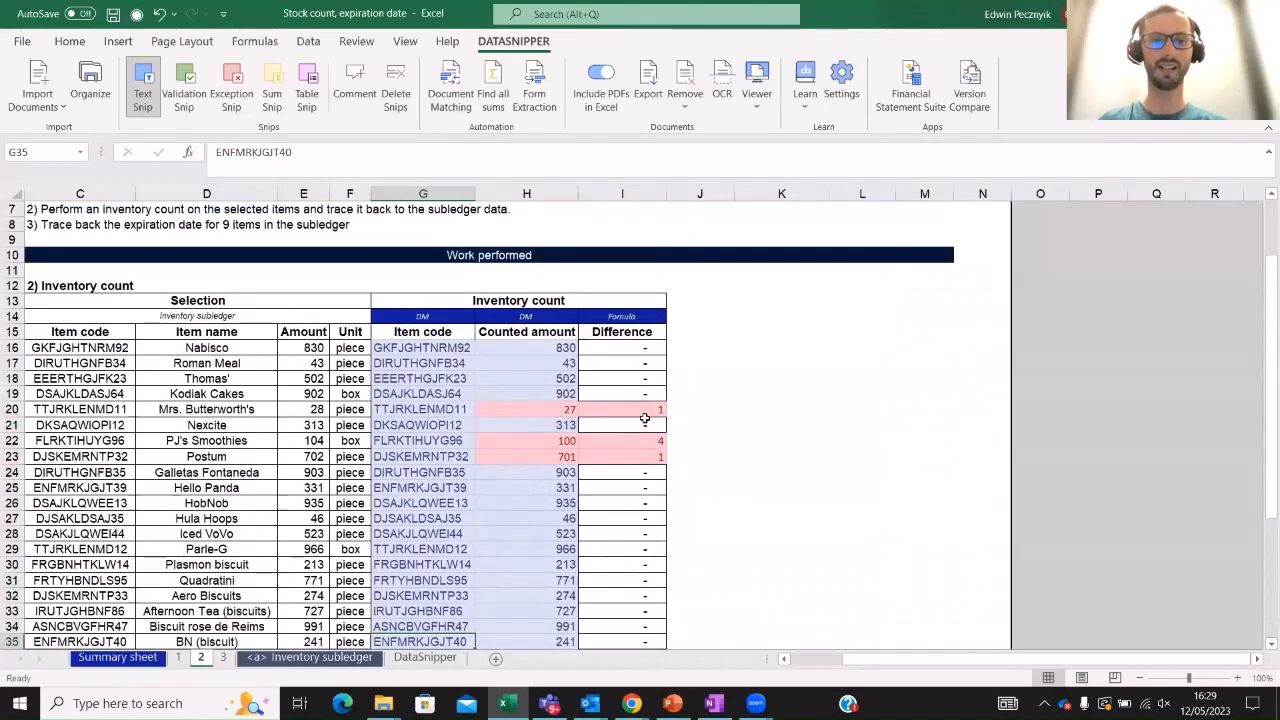
pyautogui.scroll(-4, 644, 419)
pyautogui.scroll(2, 640, 410)
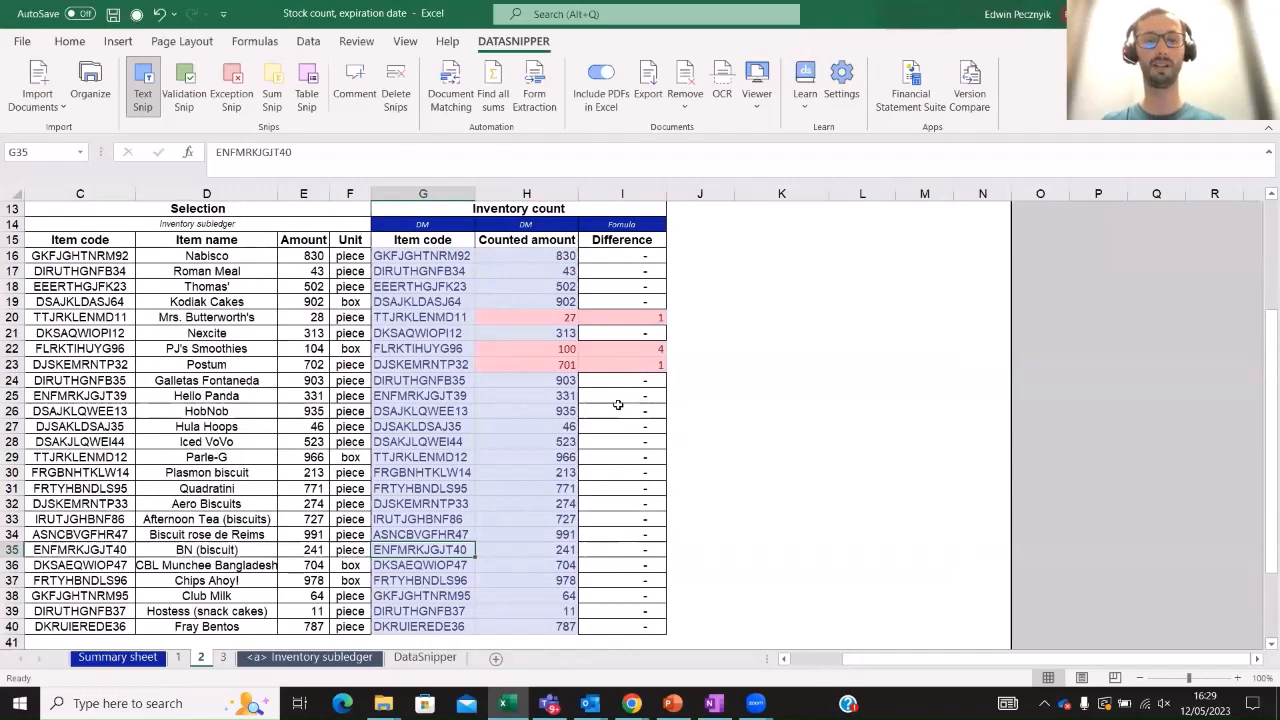
pyautogui.click(415, 254)
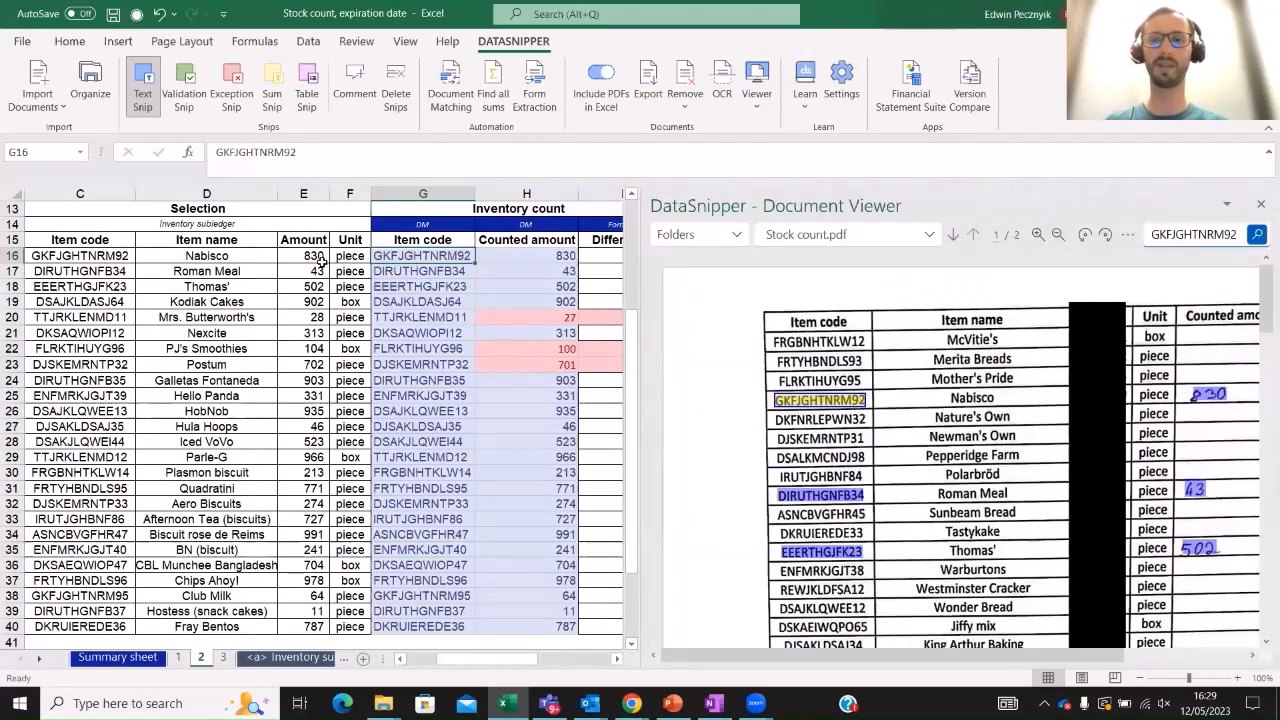
pyautogui.press('Right')
pyautogui.press('Down')
pyautogui.press('Left')
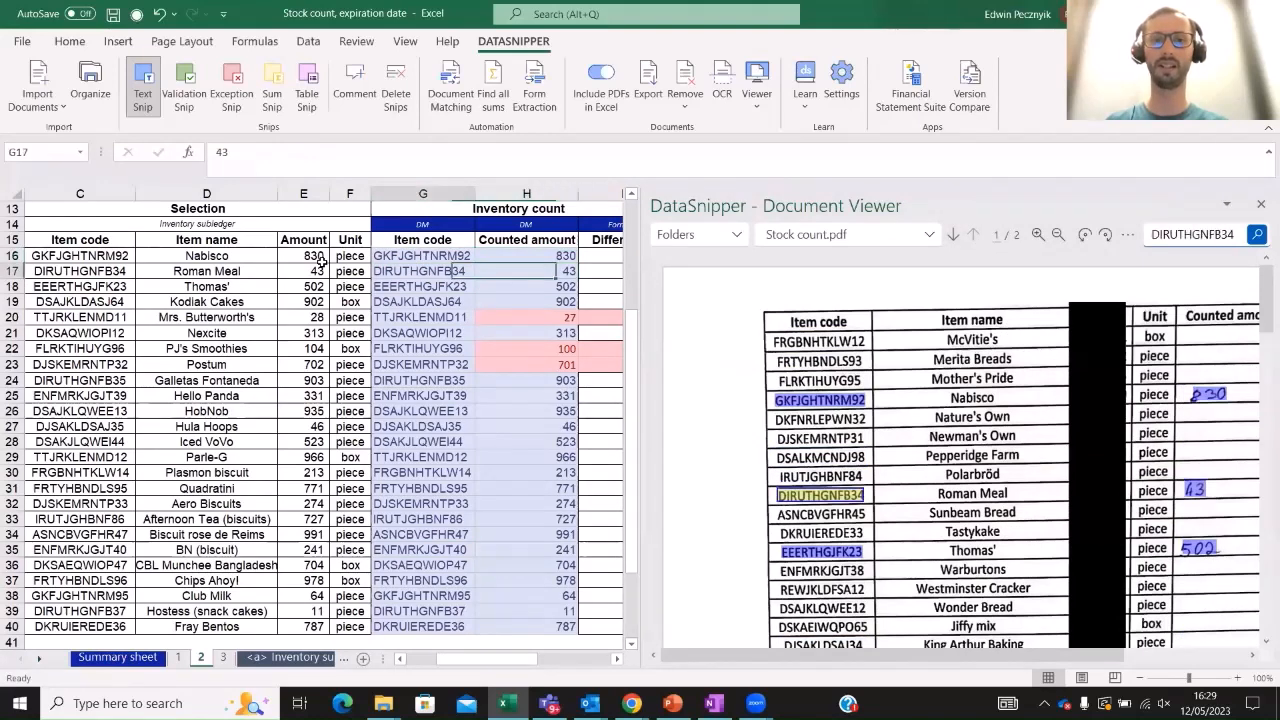
pyautogui.press('Down')
pyautogui.press('Down')
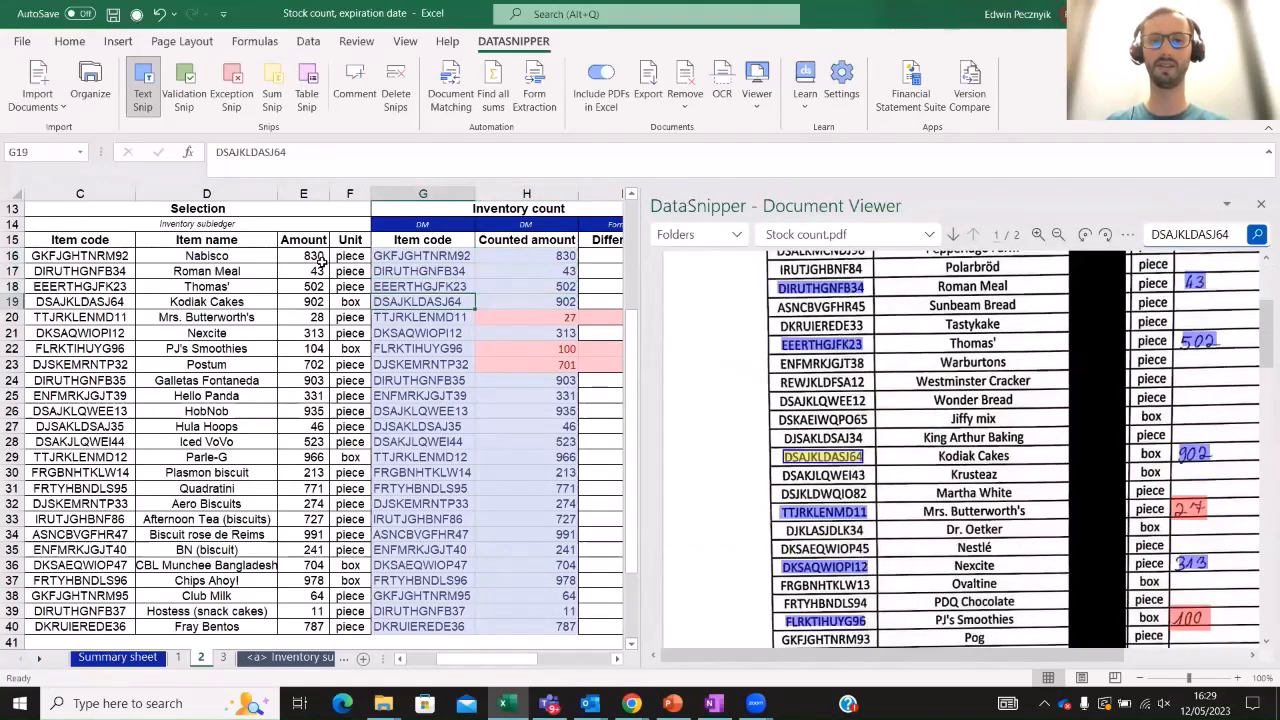
pyautogui.press('Down')
pyautogui.press('Right')
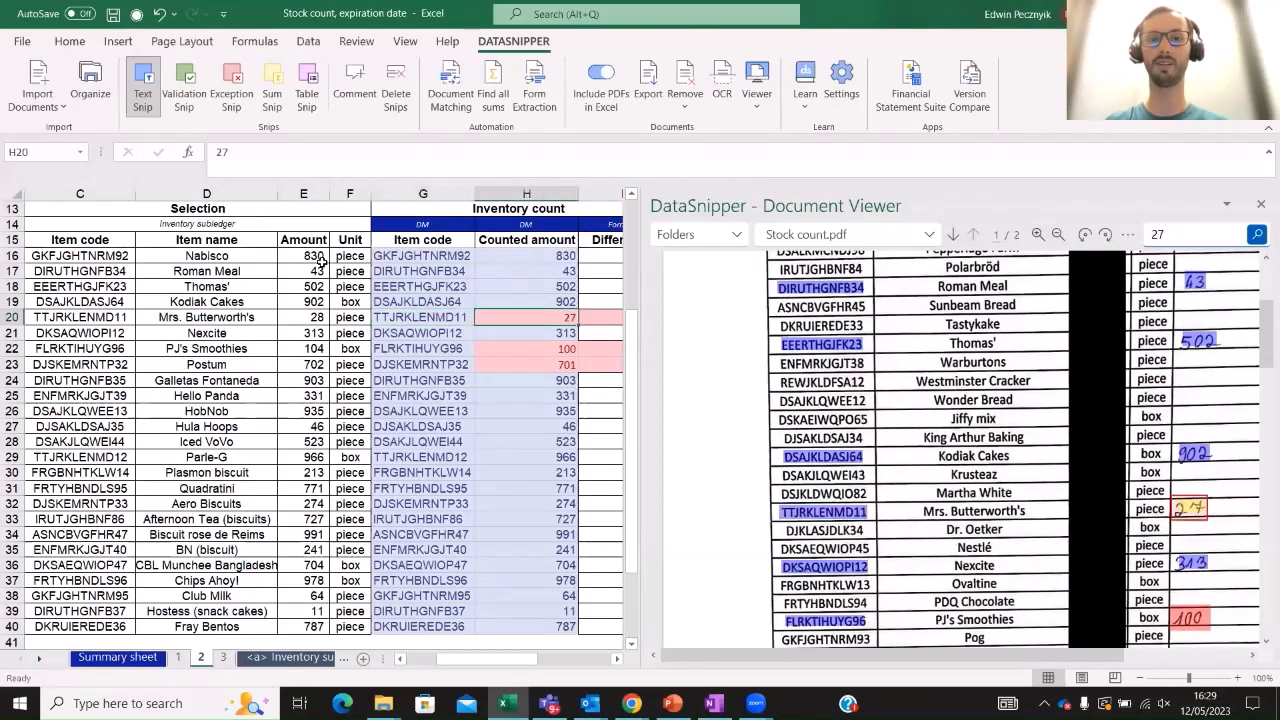
pyautogui.press('Down')
pyautogui.press('Left')
pyautogui.press('Down')
pyautogui.press('Right')
pyautogui.press('Down')
pyautogui.press('Left')
pyautogui.press('Down')
pyautogui.press('Right')
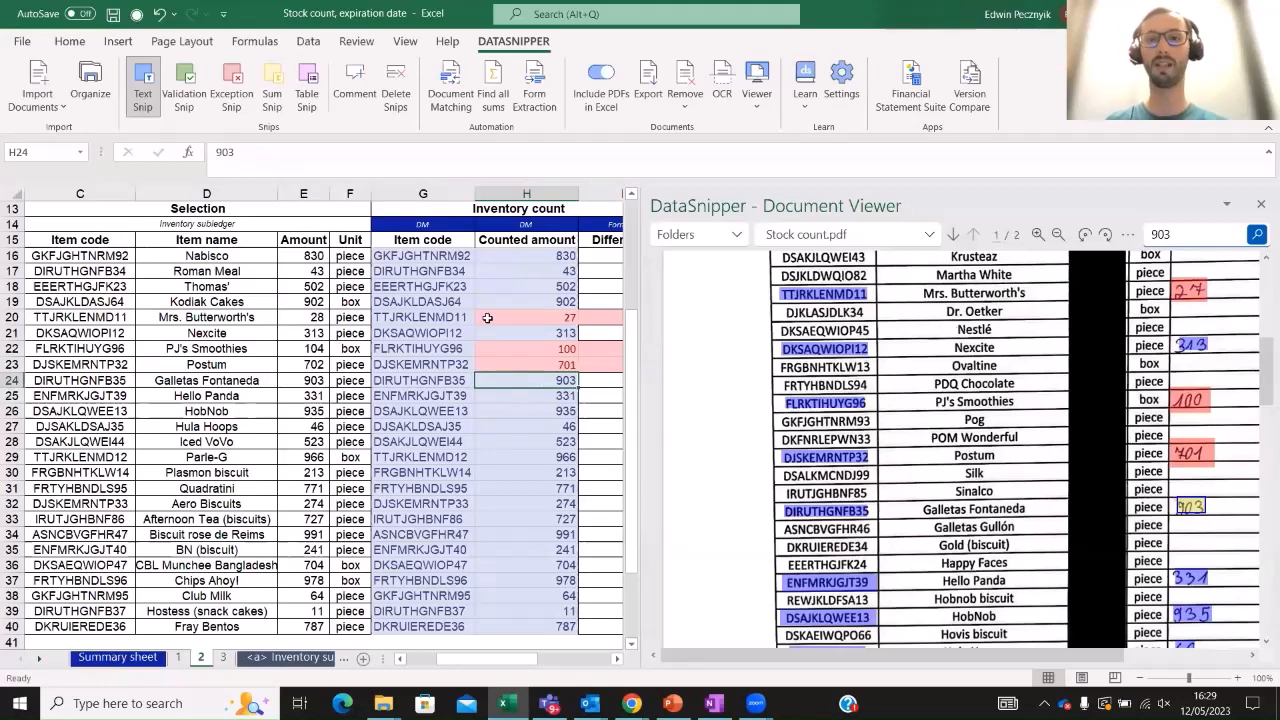
pyautogui.click(1261, 203)
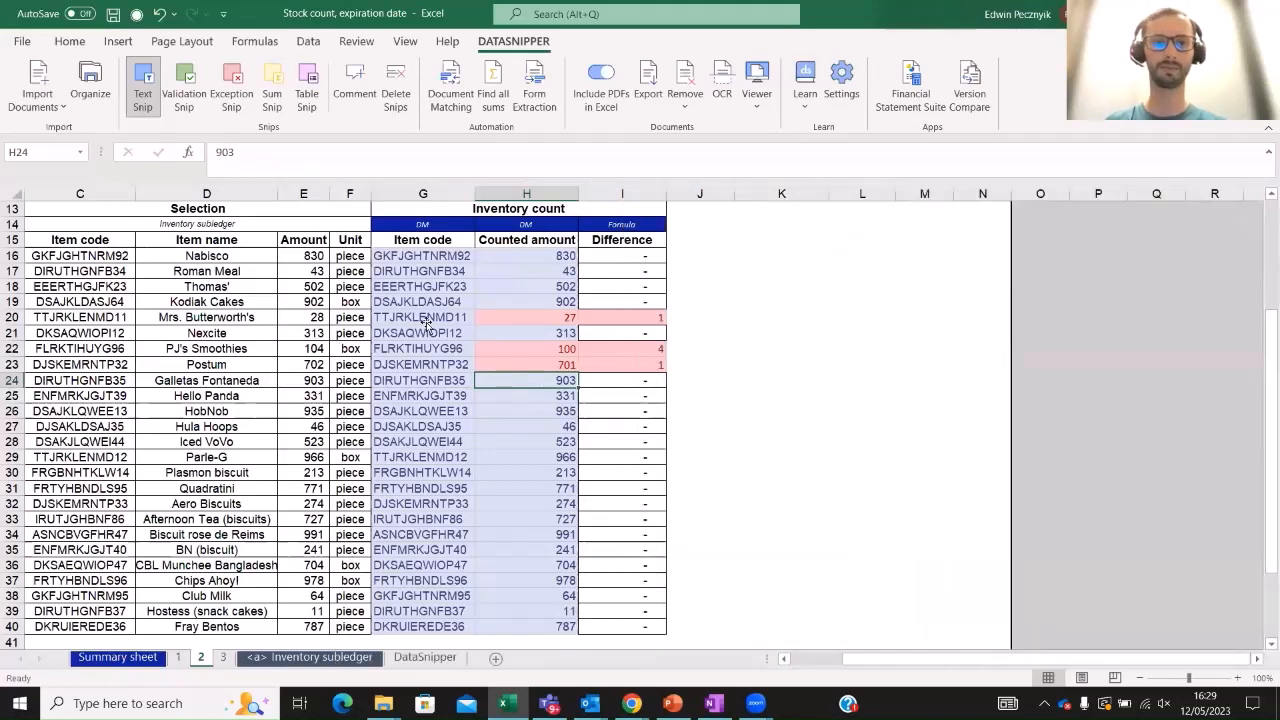
# Show the source snip of Mrs. Butterworth's item code in G20 and dismiss all meeting reminders
pyautogui.click(418, 318)
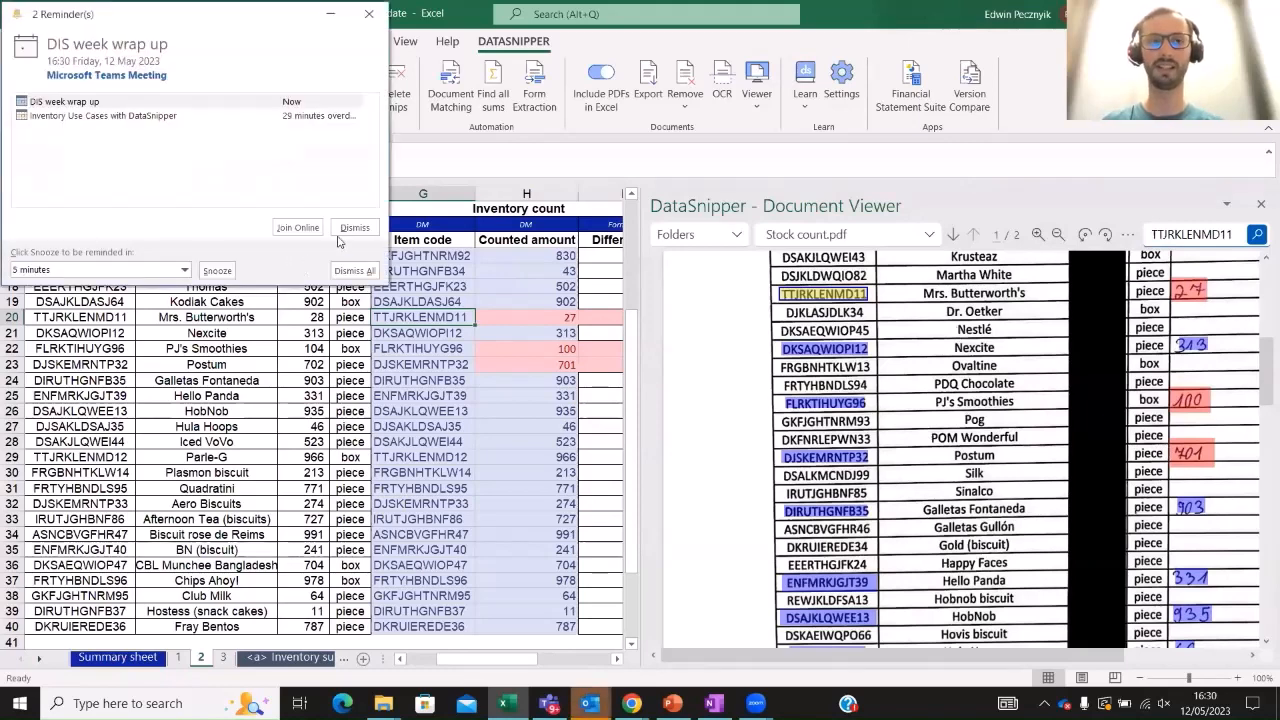
pyautogui.click(350, 272)
pyautogui.click(169, 184)
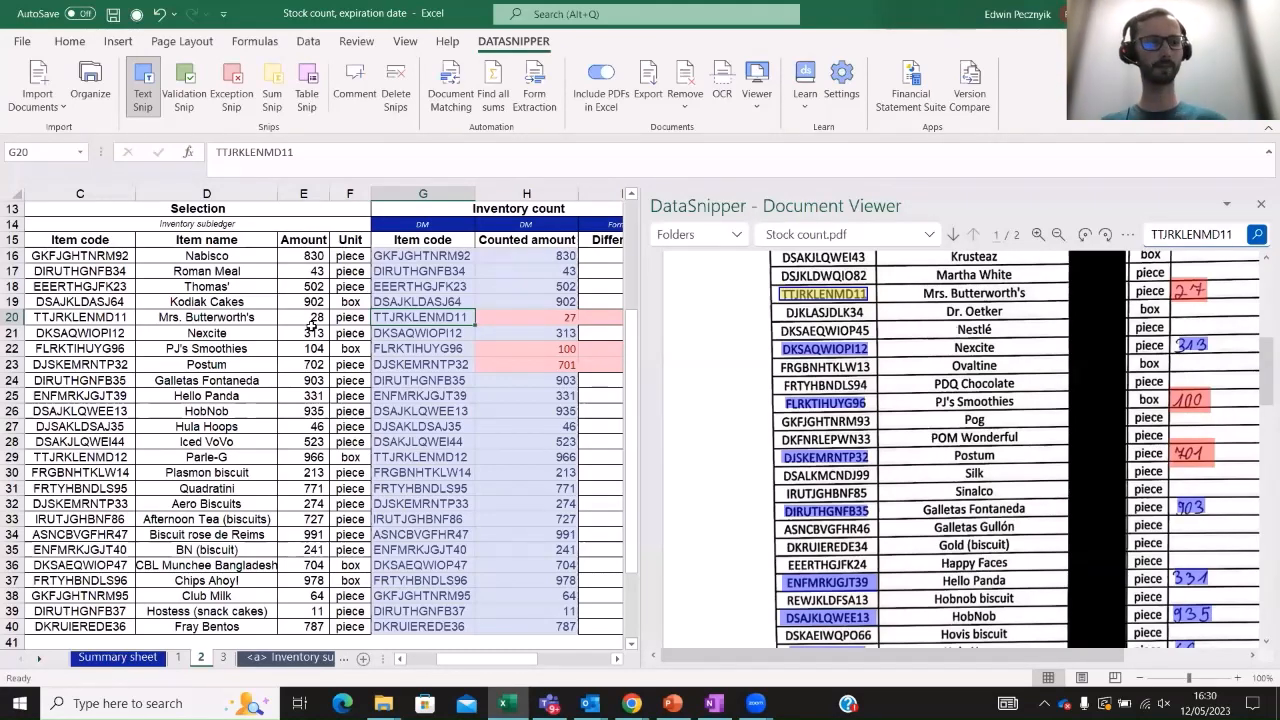
# Switch to the expiration date test on sheet 3 and close the document viewer to show the full table
pyautogui.click(222, 659)
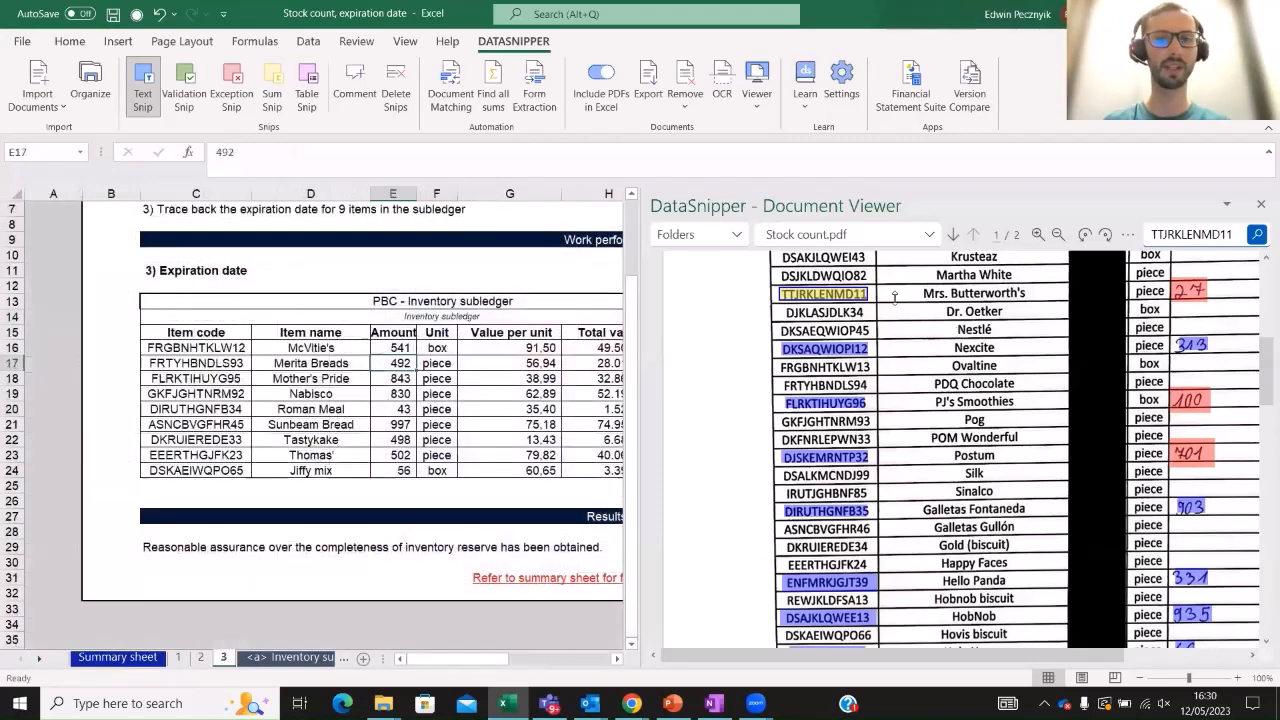
pyautogui.click(1261, 204)
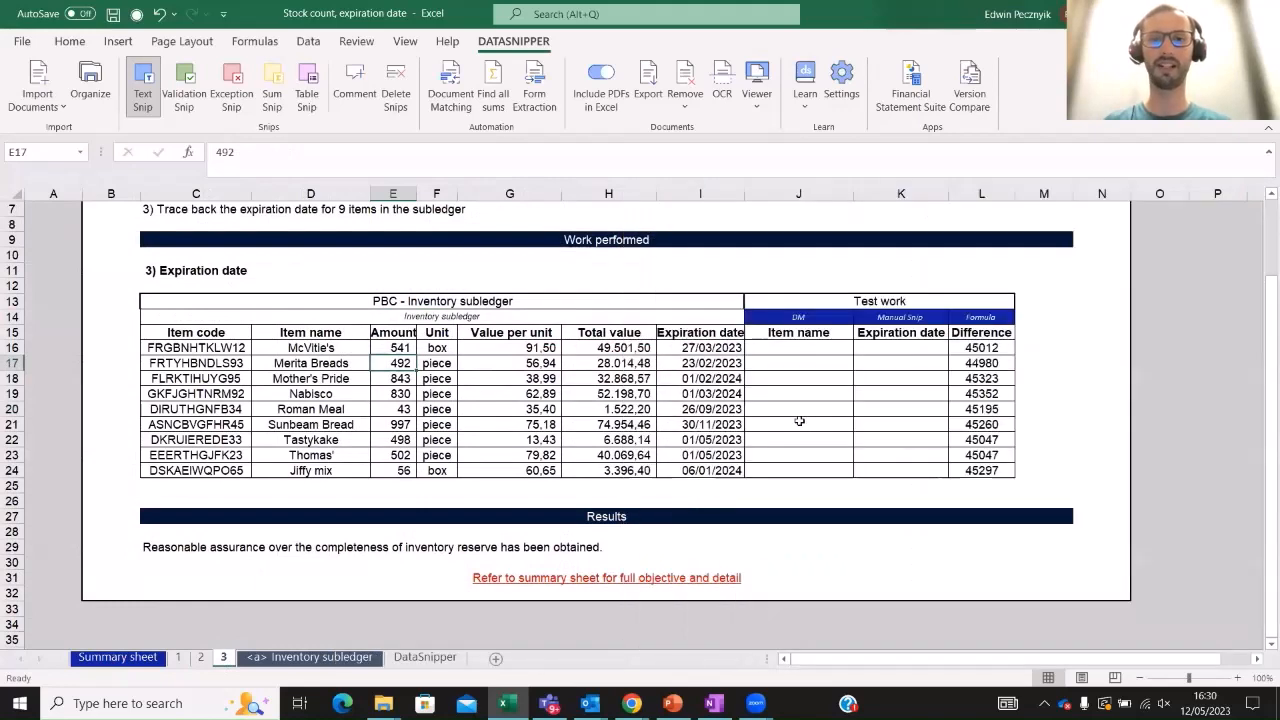
pyautogui.scroll(2, 799, 421)
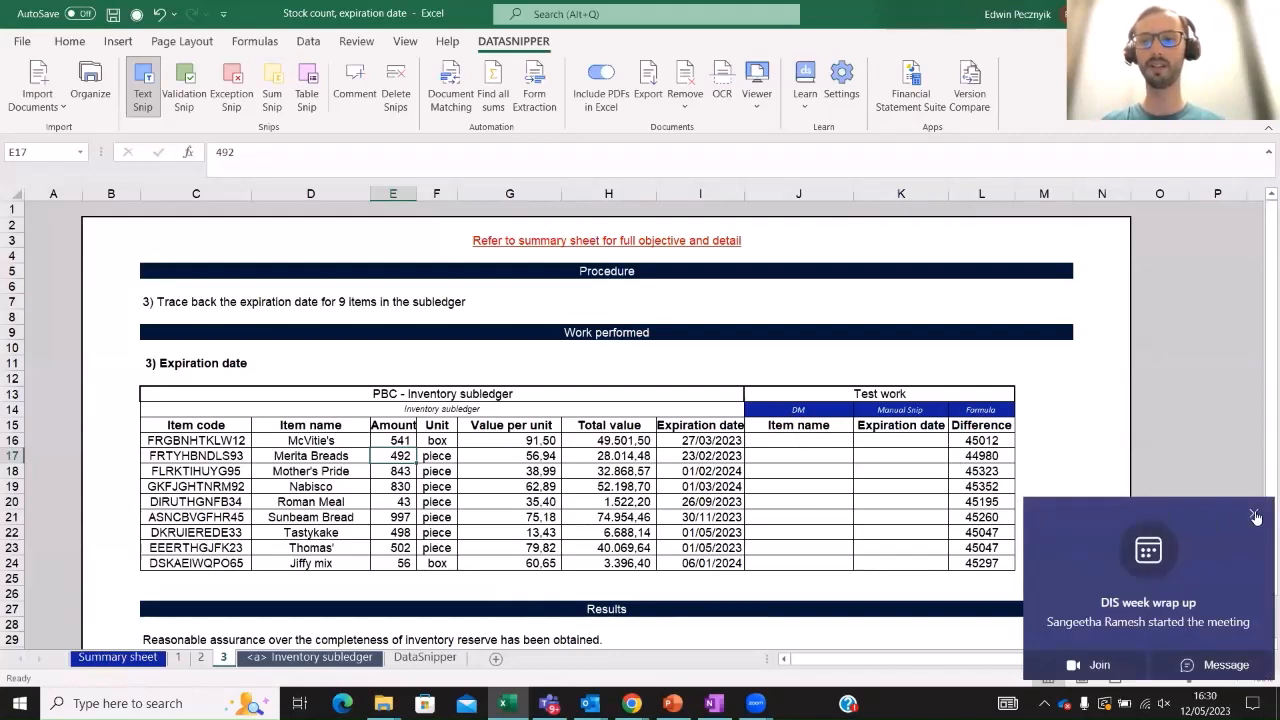
# Dismiss the meeting notification, set the Microsoft Teams status to Do not disturb, and return to the Excel workbook
pyautogui.click(1255, 517)
pyautogui.click(1043, 700)
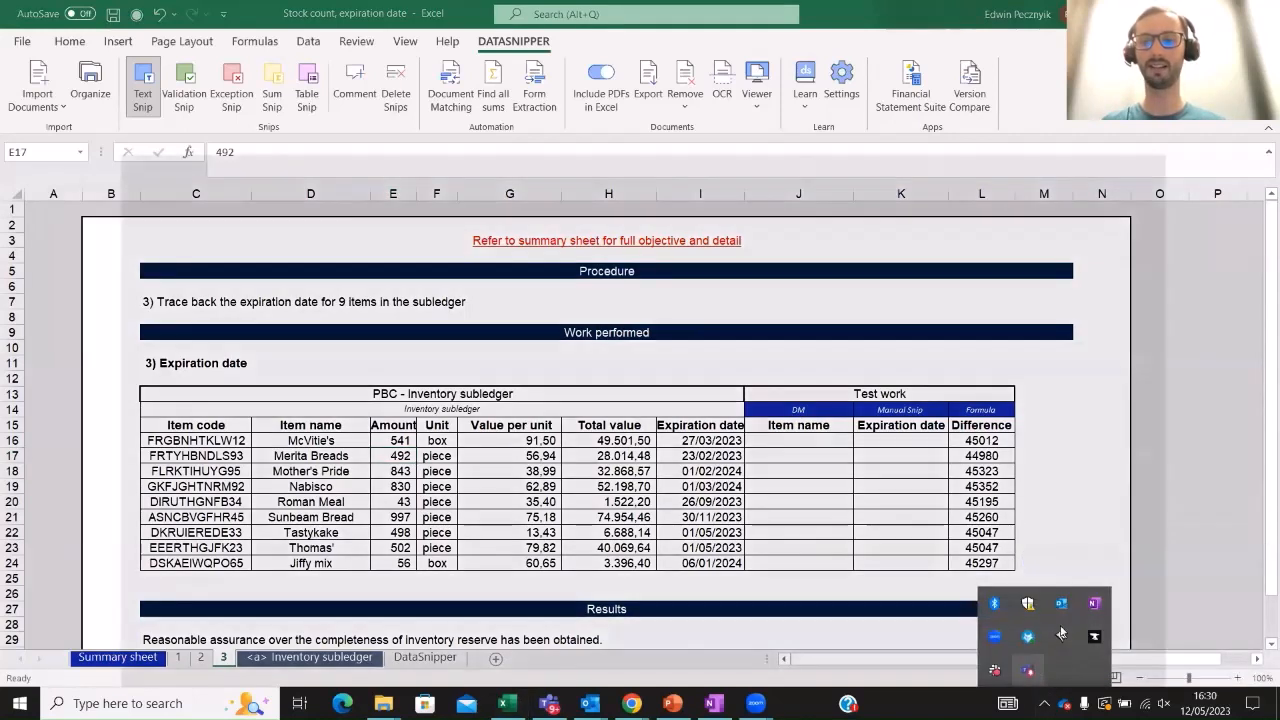
pyautogui.rightClick(1028, 670)
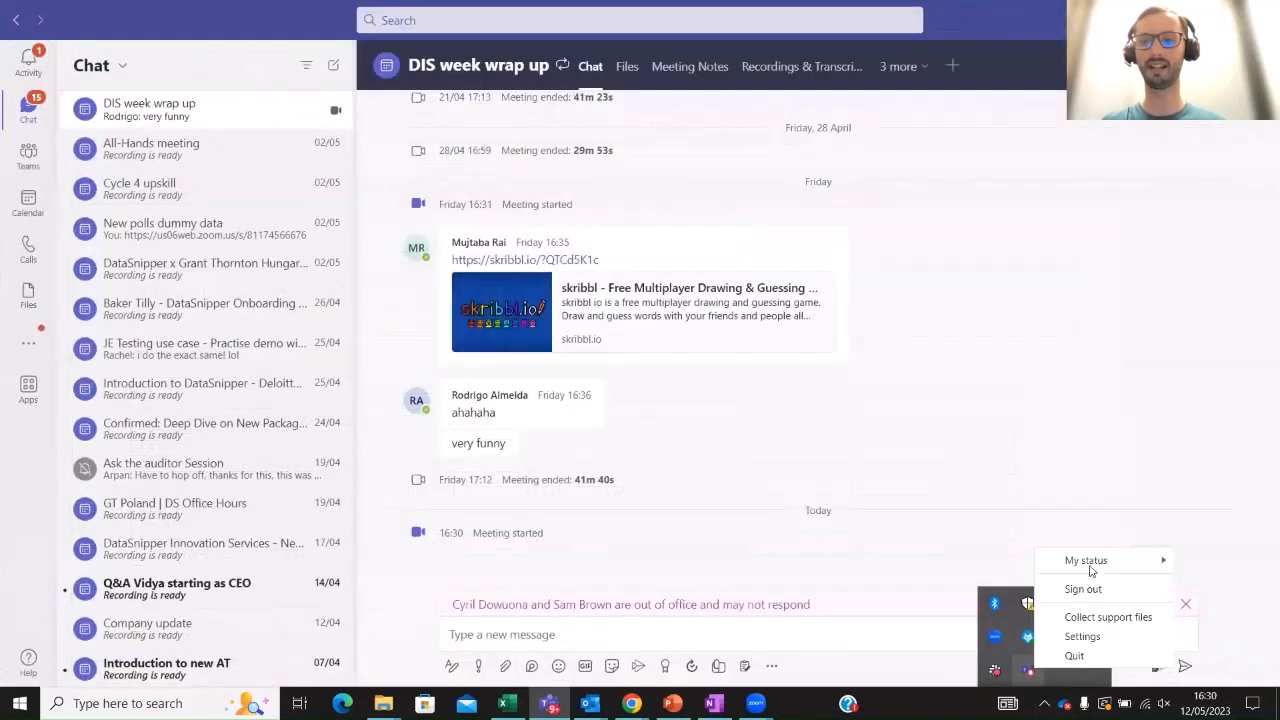
pyautogui.moveTo(1088, 562)
pyautogui.click(975, 586)
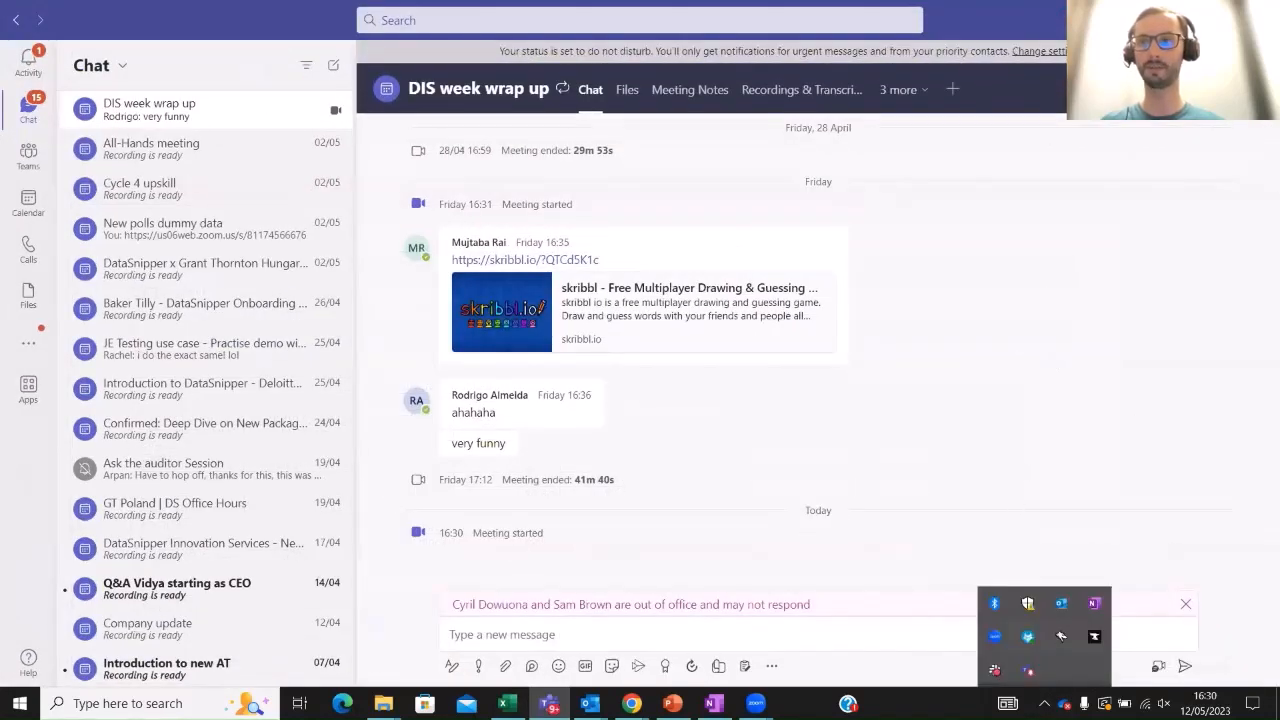
pyautogui.click(1175, 14)
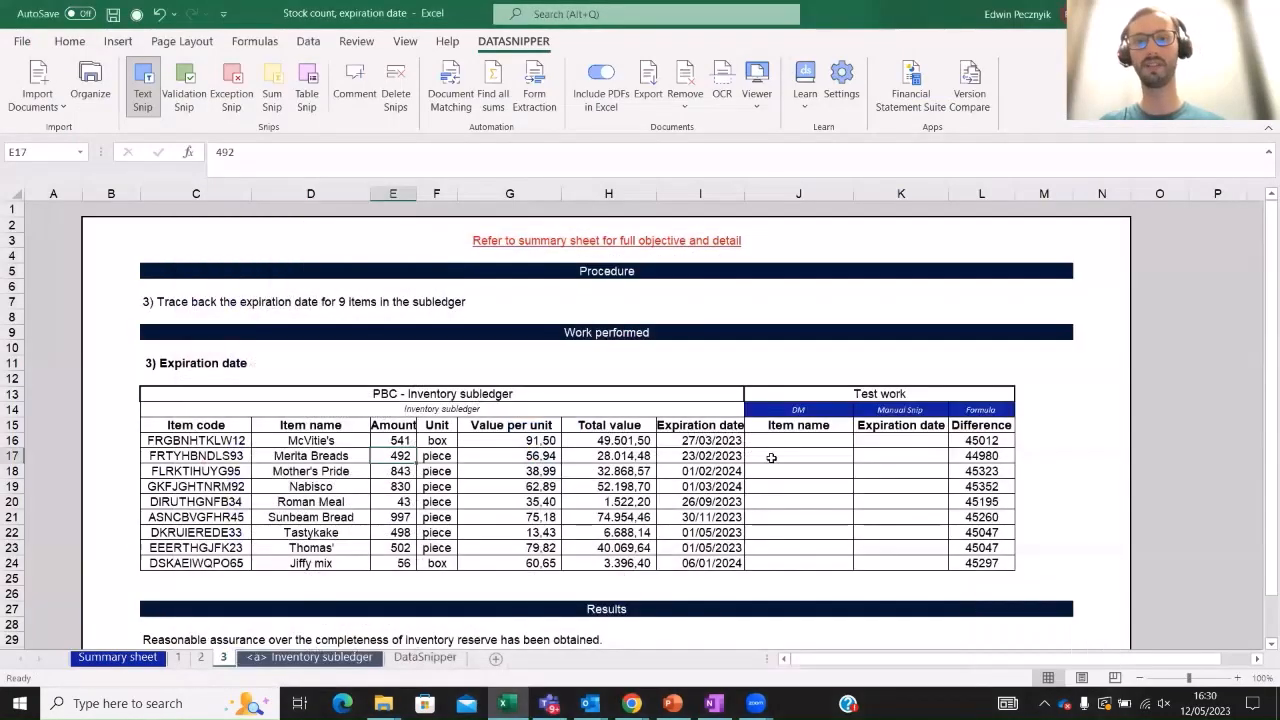
# Review the subledger expiration dates in I16:I24 and bring up the display options for the document viewer
pyautogui.click(775, 443)
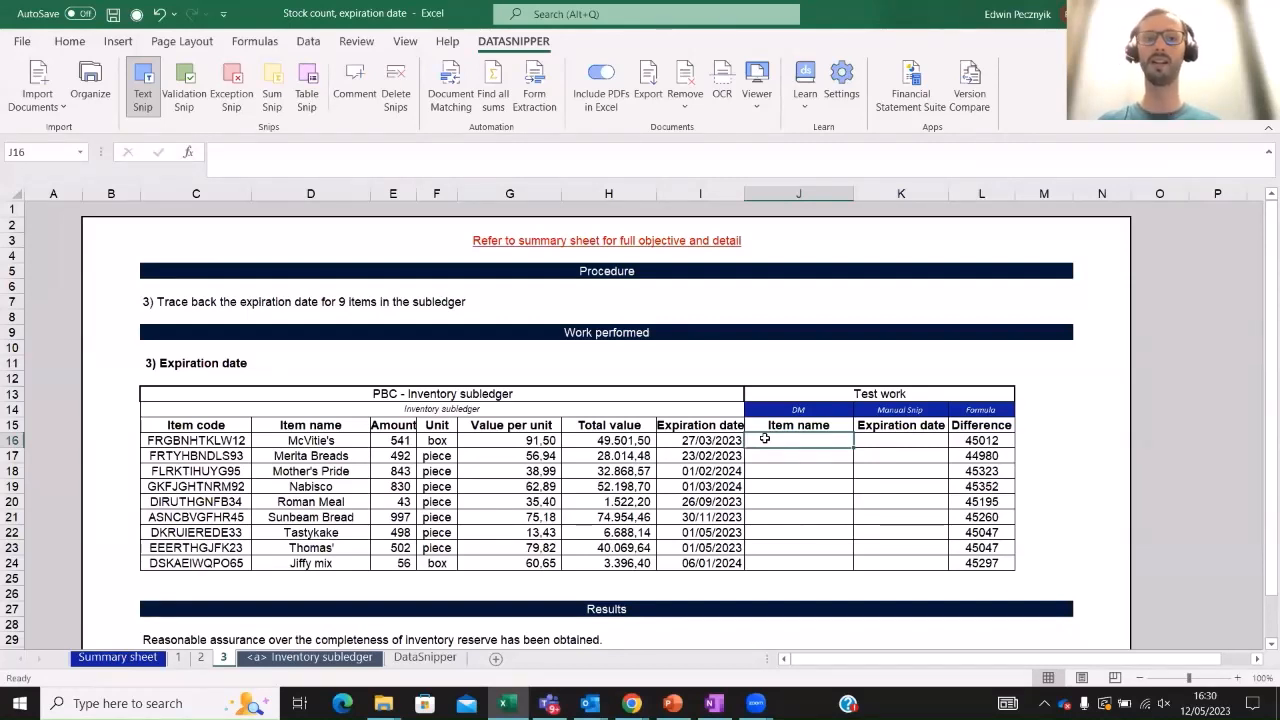
pyautogui.moveTo(677, 440); pyautogui.dragTo(670, 562)
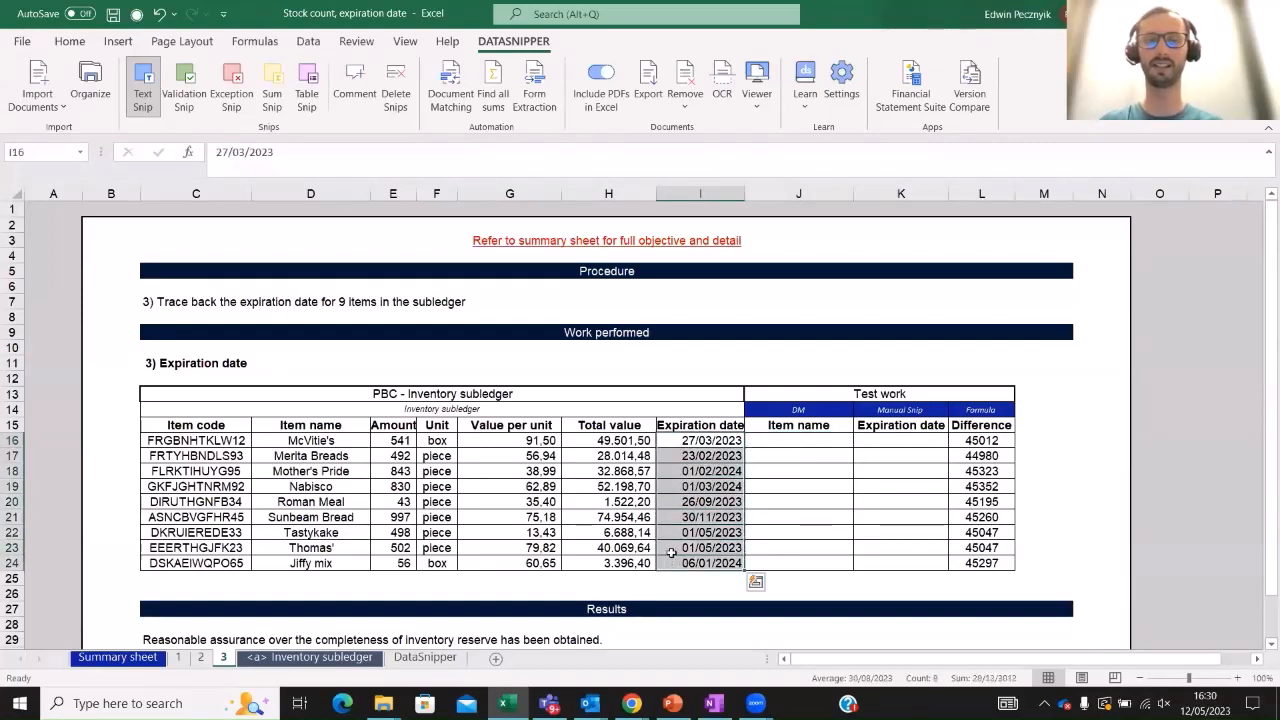
pyautogui.click(672, 443)
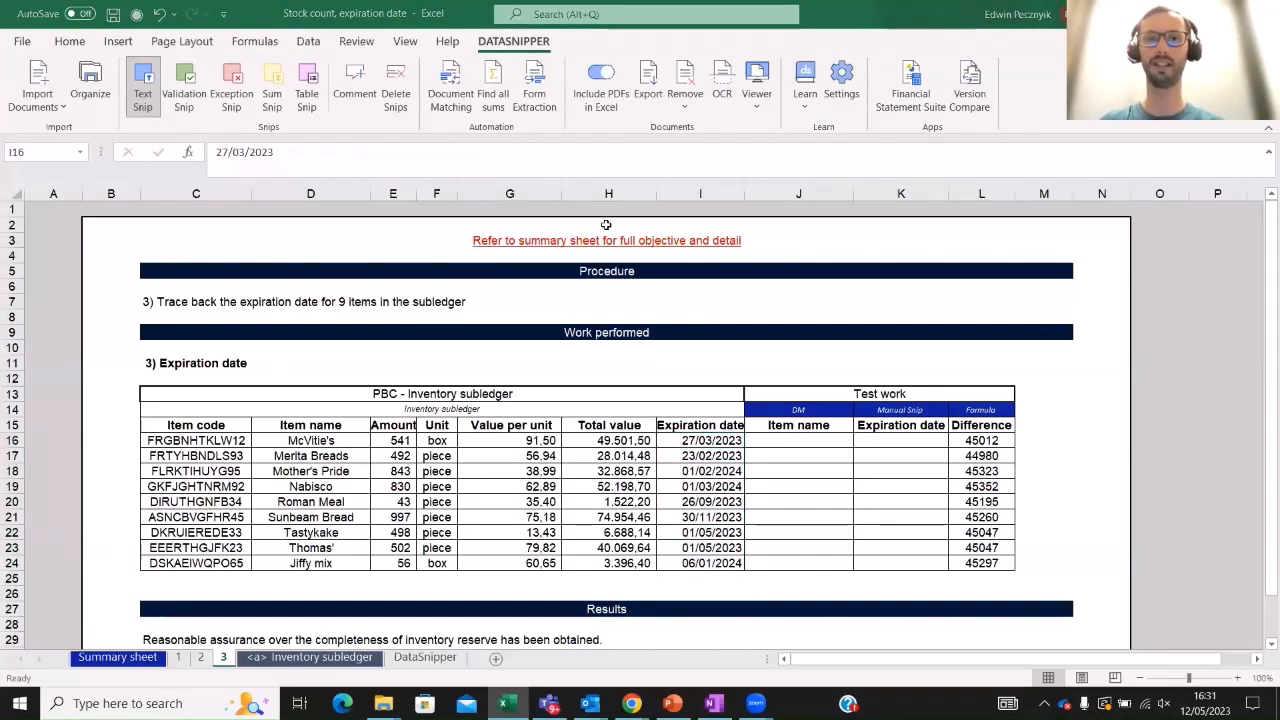
pyautogui.click(758, 100)
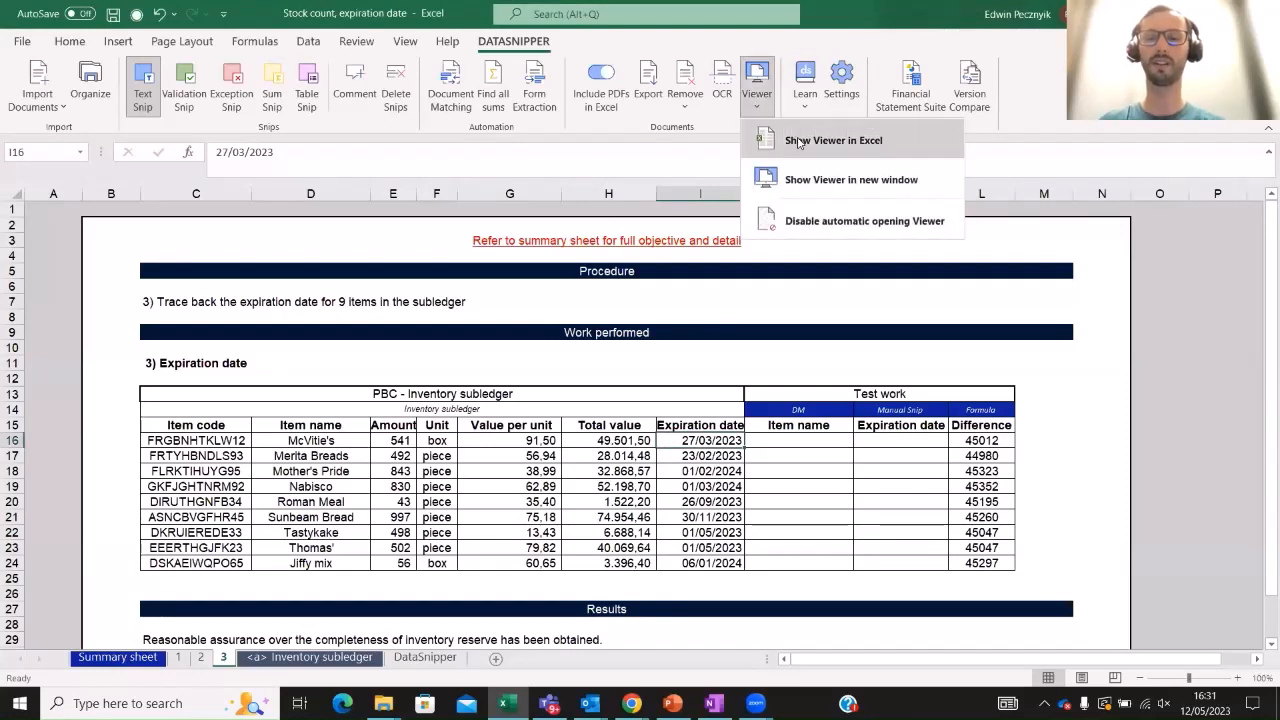
# Open IMG_3737.jpg.pdf in the viewer within Excel and examine the handwritten item name and the printed expiration date
pyautogui.click(799, 142)
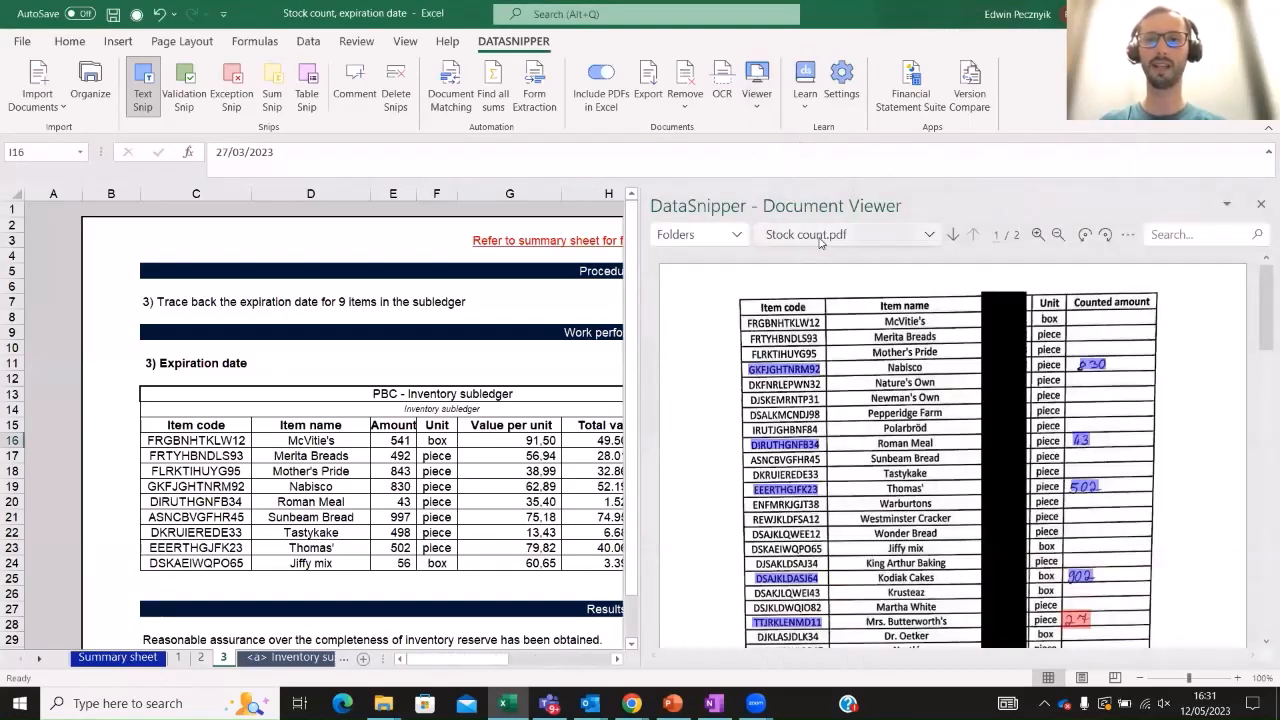
pyautogui.click(818, 236)
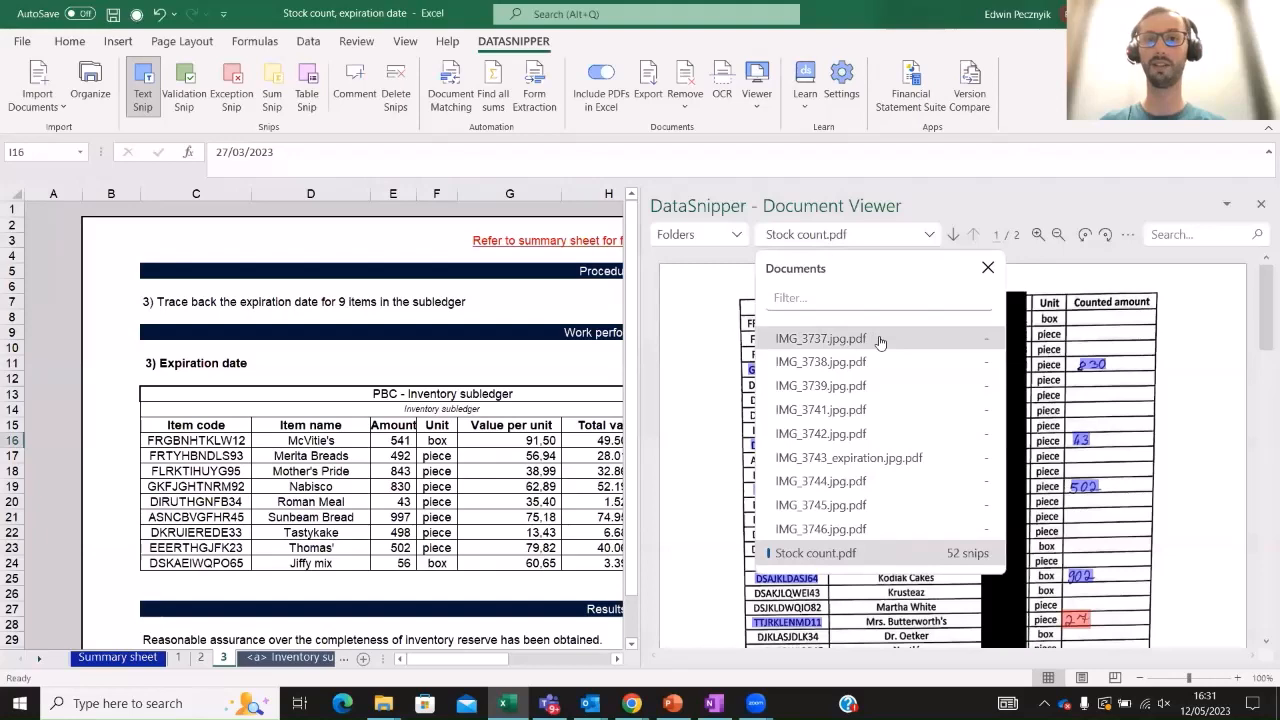
pyautogui.click(880, 340)
pyautogui.scroll(-2, 894, 370)
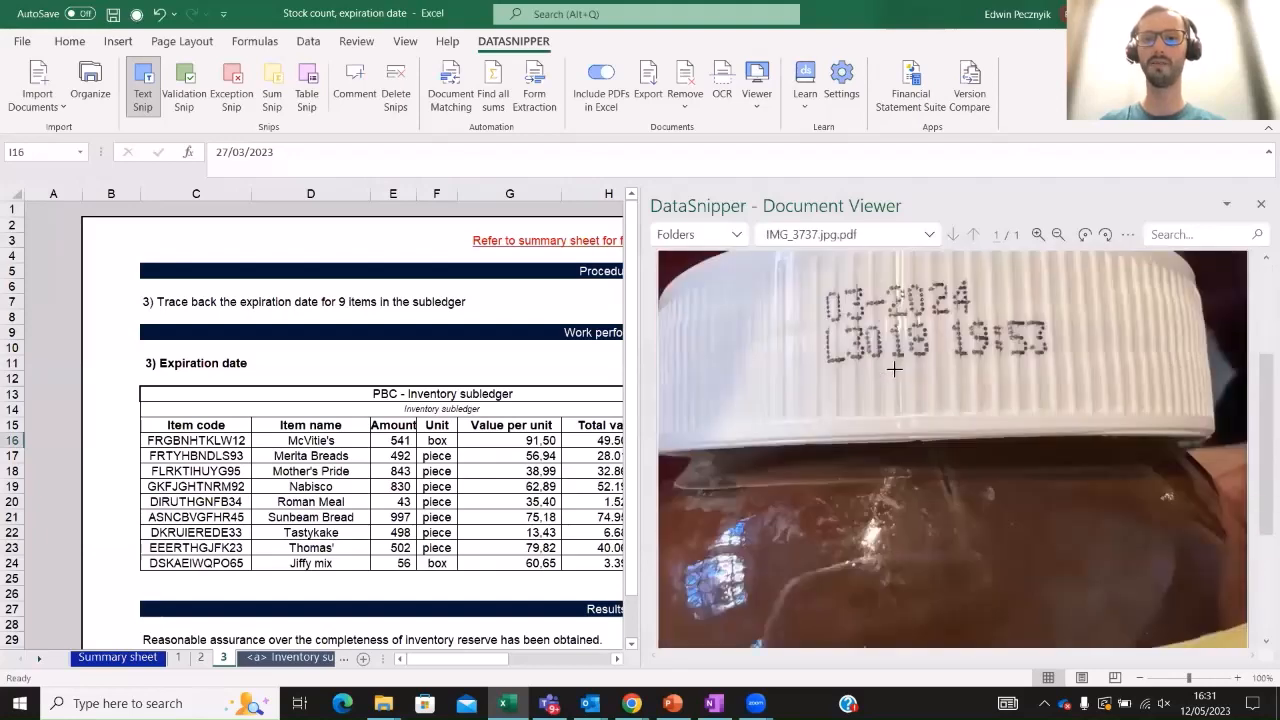
pyautogui.scroll(-3, 893, 368)
pyautogui.scroll(2, 862, 389)
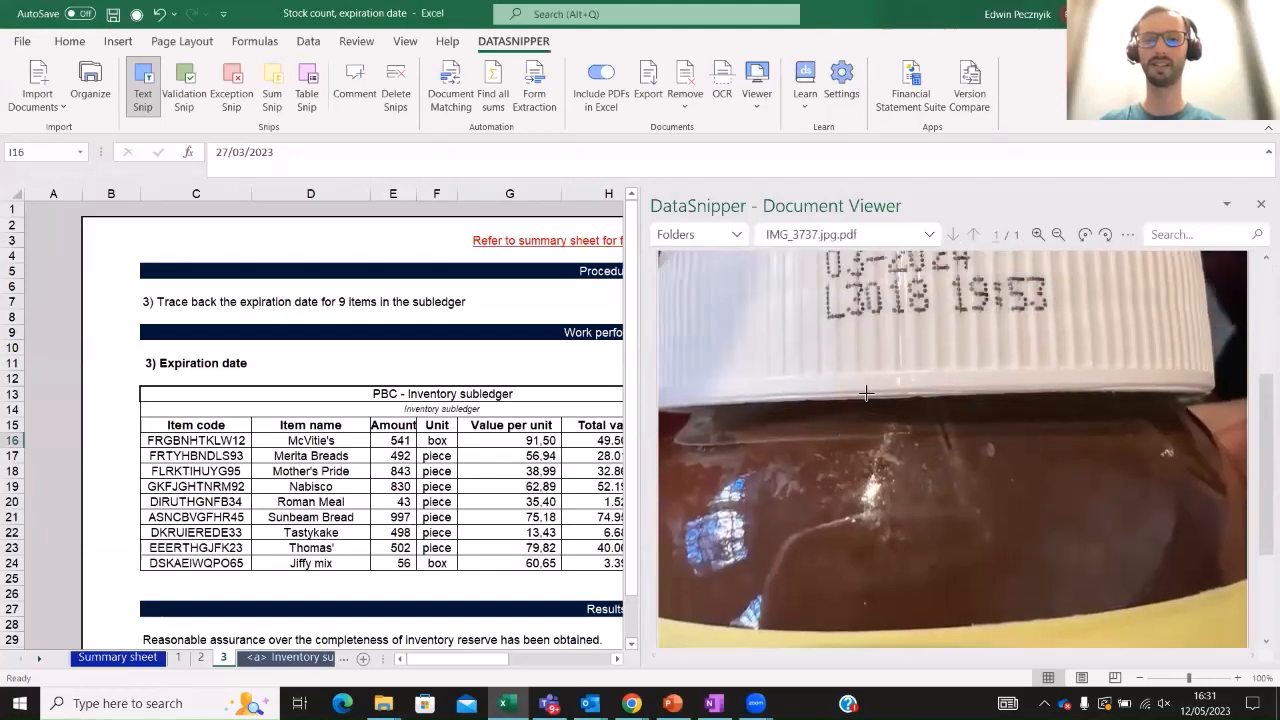
pyautogui.scroll(2, 861, 389)
pyautogui.scroll(-4, 861, 389)
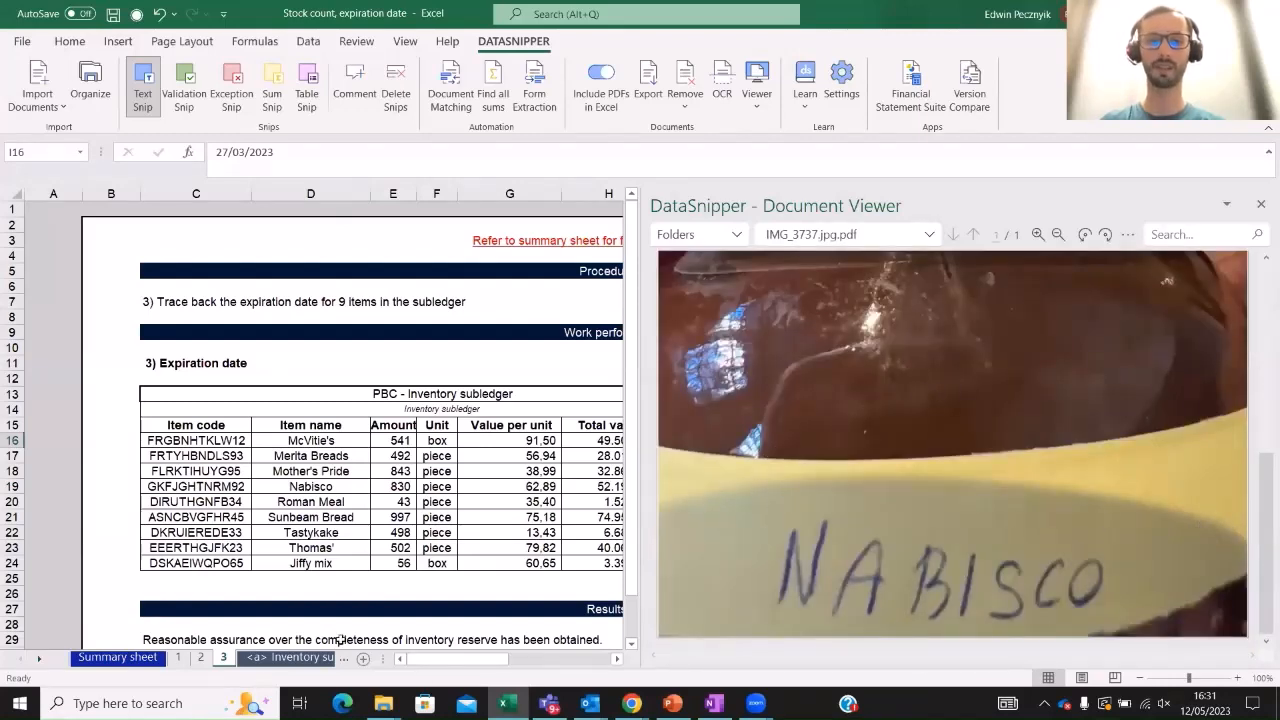
pyautogui.moveTo(468, 664); pyautogui.dragTo(493, 670)
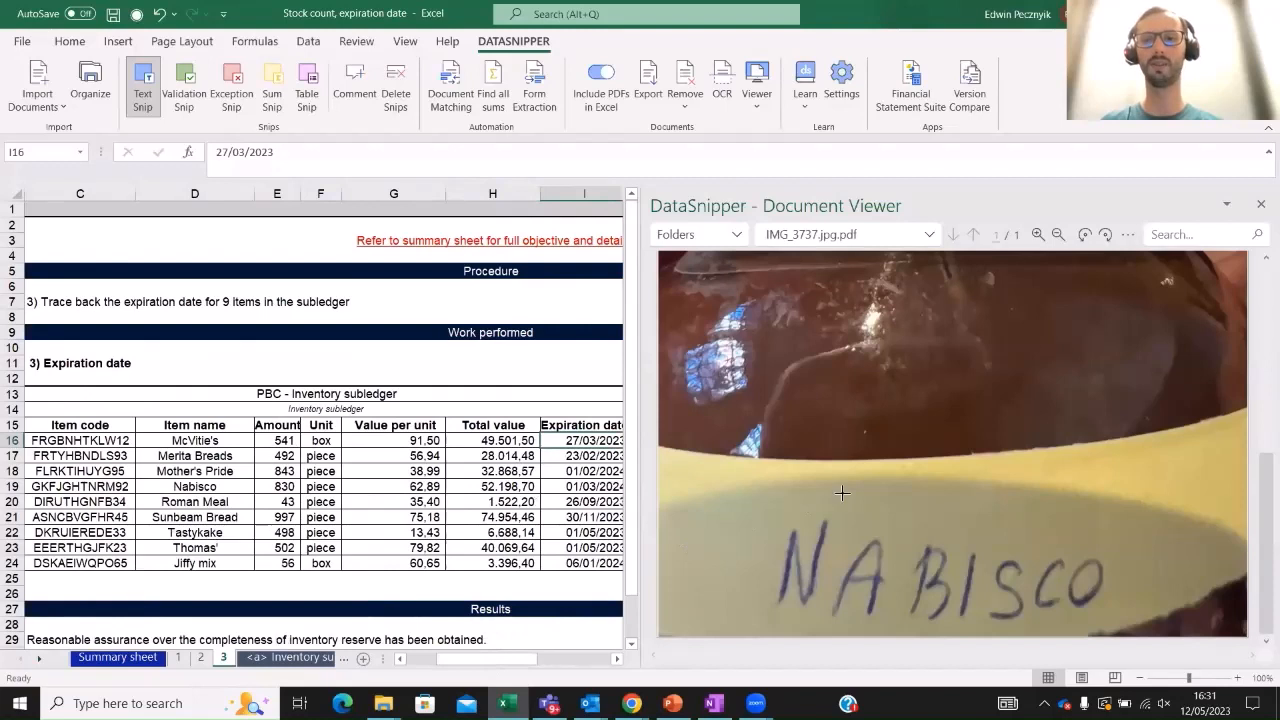
pyautogui.scroll(3, 842, 492)
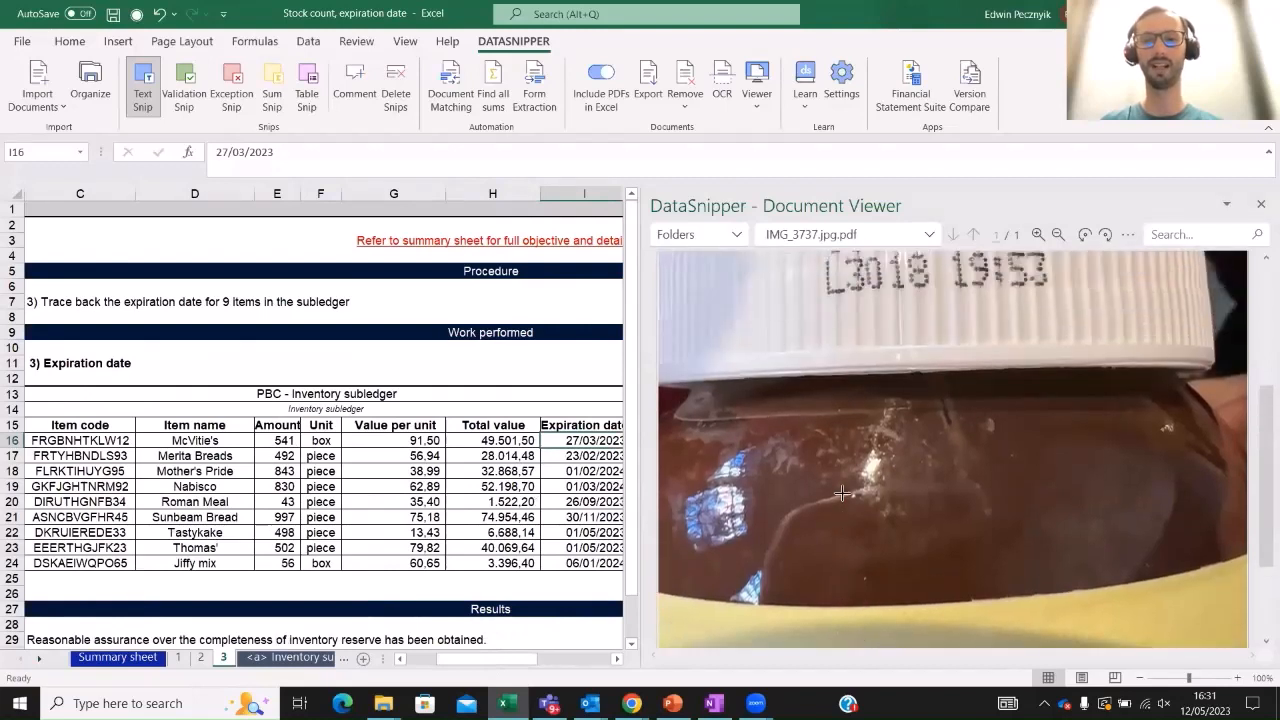
pyautogui.scroll(2, 842, 492)
pyautogui.scroll(2, 887, 533)
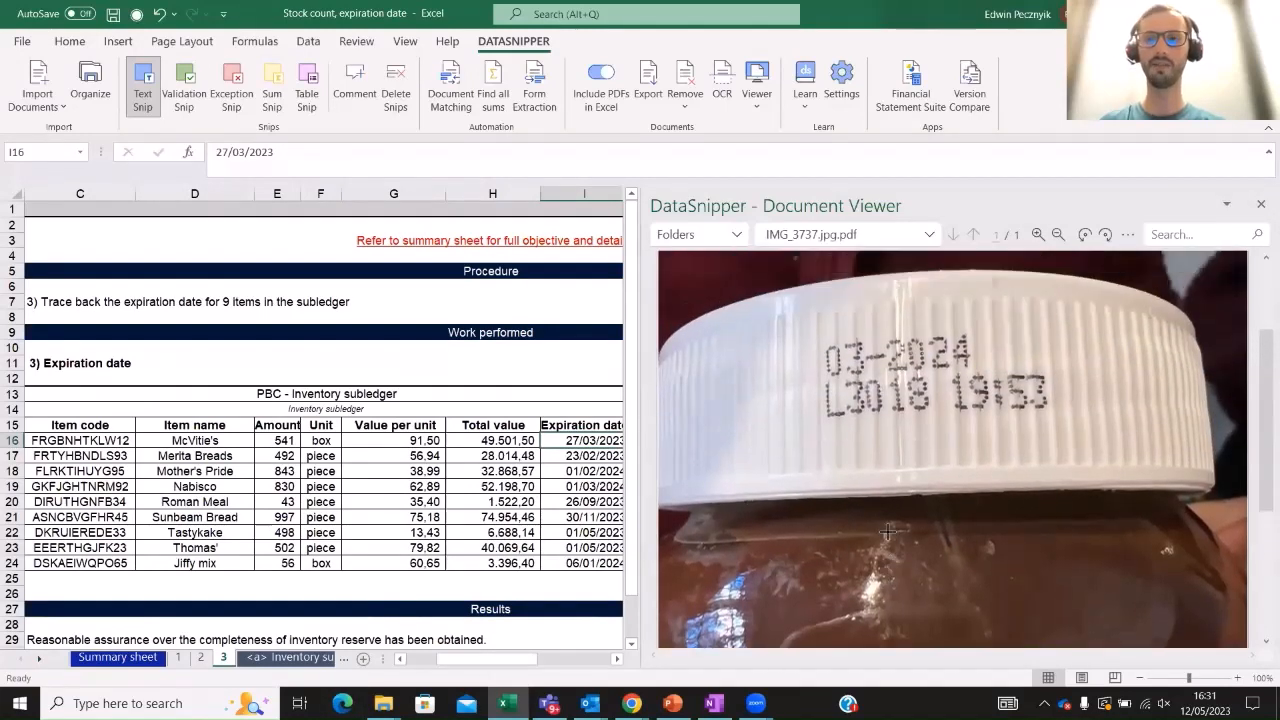
# Switch to IMG_3738.jpg.pdf and examine its handwritten item name and printed expiration date
pyautogui.click(867, 238)
pyautogui.click(830, 364)
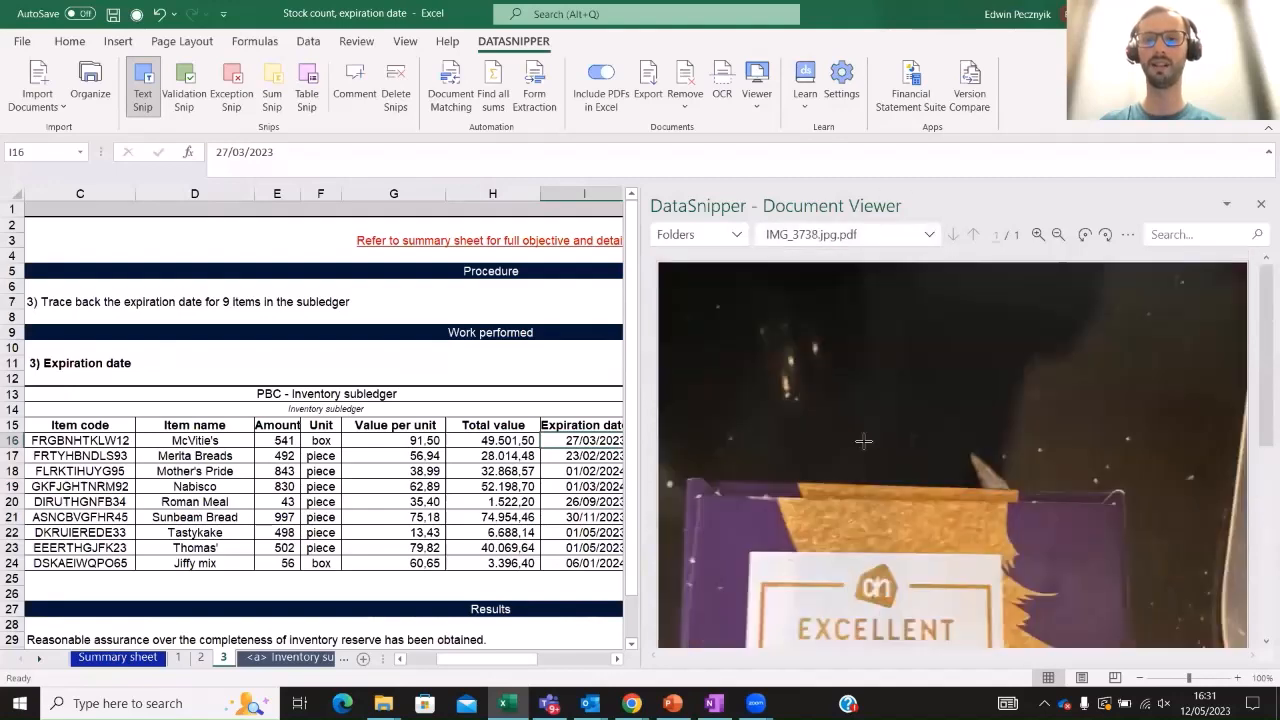
pyautogui.scroll(-5, 840, 394)
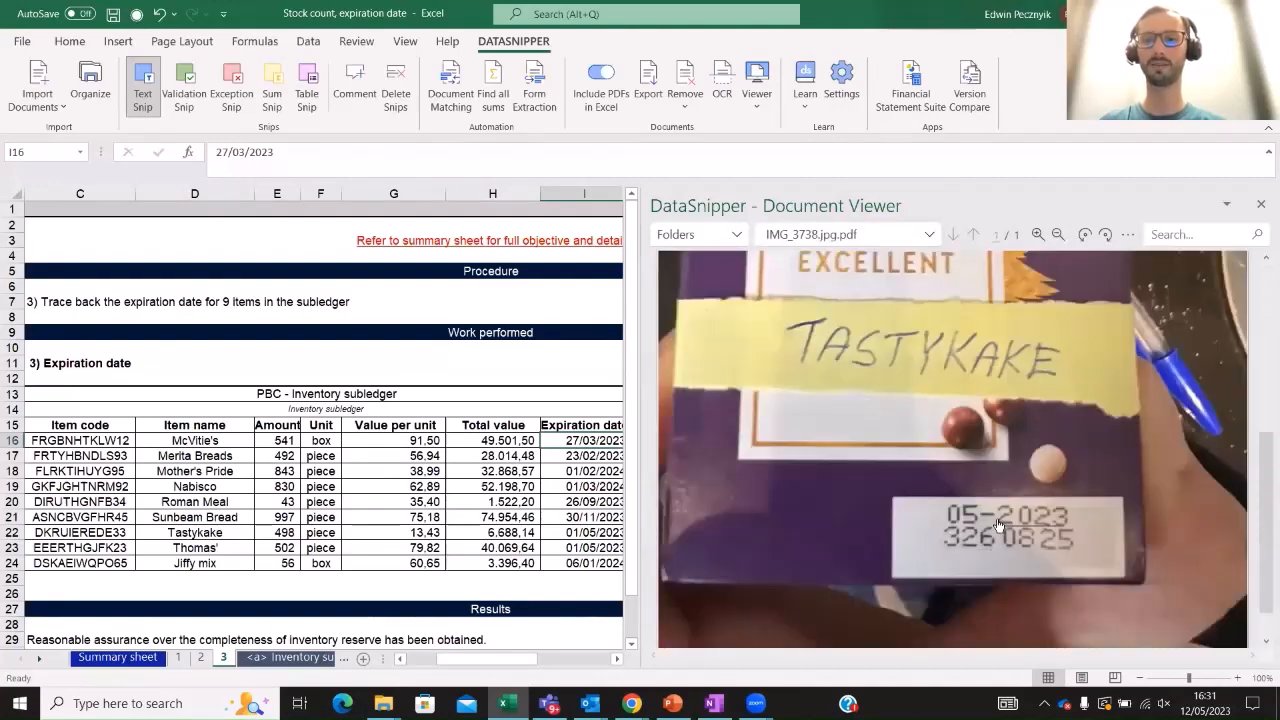
pyautogui.scroll(1, 835, 380)
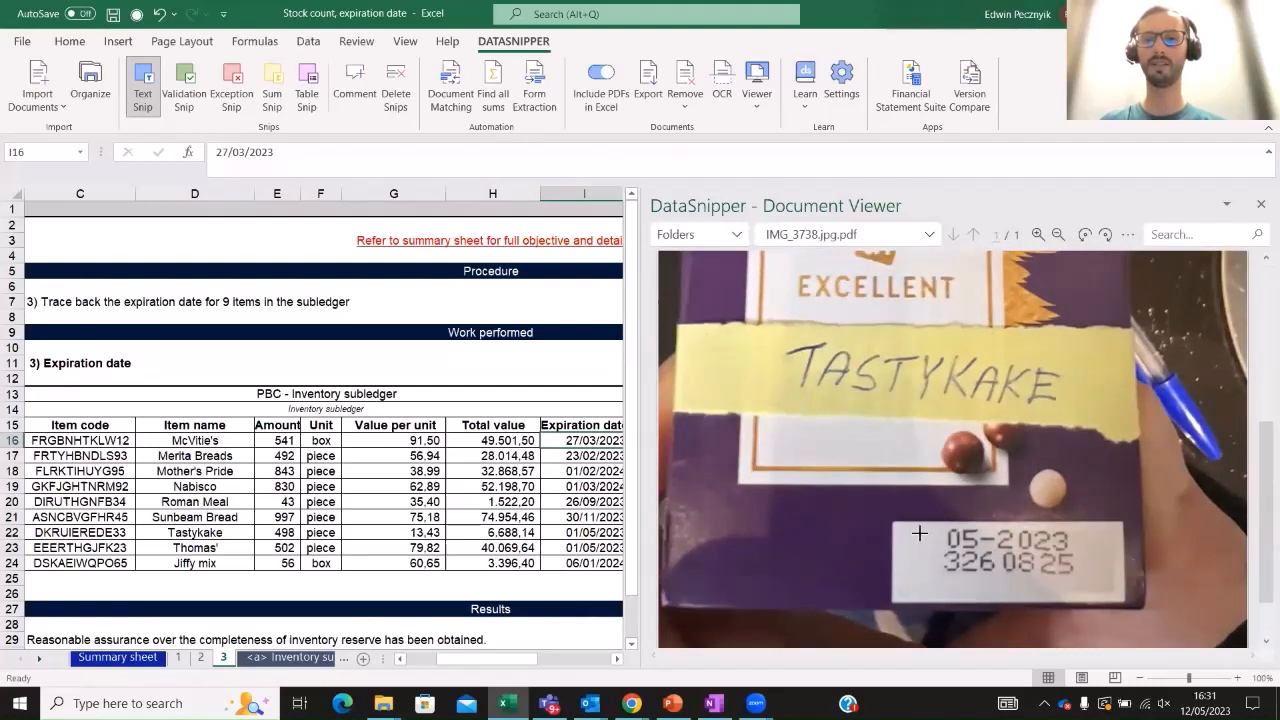
# Close the document viewer and review the Item name and Expiration date columns of the test work section
pyautogui.click(1260, 206)
pyautogui.click(660, 425)
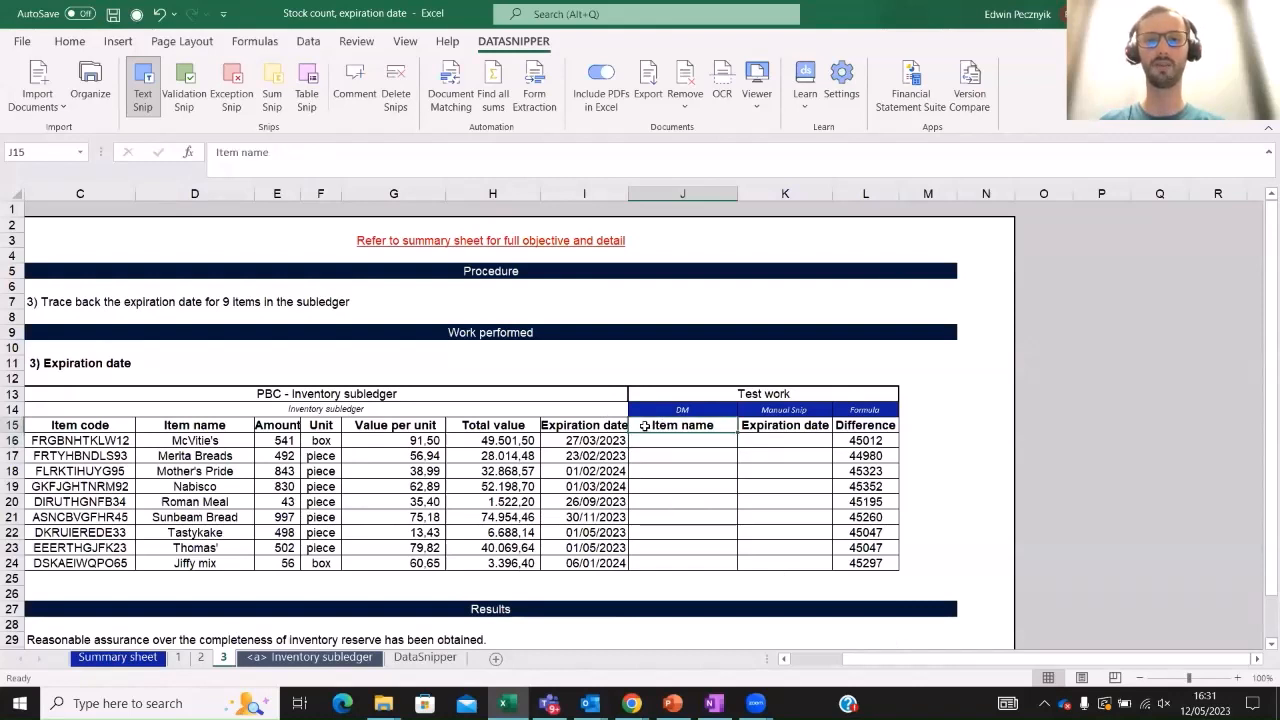
pyautogui.click(763, 427)
pyautogui.click(659, 440)
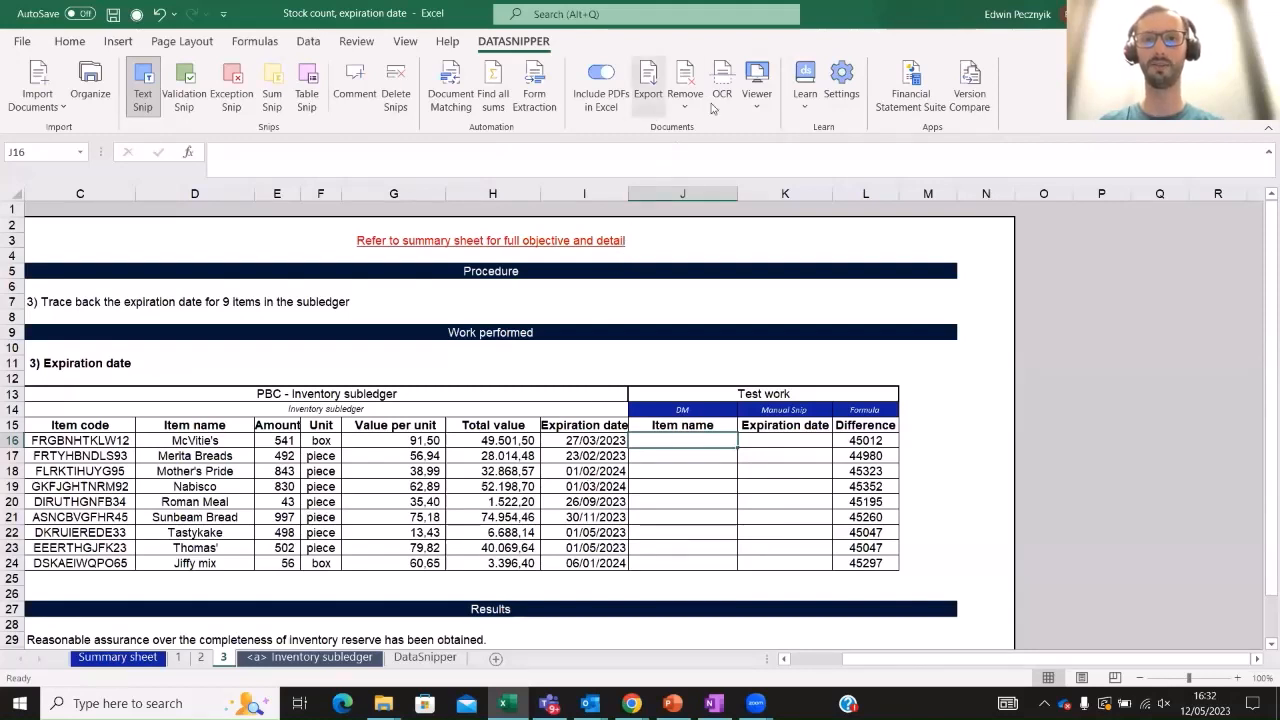
# Reopen the document viewer within Excel and display the handwritten label in IMG_3737.jpg.pdf
pyautogui.click(757, 88)
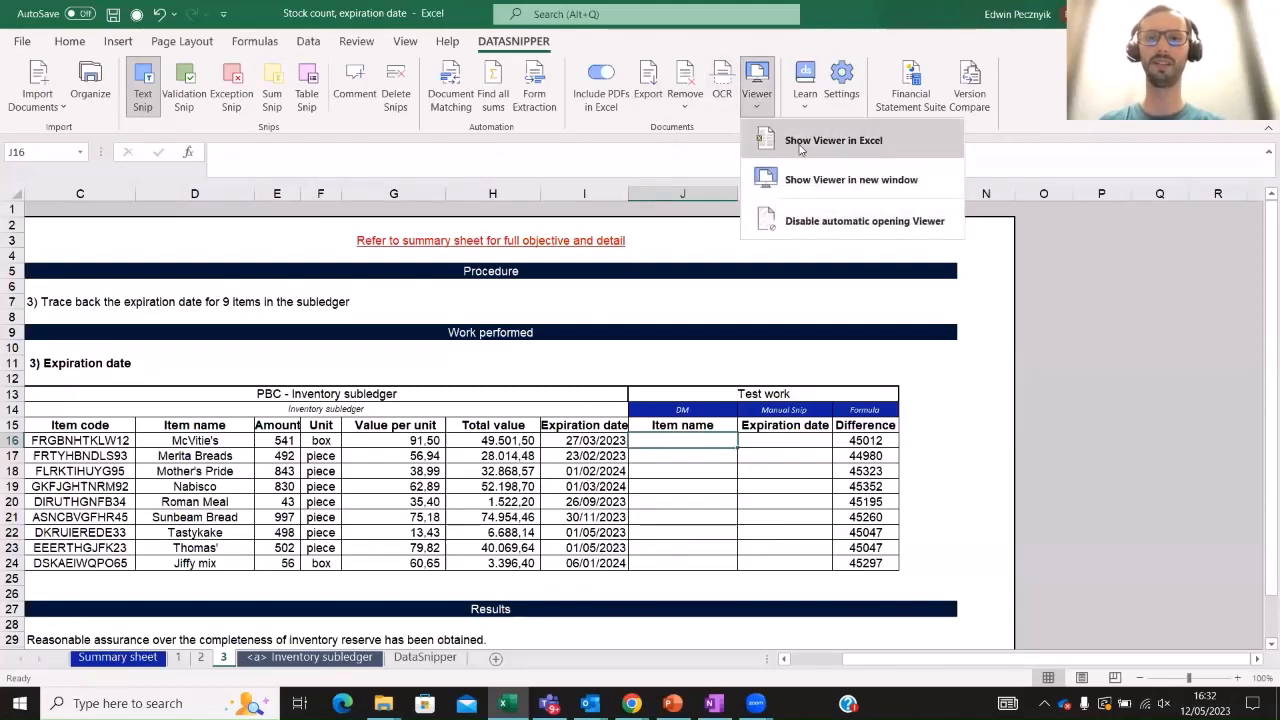
pyautogui.click(800, 142)
pyautogui.click(858, 238)
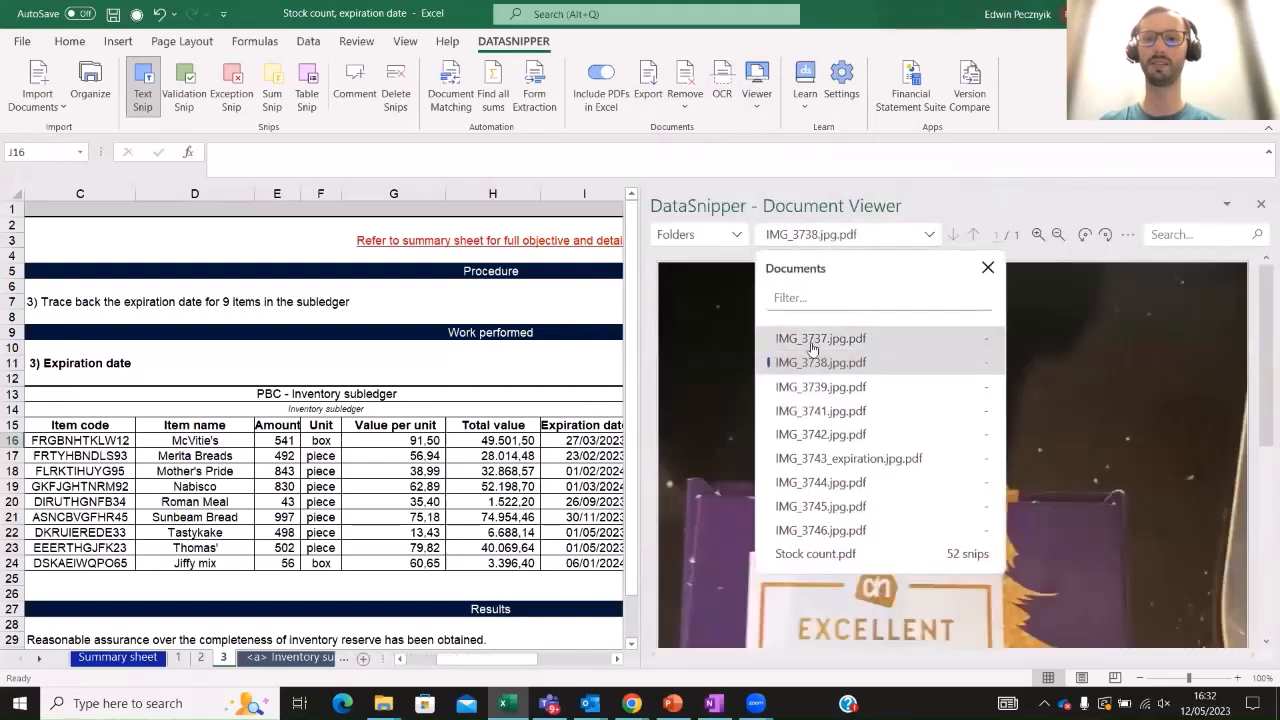
pyautogui.click(812, 345)
pyautogui.scroll(-5, 968, 378)
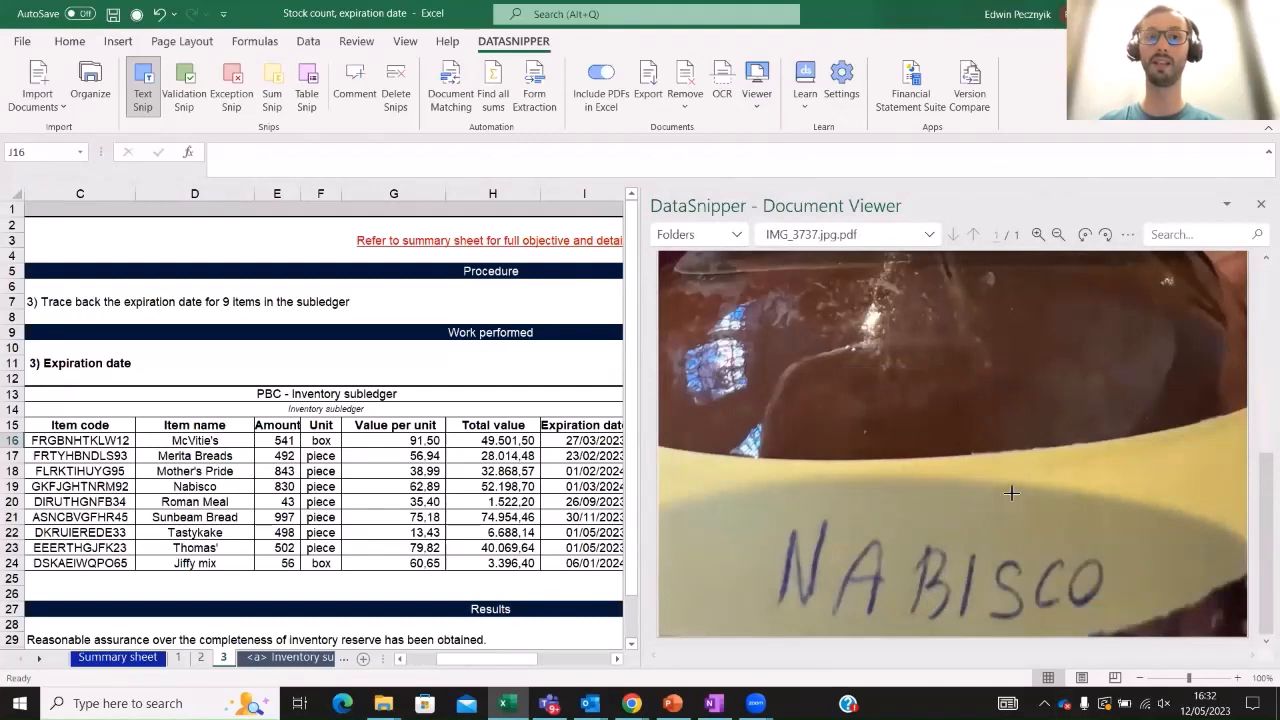
# Text-snip the handwritten name NABISCO from the photo into the Nabisco row's test Item name cell, J19
pyautogui.click(215, 488)
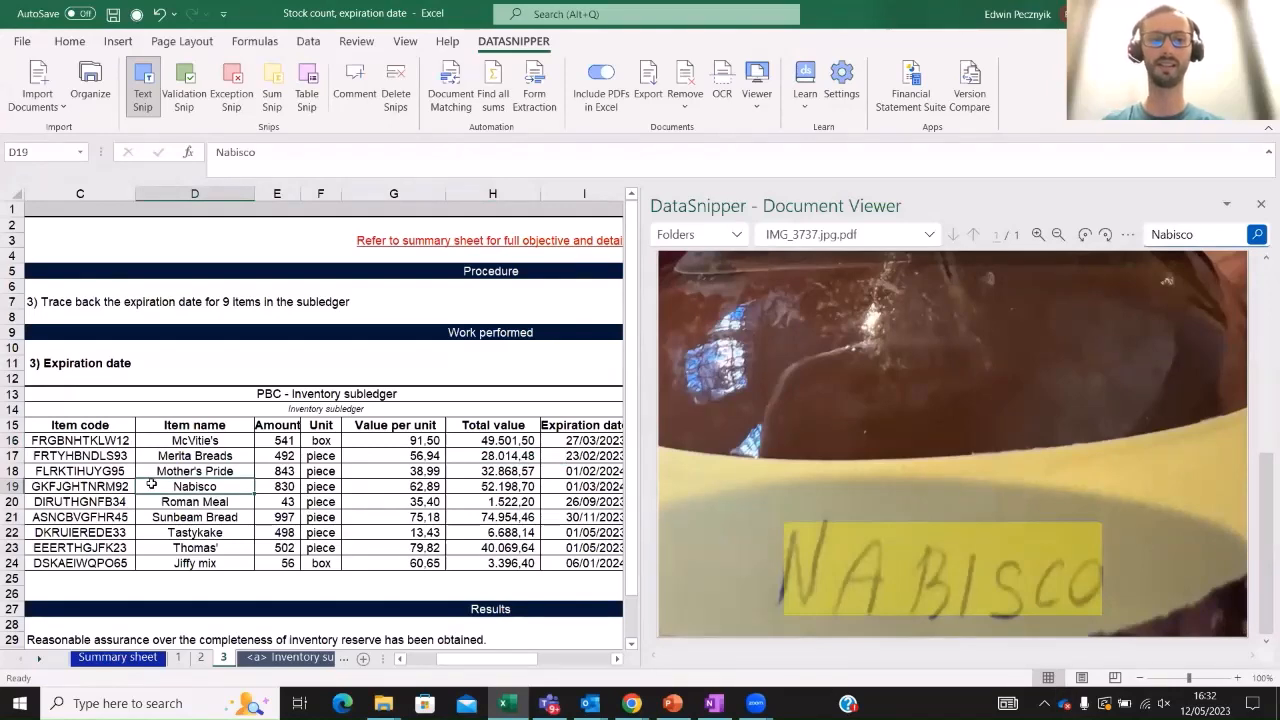
pyautogui.press('Right')
pyautogui.press('Right')
pyautogui.press('Right')
pyautogui.press('Right')
pyautogui.press('Right')
pyautogui.press('Right')
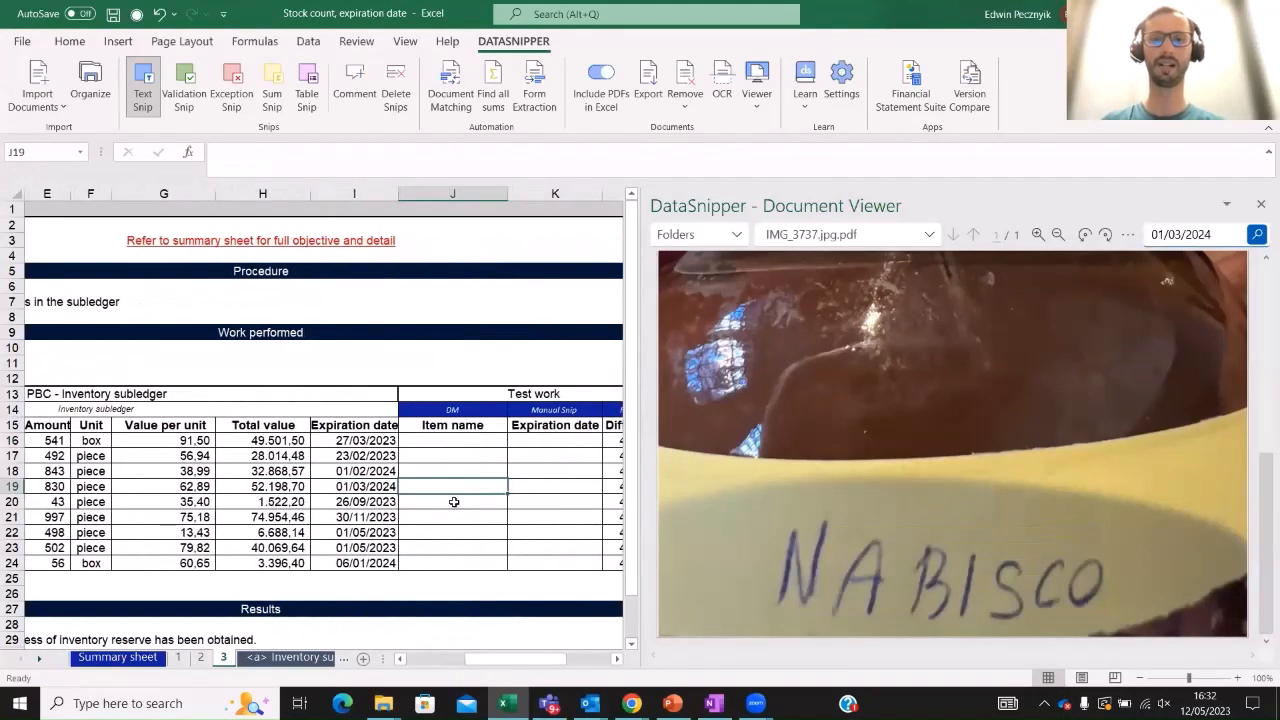
pyautogui.moveTo(797, 544); pyautogui.dragTo(1120, 632)
# Text-snip the date 03-2024 on the jar lid into the Nabisco row's test Expiration date cell, K19
pyautogui.scroll(10, 730, 502)
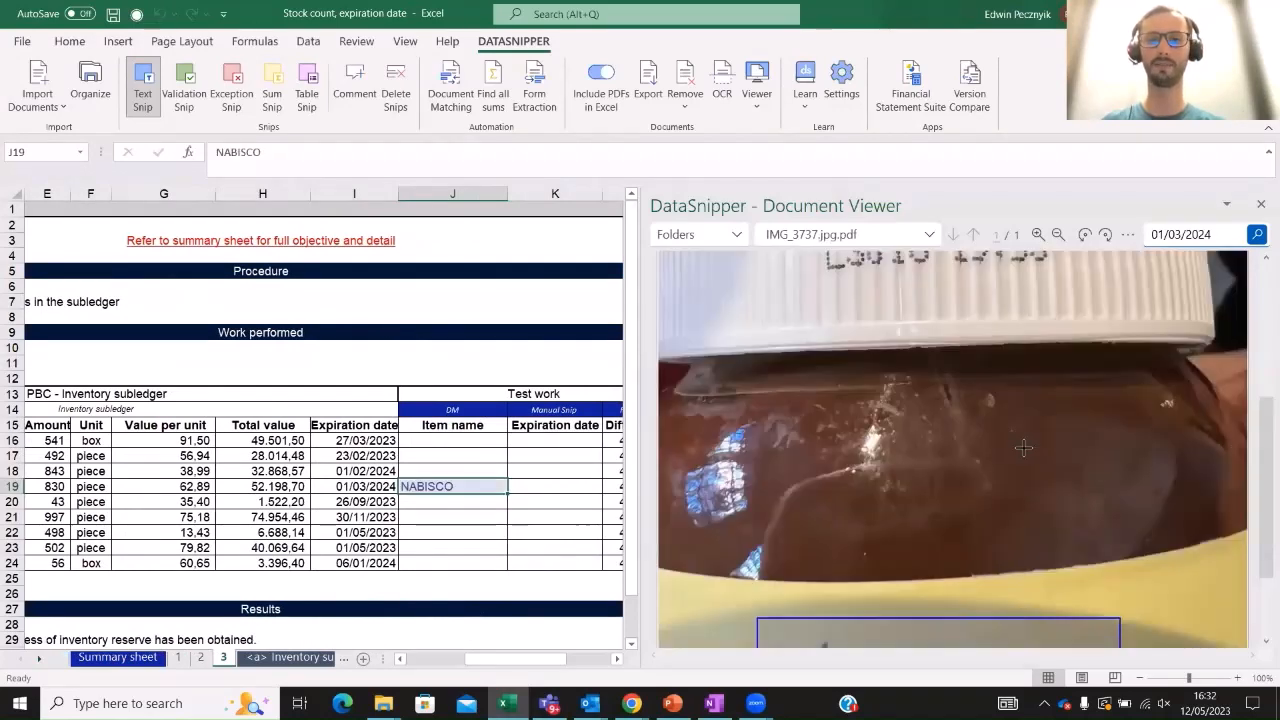
pyautogui.press('Right')
pyautogui.moveTo(900, 414); pyautogui.dragTo(987, 424)
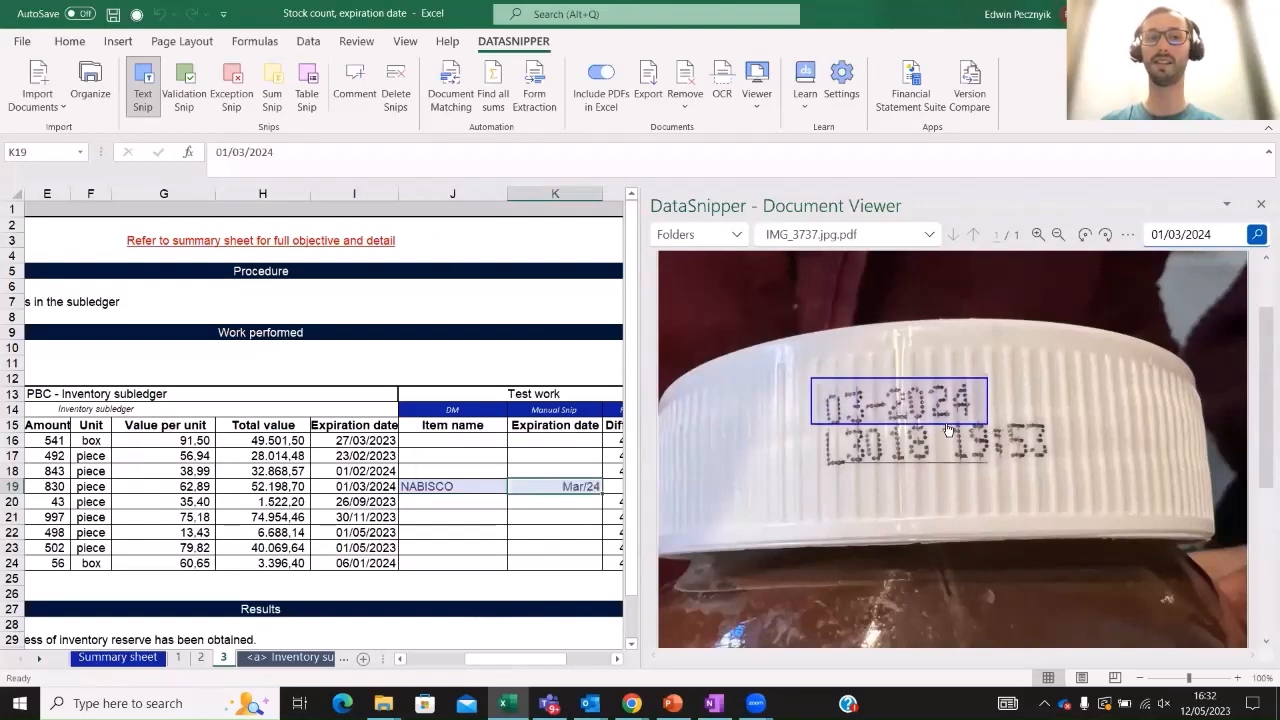
# Delete the item name and expiration date snips in J19:K19 and close the document viewer
pyautogui.click(1260, 205)
pyautogui.moveTo(457, 486); pyautogui.dragTo(555, 486)
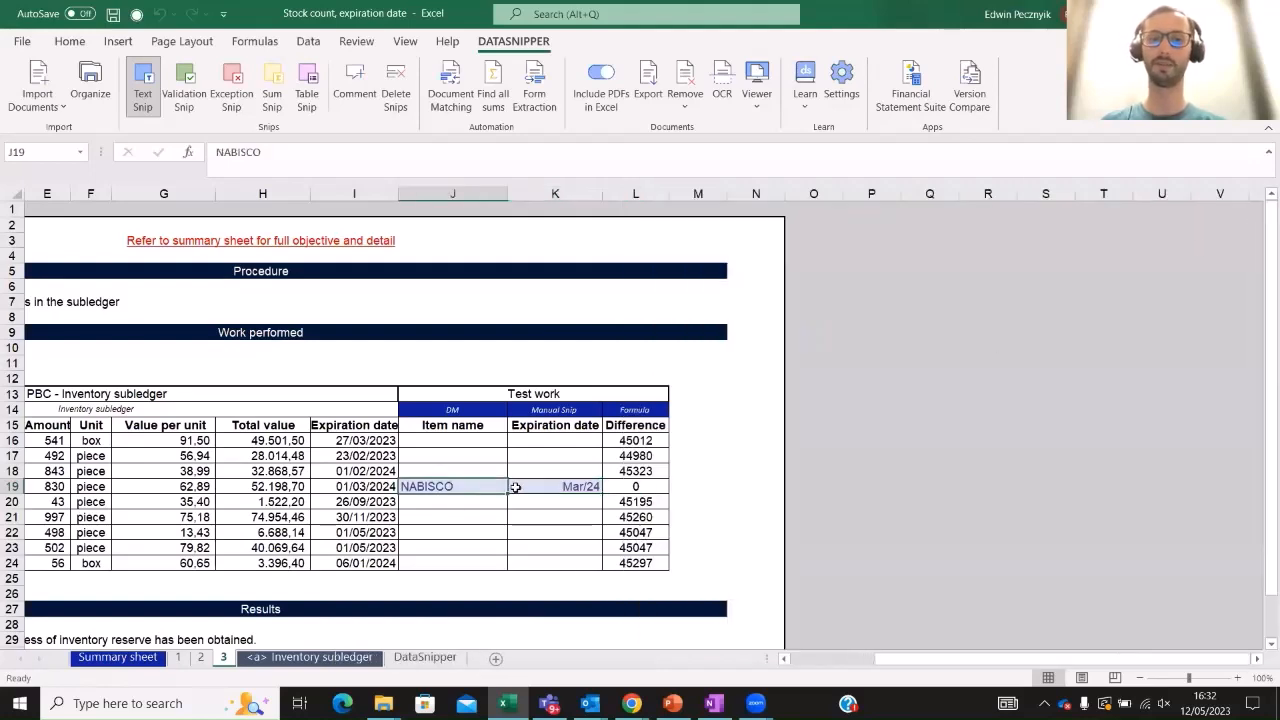
pyautogui.click(402, 100)
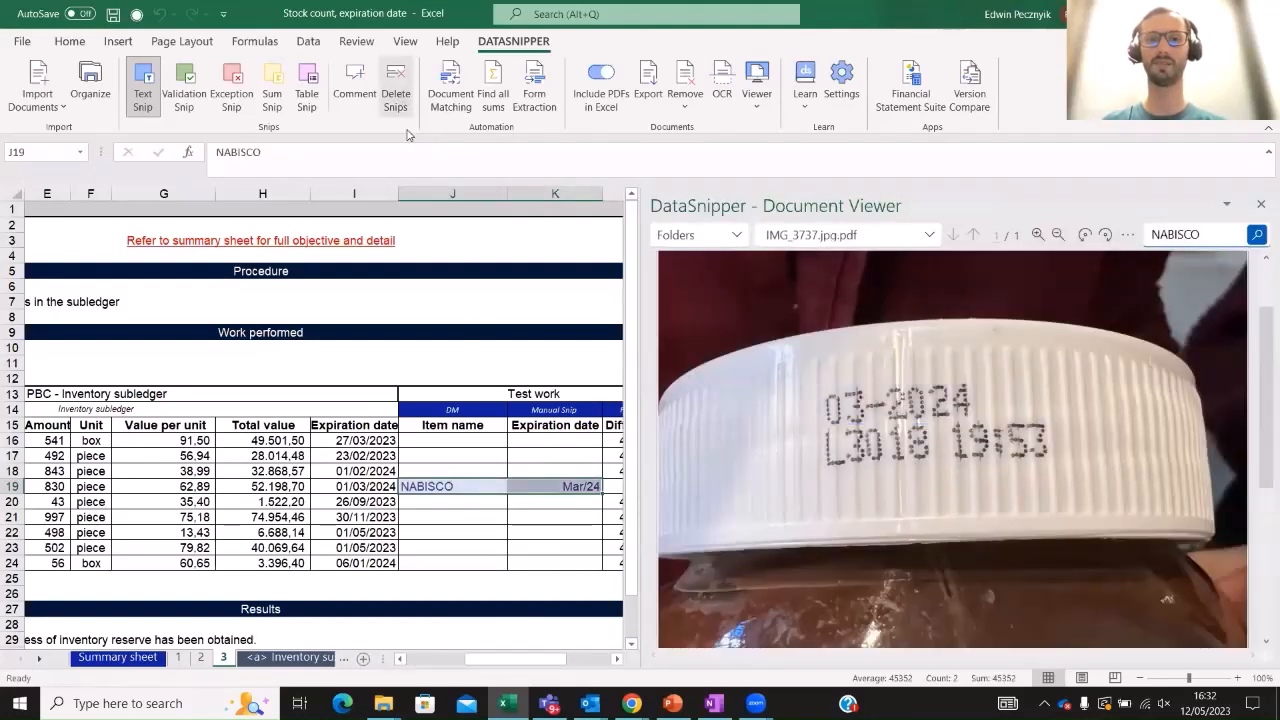
pyautogui.click(448, 437)
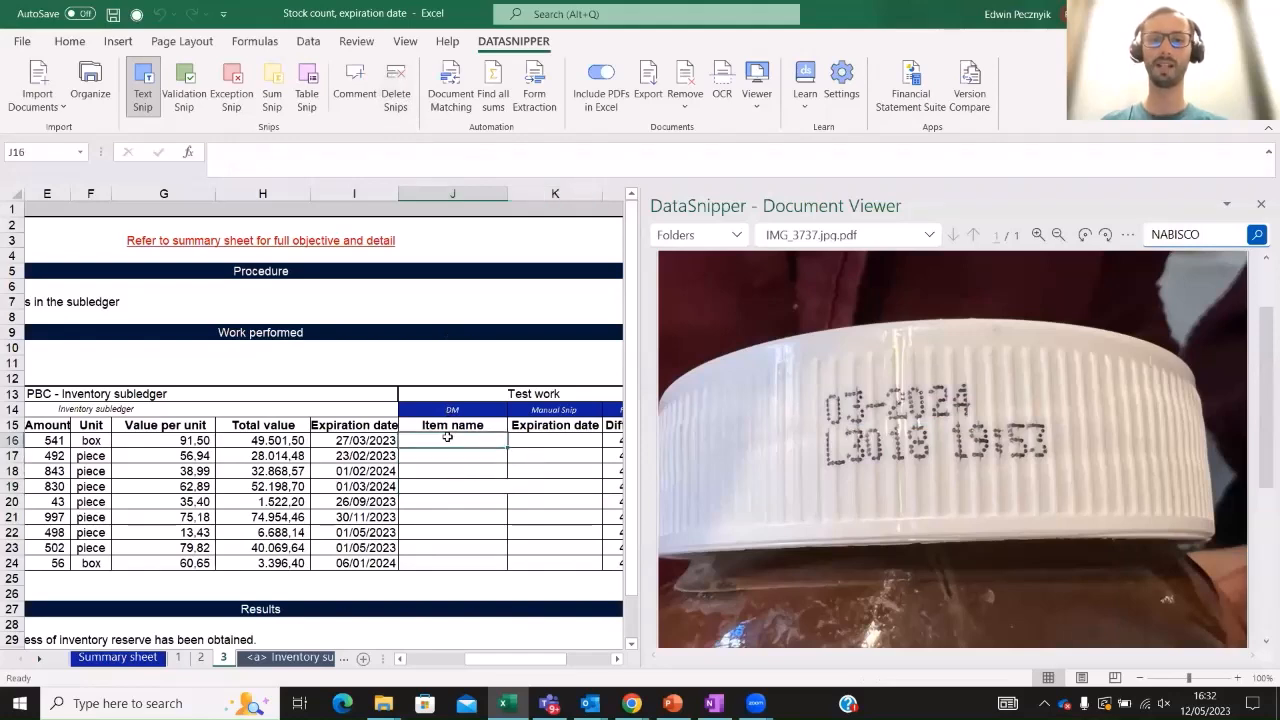
pyautogui.click(1261, 204)
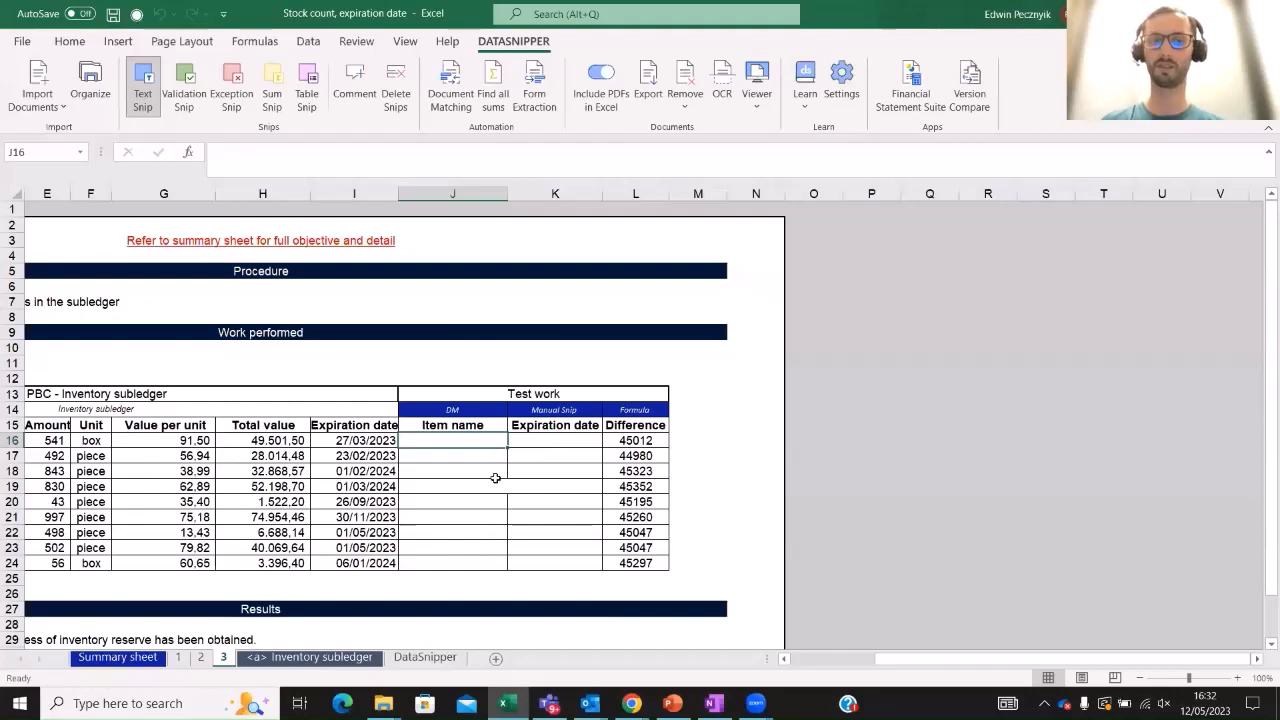
# Review the subledger item names in column D against the blank Item name column of the test work
pyautogui.moveTo(940, 665); pyautogui.dragTo(855, 665)
pyautogui.click(330, 440)
pyautogui.moveTo(330, 425); pyautogui.dragTo(330, 563)
pyautogui.moveTo(812, 425); pyautogui.dragTo(811, 551)
pyautogui.click(780, 469)
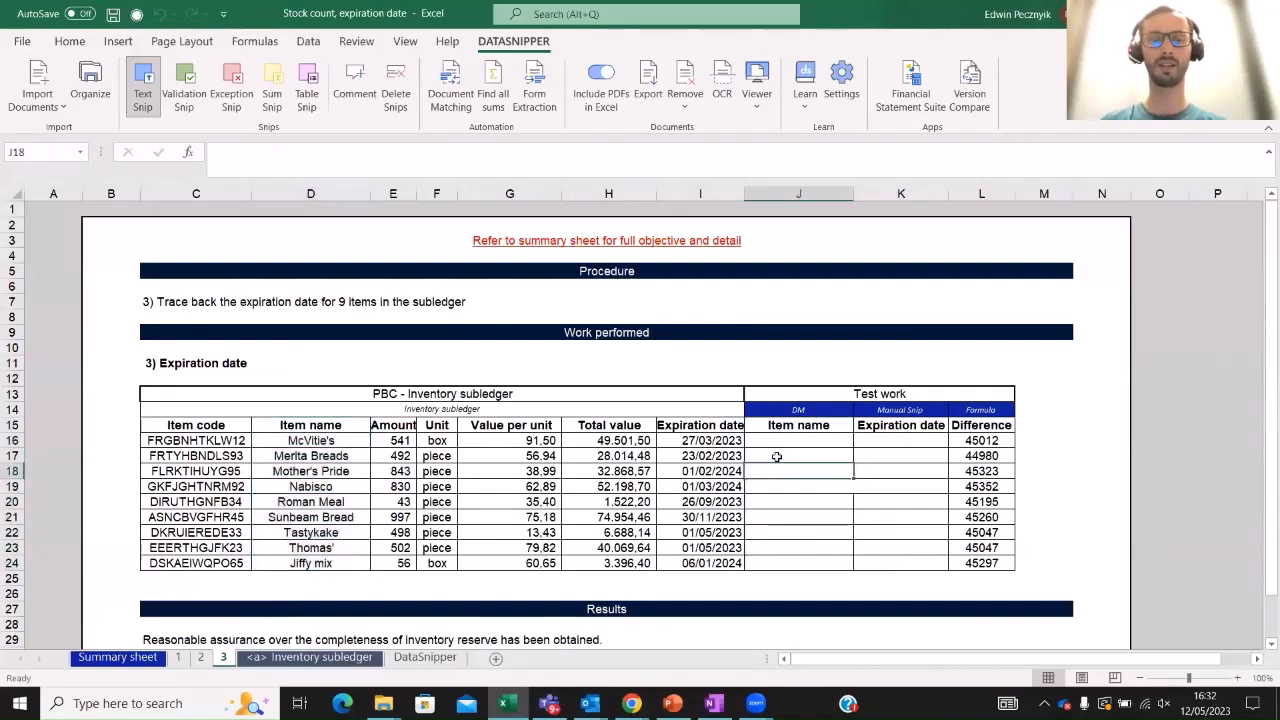
# Set the Document Matching sample data to the Item name range D15:D24 with headers and proceed to document selection
pyautogui.click(443, 94)
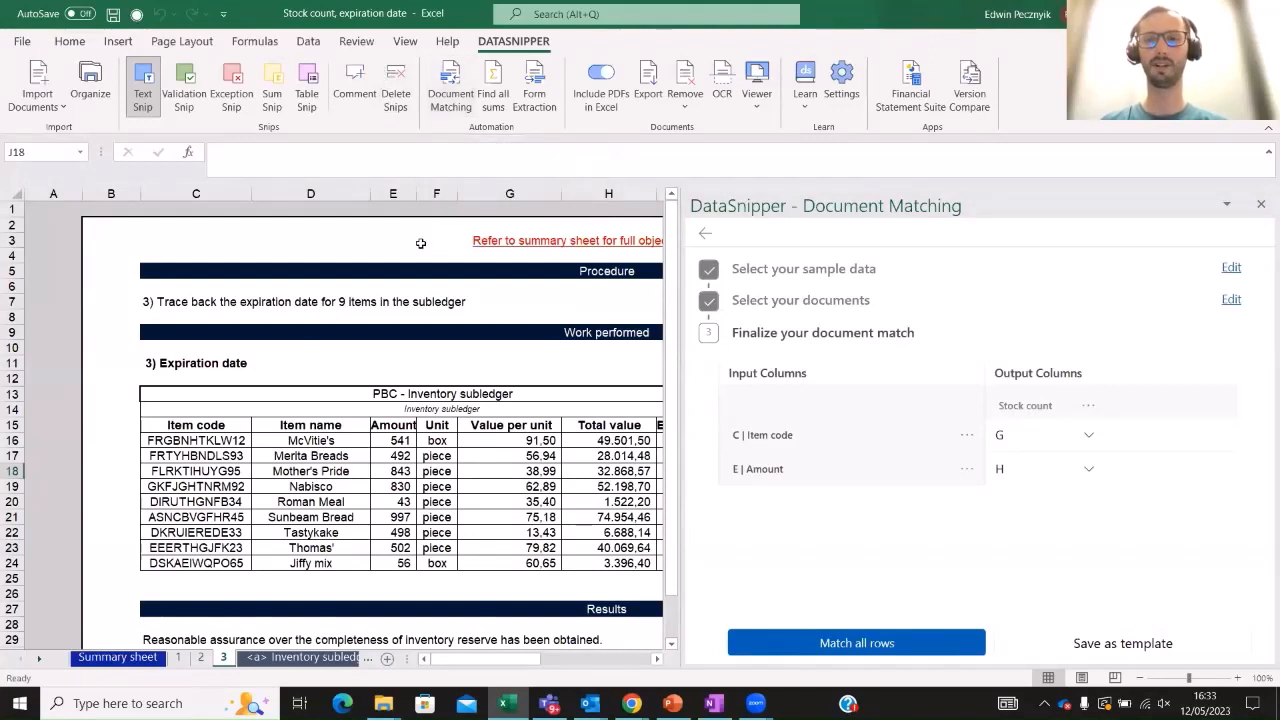
pyautogui.moveTo(488, 660); pyautogui.dragTo(540, 663)
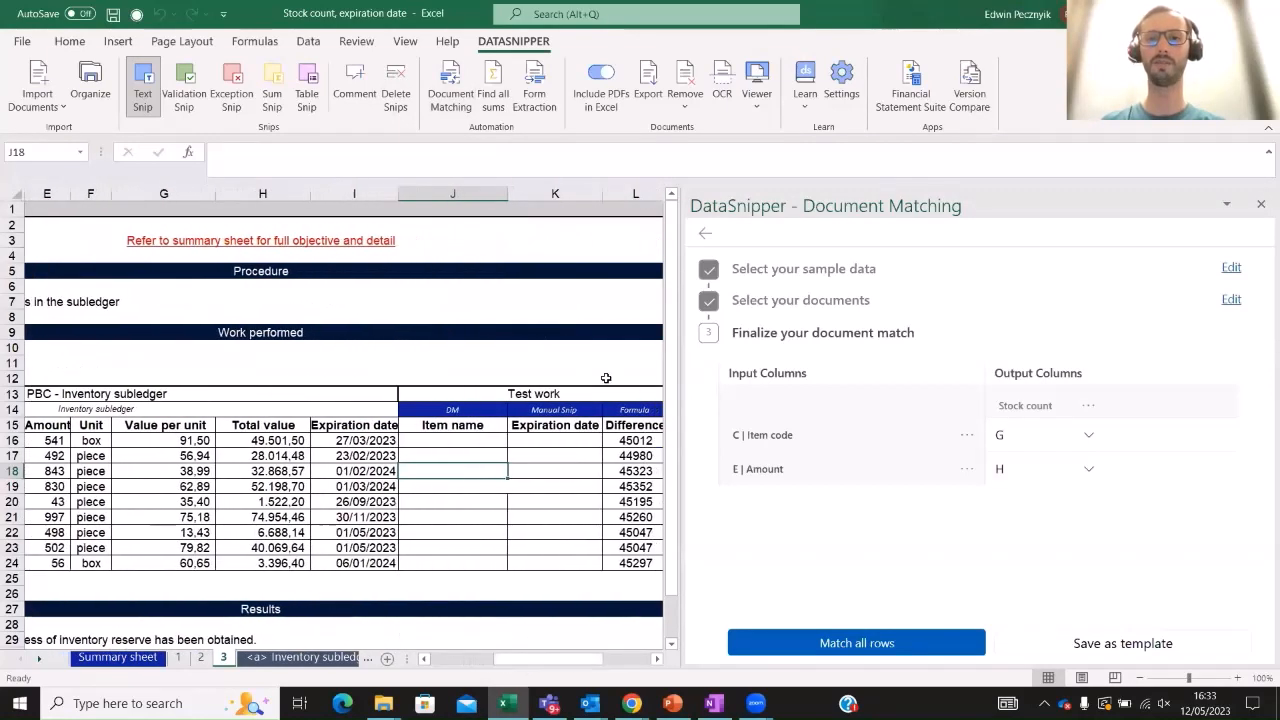
pyautogui.click(1231, 269)
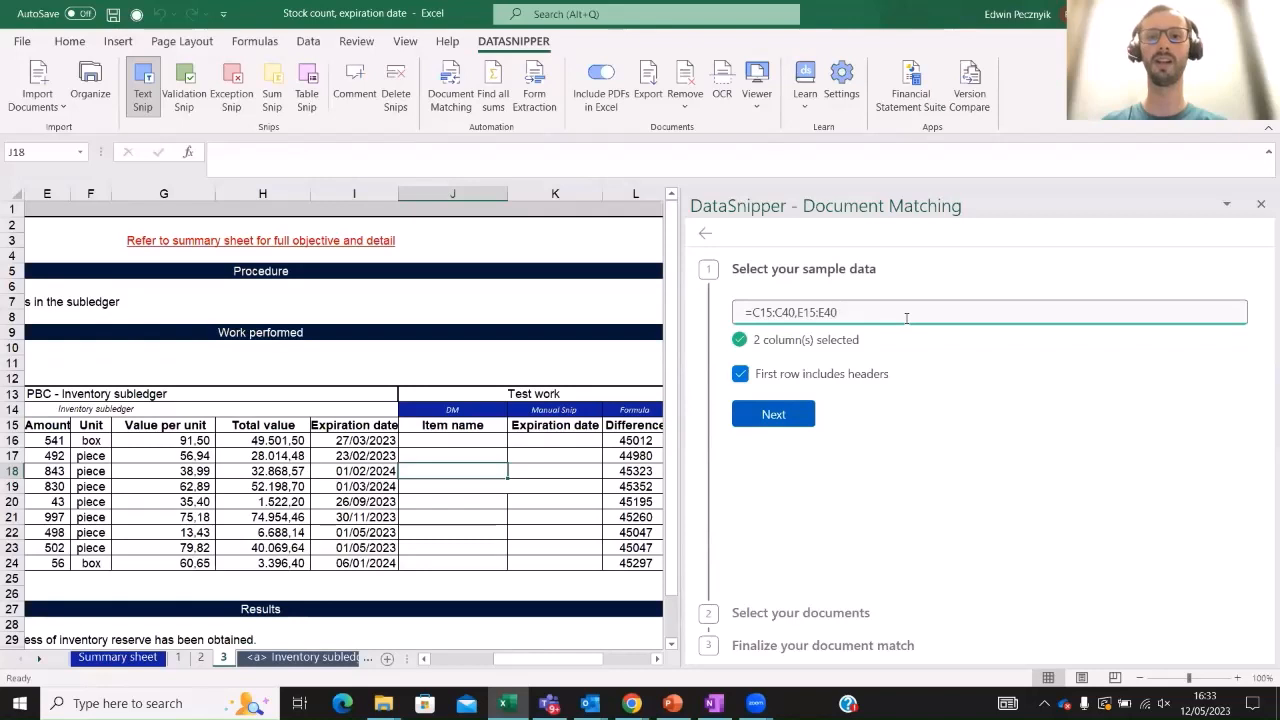
pyautogui.moveTo(862, 313); pyautogui.dragTo(727, 316)
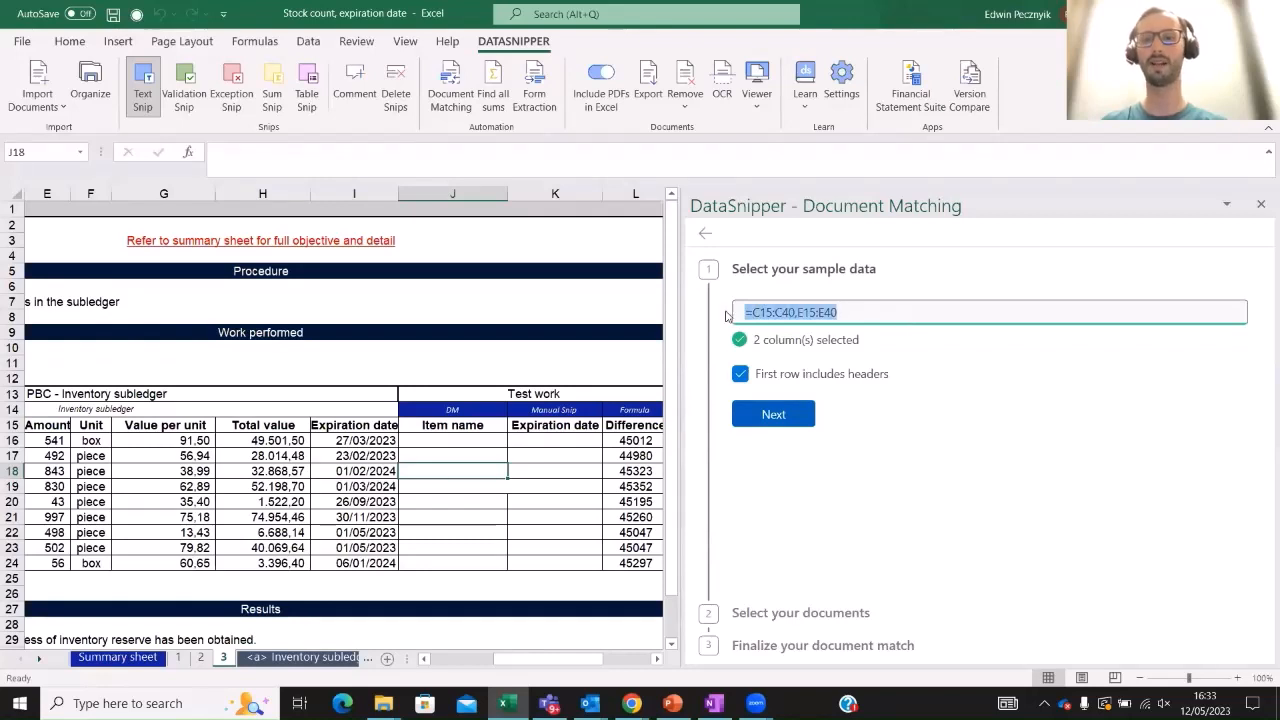
pyautogui.press('BackSpace')
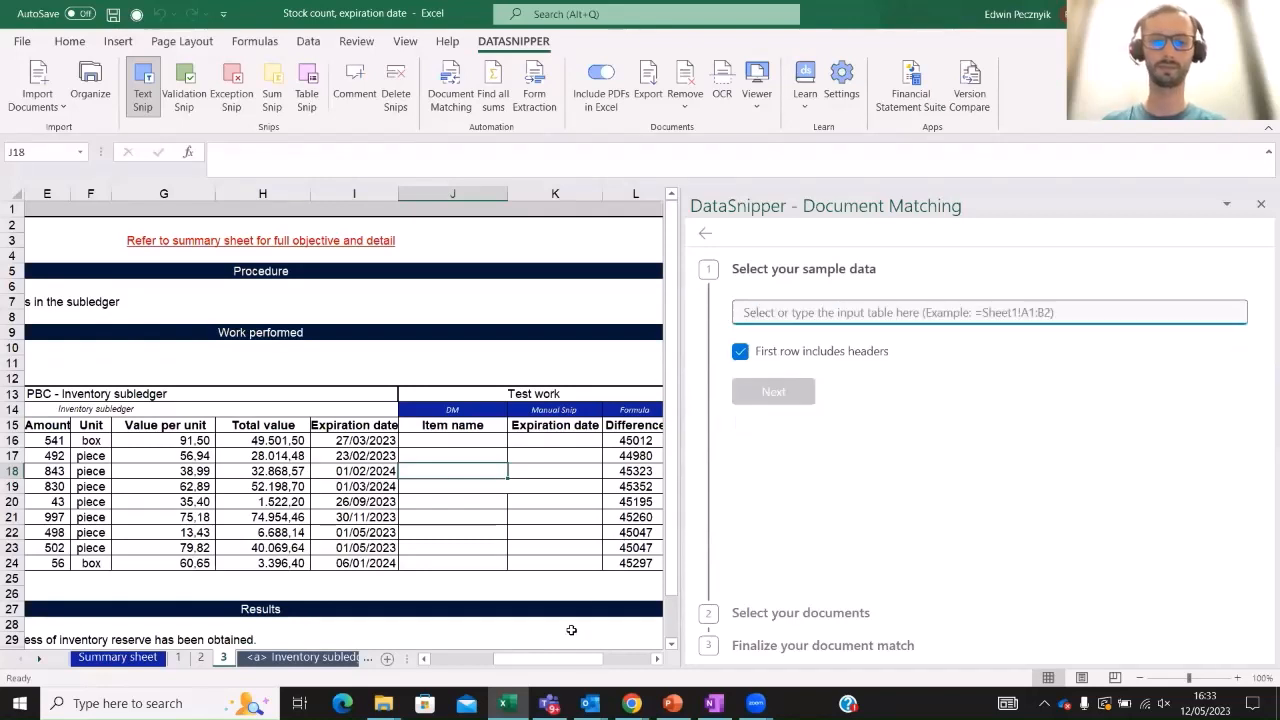
pyautogui.moveTo(570, 667); pyautogui.dragTo(553, 663)
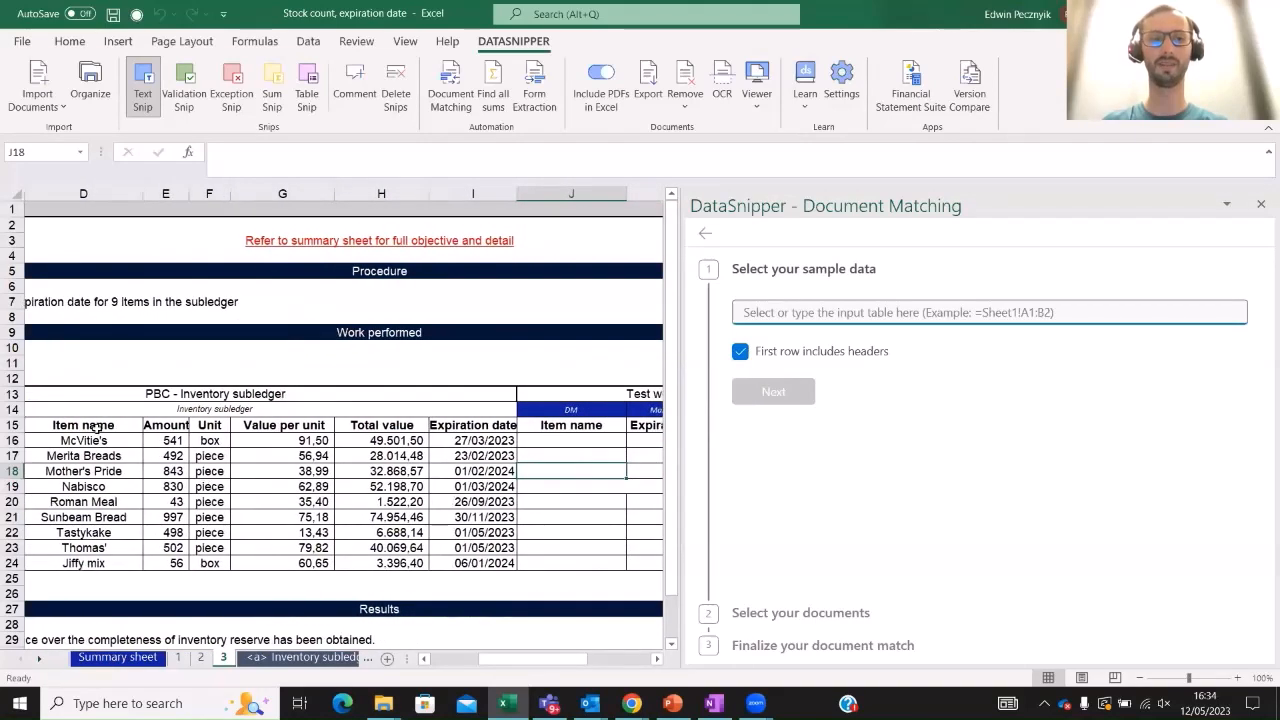
pyautogui.moveTo(92, 426); pyautogui.dragTo(88, 563)
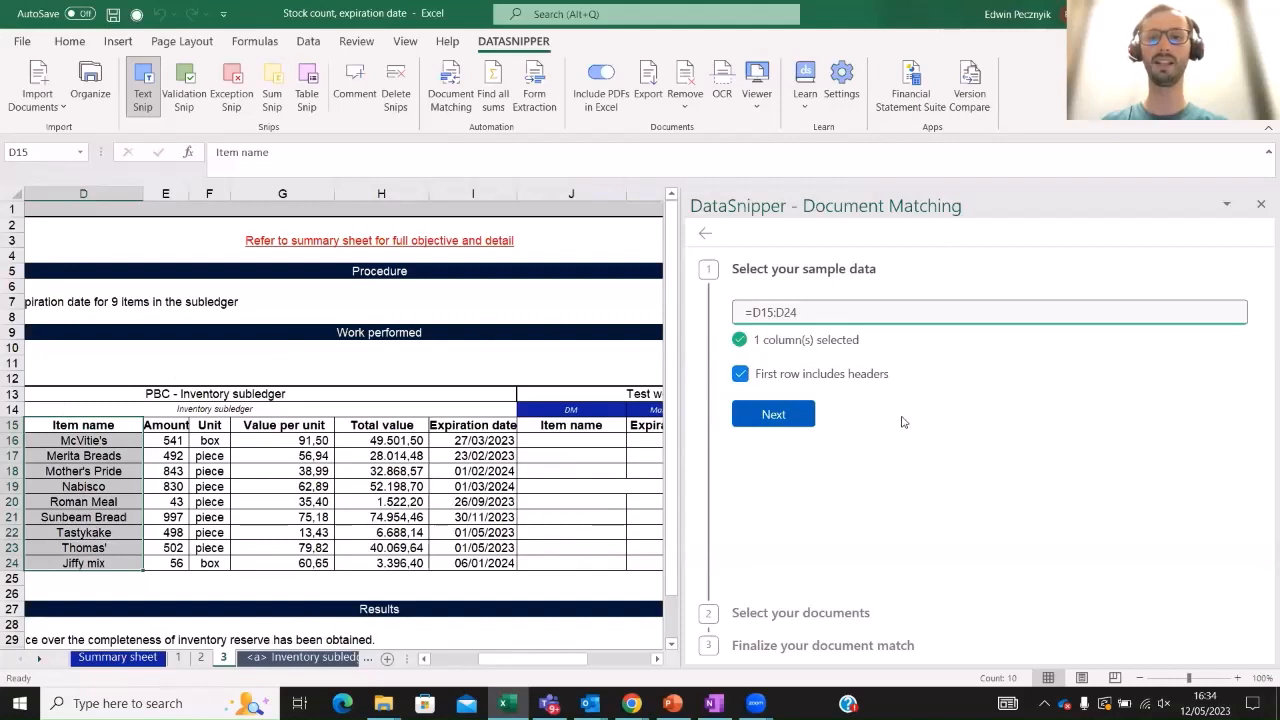
pyautogui.click(776, 416)
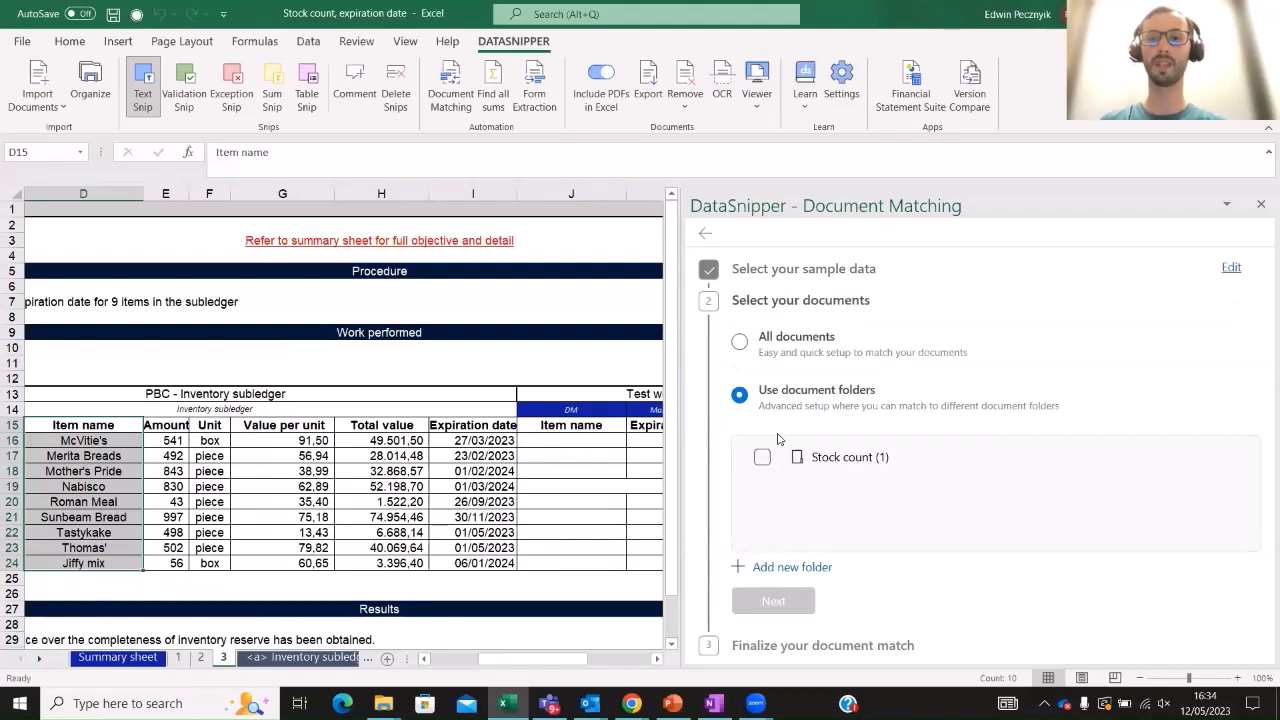
# Add a new document folder for the matching and rename it Expiration date
pyautogui.click(773, 569)
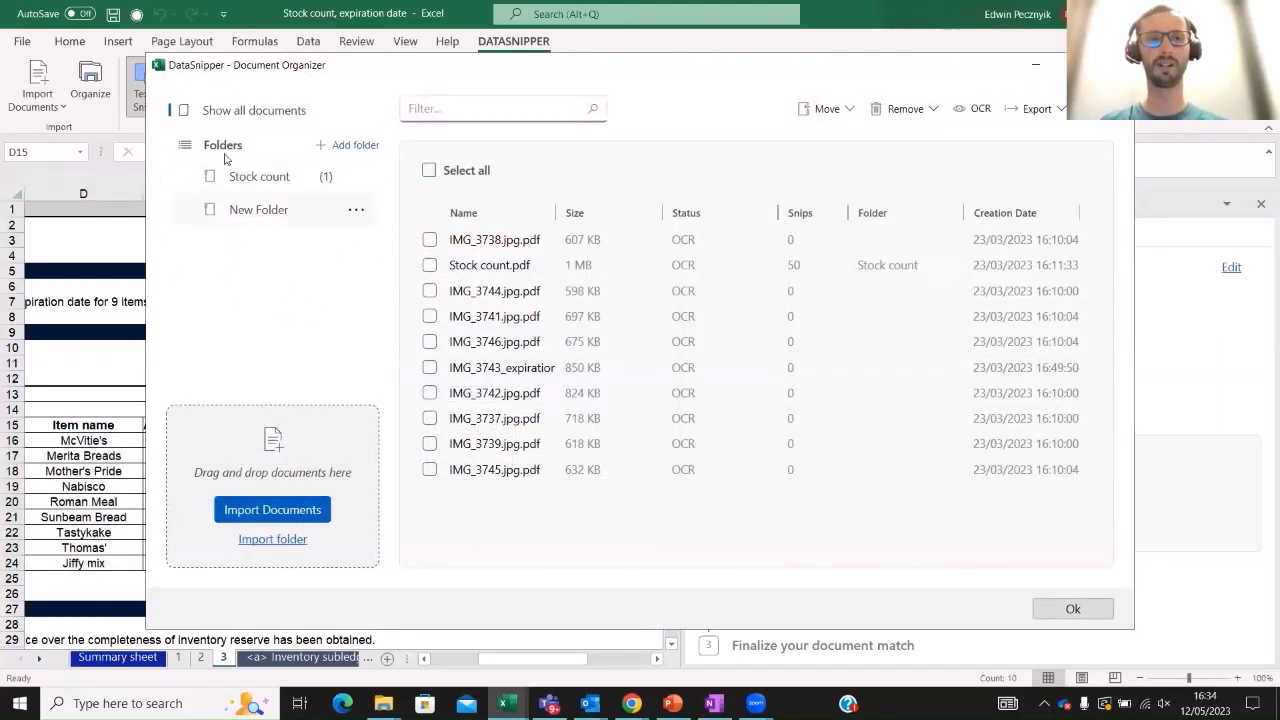
pyautogui.click(356, 212)
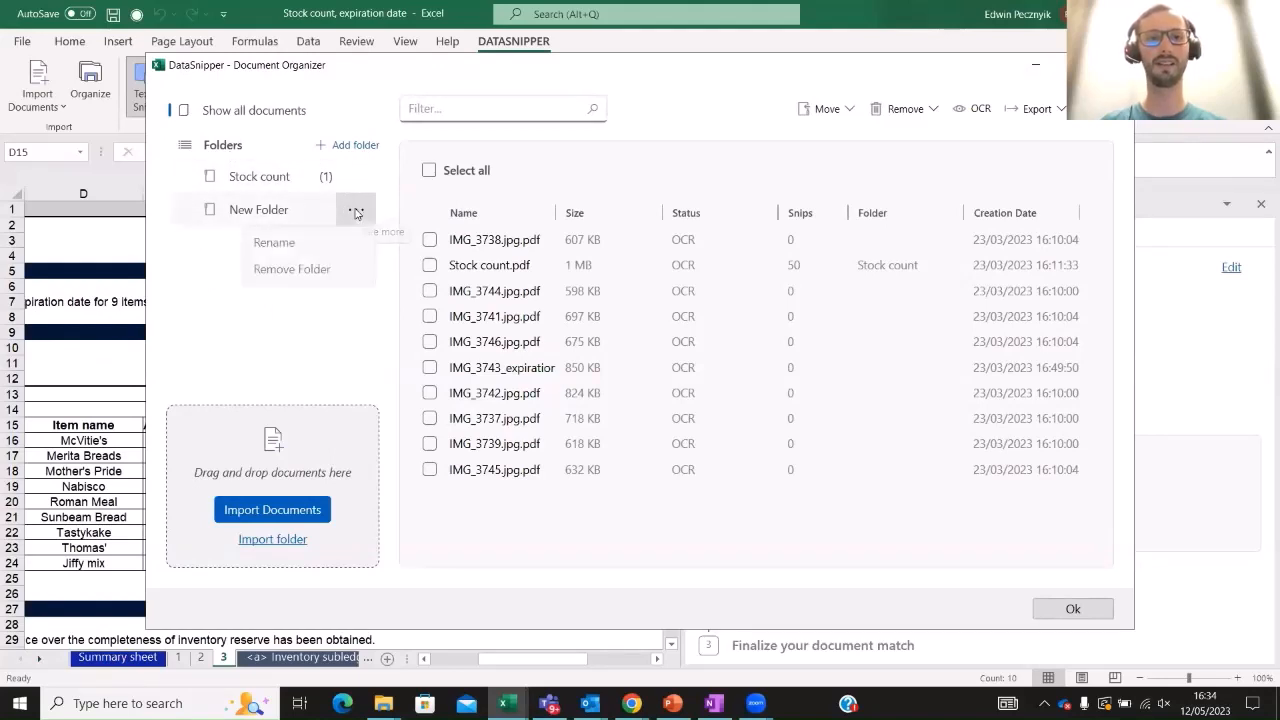
pyautogui.click(329, 253)
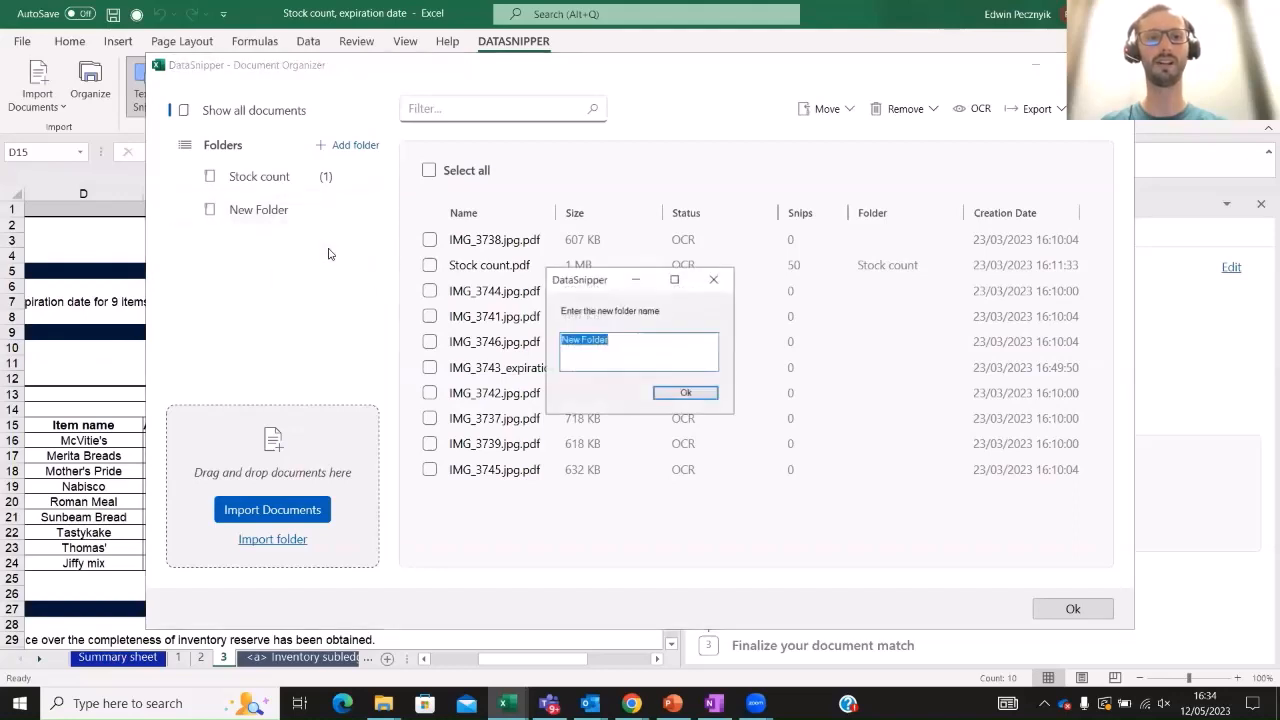
pyautogui.press('BackSpace')
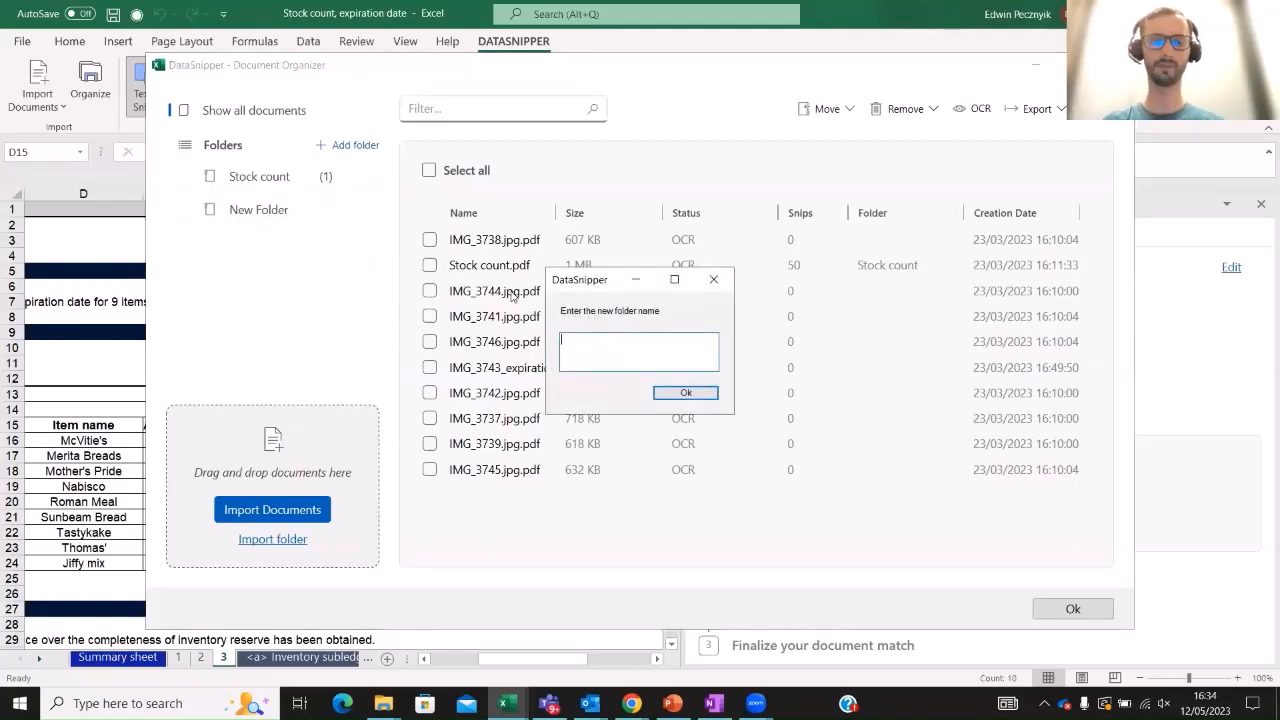
pyautogui.write('Expiration date')
pyautogui.press('Return')
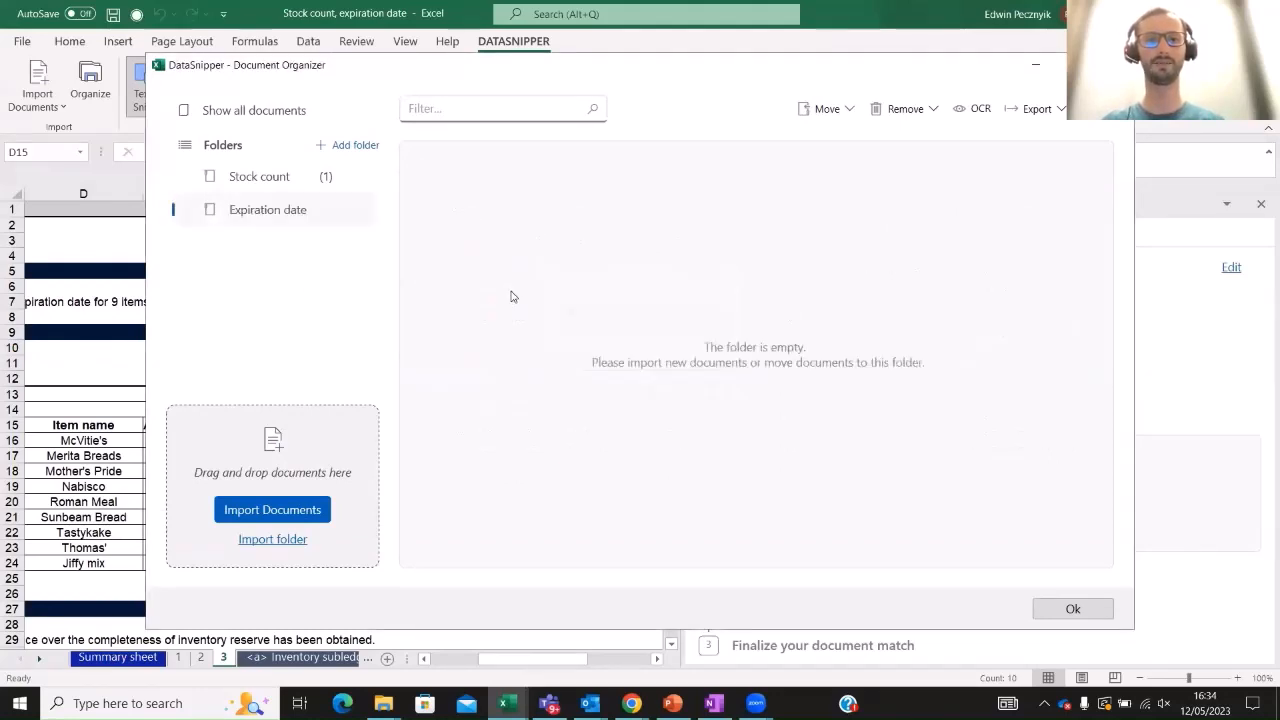
# Move all documents except Stock count.pdf into the Expiration date folder and close the document organizer
pyautogui.click(251, 115)
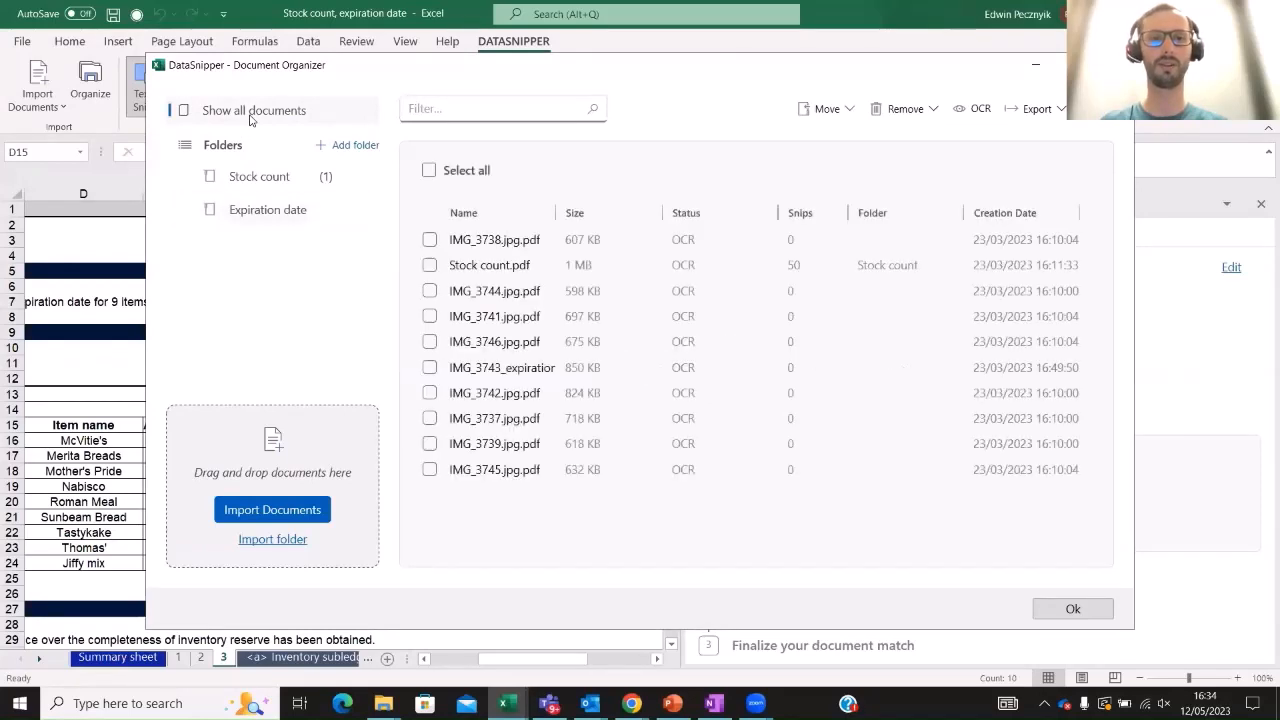
pyautogui.click(429, 171)
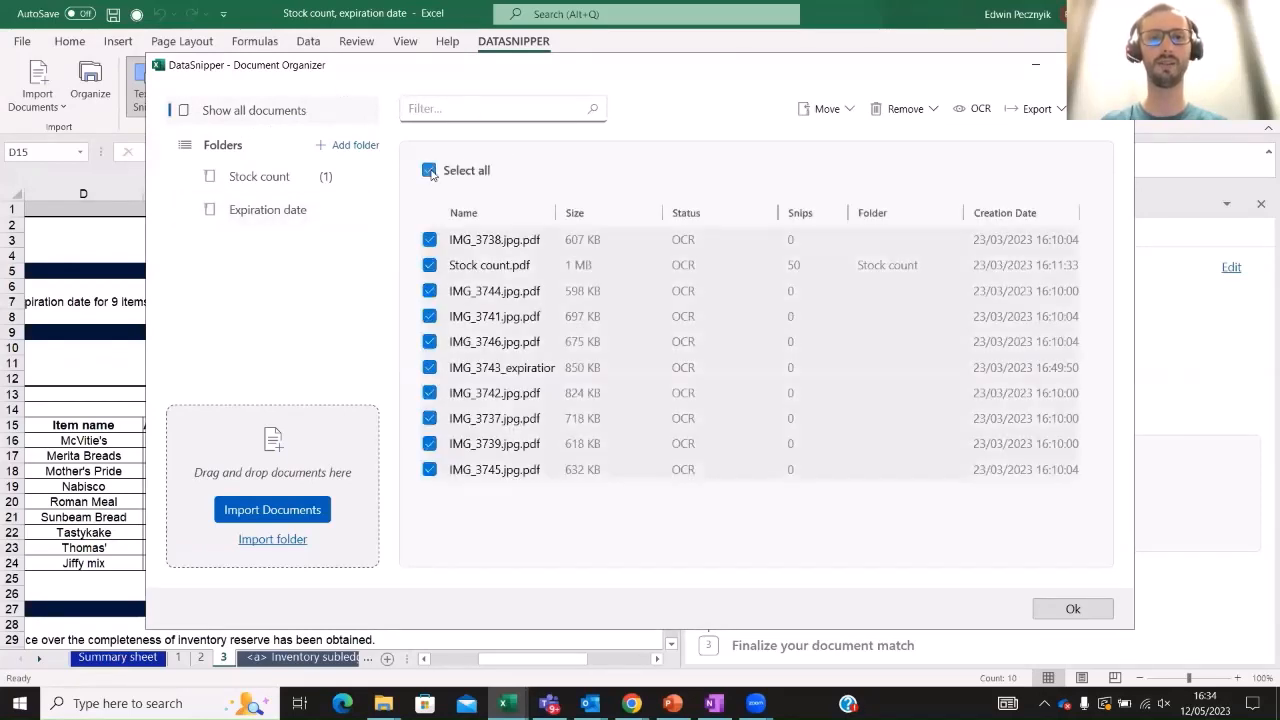
pyautogui.click(430, 266)
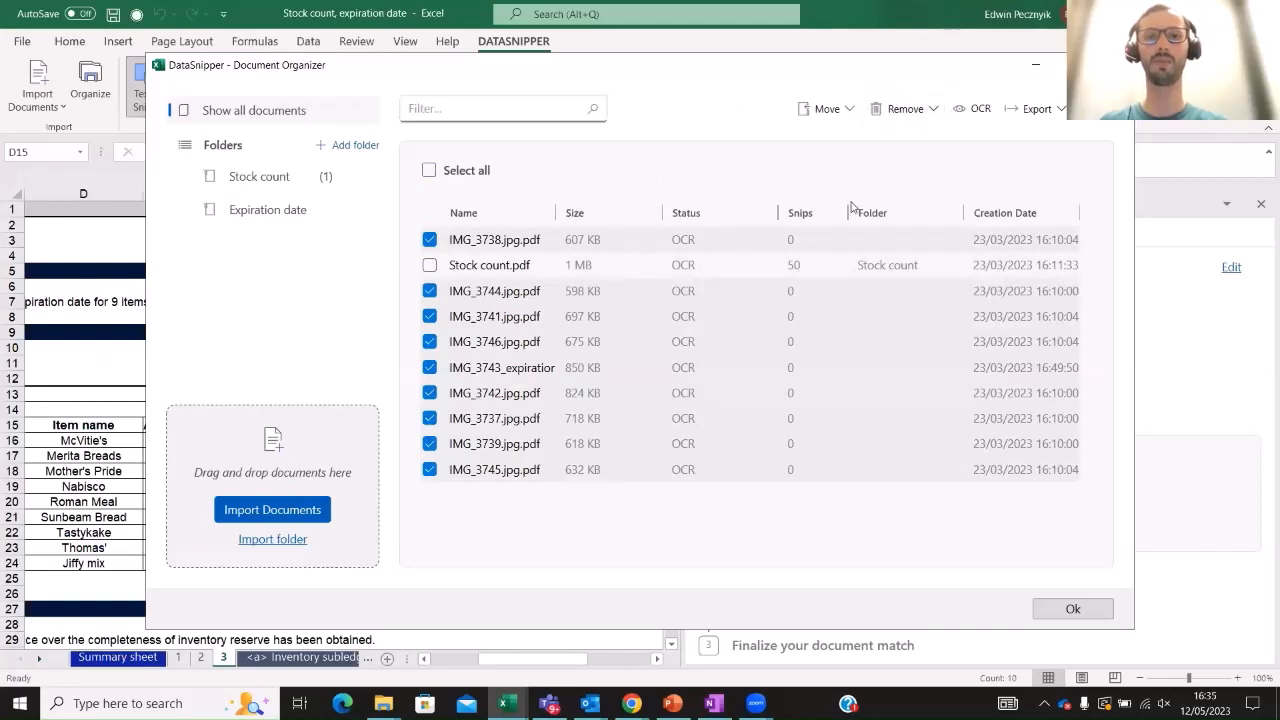
pyautogui.click(848, 118)
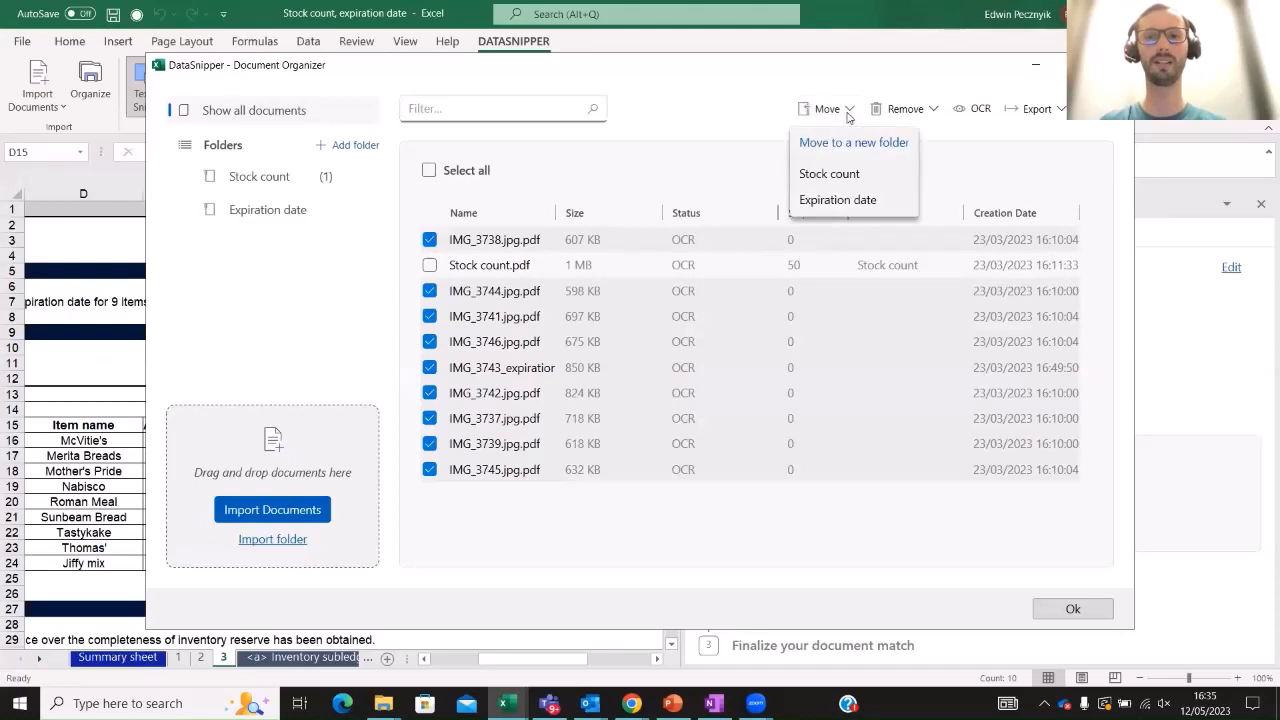
pyautogui.click(834, 204)
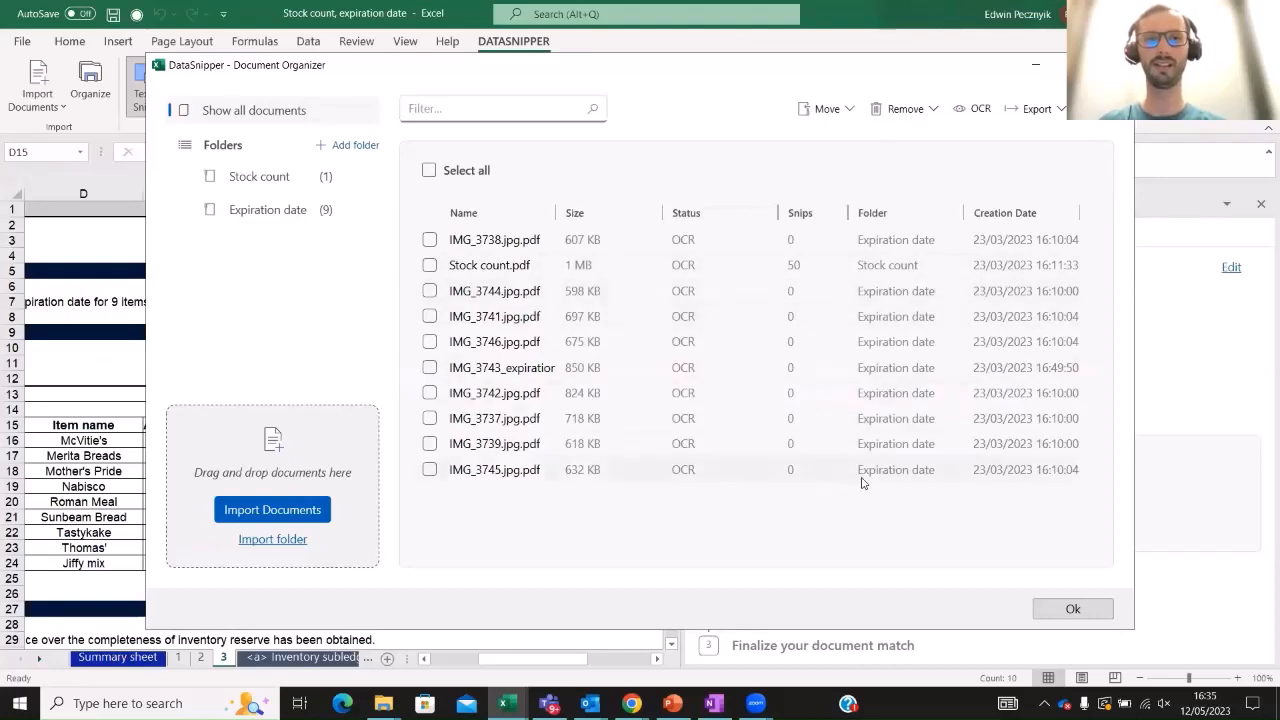
pyautogui.click(1073, 612)
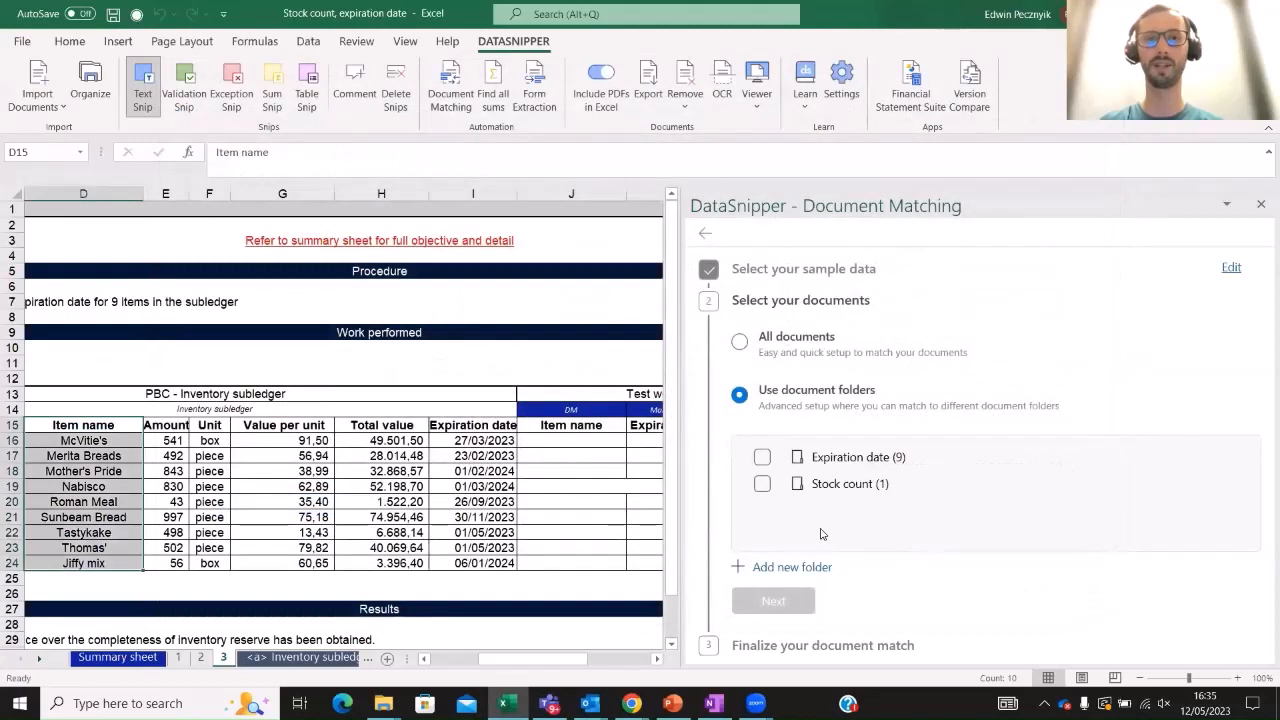
# Choose the Expiration date folder as the matching documents and match all item name rows into output column J
pyautogui.click(763, 459)
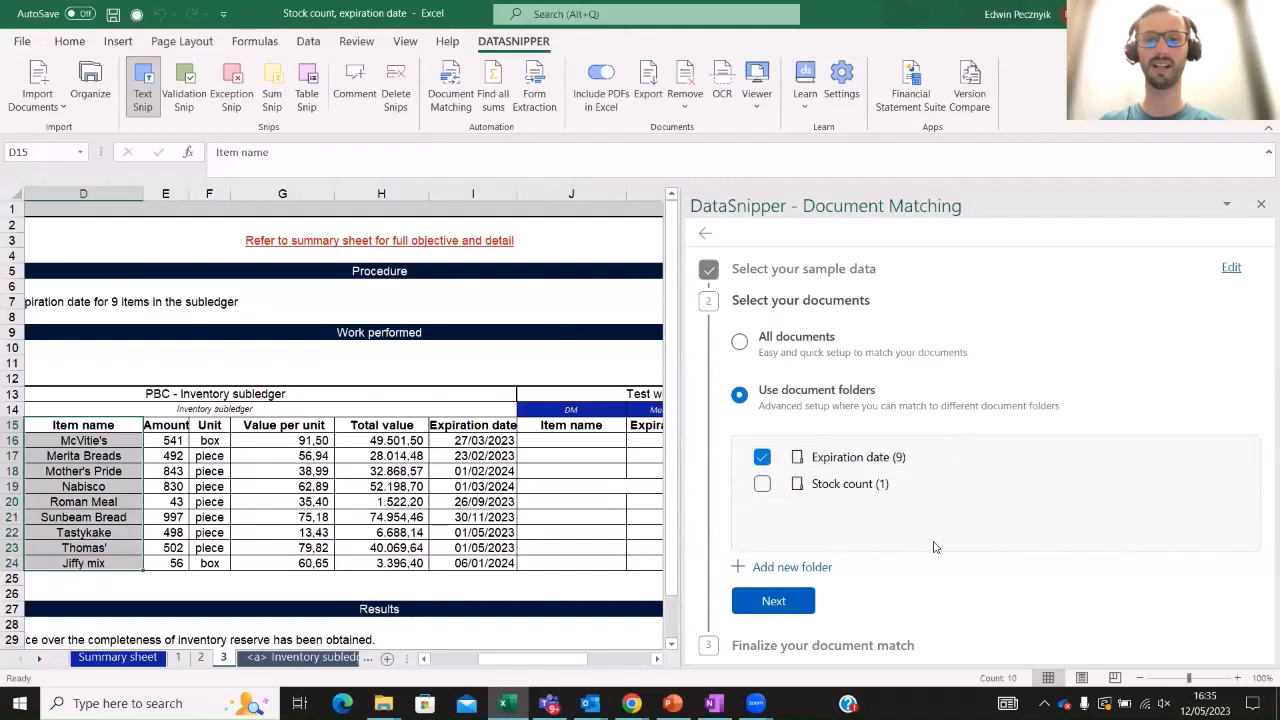
pyautogui.click(780, 603)
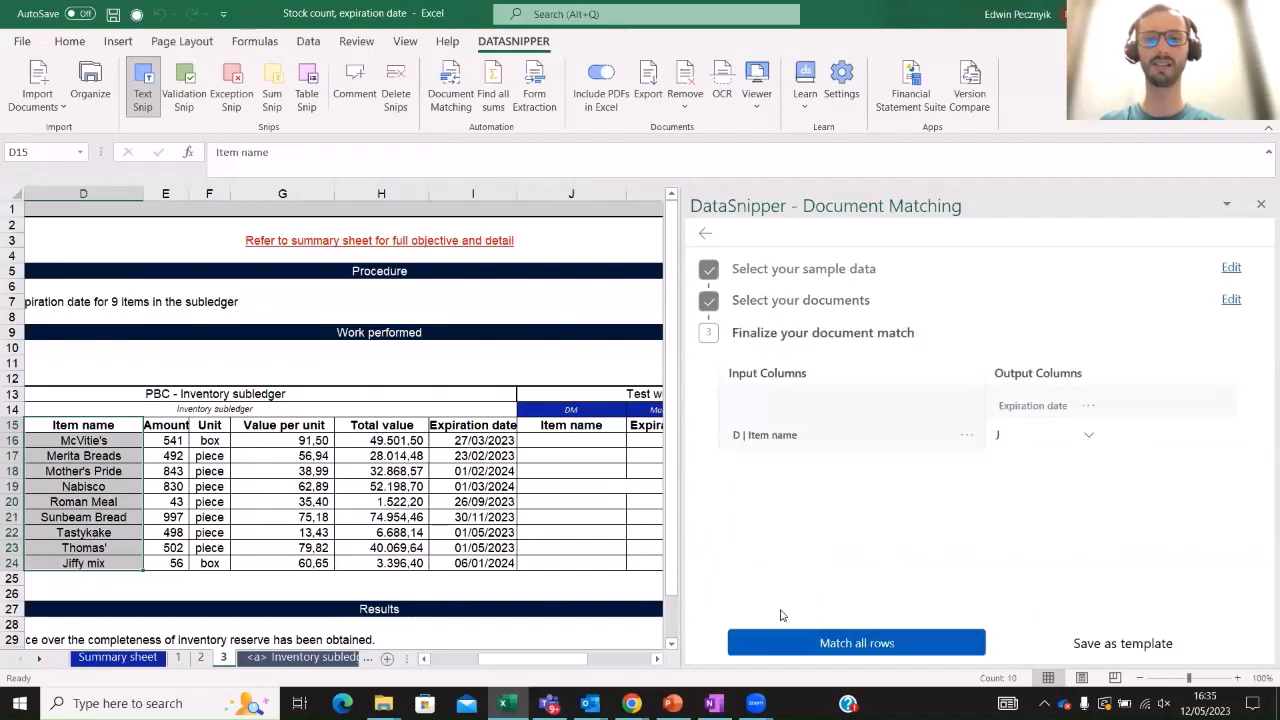
pyautogui.moveTo(524, 662); pyautogui.dragTo(541, 664)
pyautogui.click(452, 441)
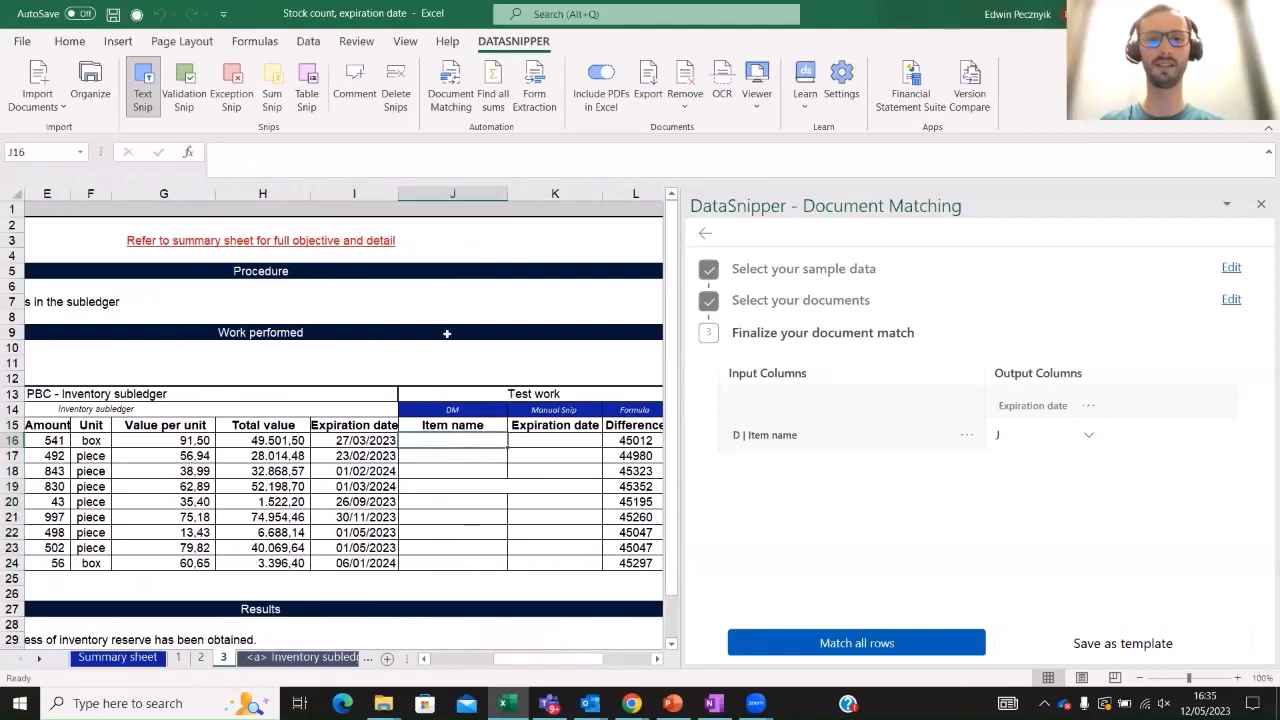
pyautogui.click(462, 190)
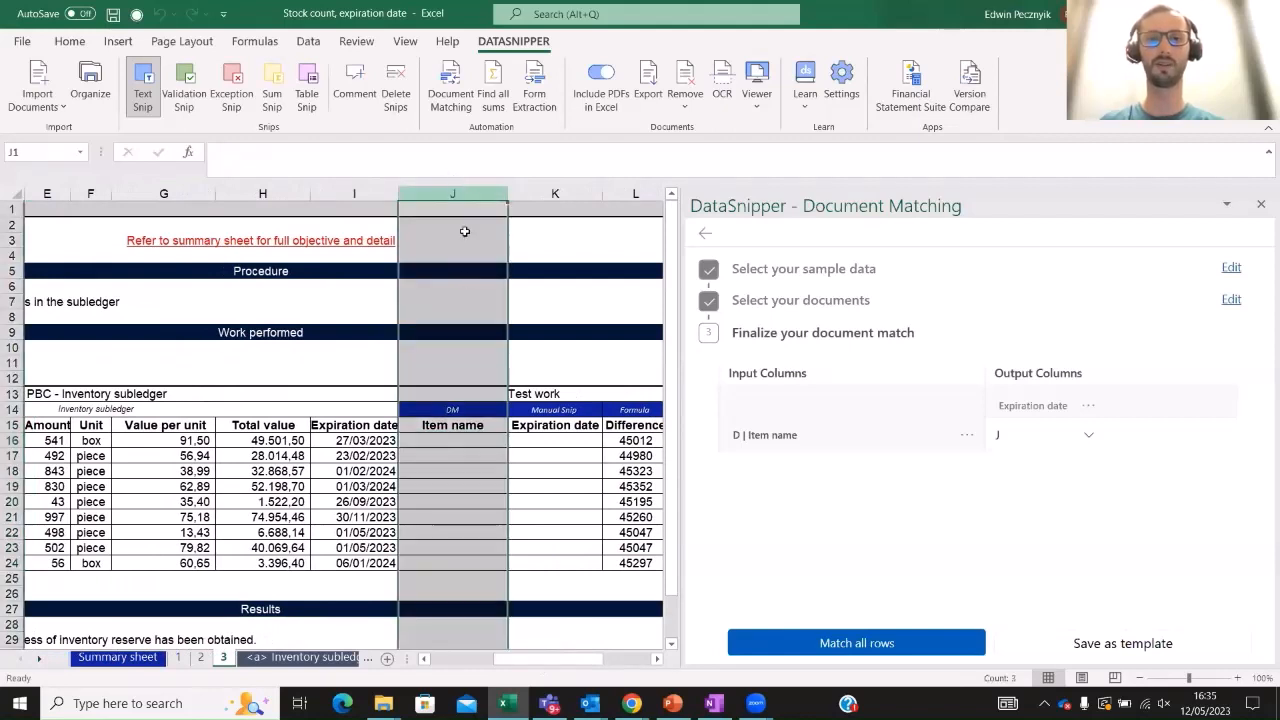
pyautogui.click(444, 446)
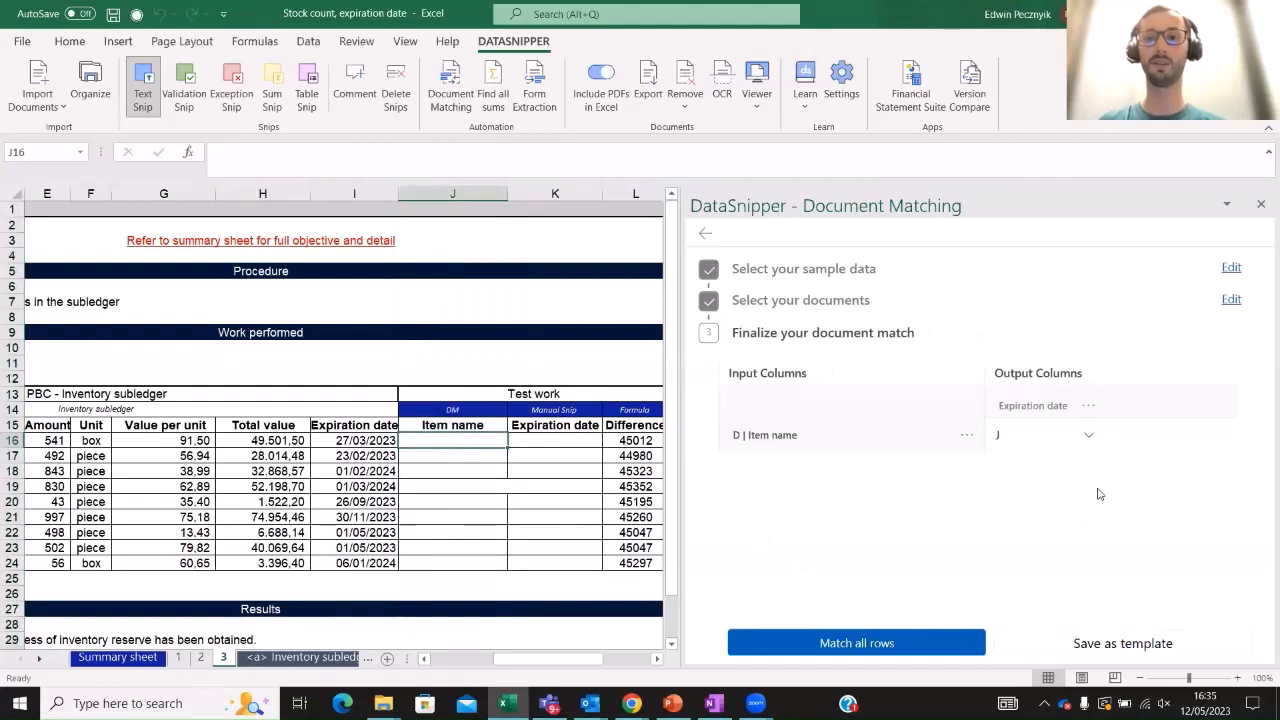
pyautogui.click(893, 645)
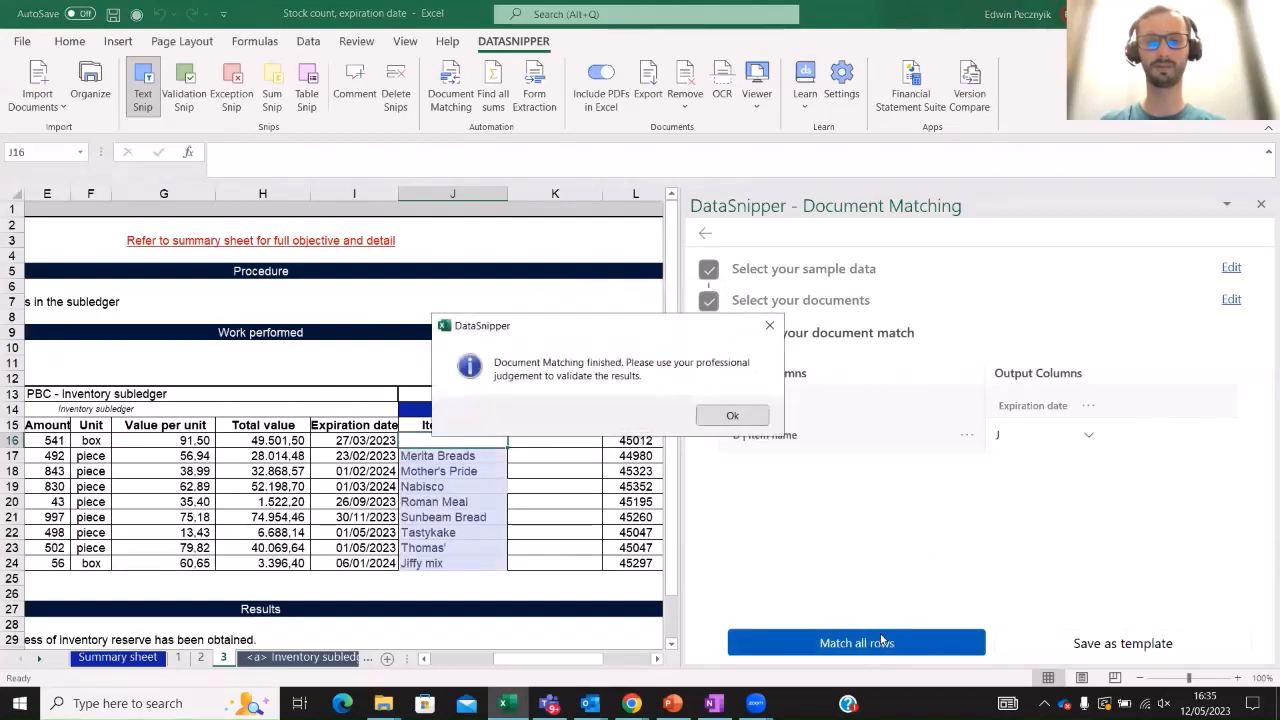
pyautogui.click(733, 416)
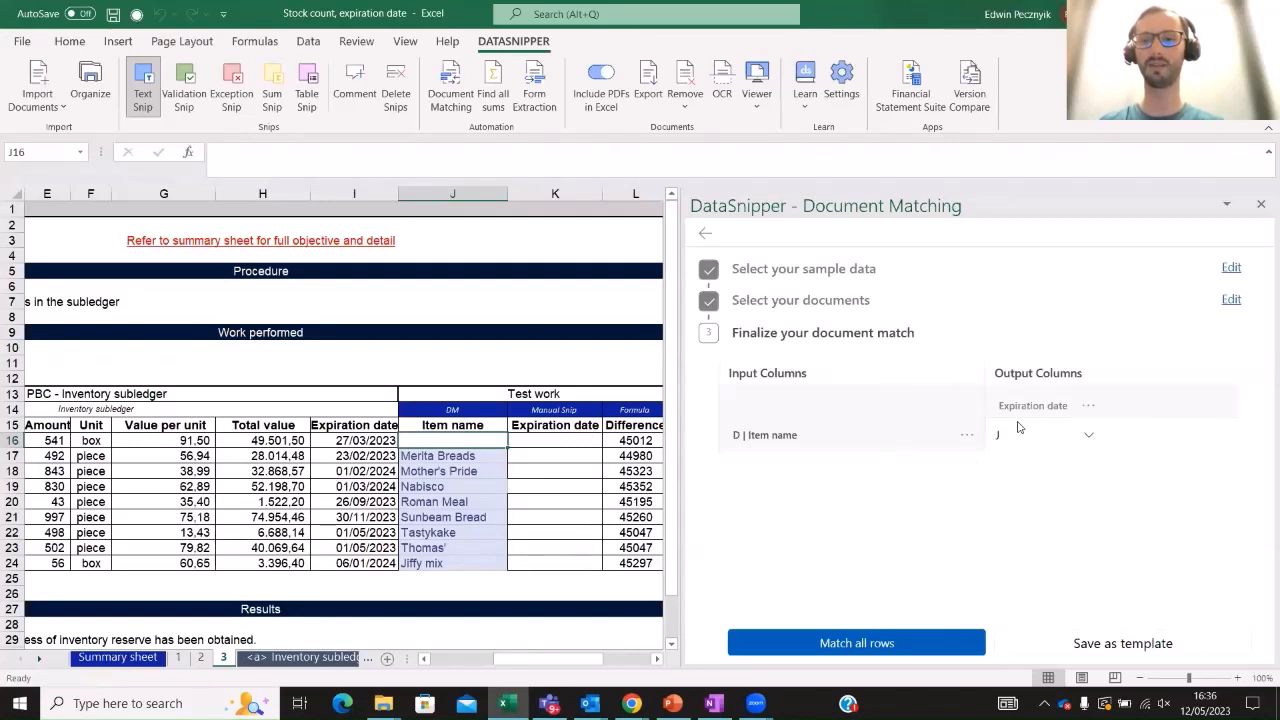
# Enable fuzzy text matching for the Item name input column and rematch all rows, overwriting the existing output
pyautogui.click(967, 438)
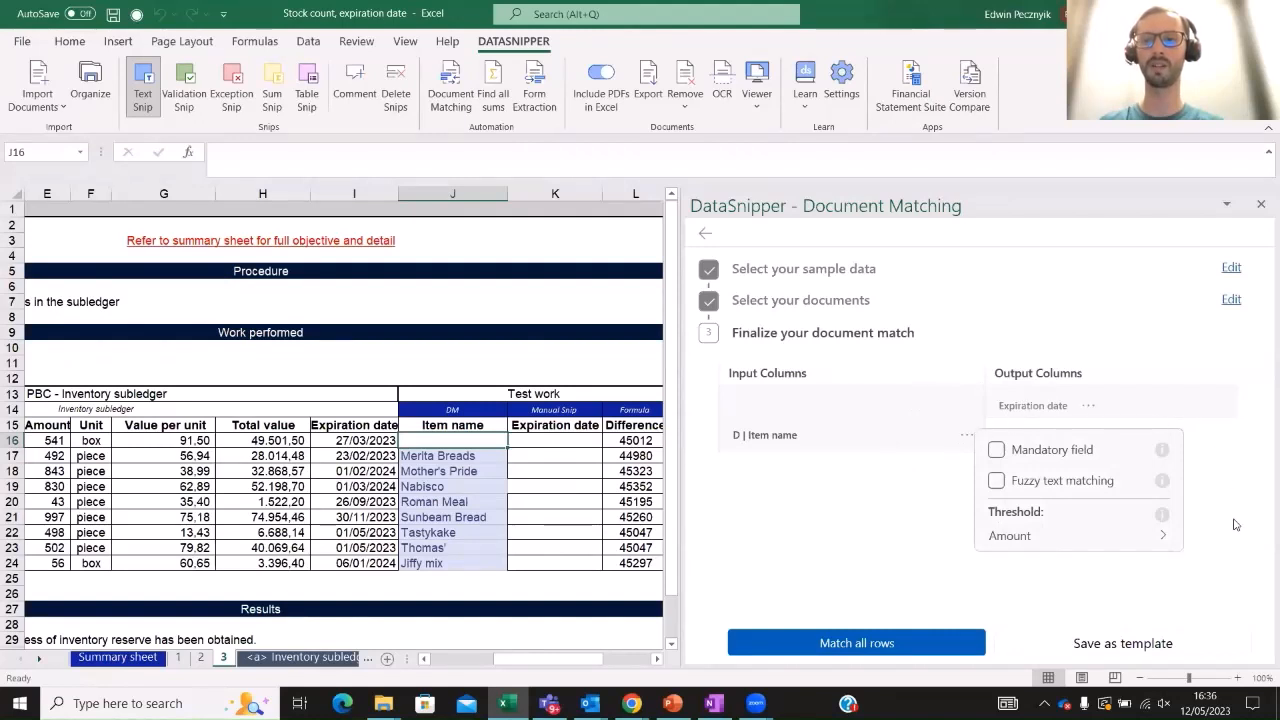
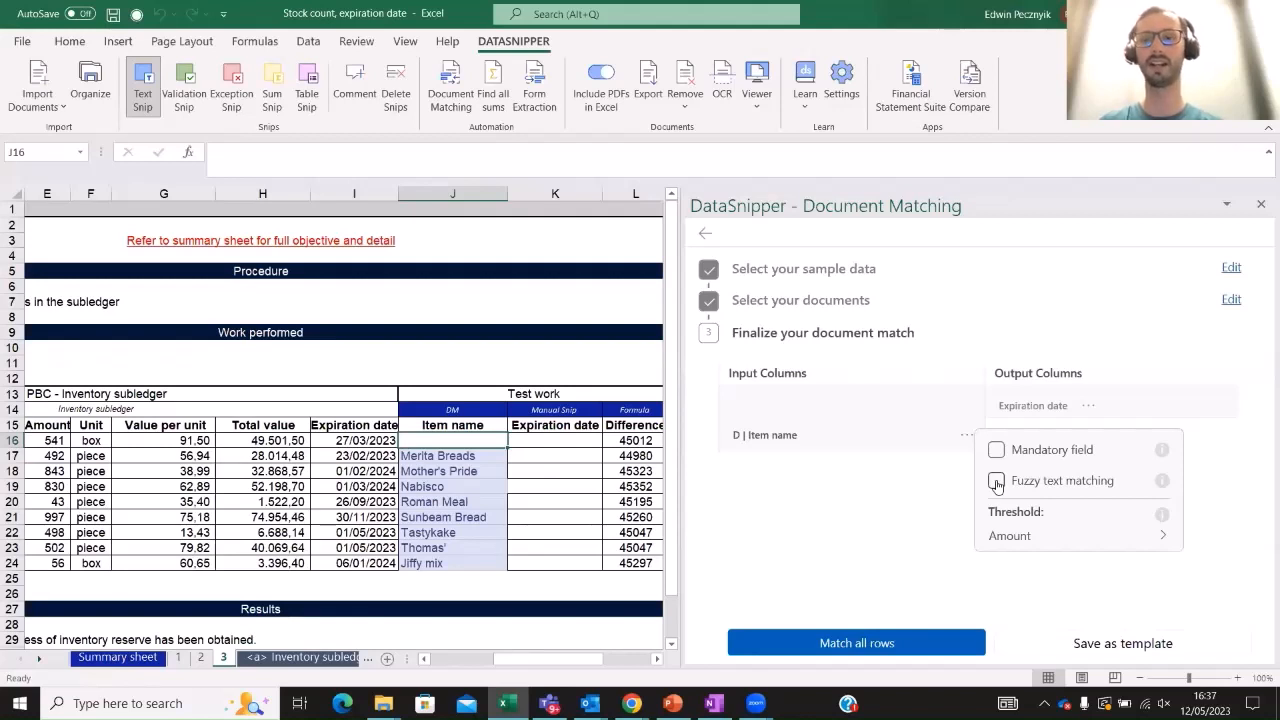
pyautogui.click(997, 482)
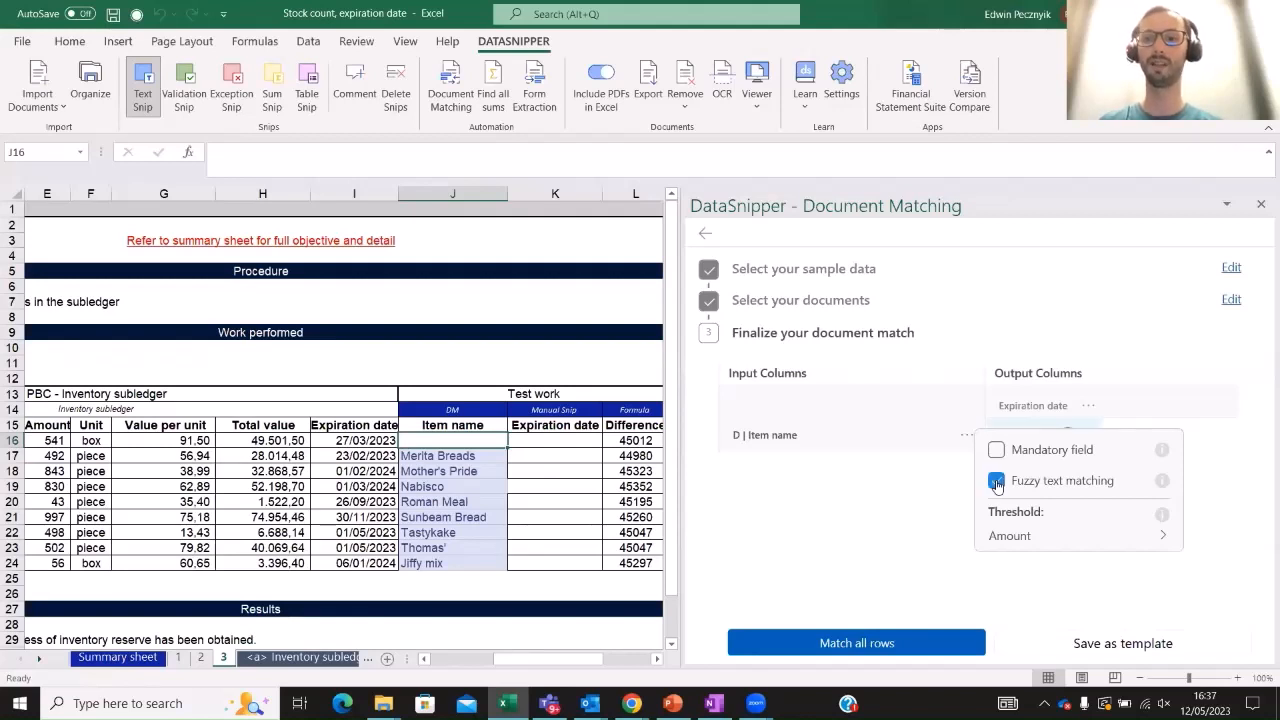
pyautogui.click(897, 494)
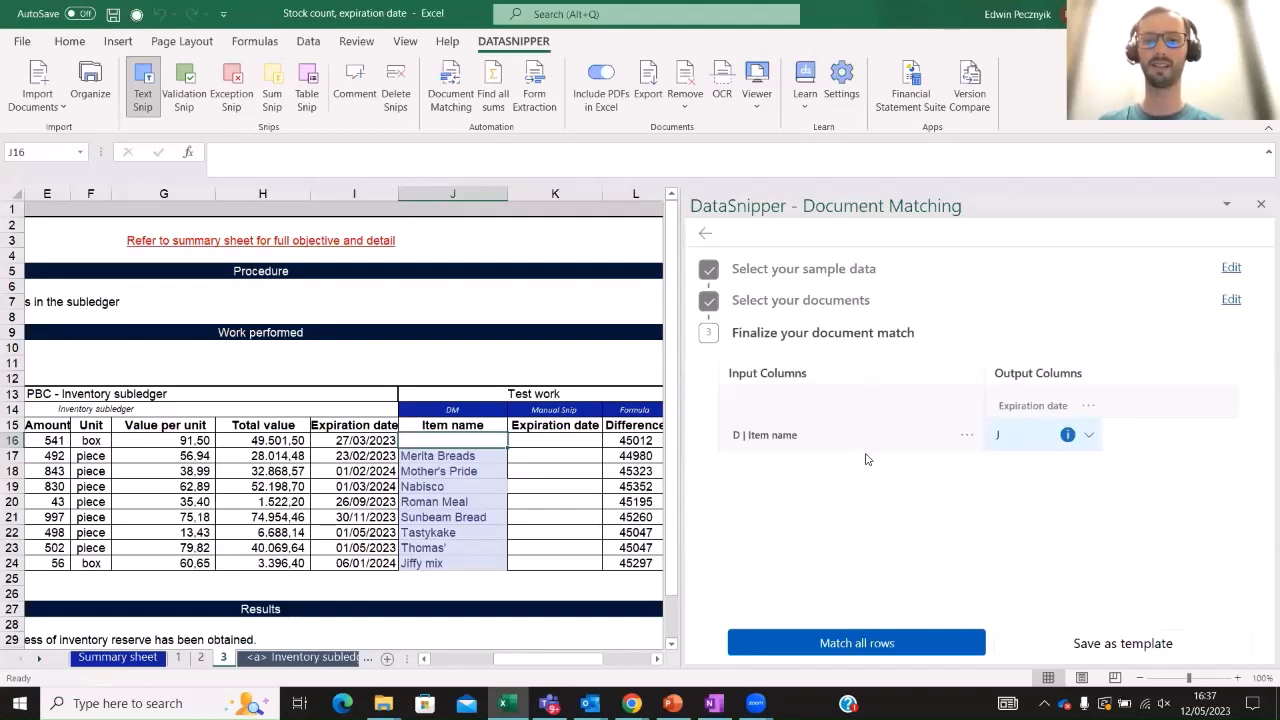
pyautogui.click(777, 646)
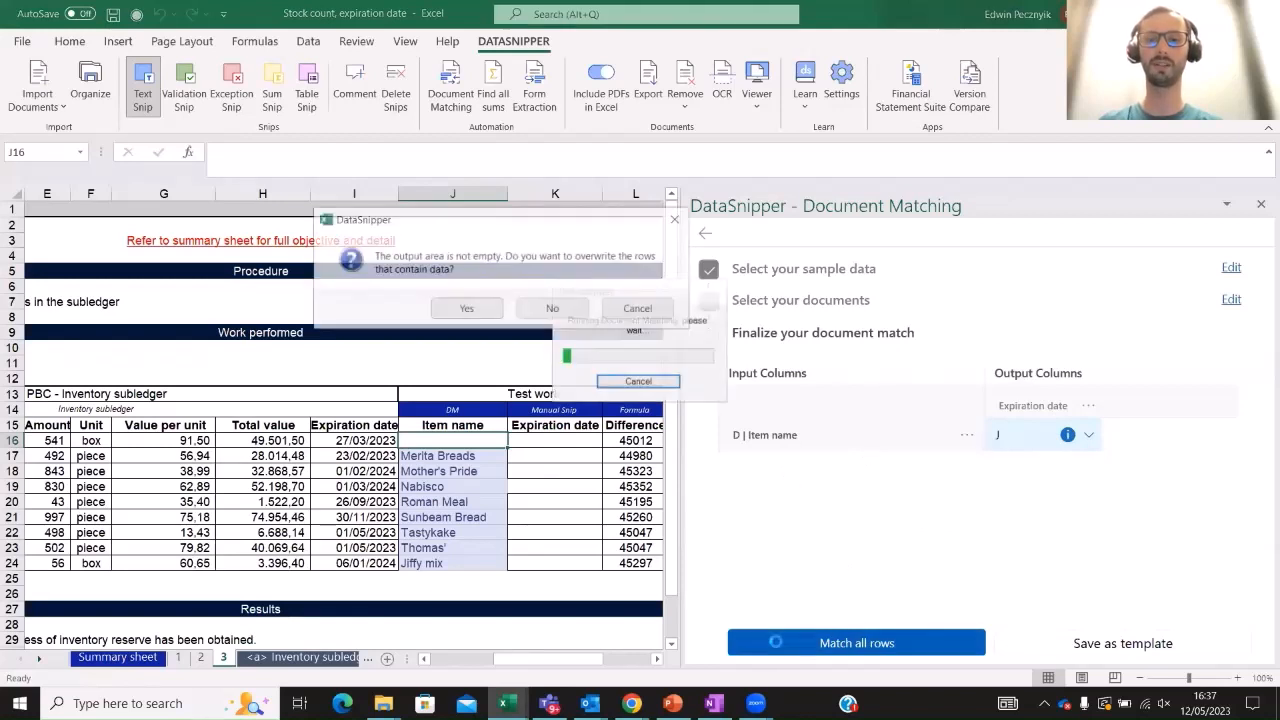
pyautogui.click(466, 309)
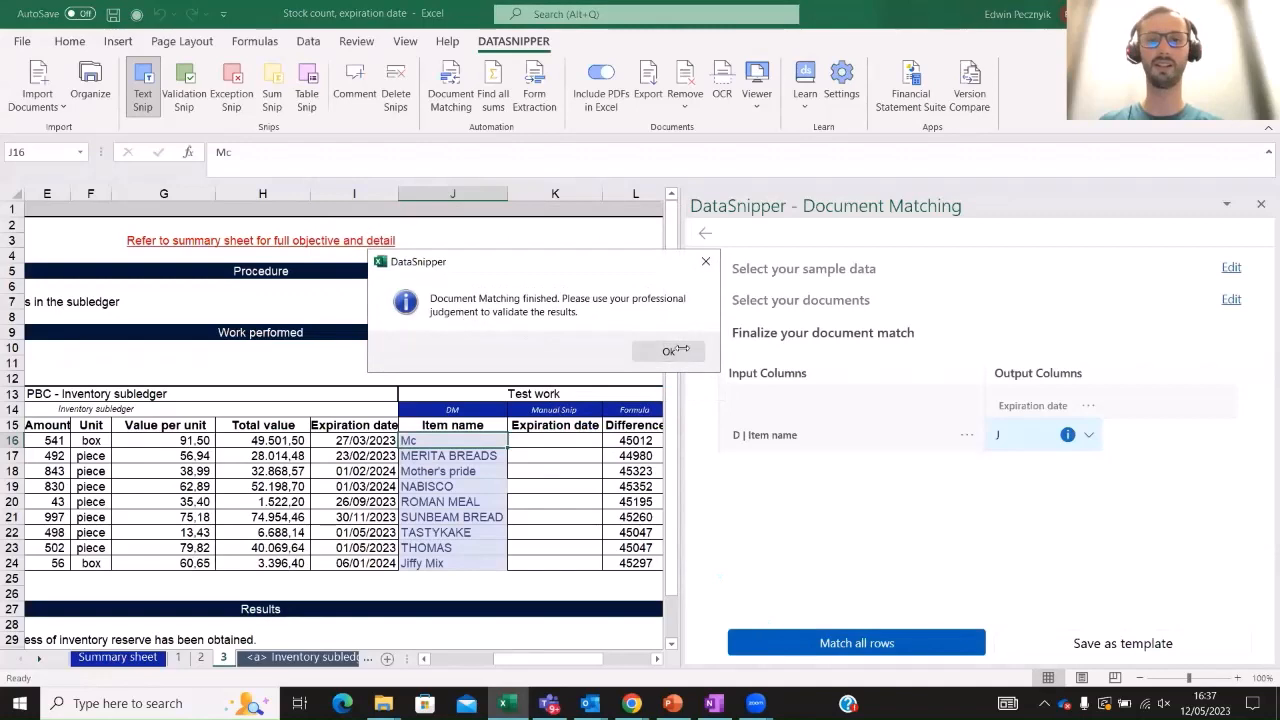
pyautogui.click(645, 353)
# Extend the item name snip of J16 on IMG_3741.jpg.pdf to cover the full handwritten name Mc Vitie's
pyautogui.click(466, 458)
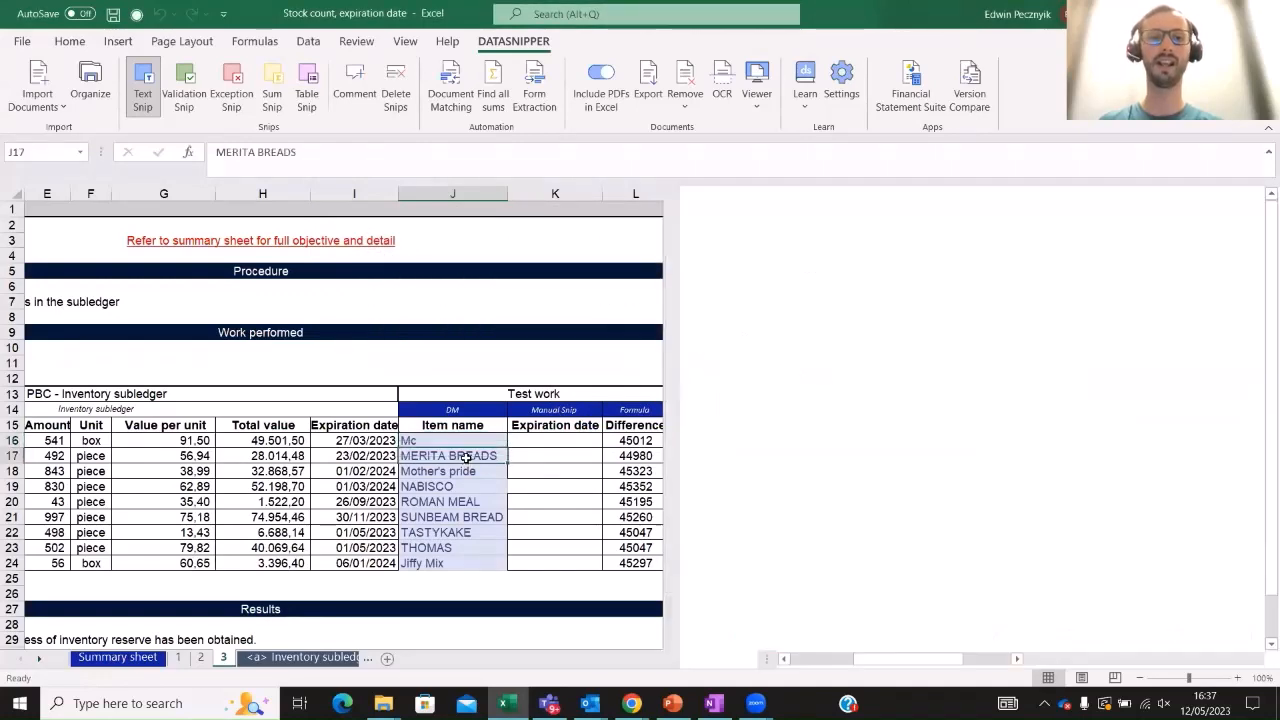
pyautogui.click(459, 440)
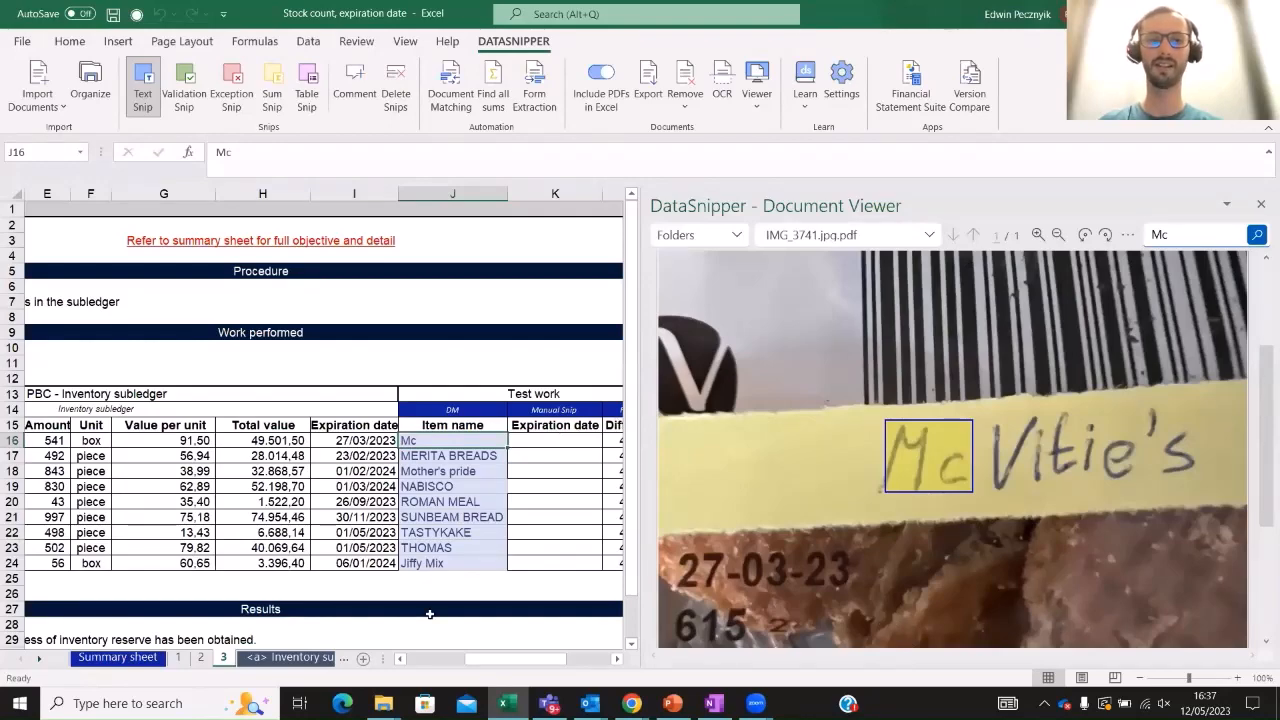
pyautogui.moveTo(504, 667); pyautogui.dragTo(546, 663)
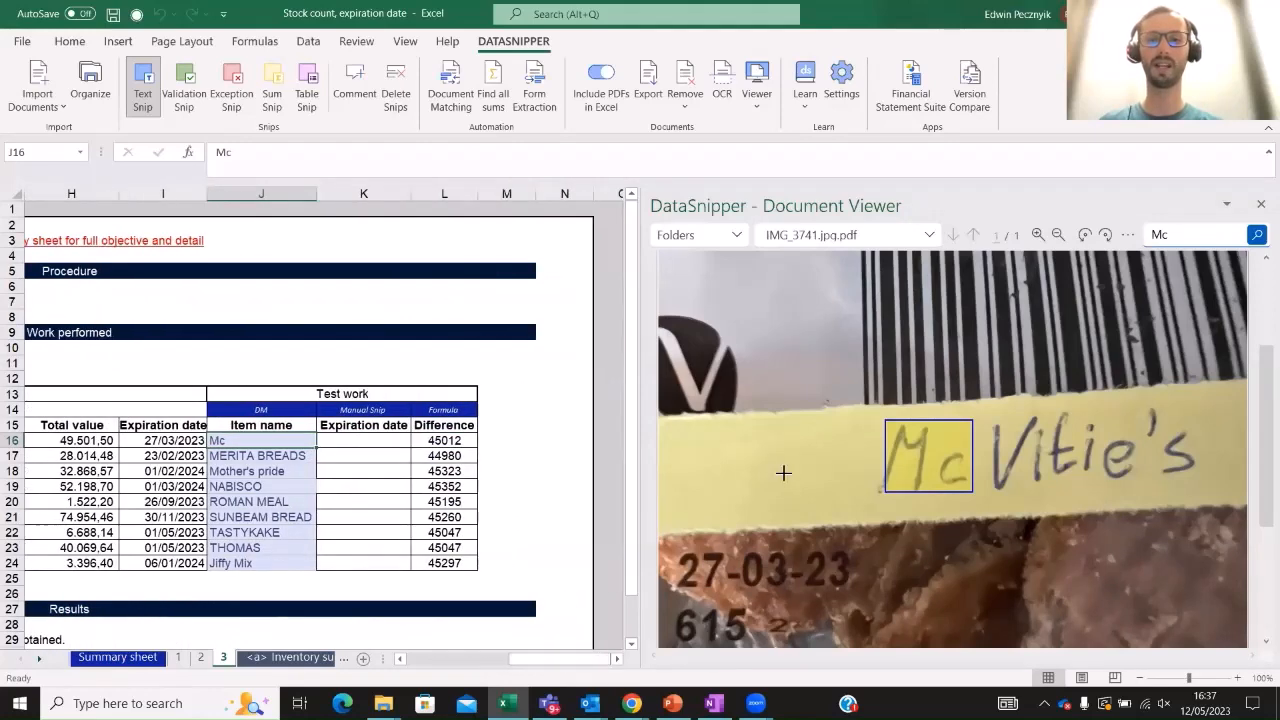
pyautogui.moveTo(983, 451); pyautogui.dragTo(1206, 431)
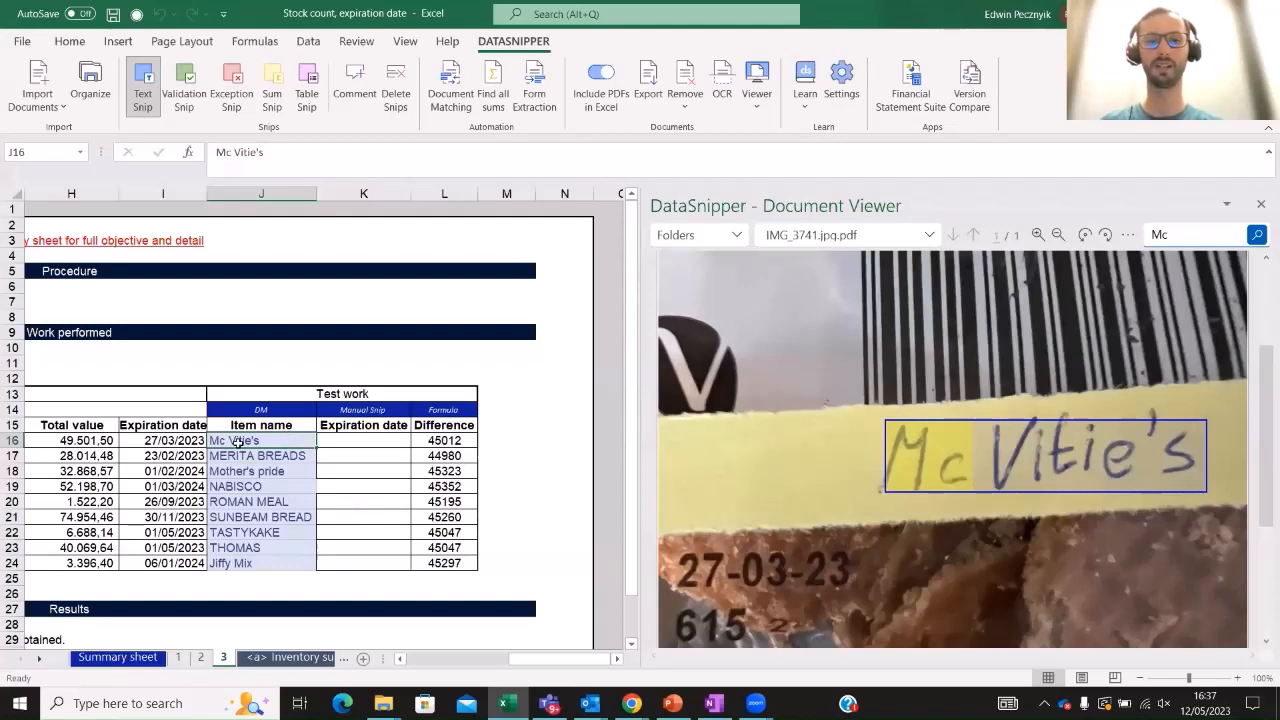
# Examine the matched item name snips in column J against the handwritten labels on their photos
pyautogui.click(300, 456)
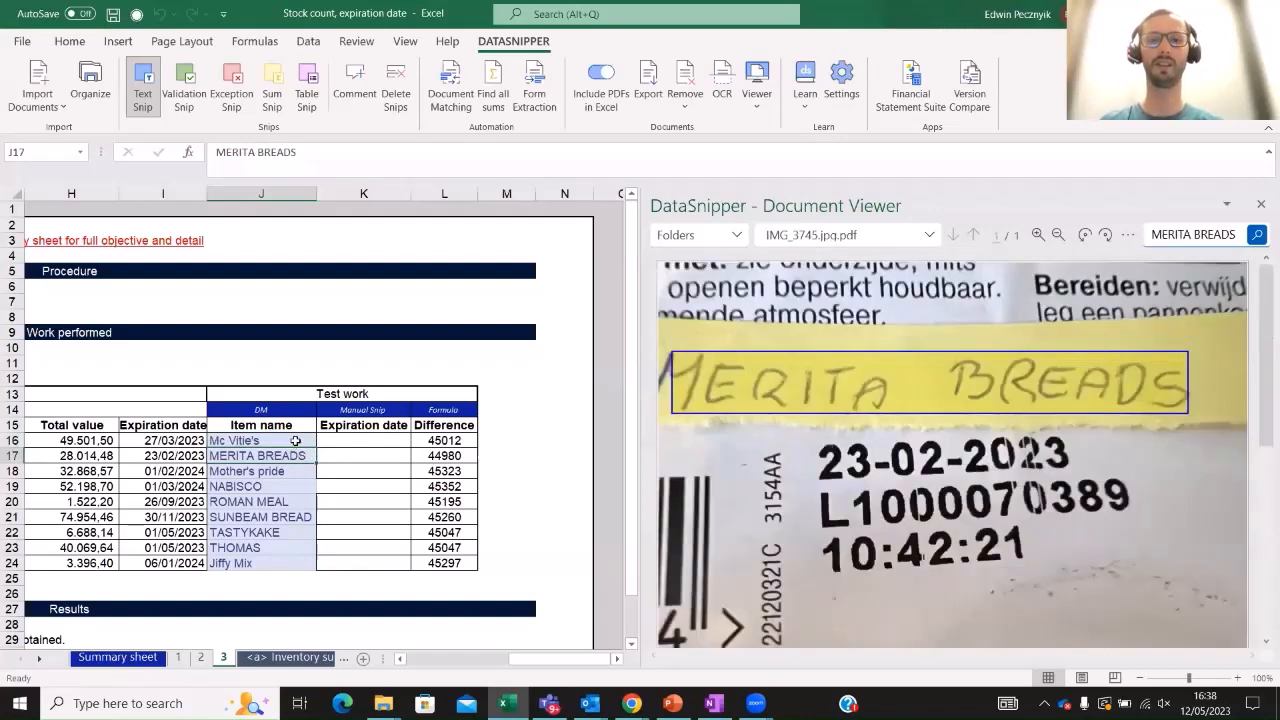
pyautogui.click(295, 441)
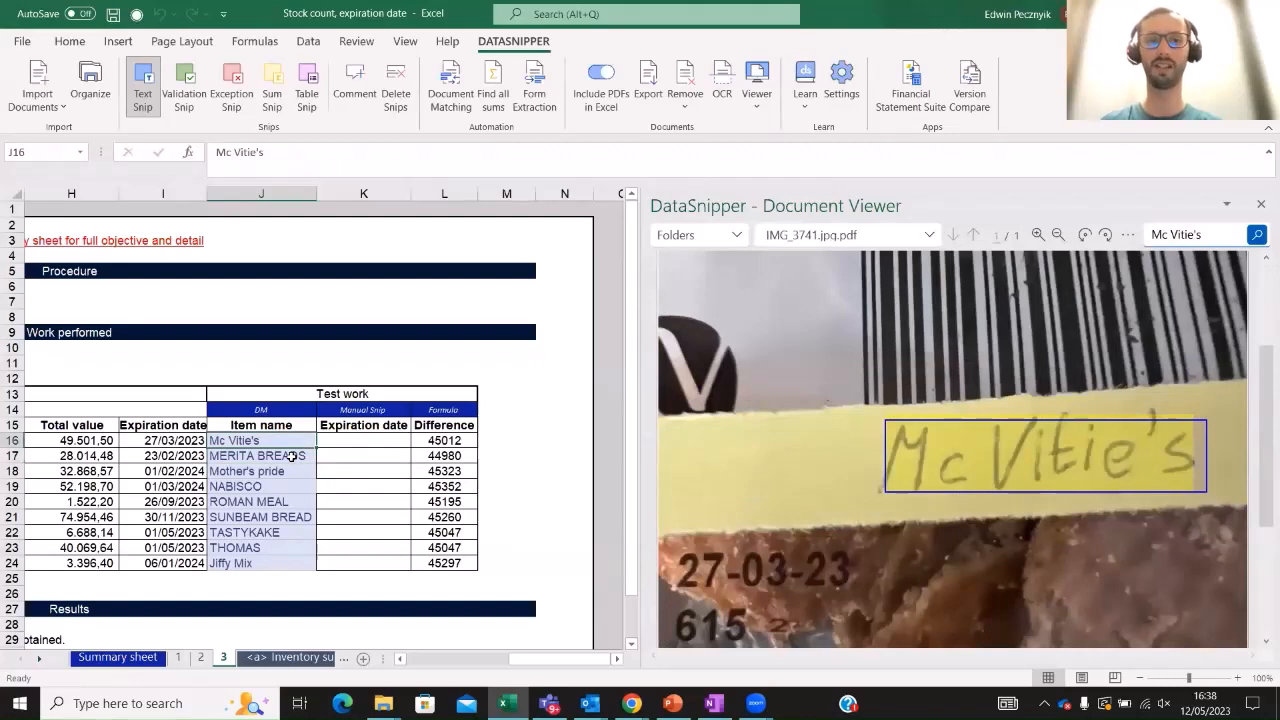
pyautogui.press('Down')
pyautogui.press('Up')
pyautogui.press('Down')
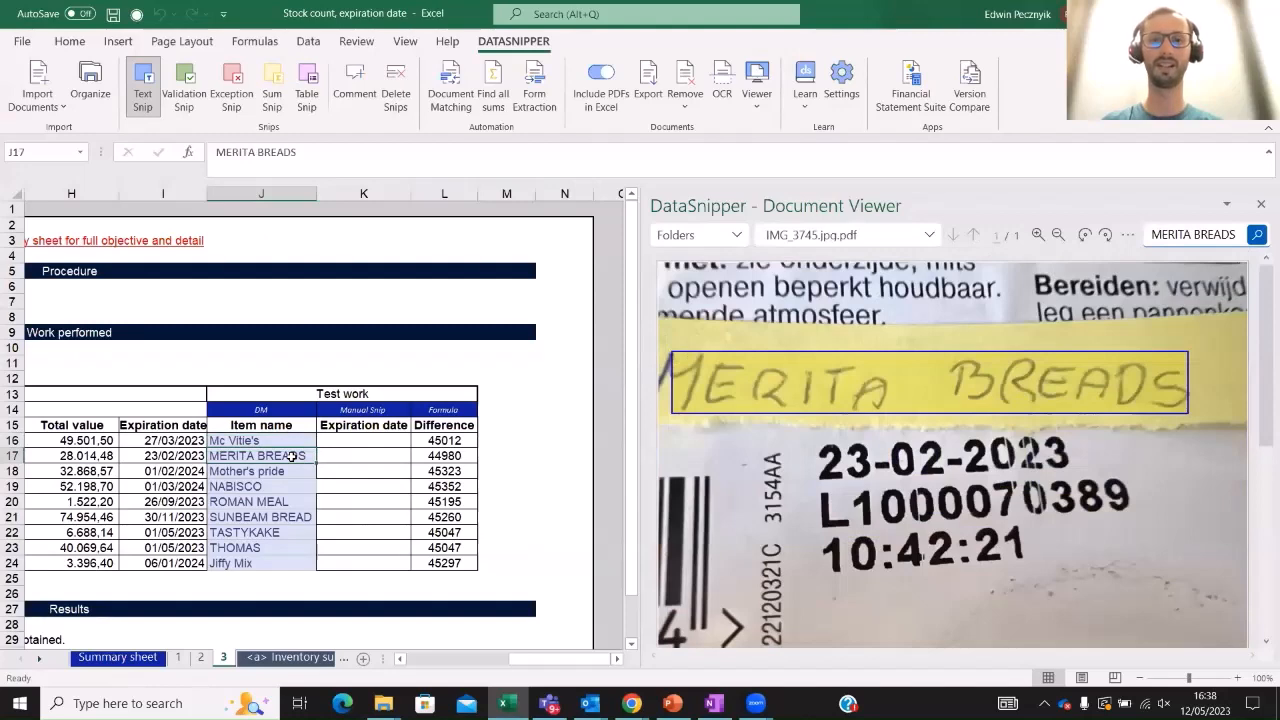
pyautogui.press('Down')
pyautogui.press('Down')
pyautogui.press('Down')
pyautogui.press('Down')
pyautogui.press('Down')
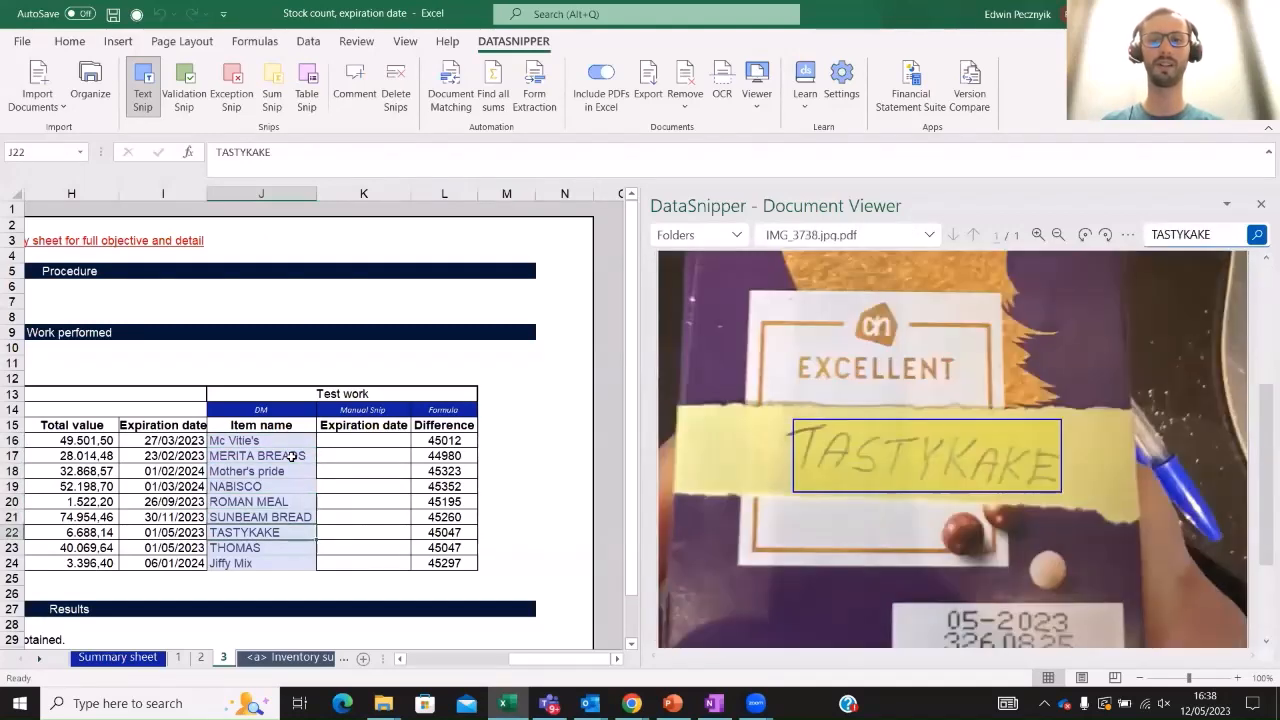
pyautogui.press('Down')
pyautogui.press('Up')
pyautogui.press('Up')
pyautogui.press('Up')
pyautogui.press('Up')
pyautogui.press('Up')
pyautogui.press('Up')
pyautogui.press('Up')
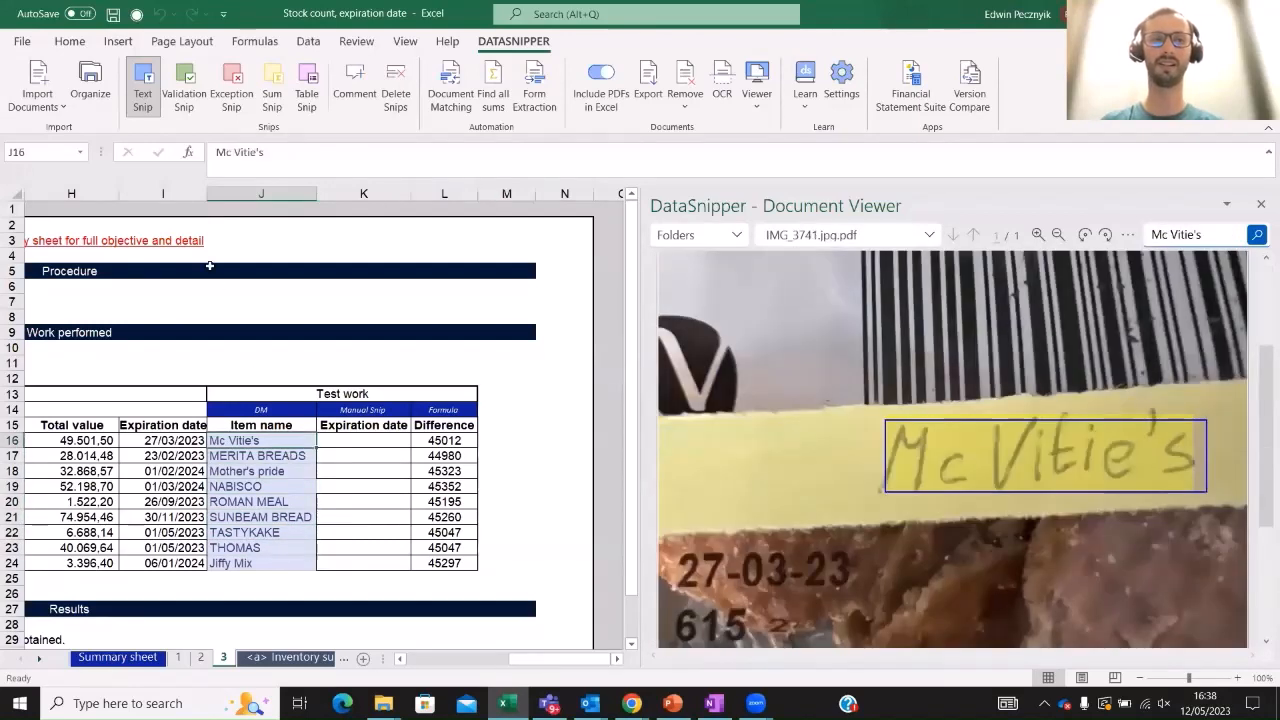
# Capture the printed date 27-03-23 from the Mc Vitie's photo as a text snip in K16
pyautogui.click(143, 85)
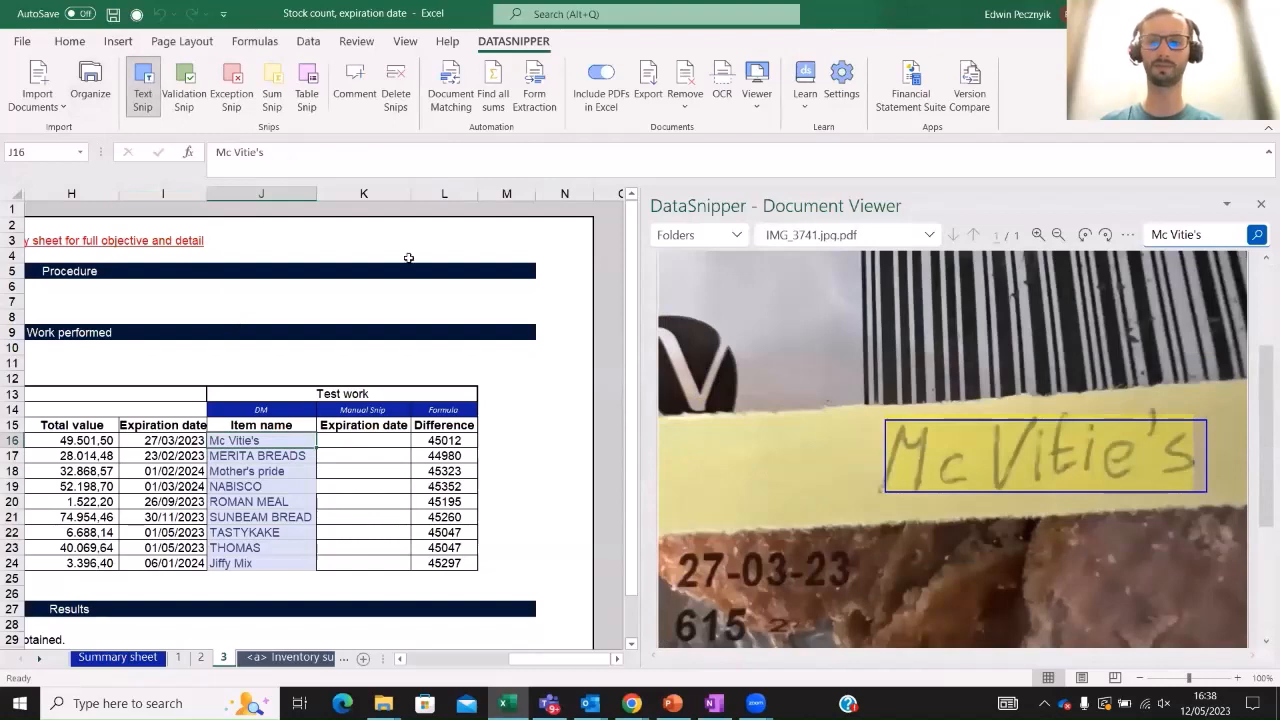
pyautogui.scroll(-1, 719, 415)
pyautogui.scroll(-1, 719, 415)
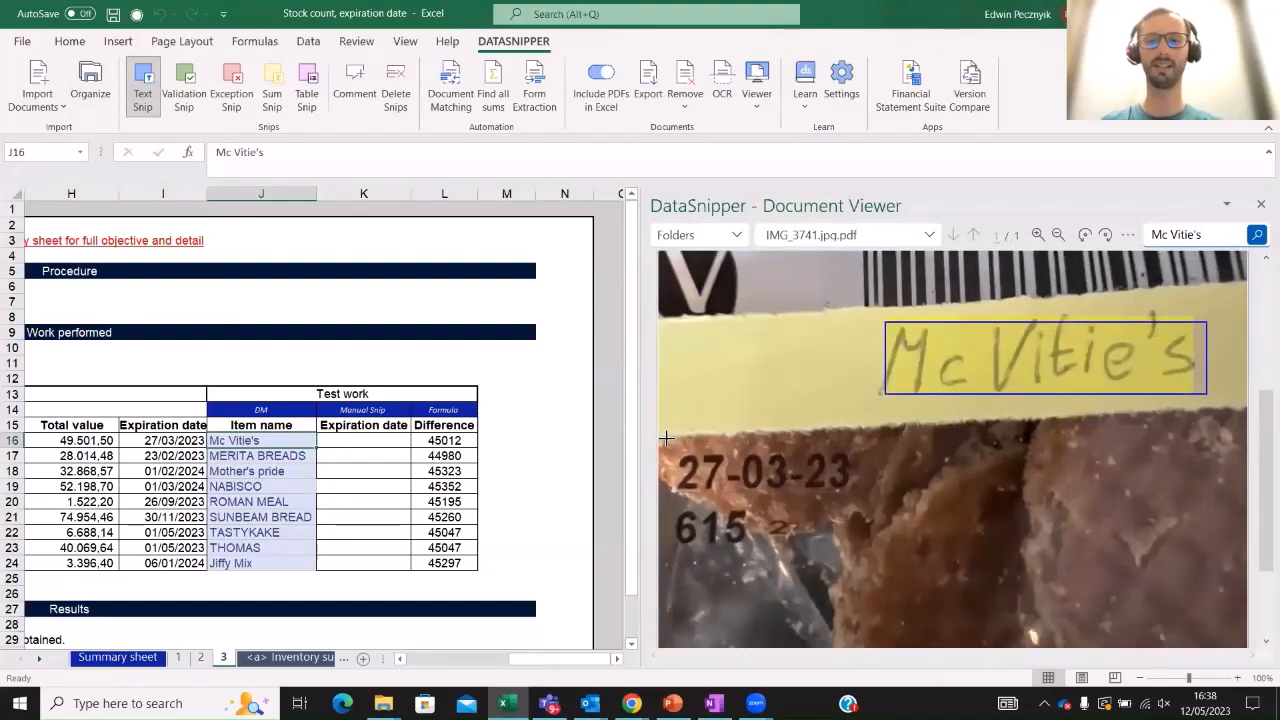
pyautogui.press('Right')
pyautogui.moveTo(666, 439); pyautogui.dragTo(866, 512)
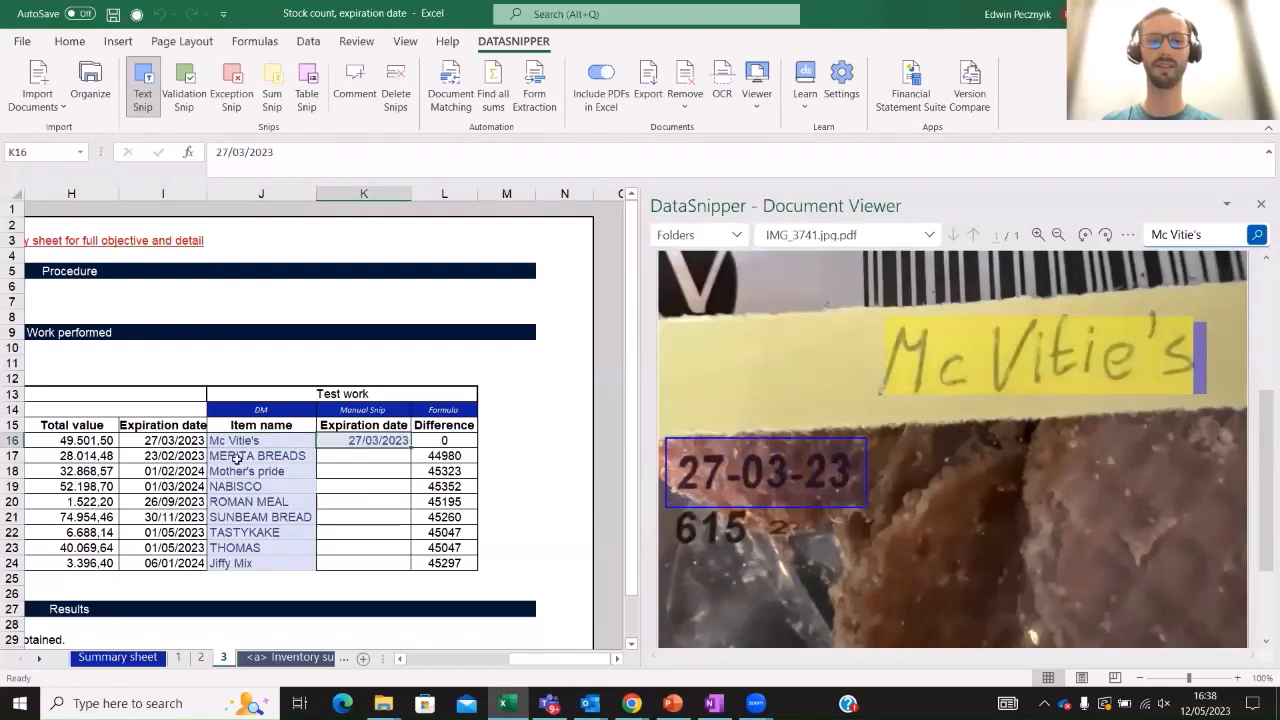
# Text-snip the expiration dates 23-02-2023 for MERITA BREADS into K17 and 02/2024 for Mother's pride into K18 from their matched photos
pyautogui.click(287, 456)
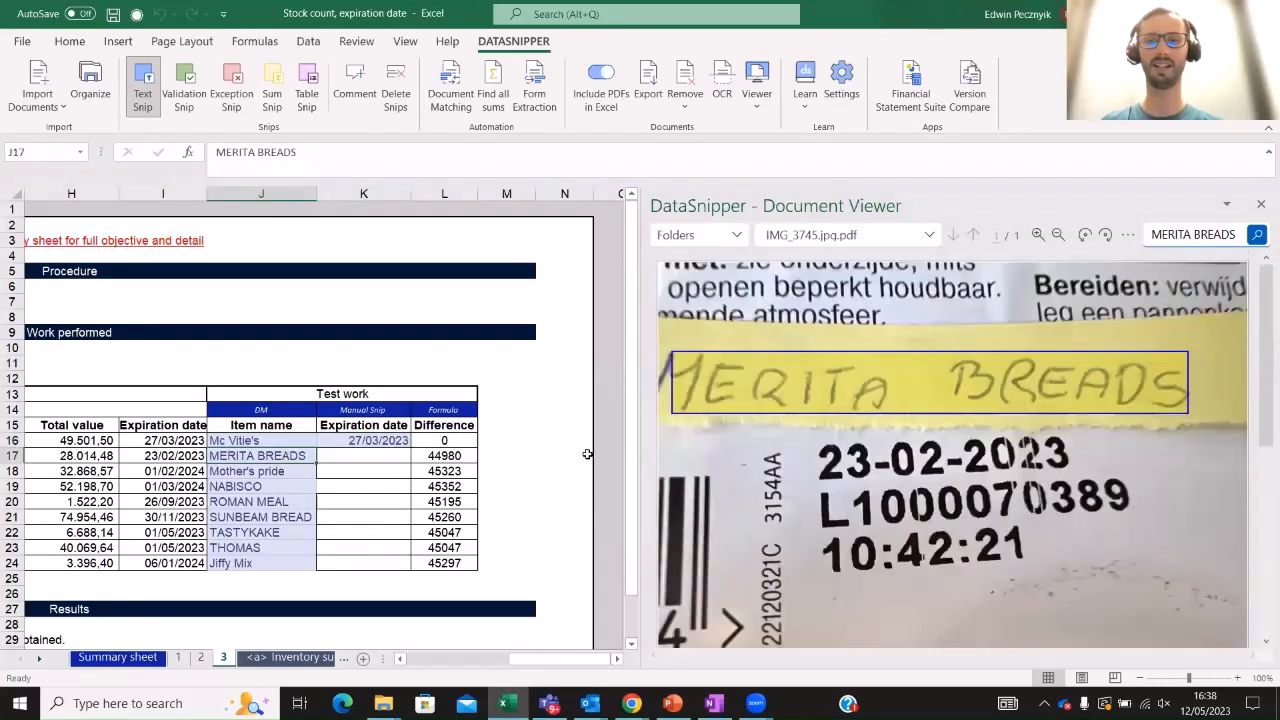
pyautogui.press('Right')
pyautogui.moveTo(804, 429)
pyautogui.mouseDown()
pyautogui.moveTo(1092, 490)
pyautogui.moveTo(1077, 479)
pyautogui.mouseUp()
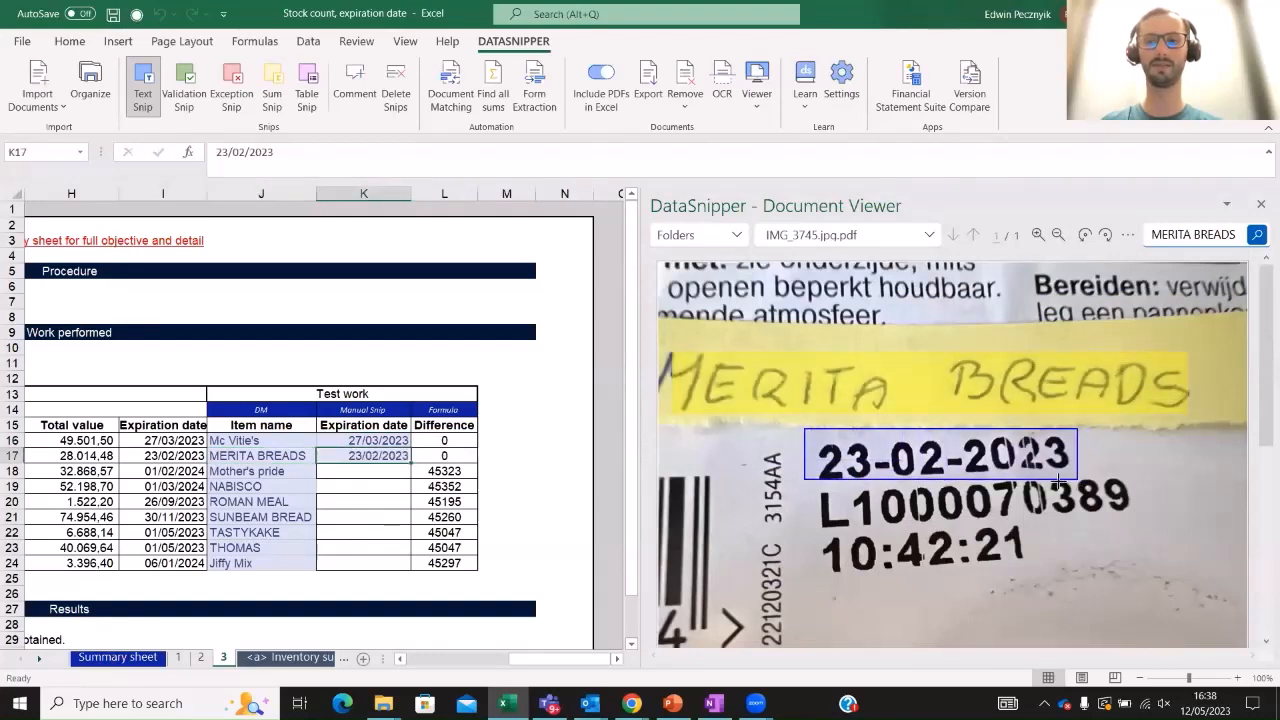
pyautogui.click(252, 474)
pyautogui.scroll(-1, 897, 535)
pyautogui.moveTo(707, 521); pyautogui.dragTo(854, 575)
pyautogui.press('Right')
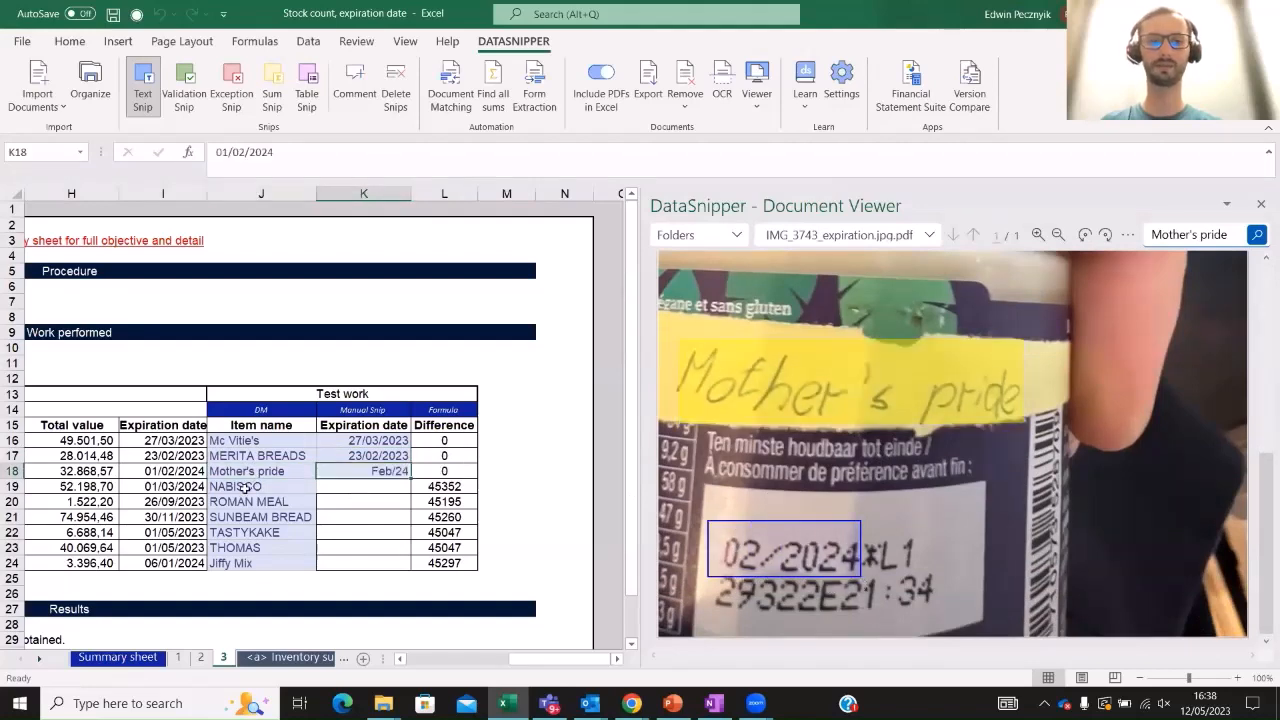
# Text-snip the expiration dates 03-2024 for NABISCO into K19 and 26/09/2023 for ROMAN MEAL into K20 from their matched photos
pyautogui.click(257, 489)
pyautogui.scroll(7, 769, 465)
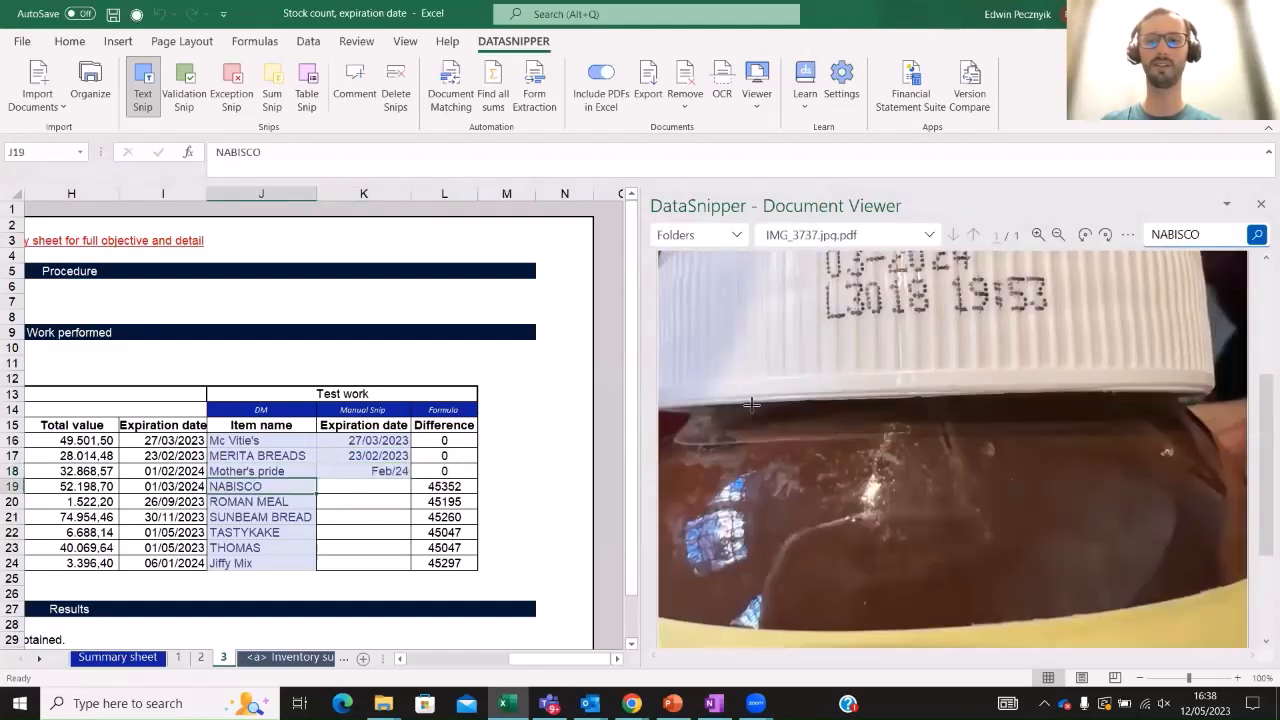
pyautogui.moveTo(799, 356); pyautogui.dragTo(976, 428)
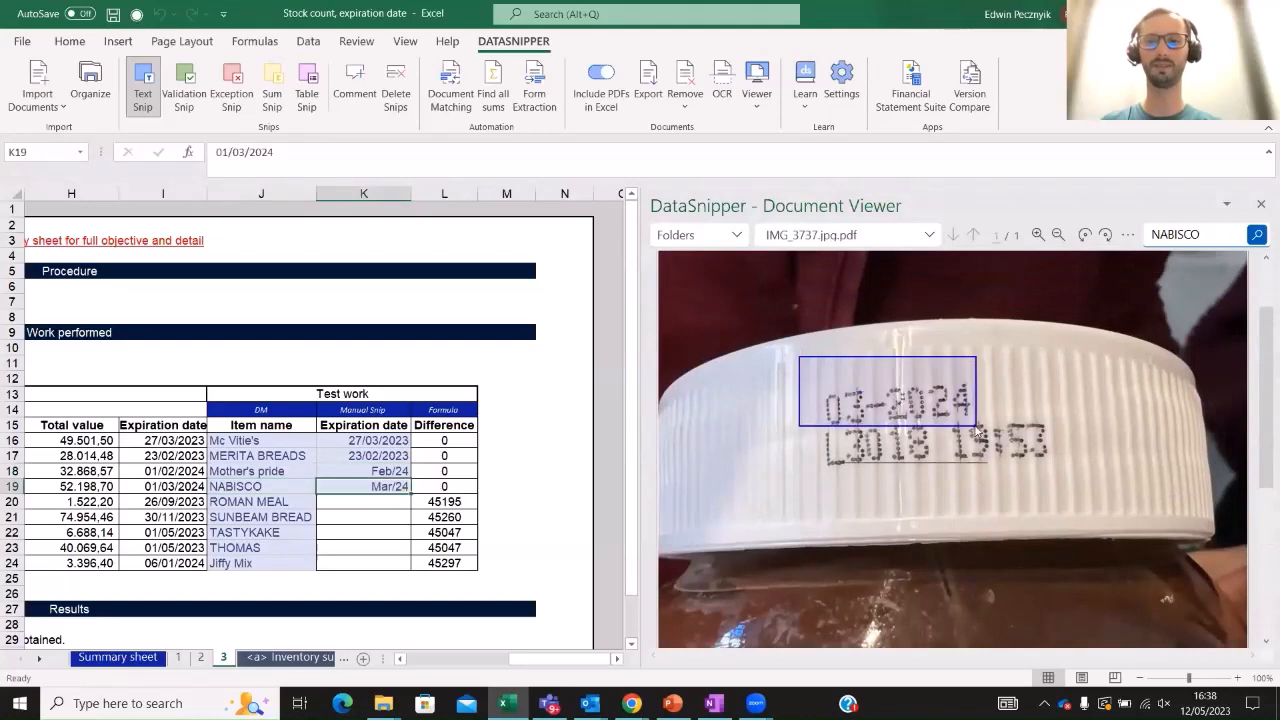
pyautogui.click(262, 503)
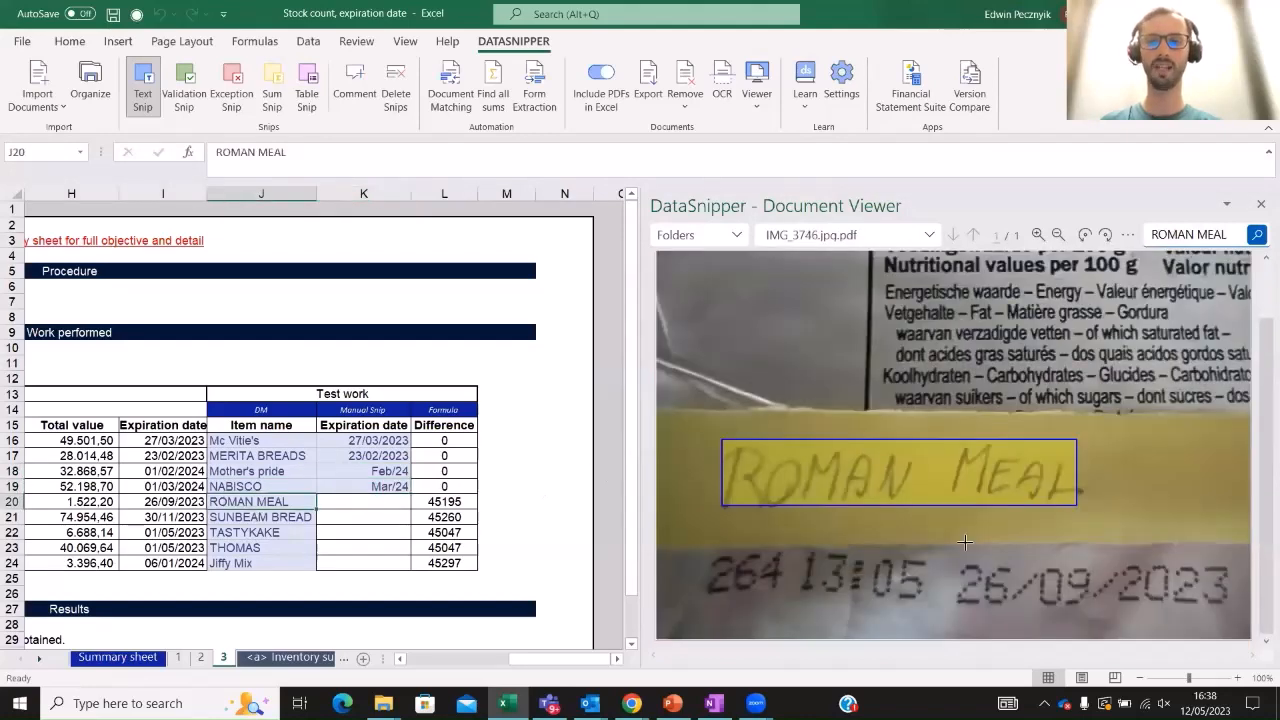
pyautogui.press('Right')
pyautogui.moveTo(943, 540); pyautogui.dragTo(1234, 620)
# Search for 30/11/2023 in the SUNBEAM BREAD photo IMG_3744.jpg.pdf and snip the matching date into K21
pyautogui.click(250, 517)
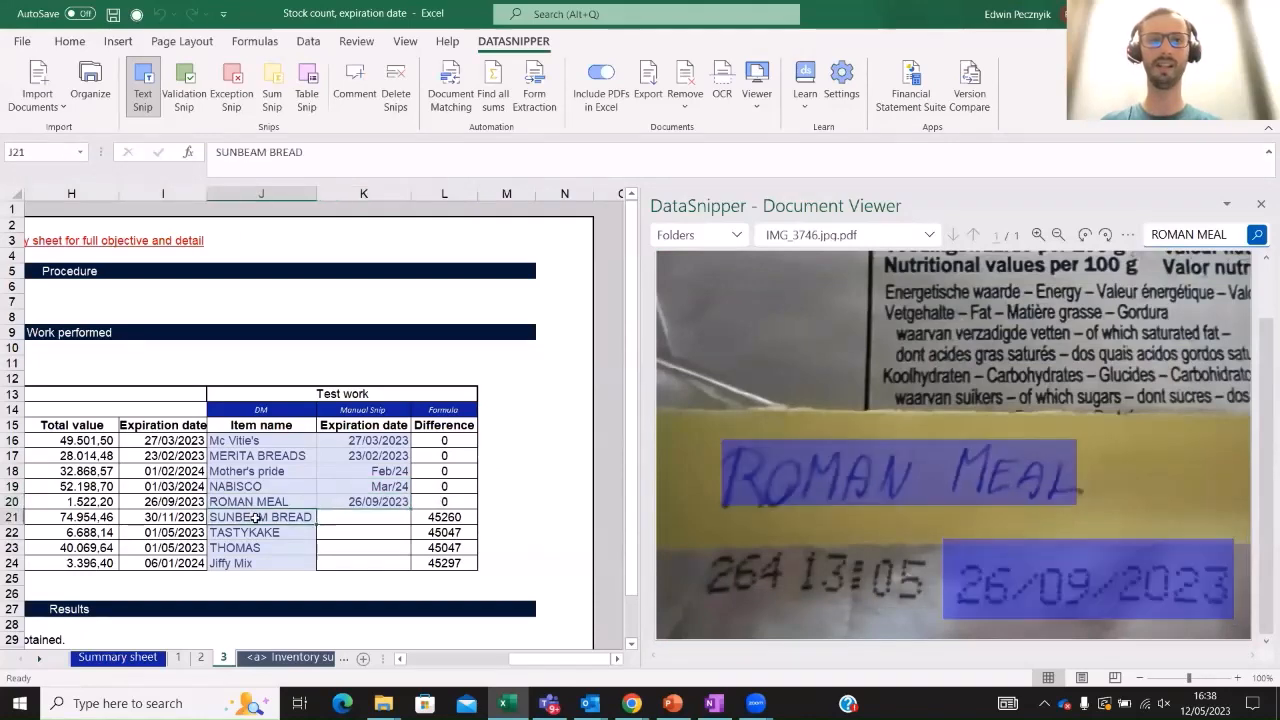
pyautogui.scroll(-2, 827, 556)
pyautogui.press('Right')
pyautogui.moveTo(813, 409); pyautogui.dragTo(1118, 508)
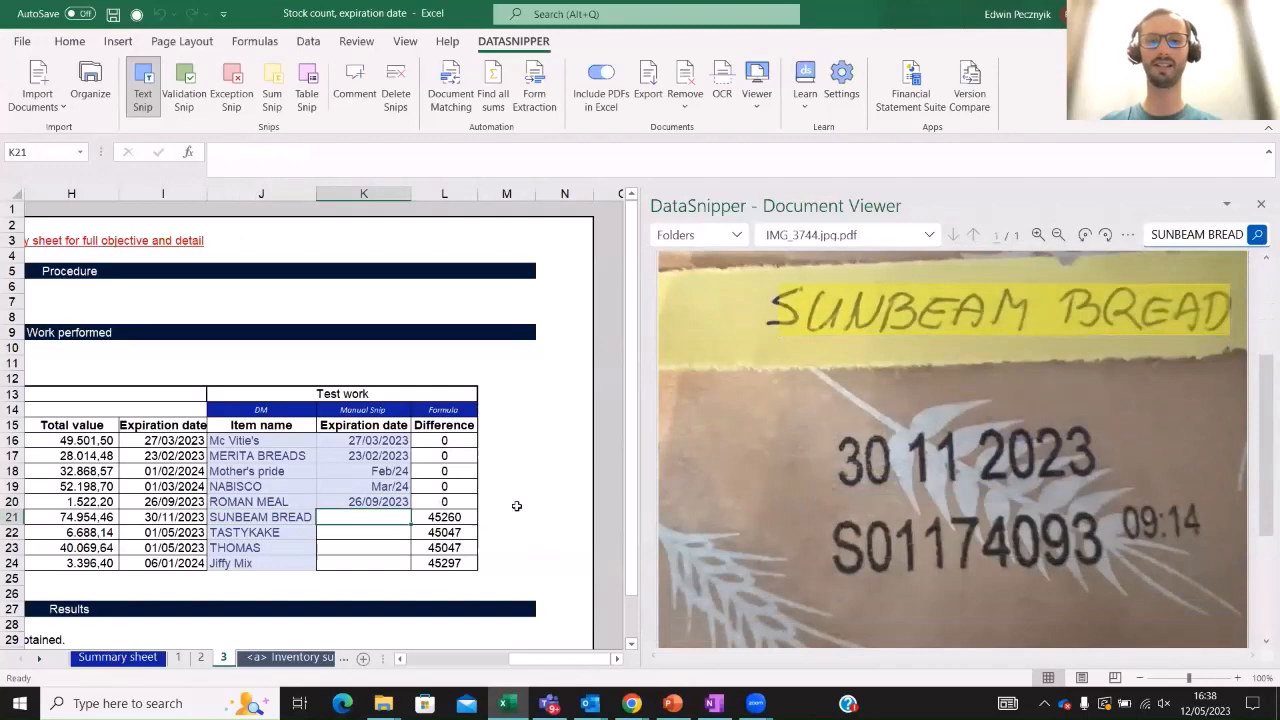
pyautogui.scroll(-2, 890, 444)
pyautogui.scroll(2, 890, 444)
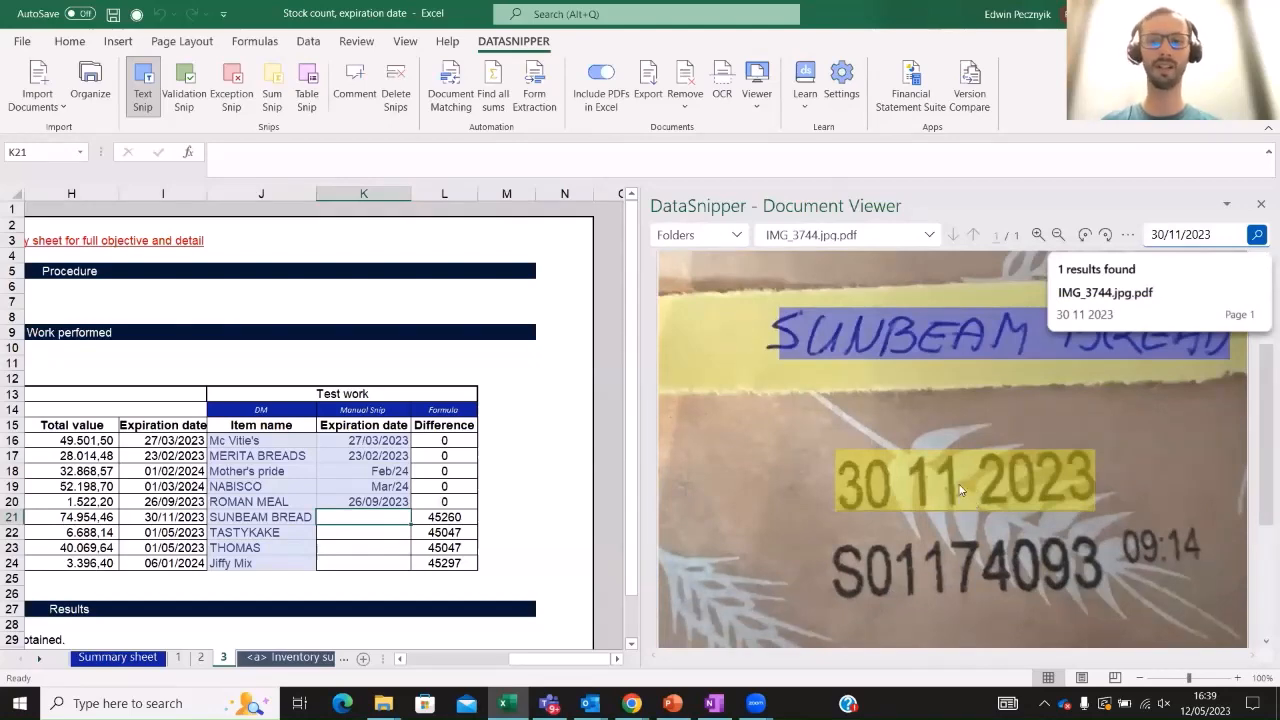
pyautogui.moveTo(816, 432); pyautogui.dragTo(1108, 528)
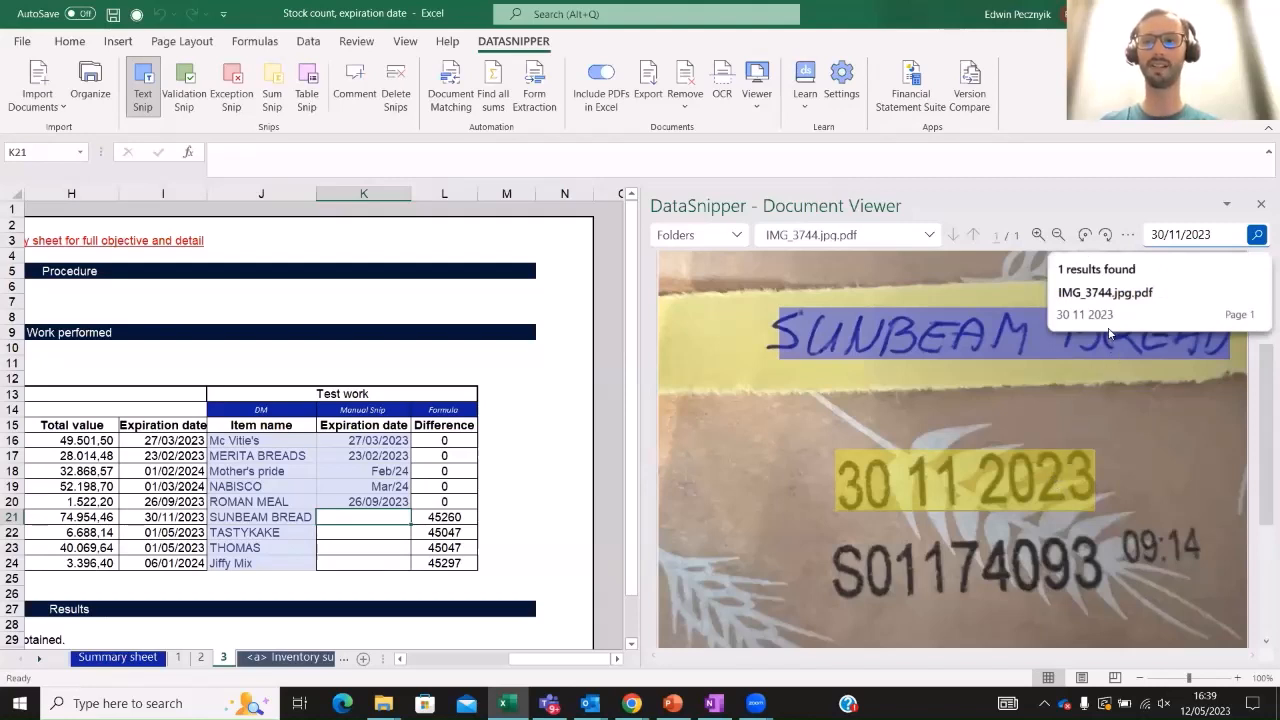
pyautogui.moveTo(1108, 316)
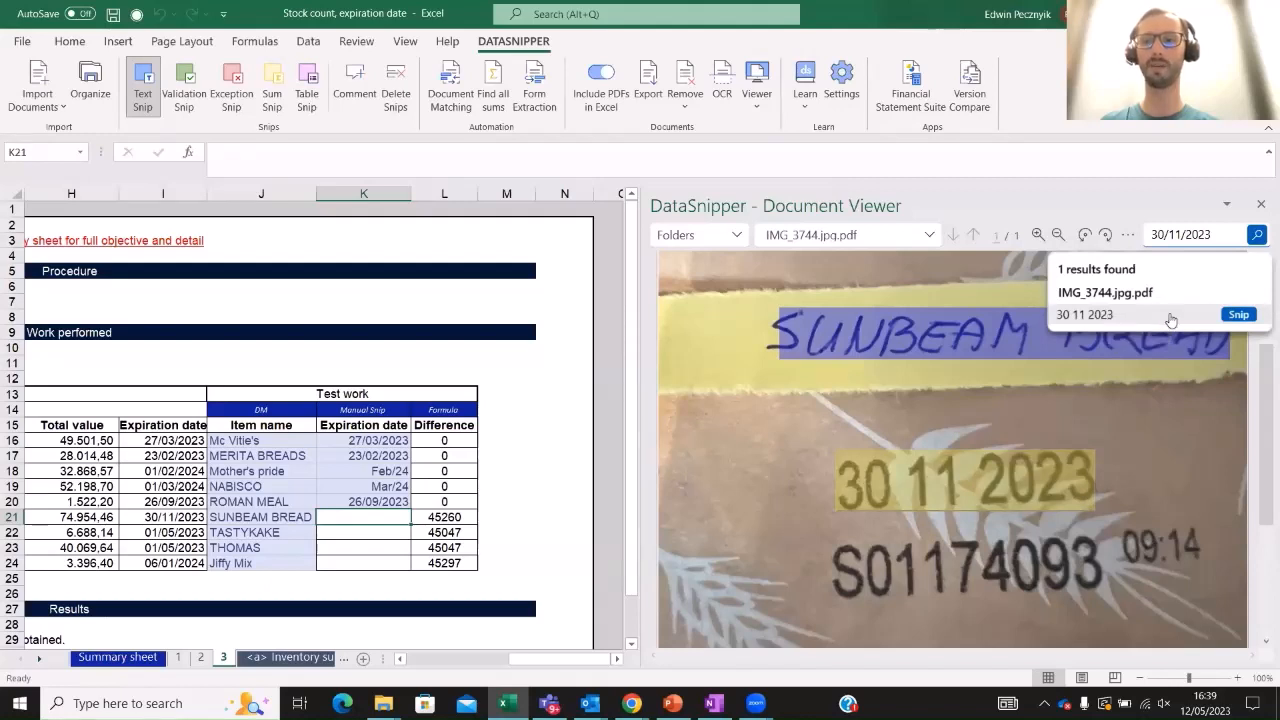
pyautogui.click(1239, 315)
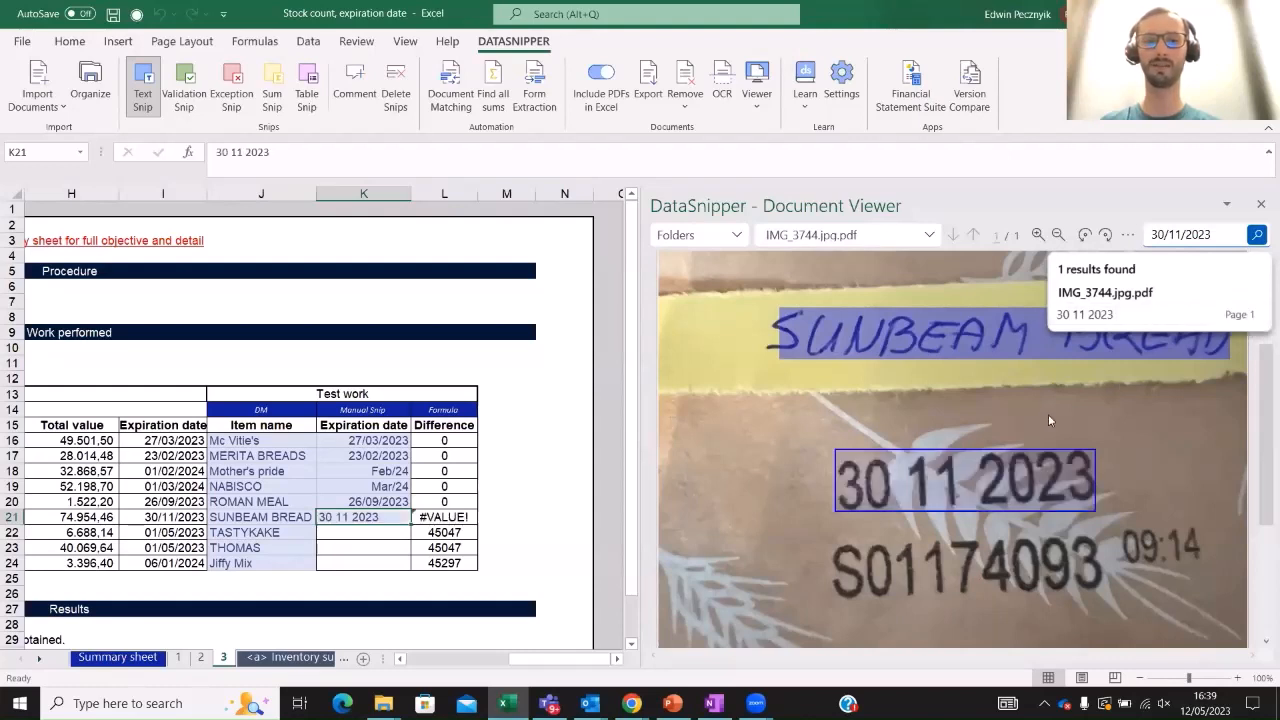
# Replace the spaces in the SUNBEAM BREAD date in K21 with slashes to make it 30/11/2023
pyautogui.click(231, 152)
pyautogui.press('BackSpace')
pyautogui.write('/')
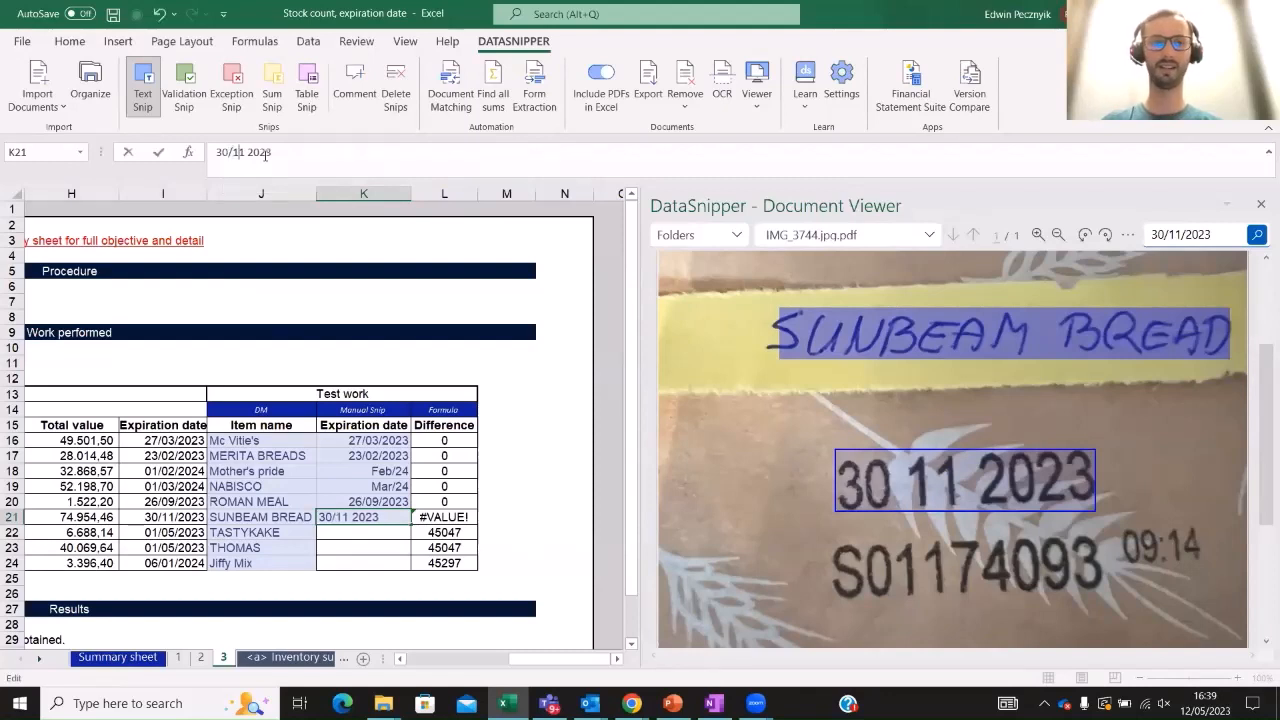
pyautogui.press('Right')
pyautogui.press('Right')
pyautogui.press('Delete')
pyautogui.write('/')
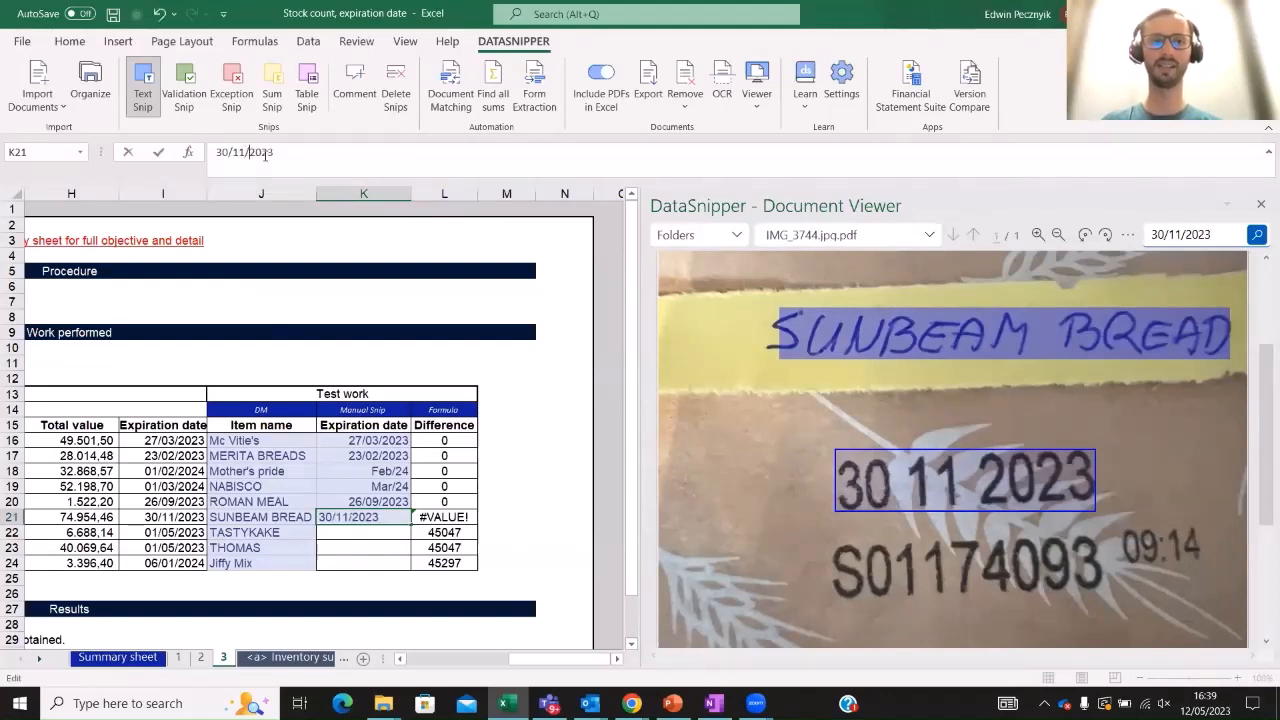
pyautogui.press('Return')
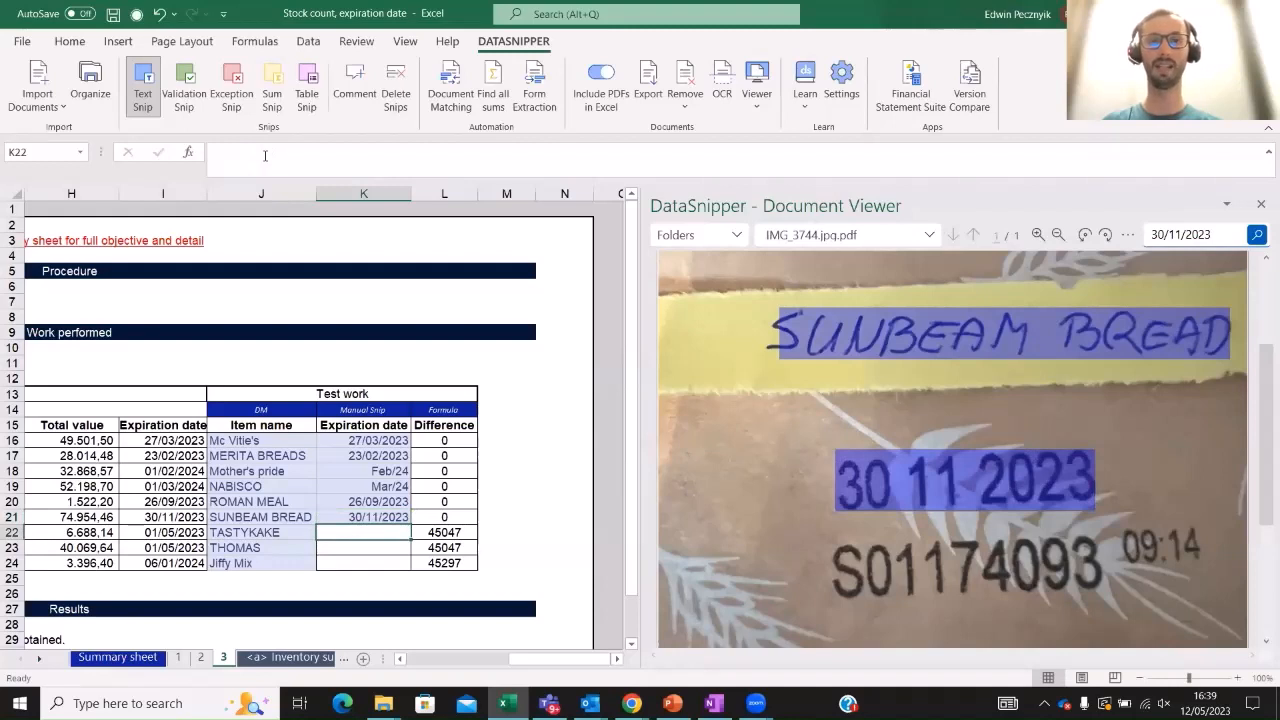
# Text-snip the expiration dates 05-2023 for TASTYKAKE into K22 and 01 05 2023 for THOMAS into K23 from their matched photos
pyautogui.press('Left')
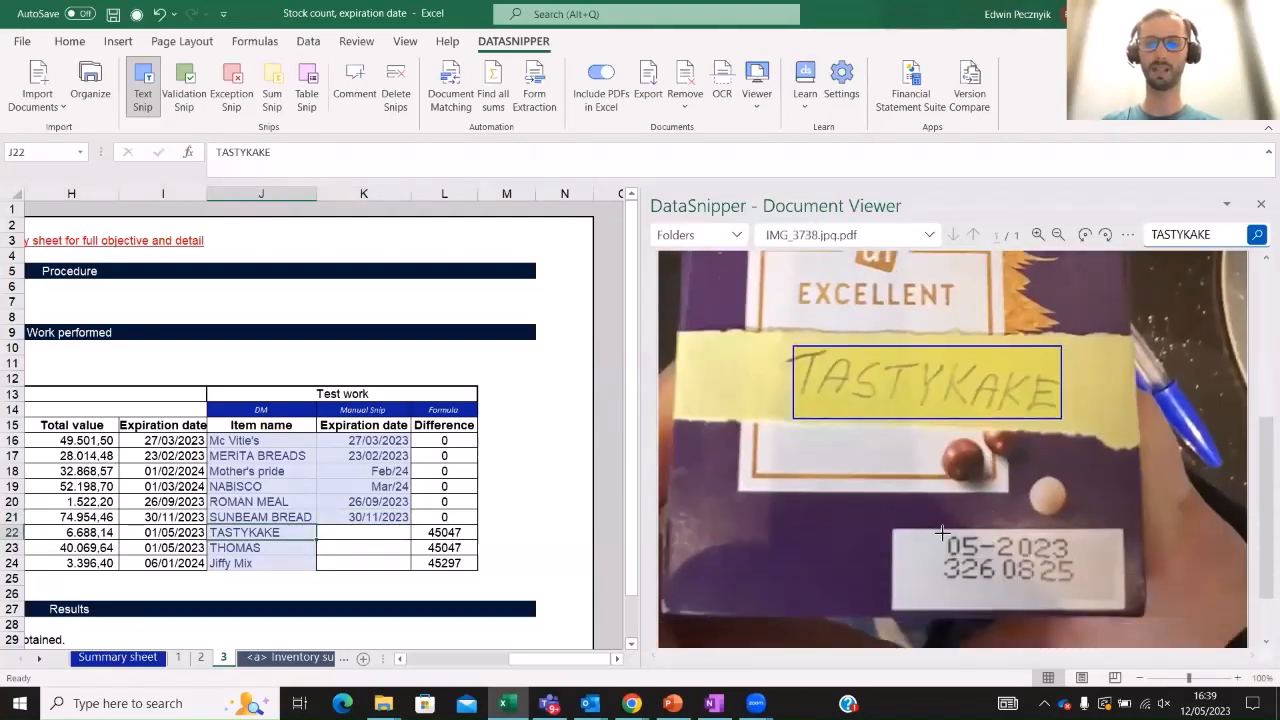
pyautogui.press('Right')
pyautogui.moveTo(938, 528); pyautogui.dragTo(1074, 560)
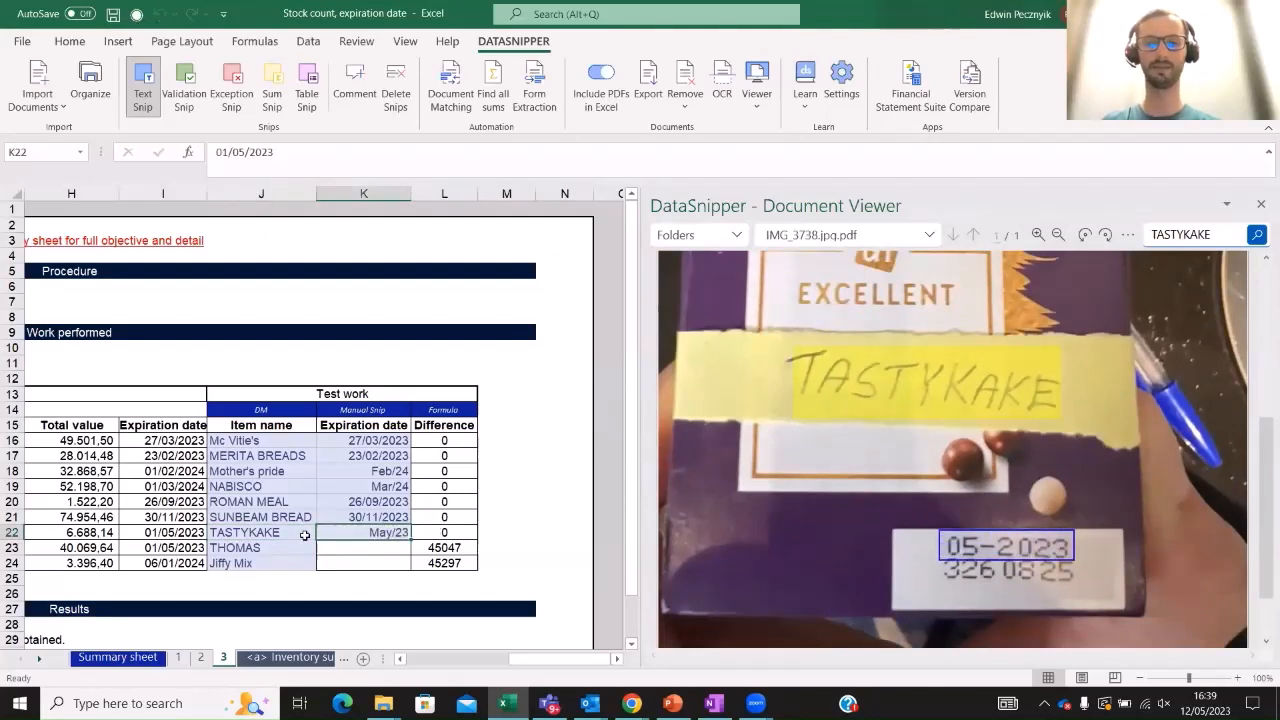
pyautogui.click(252, 548)
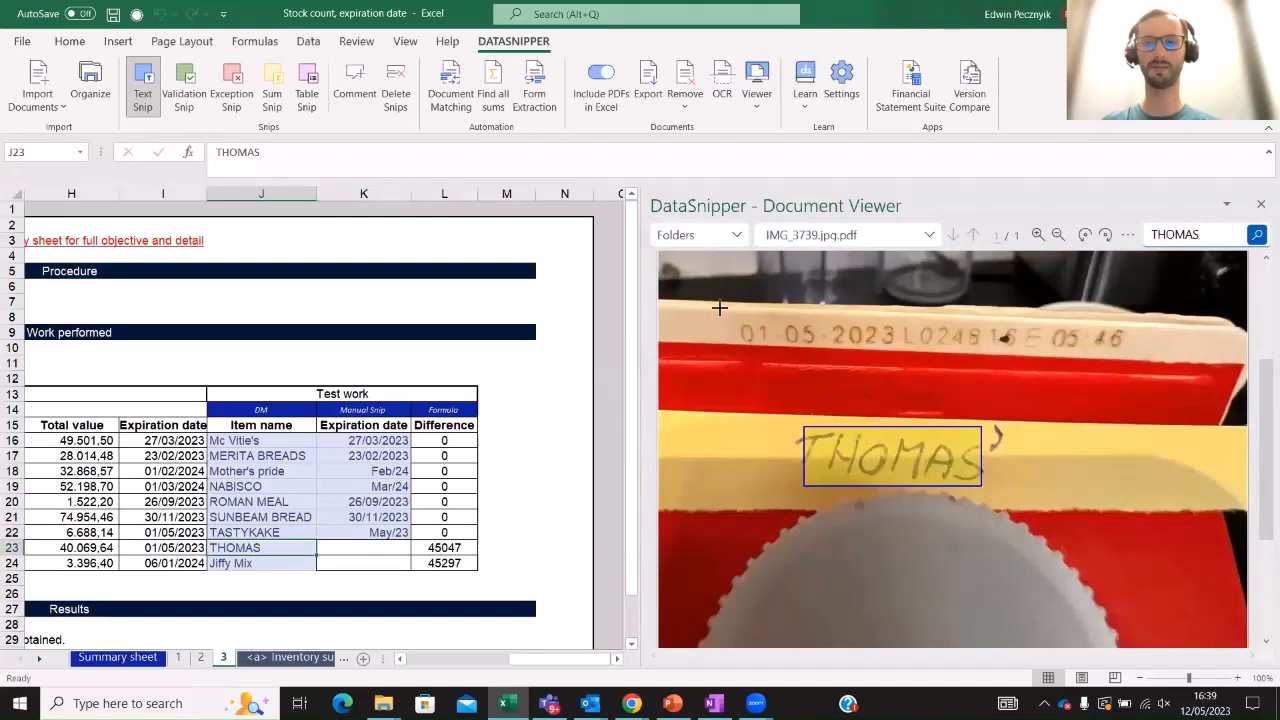
pyautogui.press('Right')
pyautogui.moveTo(718, 308); pyautogui.dragTo(896, 353)
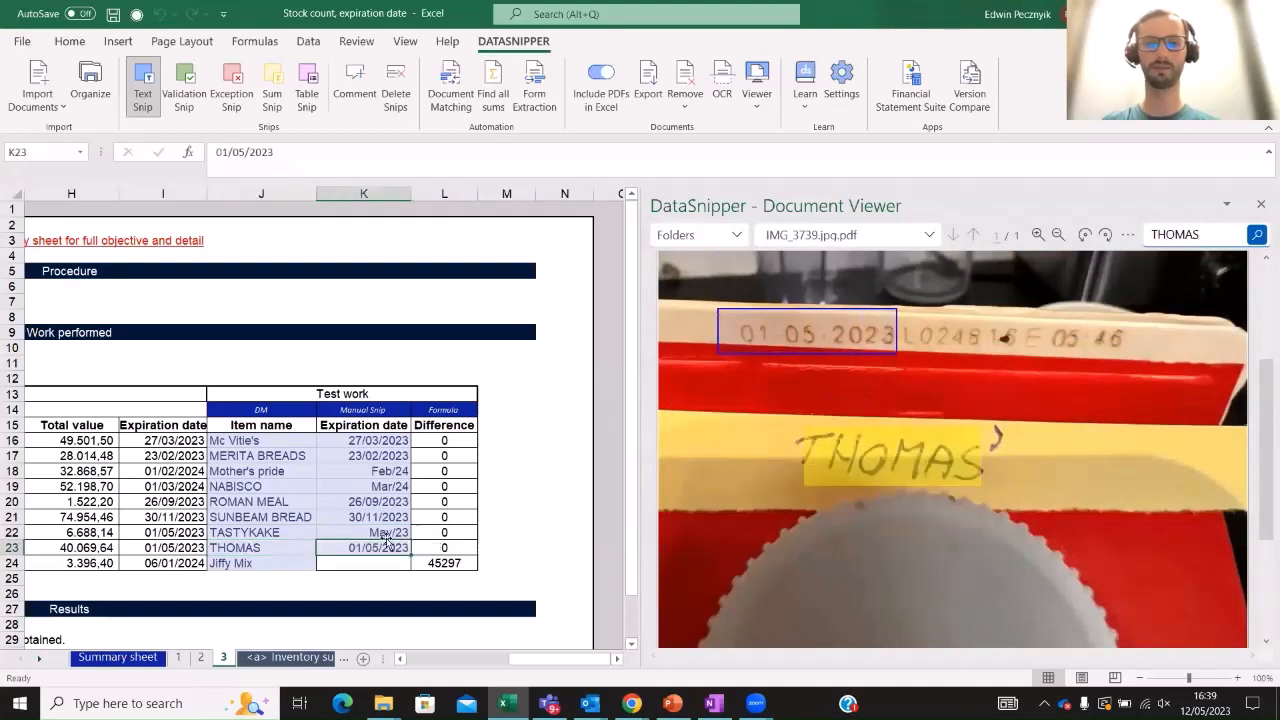
# Snip the date on the Jiffy Mix jar lid in IMG_3742.jpg.pdf into K24 and set the snip's cell value to 06012024
pyautogui.click(249, 563)
pyautogui.scroll(5, 922, 398)
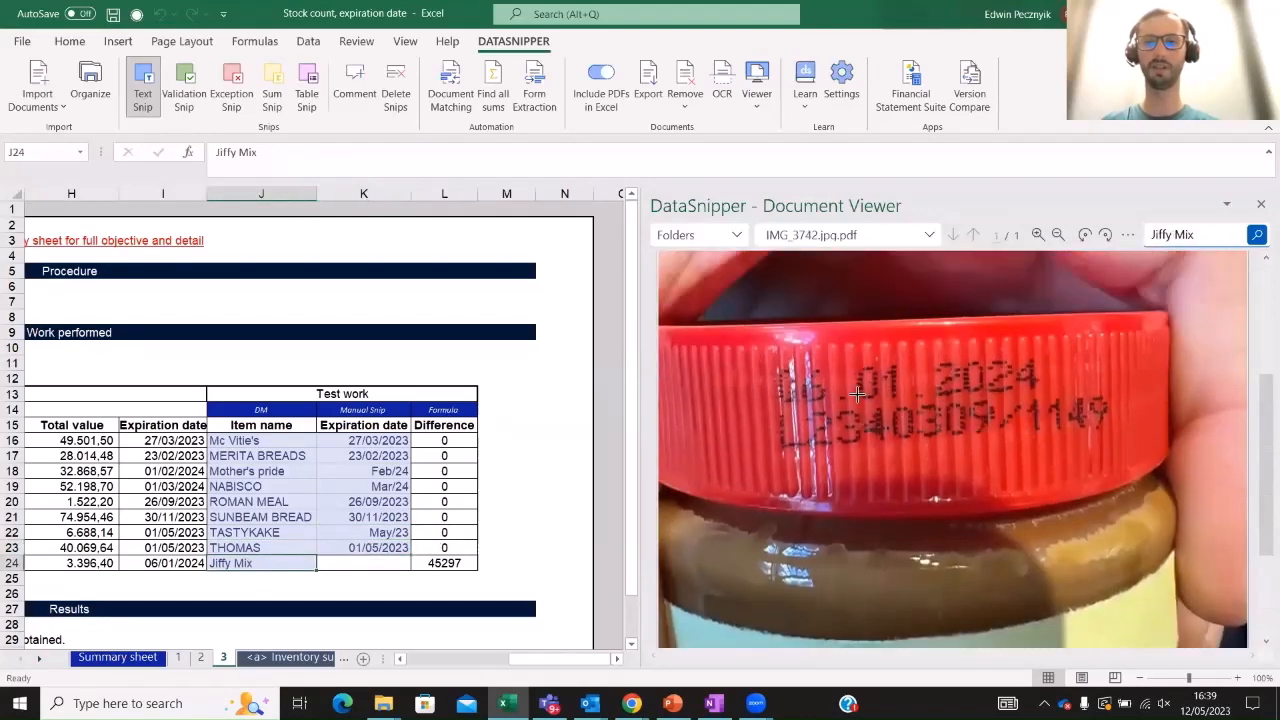
pyautogui.press('Right')
pyautogui.moveTo(761, 403); pyautogui.dragTo(1054, 446)
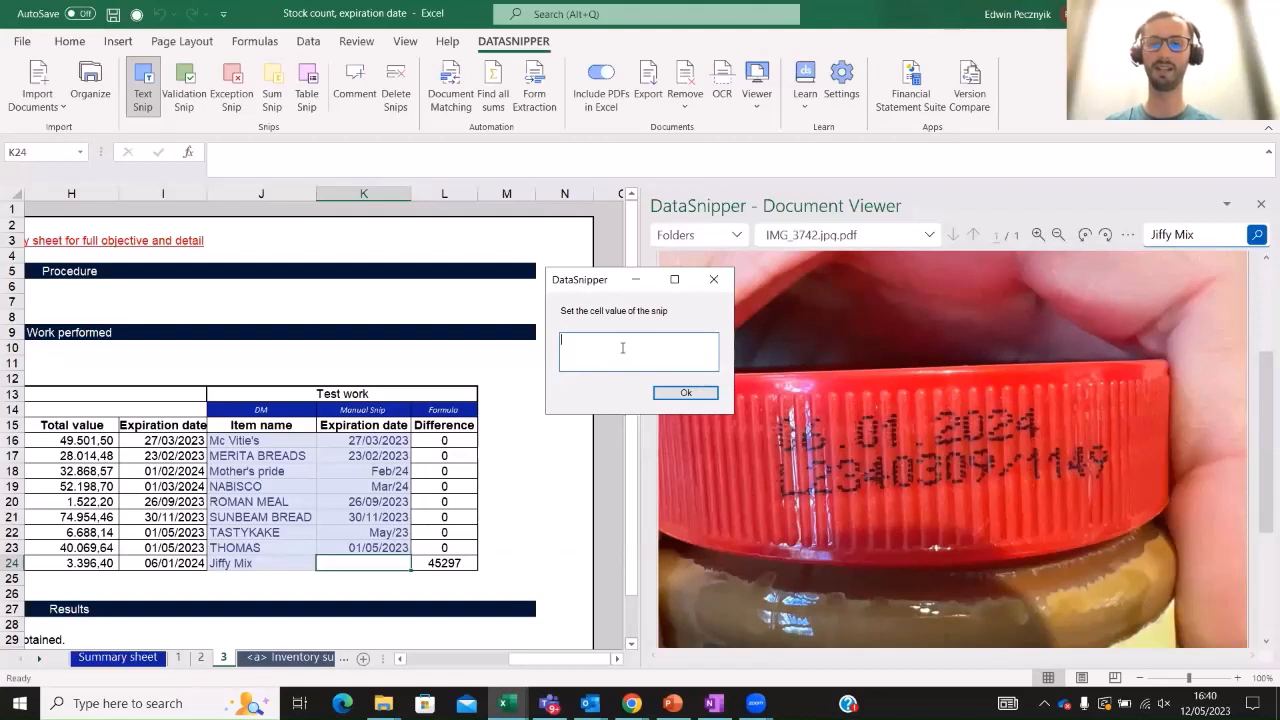
pyautogui.write('01')
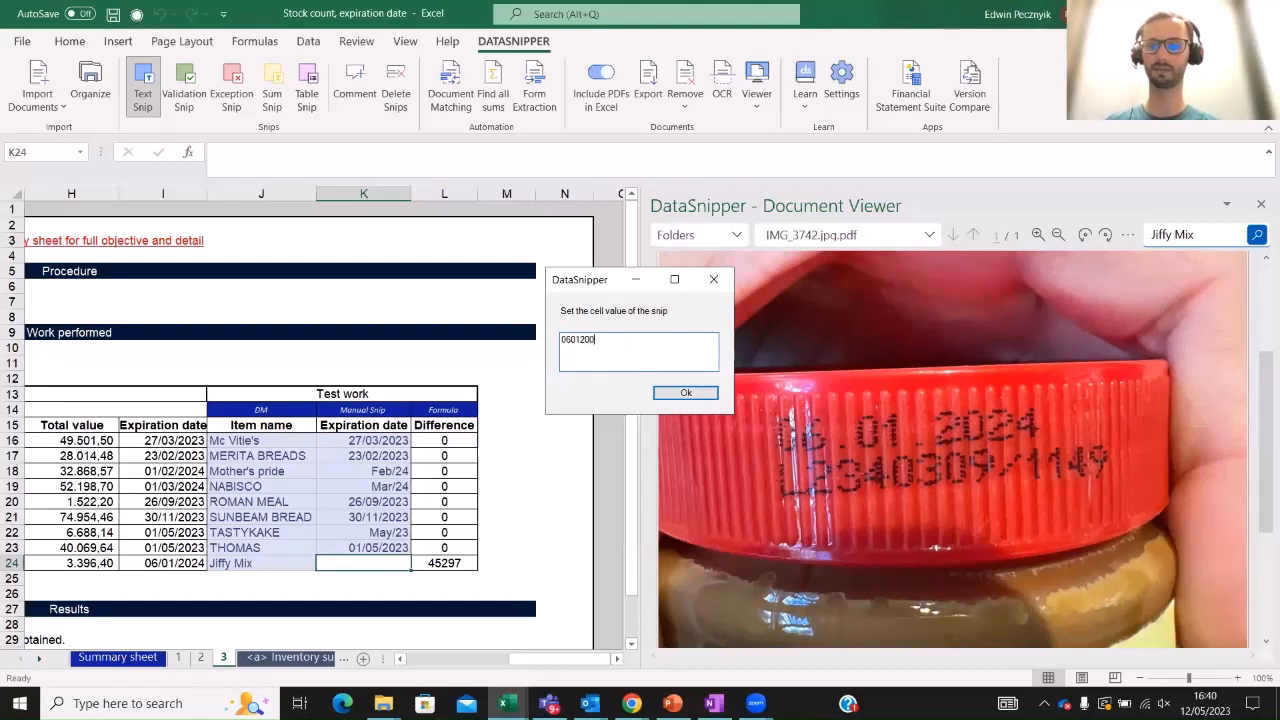
pyautogui.write('2024')
pyautogui.press('Return')
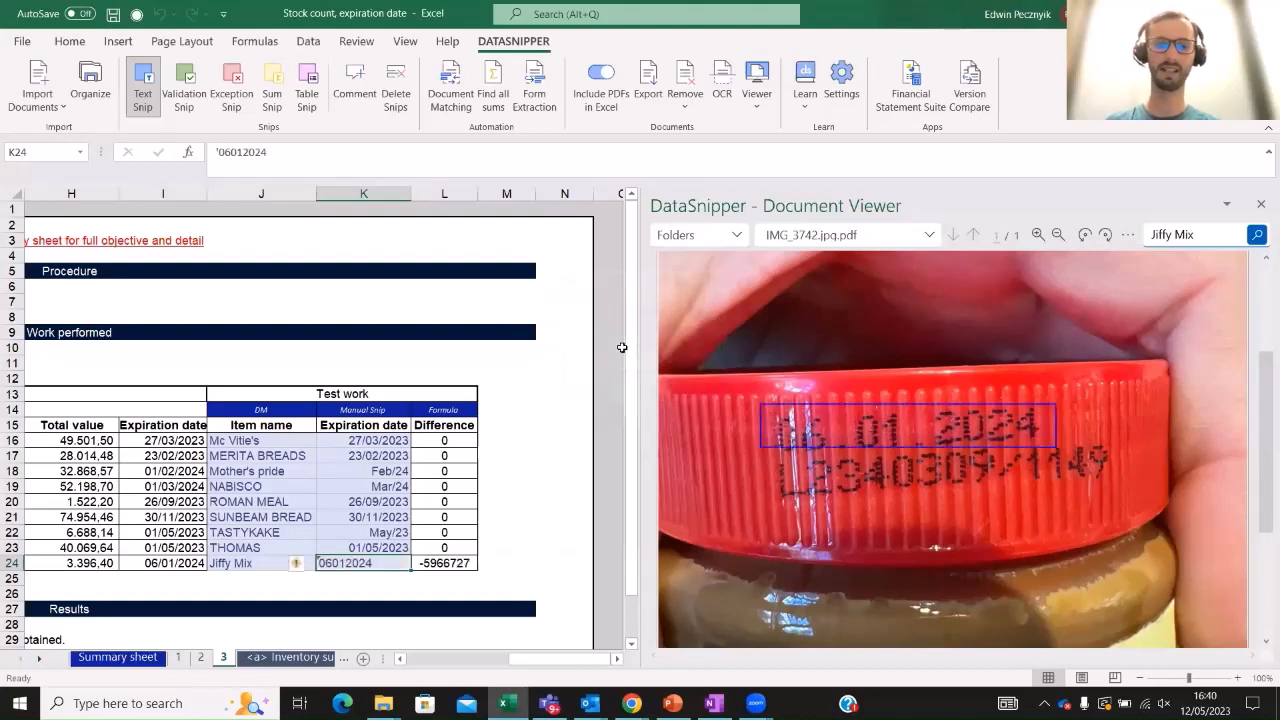
# Add slashes to the Jiffy Mix expiration date in K24 to make it 06/01/2024
pyautogui.click(230, 151)
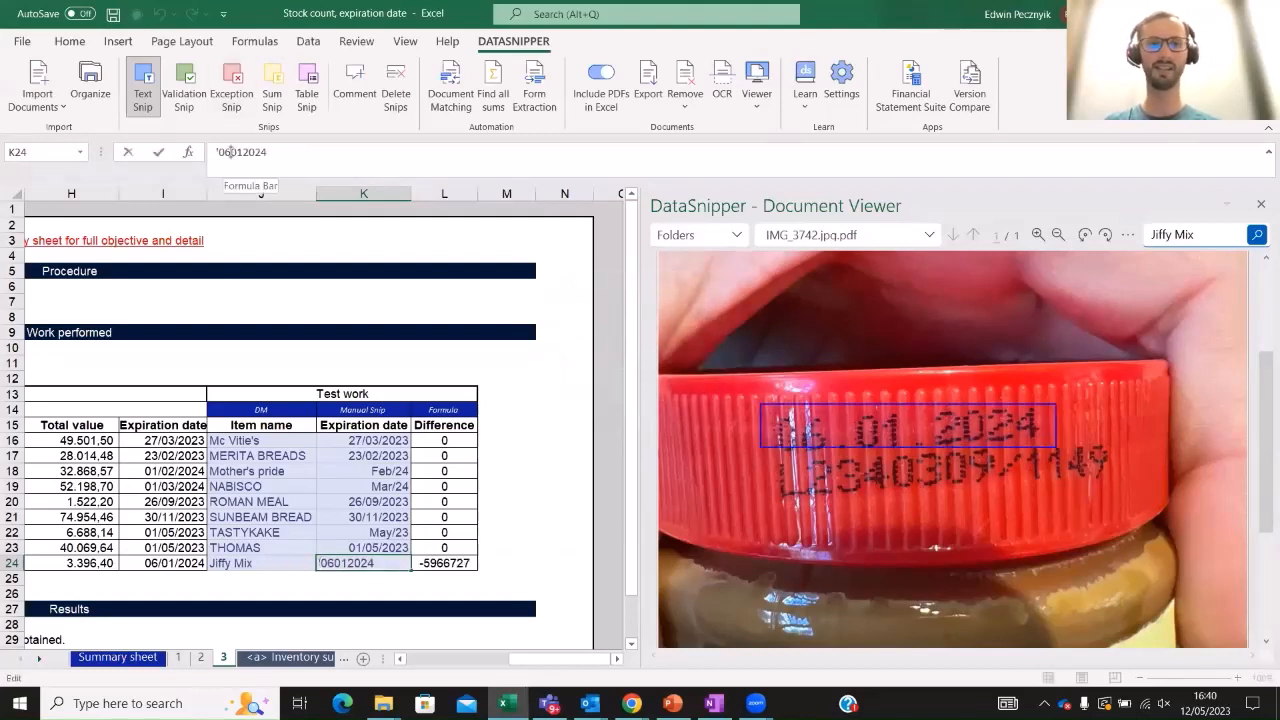
pyautogui.write('/01/')
pyautogui.press('Return')
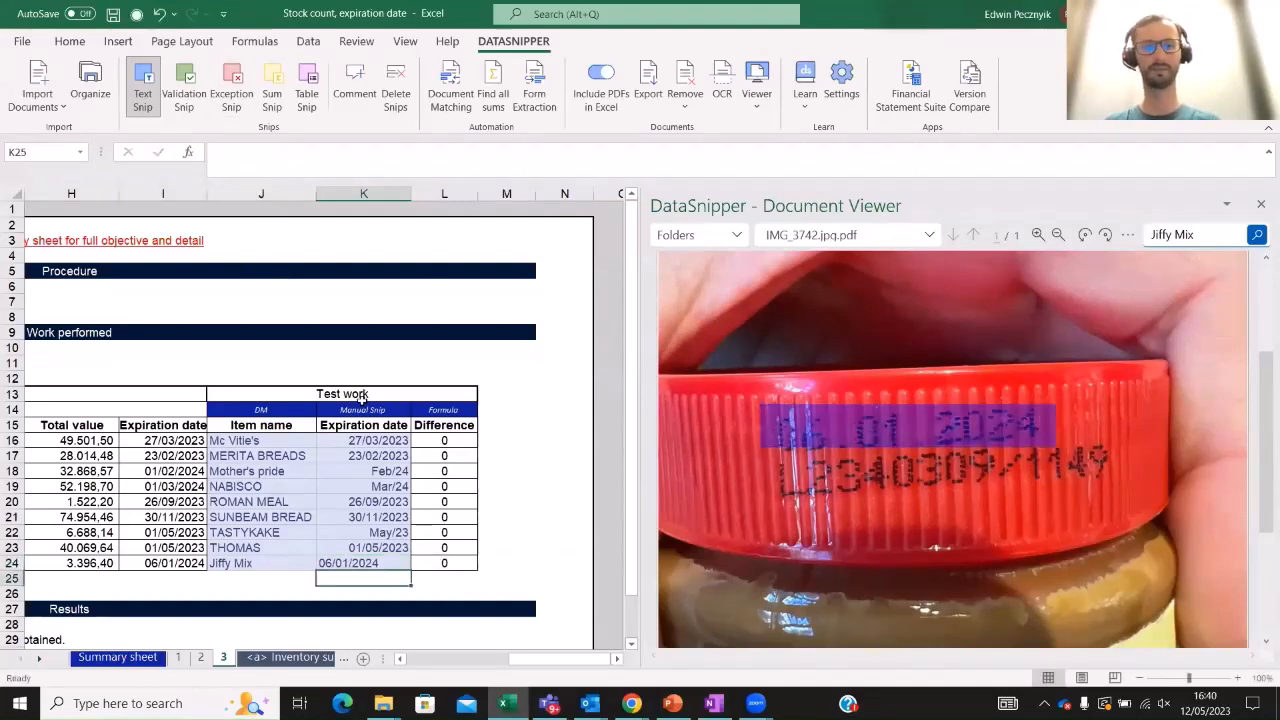
# Examine the Jiffy Mix, THOMAS and Mc Vitie's snips against their photos, the subledger dates and the difference formula
pyautogui.click(287, 563)
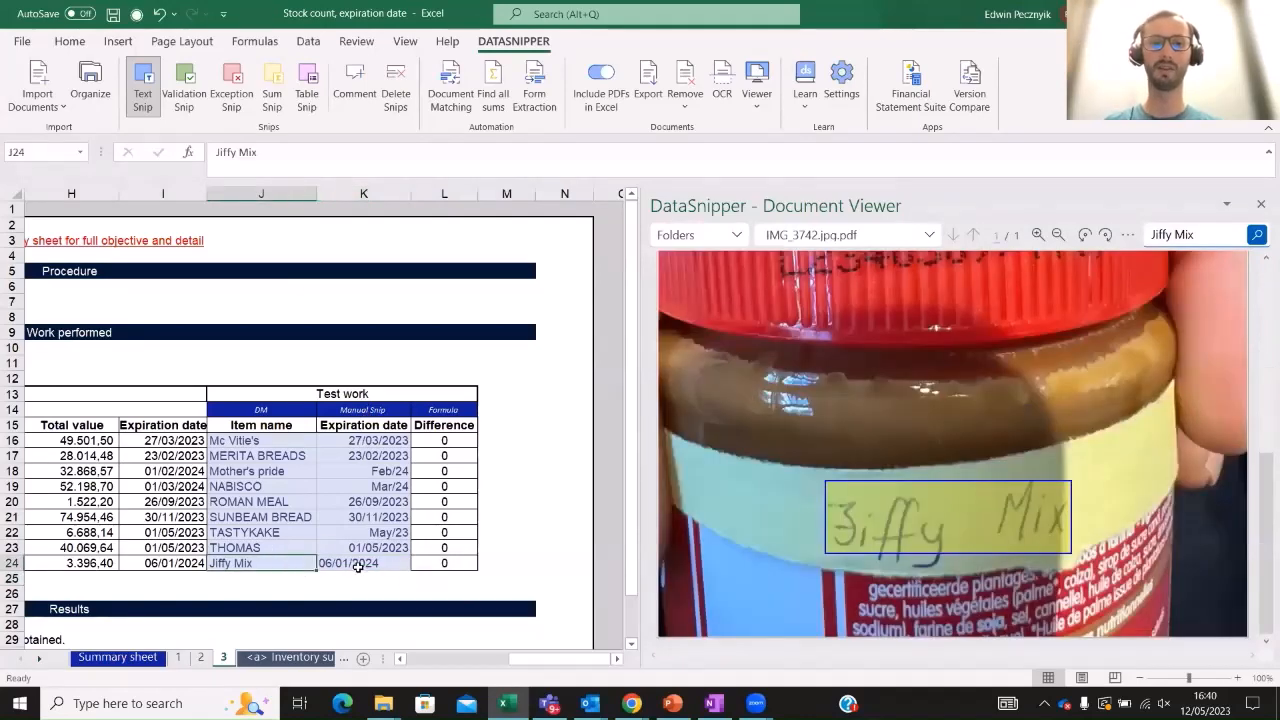
pyautogui.click(358, 566)
pyautogui.click(363, 547)
pyautogui.click(374, 440)
pyautogui.click(444, 440)
pyautogui.moveTo(555, 661); pyautogui.dragTo(540, 663)
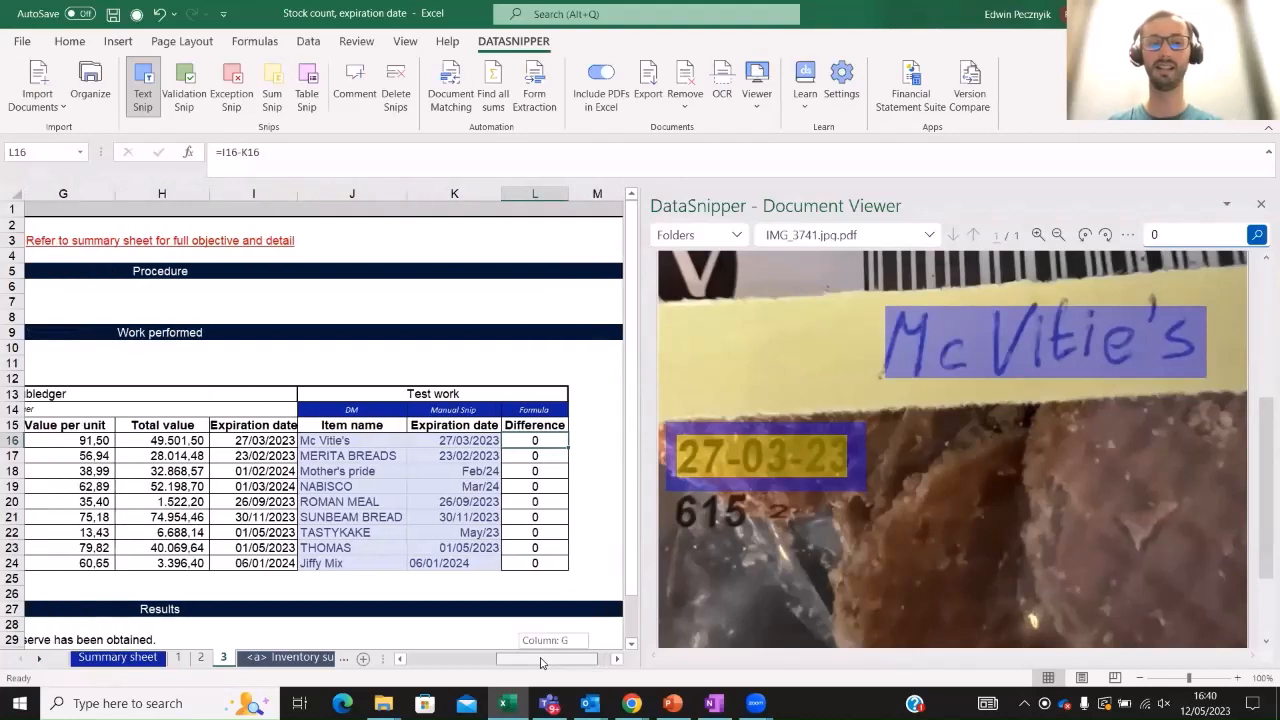
pyautogui.click(450, 440)
pyautogui.click(389, 441)
pyautogui.click(451, 439)
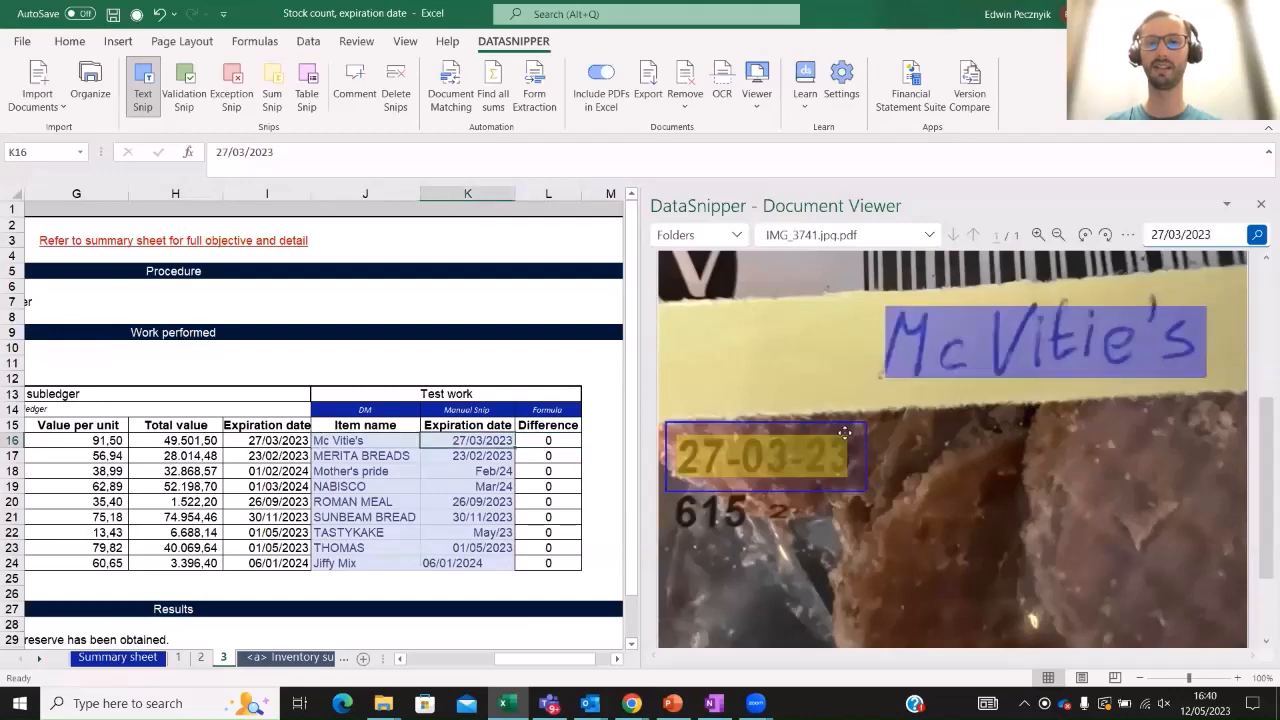
pyautogui.scroll(-1, 885, 432)
pyautogui.scroll(1, 914, 459)
pyautogui.scroll(3, 914, 459)
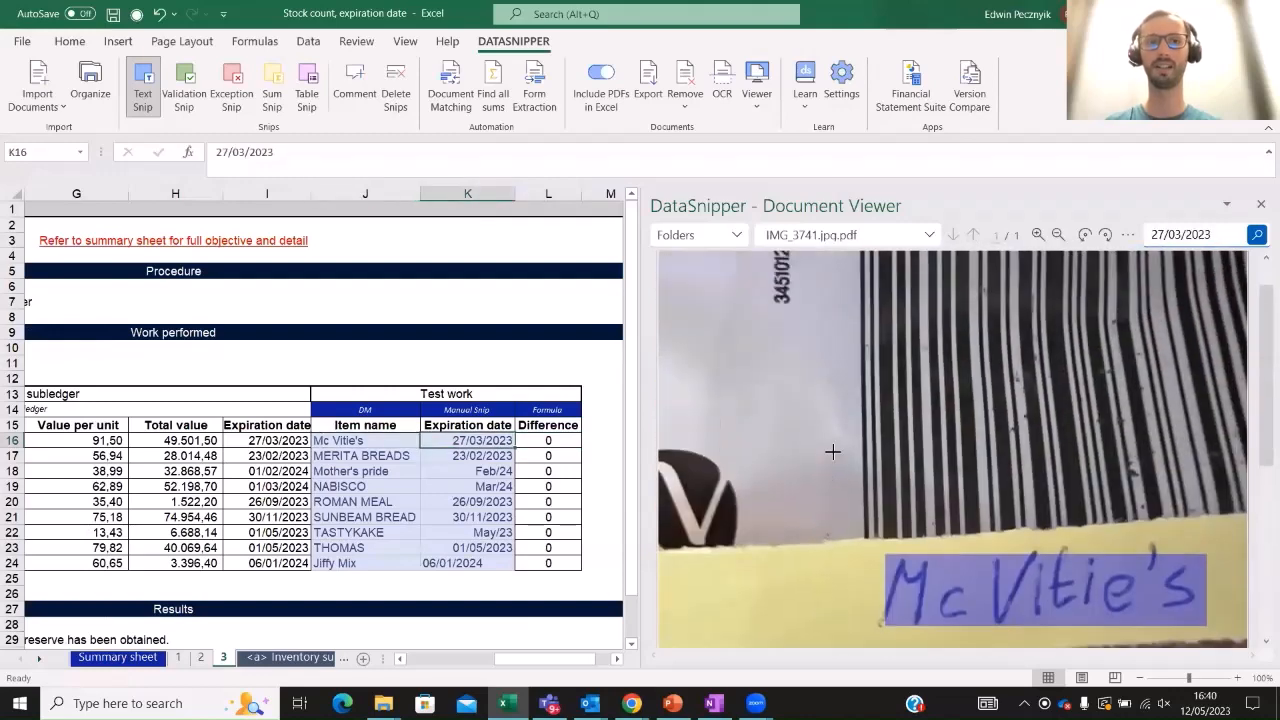
pyautogui.click(266, 438)
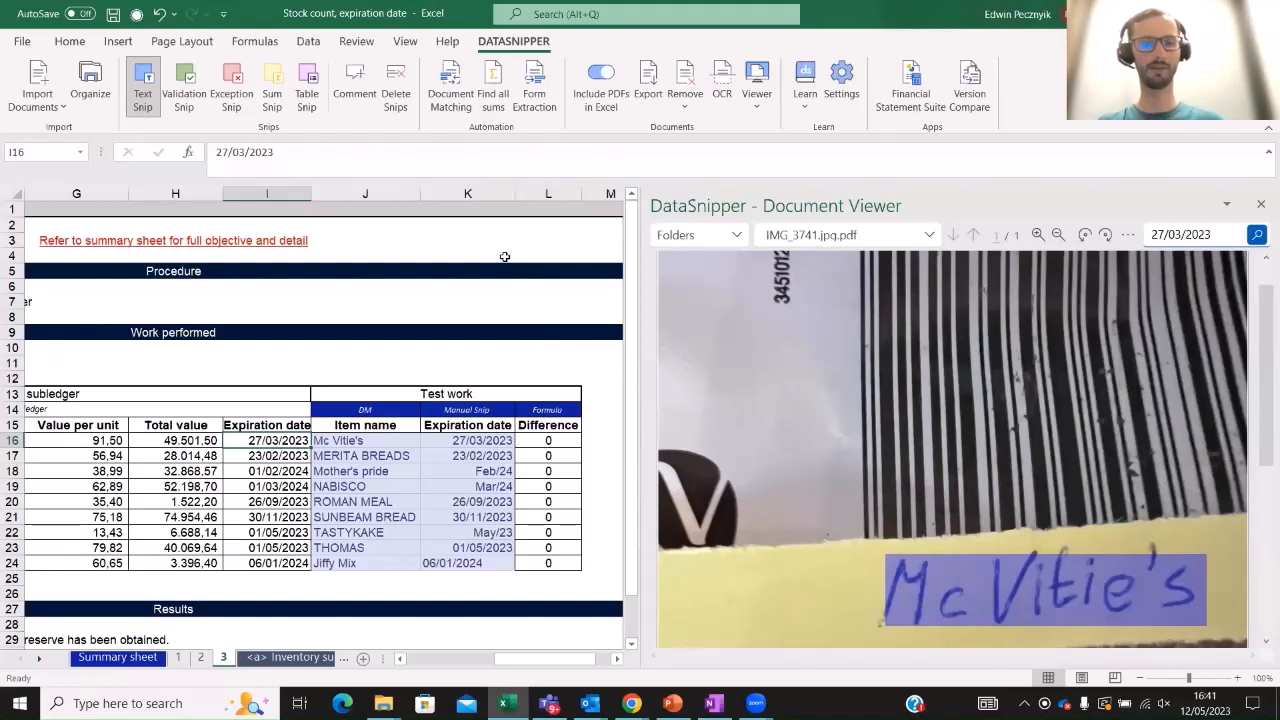
pyautogui.click(263, 364)
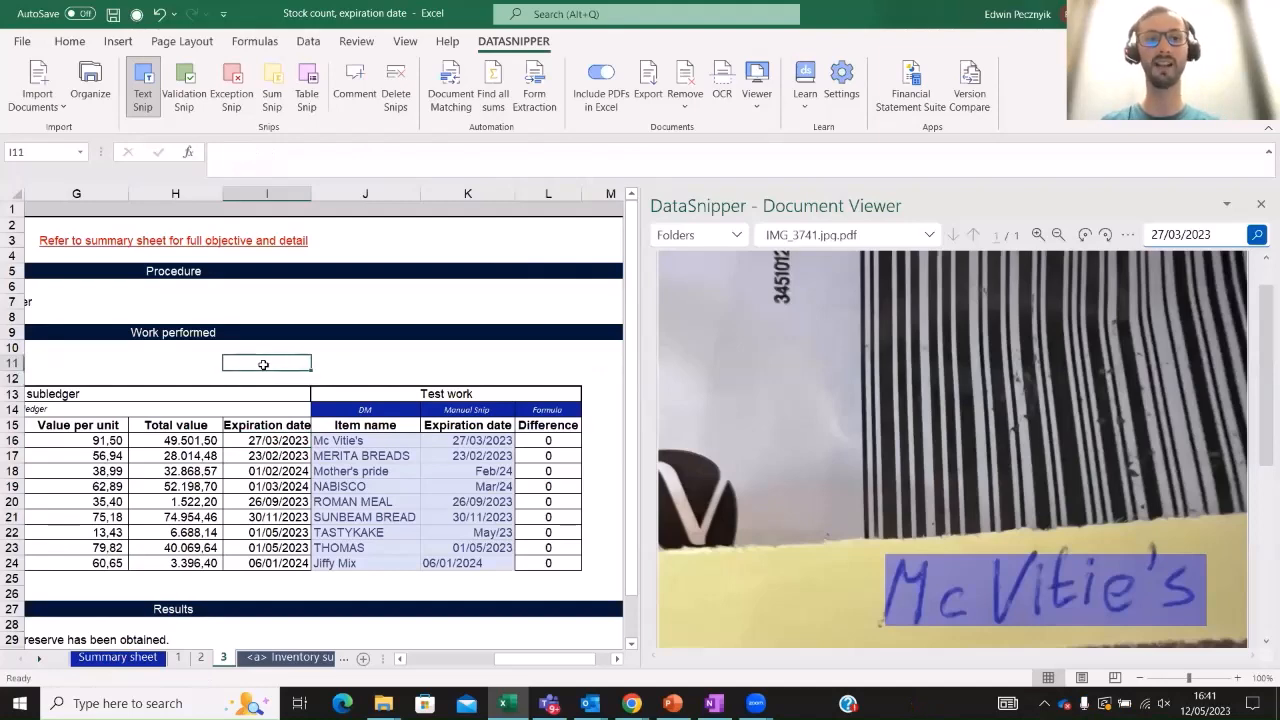
pyautogui.moveTo(523, 663); pyautogui.dragTo(512, 663)
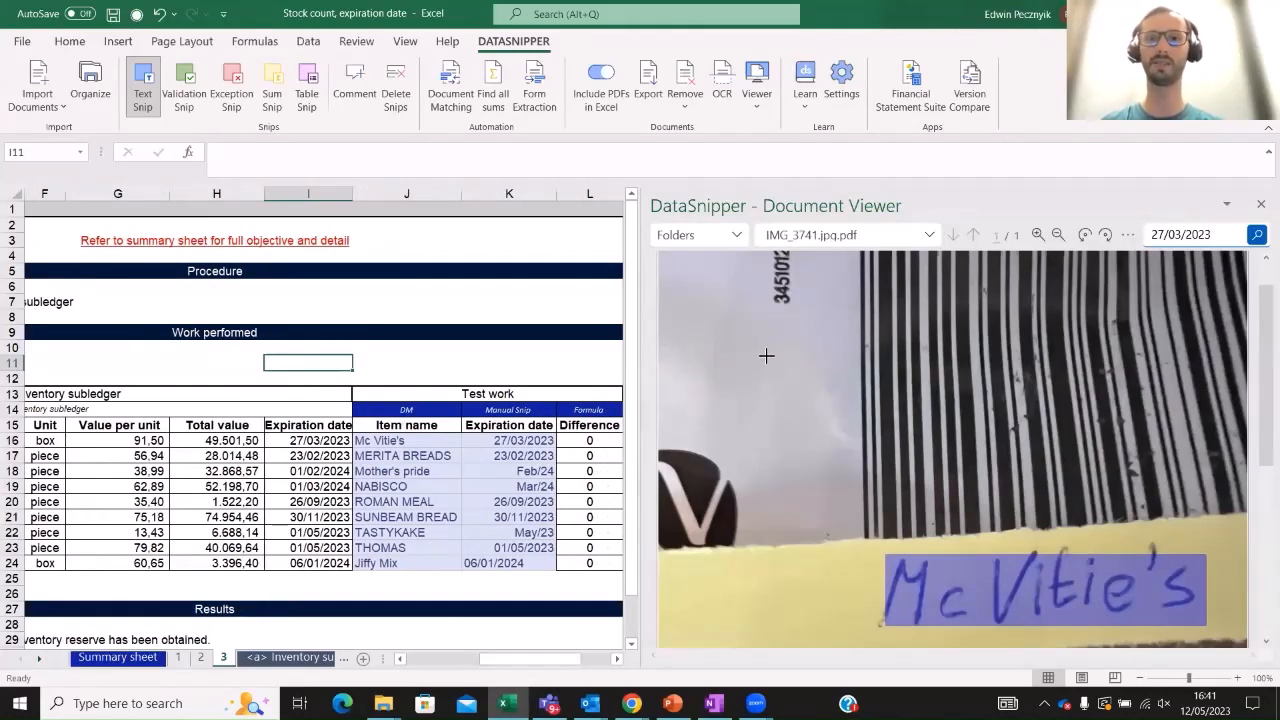
# Check the Roman Meal counted amount on sheet 2 against its snip in Stock count.pdf, then return to sheet 3
pyautogui.click(200, 658)
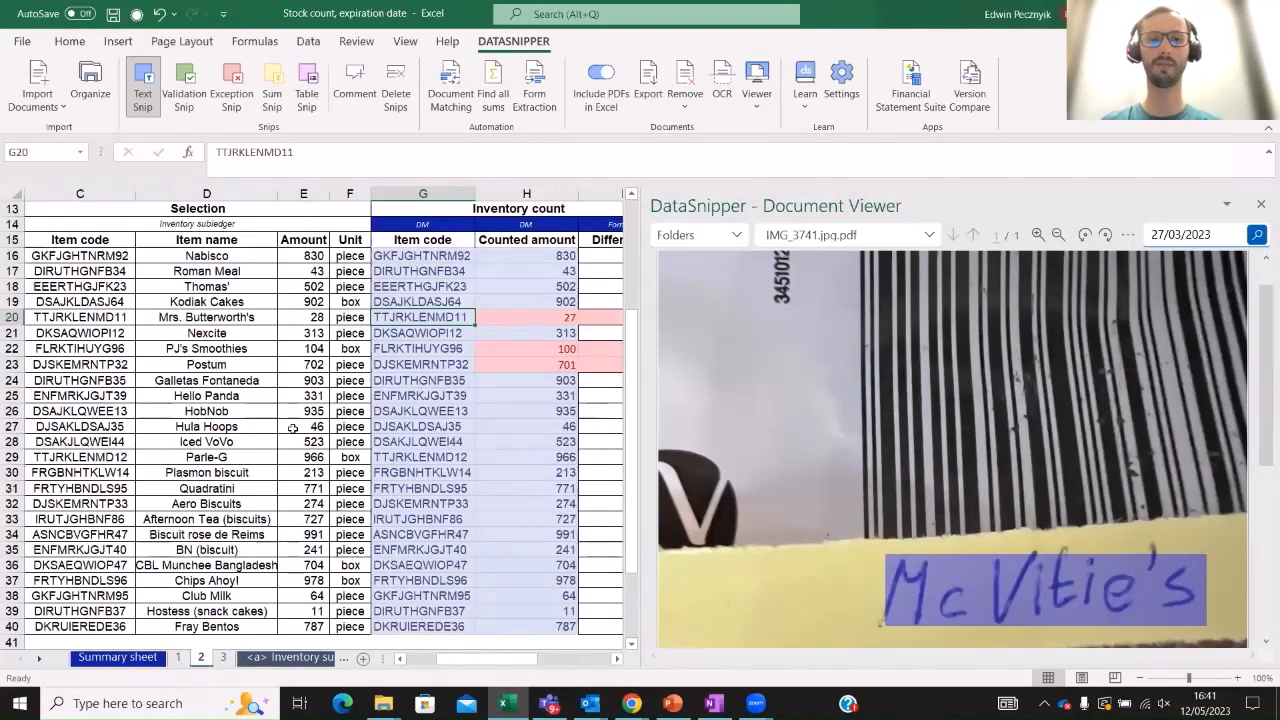
pyautogui.click(520, 271)
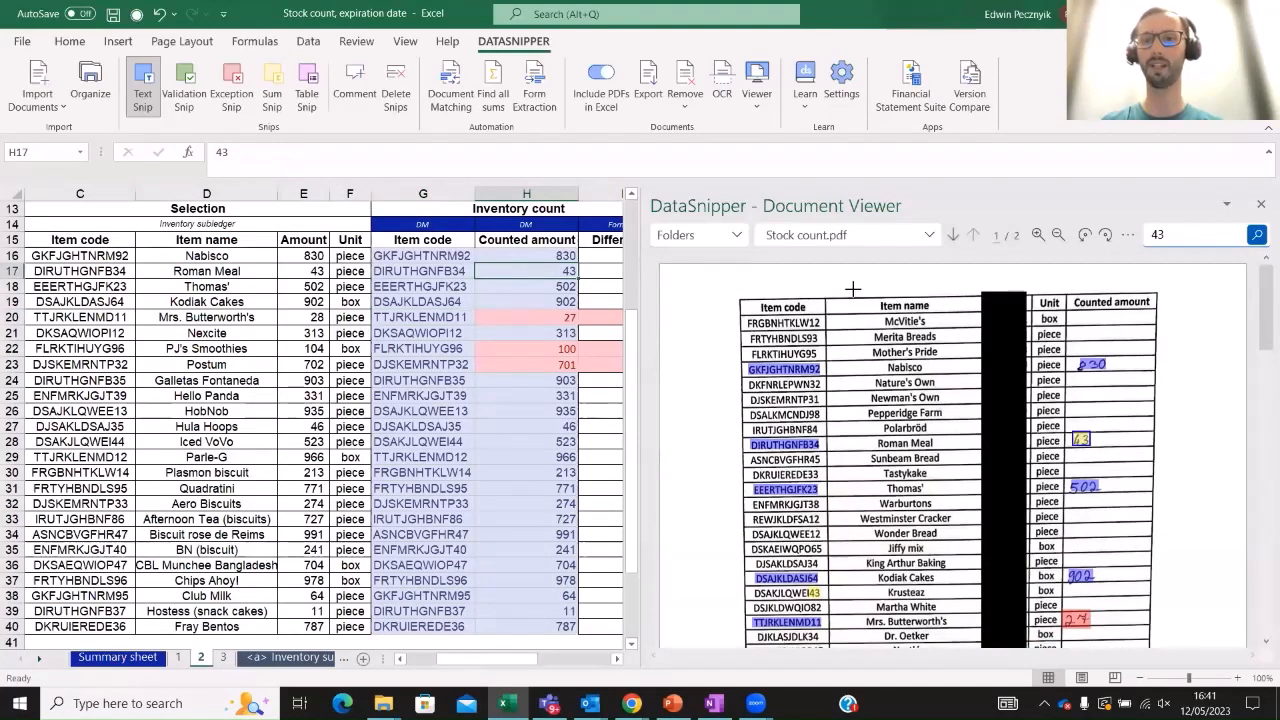
pyautogui.click(223, 658)
# Review the matched item name snips from Mc Vitie's down to Jiffy Mix against their photo documents
pyautogui.click(415, 440)
pyautogui.click(425, 425)
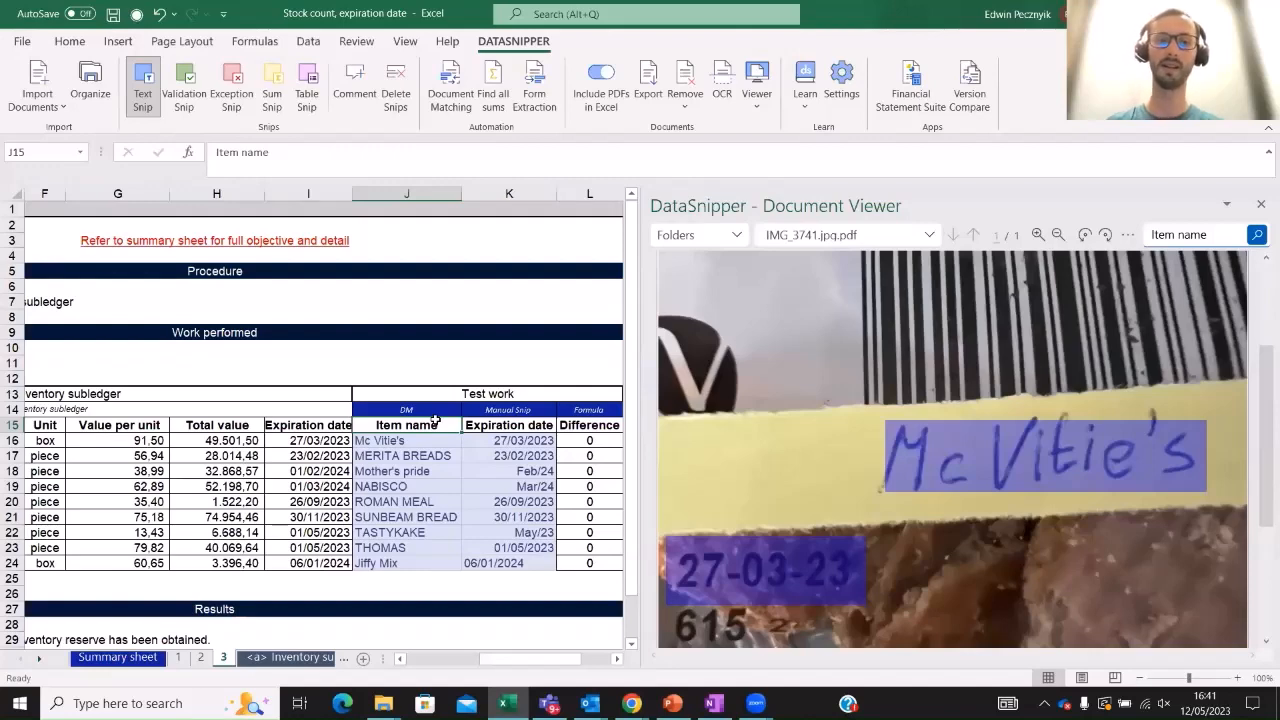
pyautogui.press('Down')
pyautogui.press('Down')
pyautogui.press('Down')
pyautogui.press('Down')
pyautogui.press('Down')
pyautogui.press('Down')
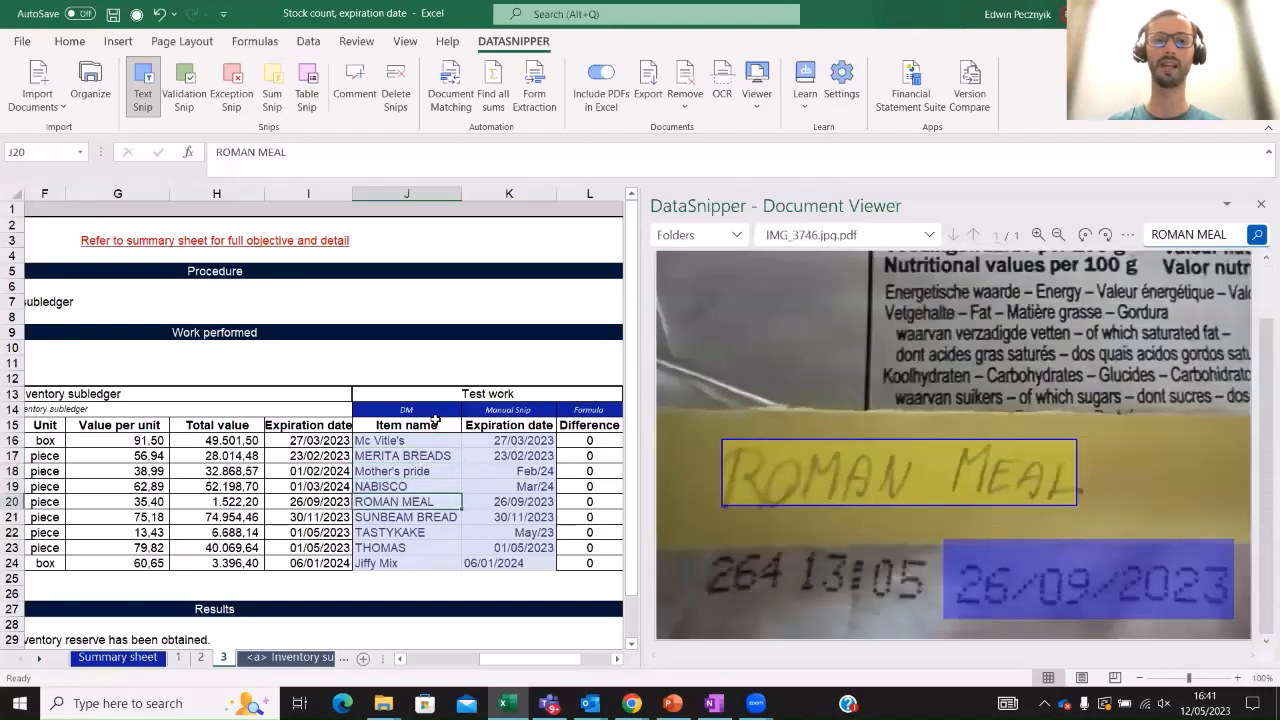
pyautogui.press('Down')
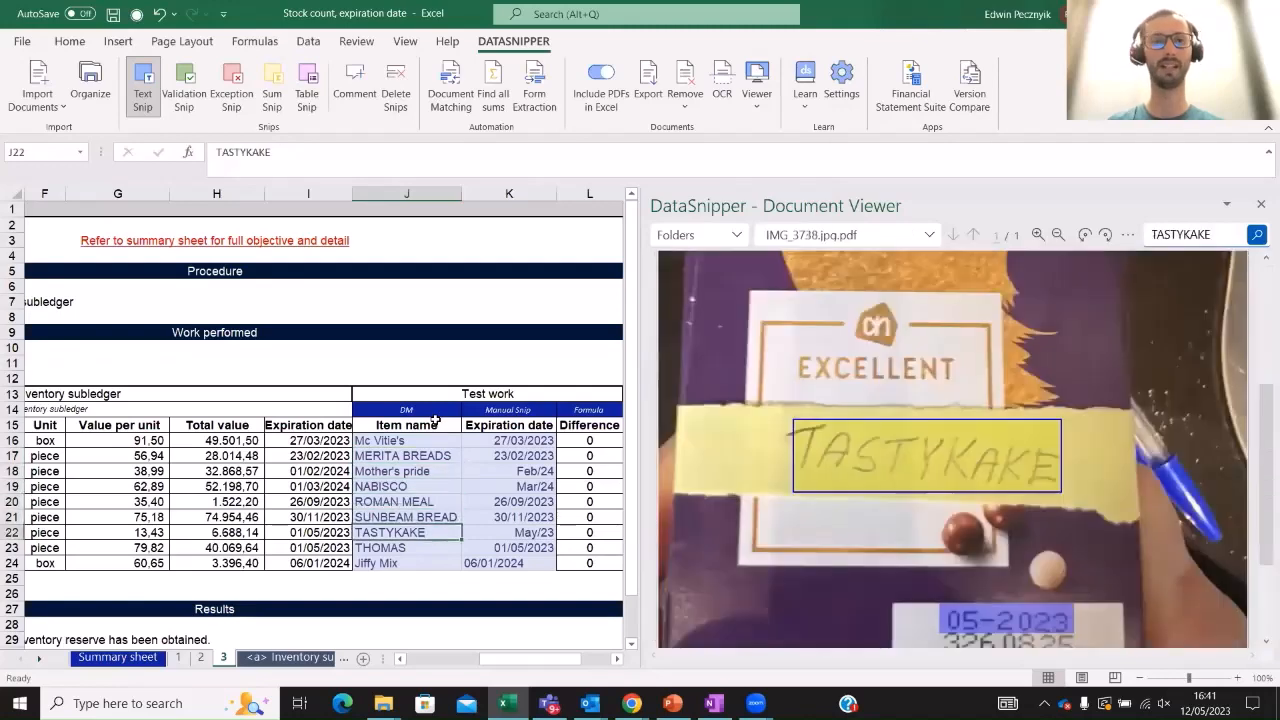
pyautogui.press('Down')
pyautogui.press('Down')
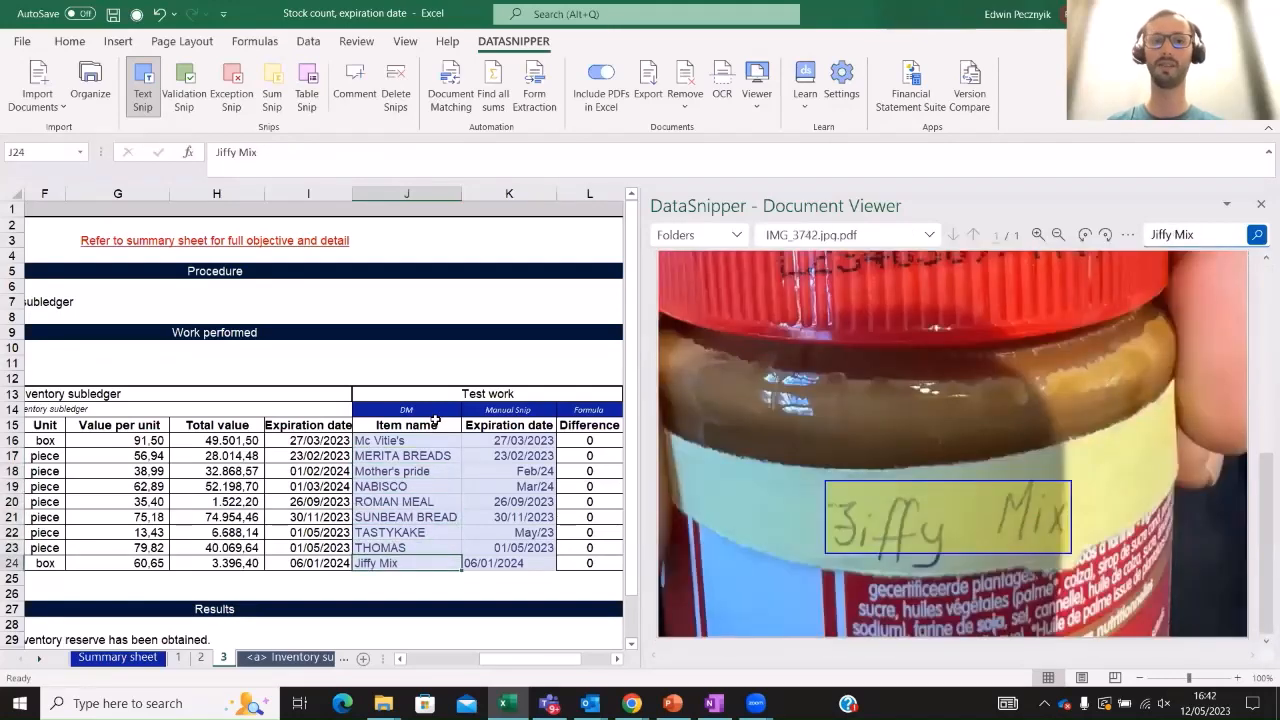
pyautogui.click(428, 443)
pyautogui.click(448, 373)
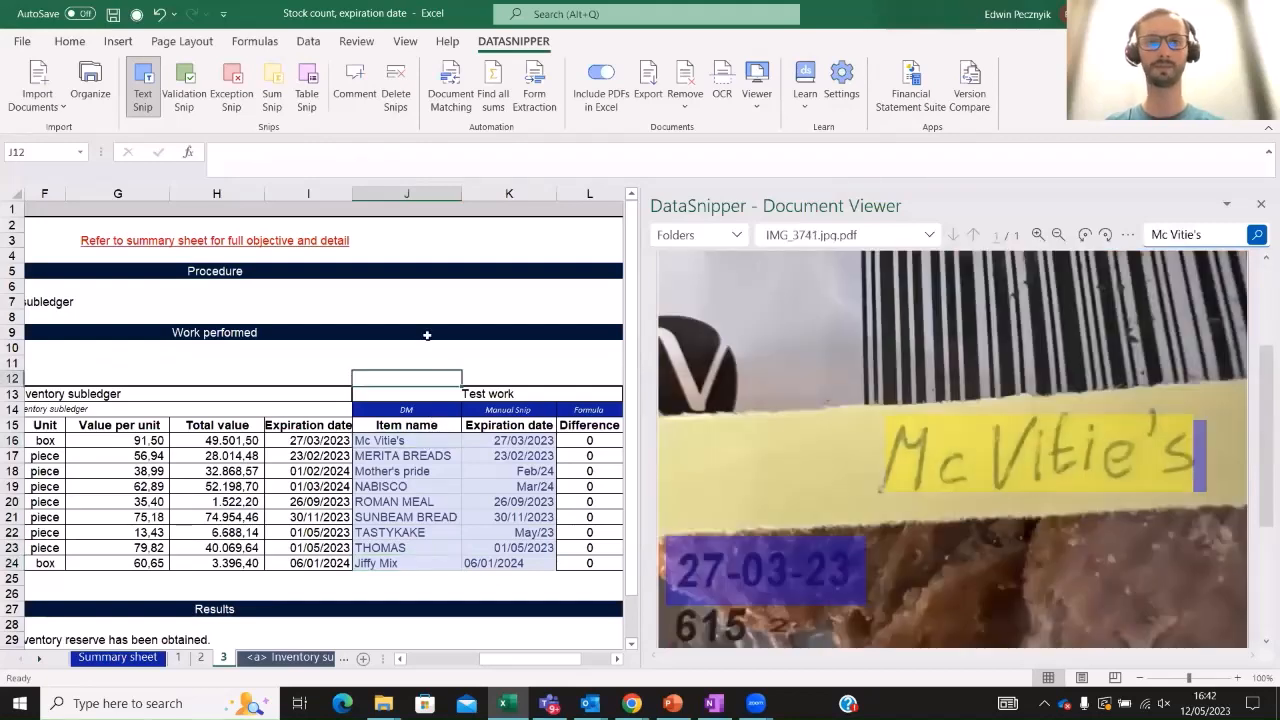
pyautogui.click(426, 334)
pyautogui.click(406, 362)
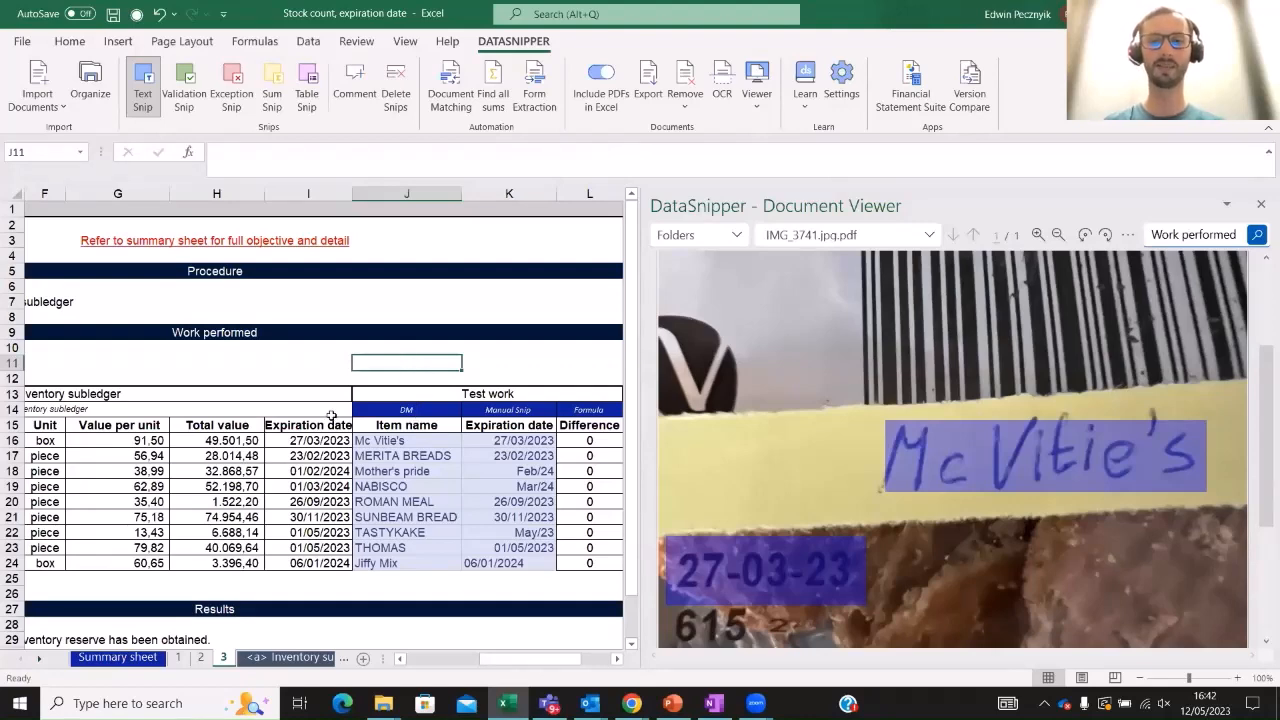
# Open the Price test workbook from the Inventory webinar folder in File Explorer and enable editing
pyautogui.moveTo(396, 694)
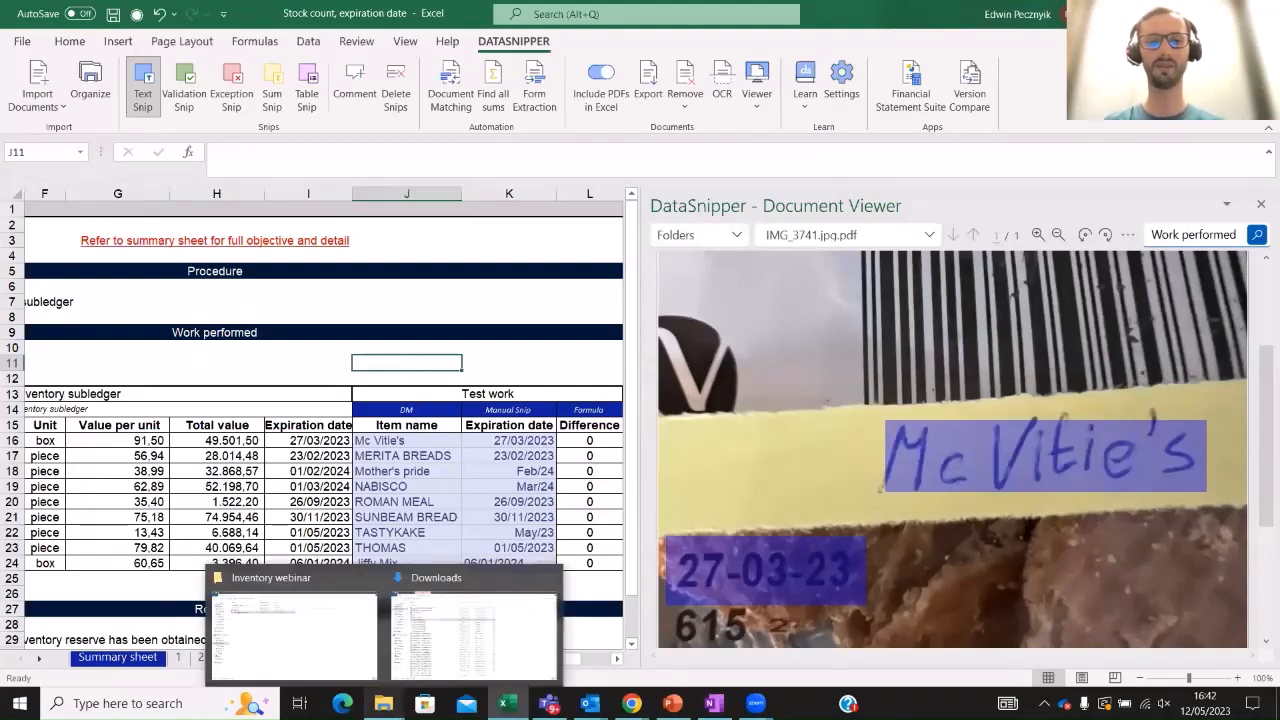
pyautogui.click(318, 603)
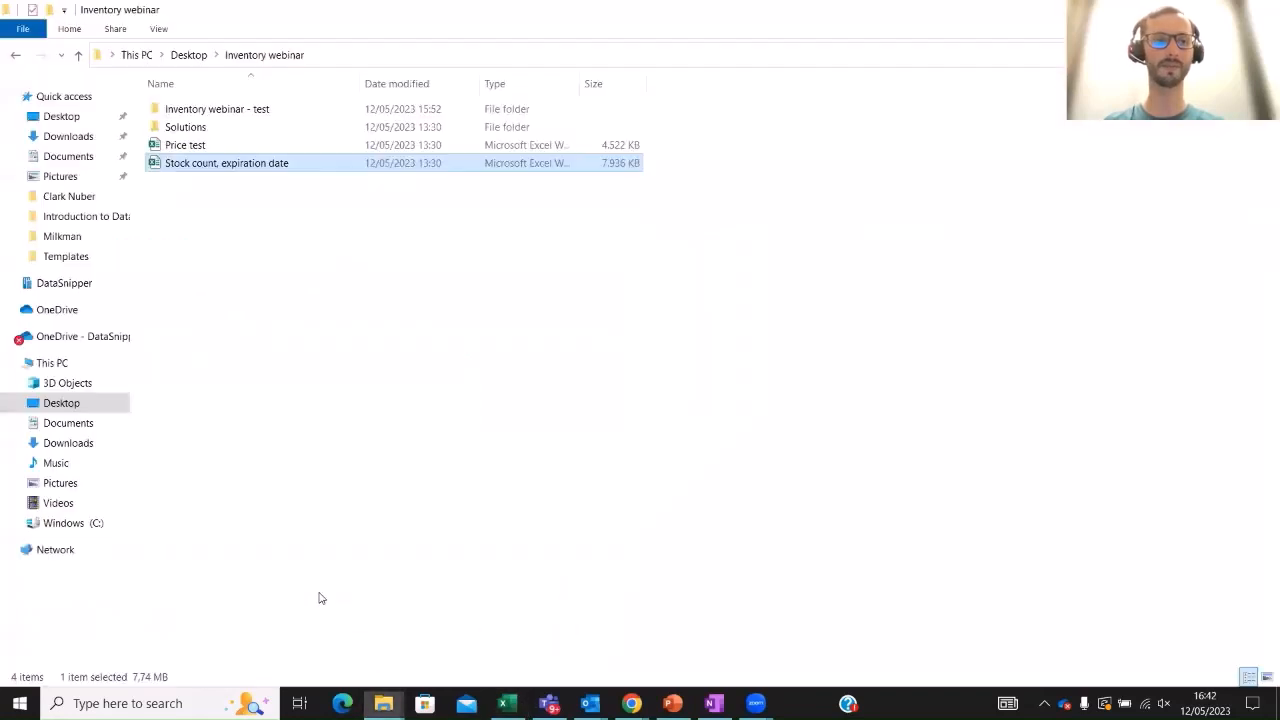
pyautogui.click(296, 147)
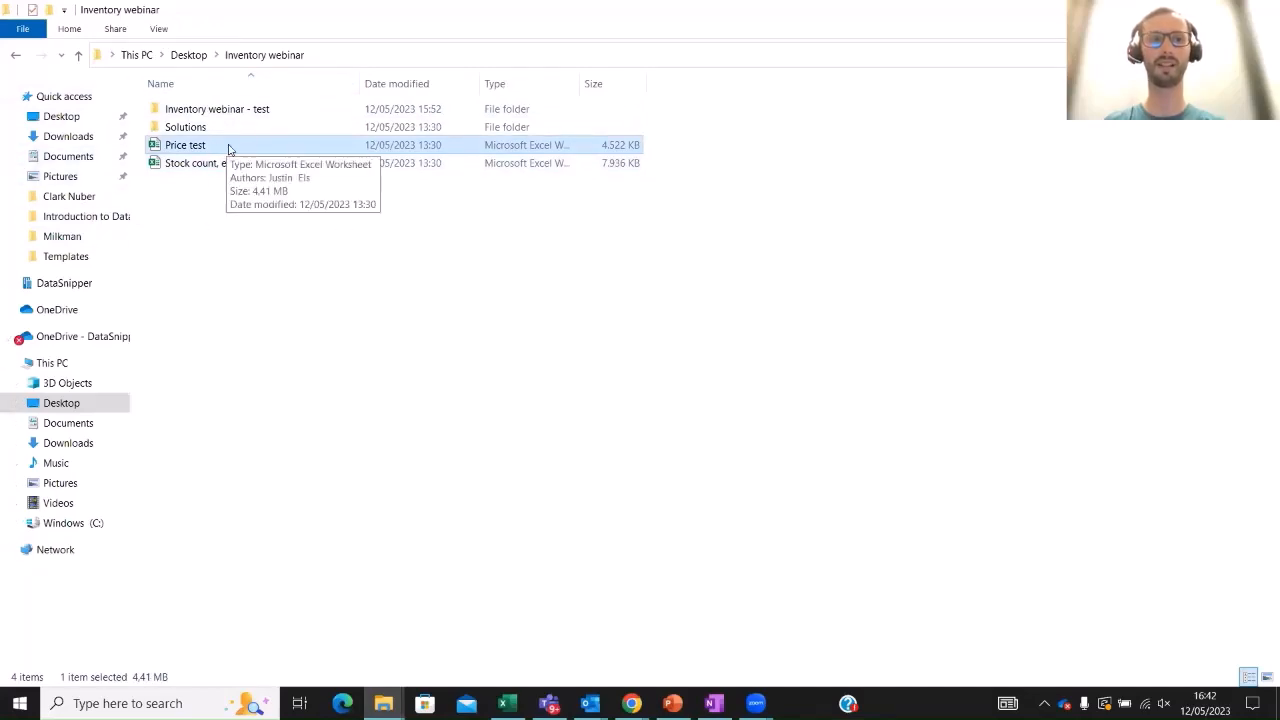
pyautogui.hotkey('alt', 'Tab')
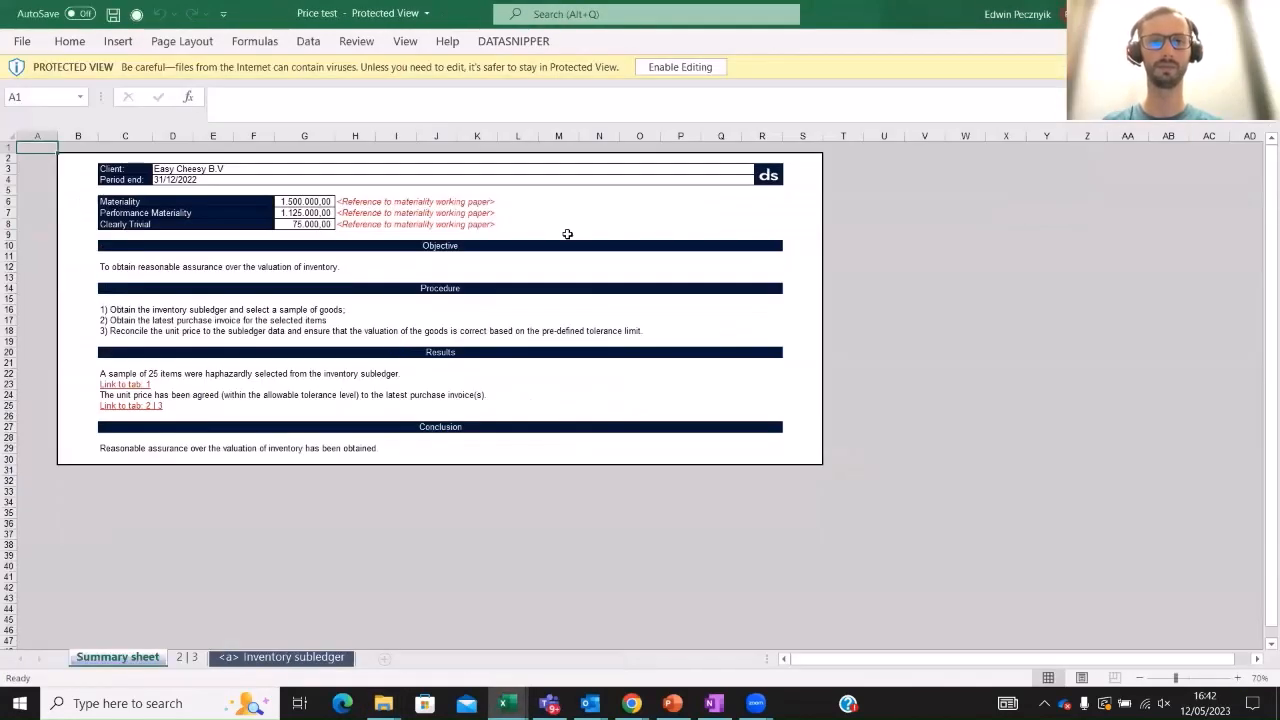
pyautogui.click(667, 72)
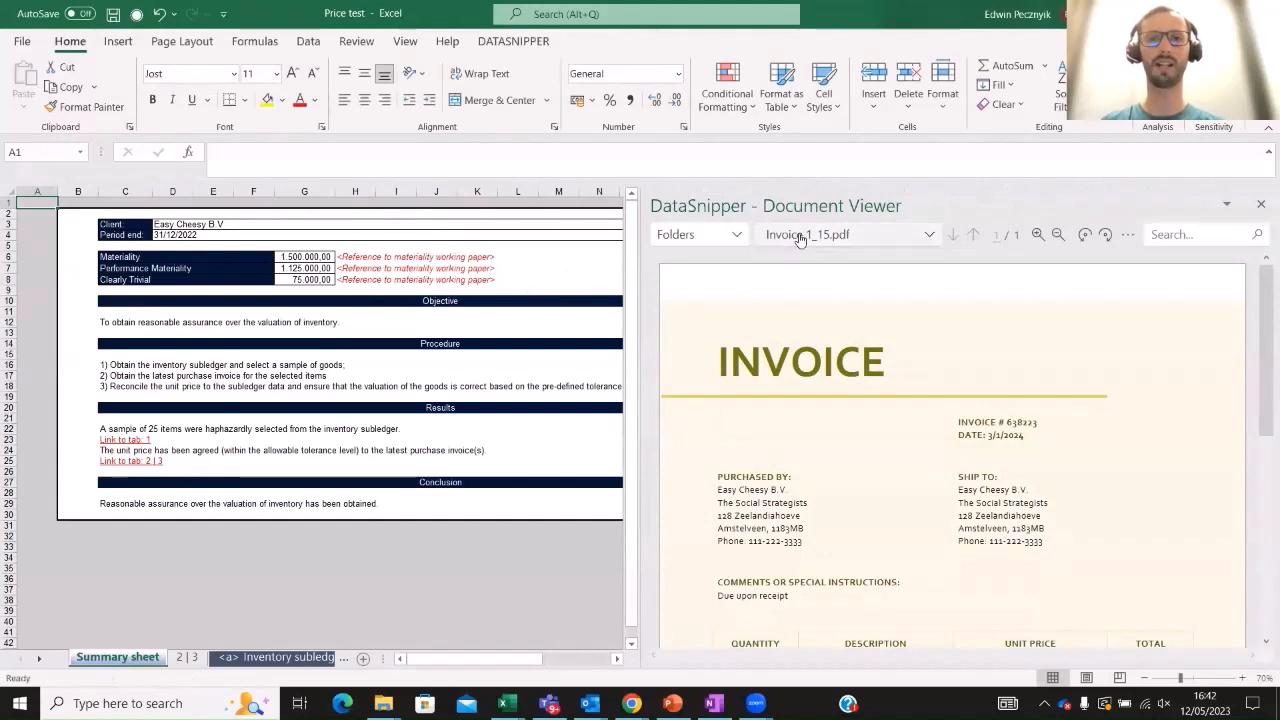
# Look through the list of imported invoice PDFs and close the Document Viewer
pyautogui.click(800, 236)
pyautogui.scroll(-5, 851, 363)
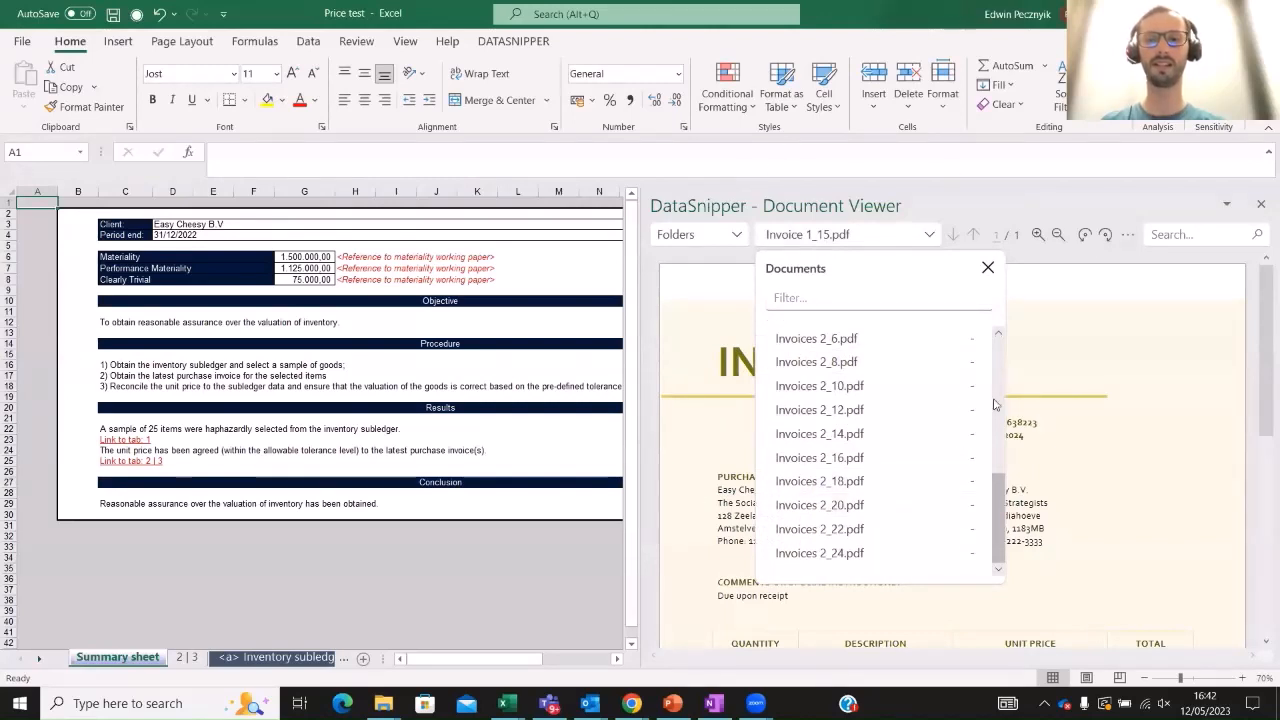
pyautogui.scroll(10, 886, 466)
pyautogui.click(386, 348)
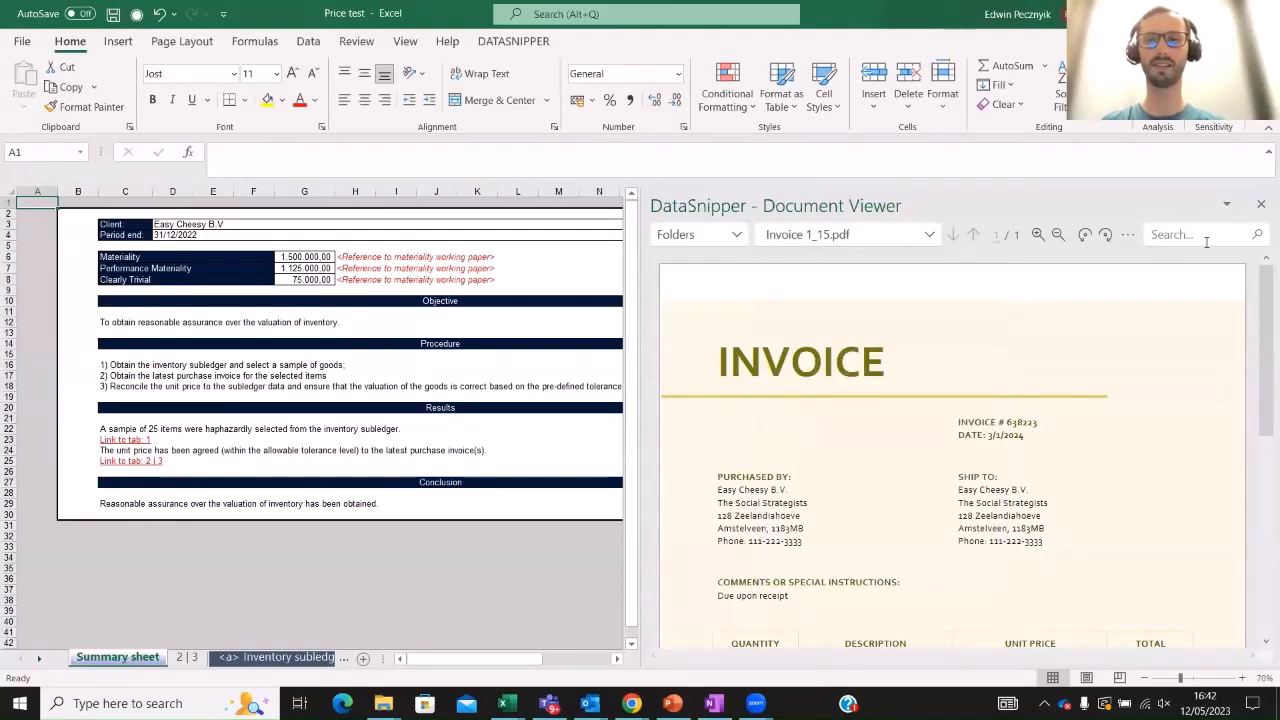
pyautogui.click(1261, 206)
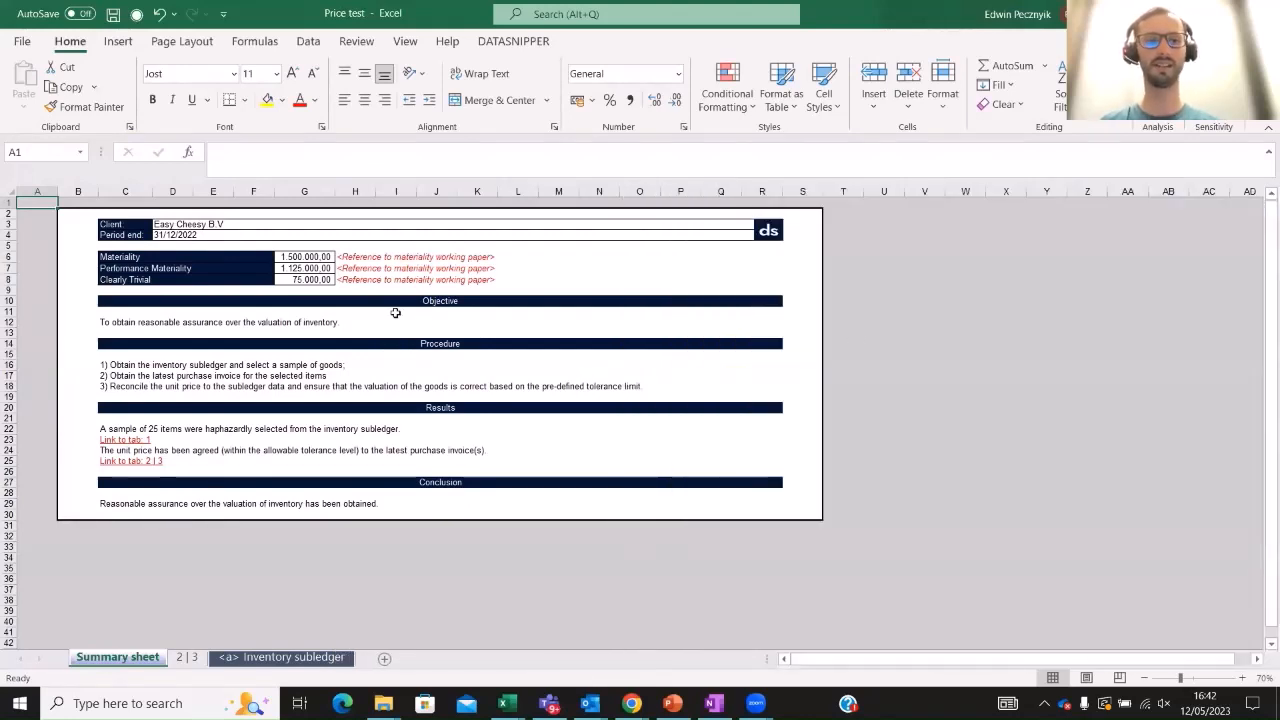
# Examine the three procedure points on the summary sheet, and the tolerance limit and McVitie's subledger data on sheet 2 | 3
pyautogui.scroll(1, 400, 318)
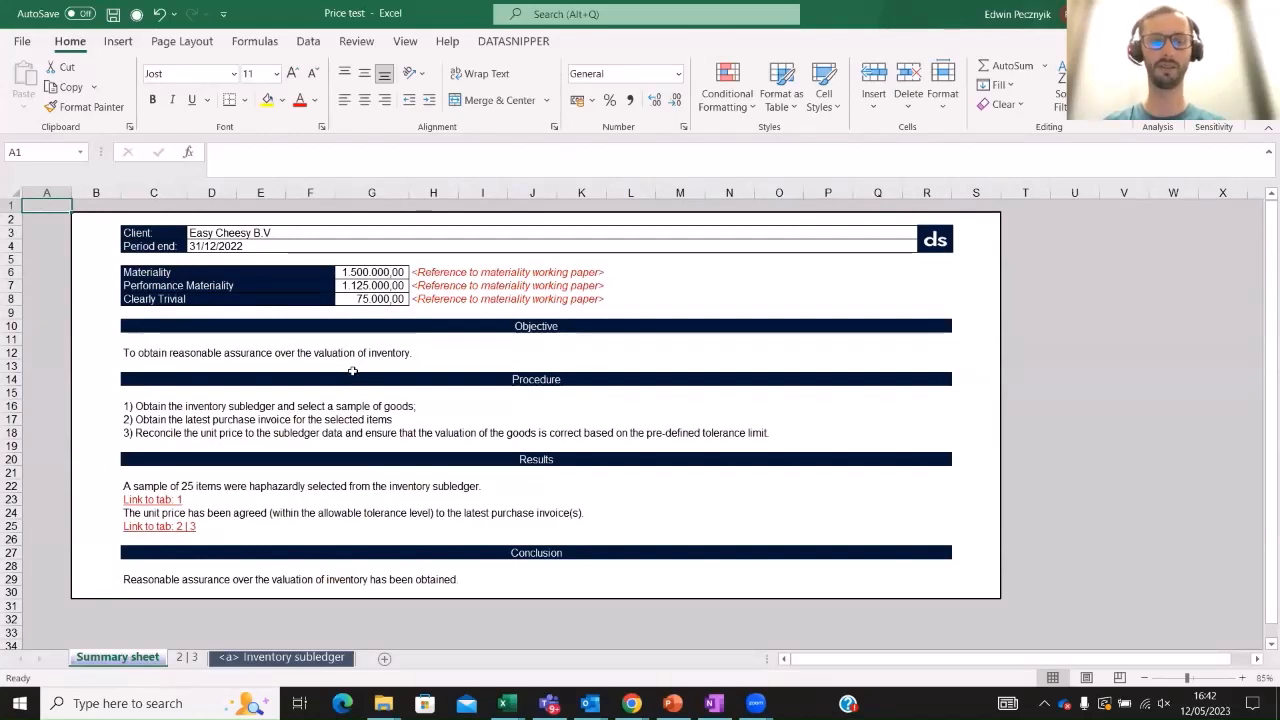
pyautogui.click(150, 408)
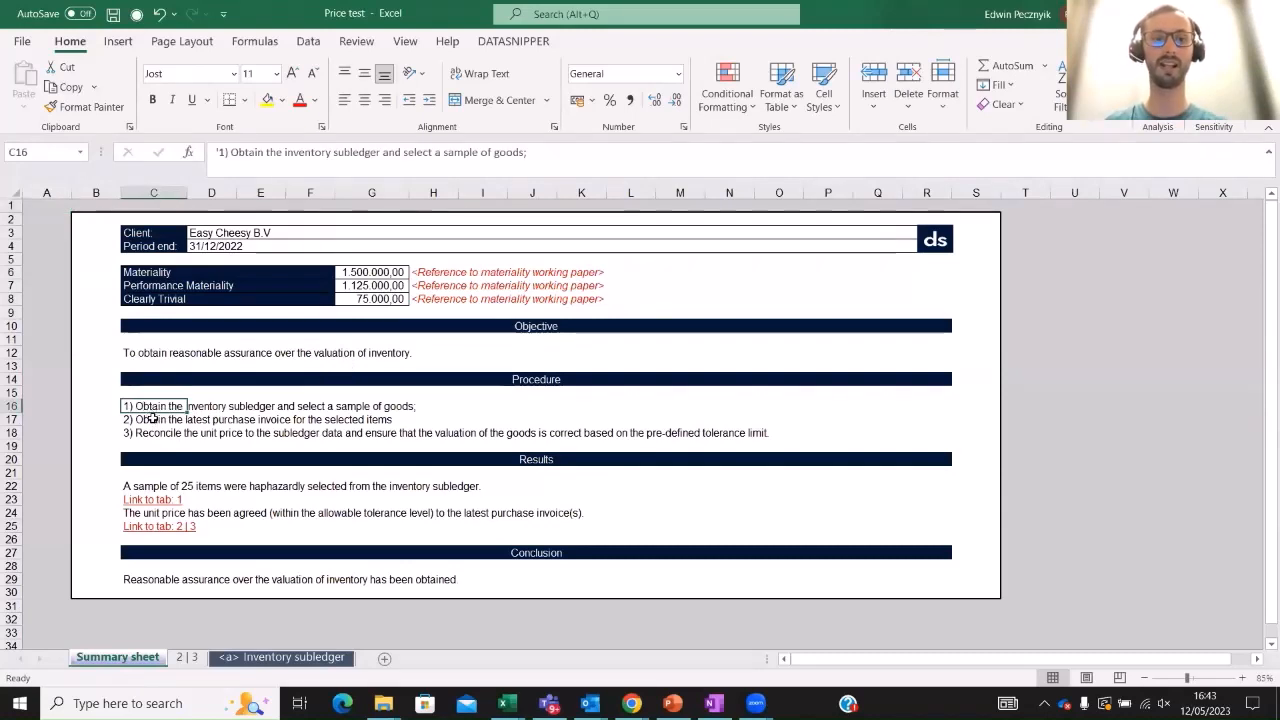
pyautogui.click(147, 419)
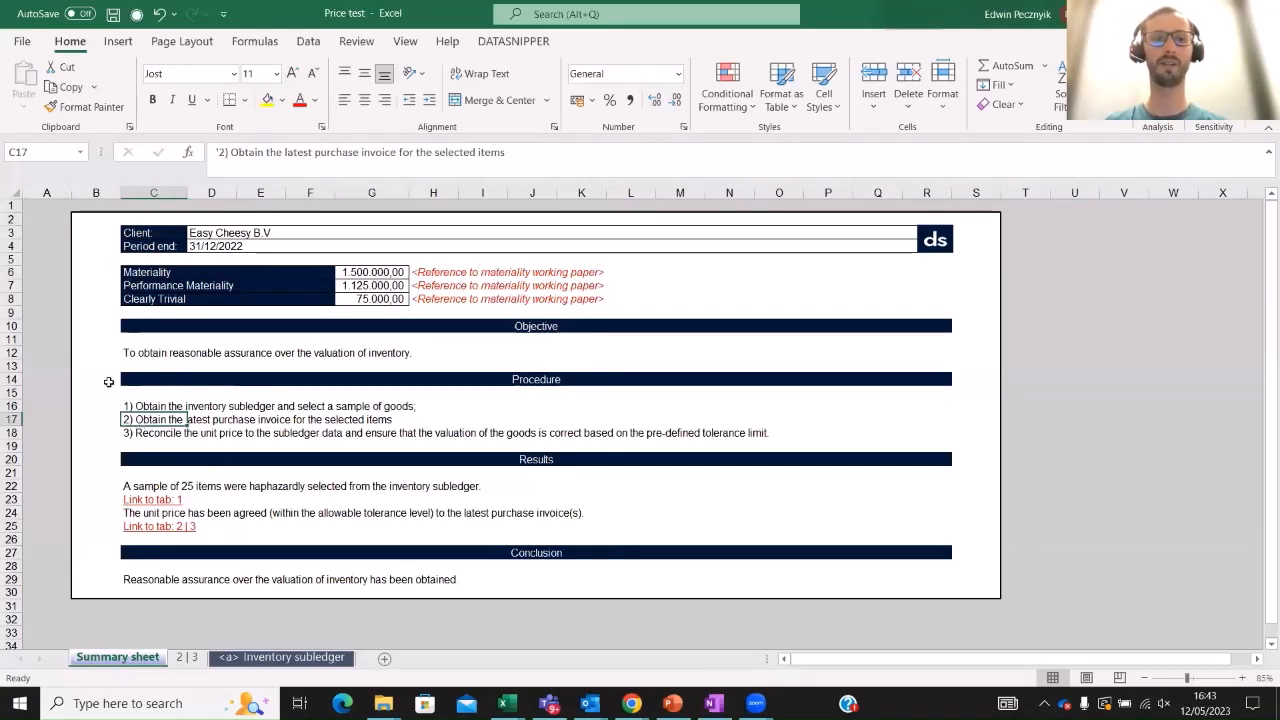
pyautogui.click(152, 435)
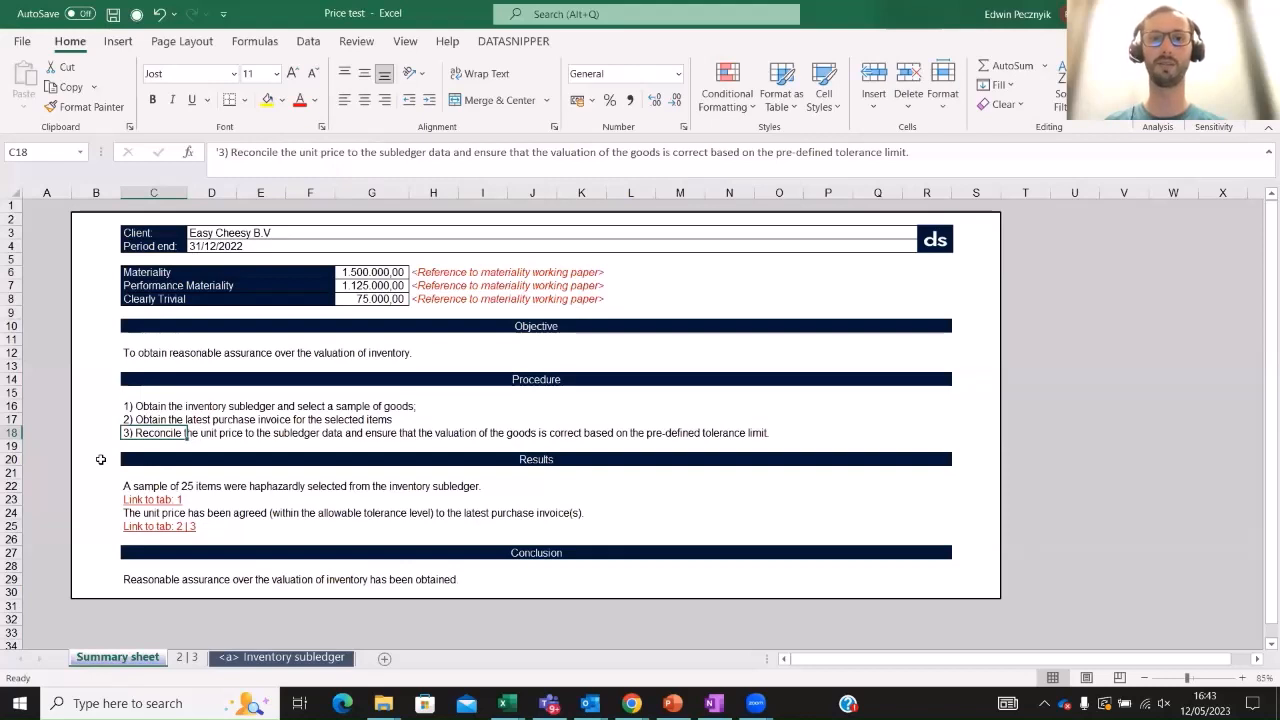
pyautogui.click(187, 659)
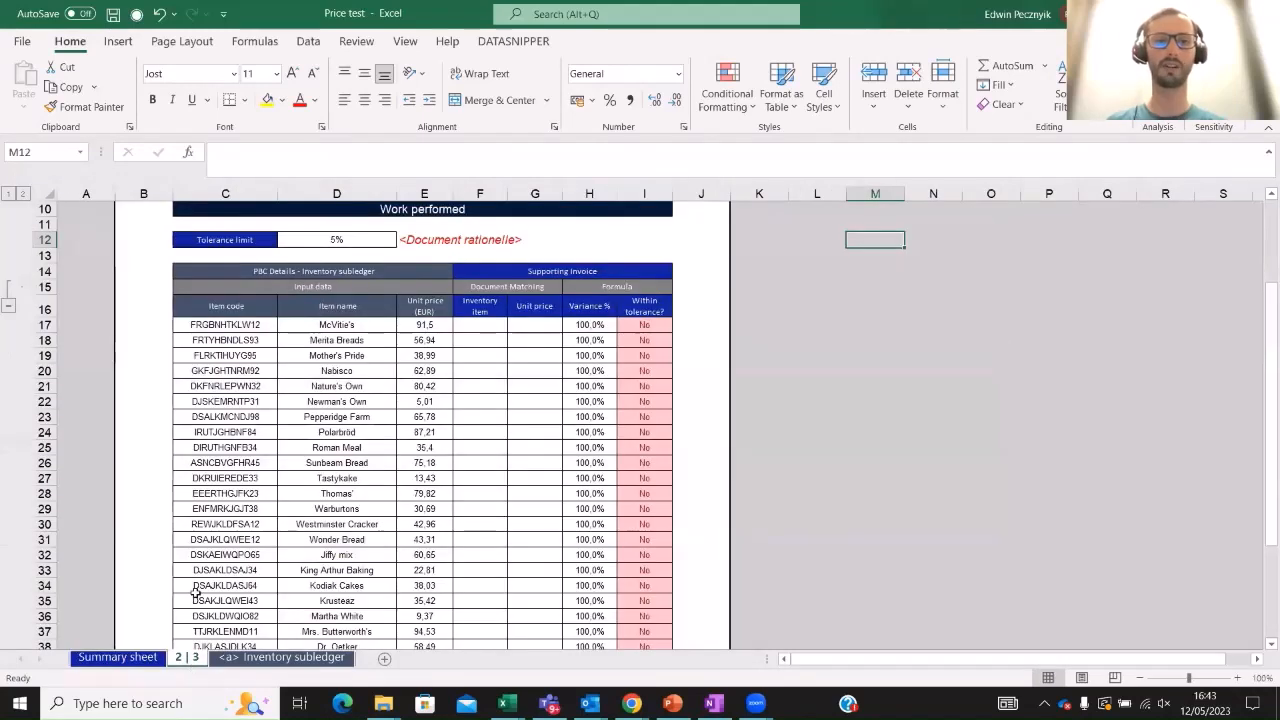
pyautogui.click(420, 325)
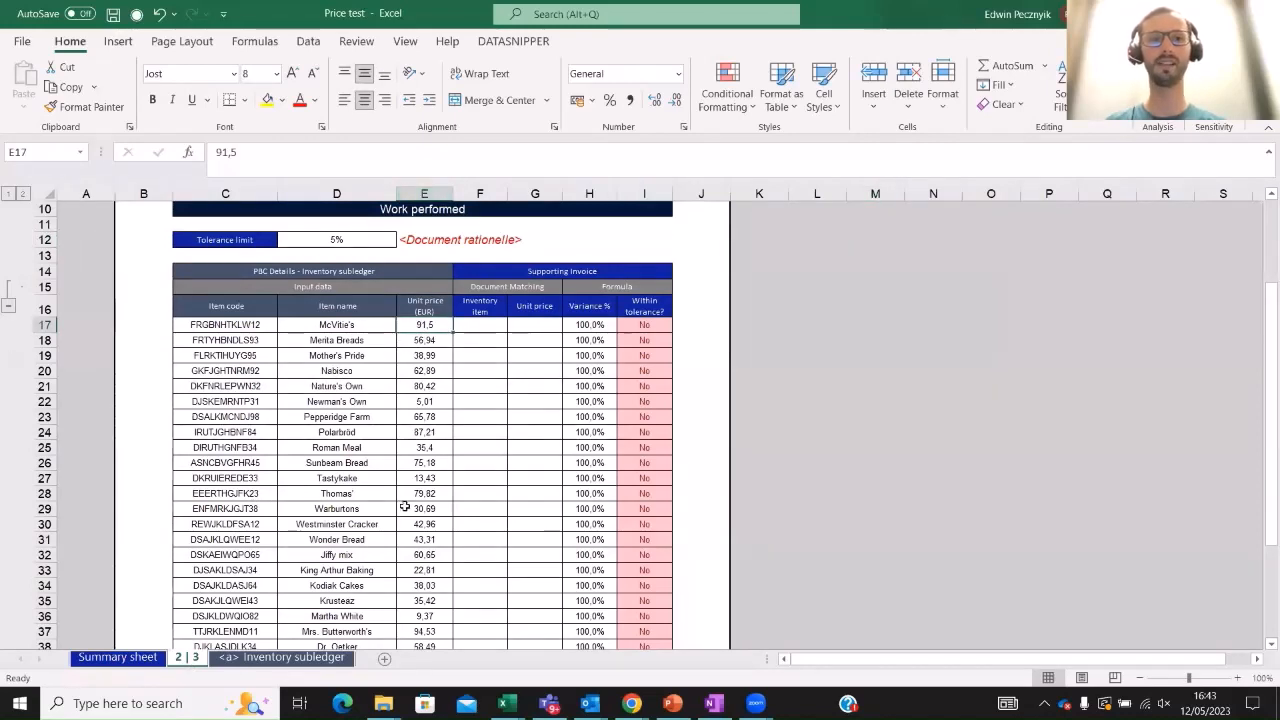
pyautogui.scroll(3, 400, 490)
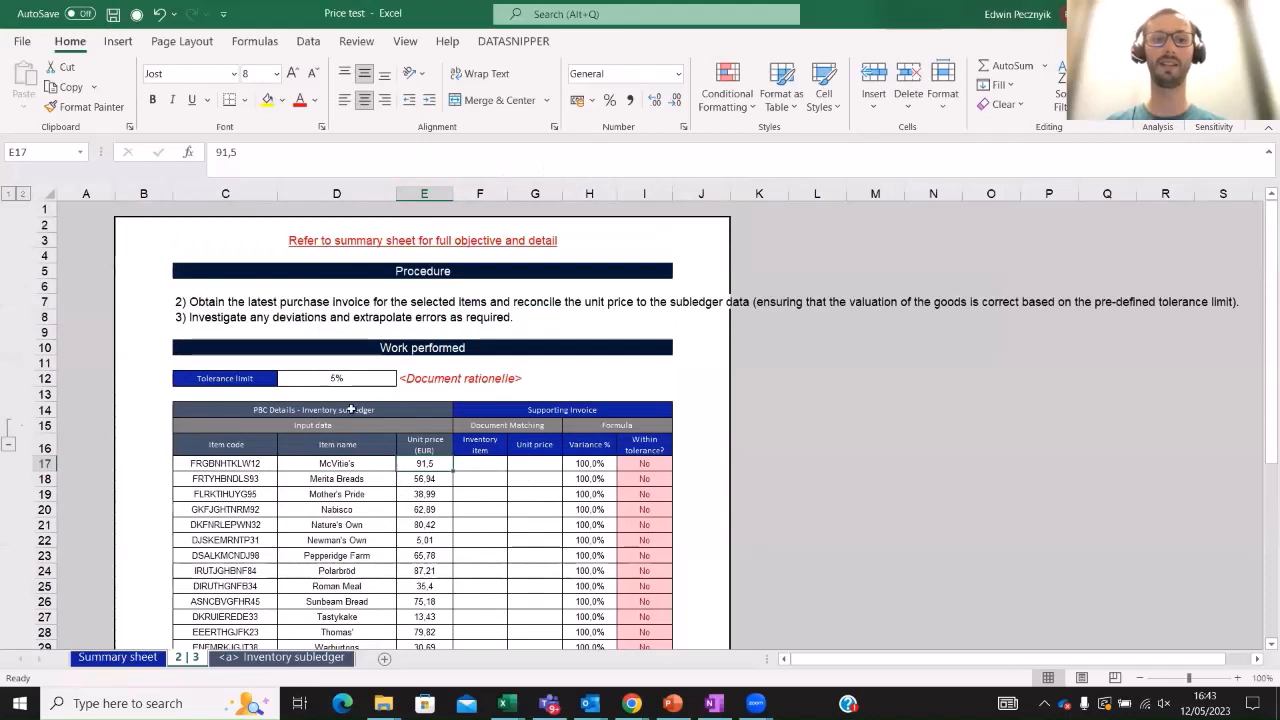
pyautogui.click(341, 379)
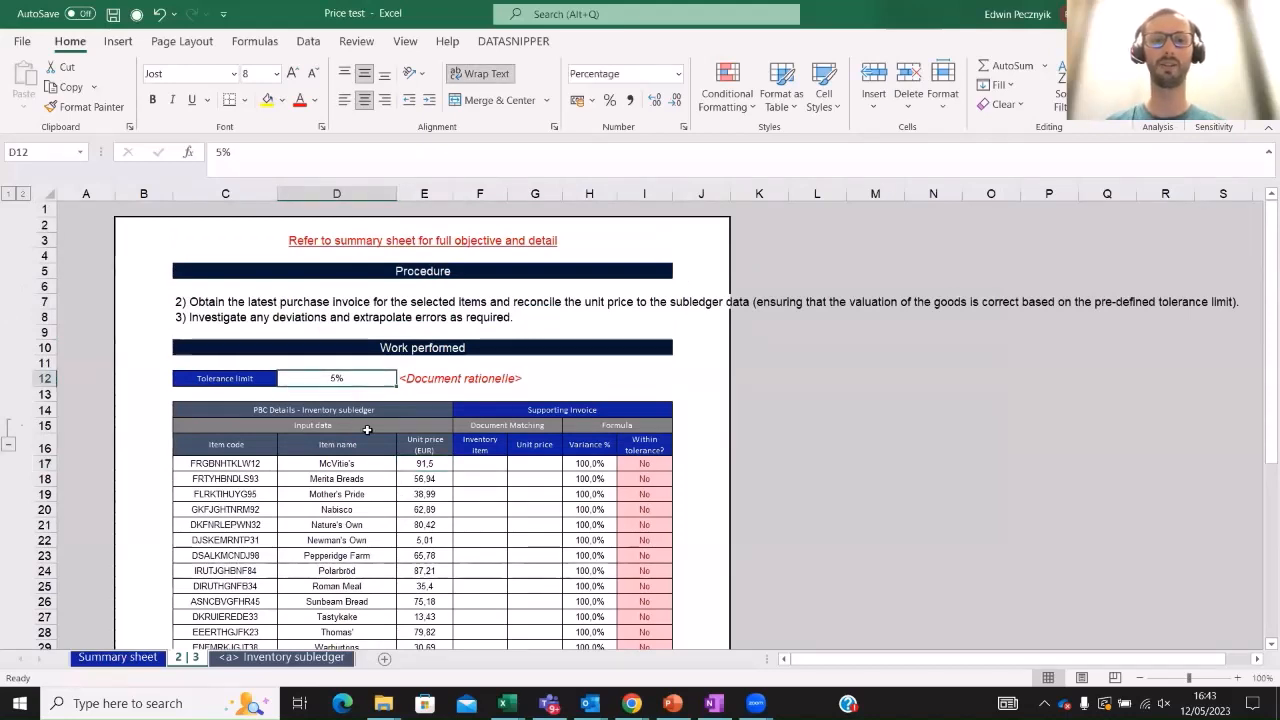
pyautogui.click(409, 466)
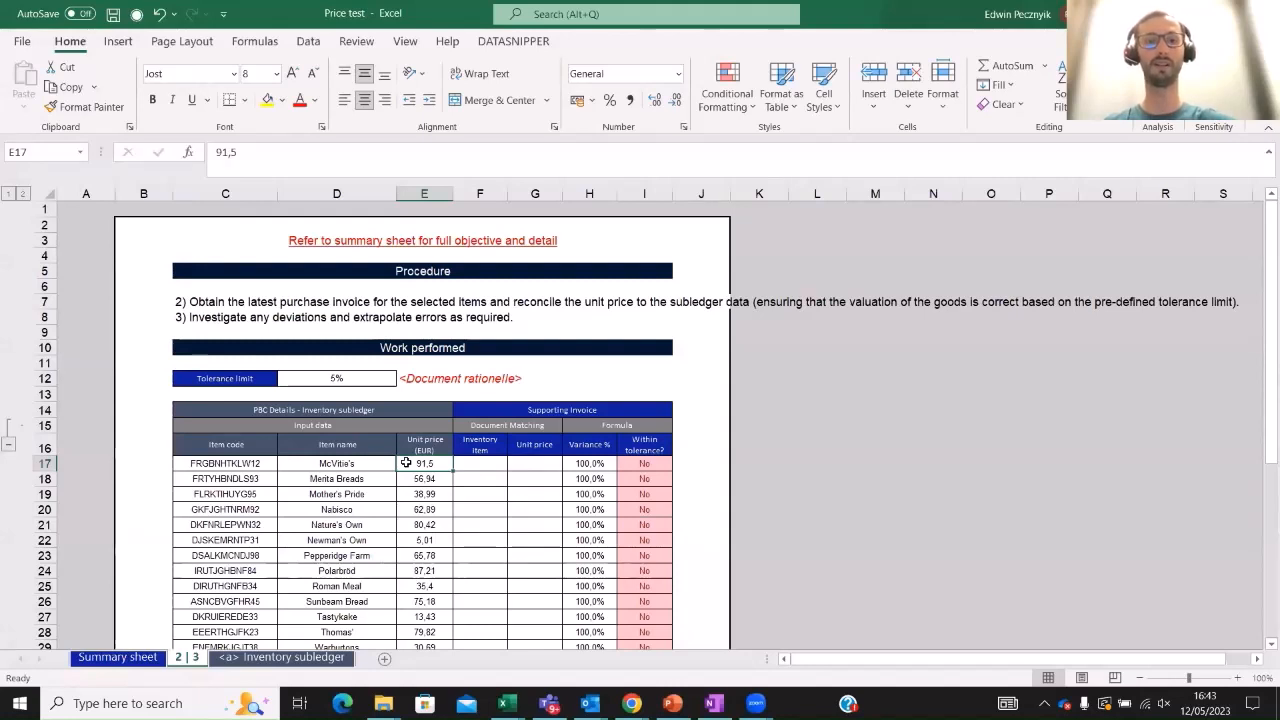
pyautogui.click(343, 468)
pyautogui.click(220, 472)
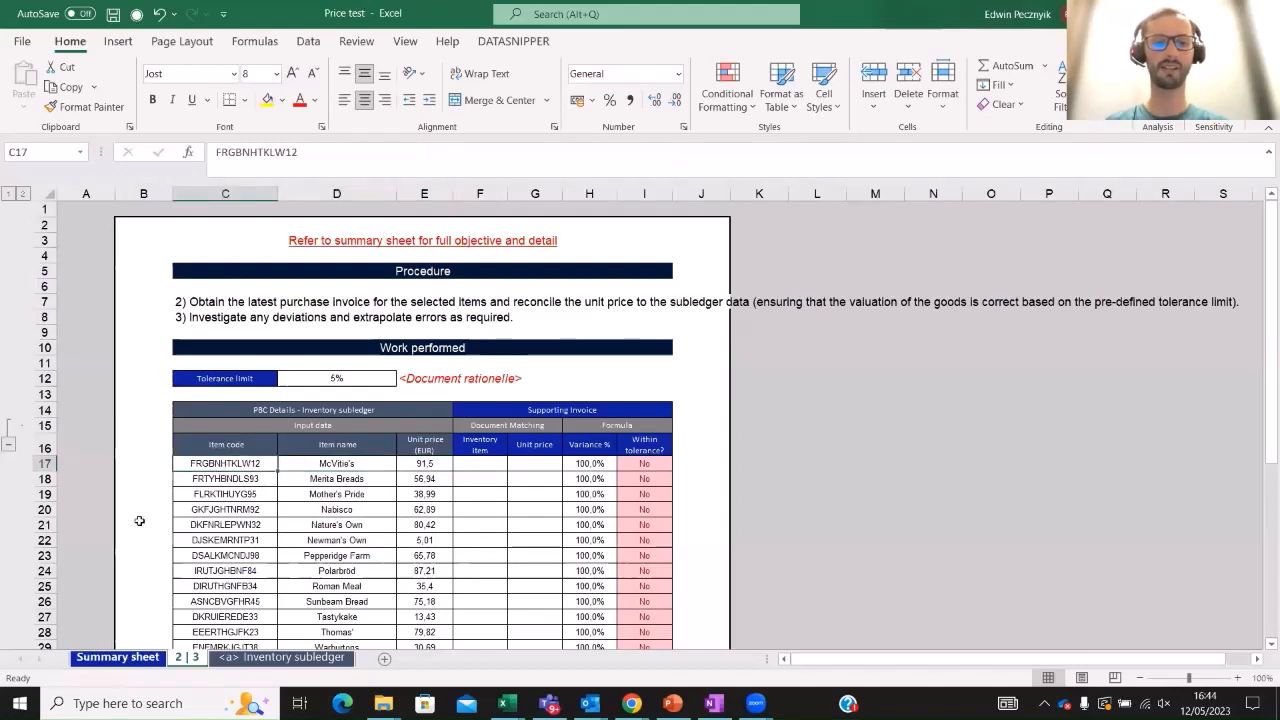
# Examine the price test table's subledger input columns and the empty Inventory item and Unit price columns for the supporting invoices
pyautogui.scroll(-3, 277, 458)
pyautogui.scroll(-2, 279, 432)
pyautogui.scroll(3, 279, 432)
pyautogui.click(417, 325)
pyautogui.click(245, 324)
pyautogui.click(245, 309)
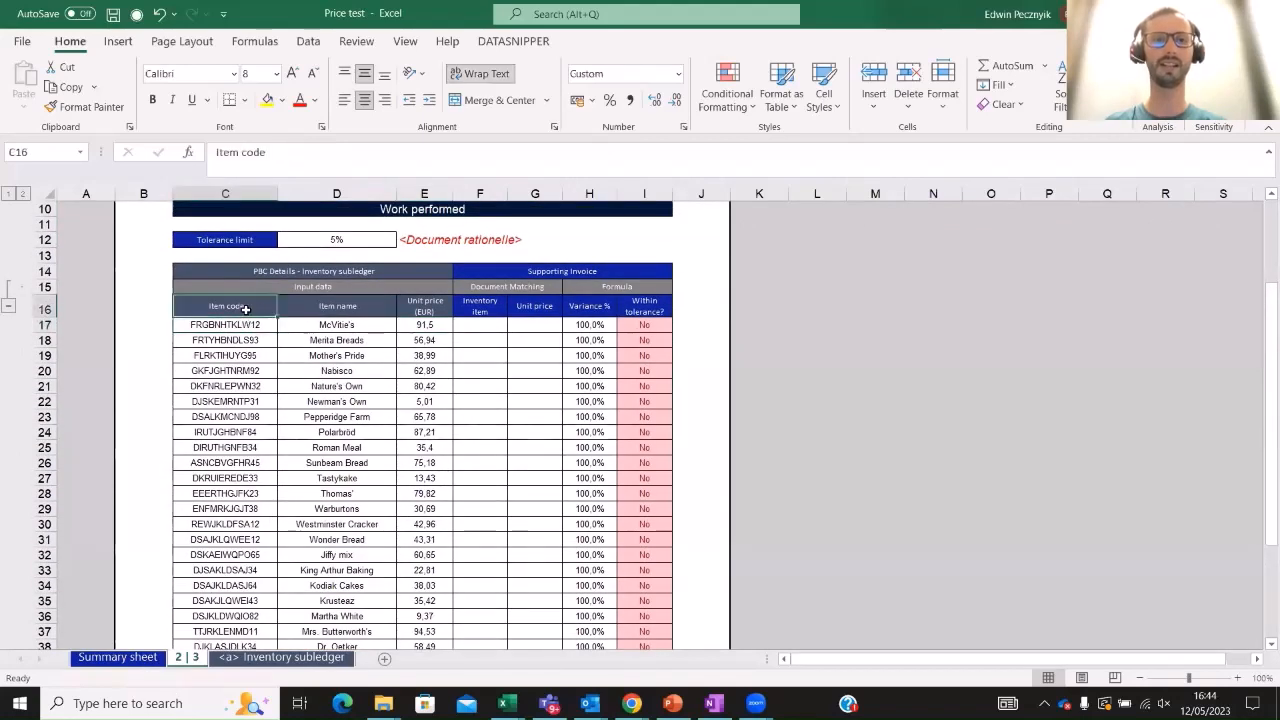
pyautogui.click(328, 309)
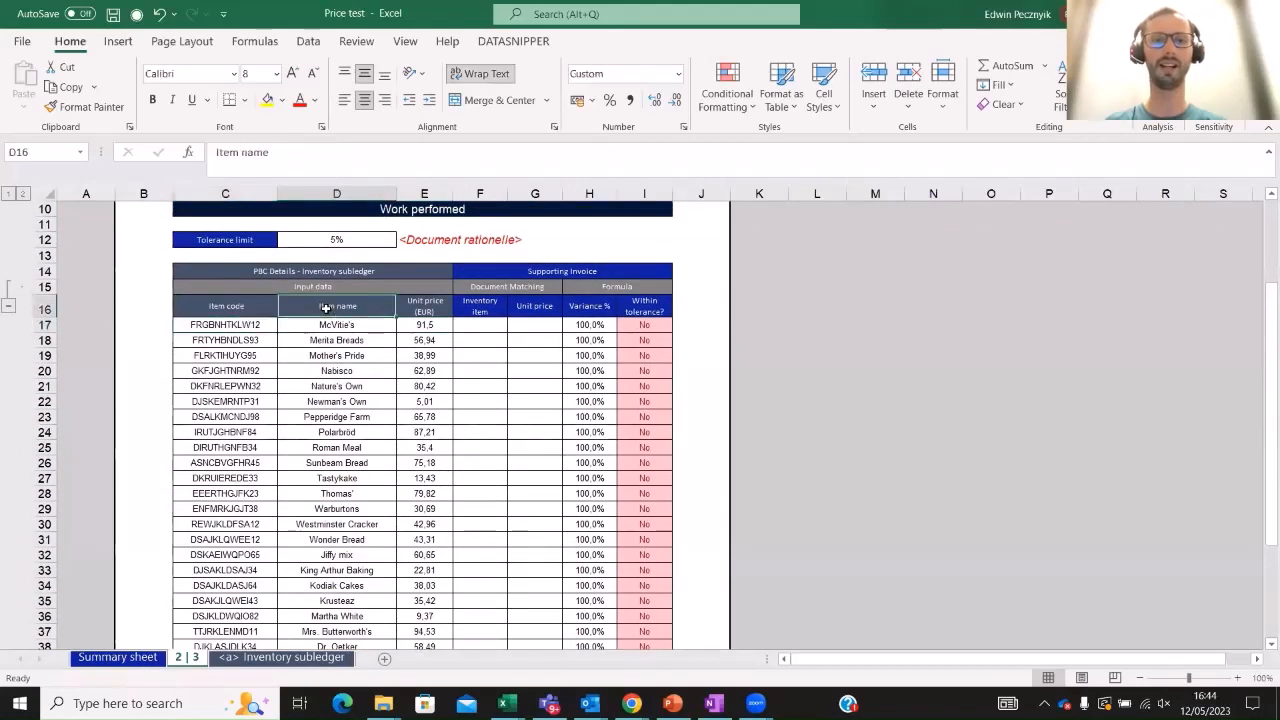
pyautogui.click(425, 312)
pyautogui.click(479, 309)
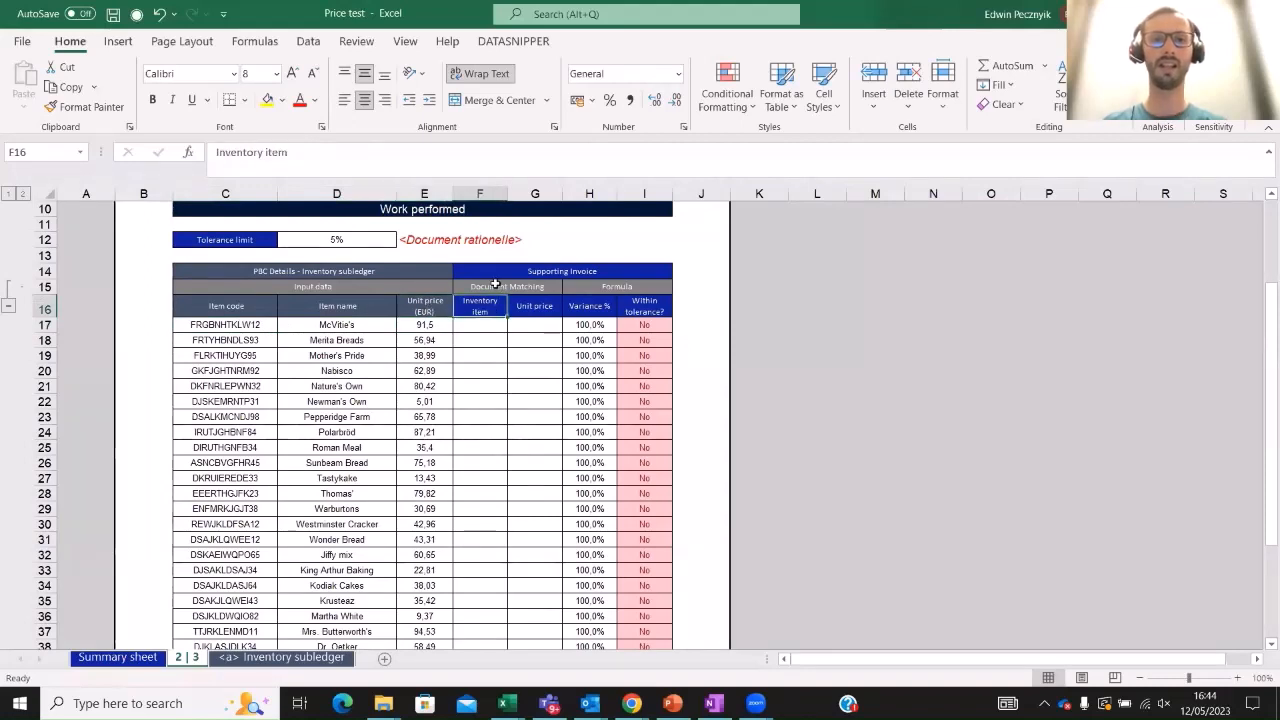
pyautogui.click(427, 308)
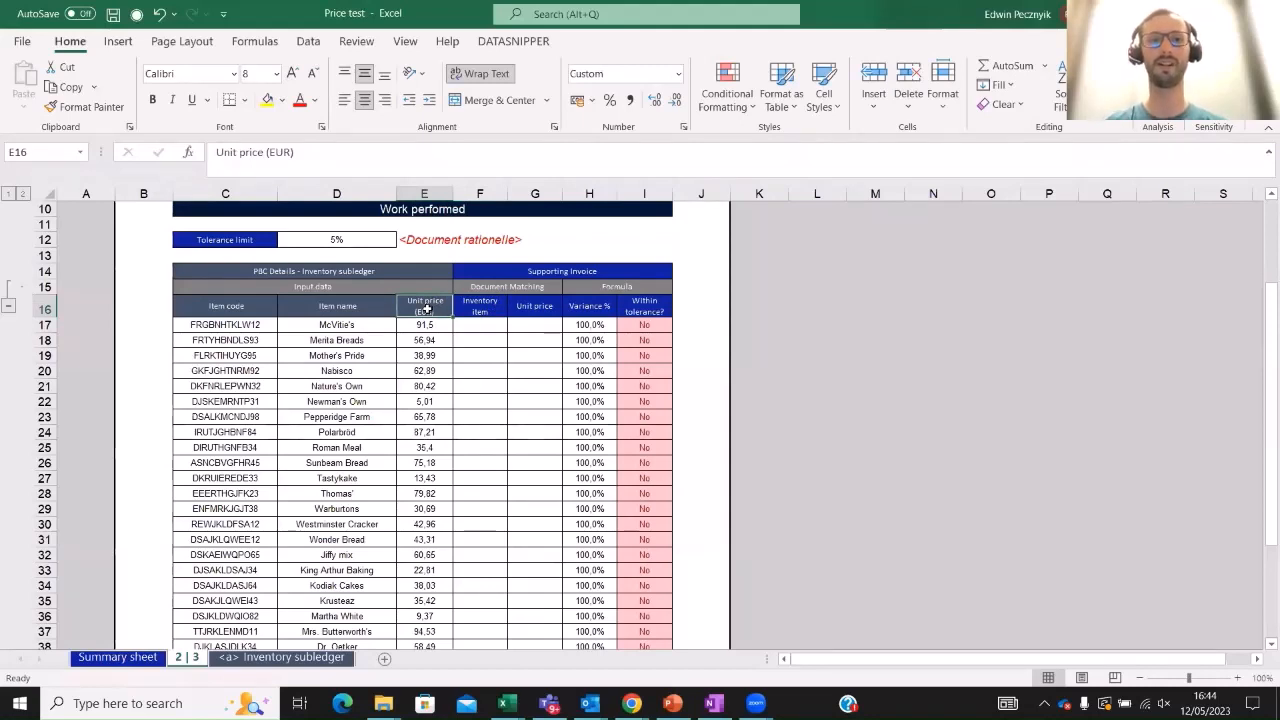
pyautogui.click(483, 311)
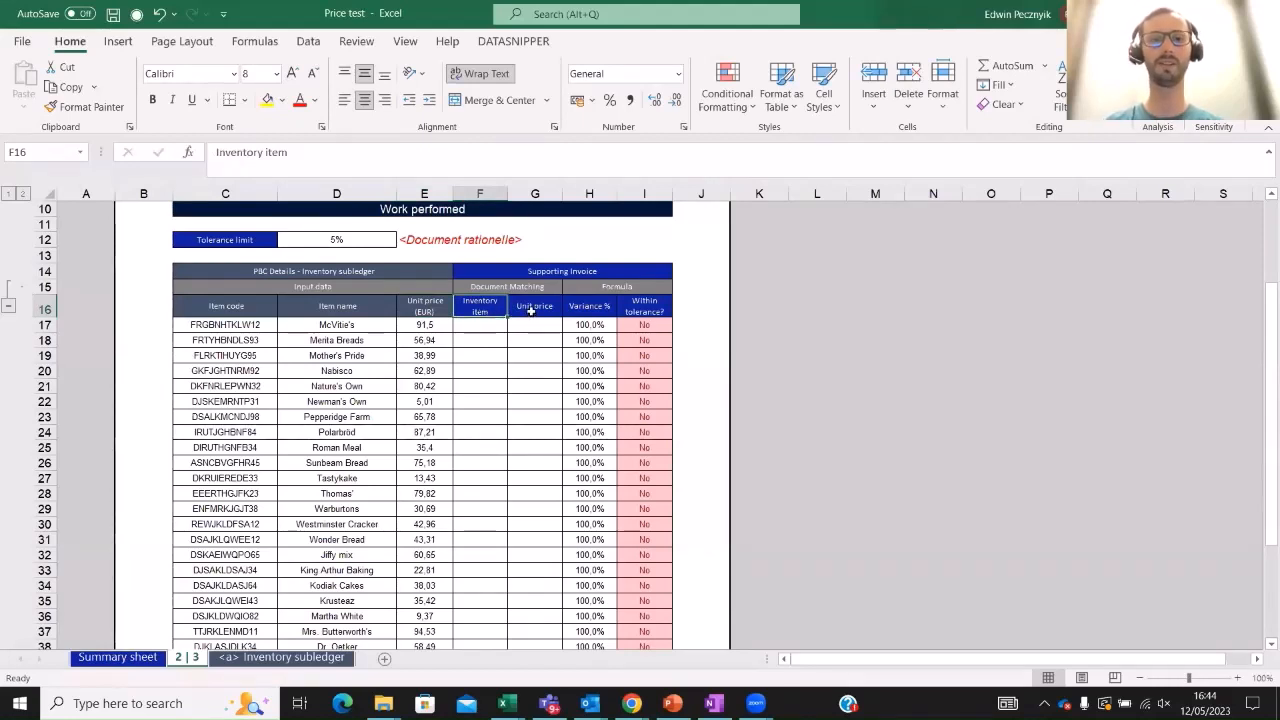
pyautogui.click(532, 311)
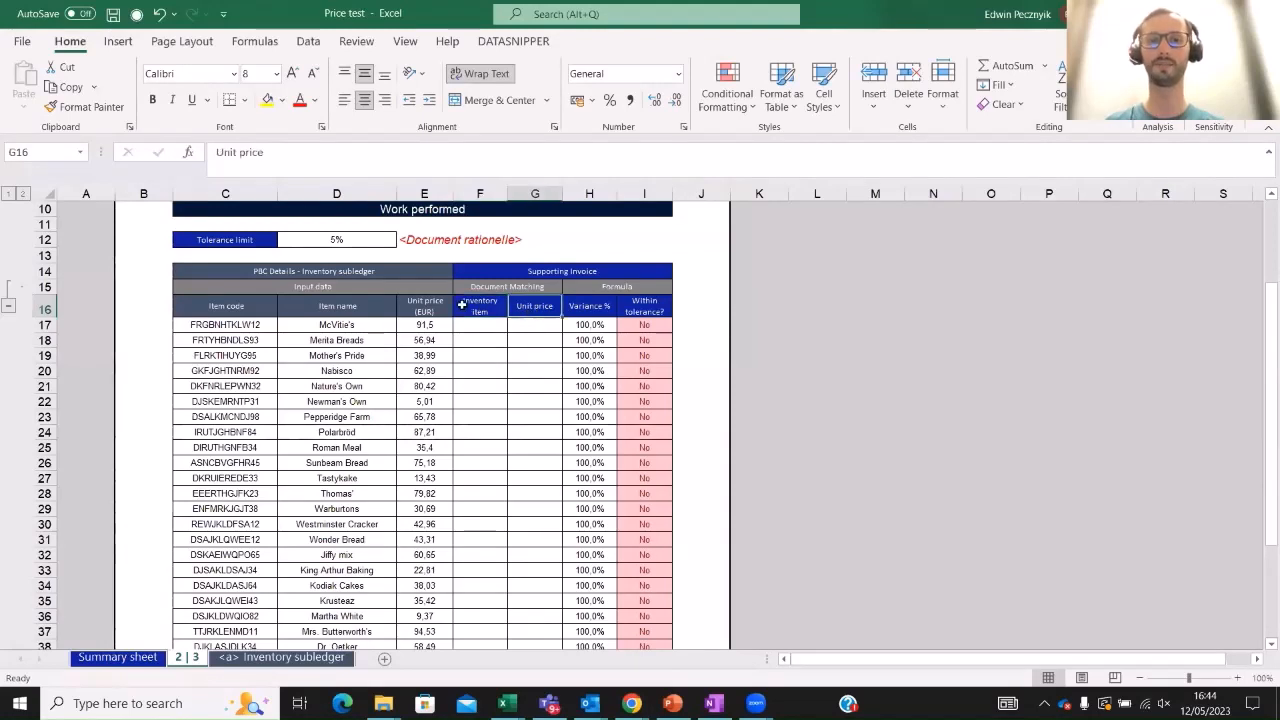
# Start a new document matching for the price test table on sheet 2 | 3
pyautogui.press('Left')
pyautogui.hotkey('alt', 'Tab')
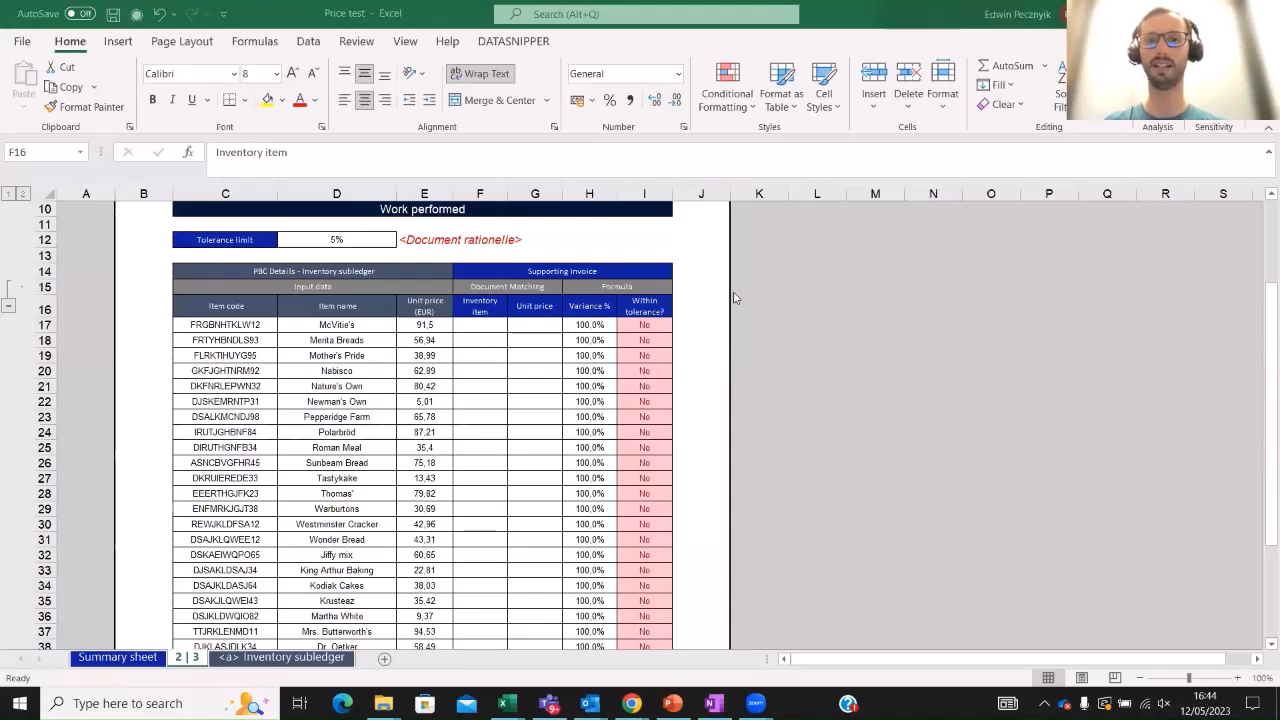
pyautogui.hotkey('alt', 'Tab')
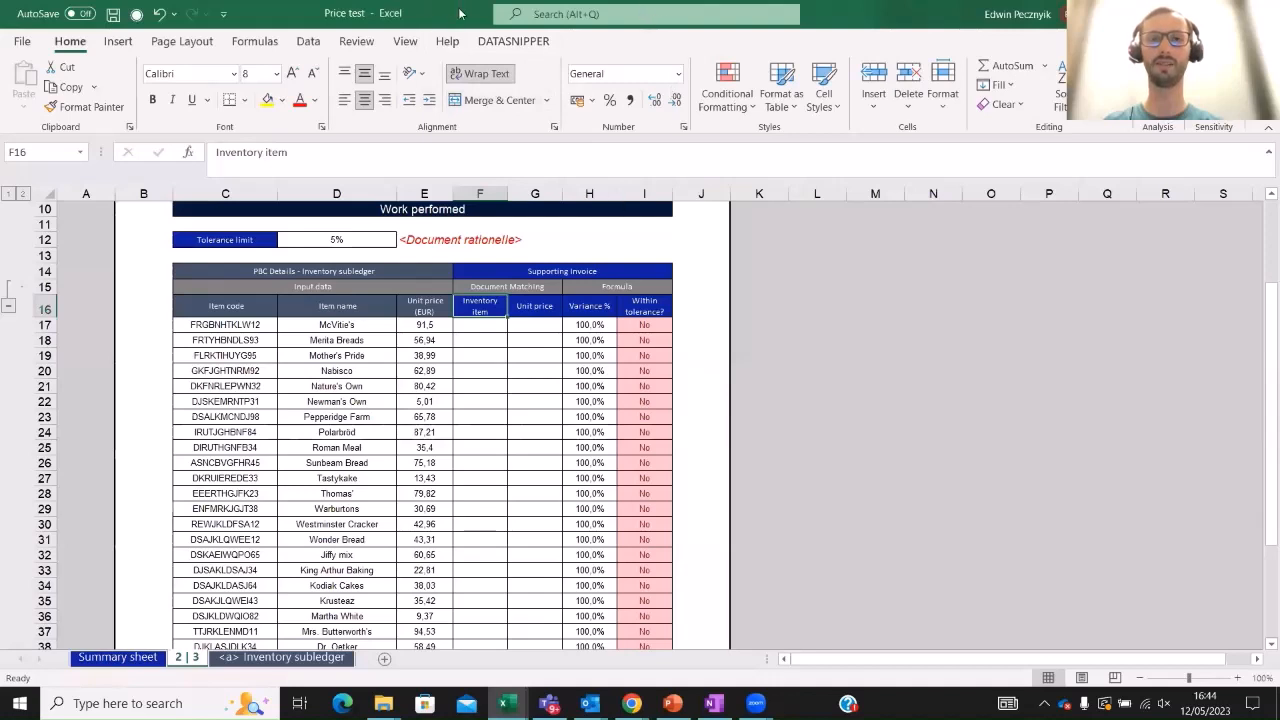
pyautogui.click(513, 41)
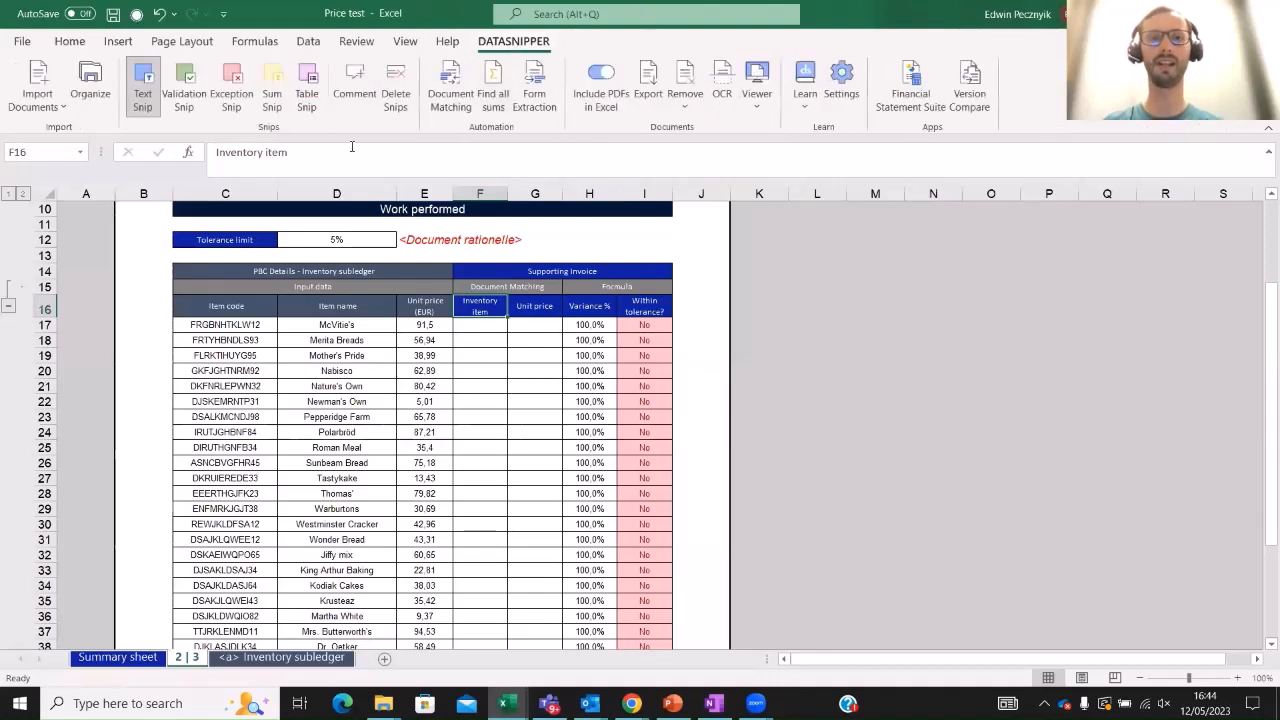
pyautogui.click(452, 97)
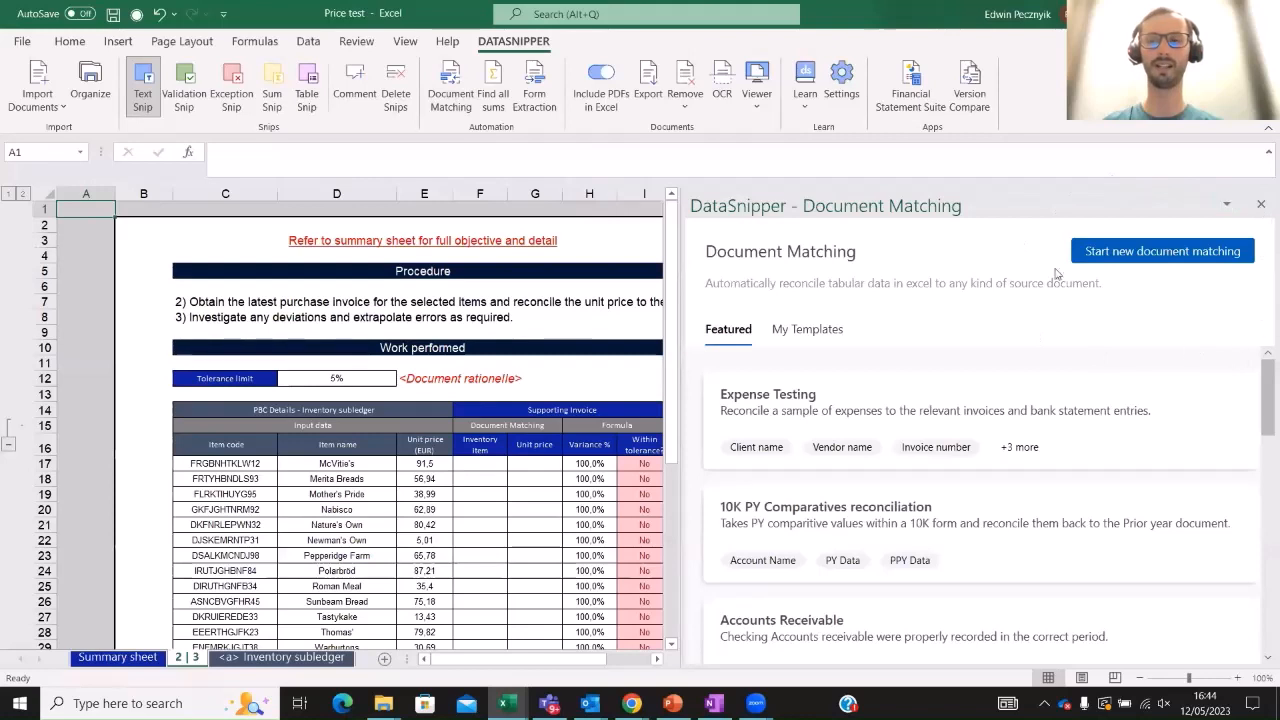
pyautogui.click(1183, 256)
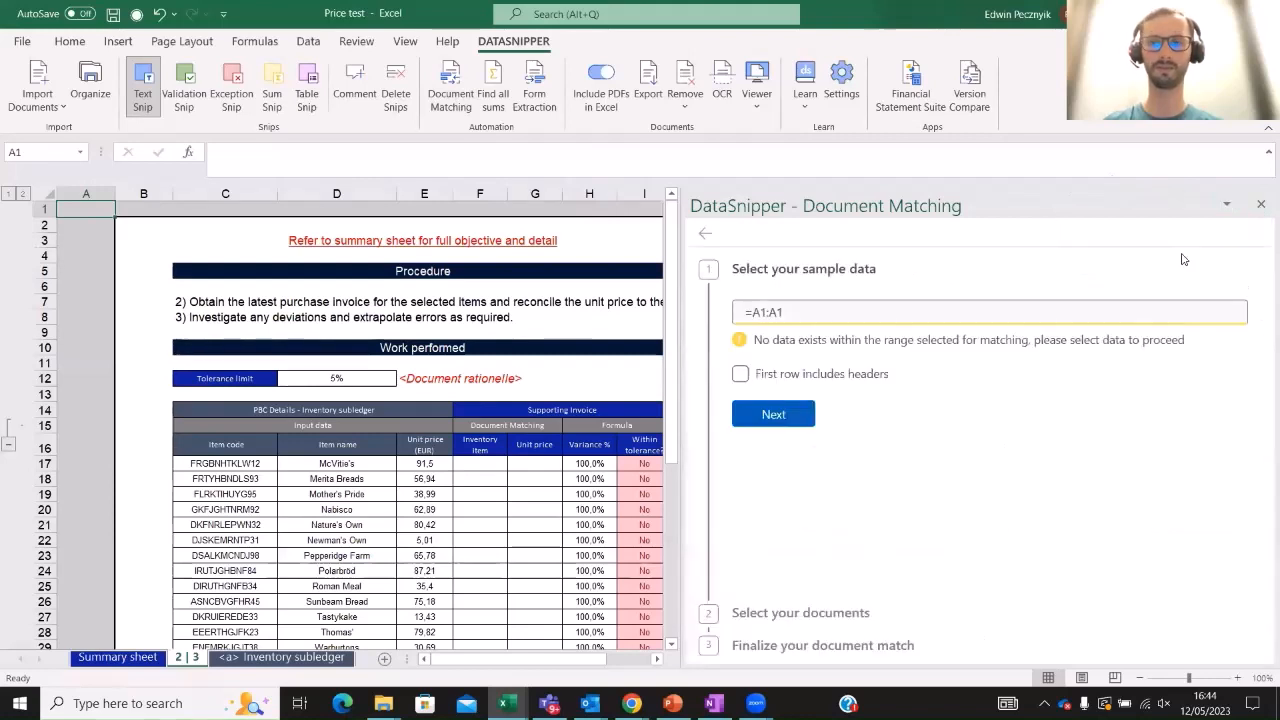
# Try the Item code and Unit price (EUR) columns, C16:C41 and E16:E41, as the sample data for matching
pyautogui.click(906, 317)
pyautogui.press('BackSpace')
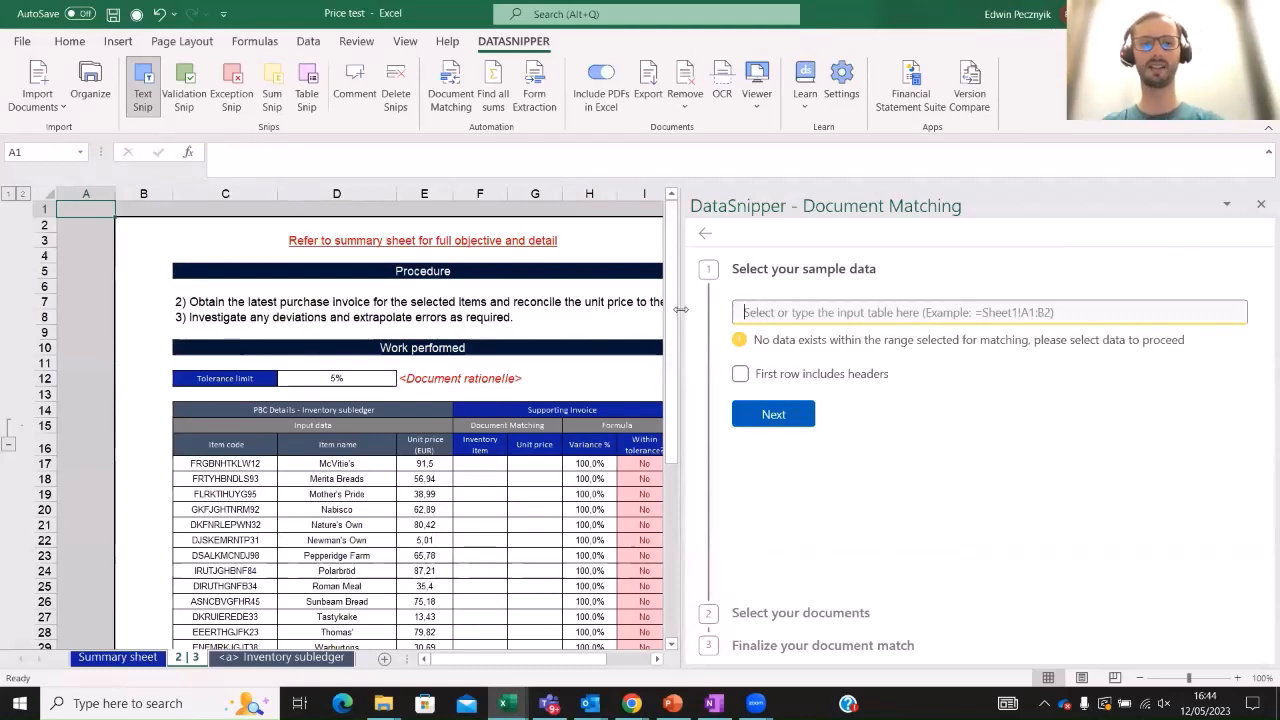
pyautogui.scroll(-5, 390, 410)
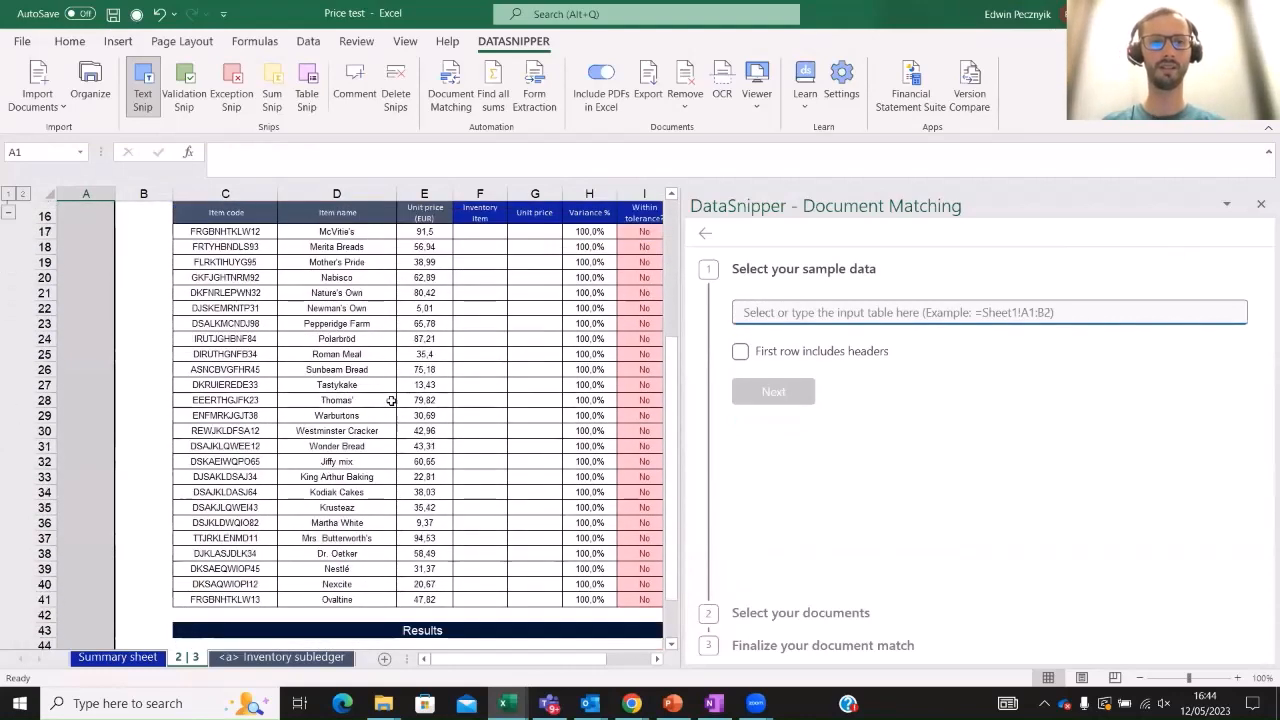
pyautogui.moveTo(230, 213); pyautogui.dragTo(233, 610)
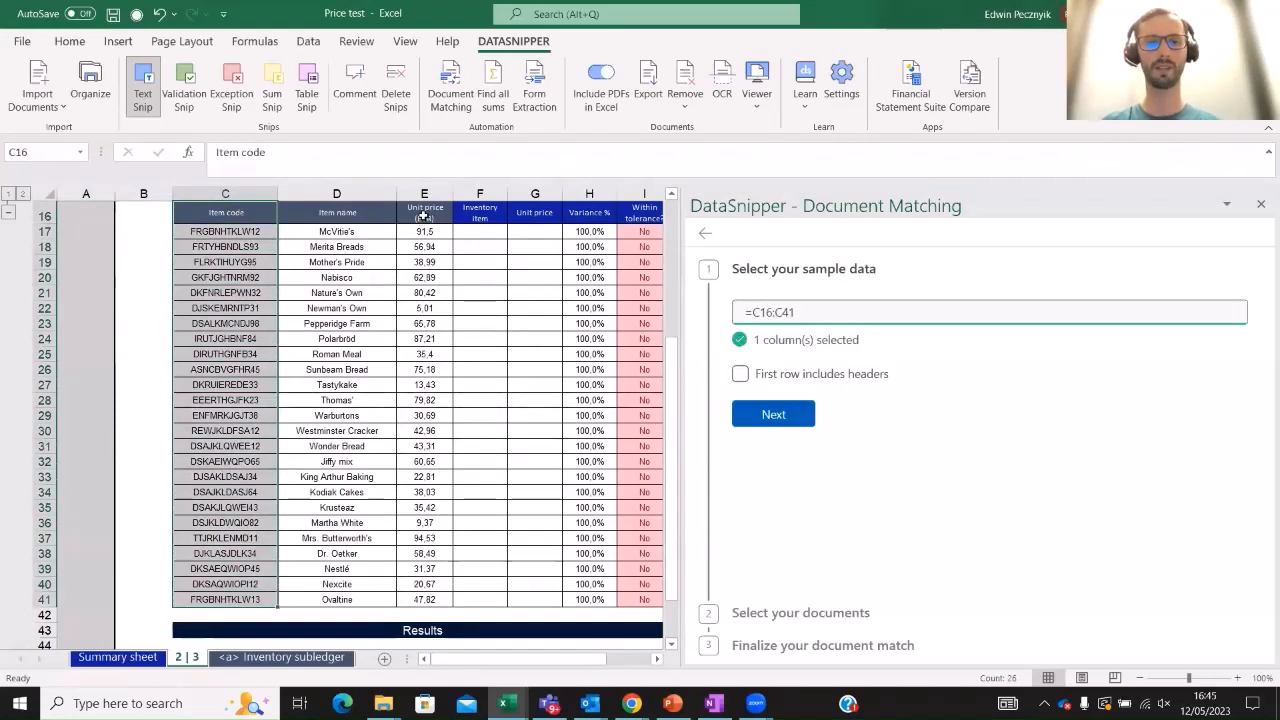
pyautogui.moveTo(428, 207); pyautogui.dragTo(420, 598)
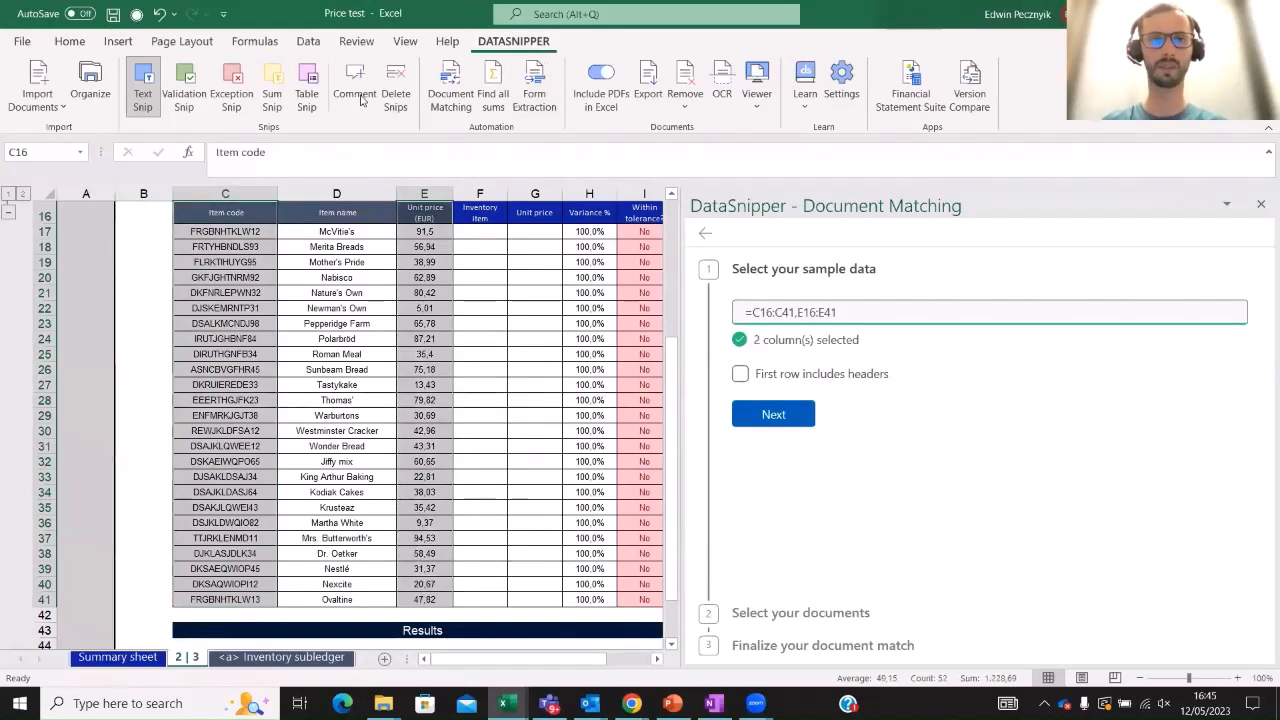
# Open the Document Viewer and look over the displayed purchase invoice
pyautogui.click(757, 88)
pyautogui.click(810, 136)
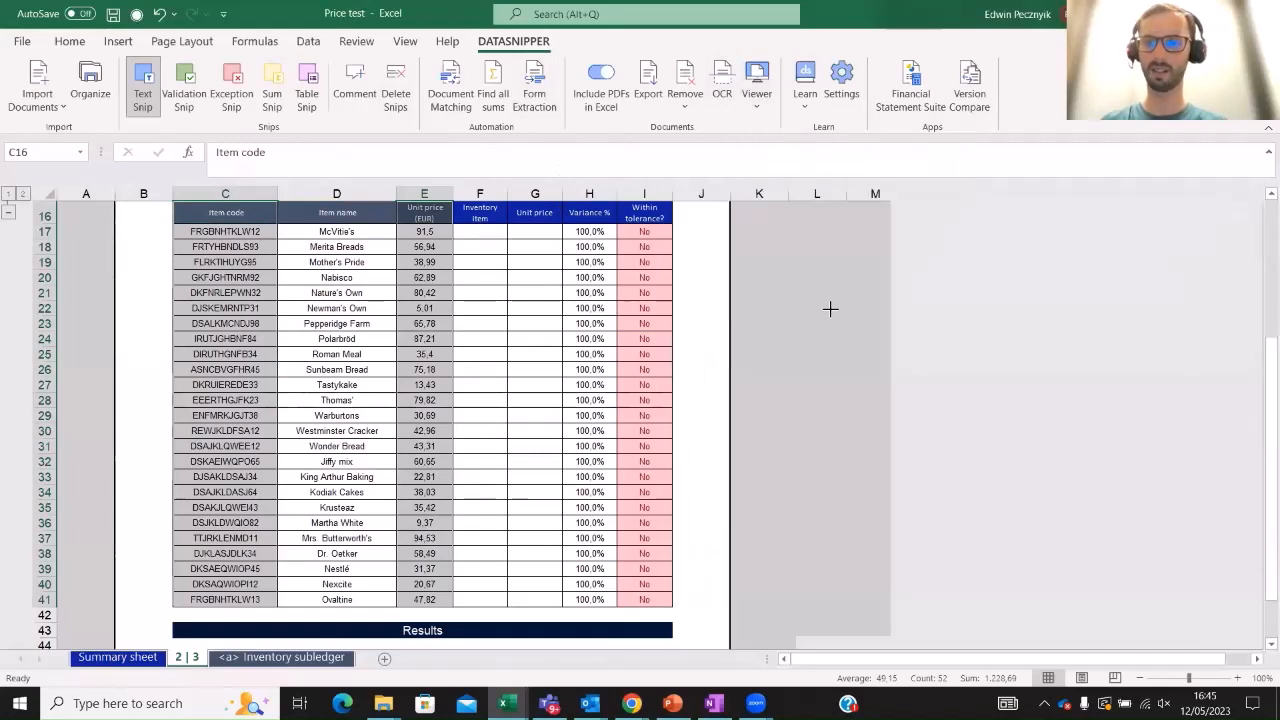
pyautogui.scroll(-3, 838, 326)
pyautogui.scroll(-5, 890, 405)
pyautogui.scroll(5, 897, 396)
pyautogui.scroll(-3, 897, 396)
pyautogui.scroll(3, 857, 334)
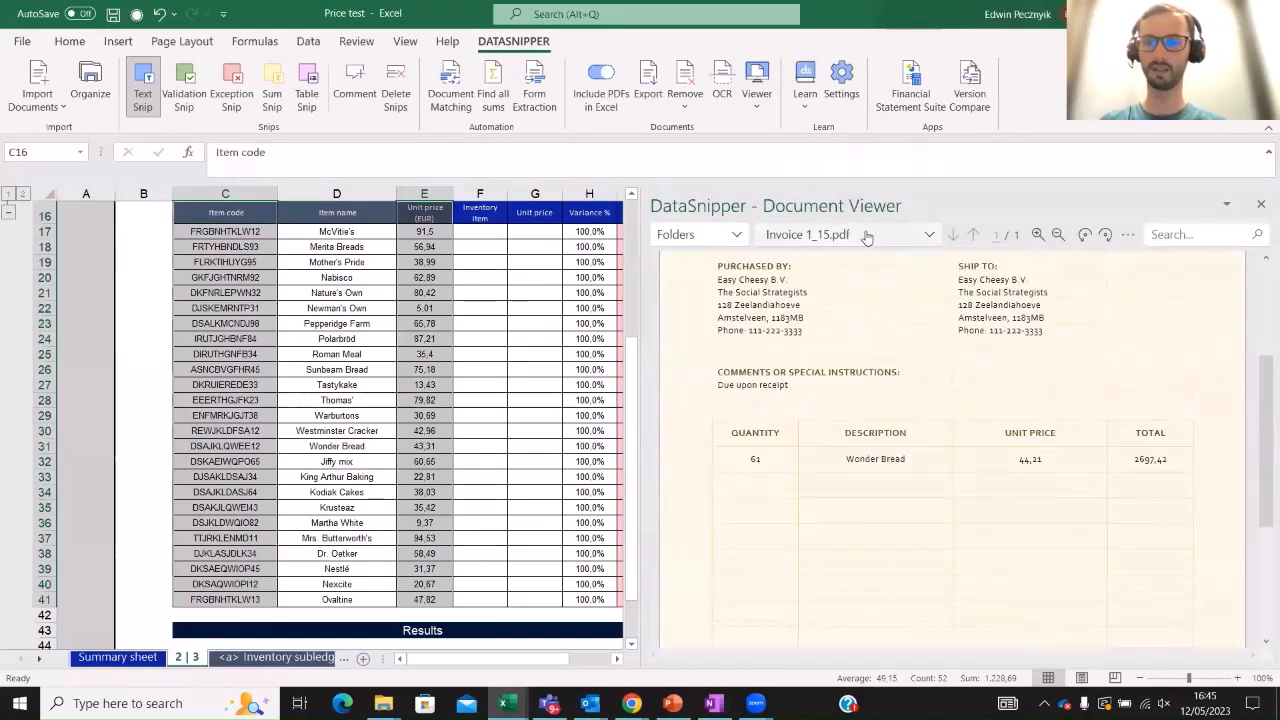
# Open Invoice 1_1.pdf and examine its header, item description and unit price
pyautogui.click(867, 237)
pyautogui.click(852, 360)
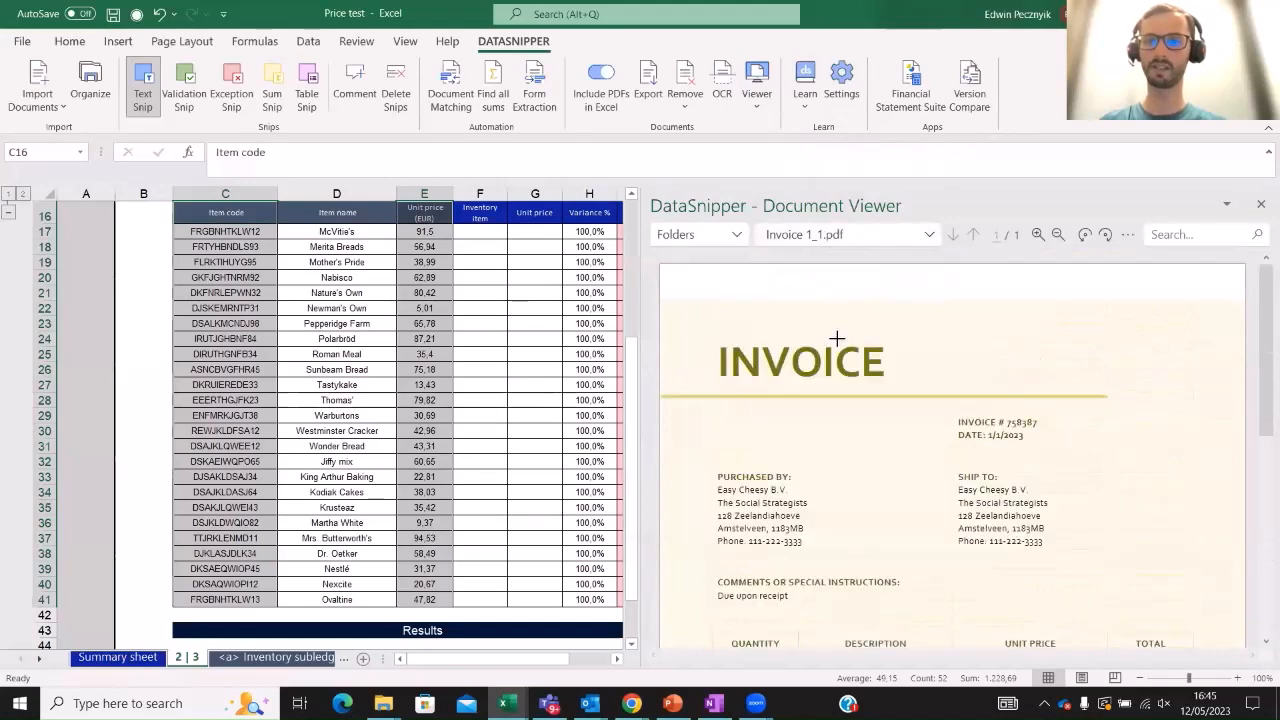
pyautogui.scroll(-1, 890, 368)
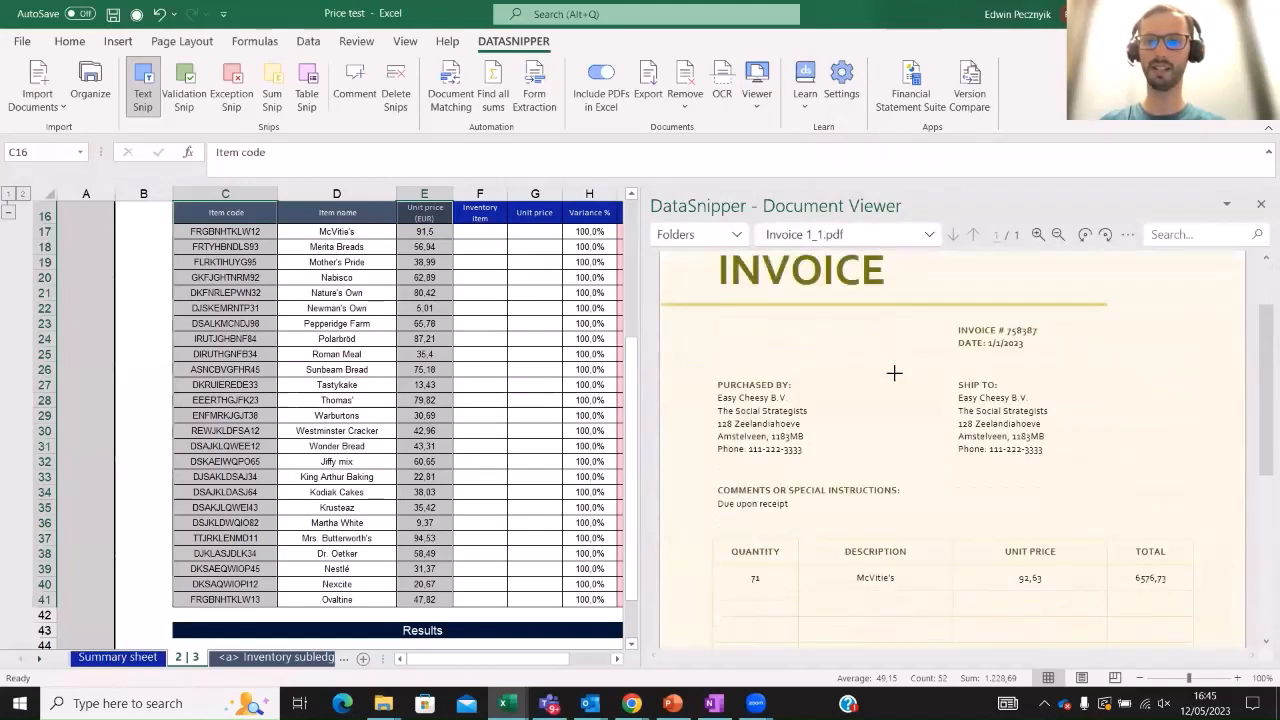
pyautogui.scroll(-1, 894, 373)
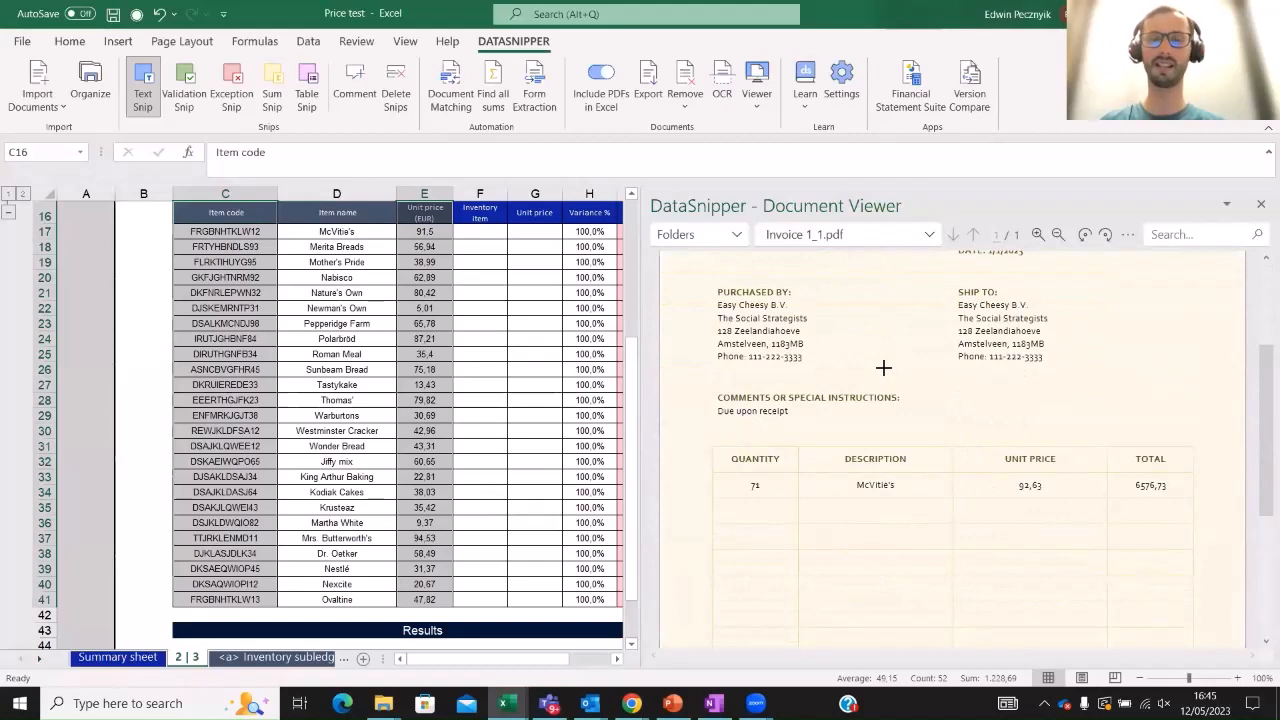
pyautogui.scroll(2, 883, 368)
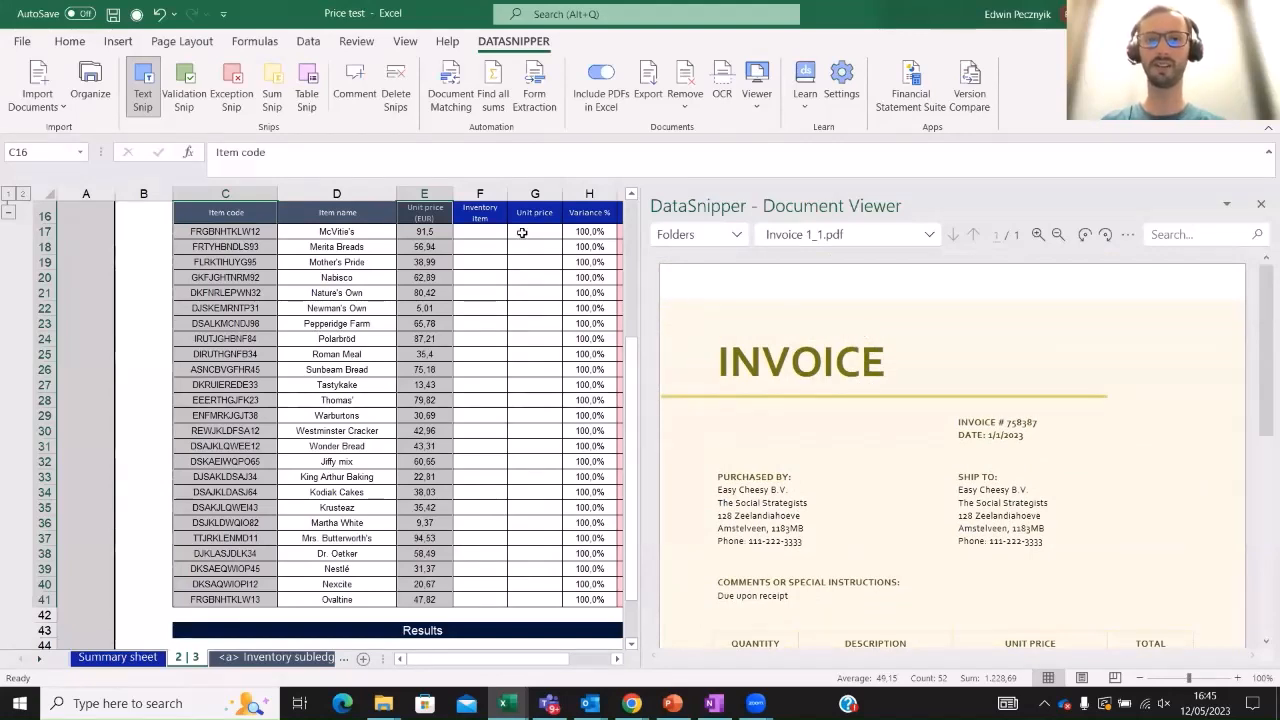
pyautogui.scroll(2, 540, 276)
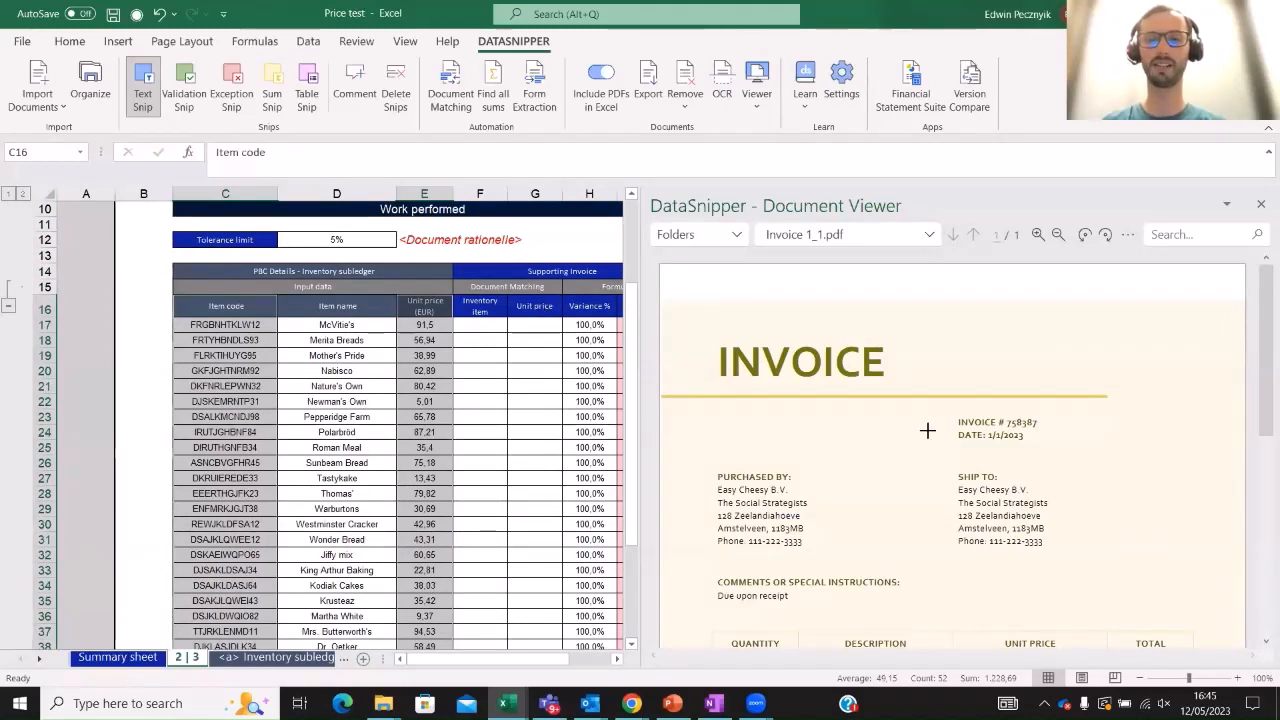
pyautogui.scroll(-2, 920, 420)
pyautogui.scroll(-2, 906, 396)
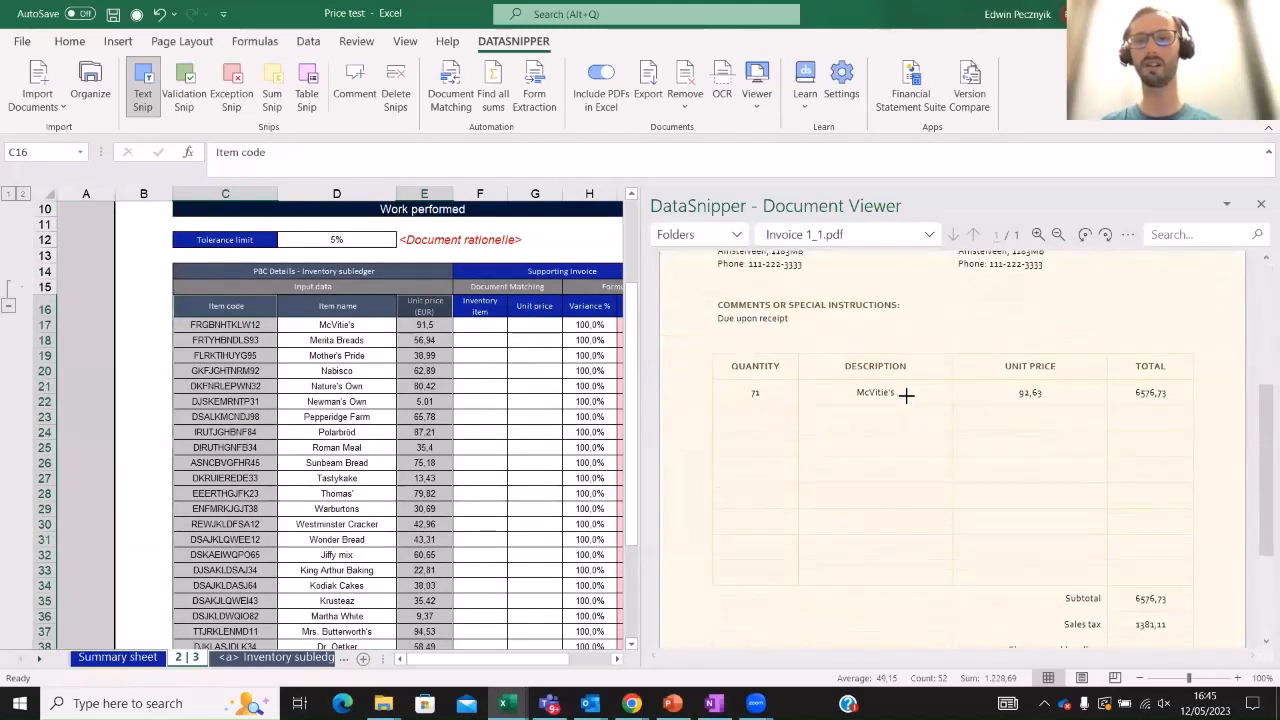
pyautogui.keyDown('ctrl'); pyautogui.scroll(3, 922, 393); pyautogui.keyUp('ctrl')
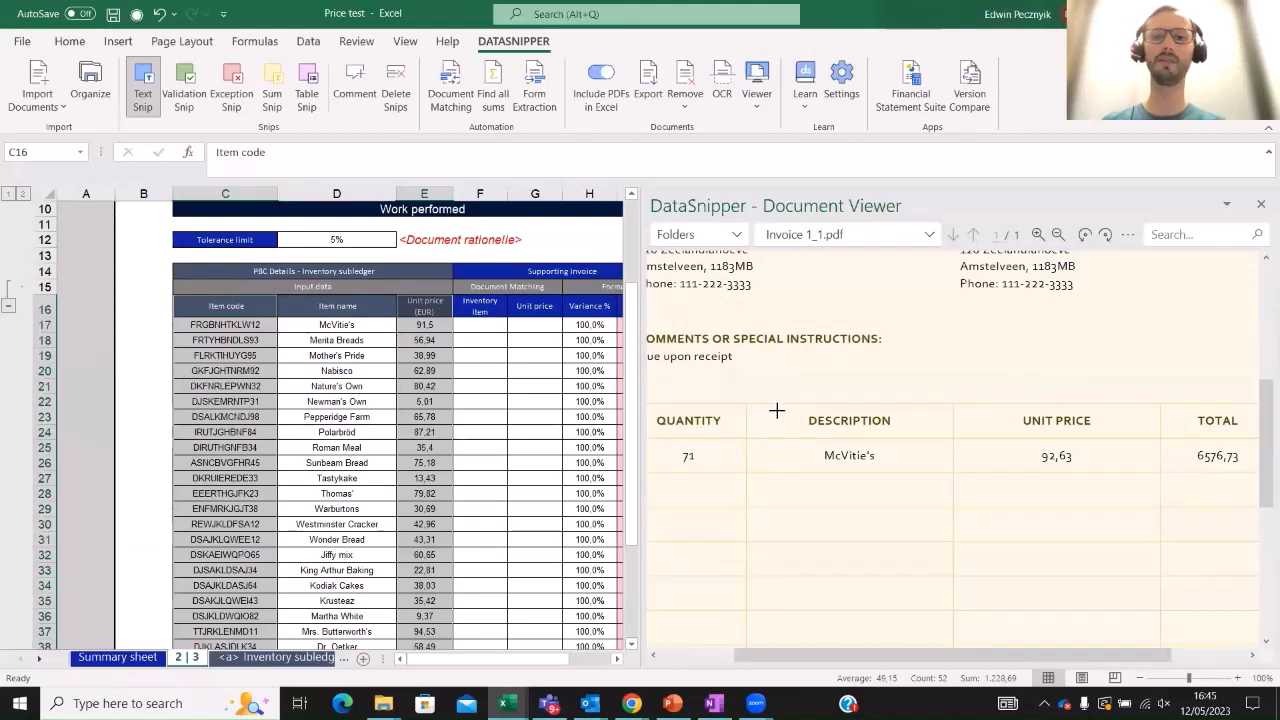
# Compare the subledger's Item code and Item name for McVitie's with the description on the invoice
pyautogui.click(195, 308)
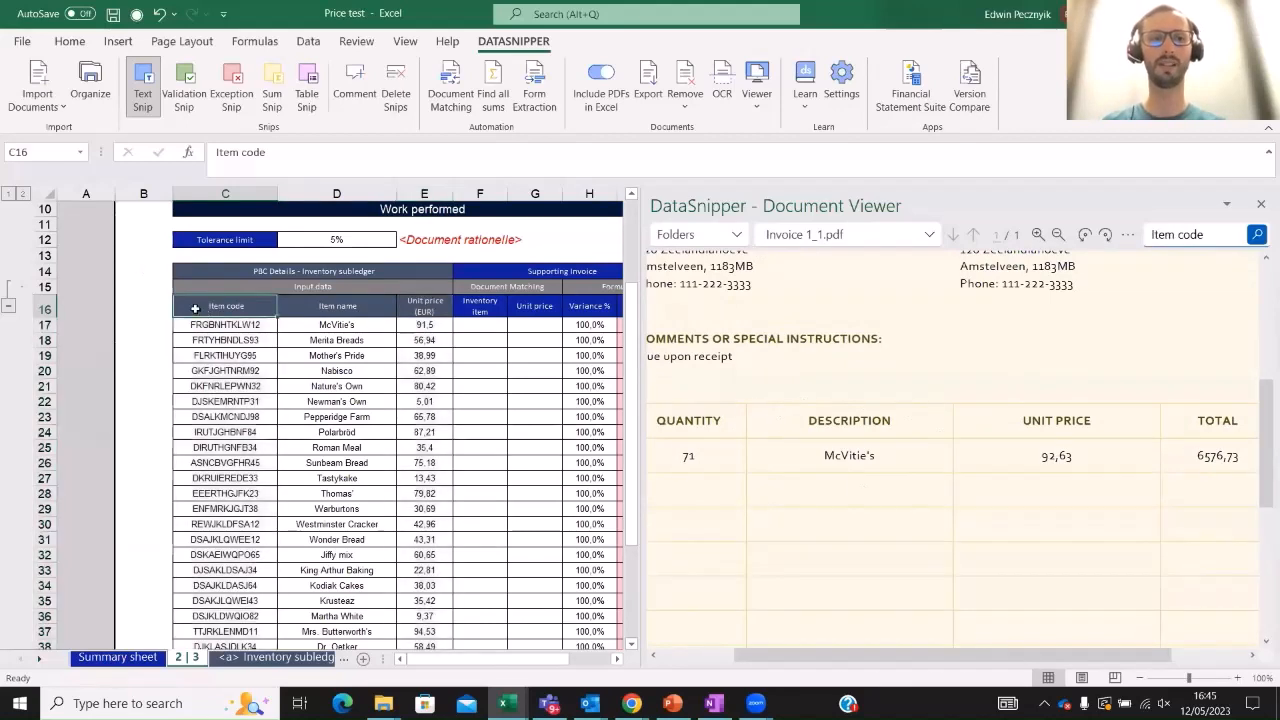
pyautogui.keyDown('shift'); pyautogui.click(190, 325); pyautogui.keyUp('shift')
pyautogui.moveTo(190, 306); pyautogui.dragTo(195, 325)
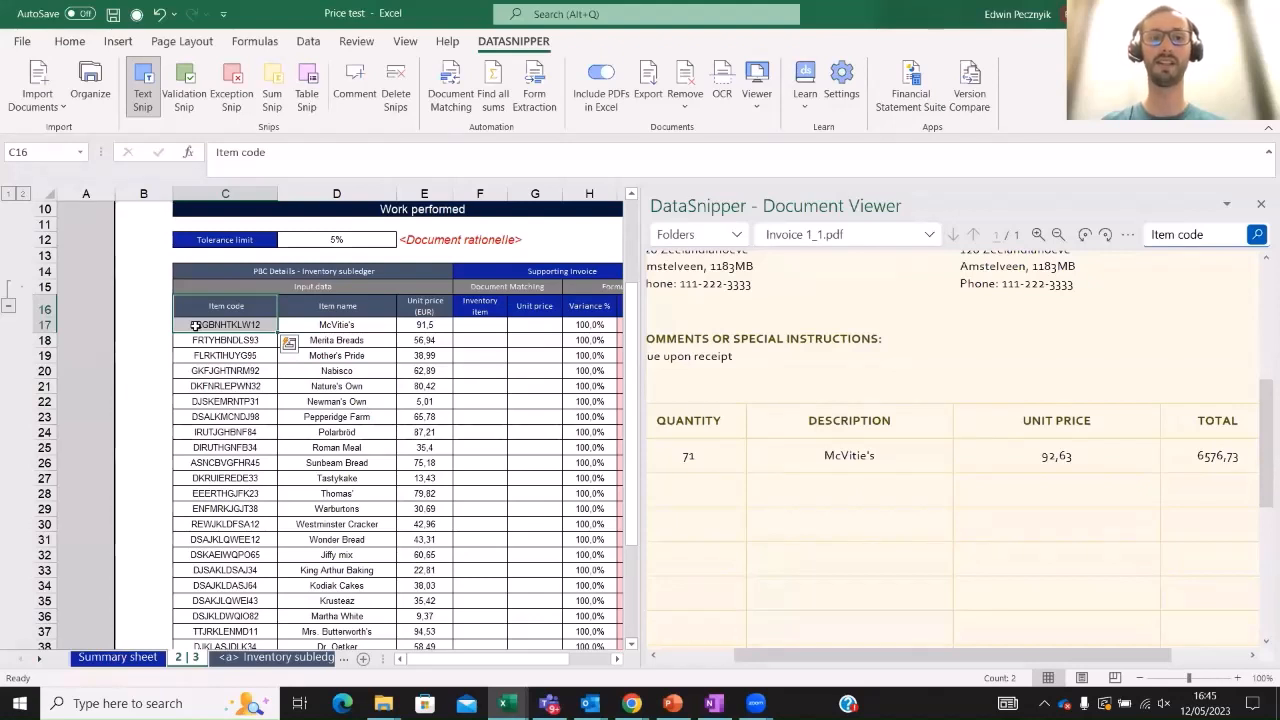
pyautogui.click(314, 324)
pyautogui.moveTo(307, 306); pyautogui.dragTo(314, 326)
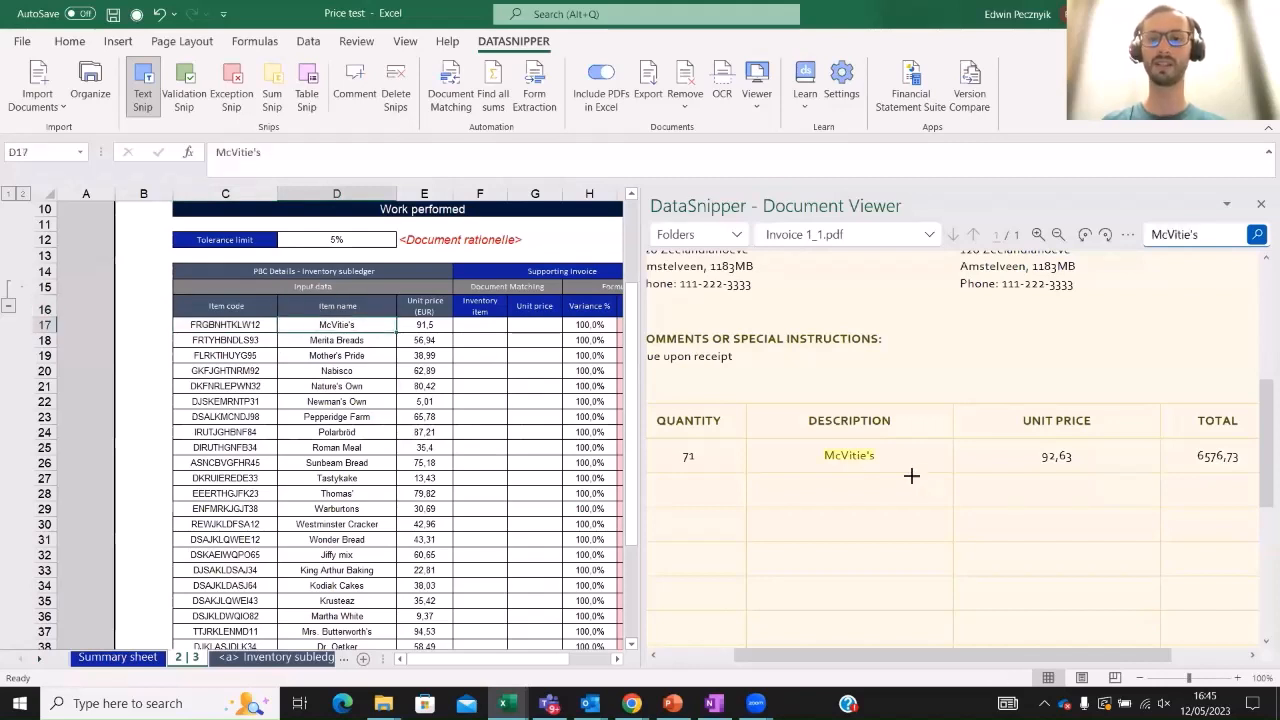
# Open Invoice 1_3.pdf and examine its item description and unit price
pyautogui.click(907, 240)
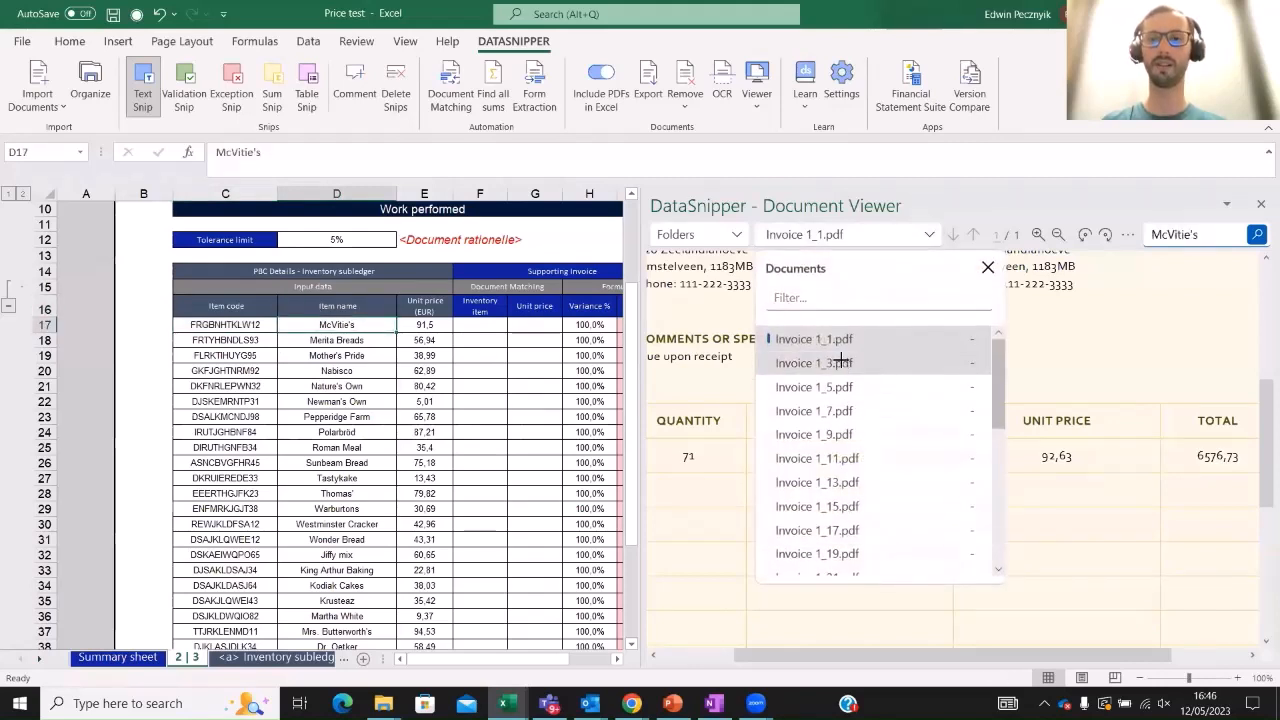
pyautogui.click(838, 362)
pyautogui.scroll(-3, 866, 474)
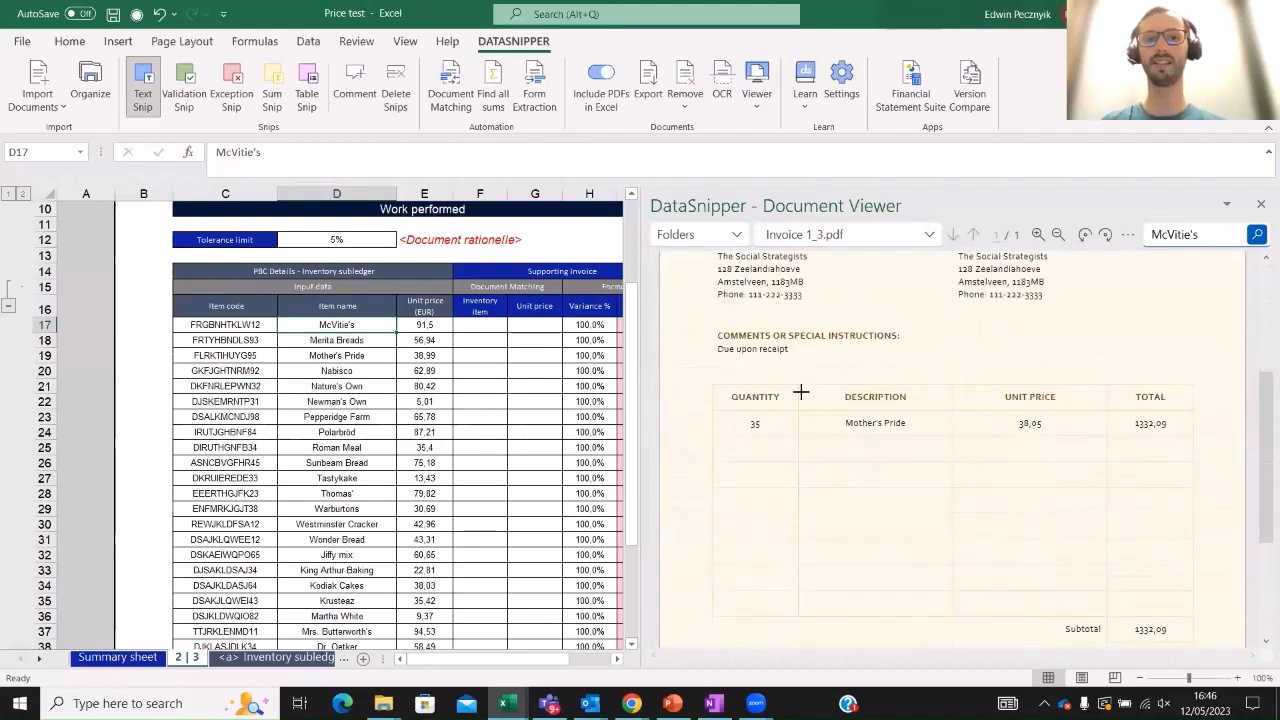
# Return to Document Matching and set the sample data to the Item name and Unit price (EUR) columns, D16:E41
pyautogui.click(452, 100)
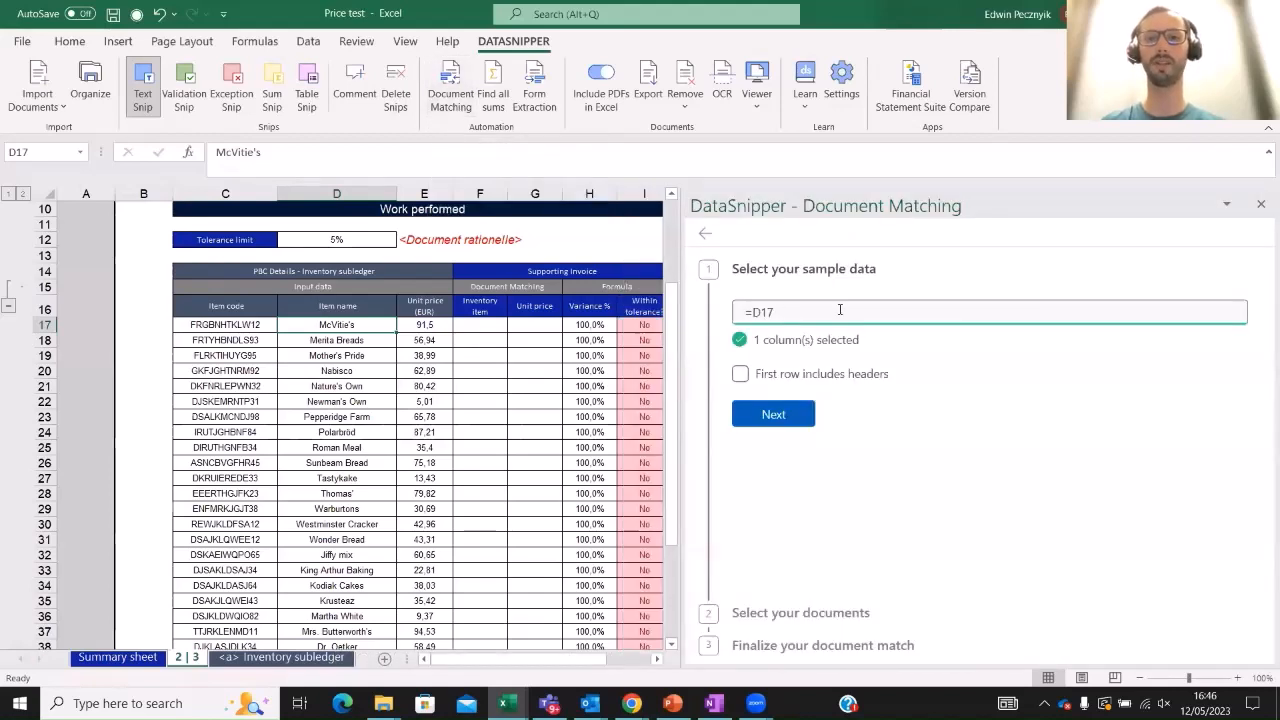
pyautogui.moveTo(831, 313); pyautogui.dragTo(726, 312)
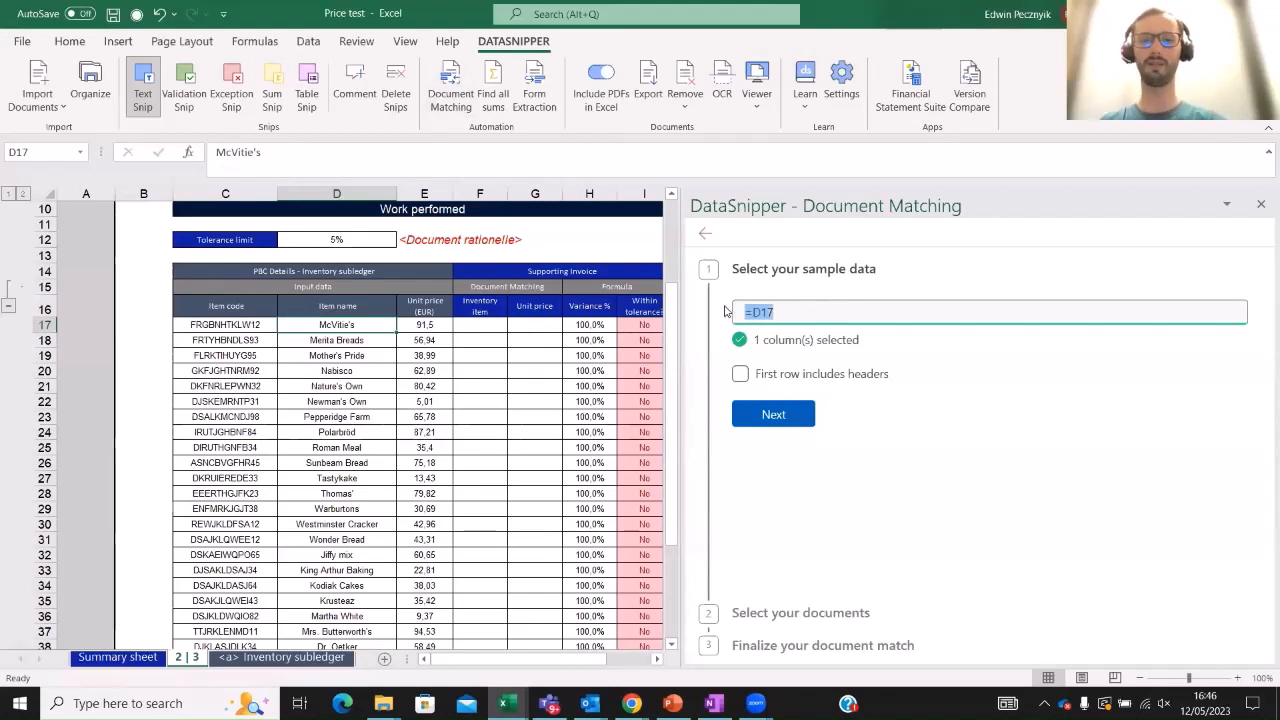
pyautogui.press('BackSpace')
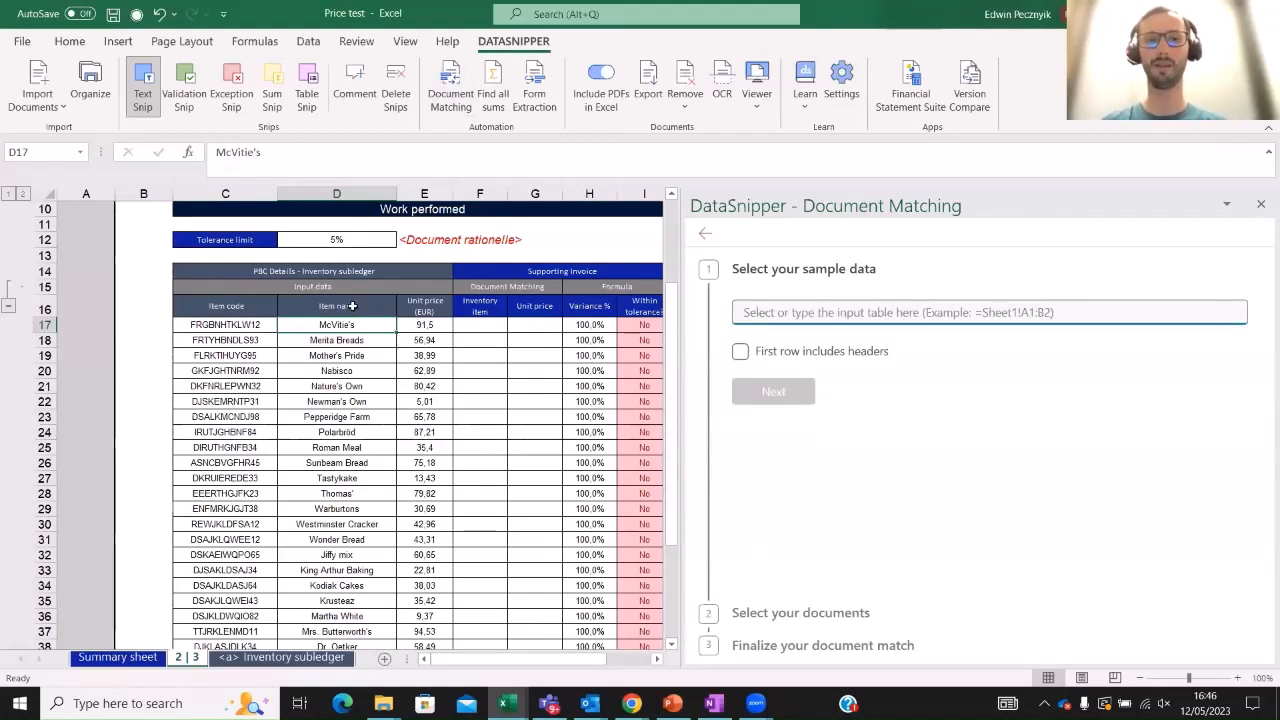
pyautogui.moveTo(352, 306); pyautogui.dragTo(419, 309)
pyautogui.hotkey('ctrl', 'shift', 'Down')
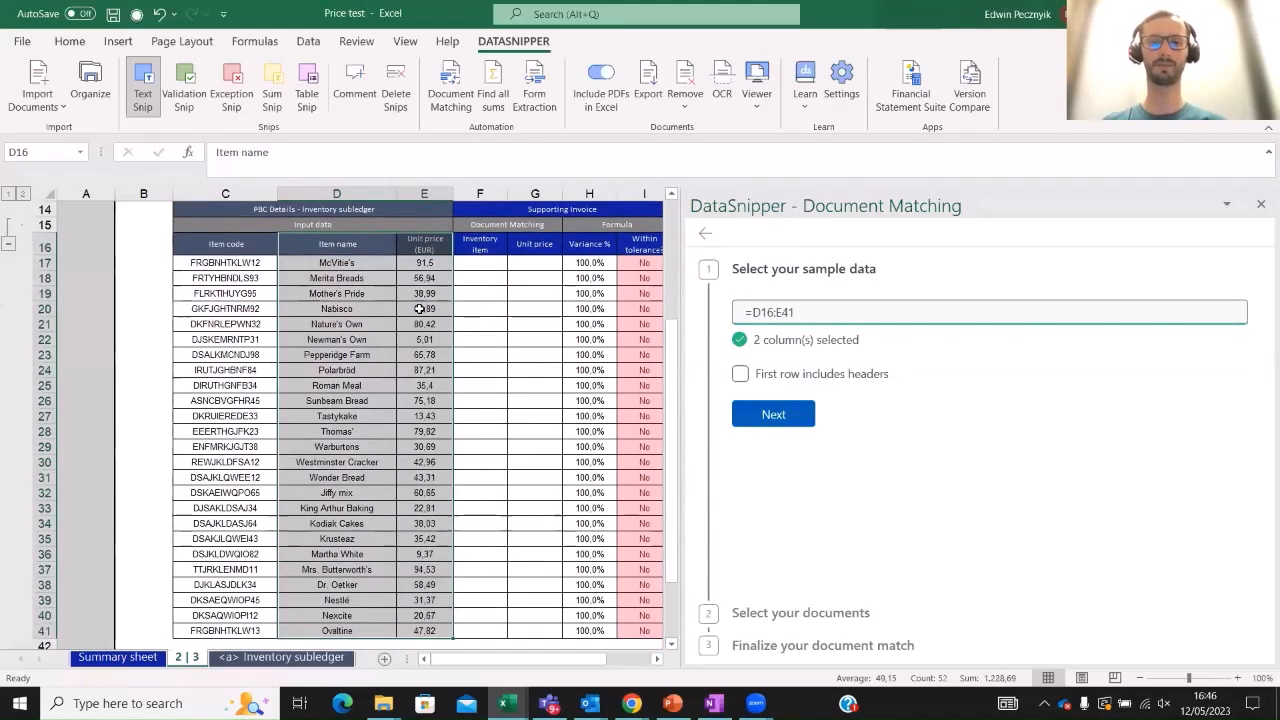
# Treat the first row of the sample data as headers and match against all documents
pyautogui.click(741, 375)
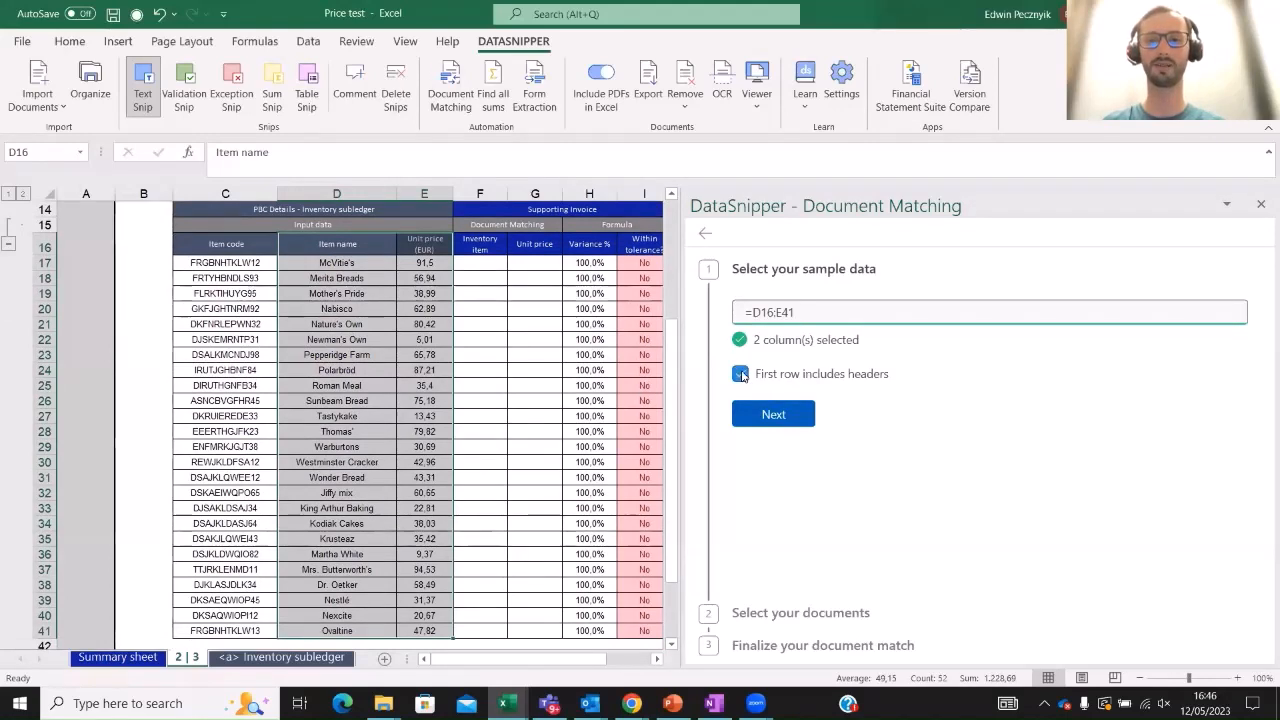
pyautogui.click(790, 420)
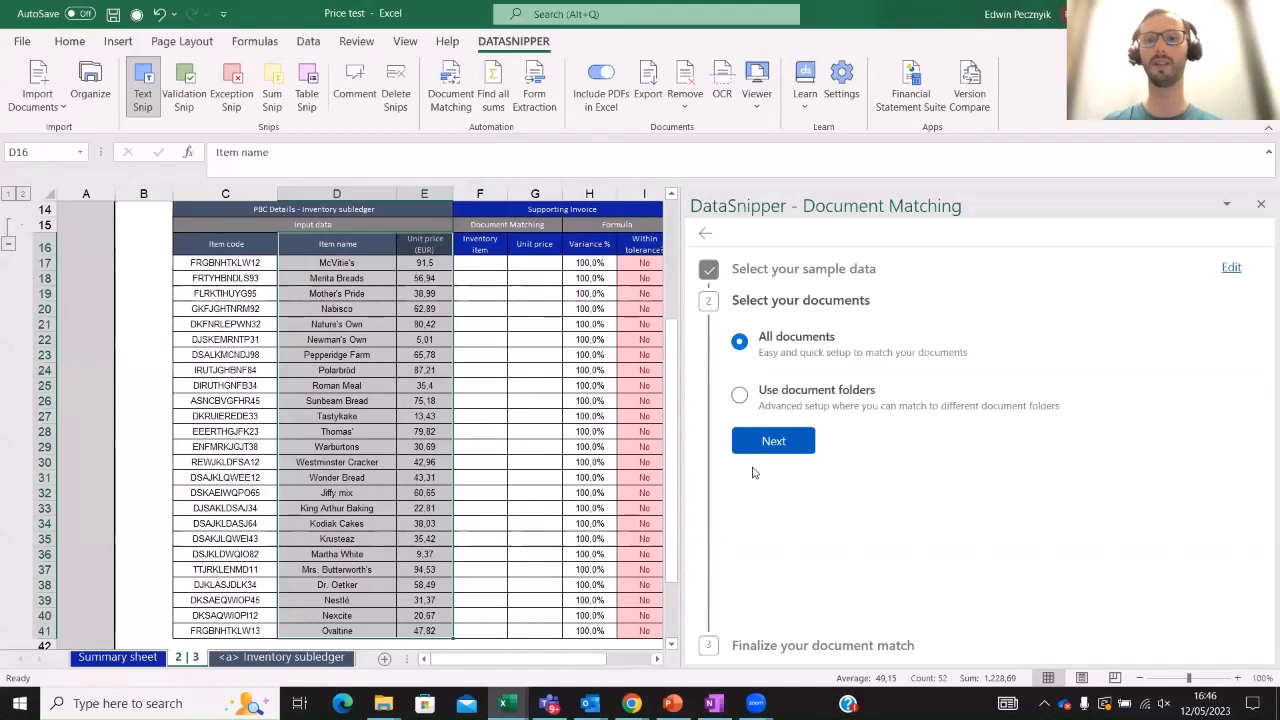
pyautogui.click(773, 440)
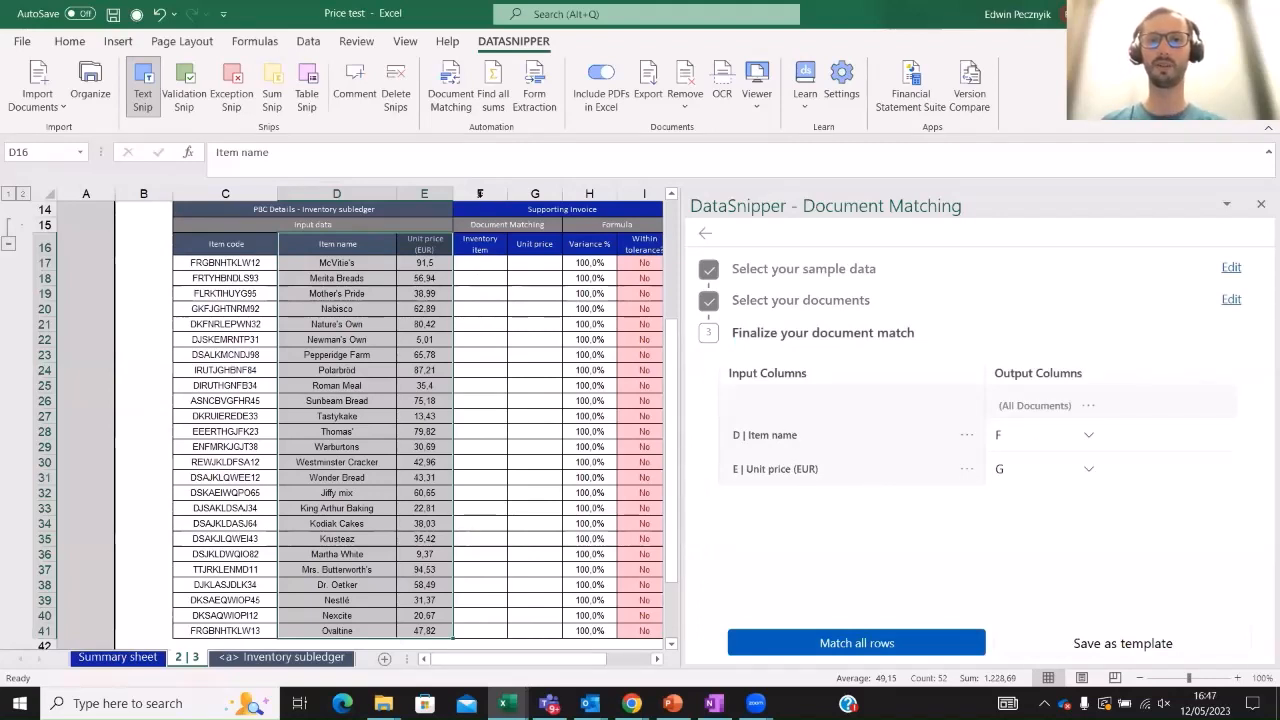
# Check that output columns F and G correspond to the Inventory item and Unit price columns of the supporting invoice
pyautogui.click(481, 193)
pyautogui.click(543, 193)
pyautogui.click(485, 191)
pyautogui.click(534, 193)
pyautogui.click(481, 193)
pyautogui.scroll(2, 474, 364)
pyautogui.scroll(1, 474, 364)
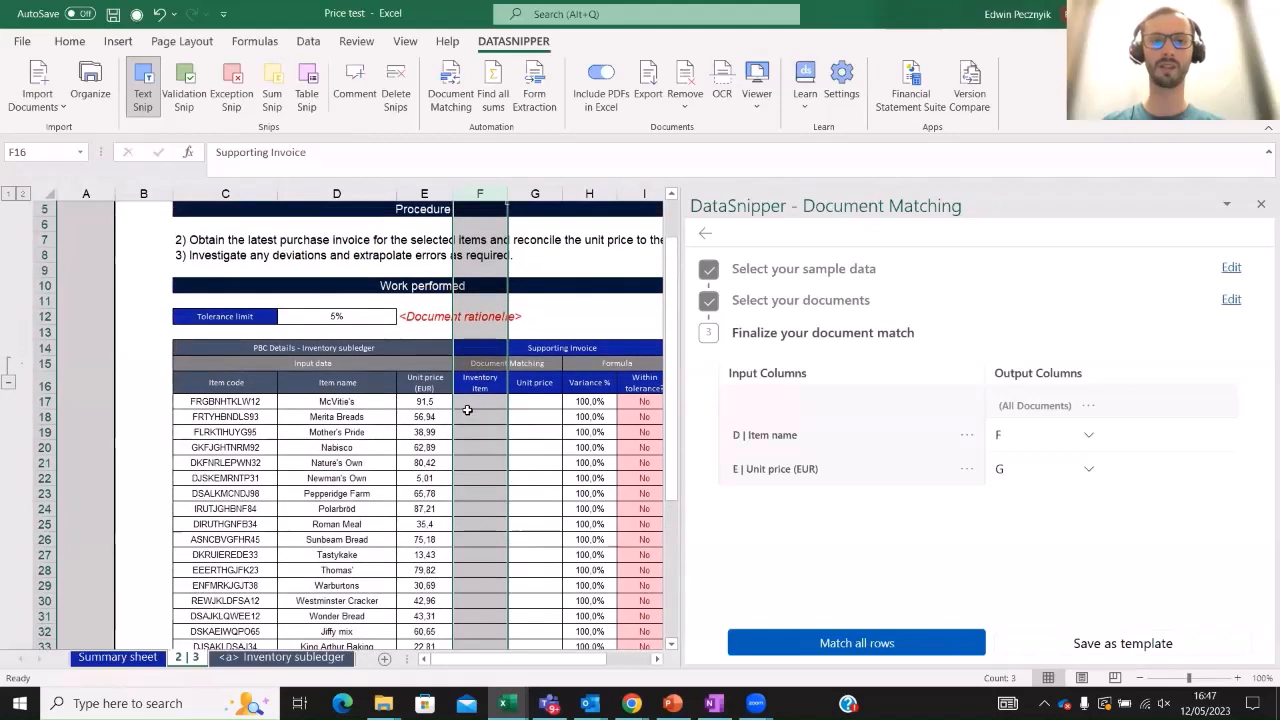
# Compare the first item's unit price in E17 with the tolerance limit in D12
pyautogui.click(460, 412)
pyautogui.click(424, 402)
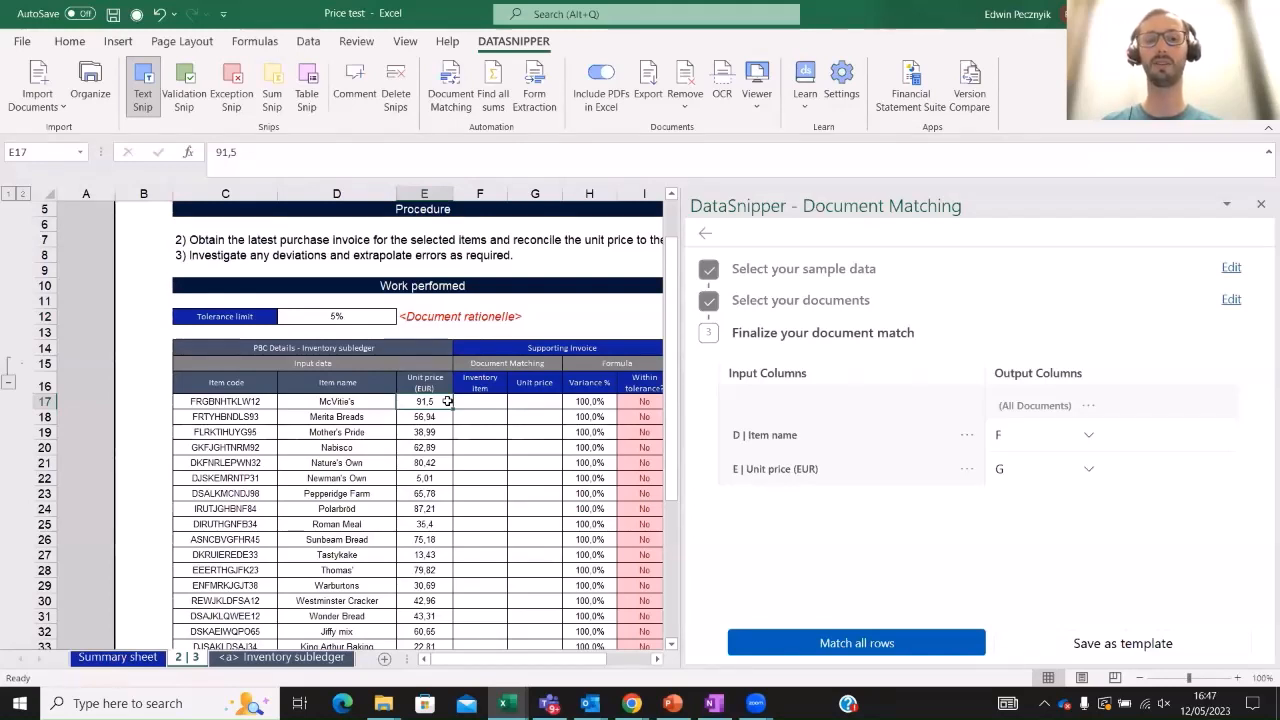
pyautogui.click(365, 316)
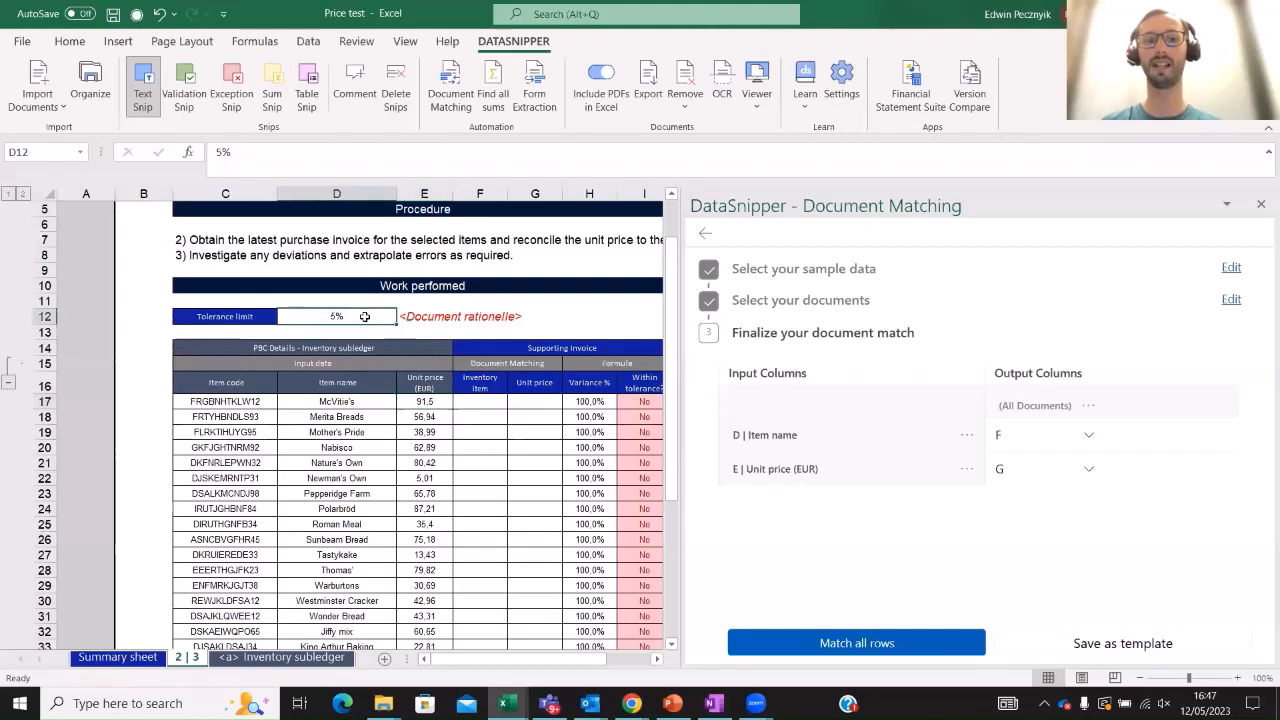
pyautogui.click(411, 406)
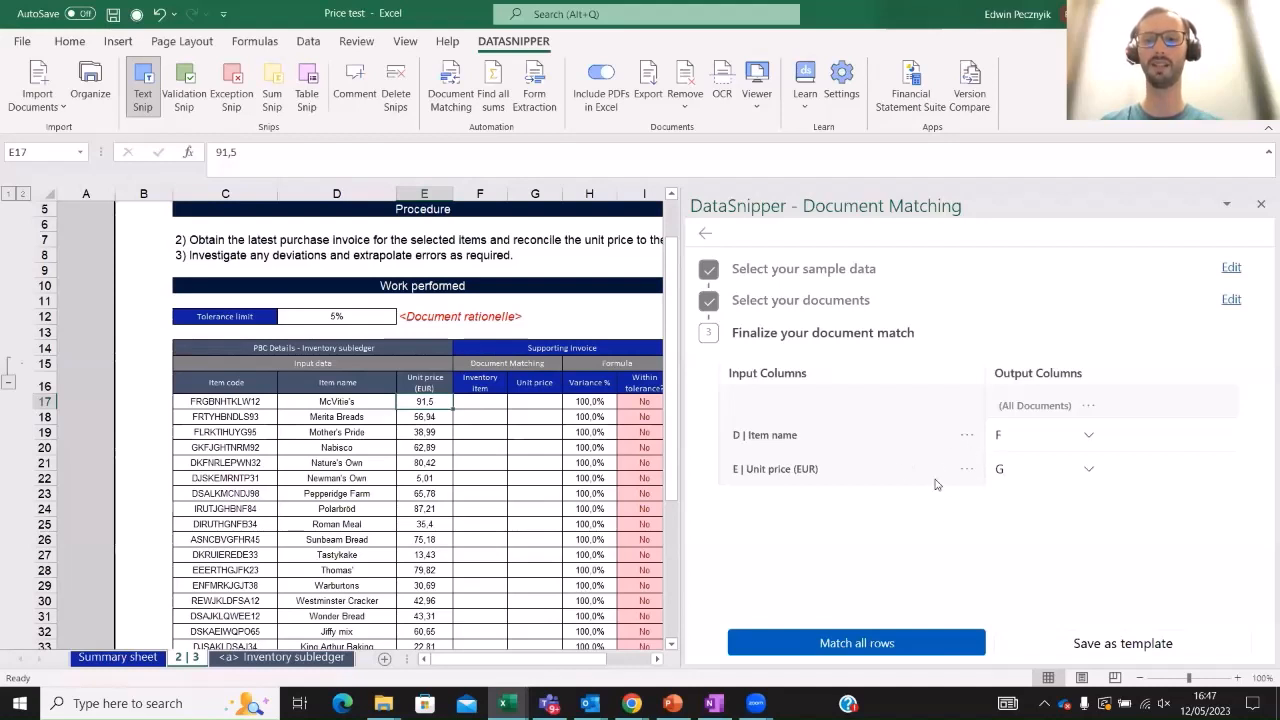
# Set the amount threshold of the Unit price (EUR) input column to a percentage of 5
pyautogui.click(967, 470)
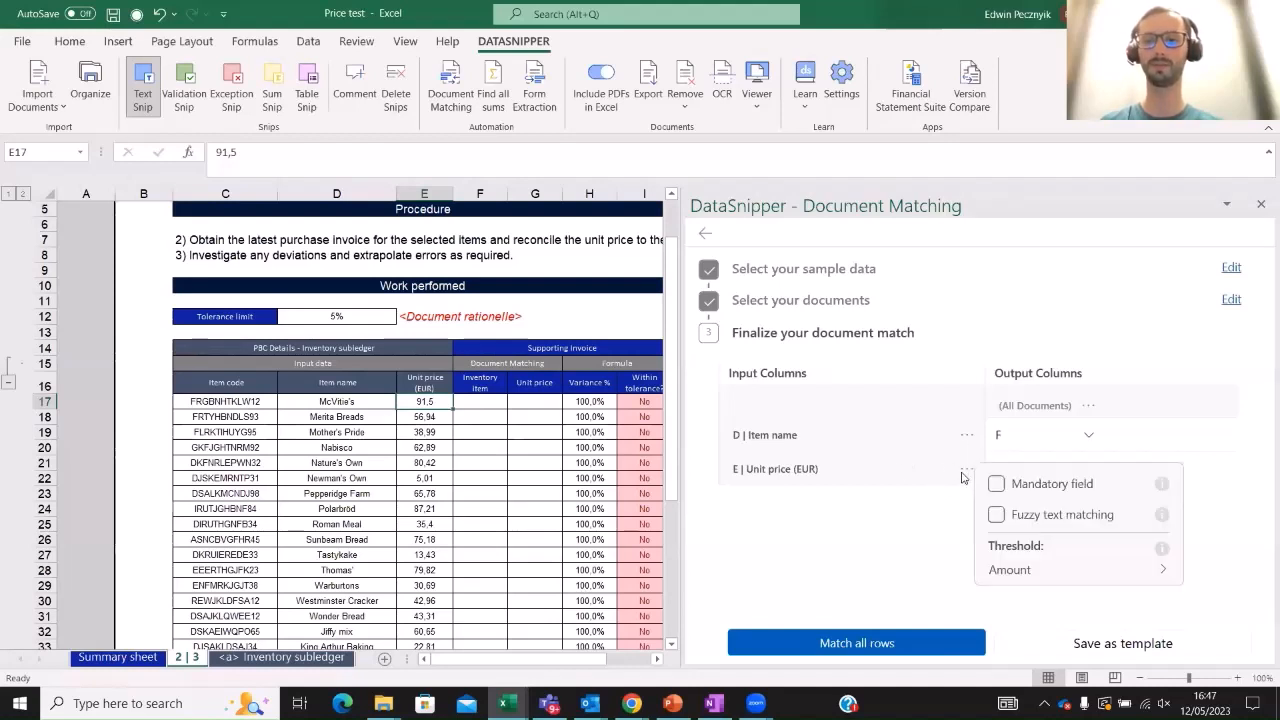
pyautogui.click(1012, 570)
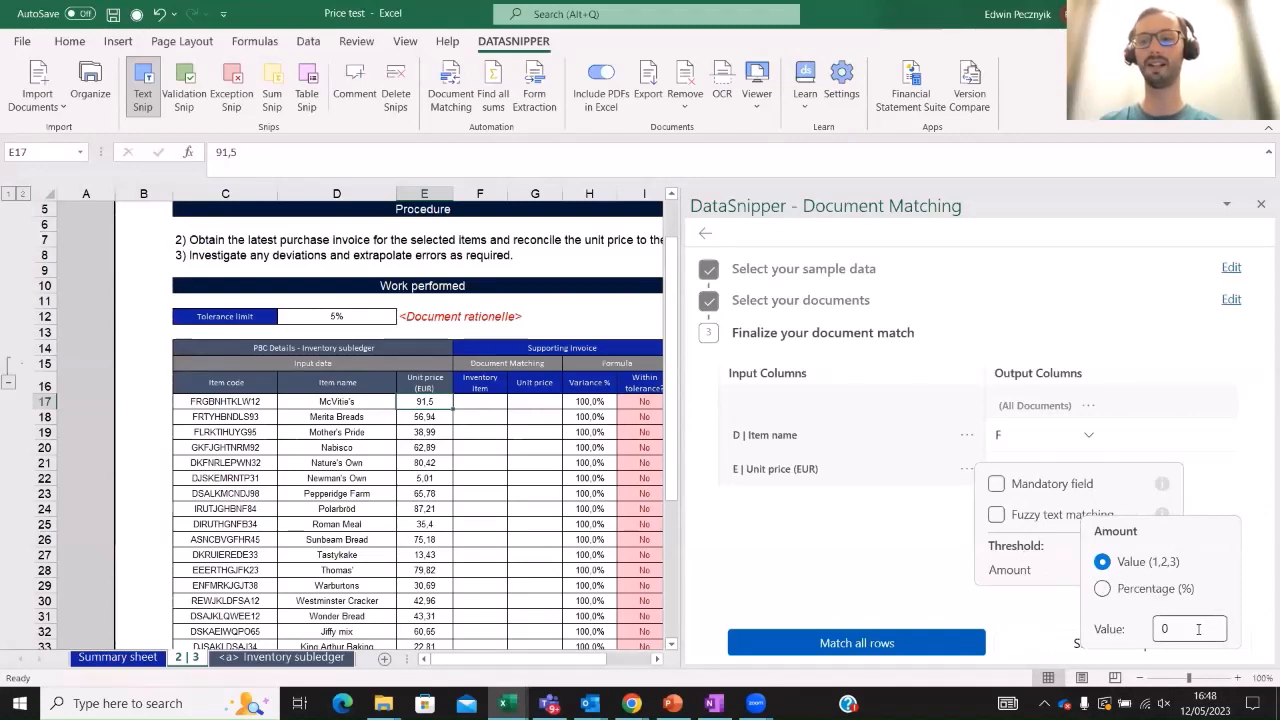
pyautogui.moveTo(1198, 628); pyautogui.dragTo(1150, 630)
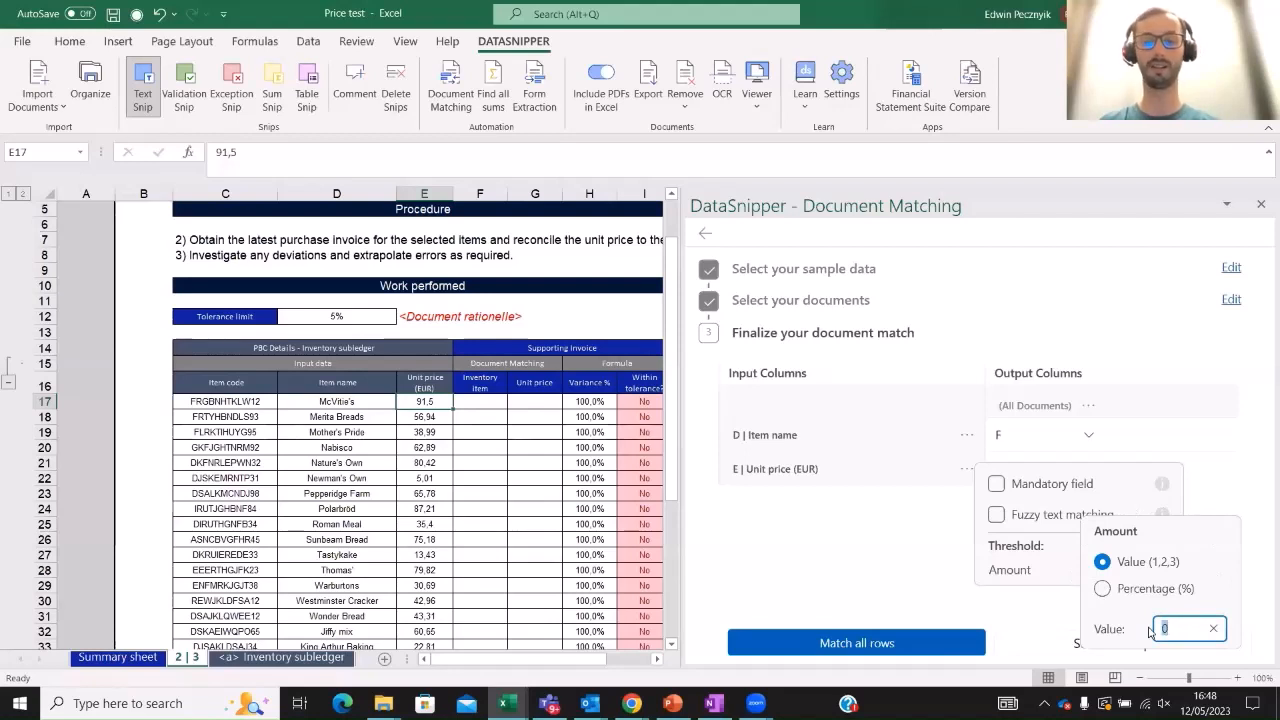
pyautogui.write('1')
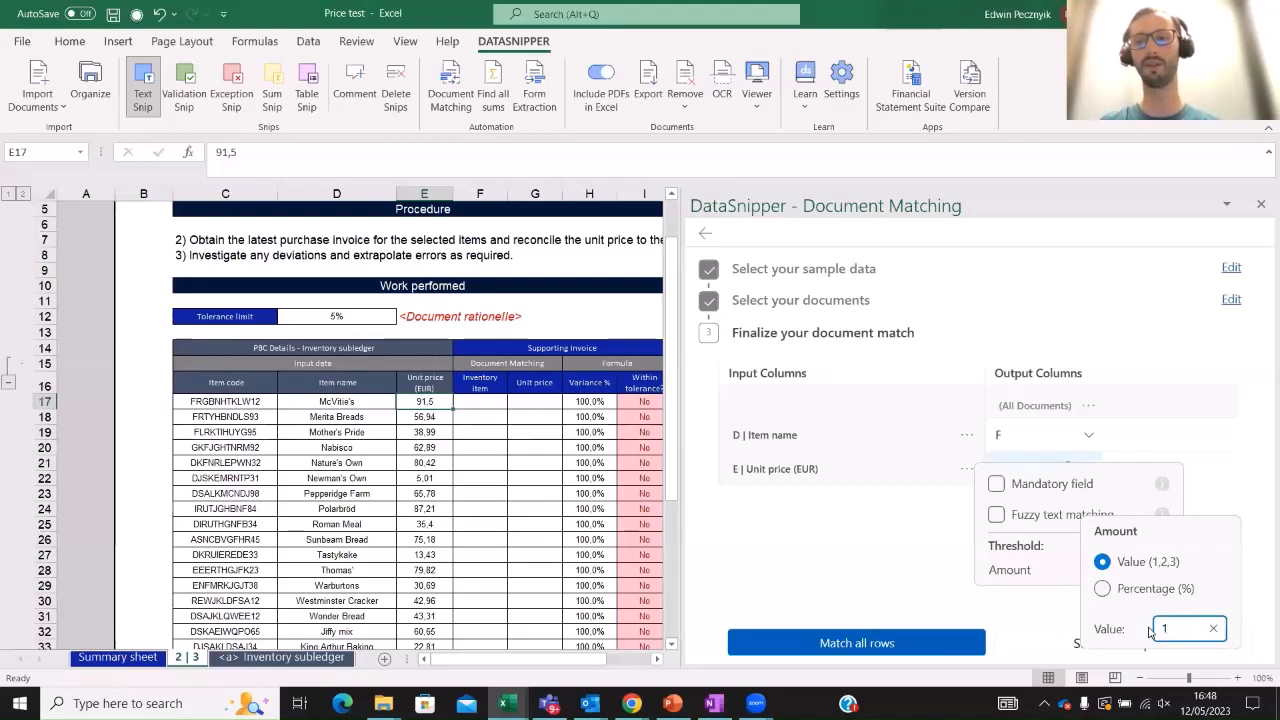
pyautogui.press('BackSpace')
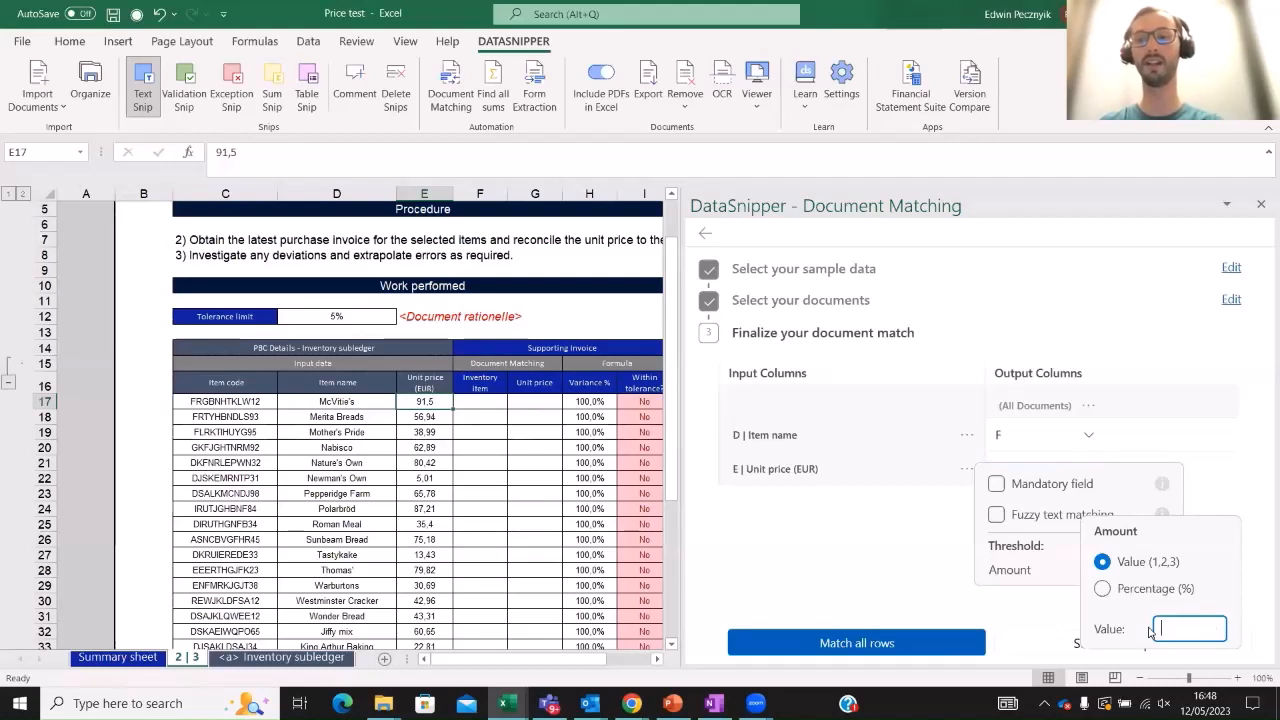
pyautogui.click(1103, 589)
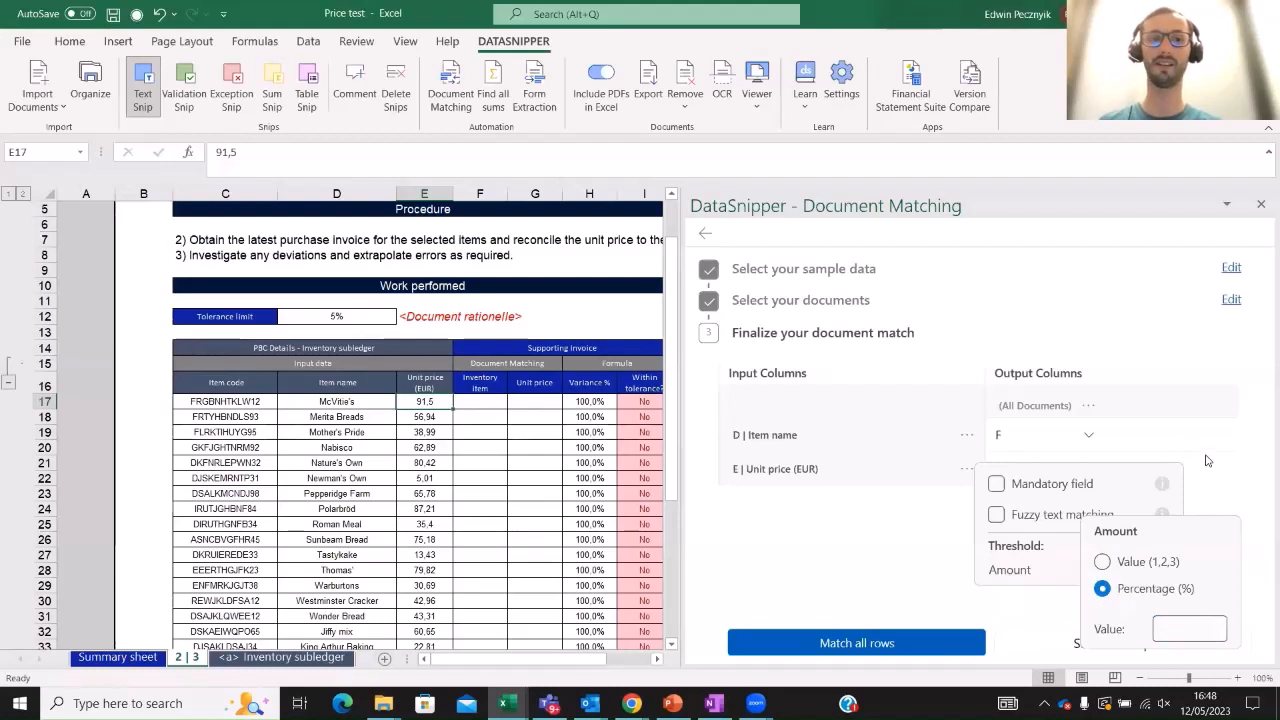
pyautogui.click(1172, 627)
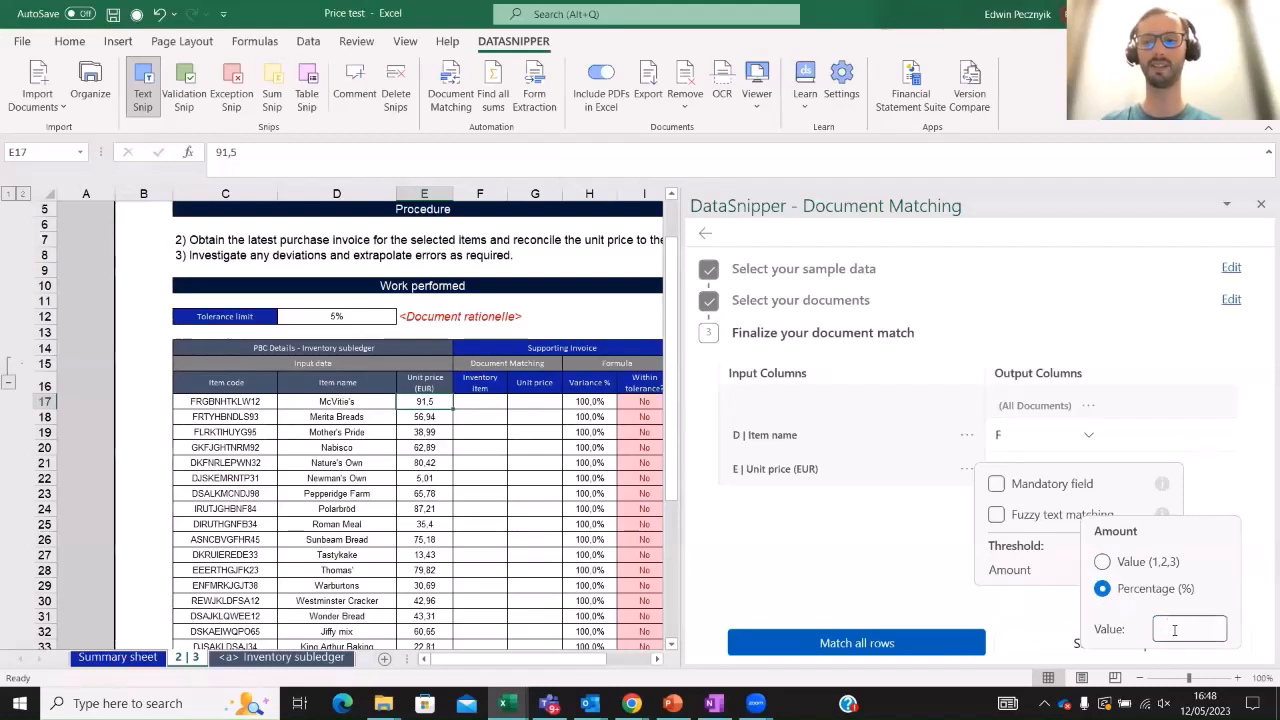
pyautogui.click(1178, 630)
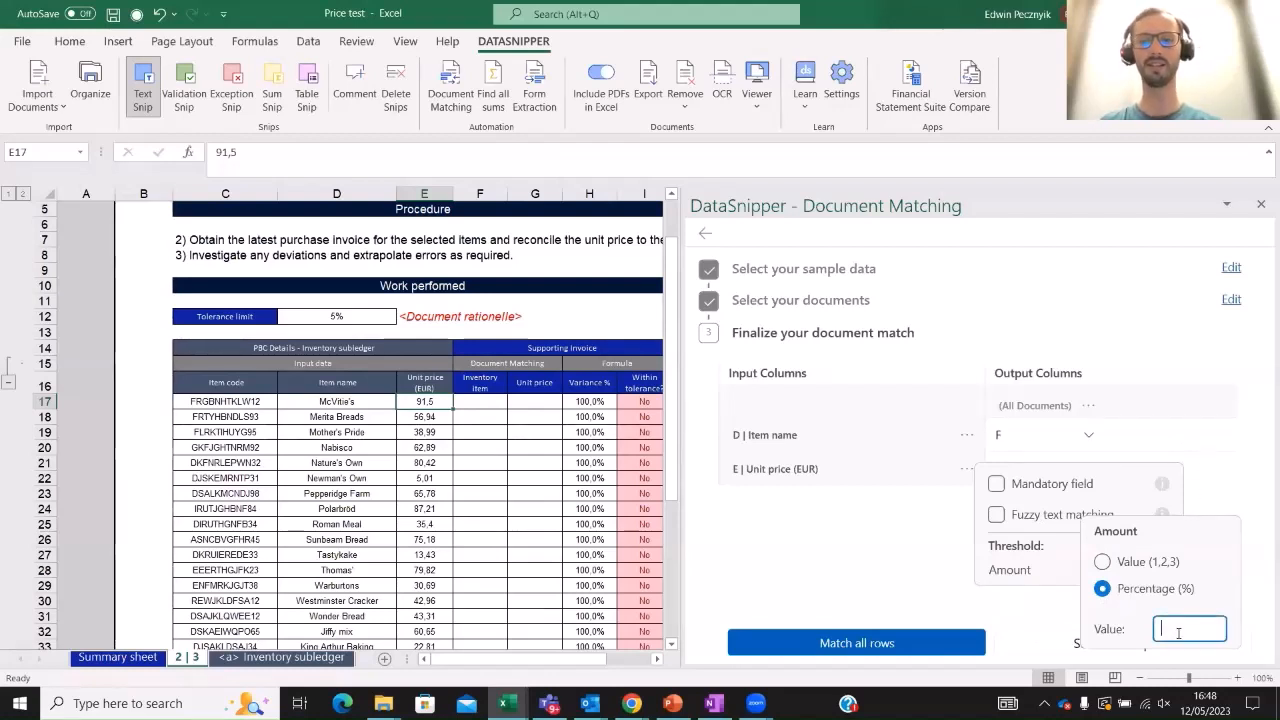
pyautogui.write('5')
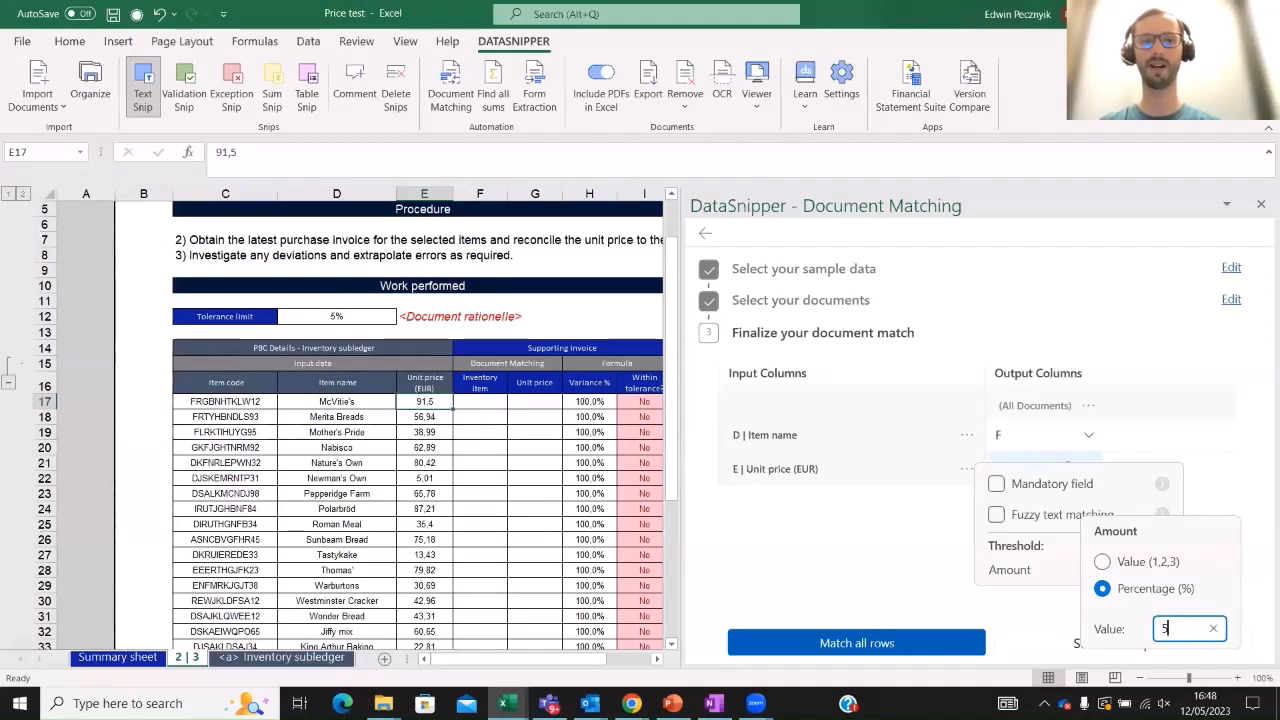
pyautogui.click(915, 568)
pyautogui.click(902, 560)
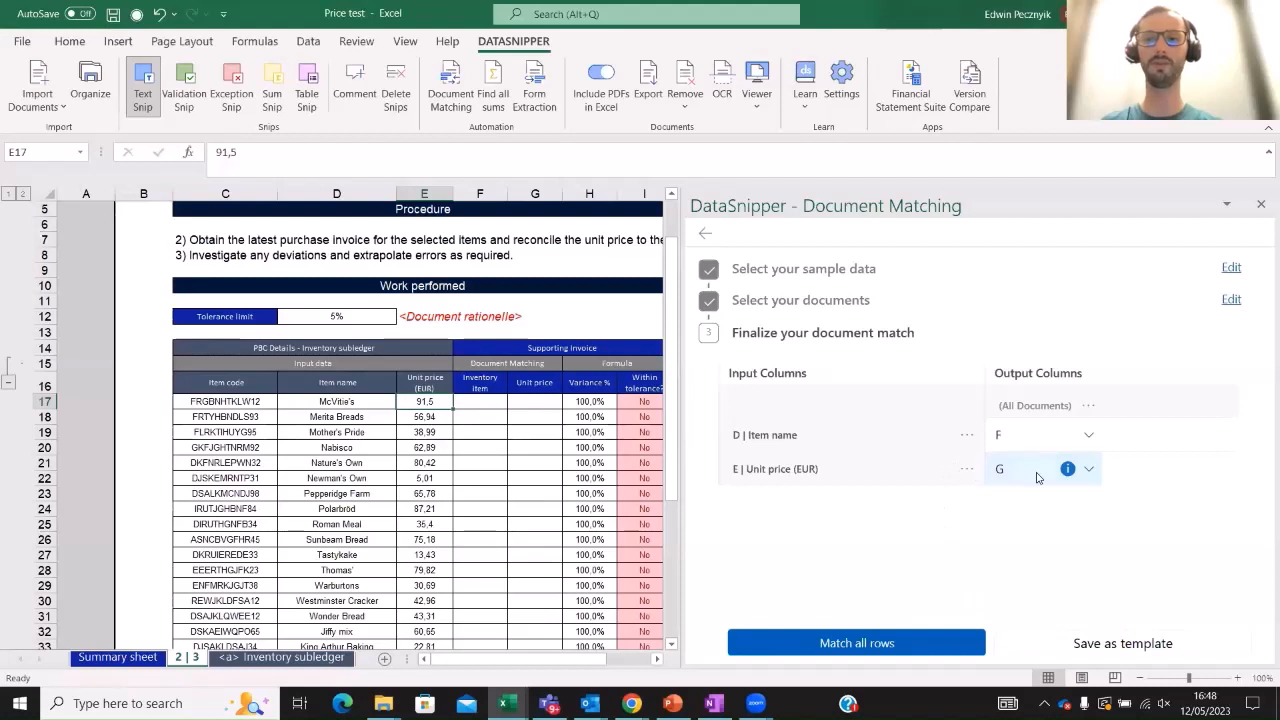
# Run Document Matching for all rows and close the matching pane
pyautogui.moveTo(1067, 470)
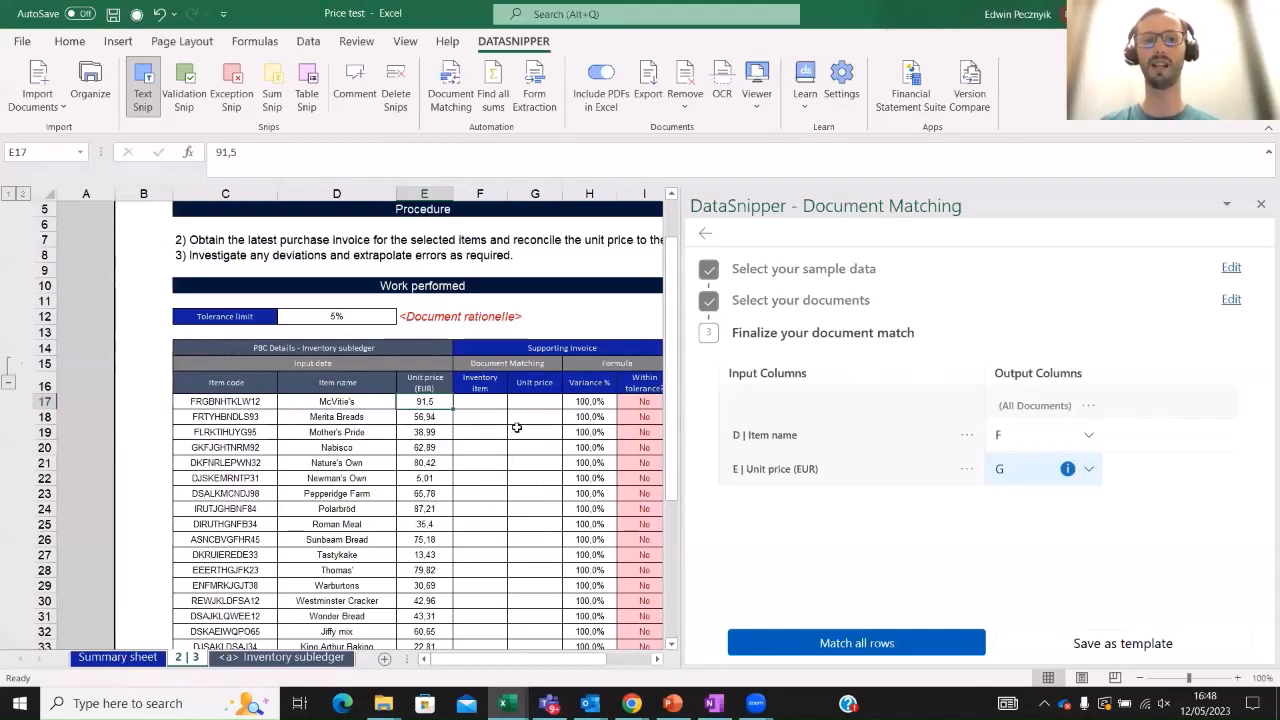
pyautogui.click(966, 630)
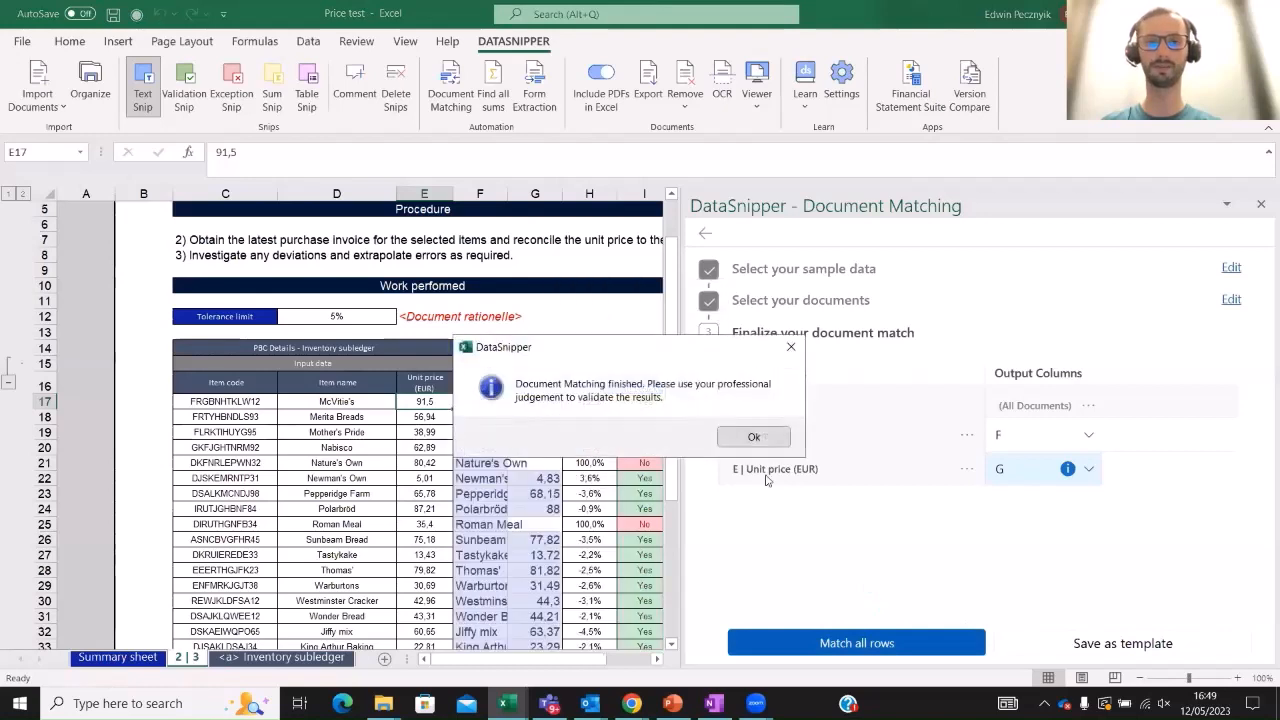
pyautogui.click(752, 438)
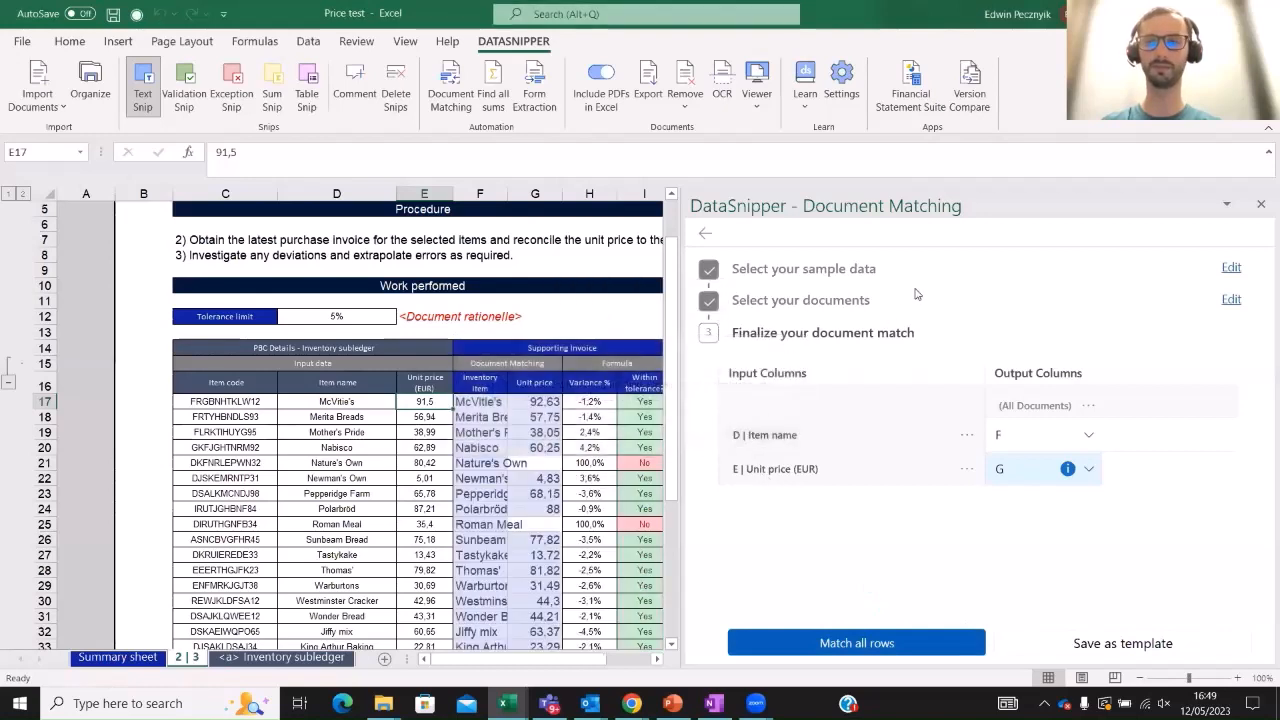
pyautogui.click(1261, 205)
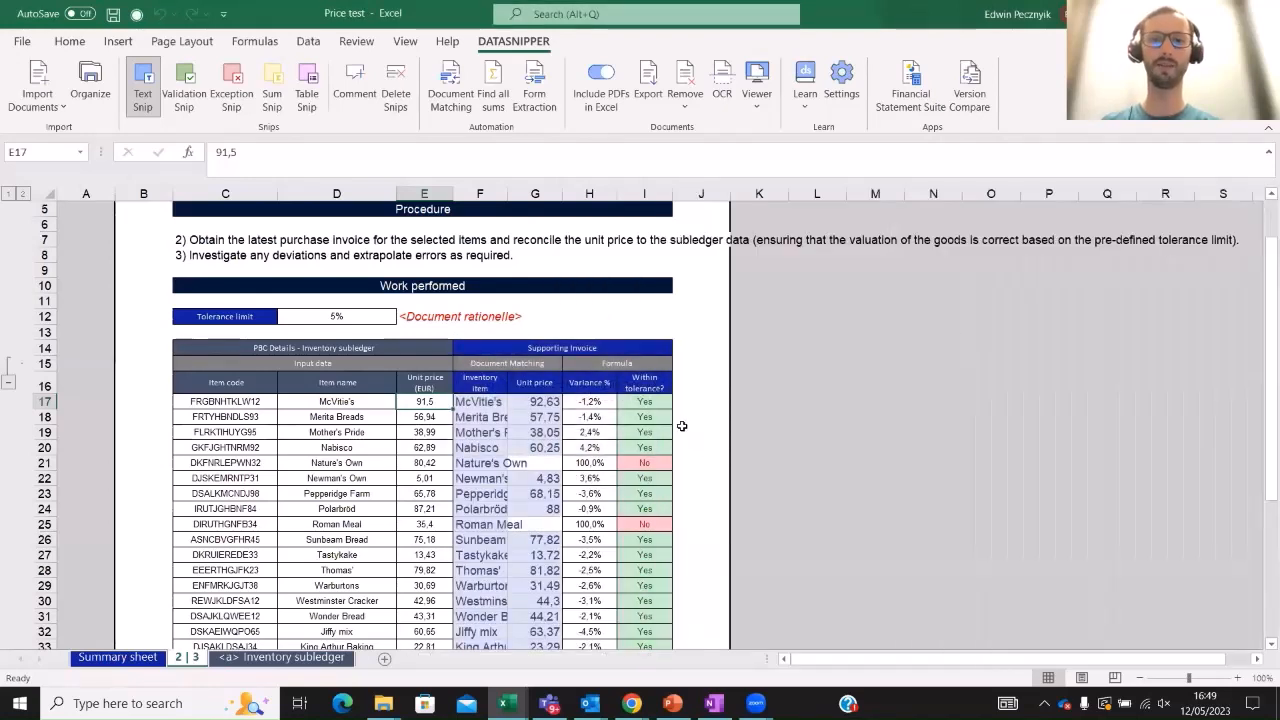
# Trace the matched McVitie's item name and unit price in row 17 back to their supporting invoice
pyautogui.scroll(-1, 683, 419)
pyautogui.scroll(-1, 683, 419)
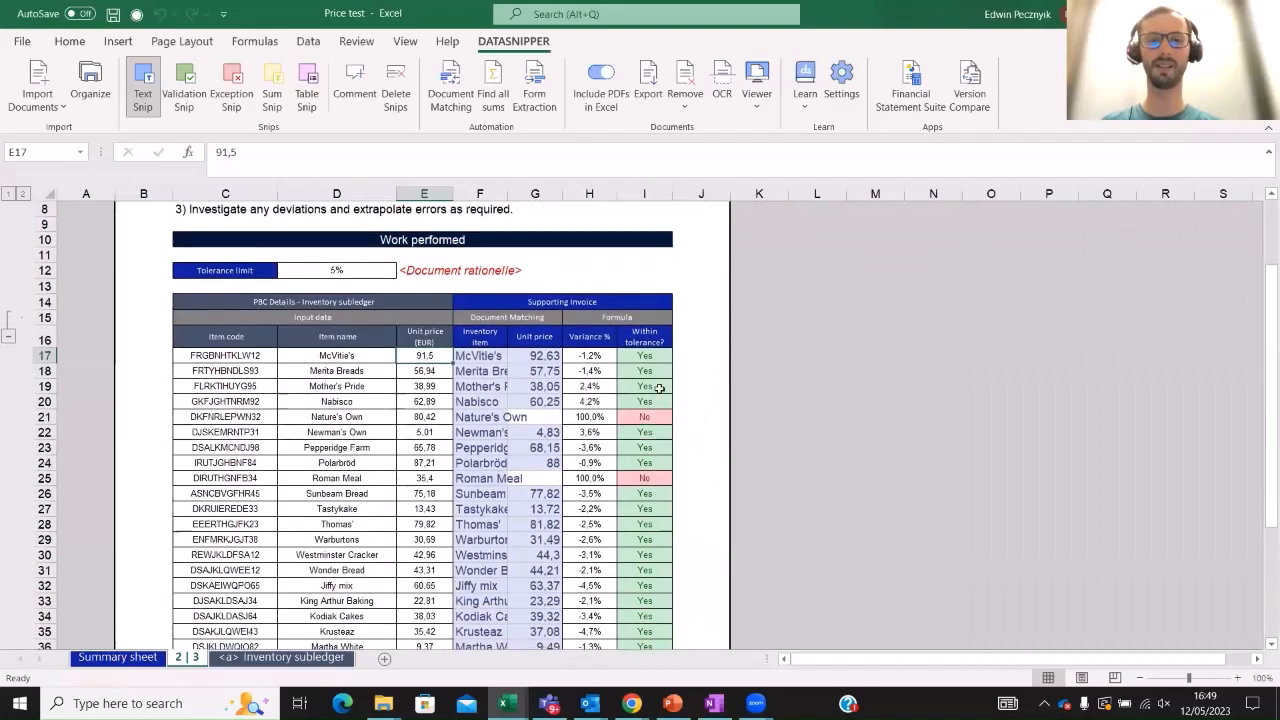
pyautogui.click(477, 358)
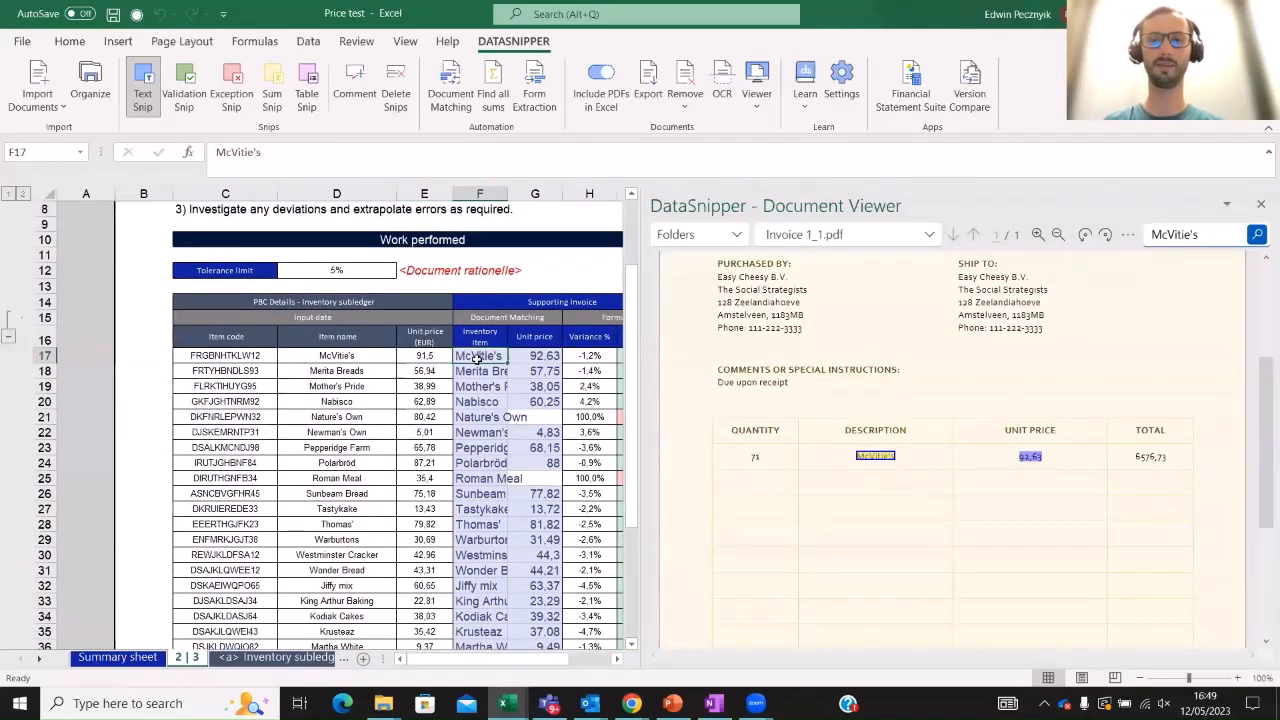
pyautogui.press('Right')
pyautogui.press('Left')
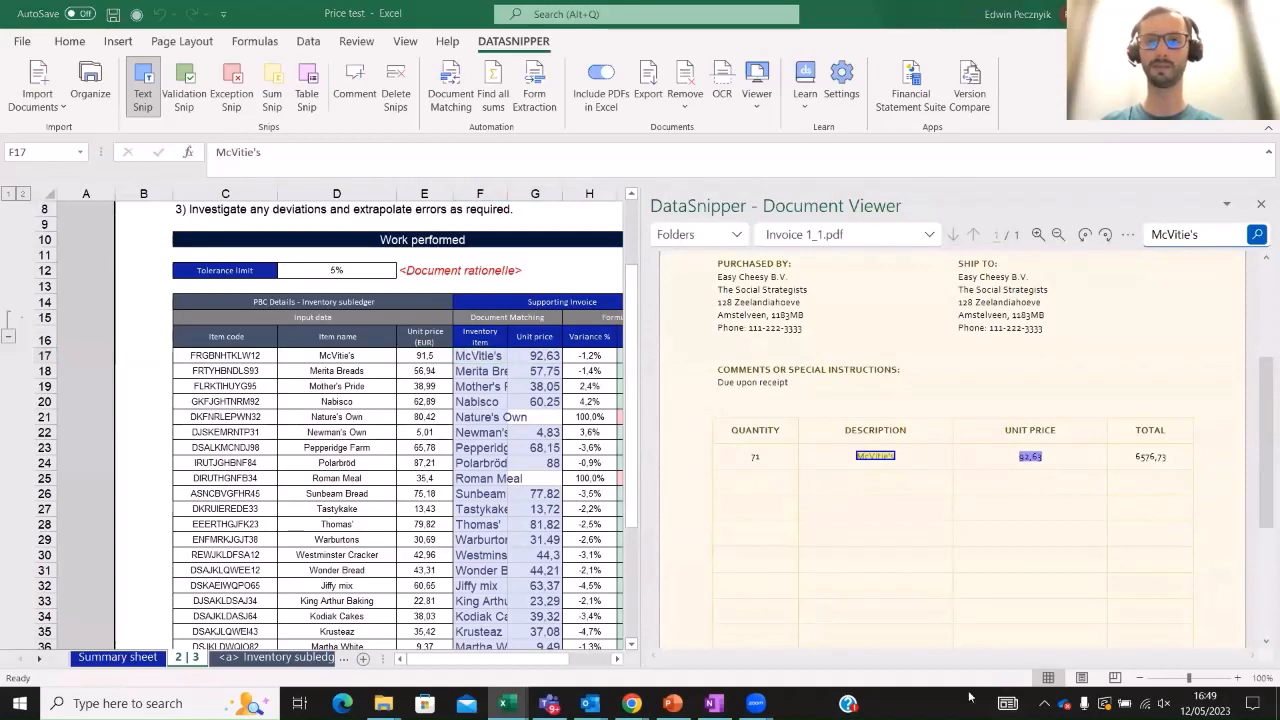
pyautogui.click(487, 357)
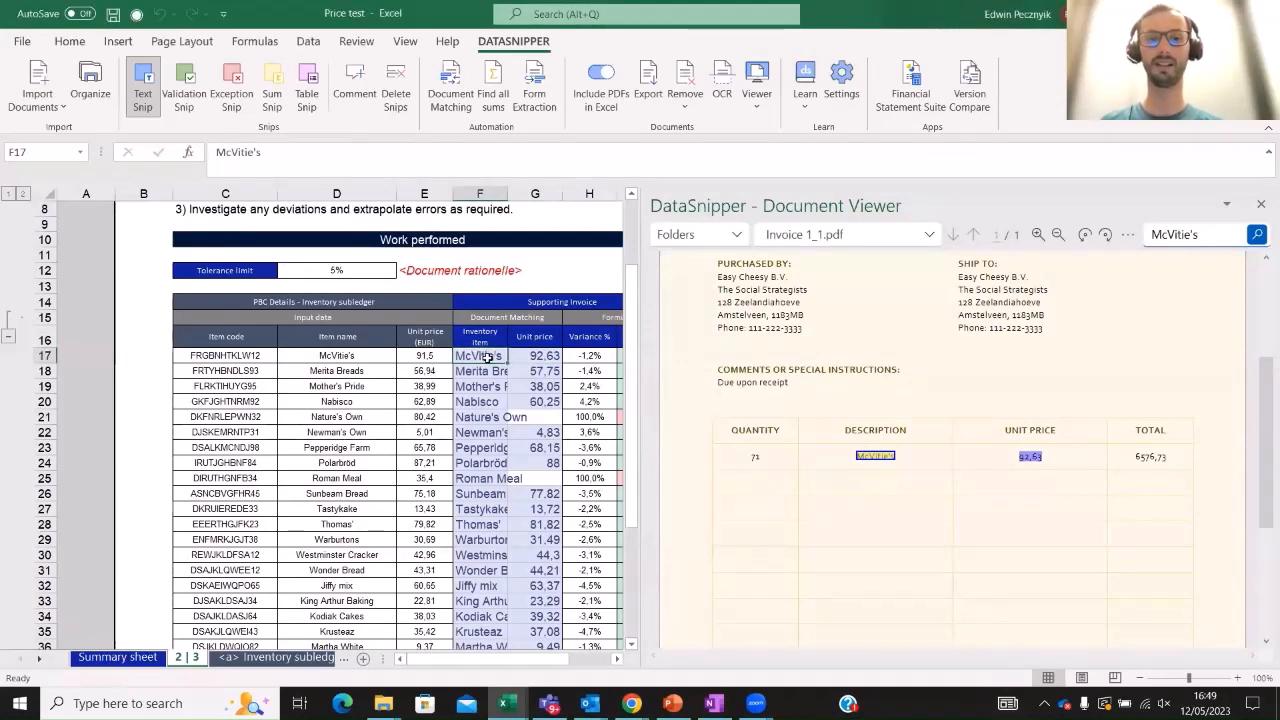
pyautogui.press('Right')
pyautogui.press('Right')
pyautogui.press('Right')
pyautogui.press('Left')
pyautogui.press('Left')
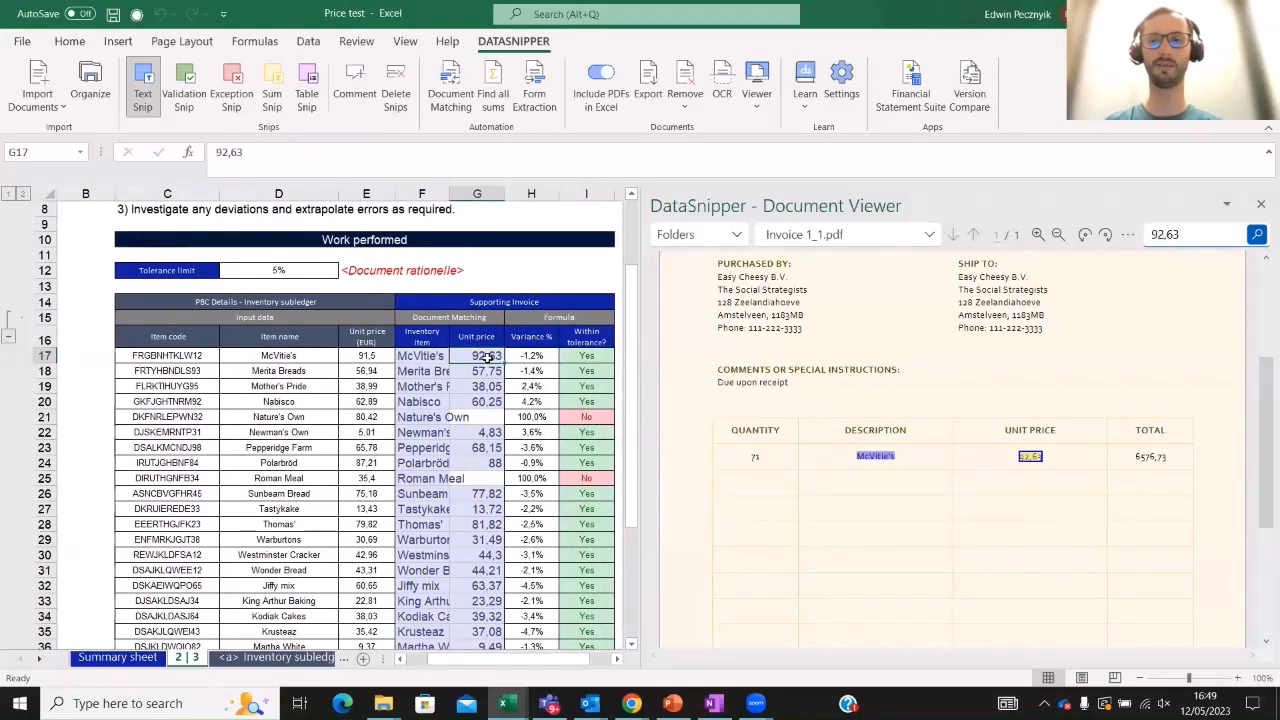
pyautogui.press('Left')
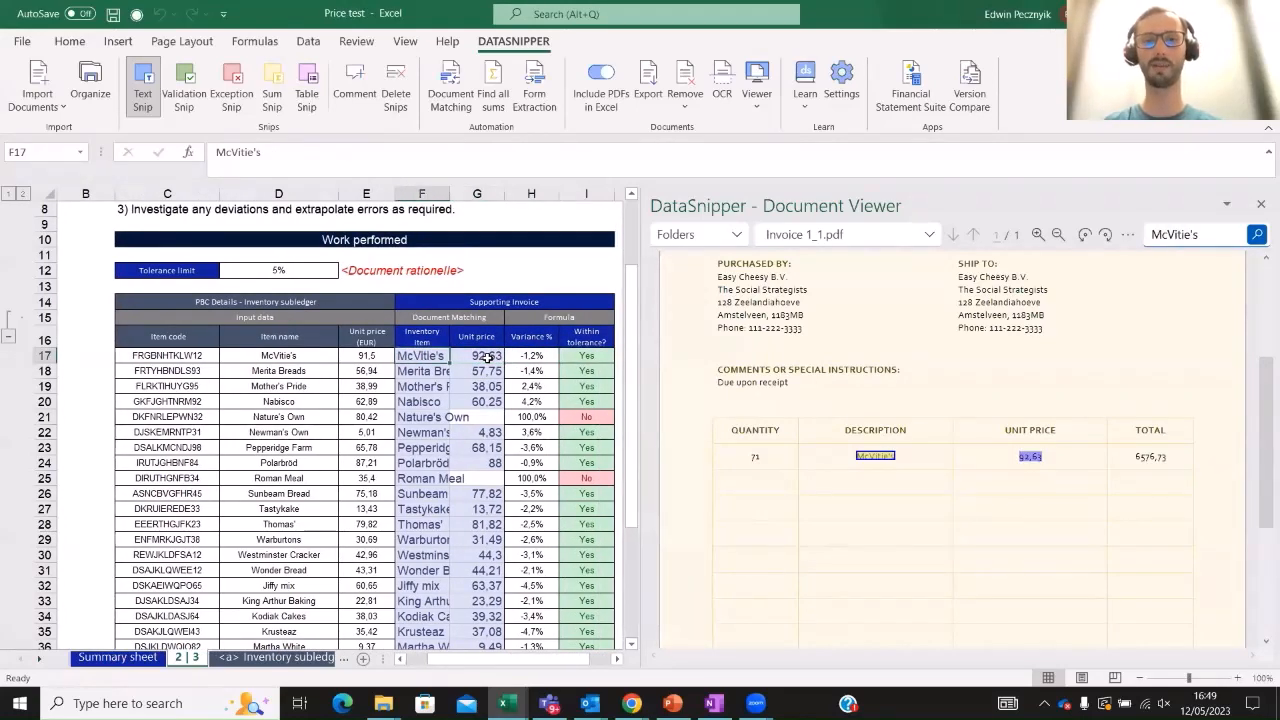
# Review the variance and within-tolerance formulas for McVitie's in H17 and I17
pyautogui.press('Right')
pyautogui.press('Right')
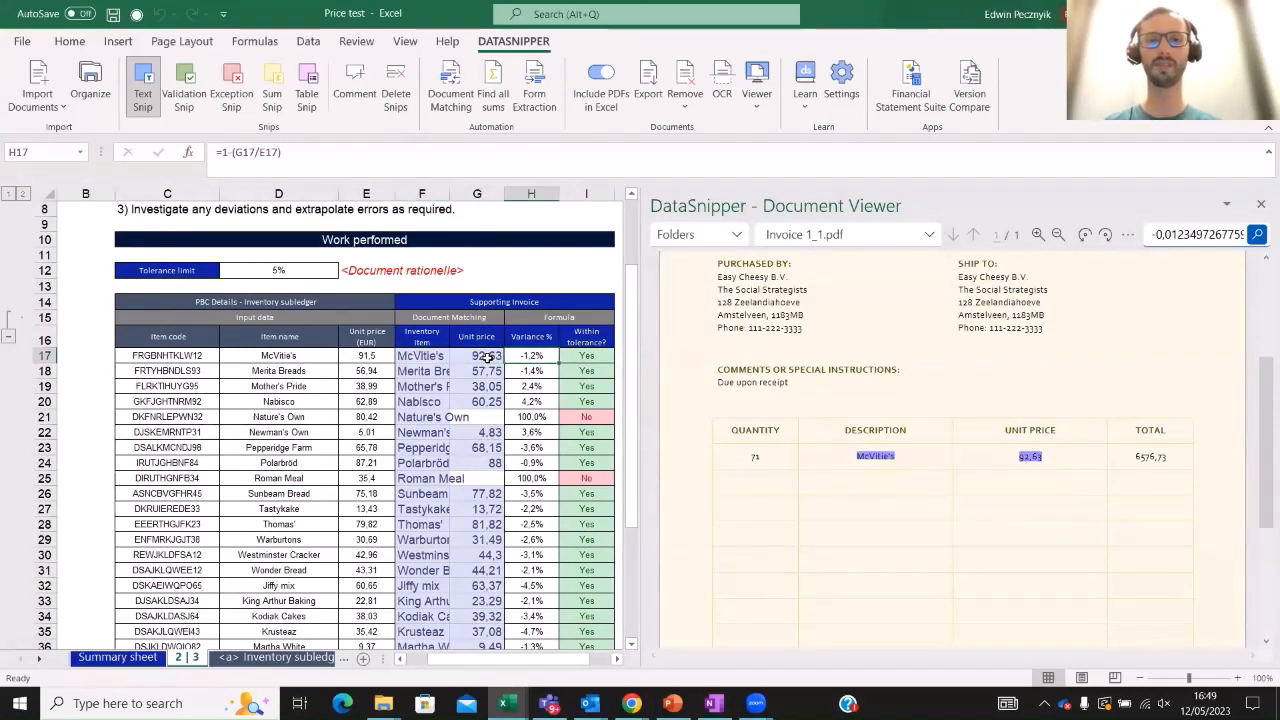
pyautogui.press('Right')
pyautogui.press('Left')
pyautogui.press('Right')
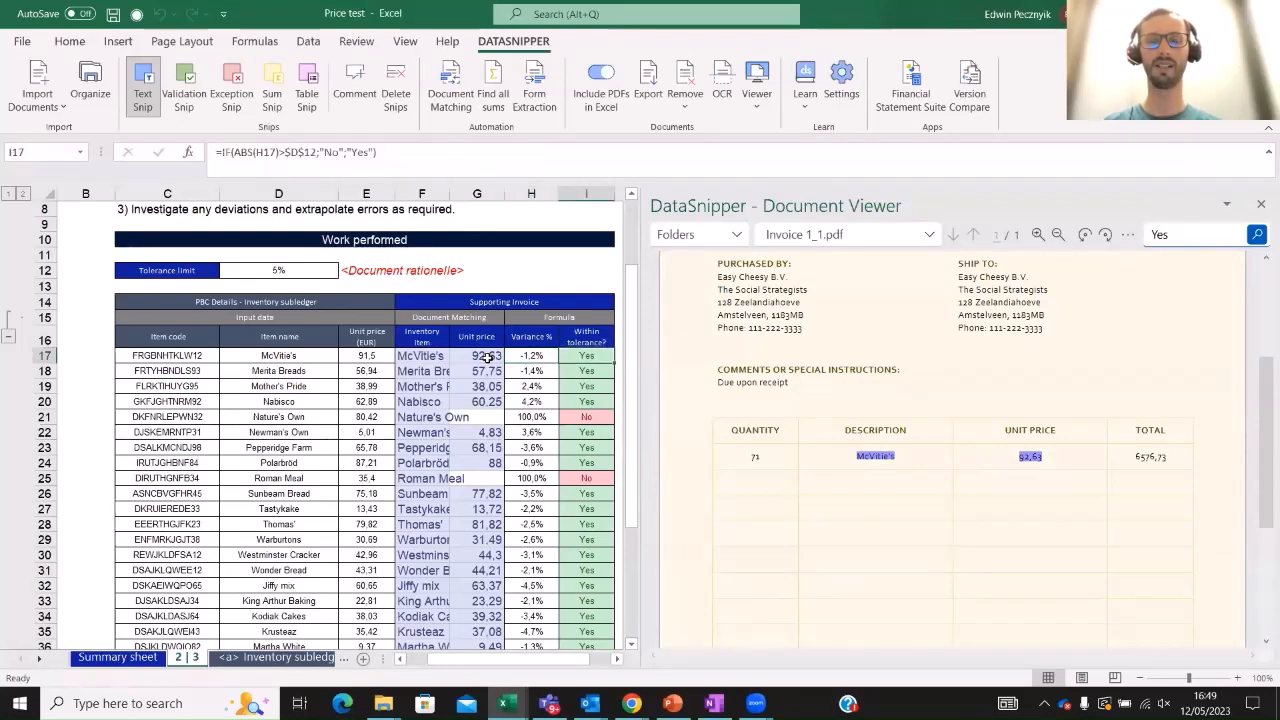
pyautogui.press('Left')
pyautogui.press('Left')
pyautogui.press('Left')
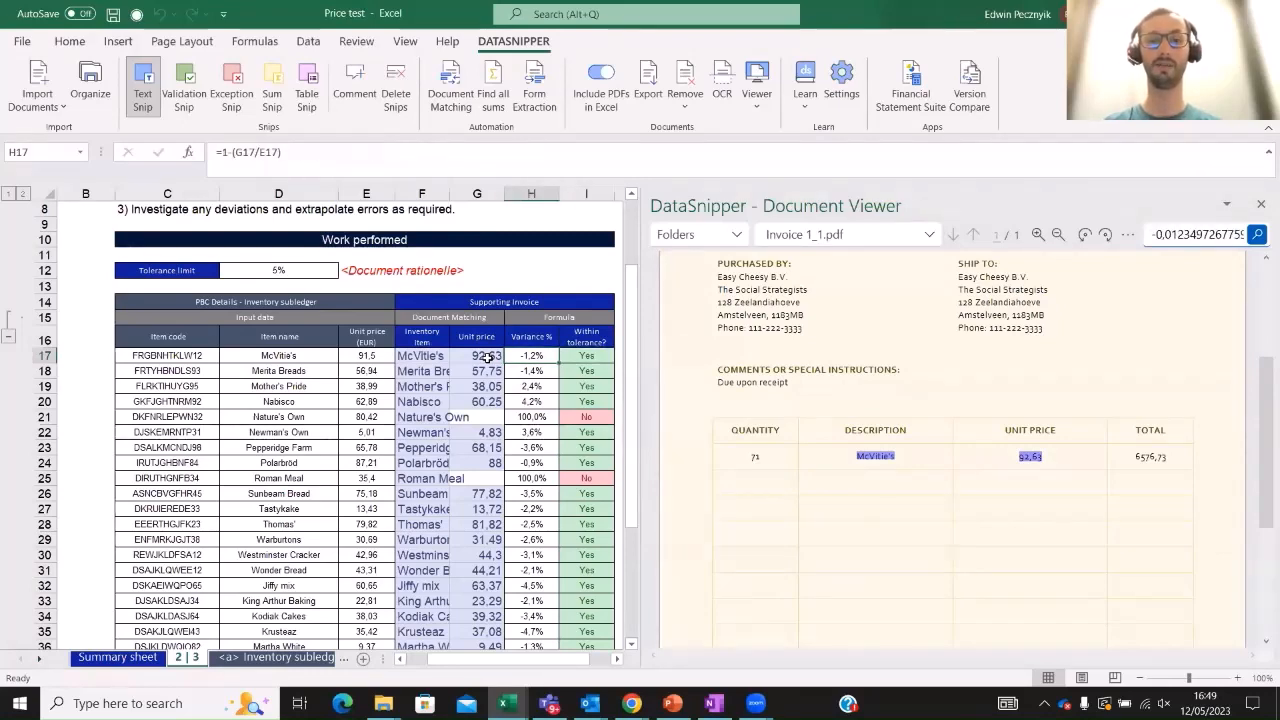
# Autofit the Inventory item column to the Merita Breads entry in F18
pyautogui.press('Down')
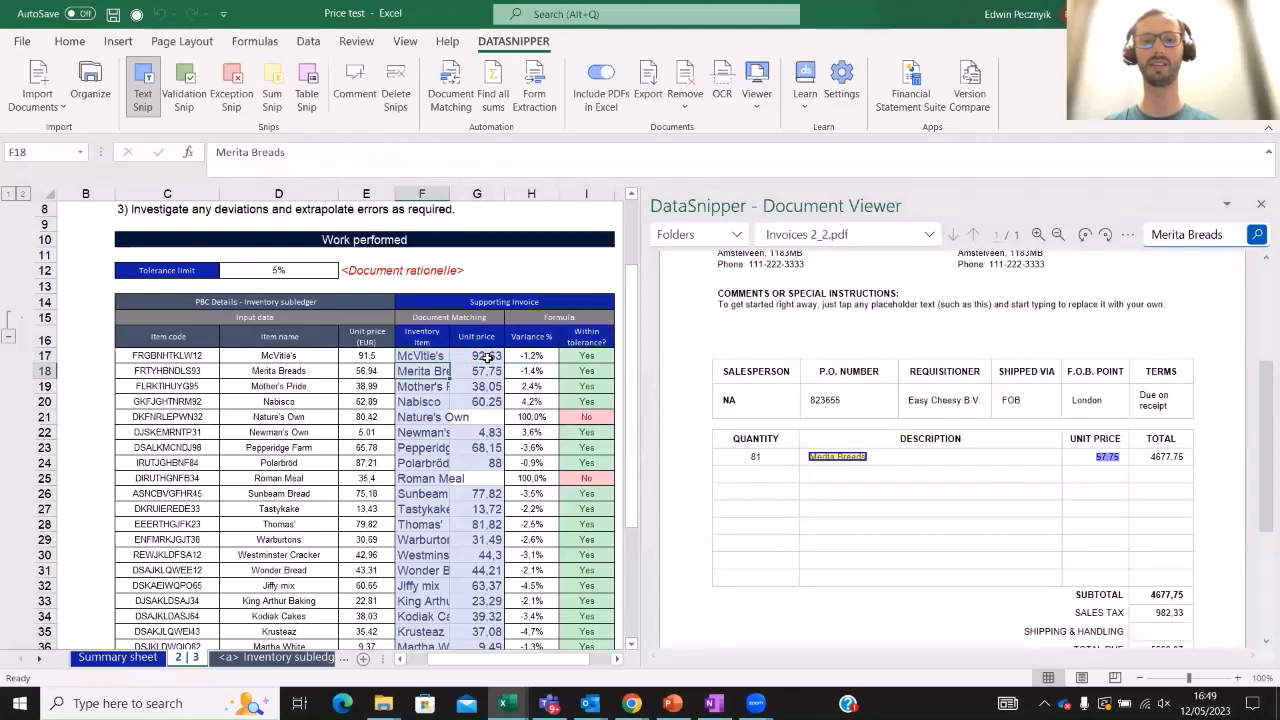
pyautogui.hotkey('alt', 'h')
pyautogui.press('o')
pyautogui.press('i')
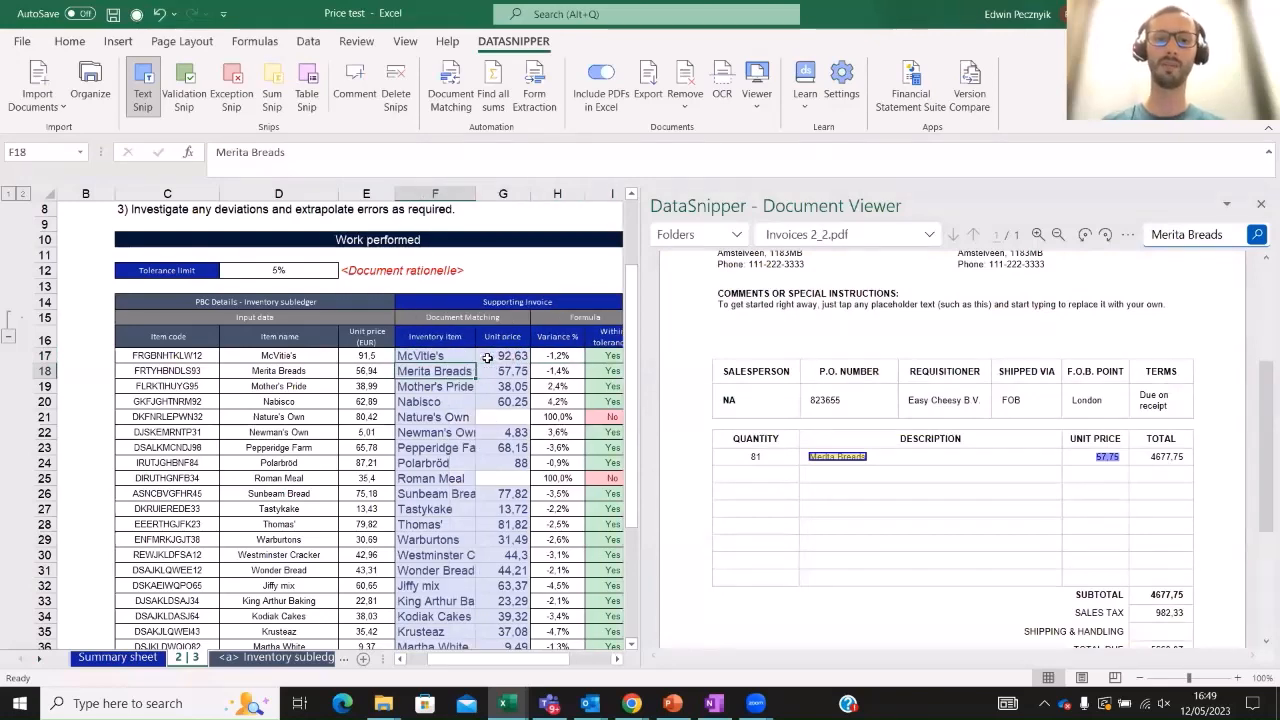
# Fill the empty unit price cells for Nature's Own and Roman Meal, G21 and G25, with yellow
pyautogui.click(508, 416)
pyautogui.scroll(-2, 506, 380)
pyautogui.scroll(1, 506, 376)
pyautogui.keyDown('ctrl'); pyautogui.click(506, 385); pyautogui.keyUp('ctrl')
pyautogui.click(72, 44)
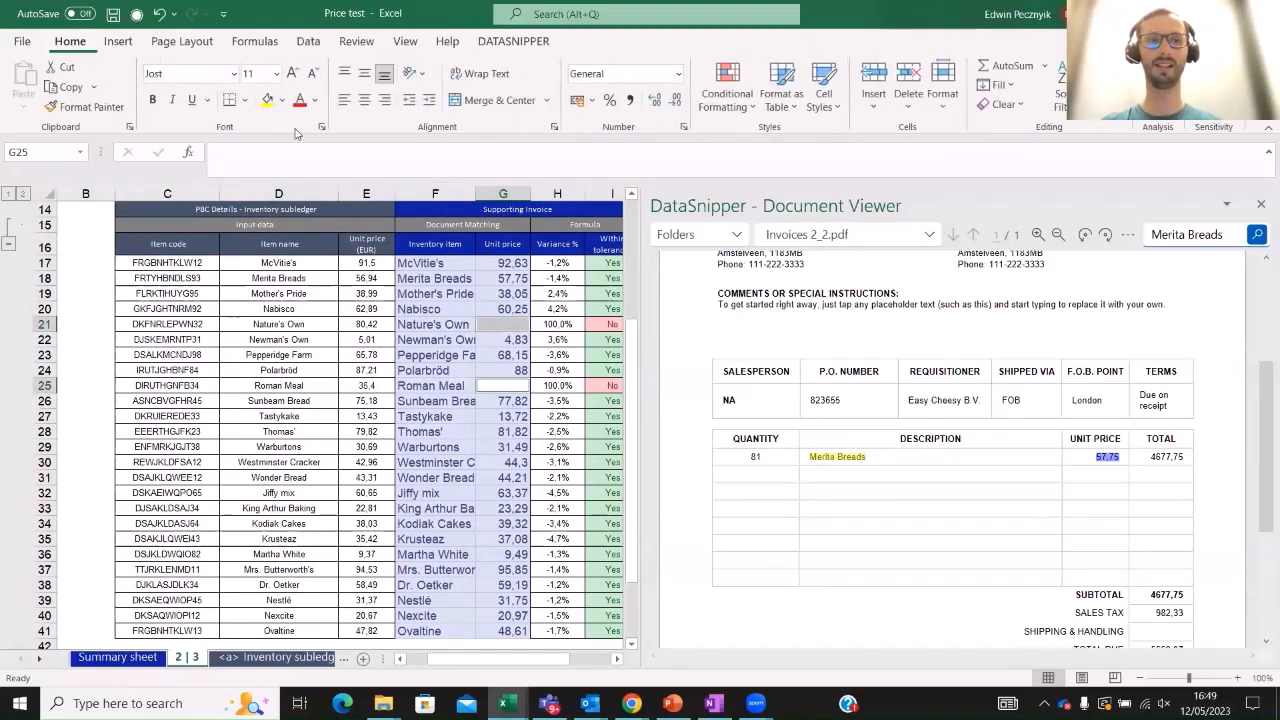
pyautogui.click(266, 99)
# Examine the unit price on the supporting invoice linked to Nature's Own in F21
pyautogui.click(505, 323)
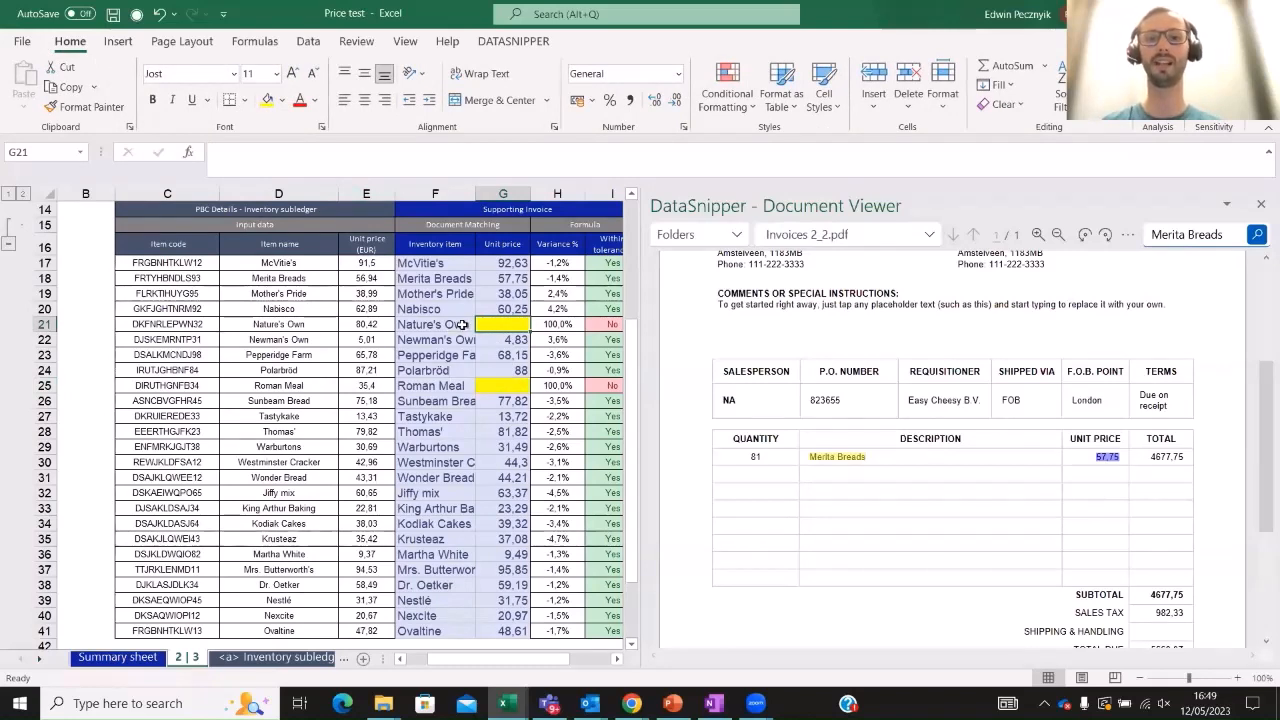
pyautogui.click(462, 325)
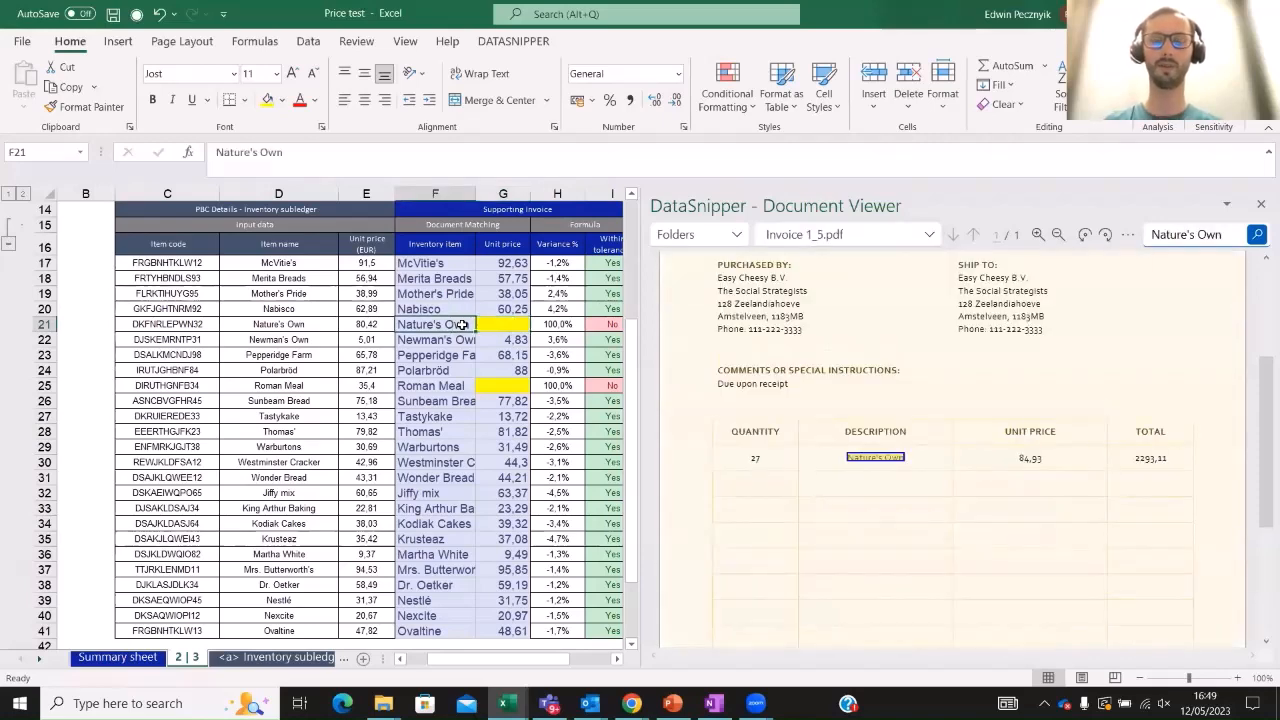
pyautogui.press('Right')
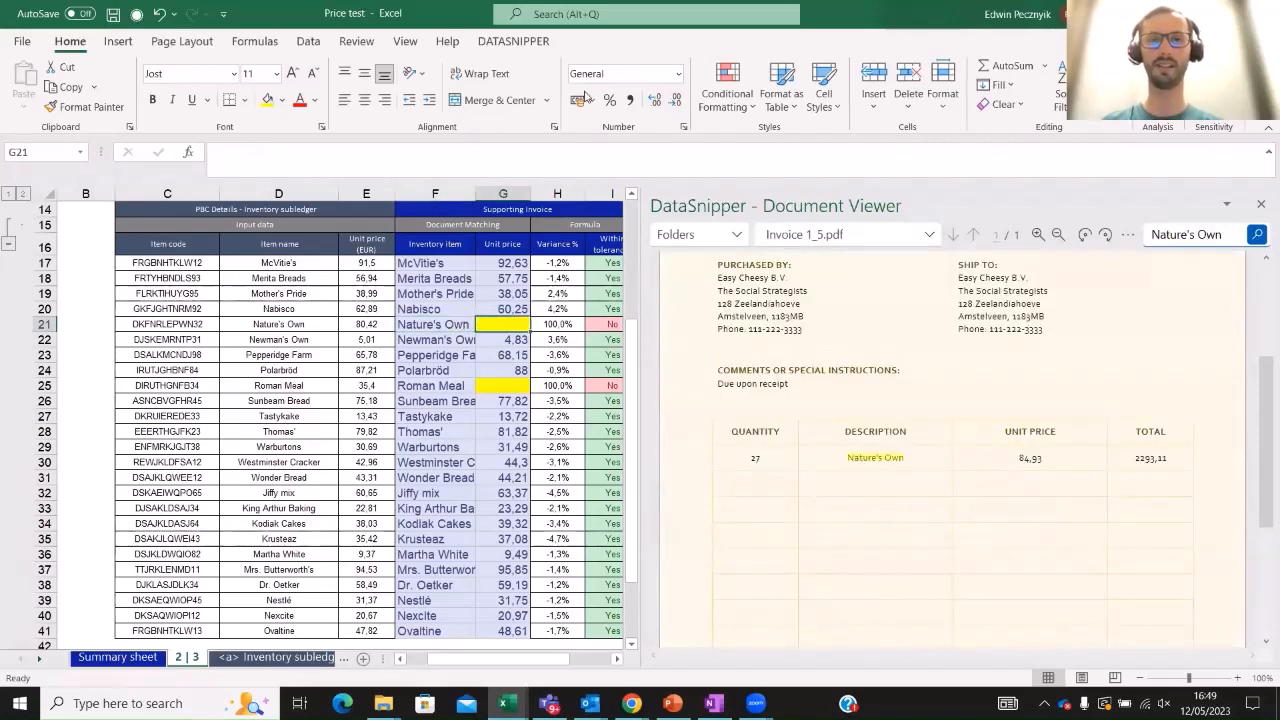
pyautogui.click(455, 326)
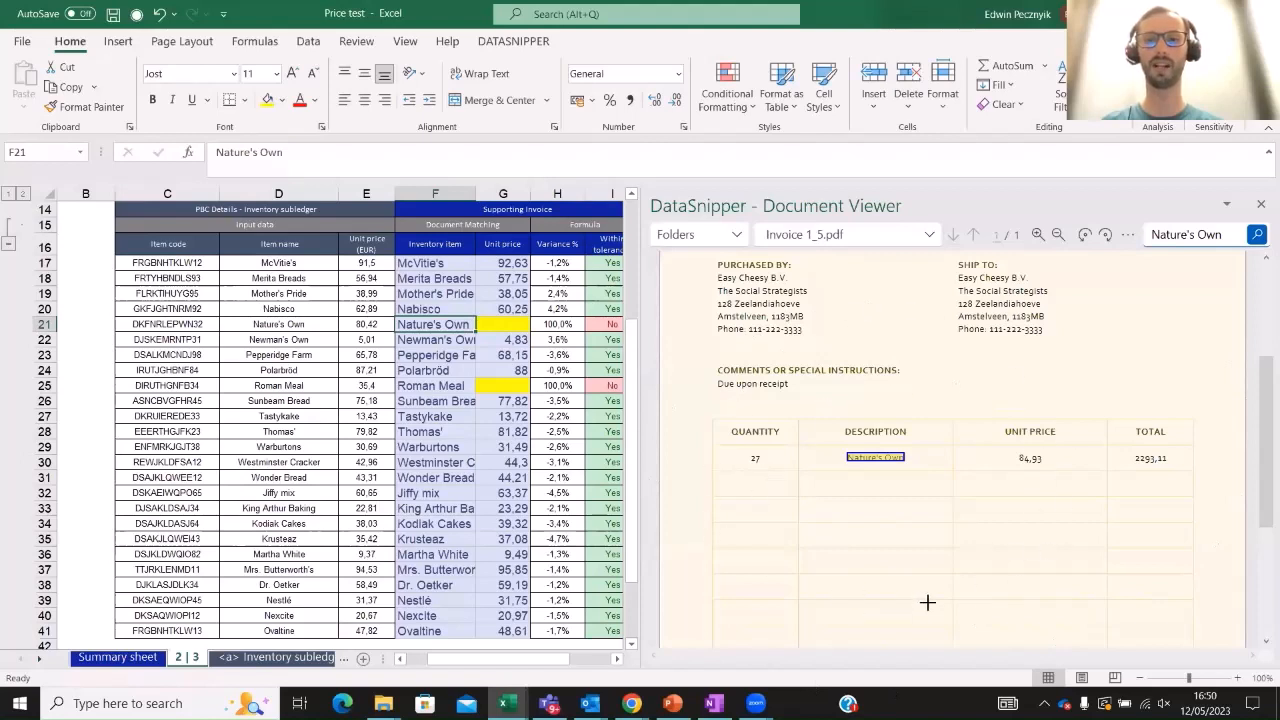
# Extract the unit price 84,93 from the Nature's Own invoice into G21 with a Text Snip and check its variance against the tolerance limit
pyautogui.click(494, 326)
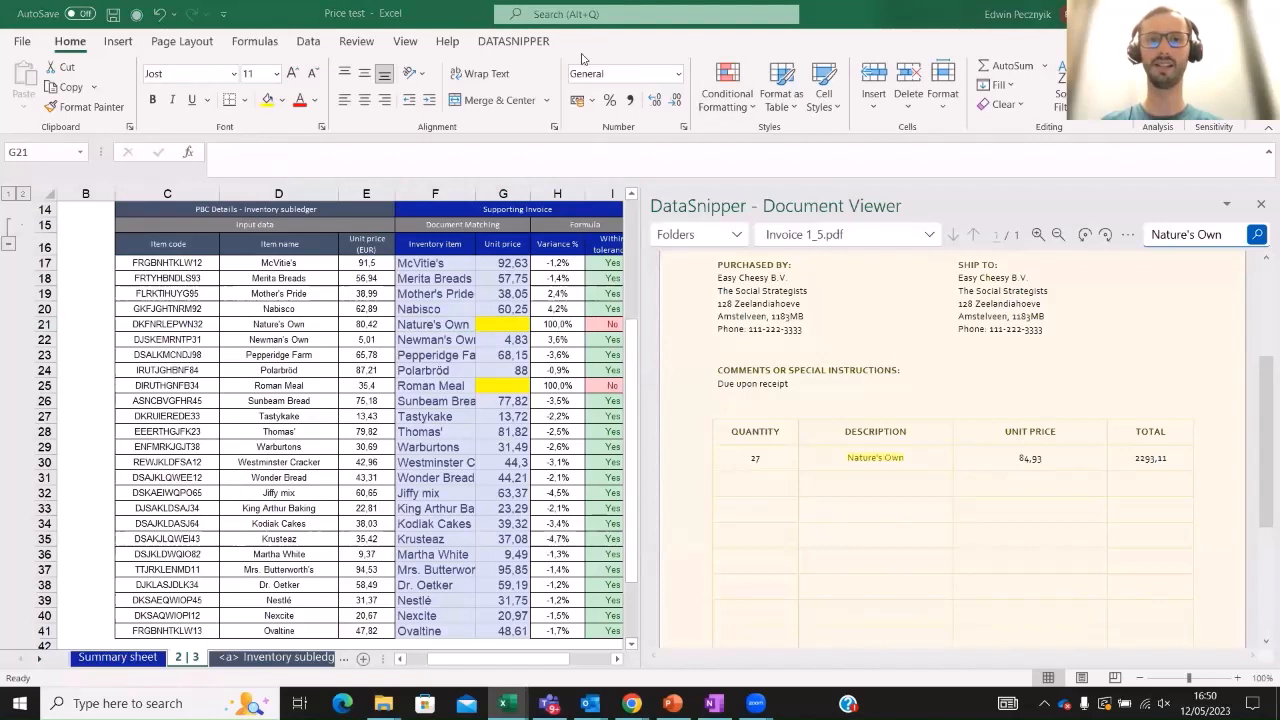
pyautogui.click(518, 42)
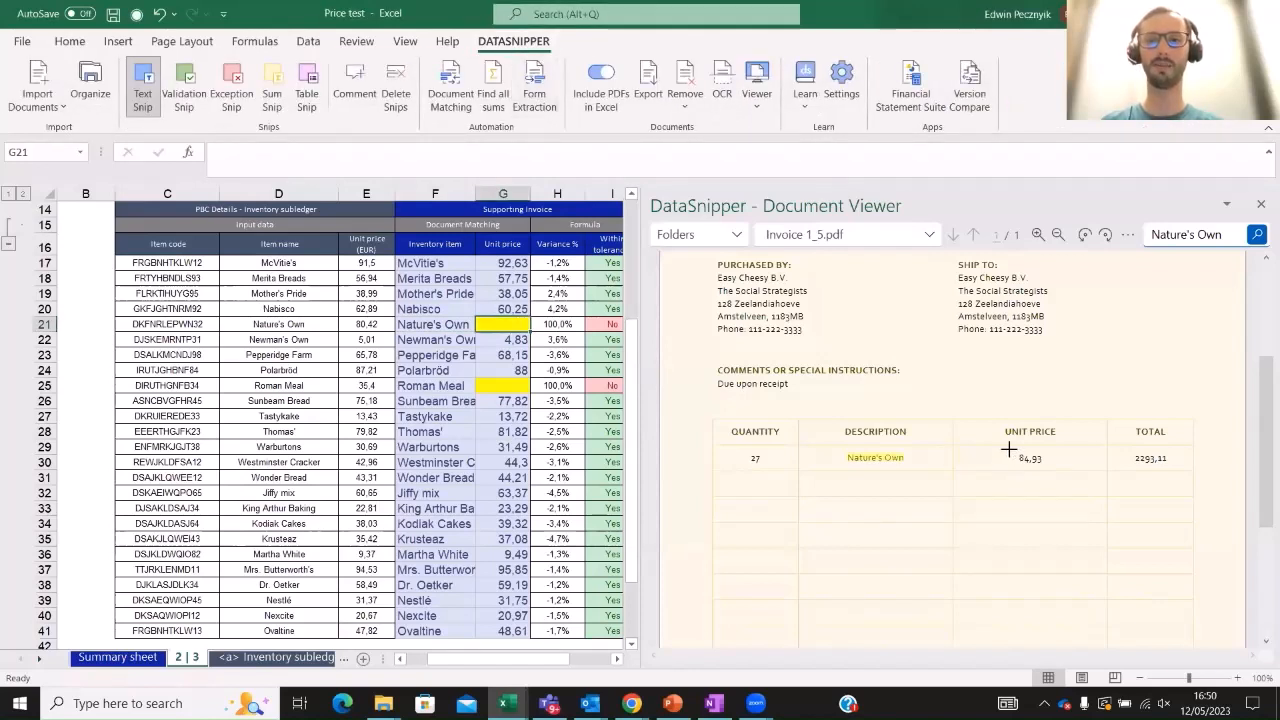
pyautogui.moveTo(1009, 449); pyautogui.dragTo(1048, 476)
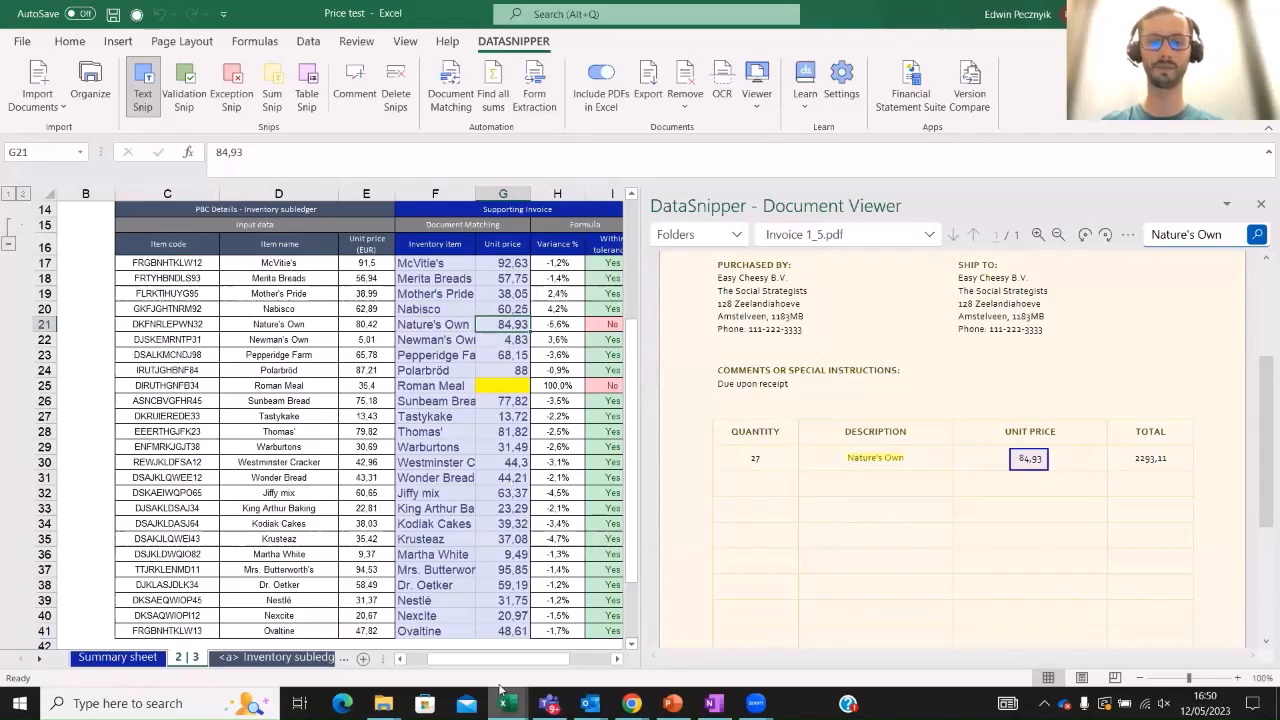
pyautogui.moveTo(511, 660); pyautogui.dragTo(526, 661)
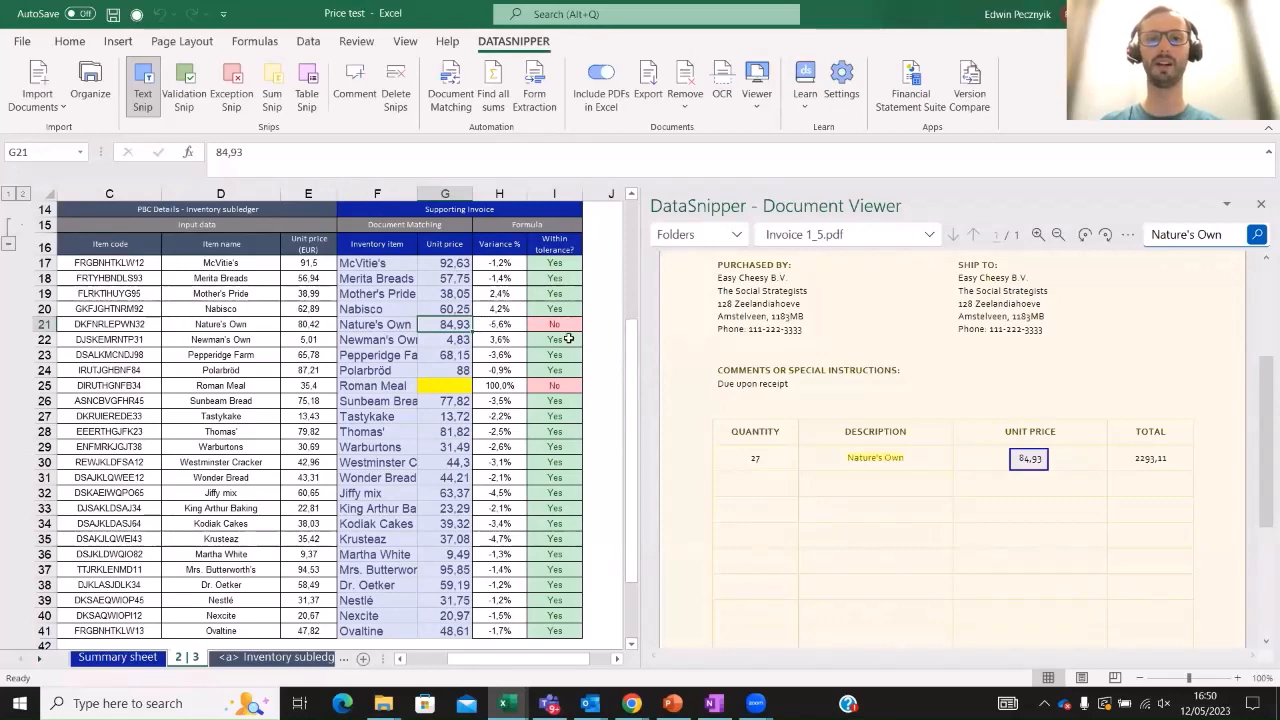
pyautogui.scroll(2, 562, 388)
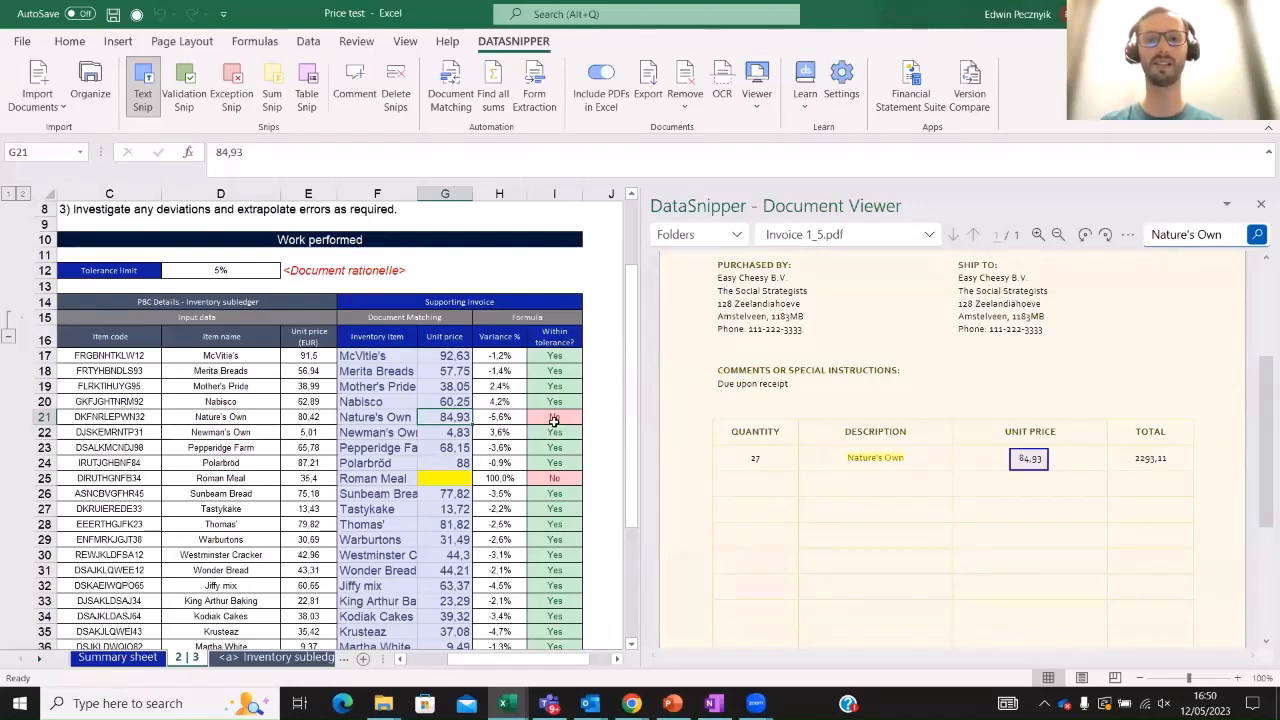
pyautogui.scroll(-1, 554, 421)
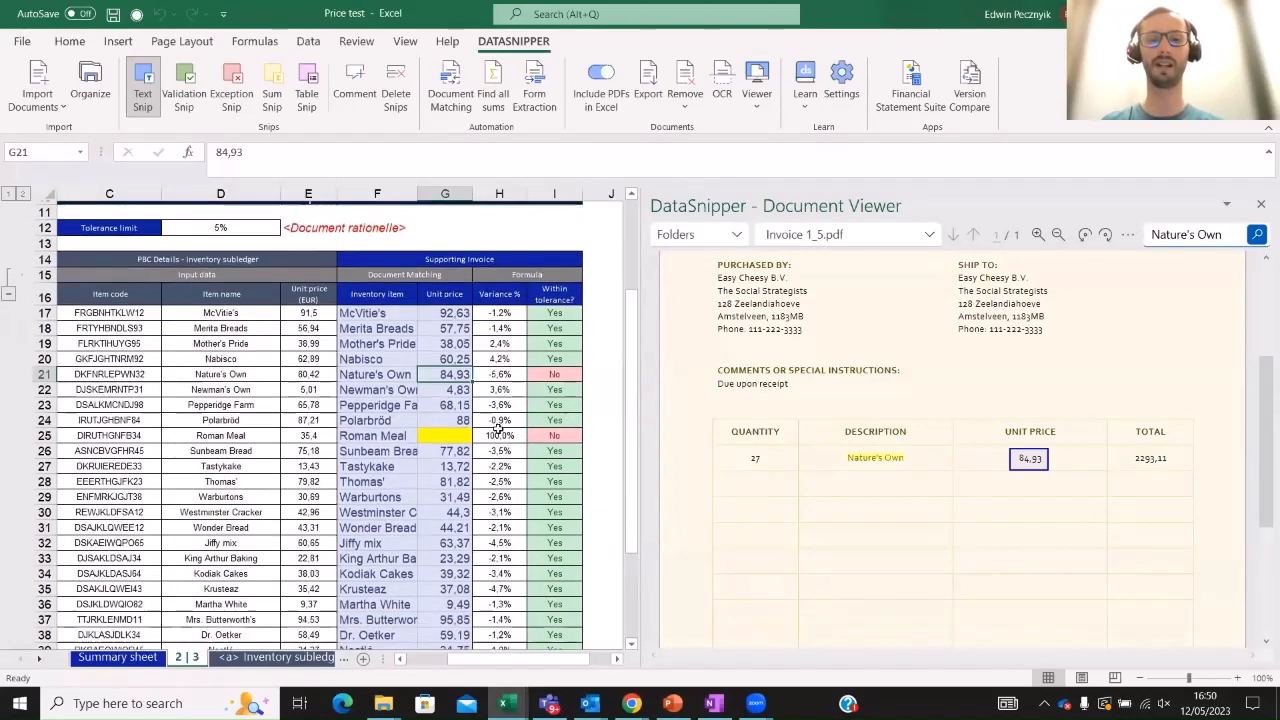
# Open the invoice linked to Roman Meal in F25 and extract its unit price 32,71 into G25 with a Text Snip
pyautogui.click(372, 434)
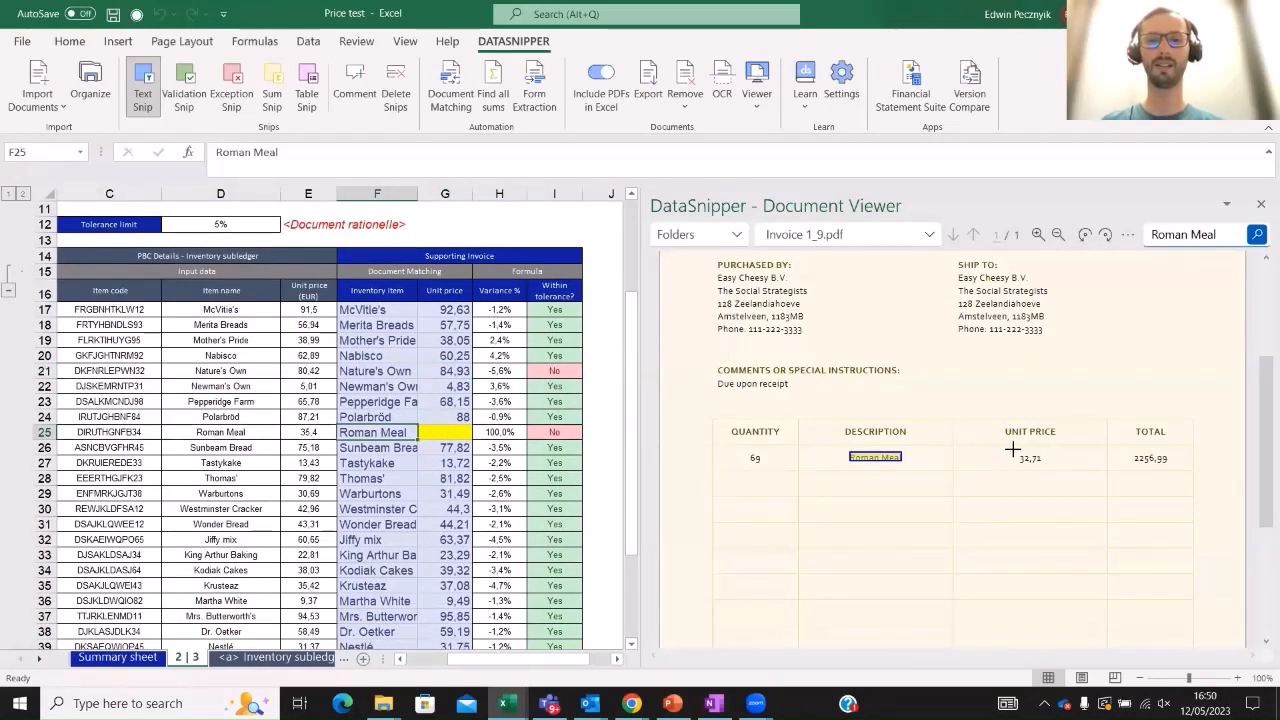
pyautogui.press('Right')
pyautogui.moveTo(1011, 449); pyautogui.dragTo(1049, 476)
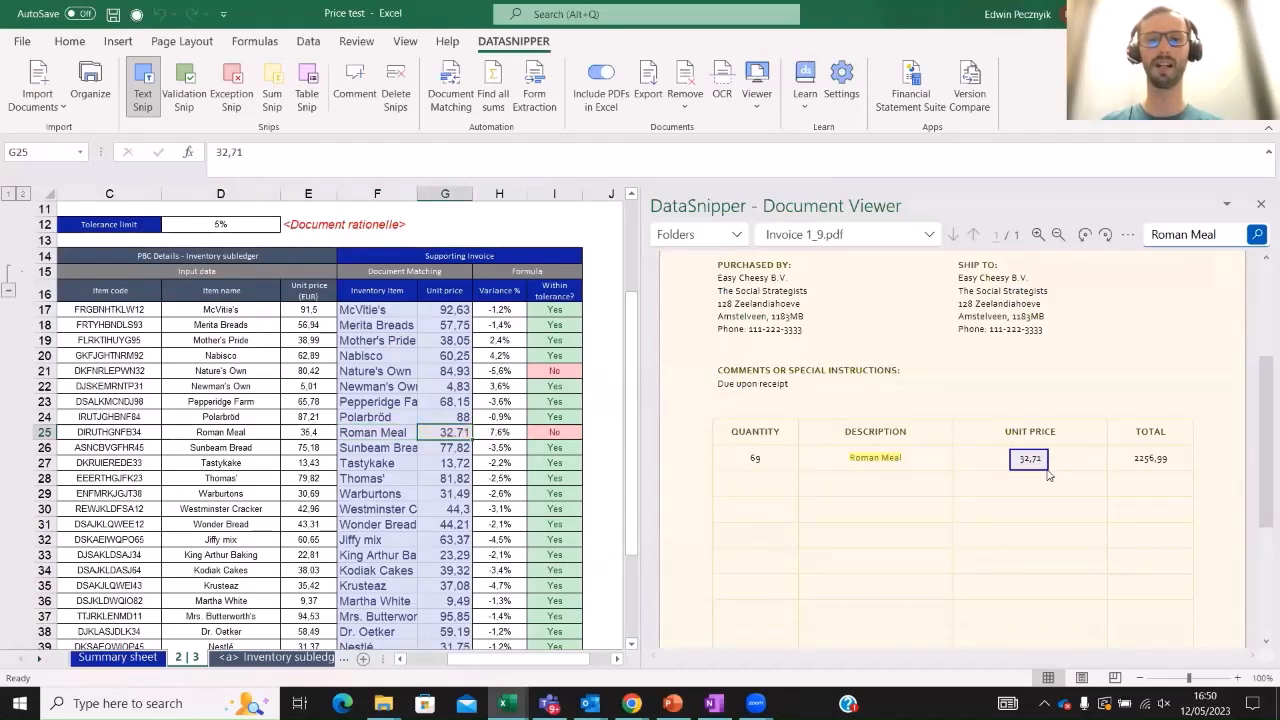
# Review Roman Meal's variance formula in H25 and the tolerance results across the inventory price list
pyautogui.click(510, 432)
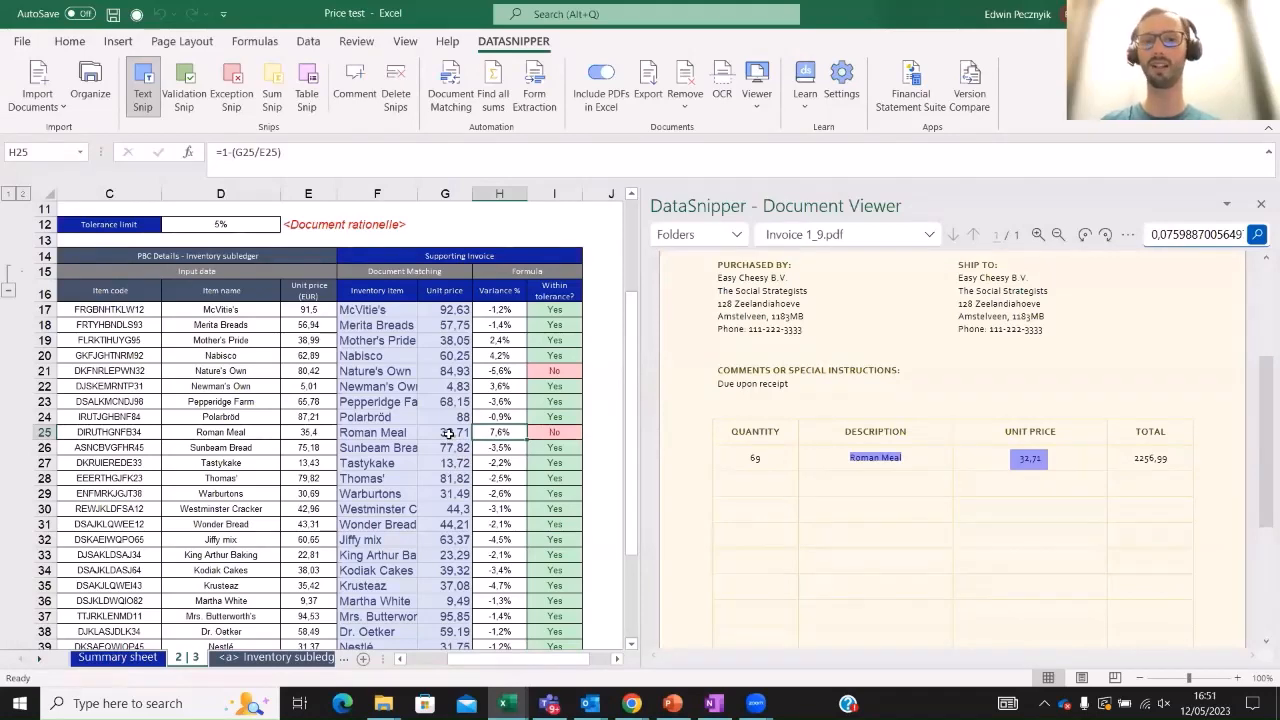
pyautogui.scroll(-3, 449, 432)
pyautogui.scroll(3, 455, 450)
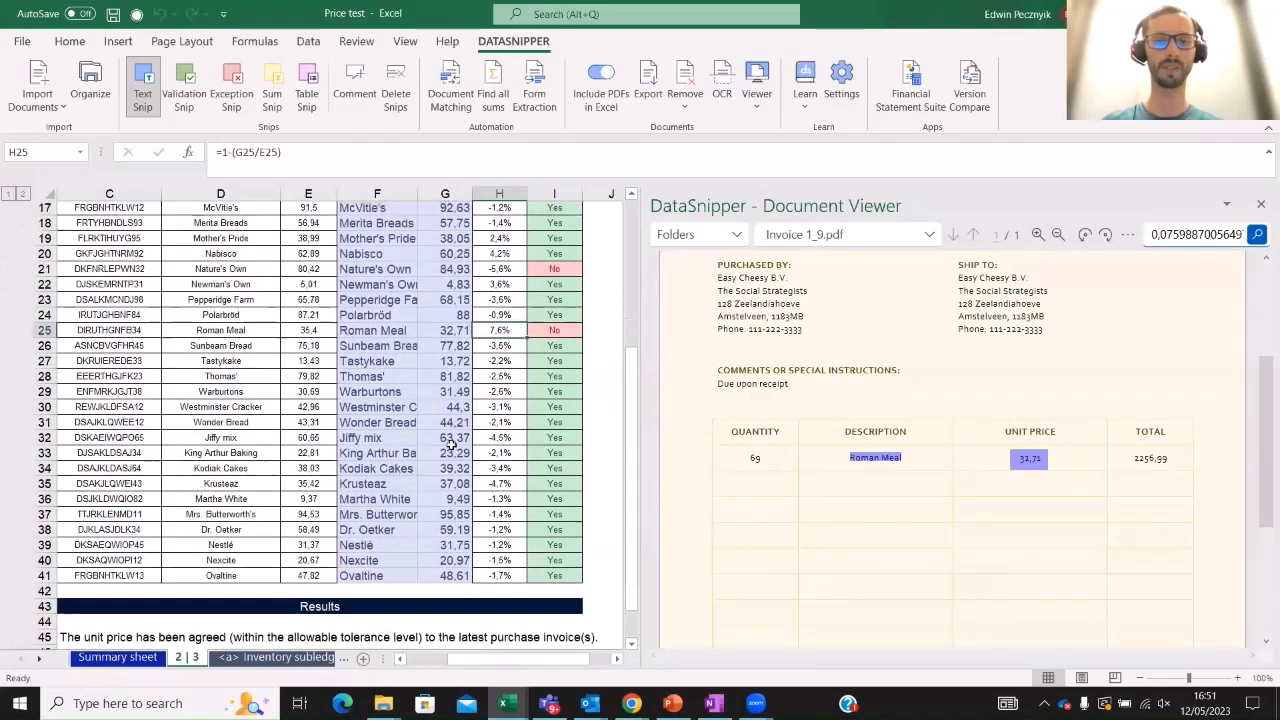
pyautogui.moveTo(556, 662); pyautogui.dragTo(540, 663)
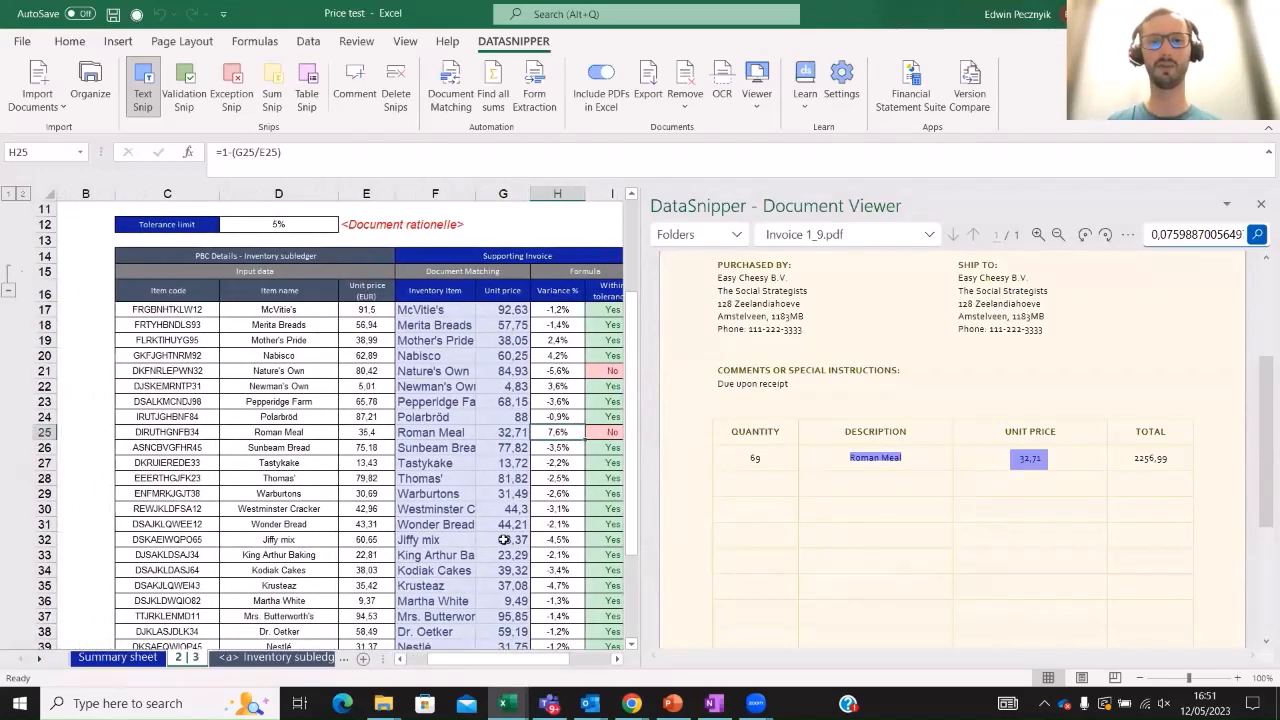